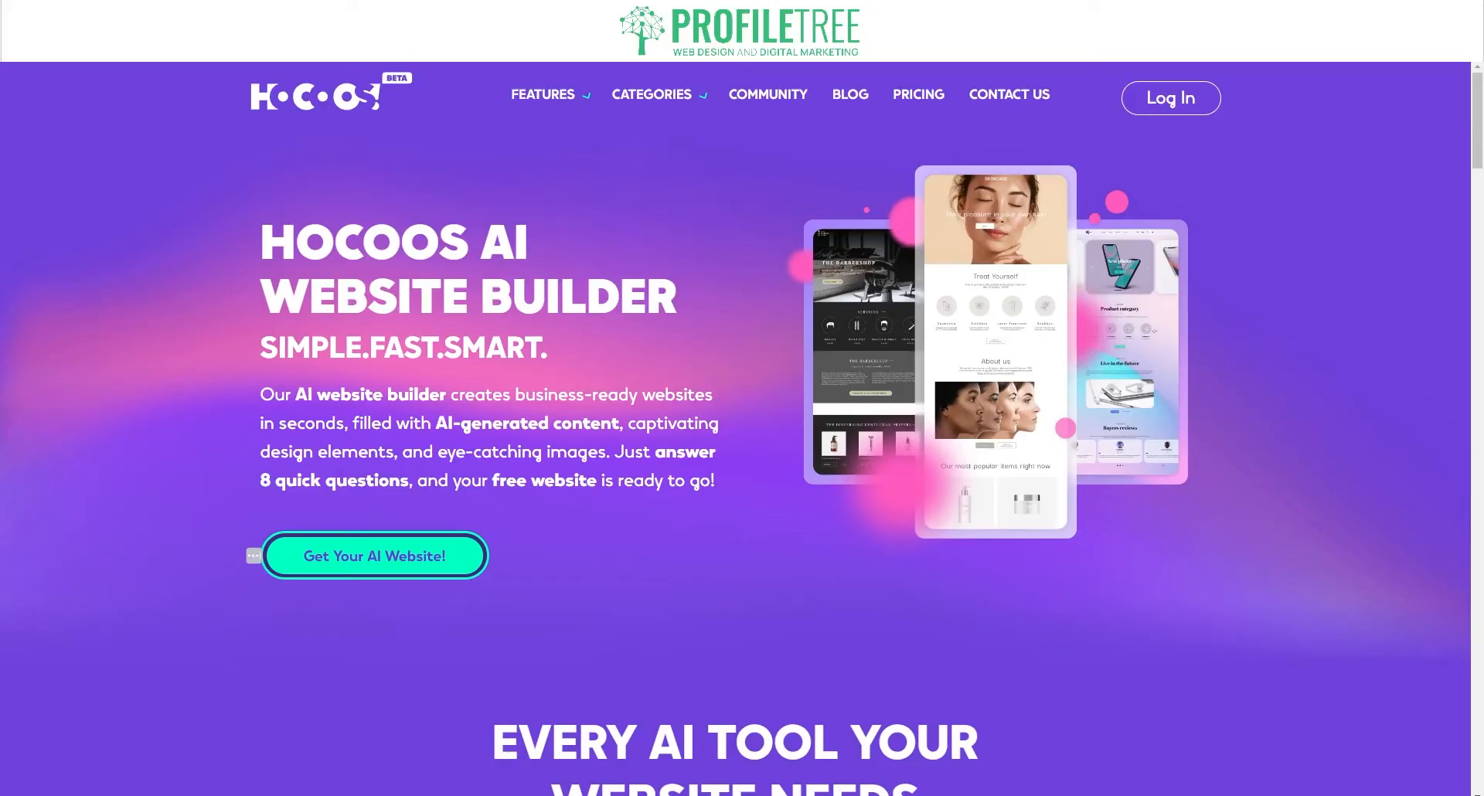
Step: Open the Beauty & Wellness category page from the Categories menu
{"action": "scroll", "coordinate": [742, 464], "scroll_direction": "down", "scroll_amount": 15}
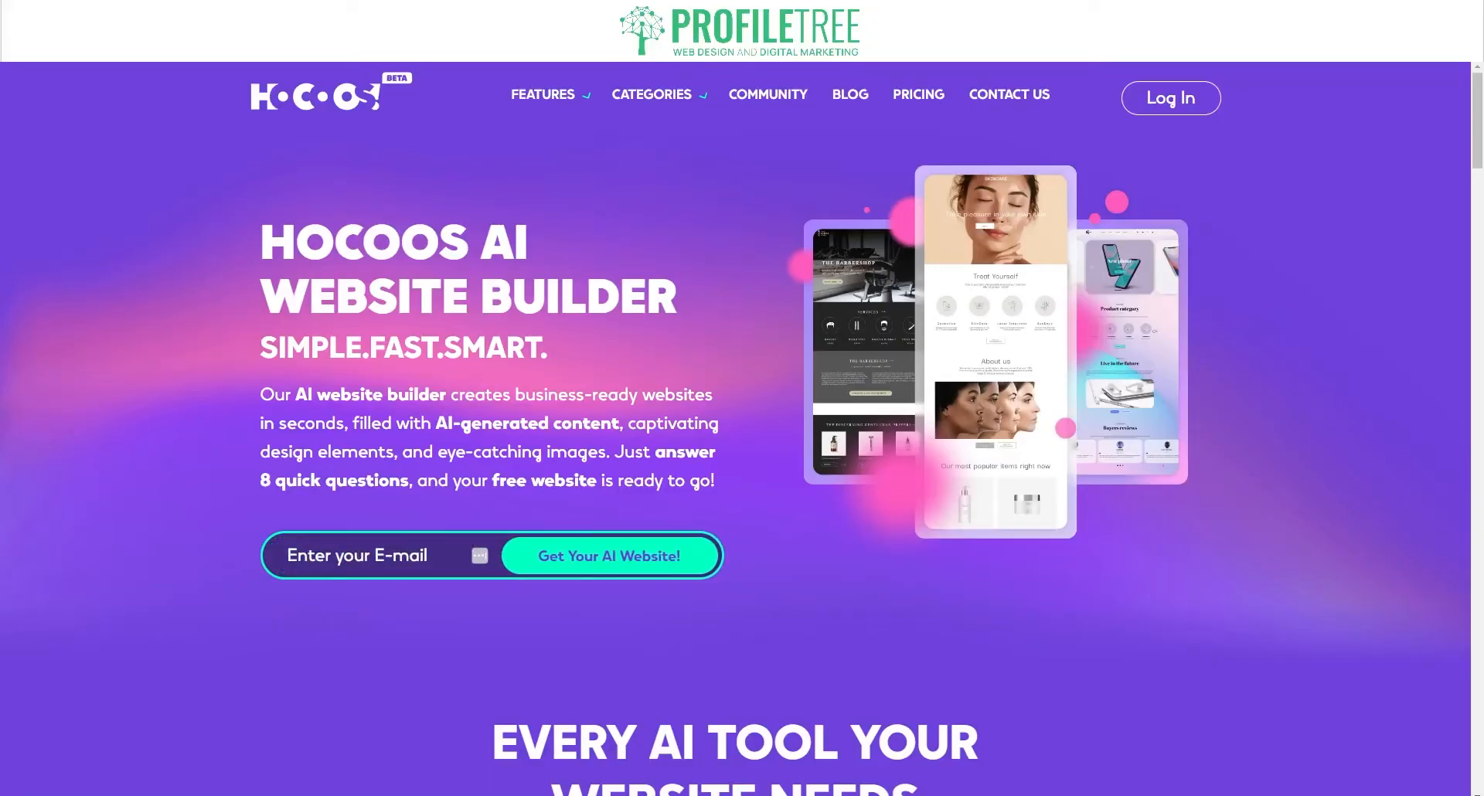
{"action": "mouse_move", "coordinate": [652, 93]}
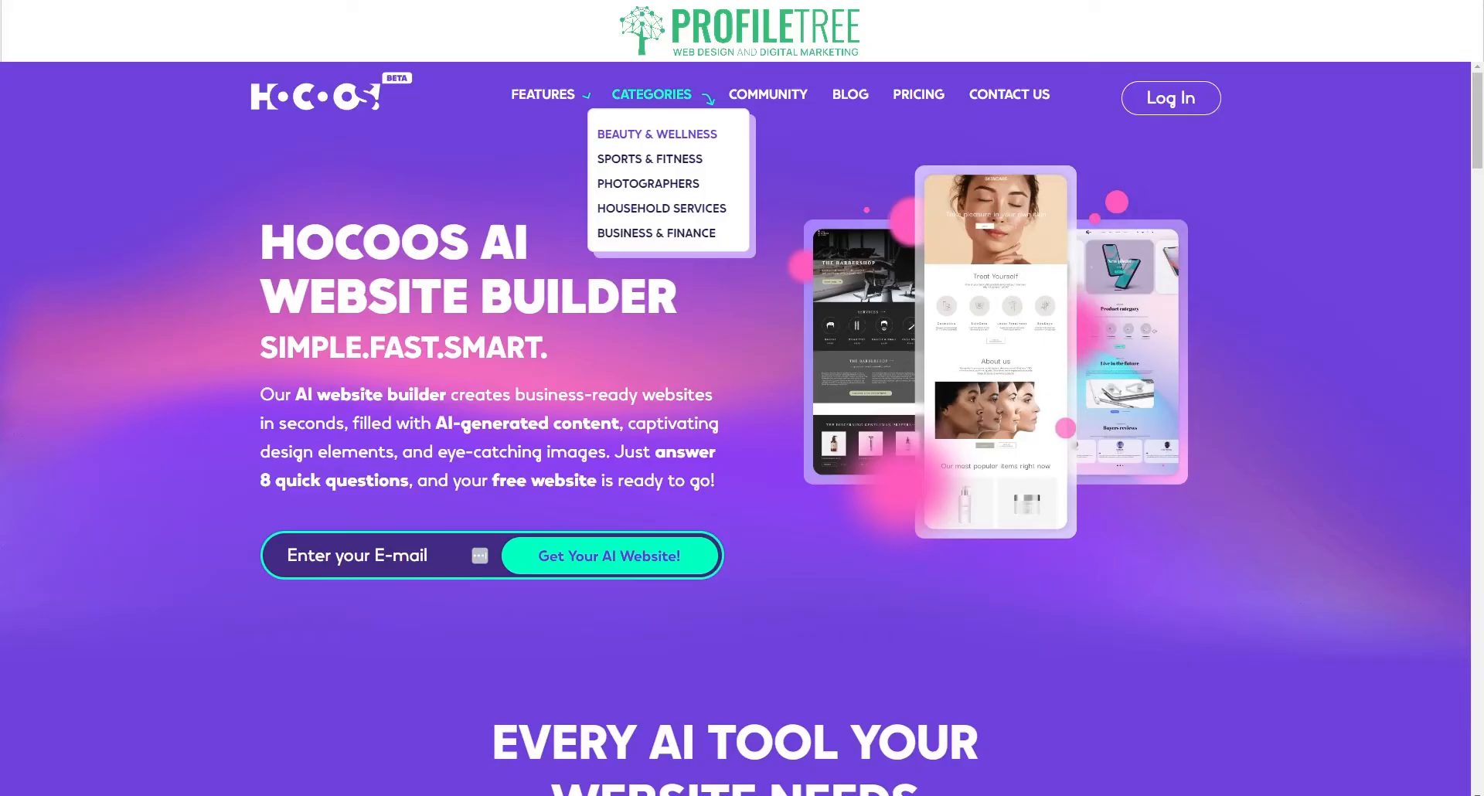
{"action": "left_click", "coordinate": [636, 141]}
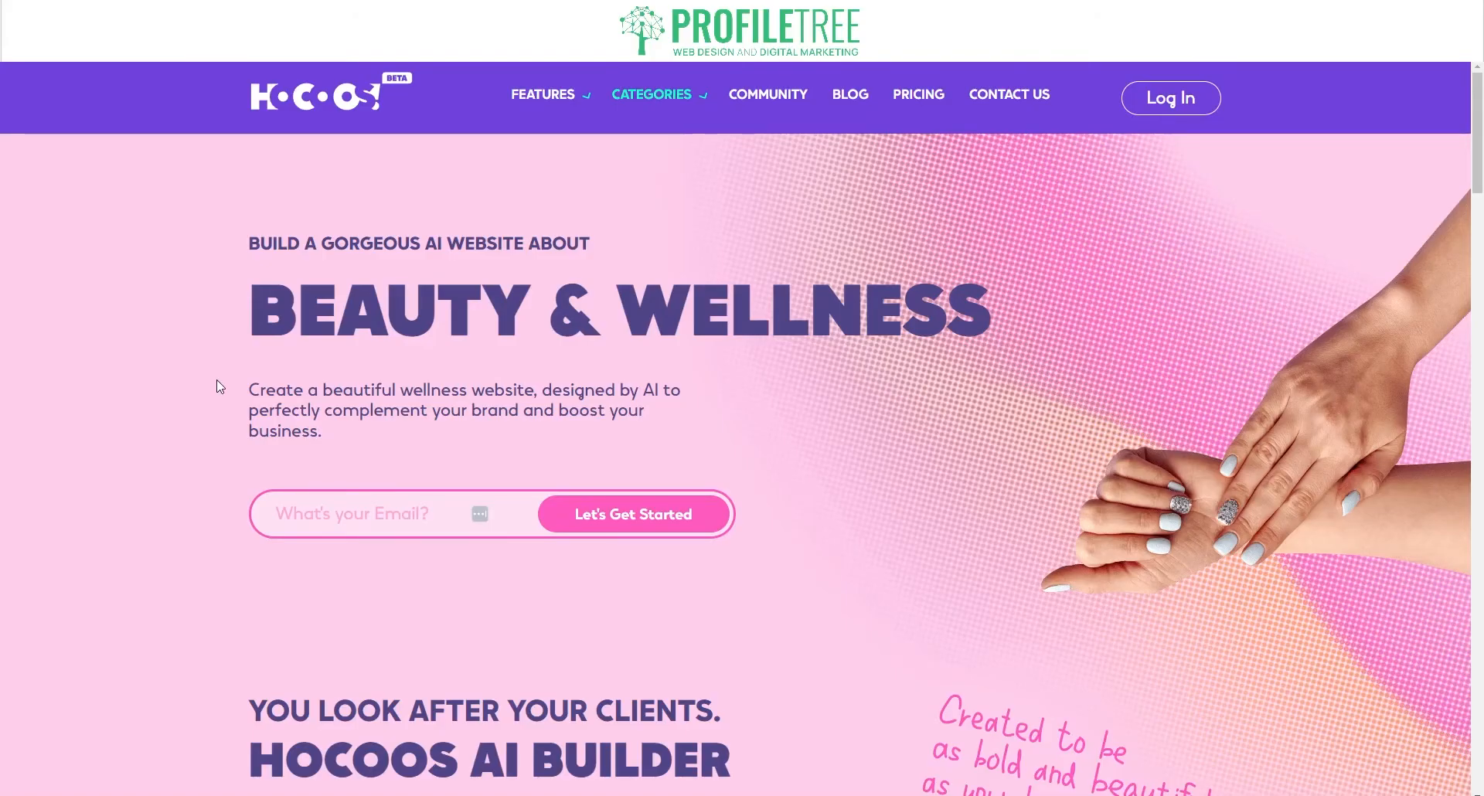
{"action": "scroll", "coordinate": [217, 387], "scroll_direction": "down", "scroll_amount": 8}
{"action": "scroll", "coordinate": [217, 379], "scroll_direction": "up", "scroll_amount": 2}
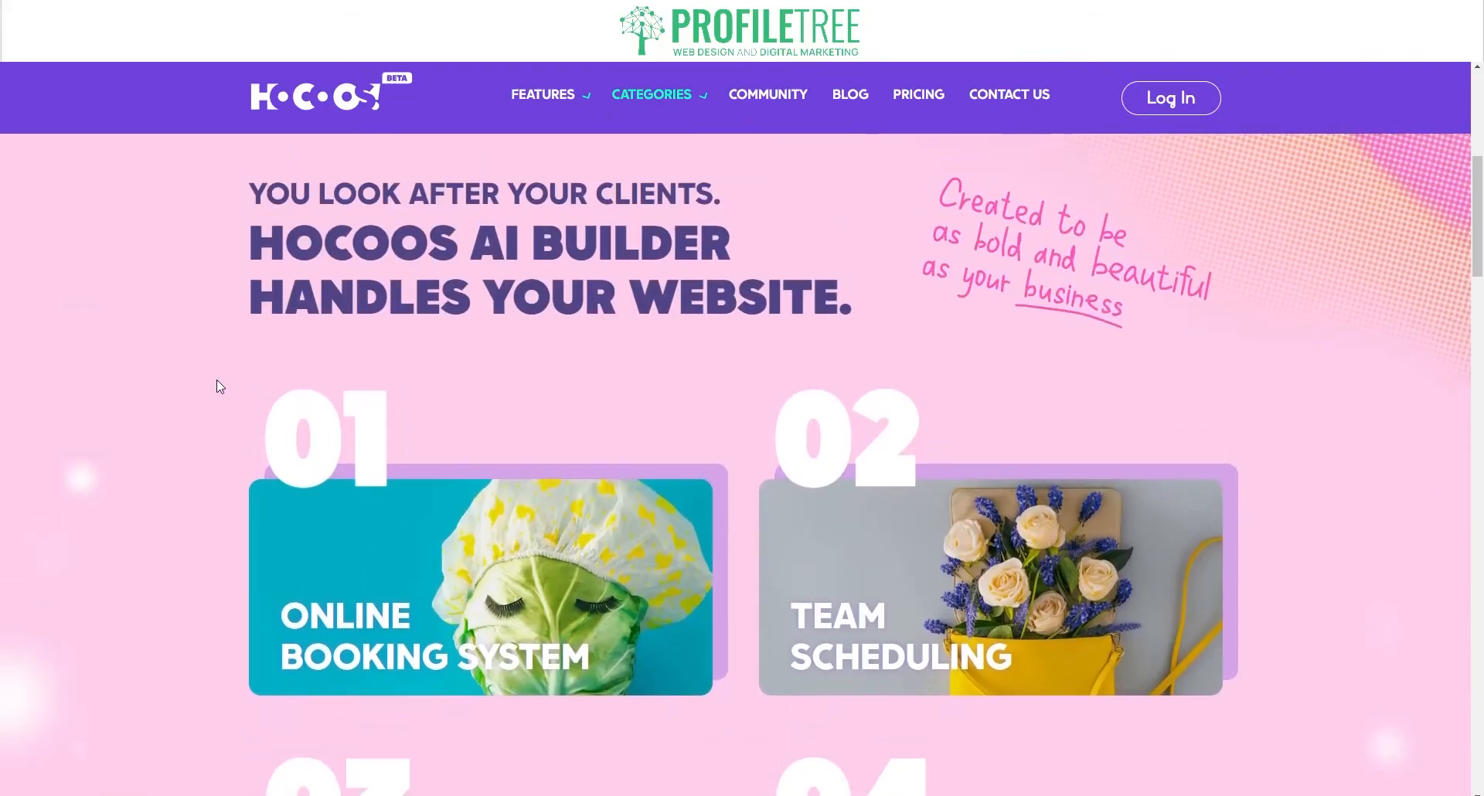
{"action": "scroll", "coordinate": [218, 383], "scroll_direction": "down", "scroll_amount": 3}
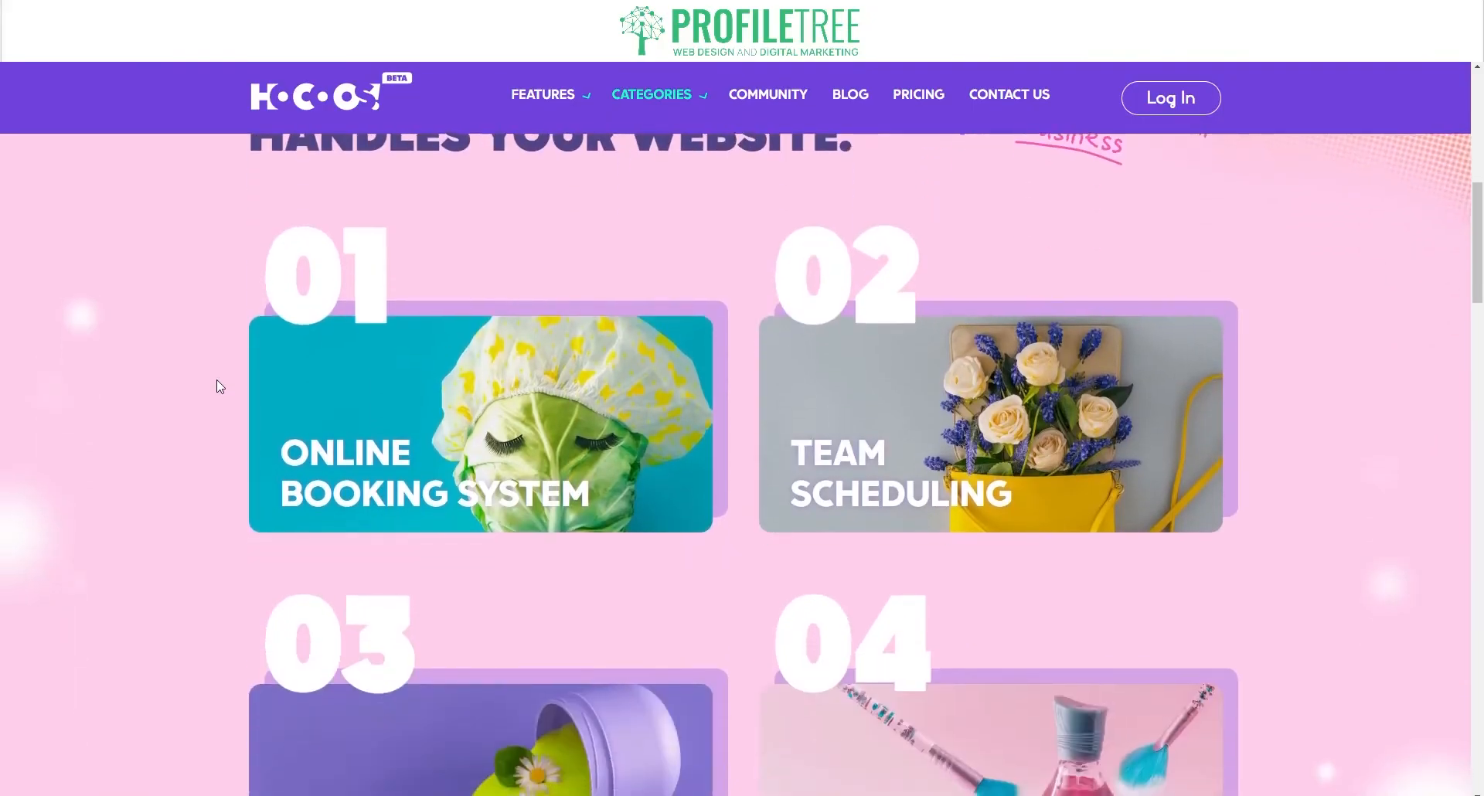
{"action": "scroll", "coordinate": [217, 382], "scroll_direction": "up", "scroll_amount": 10}
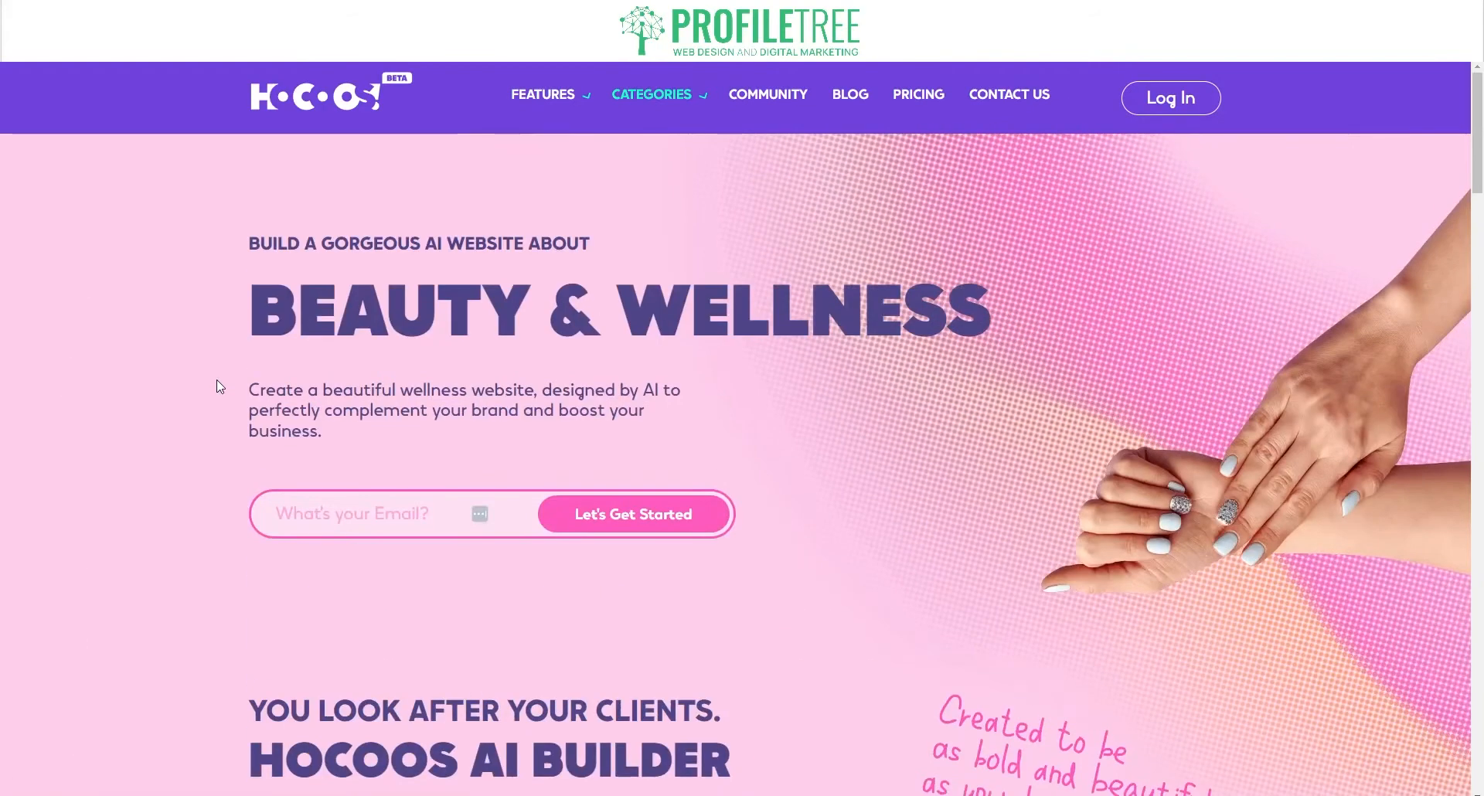
{"action": "scroll", "coordinate": [217, 379], "scroll_direction": "down", "scroll_amount": 8}
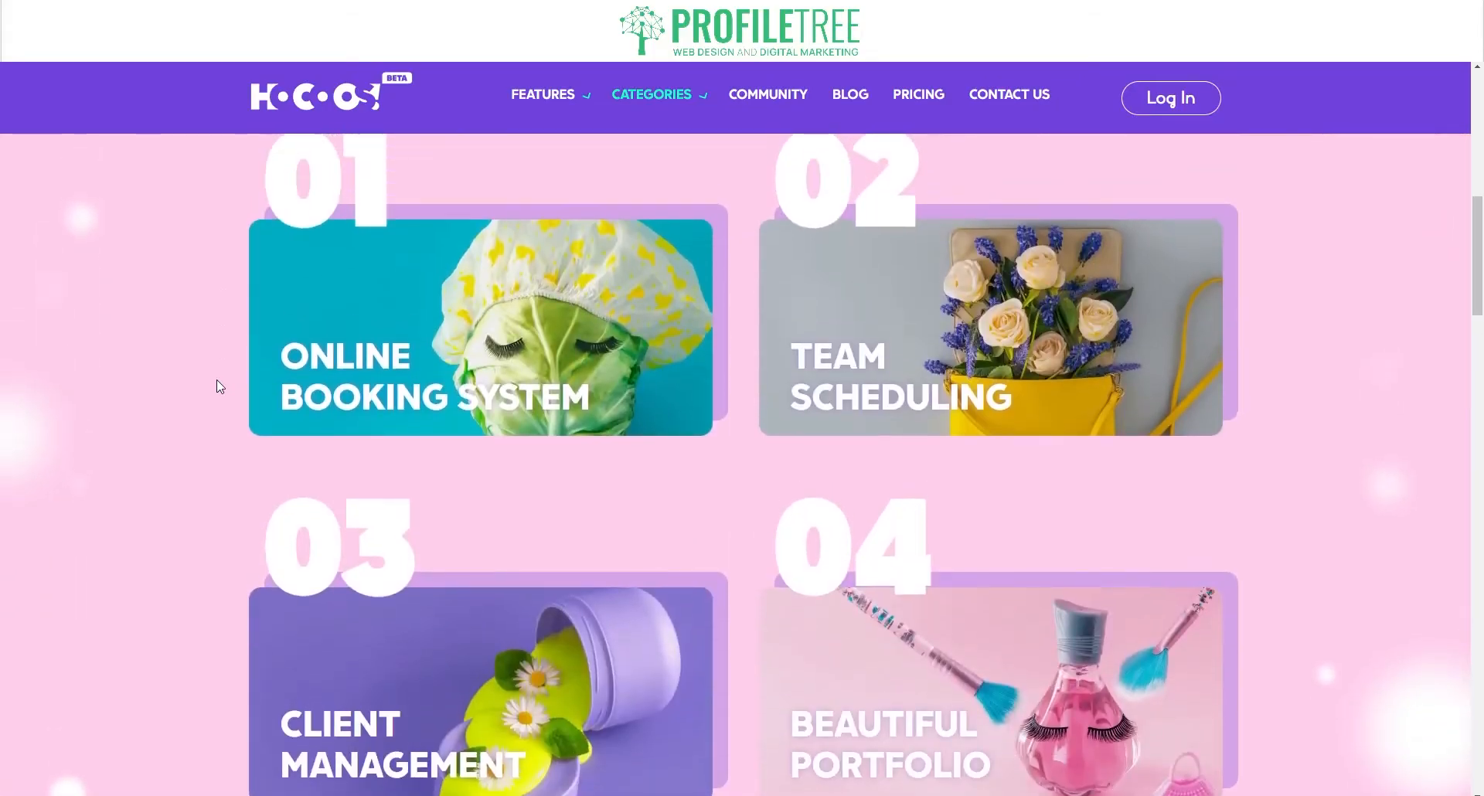
{"action": "mouse_move", "coordinate": [434, 350]}
{"action": "mouse_move", "coordinate": [902, 376]}
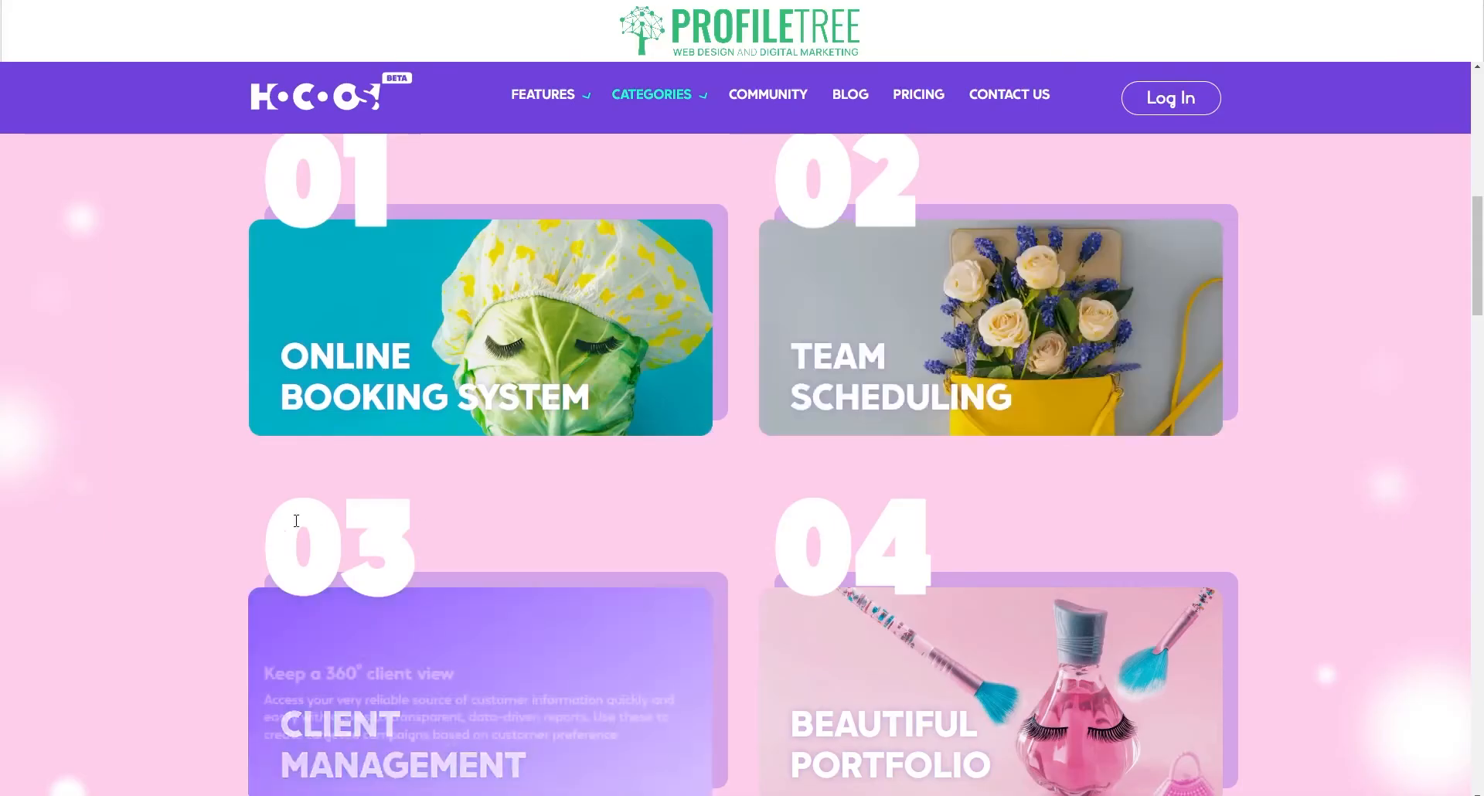
Step: Look over Beauty & Wellness feature cards 03 and 04, then show the Categories dropdown
{"action": "scroll", "coordinate": [175, 579], "scroll_direction": "down", "scroll_amount": 2}
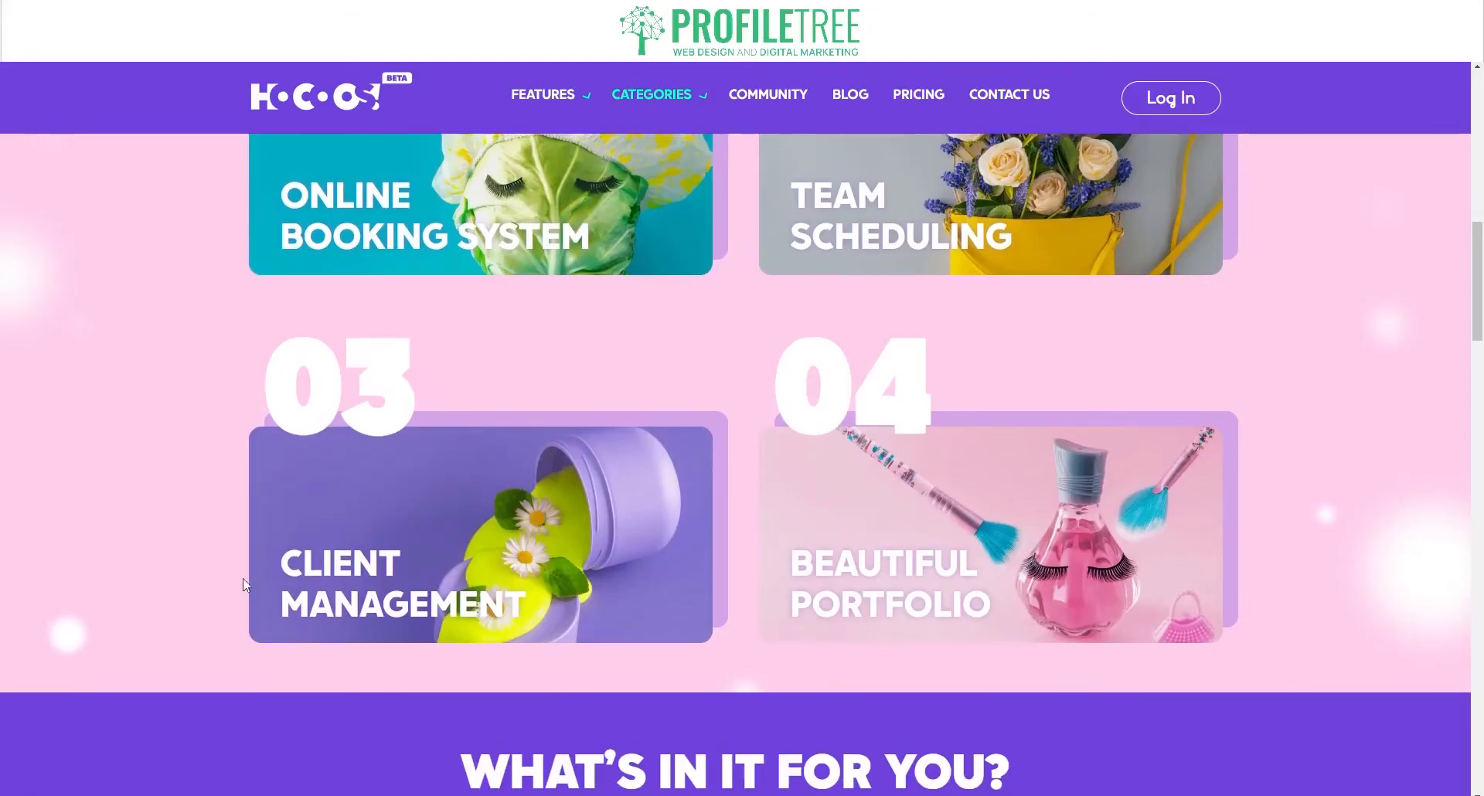
{"action": "mouse_move", "coordinate": [388, 586]}
{"action": "mouse_move", "coordinate": [1015, 529]}
{"action": "scroll", "coordinate": [1342, 419], "scroll_direction": "up", "scroll_amount": 10}
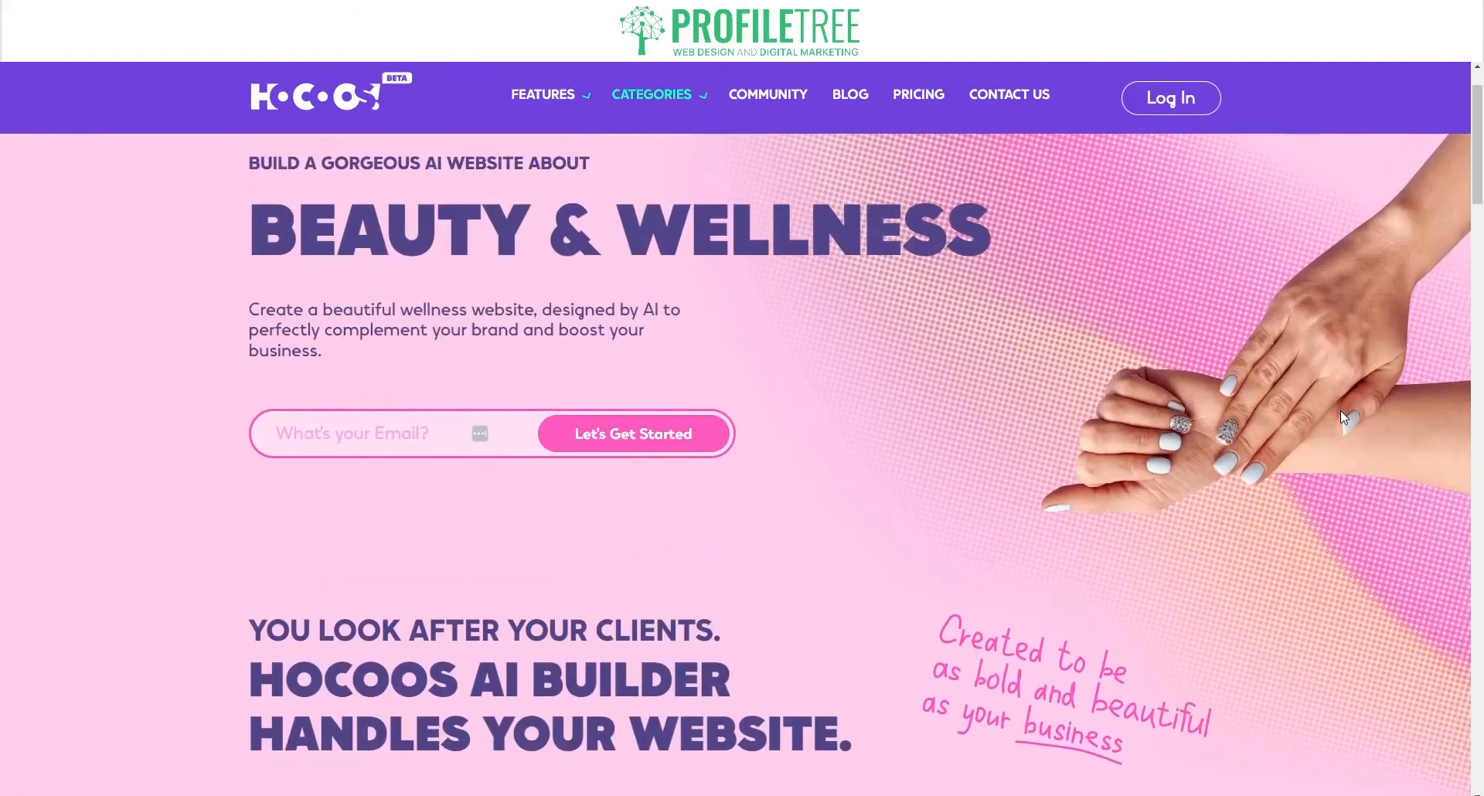
{"action": "scroll", "coordinate": [1340, 410], "scroll_direction": "up", "scroll_amount": 1}
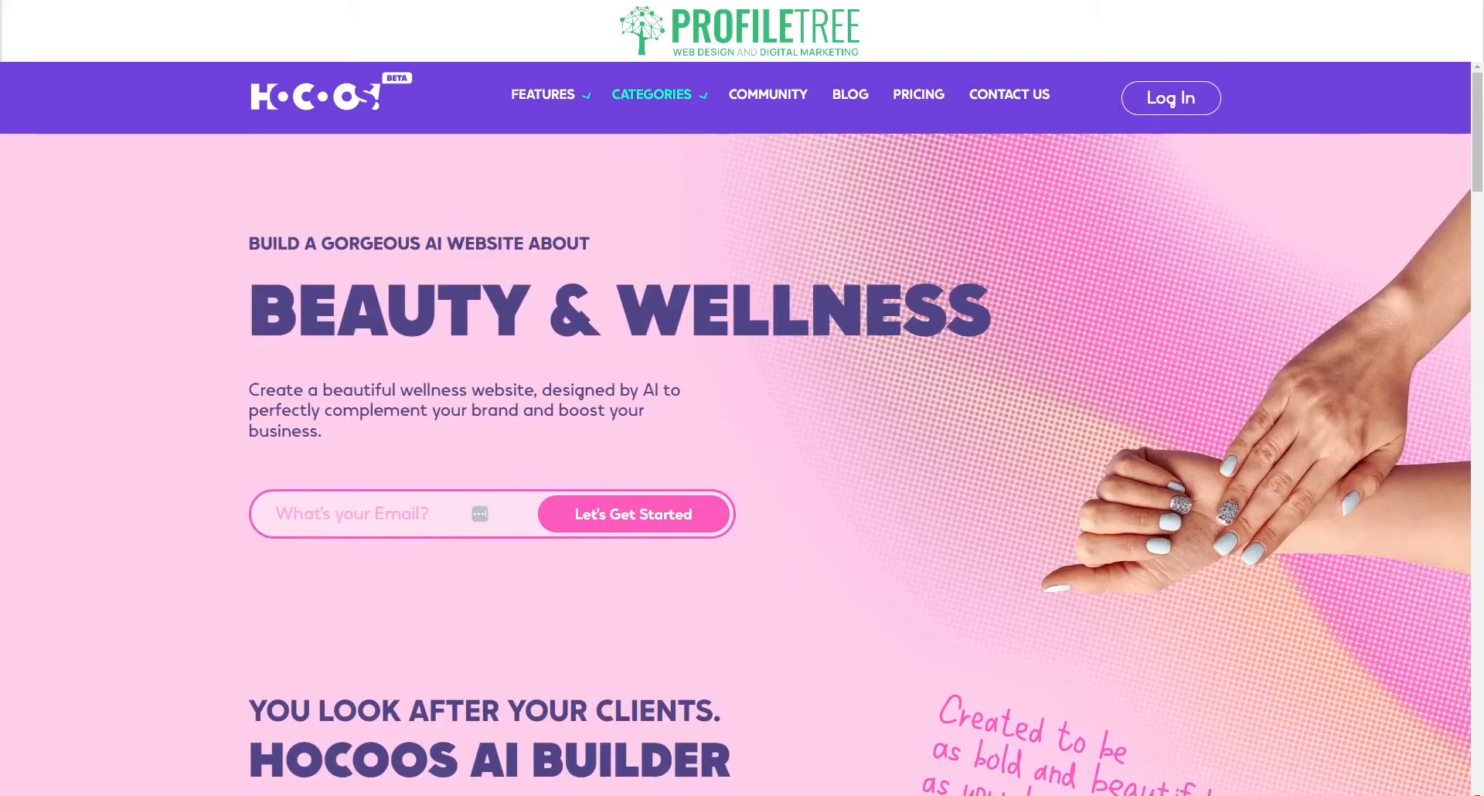
{"action": "mouse_move", "coordinate": [699, 95]}
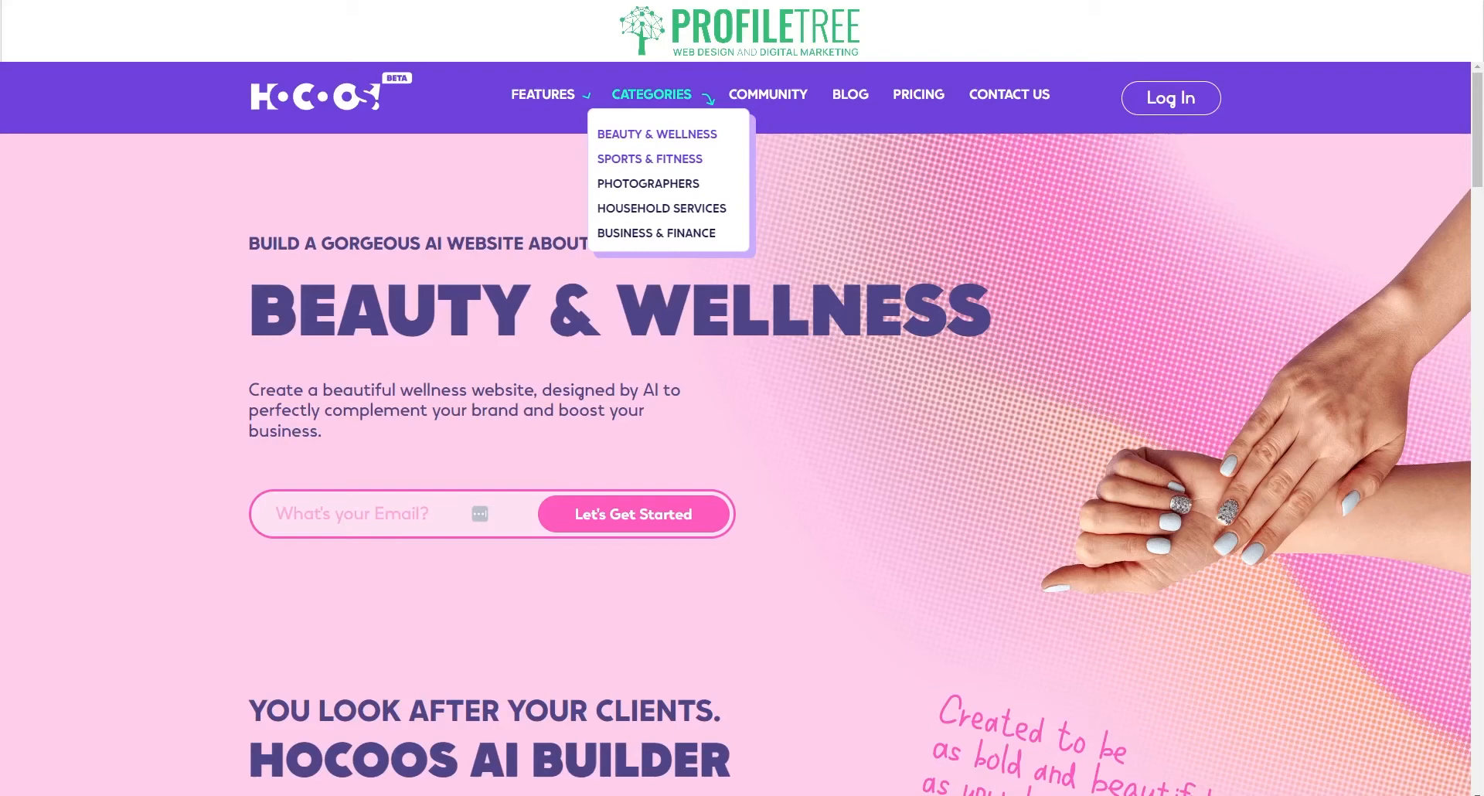
Step: Open the Sports & Fitness page and scroll through its fitness feature cards
{"action": "left_click", "coordinate": [628, 161]}
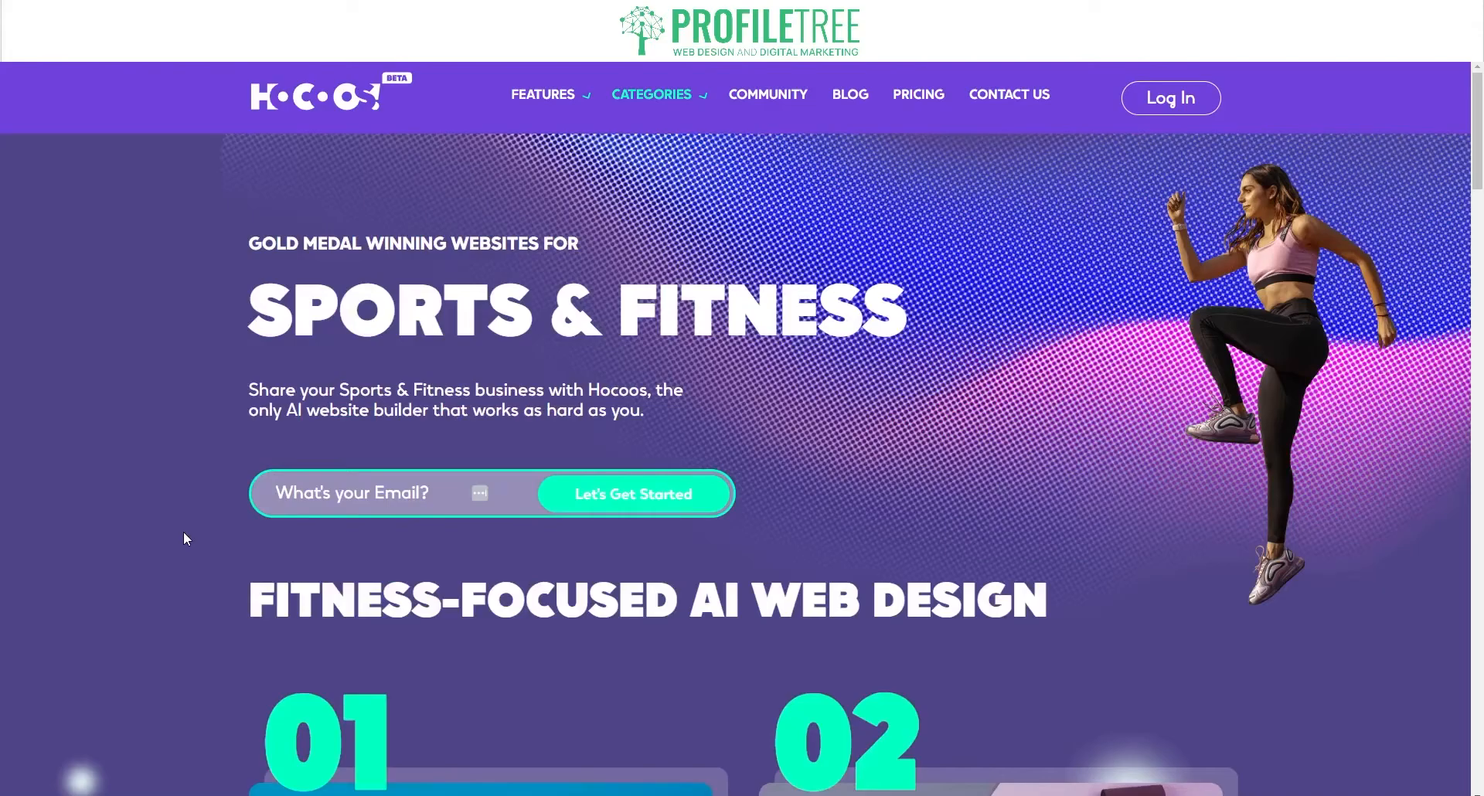
{"action": "scroll", "coordinate": [183, 531], "scroll_direction": "down", "scroll_amount": 6}
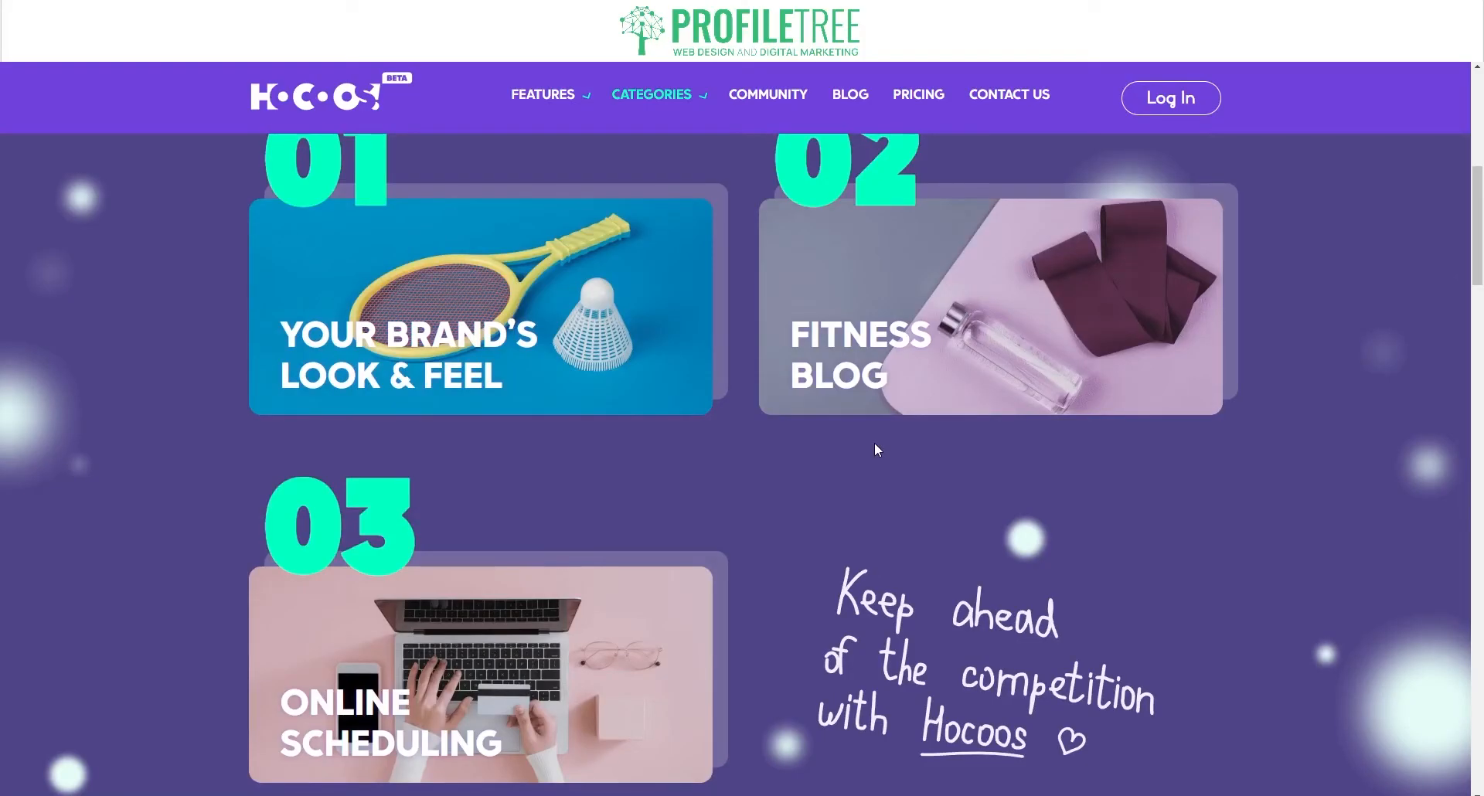
{"action": "mouse_move", "coordinate": [496, 363]}
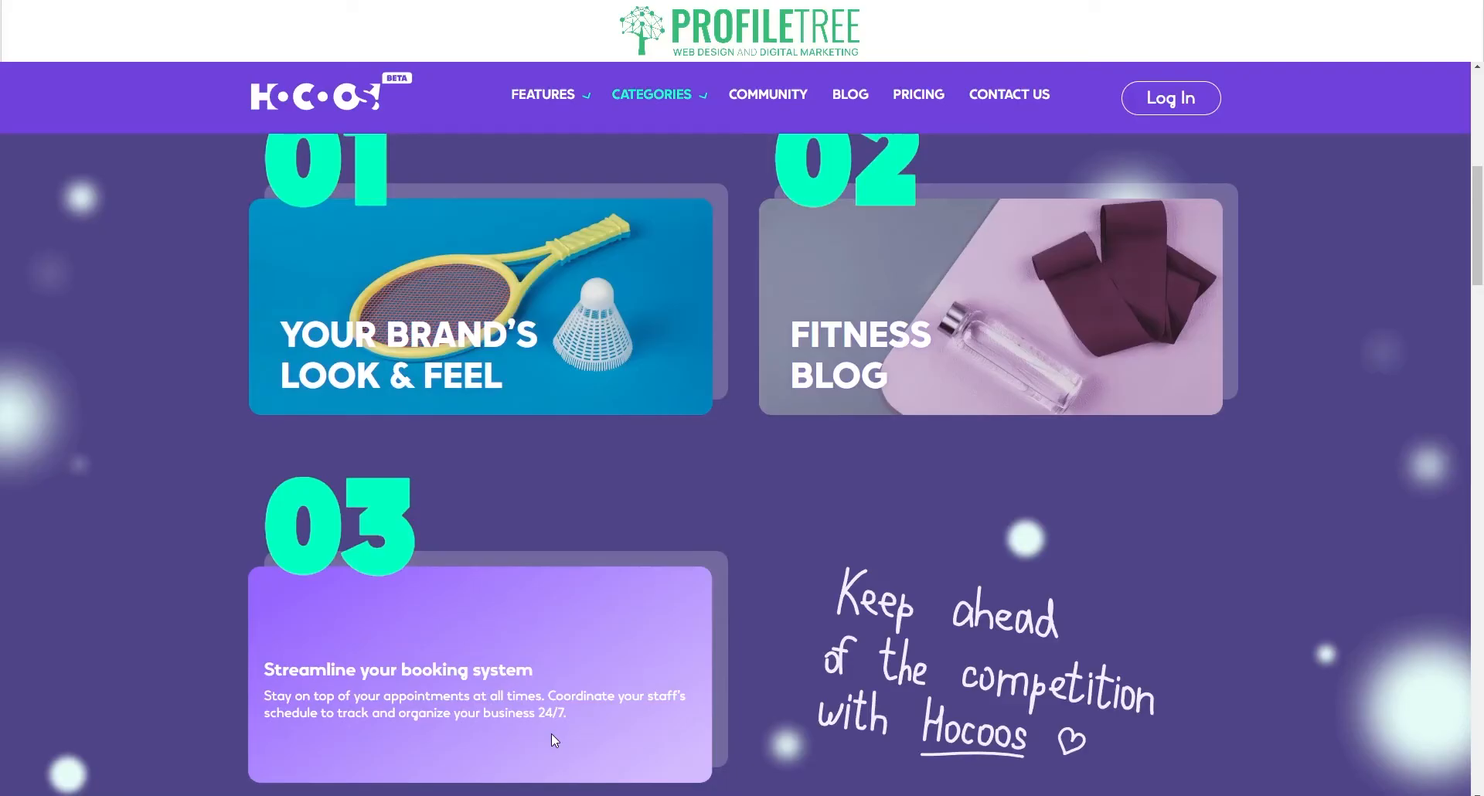
{"action": "scroll", "coordinate": [740, 446], "scroll_direction": "up", "scroll_amount": 7}
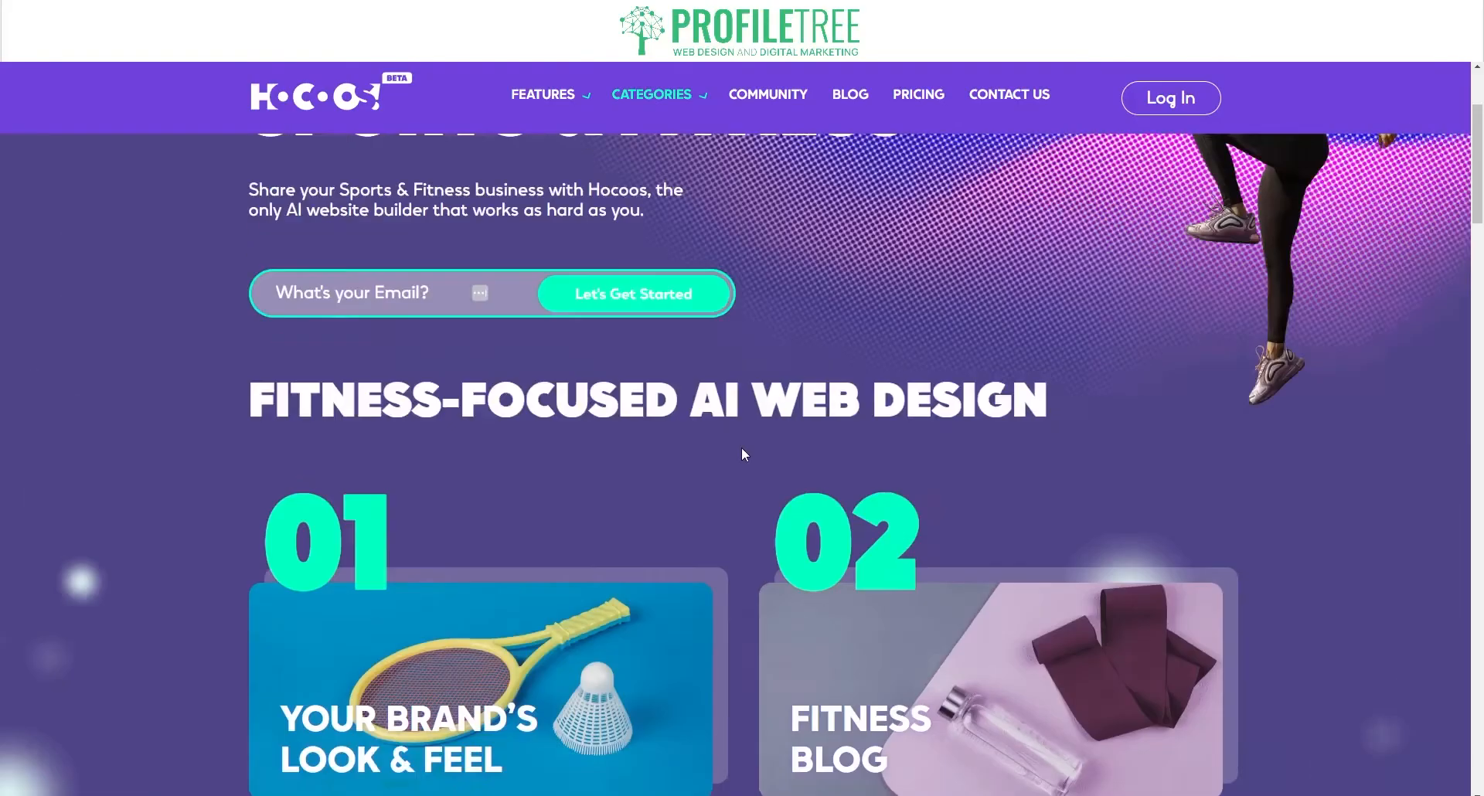
Step: Open the Photographers page and look over its four numbered feature cards
{"action": "mouse_move", "coordinate": [653, 94]}
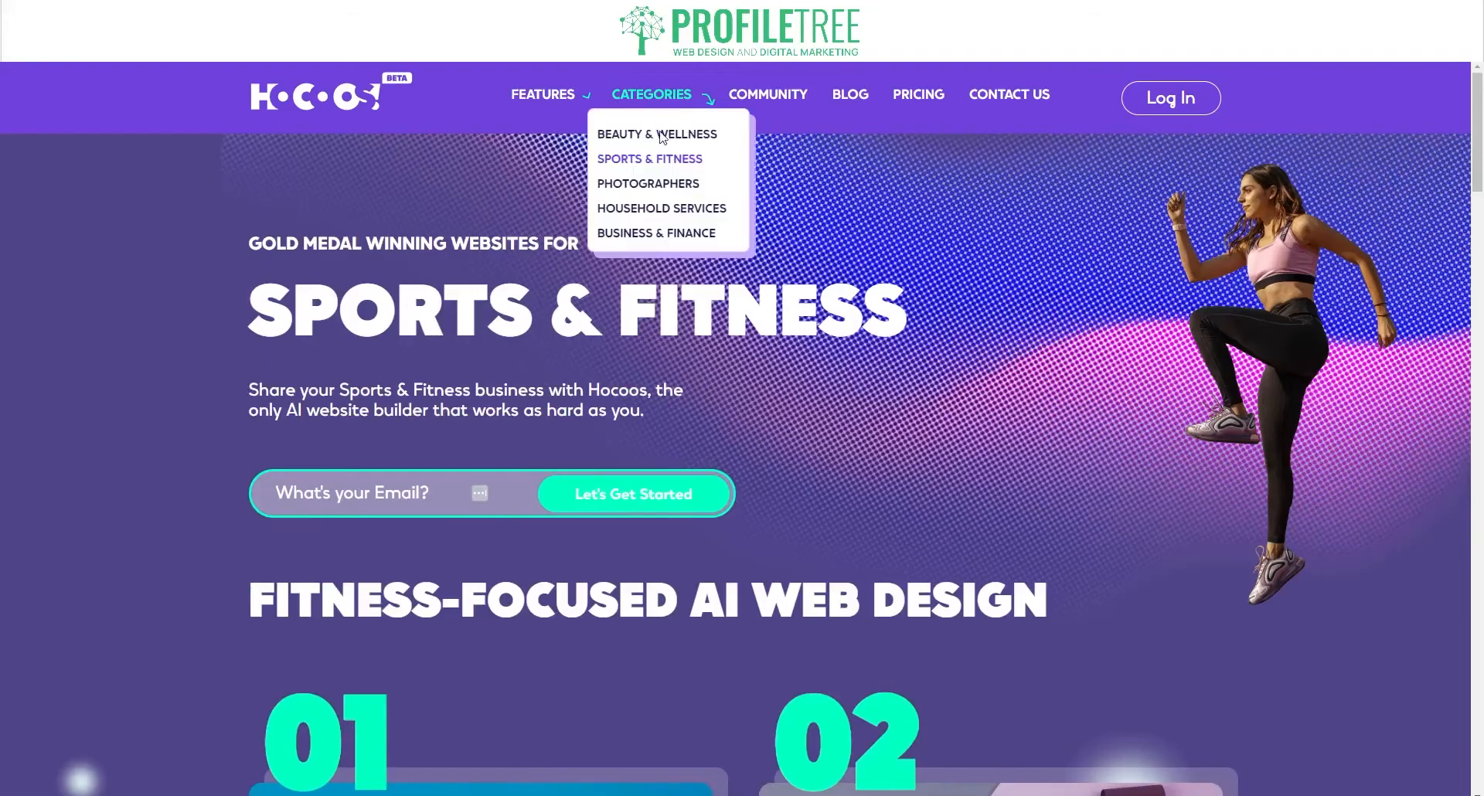
{"action": "left_click", "coordinate": [639, 186]}
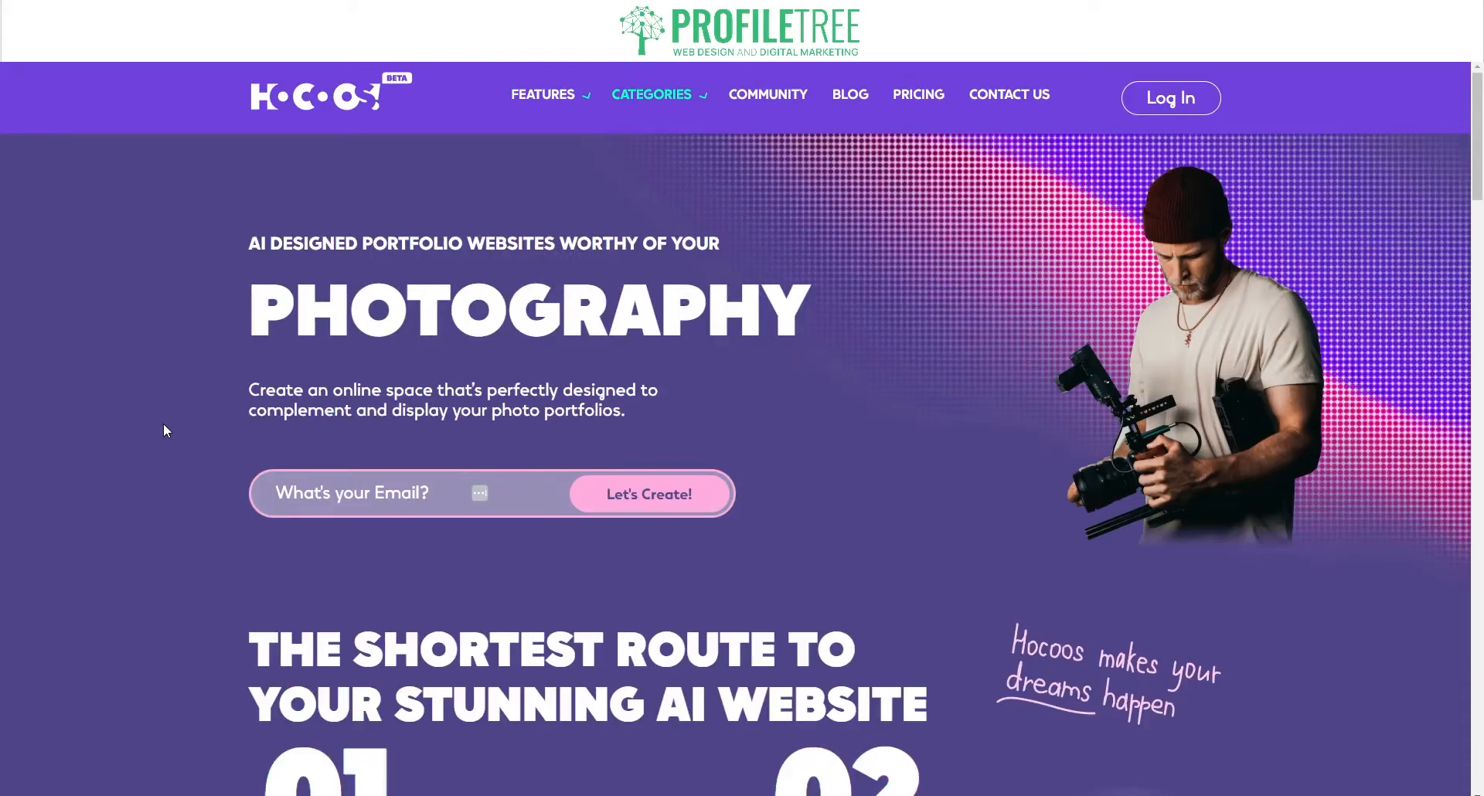
{"action": "scroll", "coordinate": [164, 430], "scroll_direction": "down", "scroll_amount": 9}
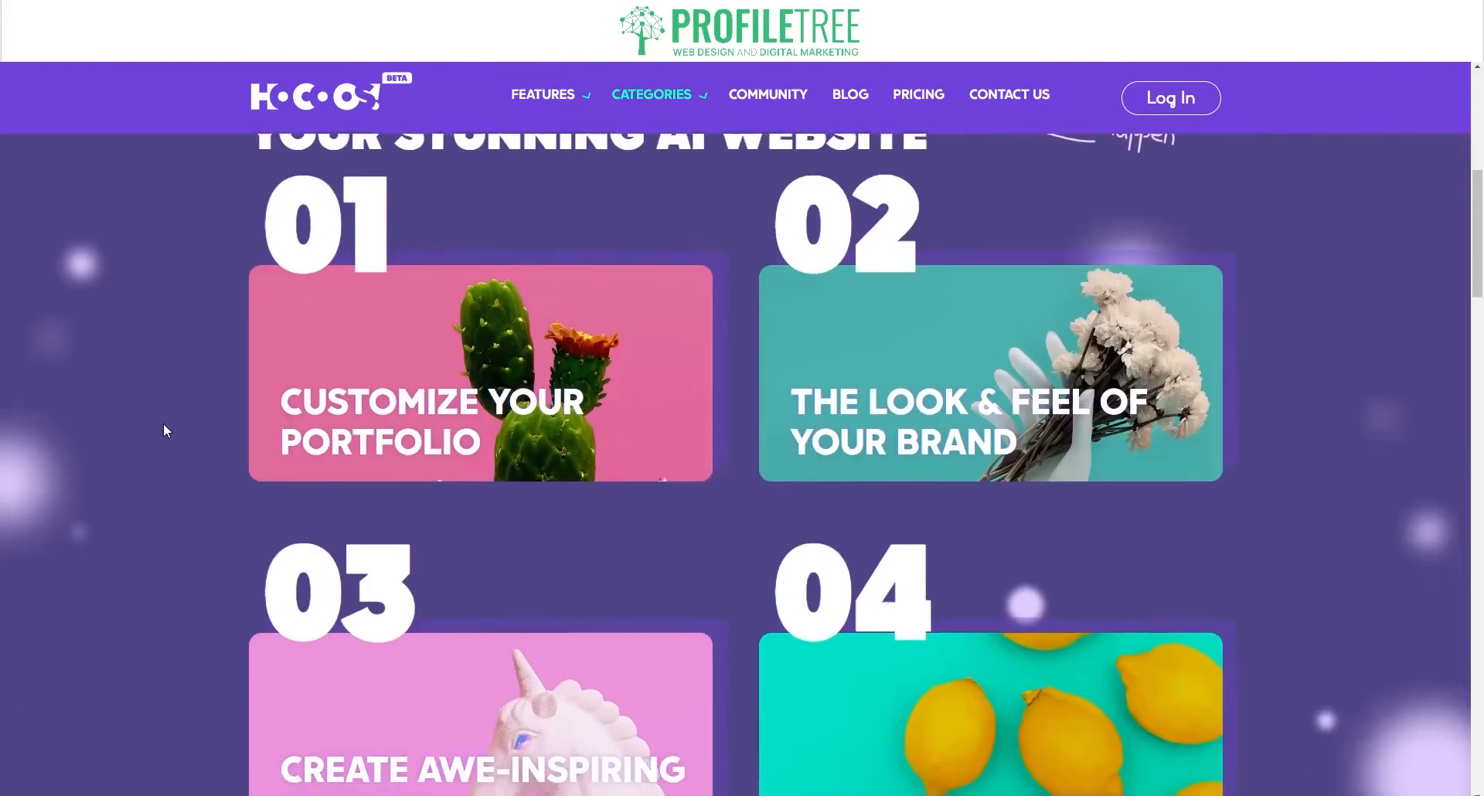
{"action": "scroll", "coordinate": [164, 431], "scroll_direction": "up", "scroll_amount": 1}
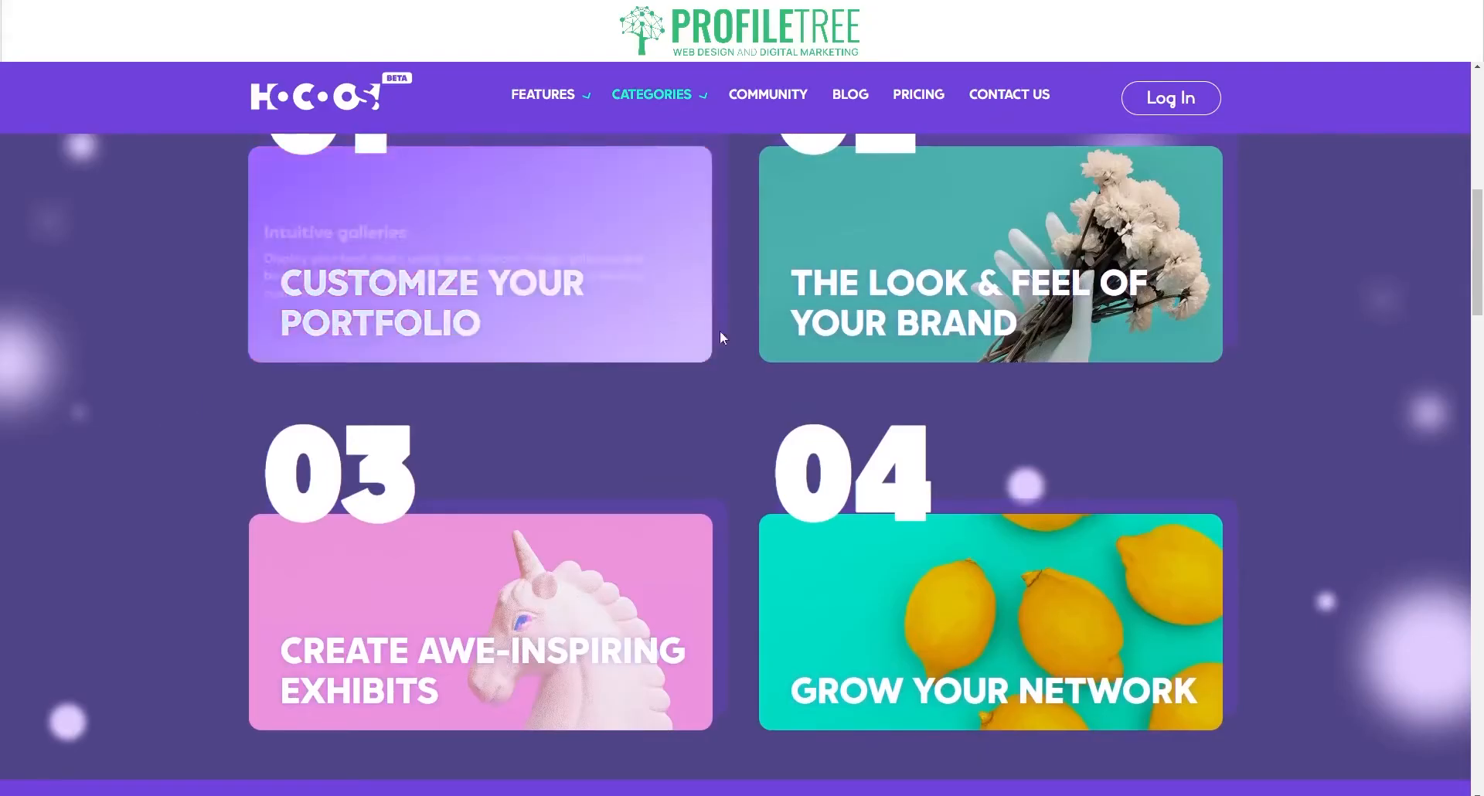
{"action": "mouse_move", "coordinate": [840, 310]}
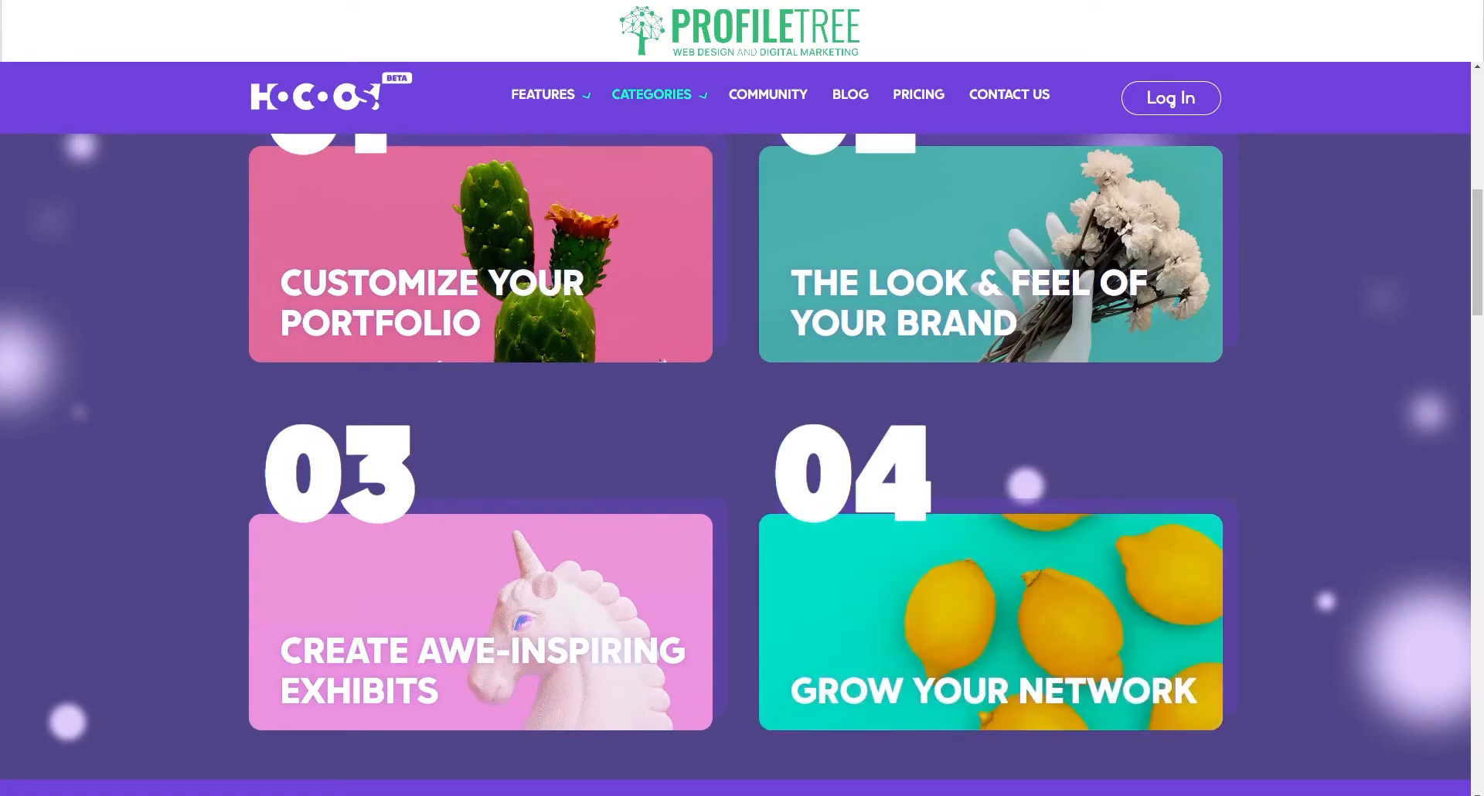
{"action": "mouse_move", "coordinate": [1138, 170]}
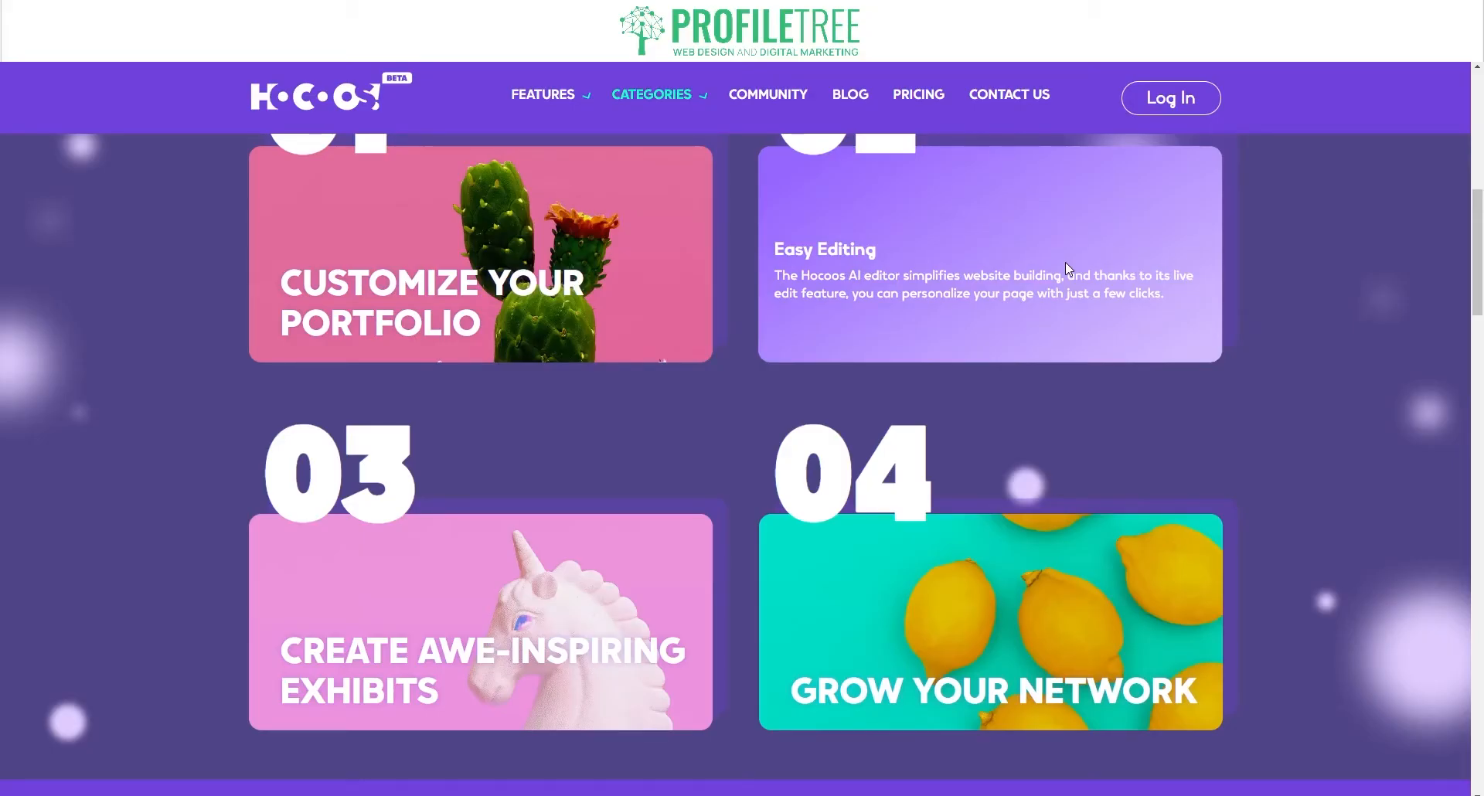
{"action": "mouse_move", "coordinate": [541, 597]}
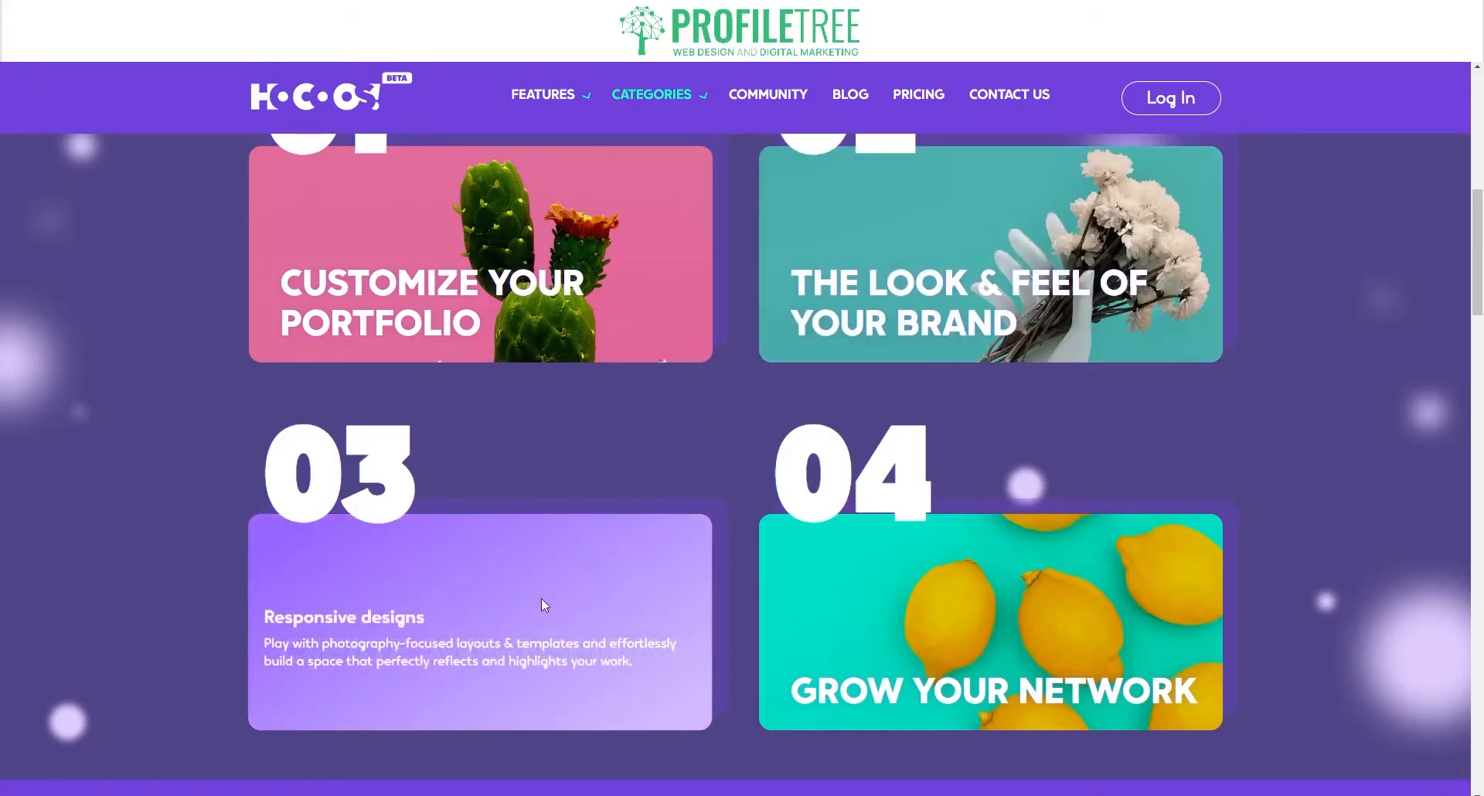
{"action": "mouse_move", "coordinate": [970, 580]}
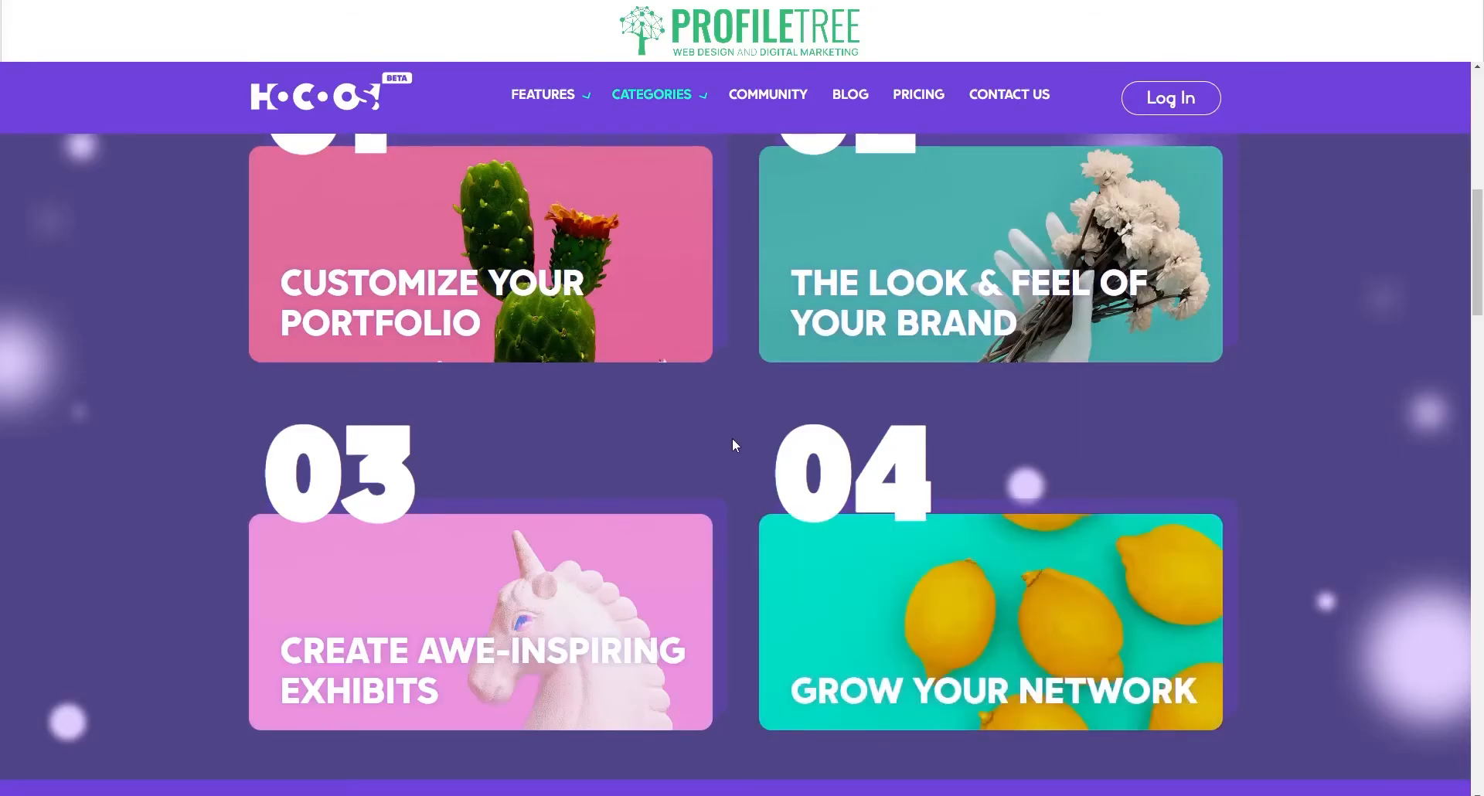
{"action": "scroll", "coordinate": [732, 438], "scroll_direction": "up", "scroll_amount": 8}
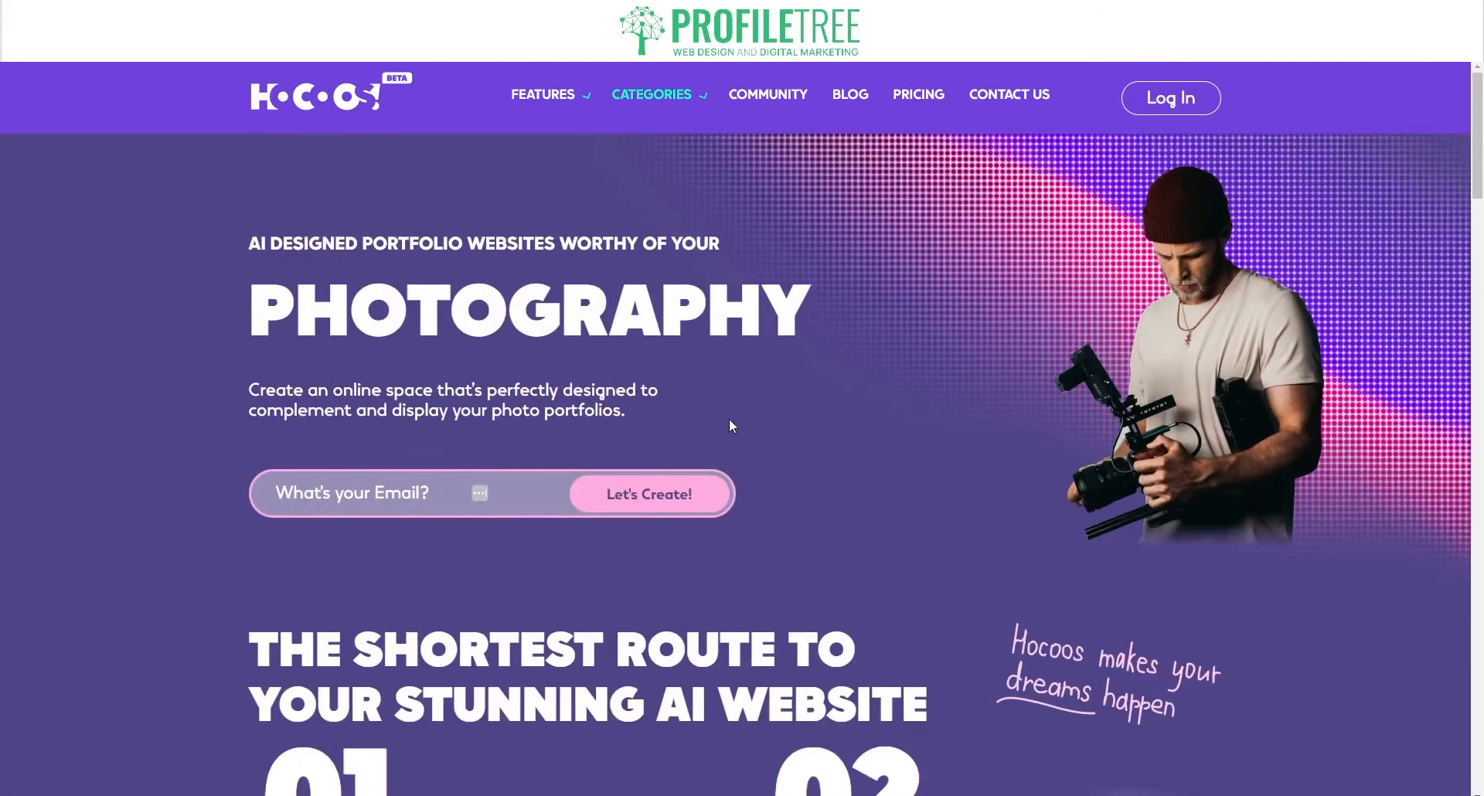
Step: Open the Household Services category page and review its feature cards
{"action": "mouse_move", "coordinate": [655, 117]}
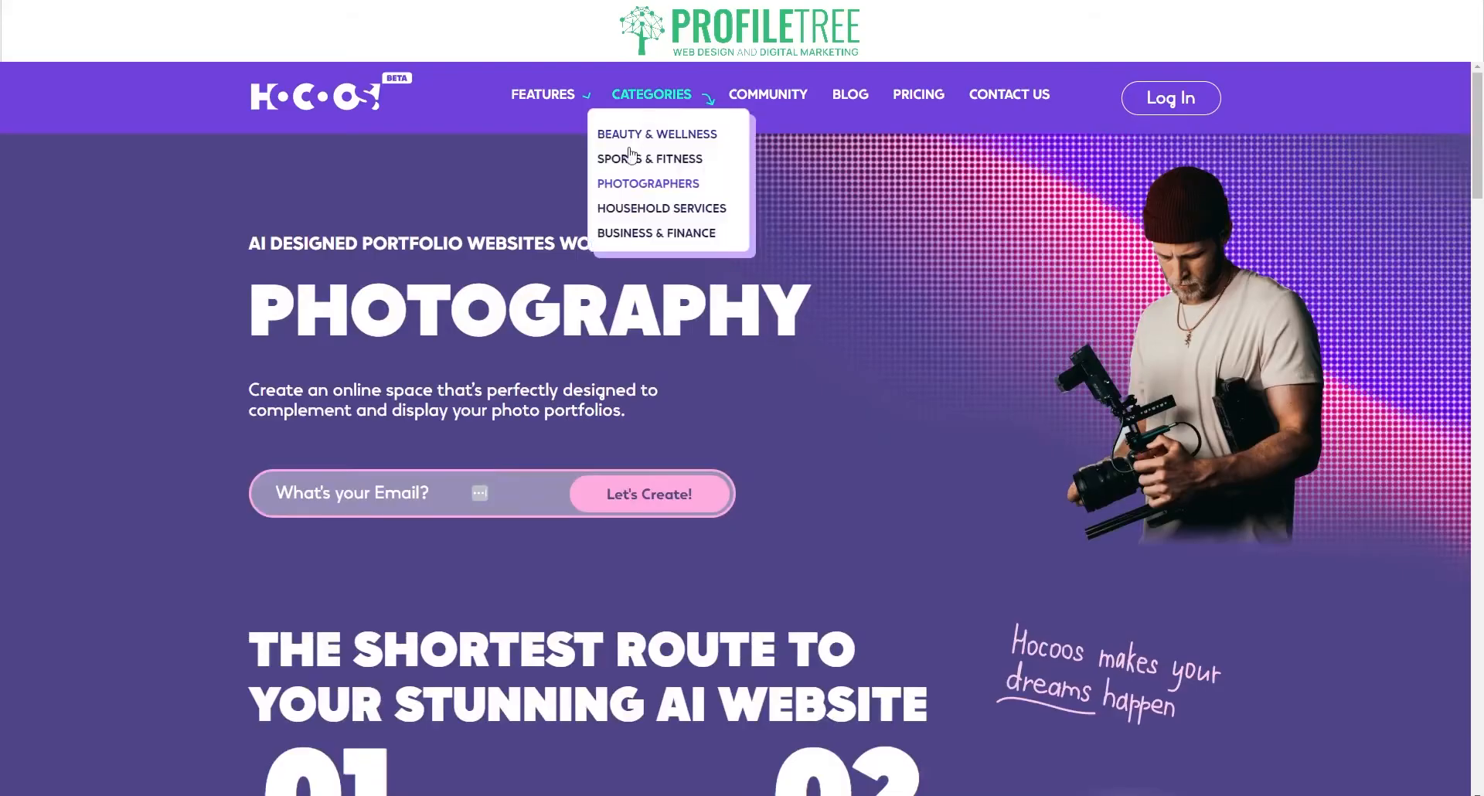
{"action": "left_click", "coordinate": [645, 210]}
{"action": "scroll", "coordinate": [742, 526], "scroll_direction": "down", "scroll_amount": 5}
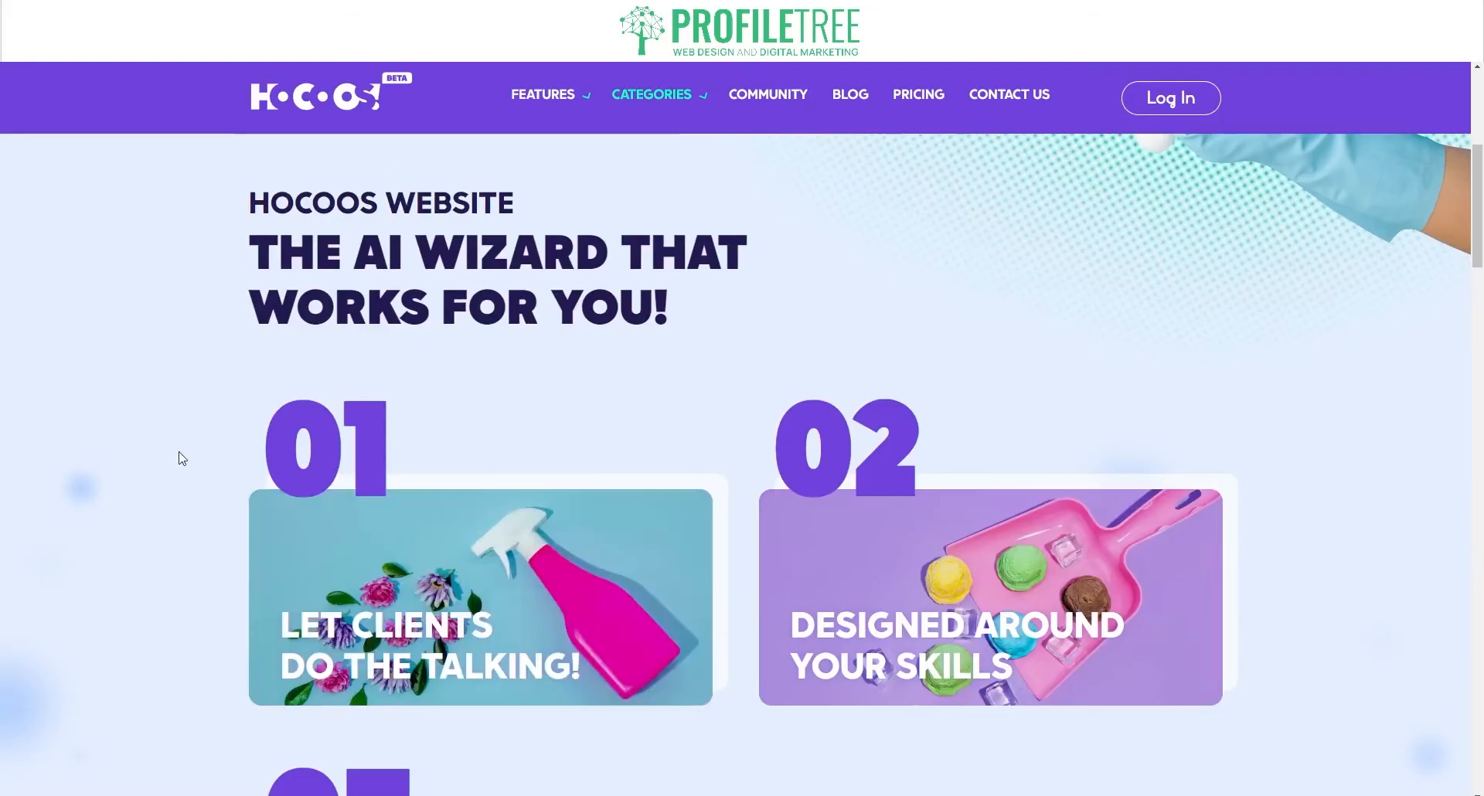
{"action": "scroll", "coordinate": [181, 458], "scroll_direction": "down", "scroll_amount": 3}
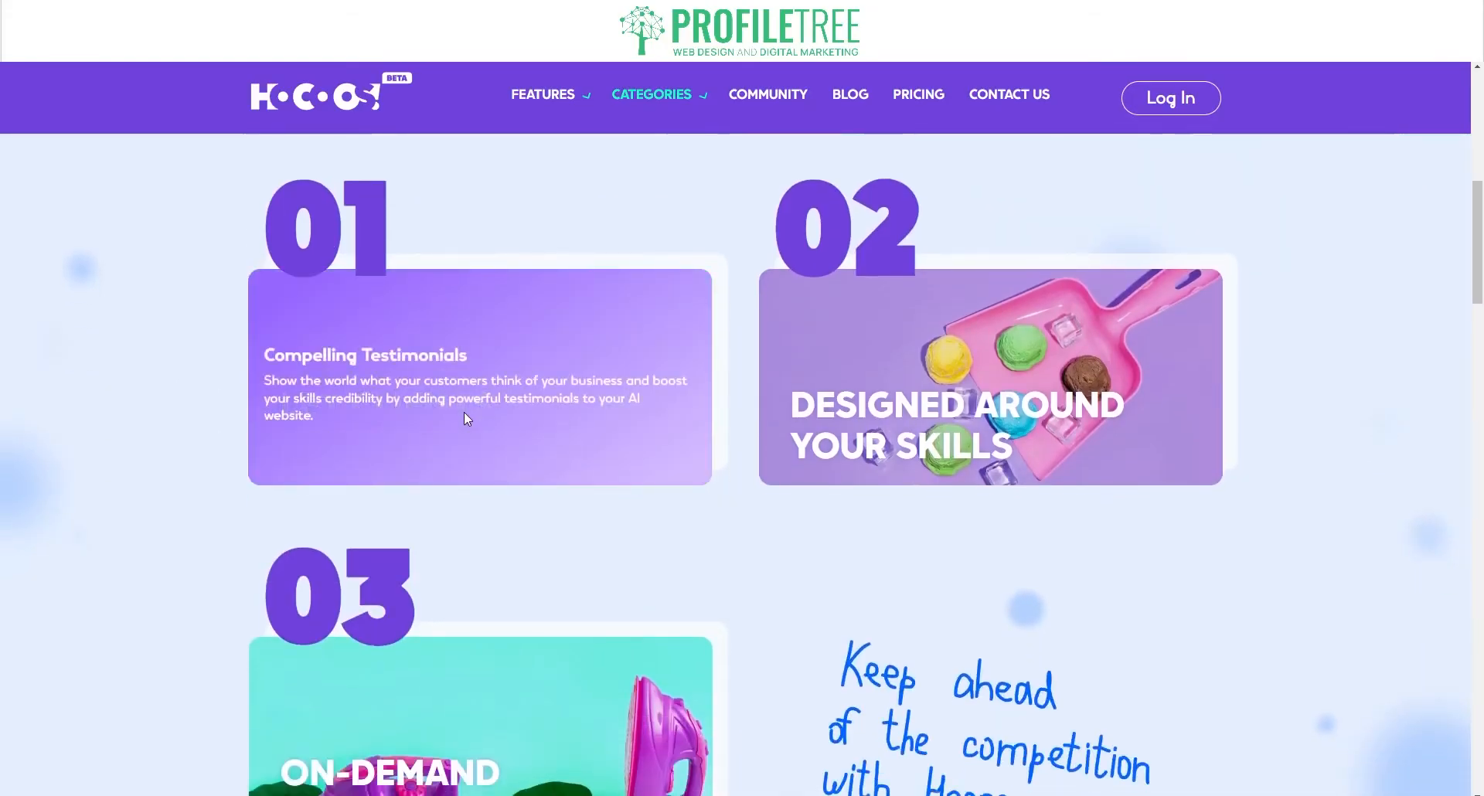
{"action": "mouse_move", "coordinate": [678, 103]}
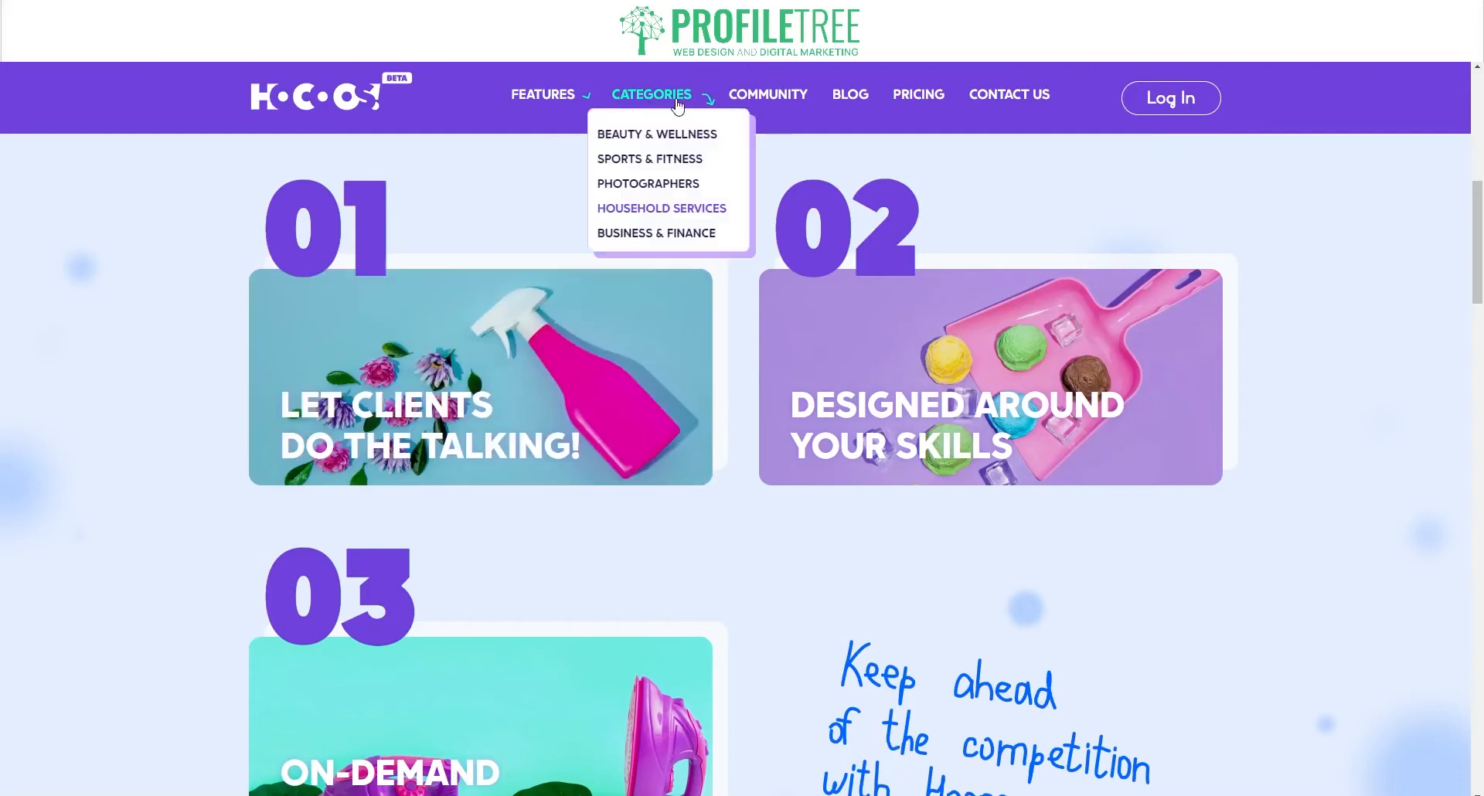
{"action": "mouse_move", "coordinate": [484, 394]}
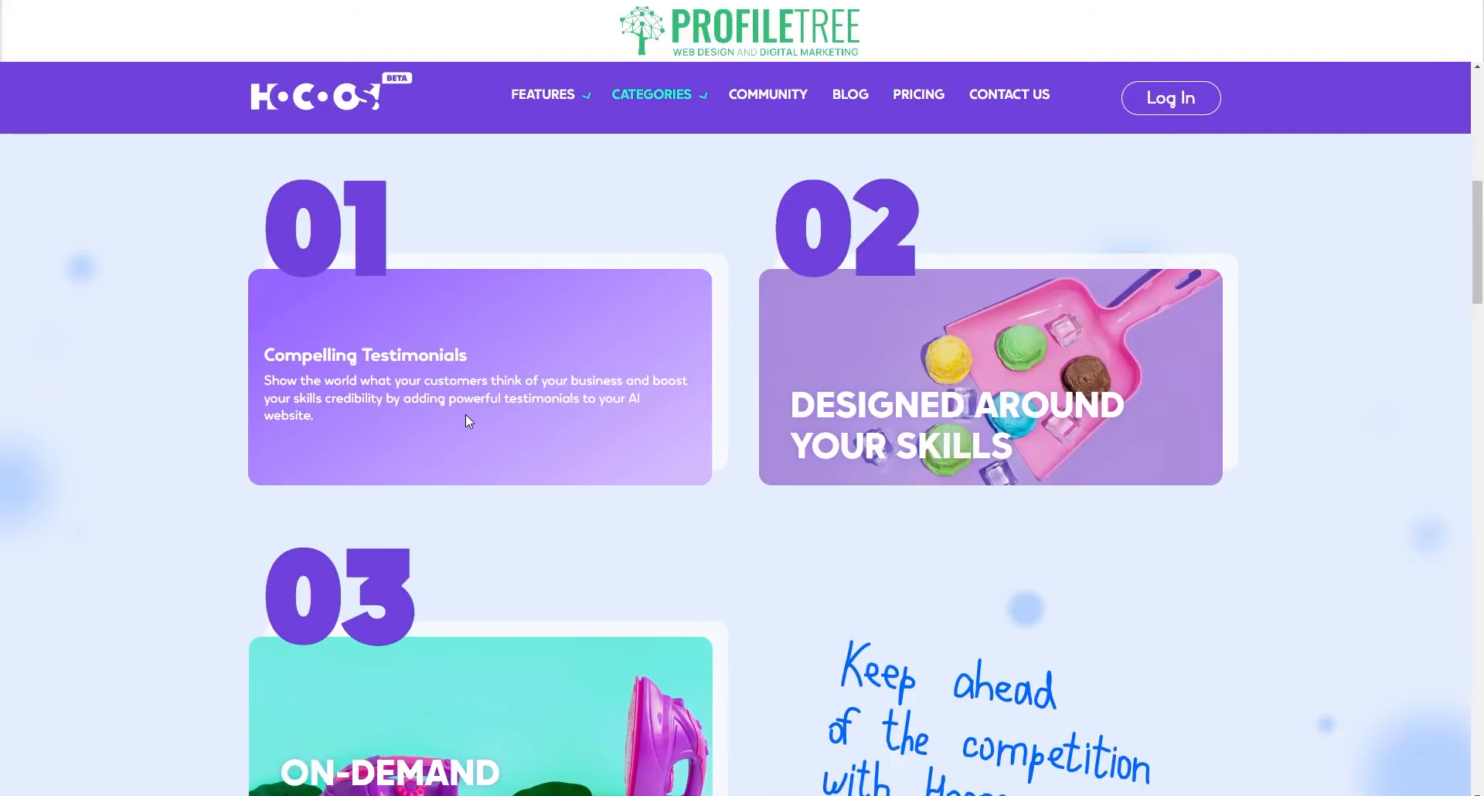
{"action": "mouse_move", "coordinate": [935, 410]}
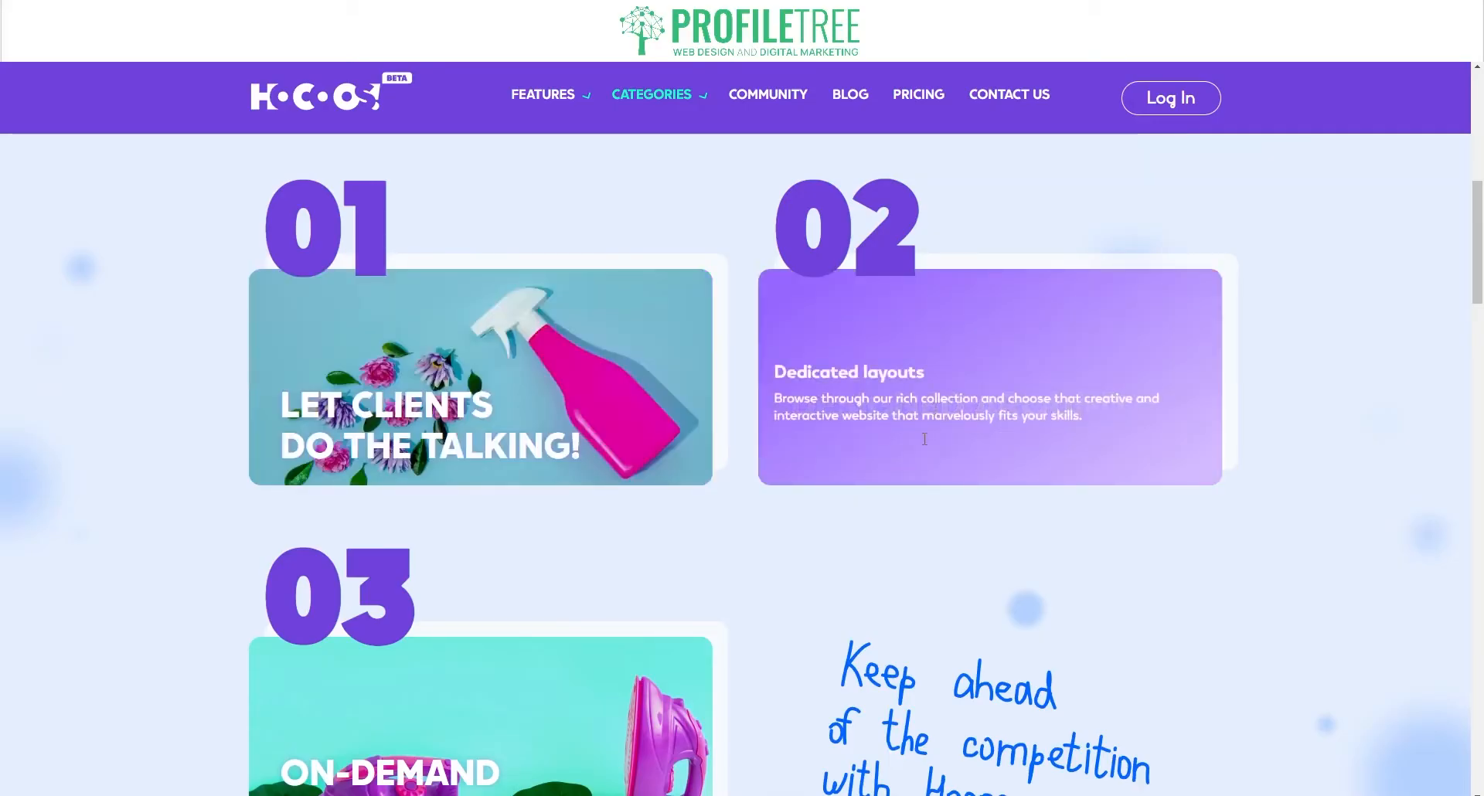
Step: Switch to the Business & Finance category page
{"action": "scroll", "coordinate": [924, 439], "scroll_direction": "down", "scroll_amount": 3}
{"action": "mouse_move", "coordinate": [565, 526]}
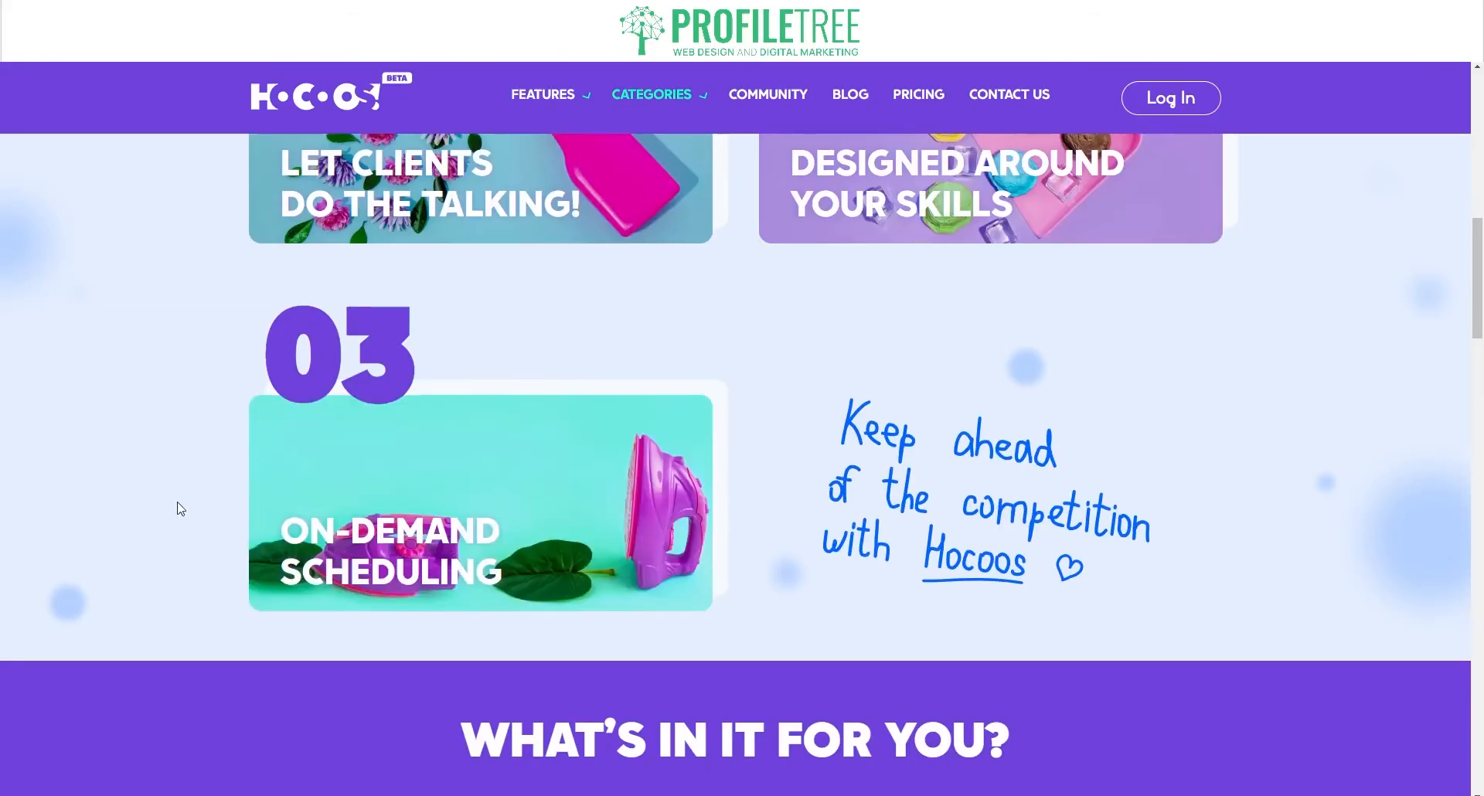
{"action": "scroll", "coordinate": [180, 507], "scroll_direction": "up", "scroll_amount": 10}
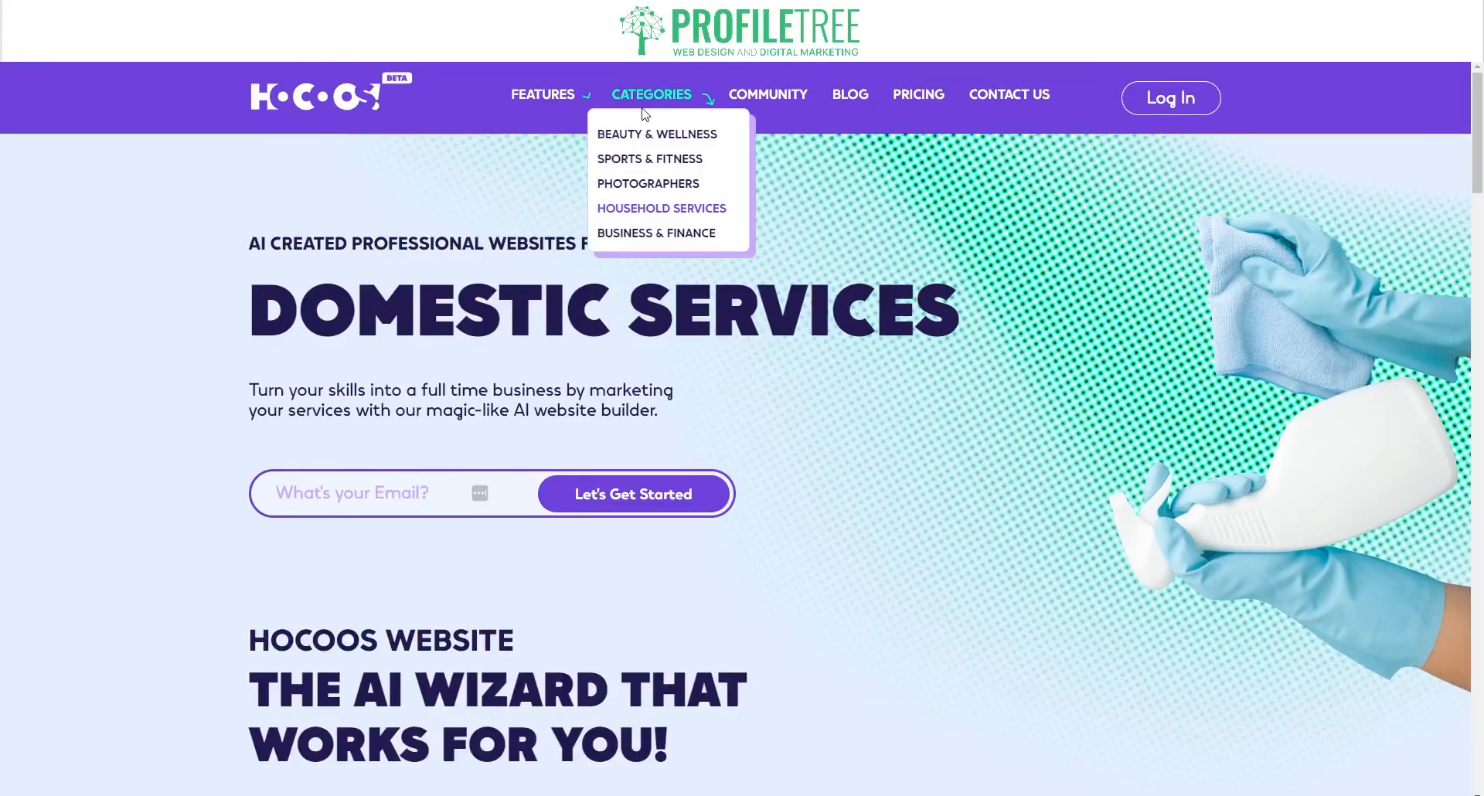
{"action": "scroll", "coordinate": [379, 533], "scroll_direction": "down", "scroll_amount": 12}
{"action": "scroll", "coordinate": [697, 459], "scroll_direction": "up", "scroll_amount": 4}
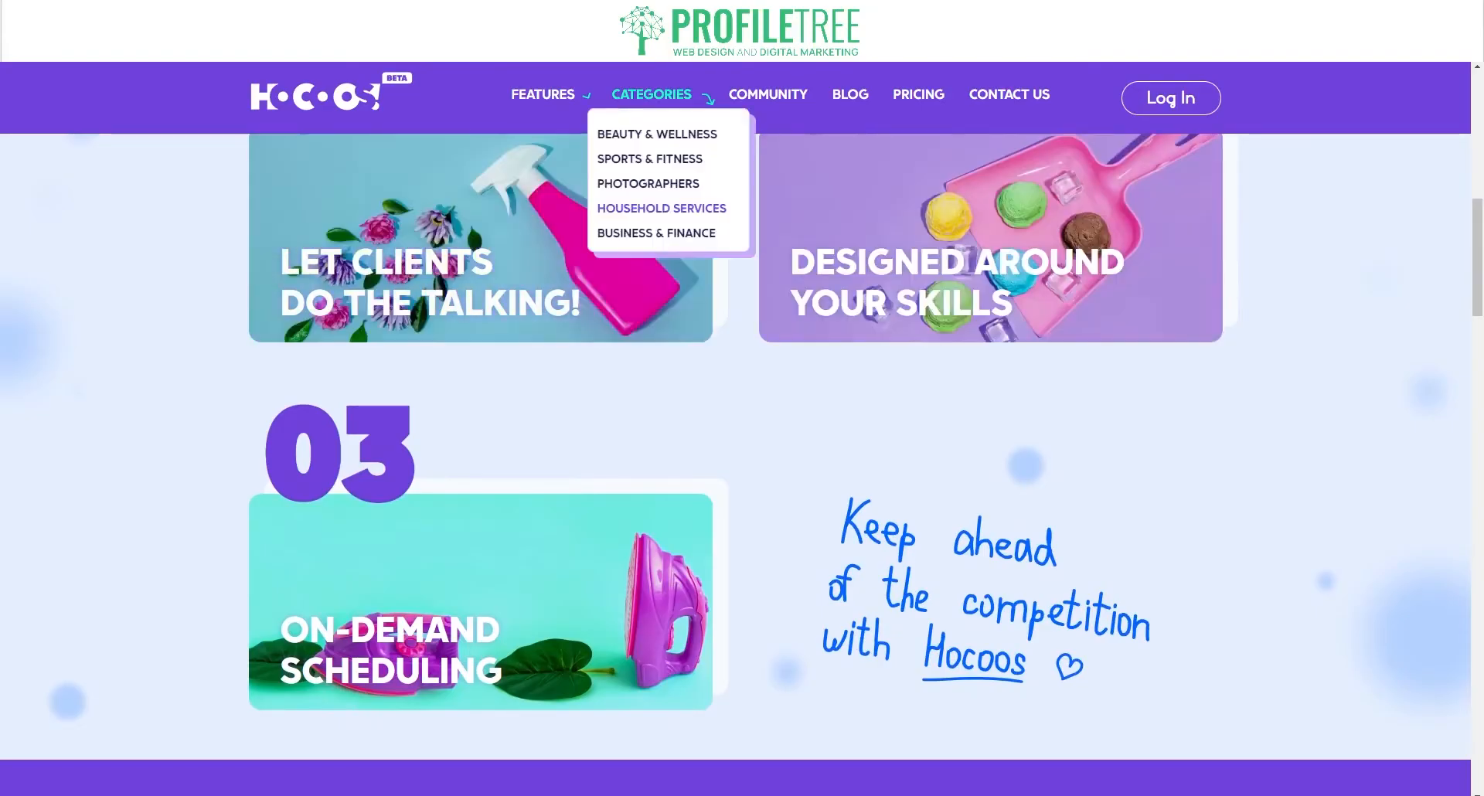
{"action": "left_click", "coordinate": [657, 233]}
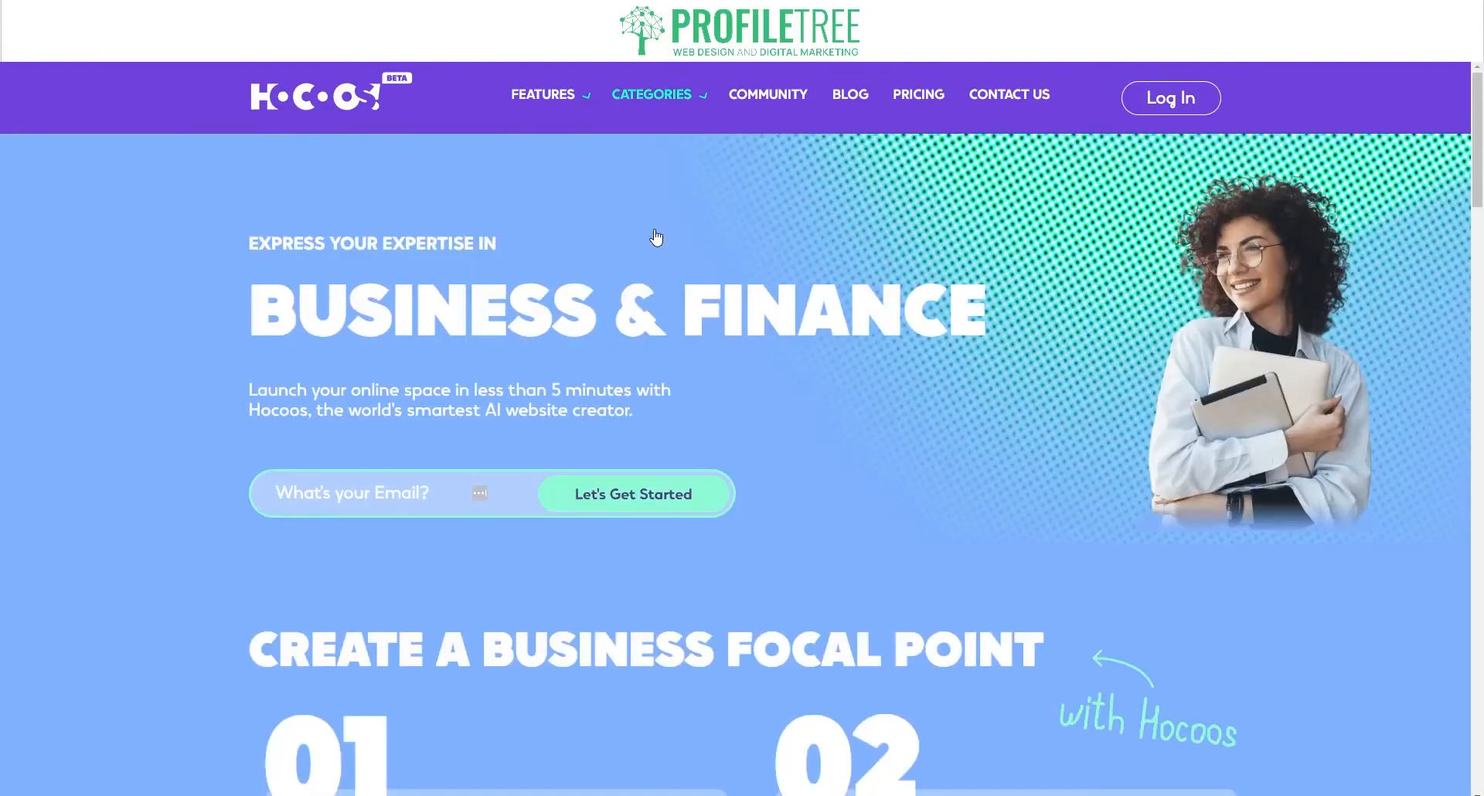
Step: Scroll through the Business & Finance feature cards
{"action": "scroll", "coordinate": [414, 549], "scroll_direction": "down", "scroll_amount": 5}
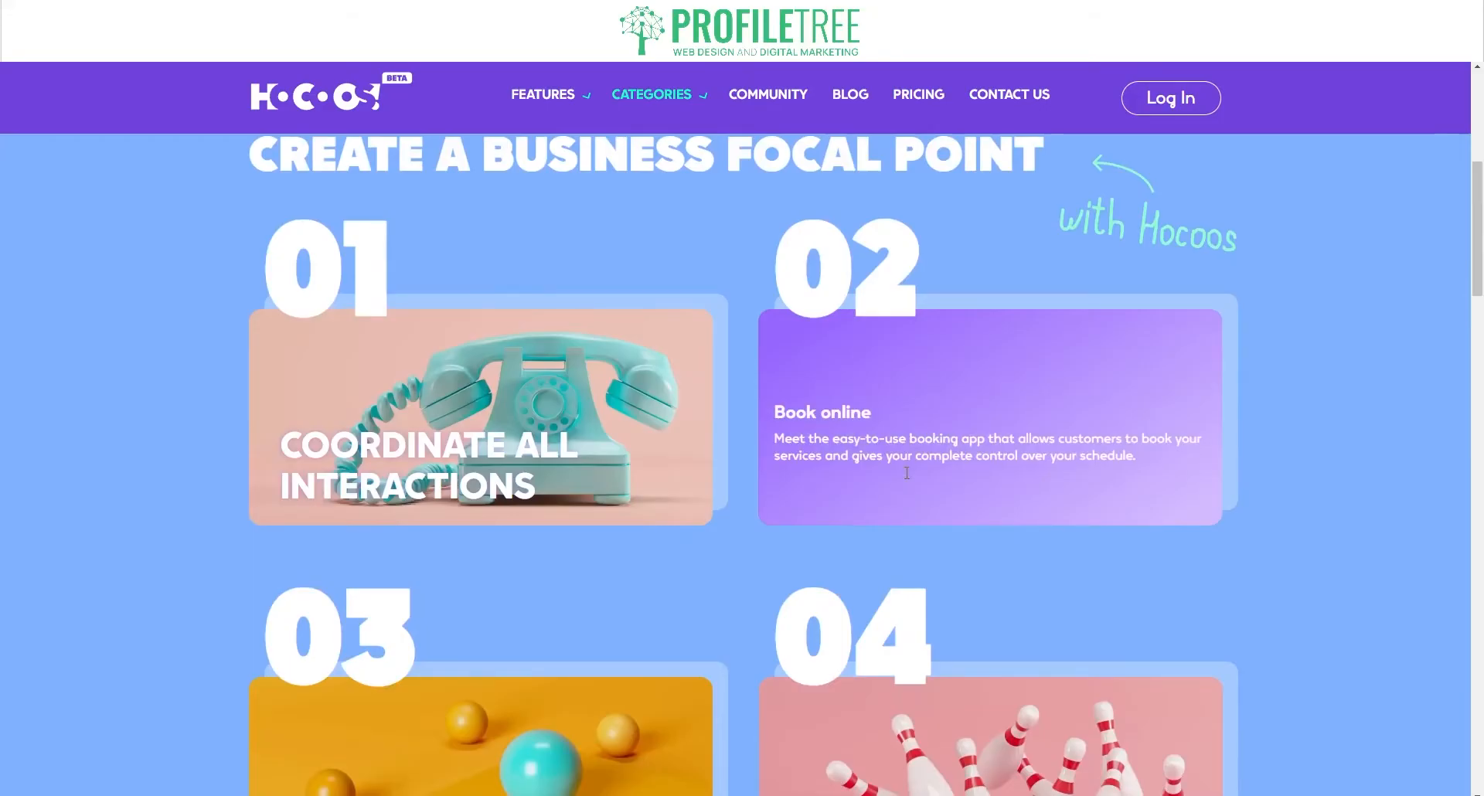
{"action": "scroll", "coordinate": [907, 473], "scroll_direction": "down", "scroll_amount": 2}
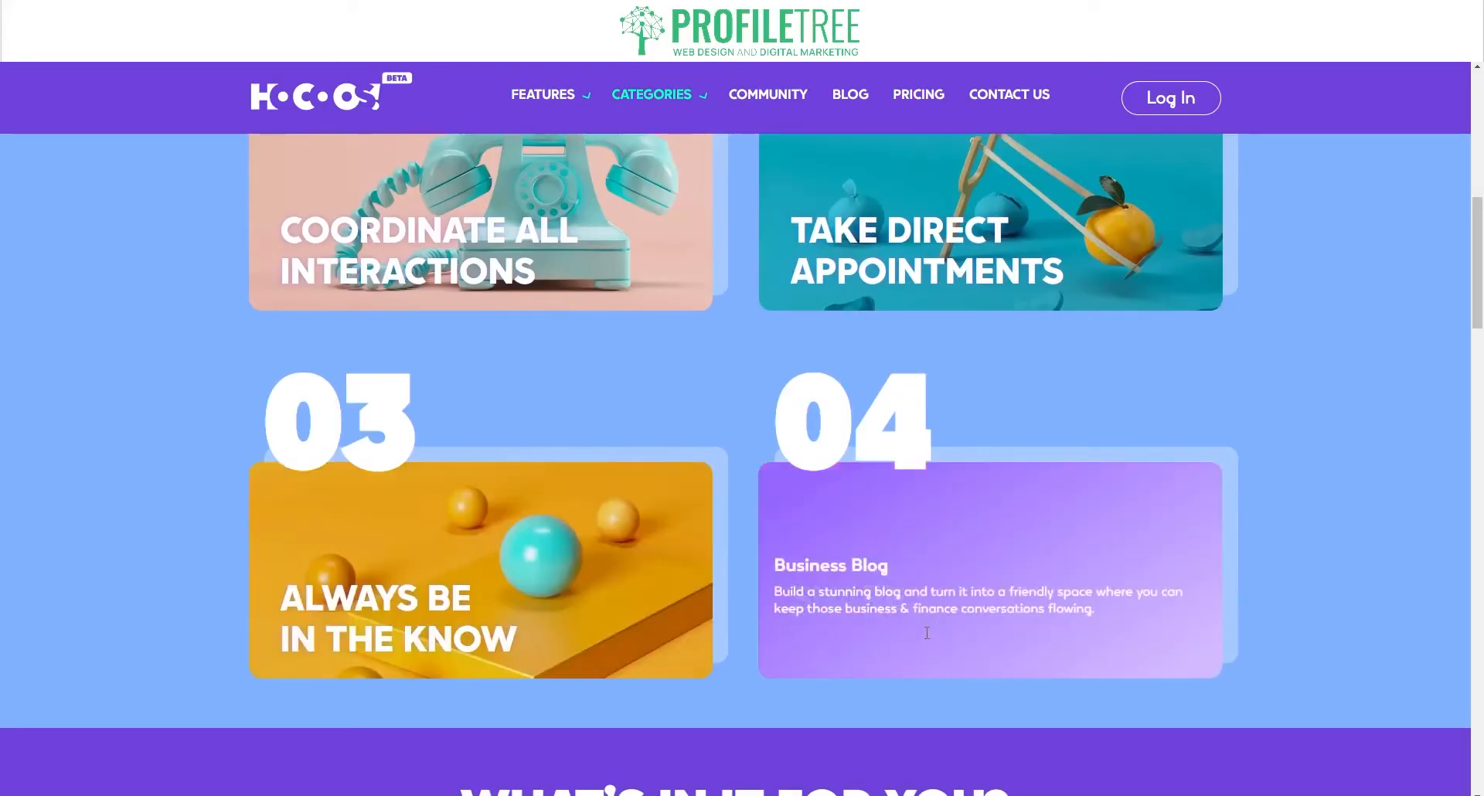
{"action": "scroll", "coordinate": [697, 500], "scroll_direction": "up", "scroll_amount": 6}
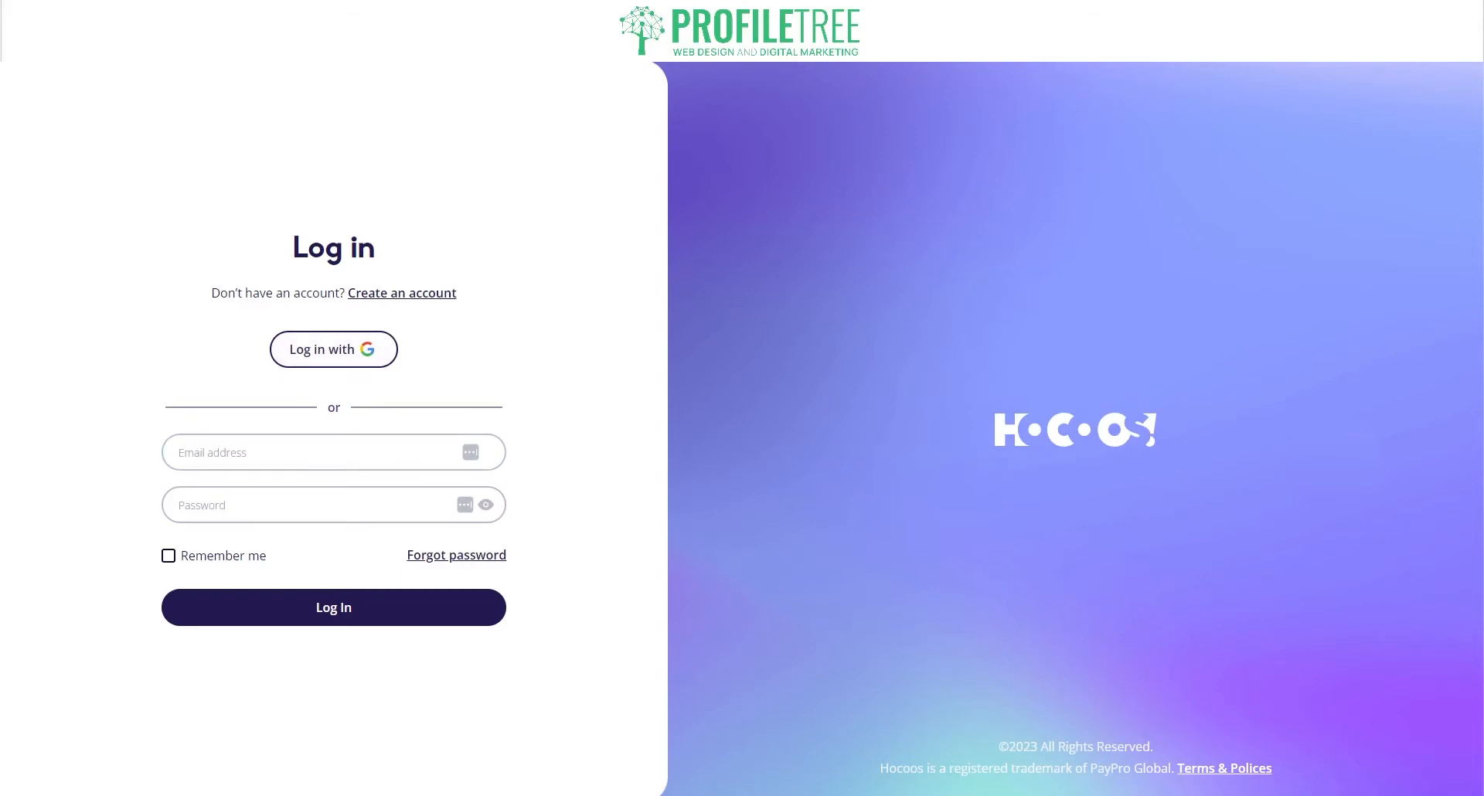
Step: Start creating a new Hocoos account from the log-in page
{"action": "left_click", "coordinate": [393, 292]}
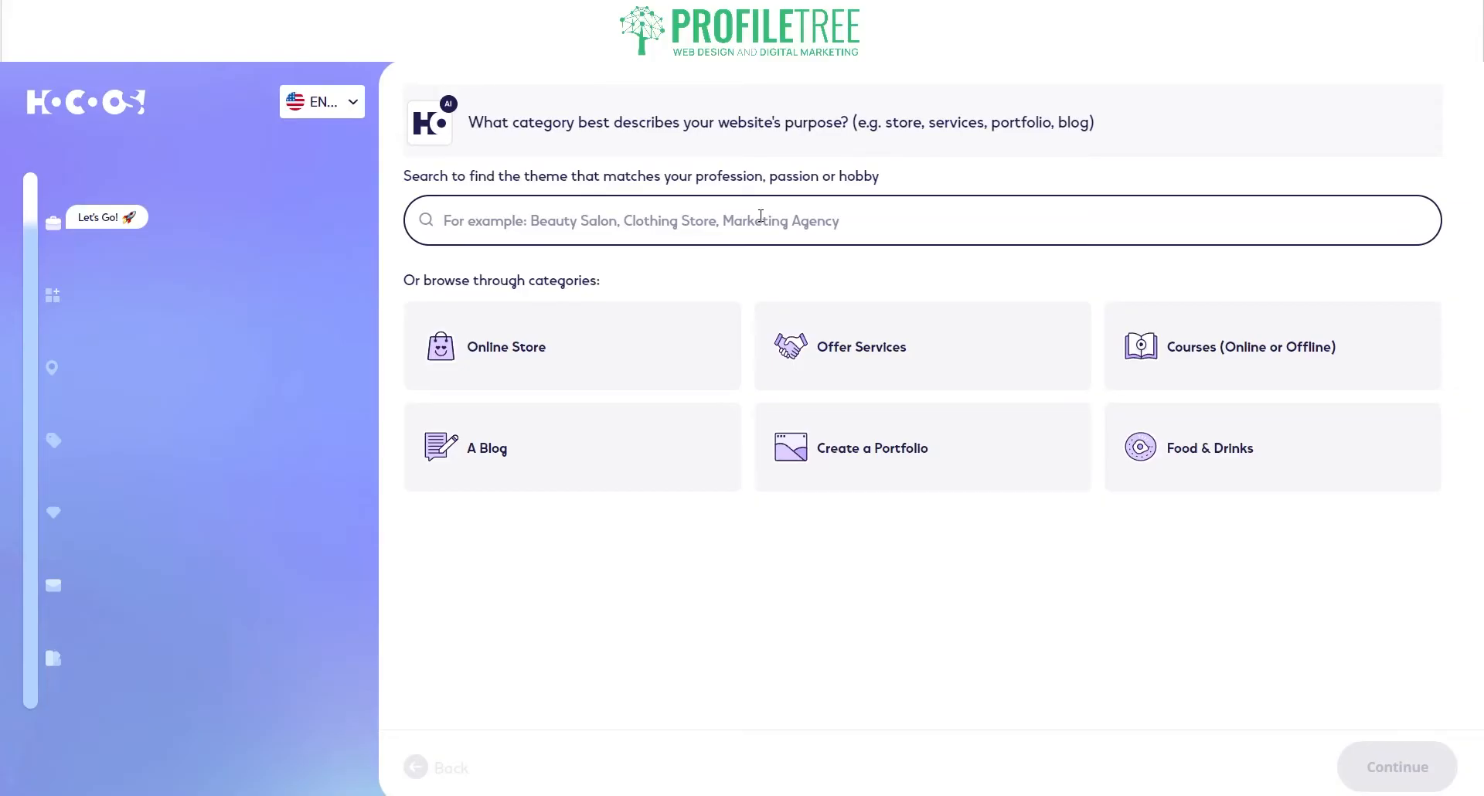
Step: Search 'Marketing Agency' and confirm marketing agency as the business type
{"action": "type", "text": "Marketing"}
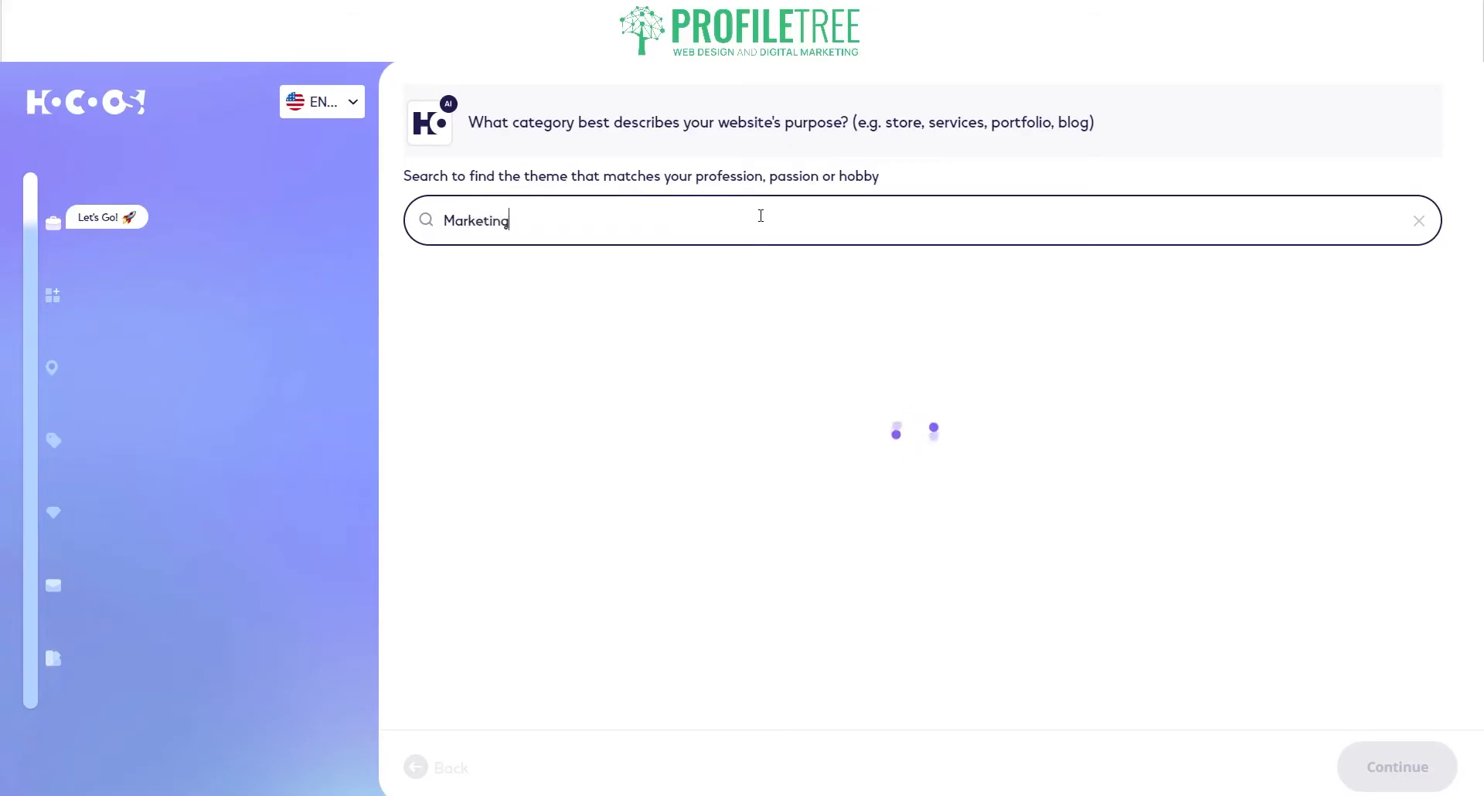
{"action": "type", "text": " Agency"}
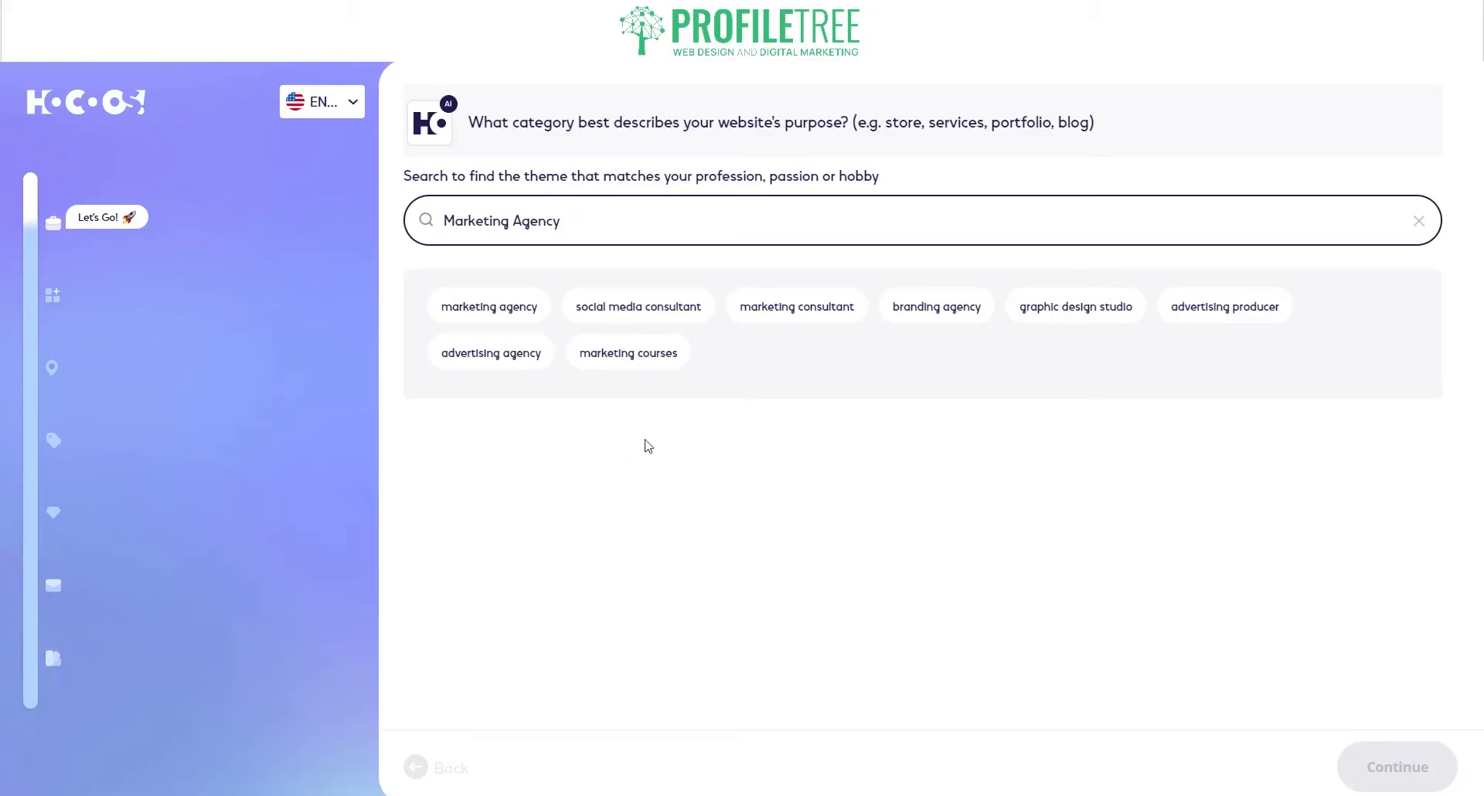
{"action": "left_click", "coordinate": [510, 317]}
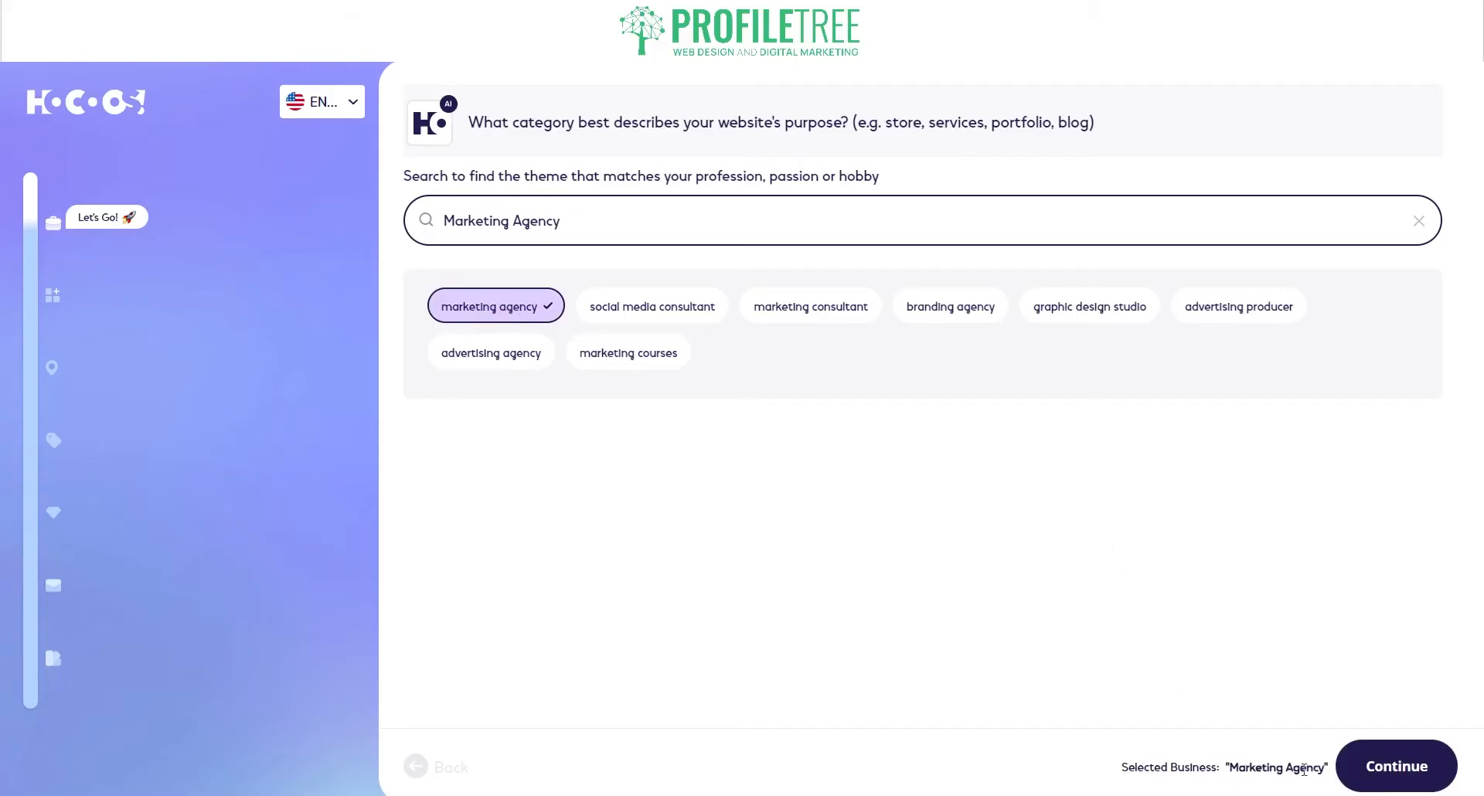
{"action": "left_click", "coordinate": [1427, 782]}
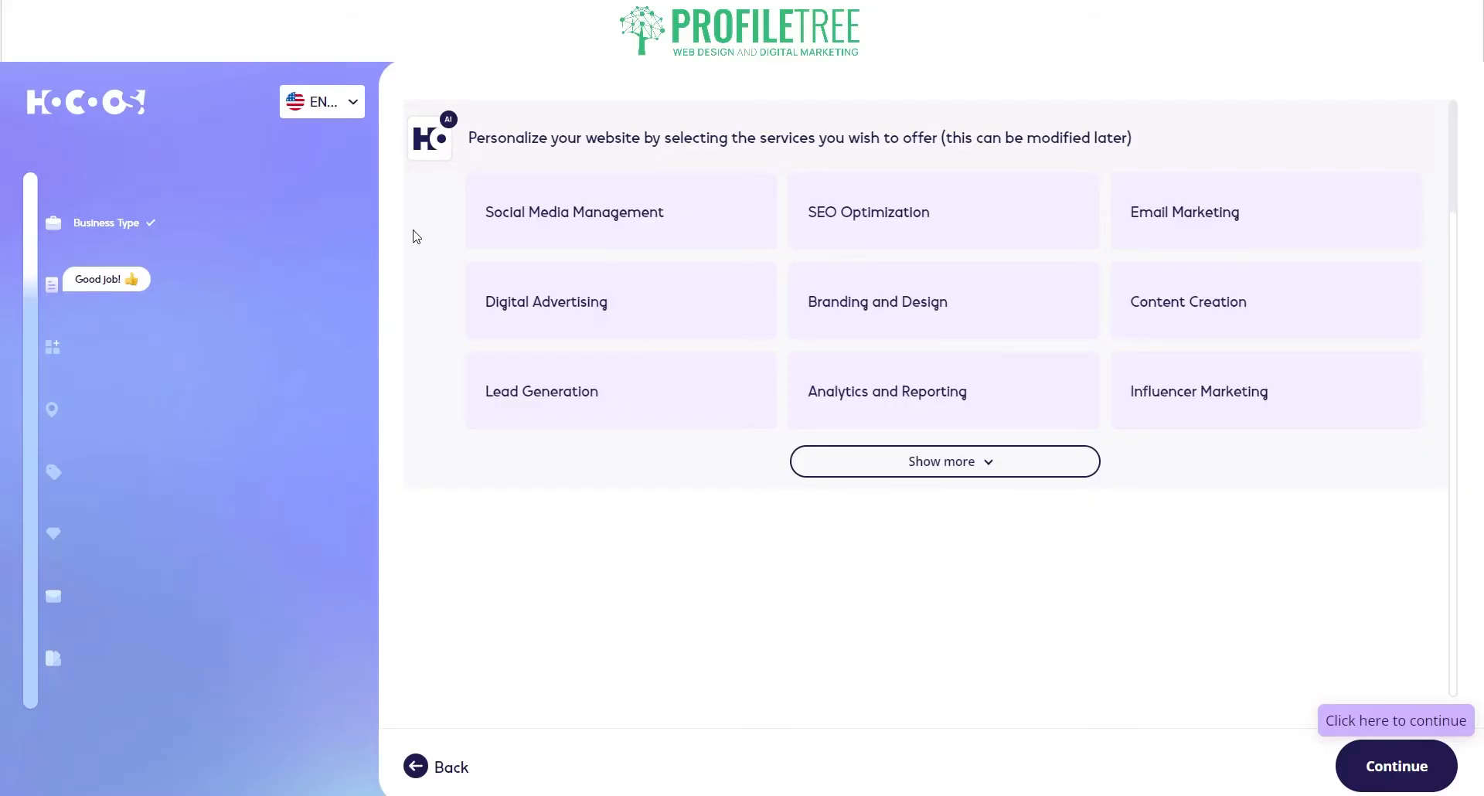
Step: Tick eight services such as SEO Optimization and Email Marketing, skipping Lead Generation and Analytics and Reporting
{"action": "left_click", "coordinate": [916, 473]}
{"action": "left_click", "coordinate": [534, 503]}
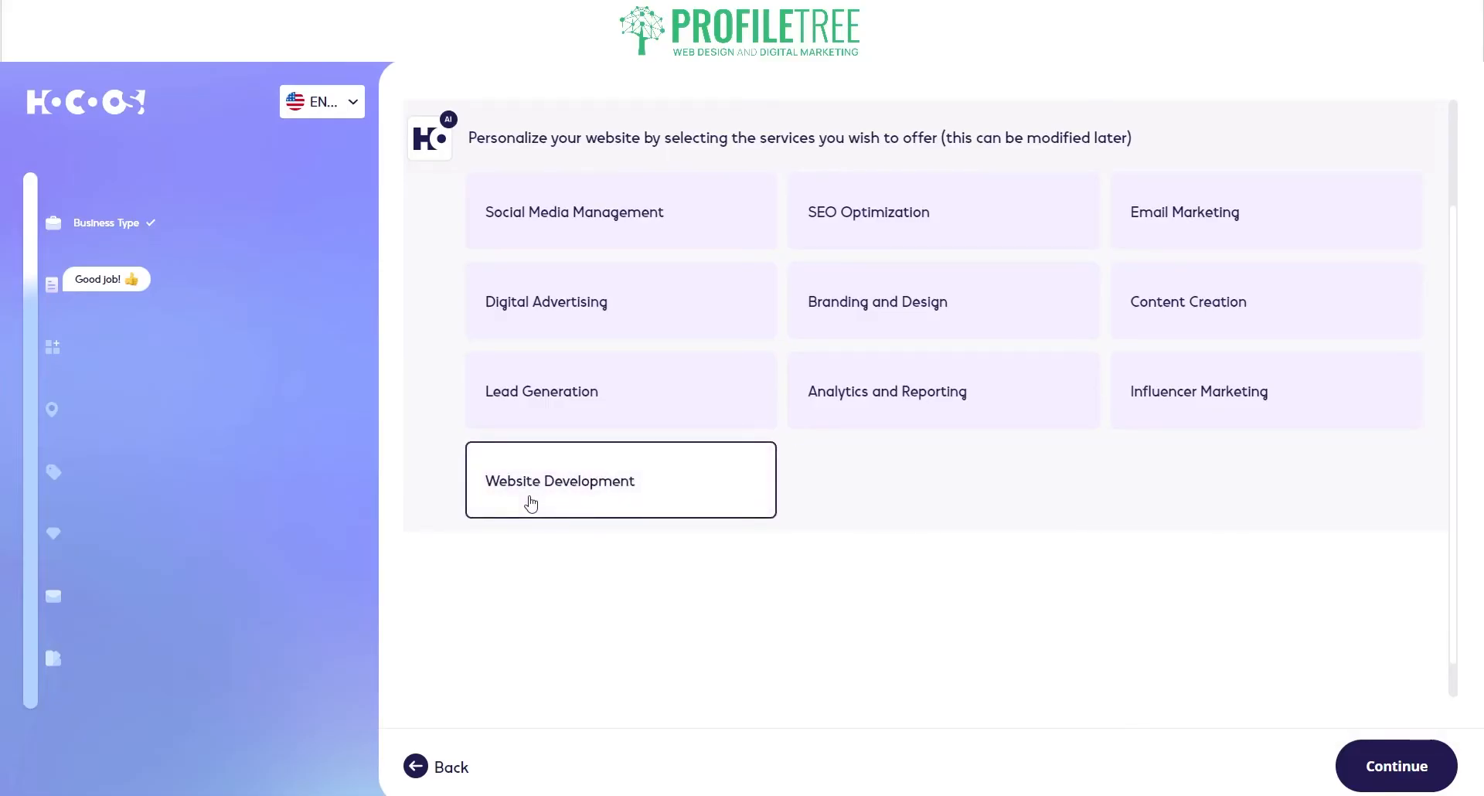
{"action": "left_click", "coordinate": [585, 221]}
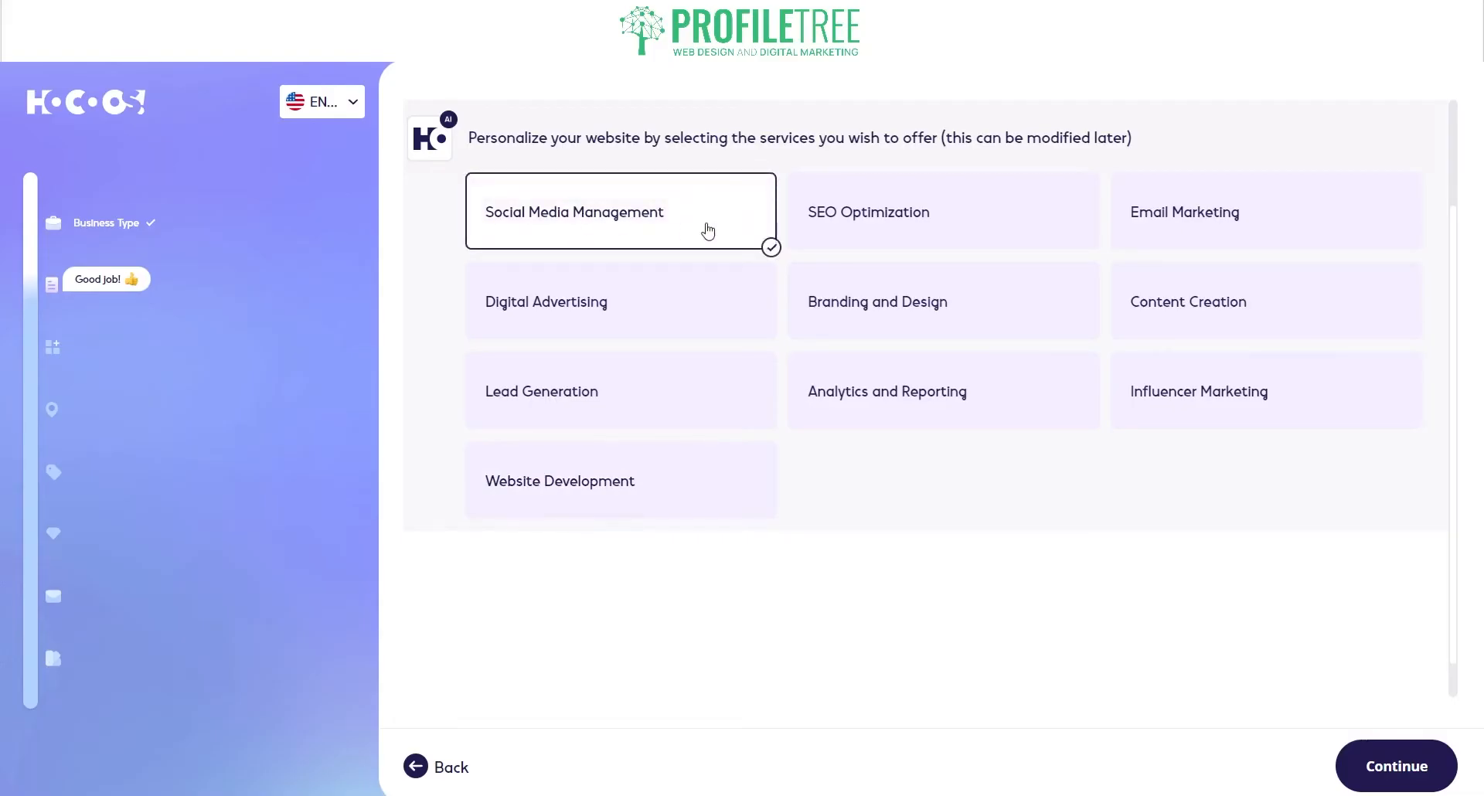
{"action": "left_click", "coordinate": [883, 239]}
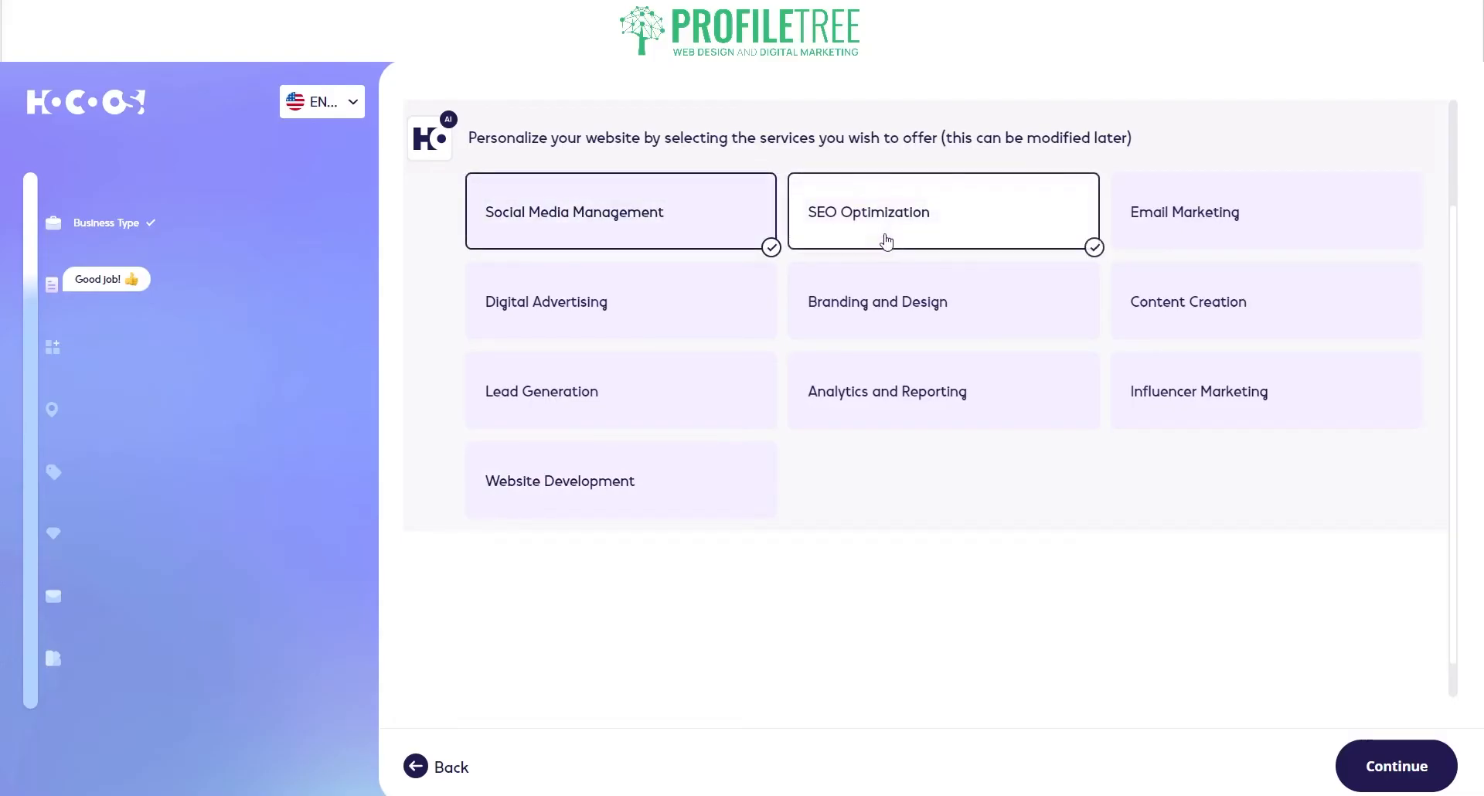
{"action": "left_click", "coordinate": [1275, 244]}
{"action": "left_click", "coordinate": [680, 311]}
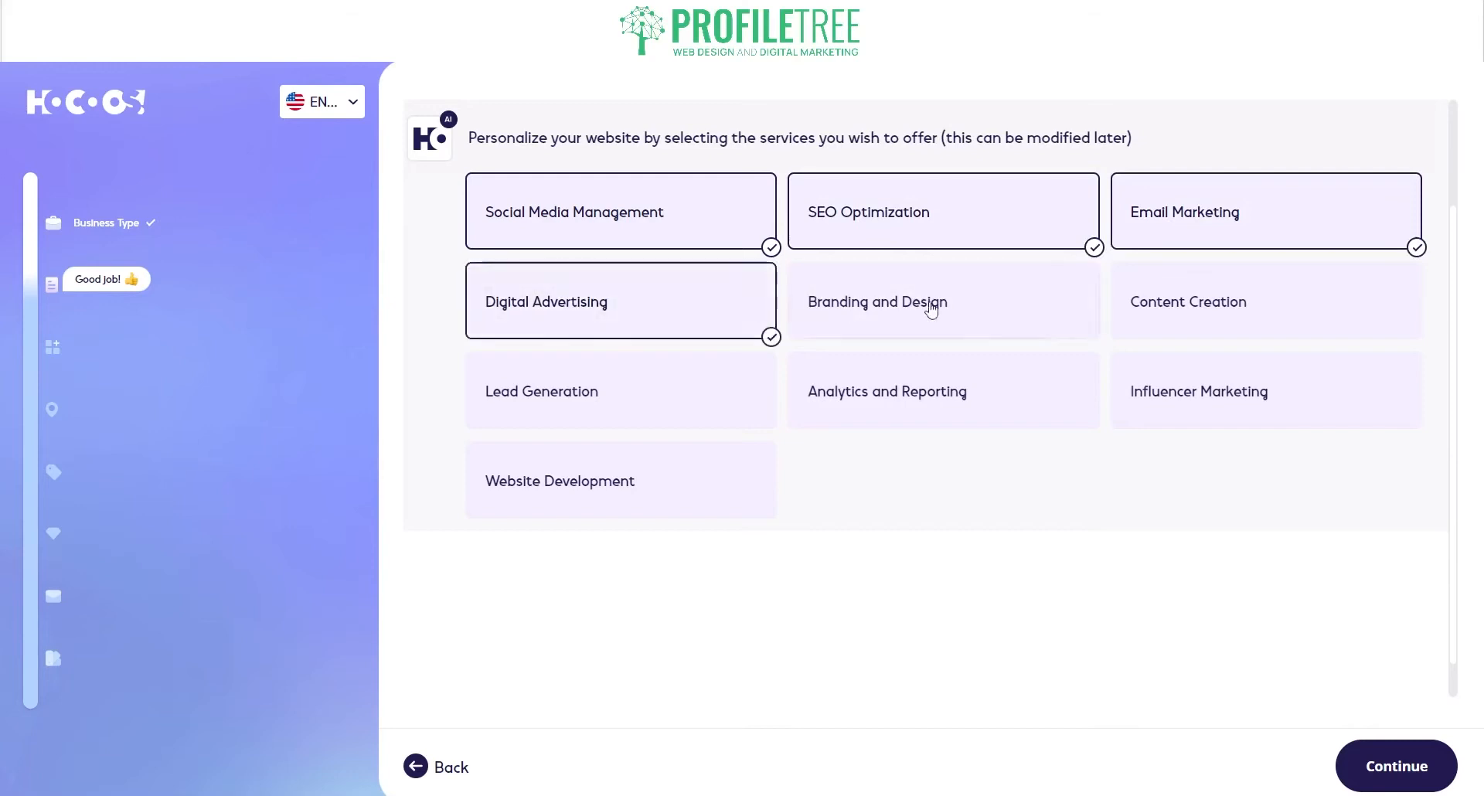
{"action": "left_click", "coordinate": [1246, 315]}
{"action": "left_click", "coordinate": [1229, 398]}
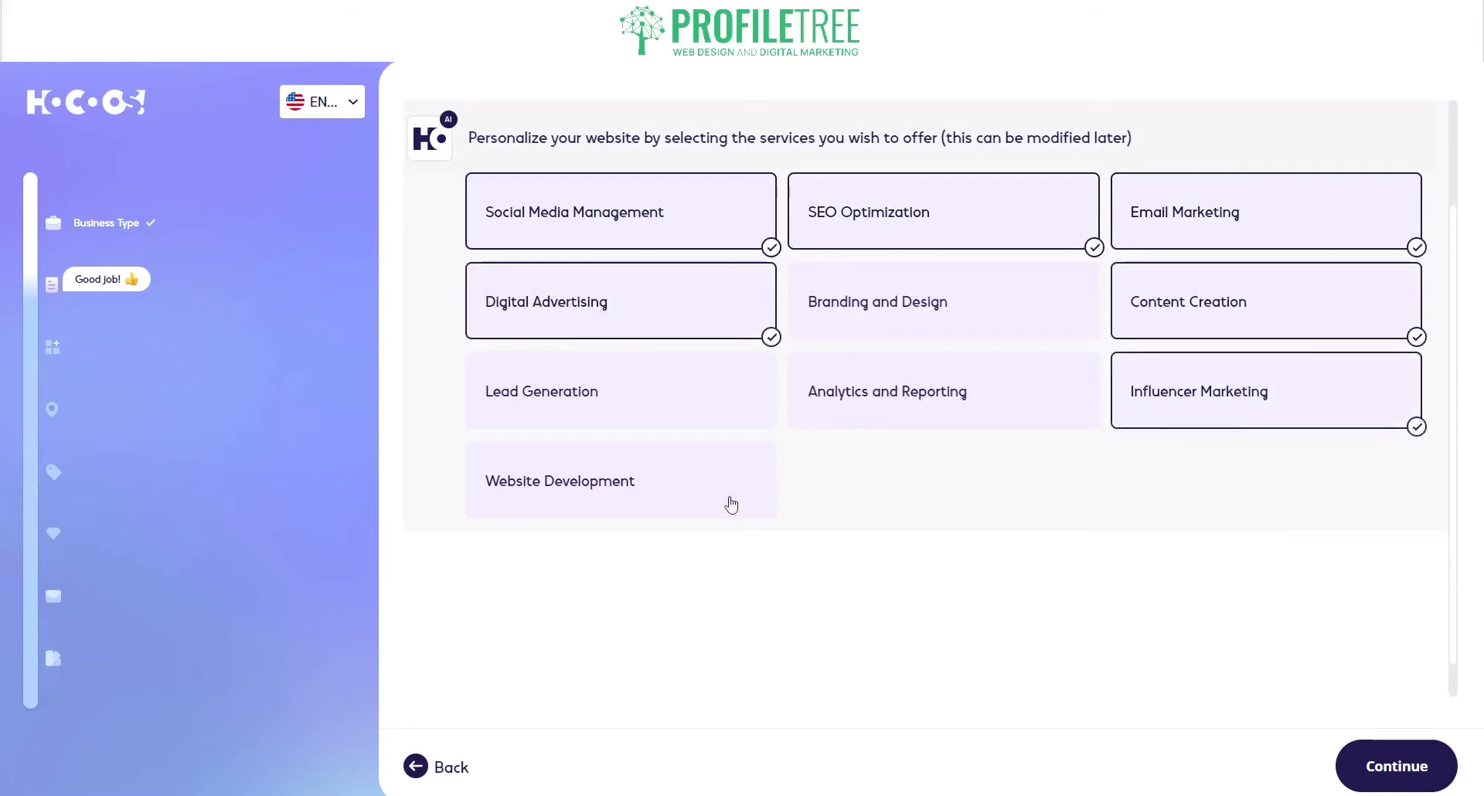
{"action": "left_click", "coordinate": [688, 510]}
{"action": "left_click", "coordinate": [884, 323]}
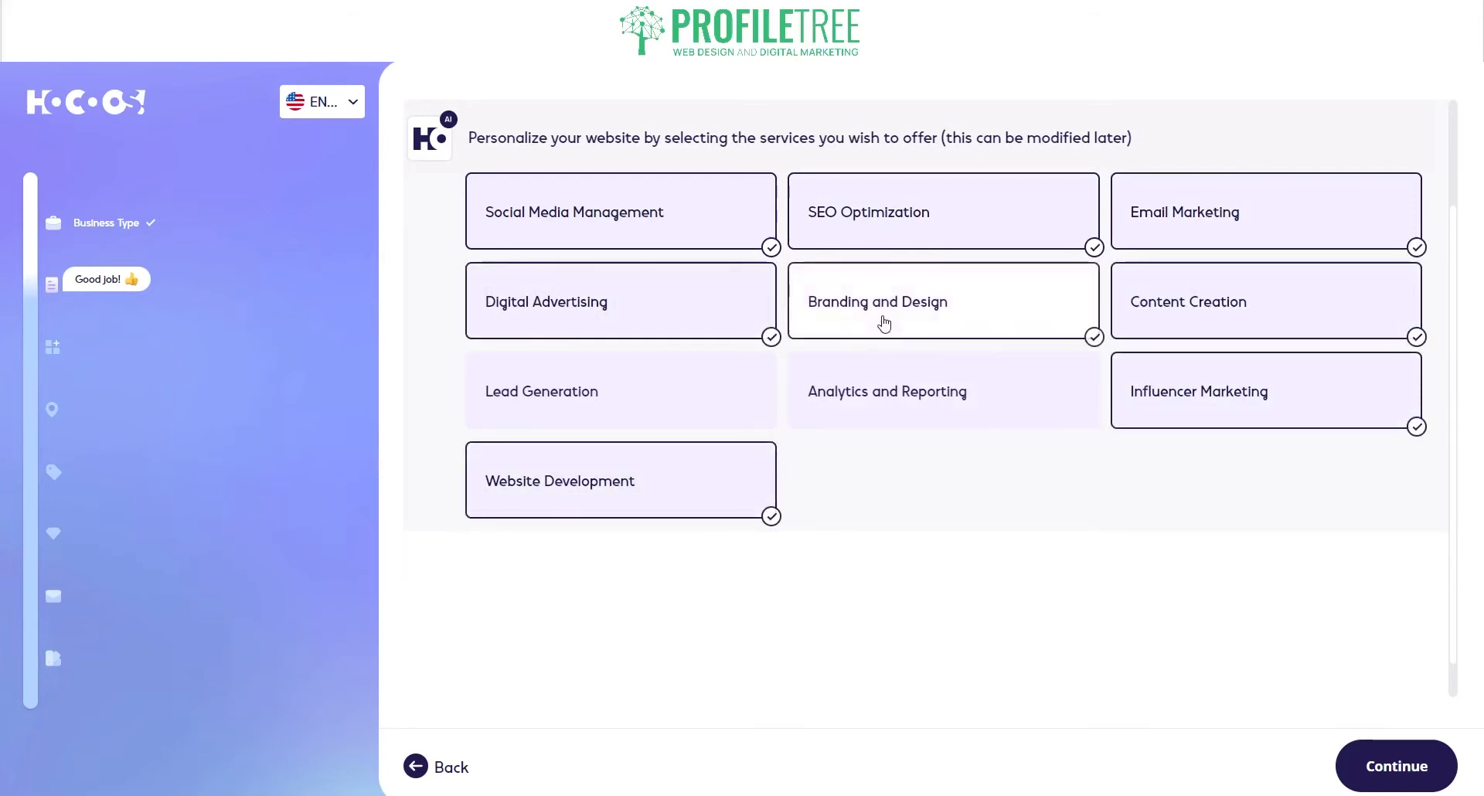
{"action": "left_click", "coordinate": [1396, 764]}
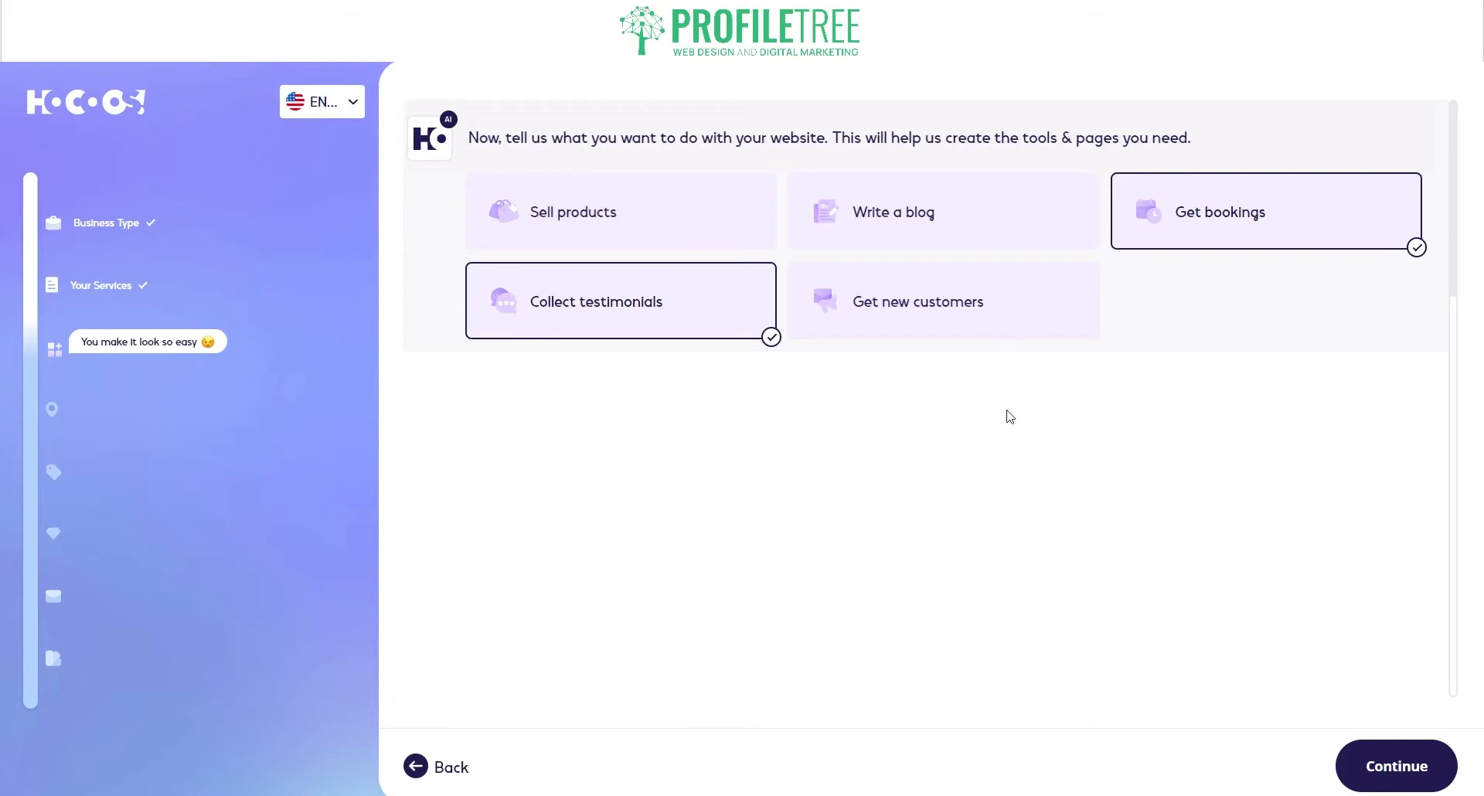
Step: Add Get new customers and Write a blog as goals and drop Get bookings
{"action": "left_click", "coordinate": [928, 339]}
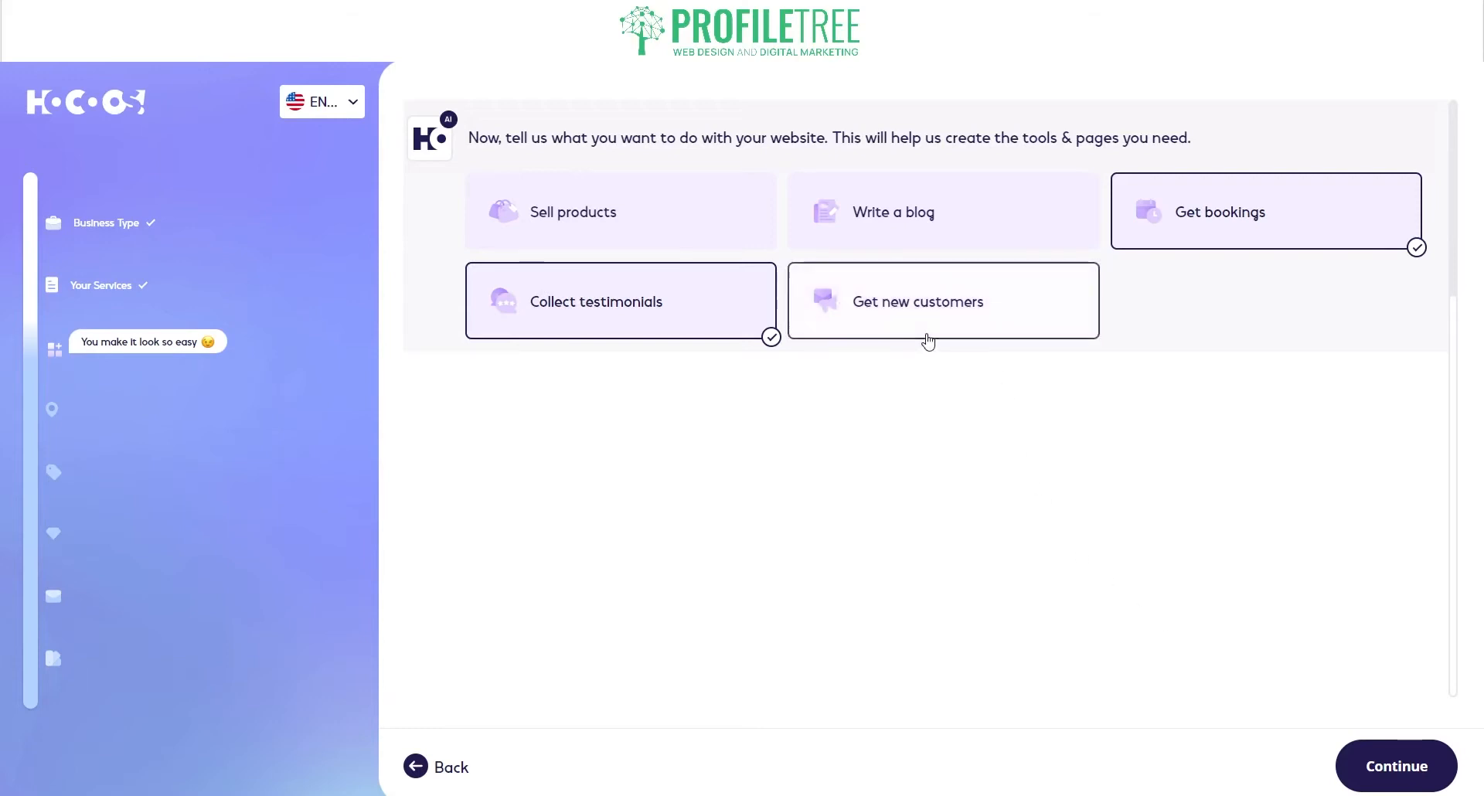
{"action": "left_click", "coordinate": [855, 232]}
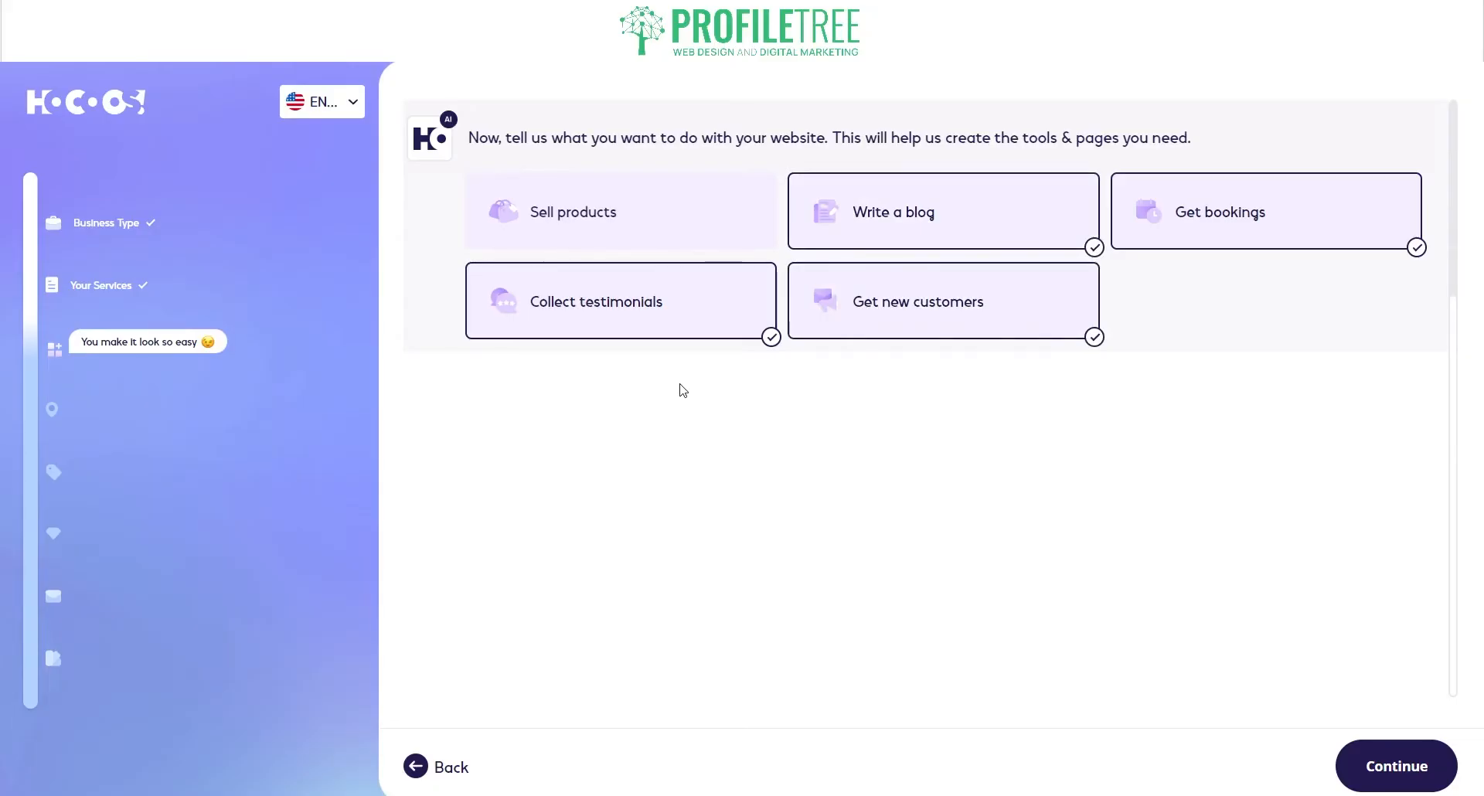
{"action": "left_click", "coordinate": [1213, 239]}
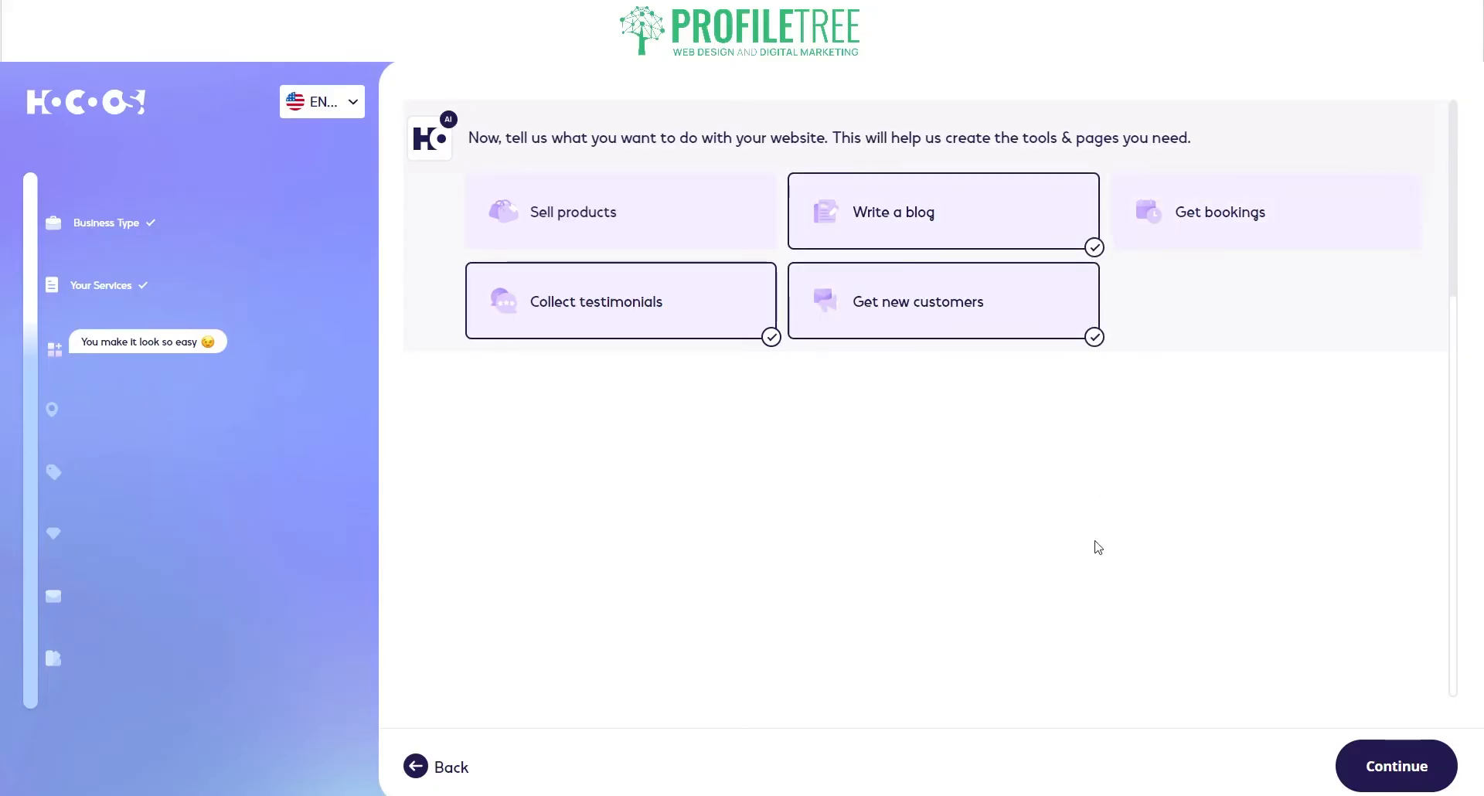
{"action": "left_click", "coordinate": [1375, 766]}
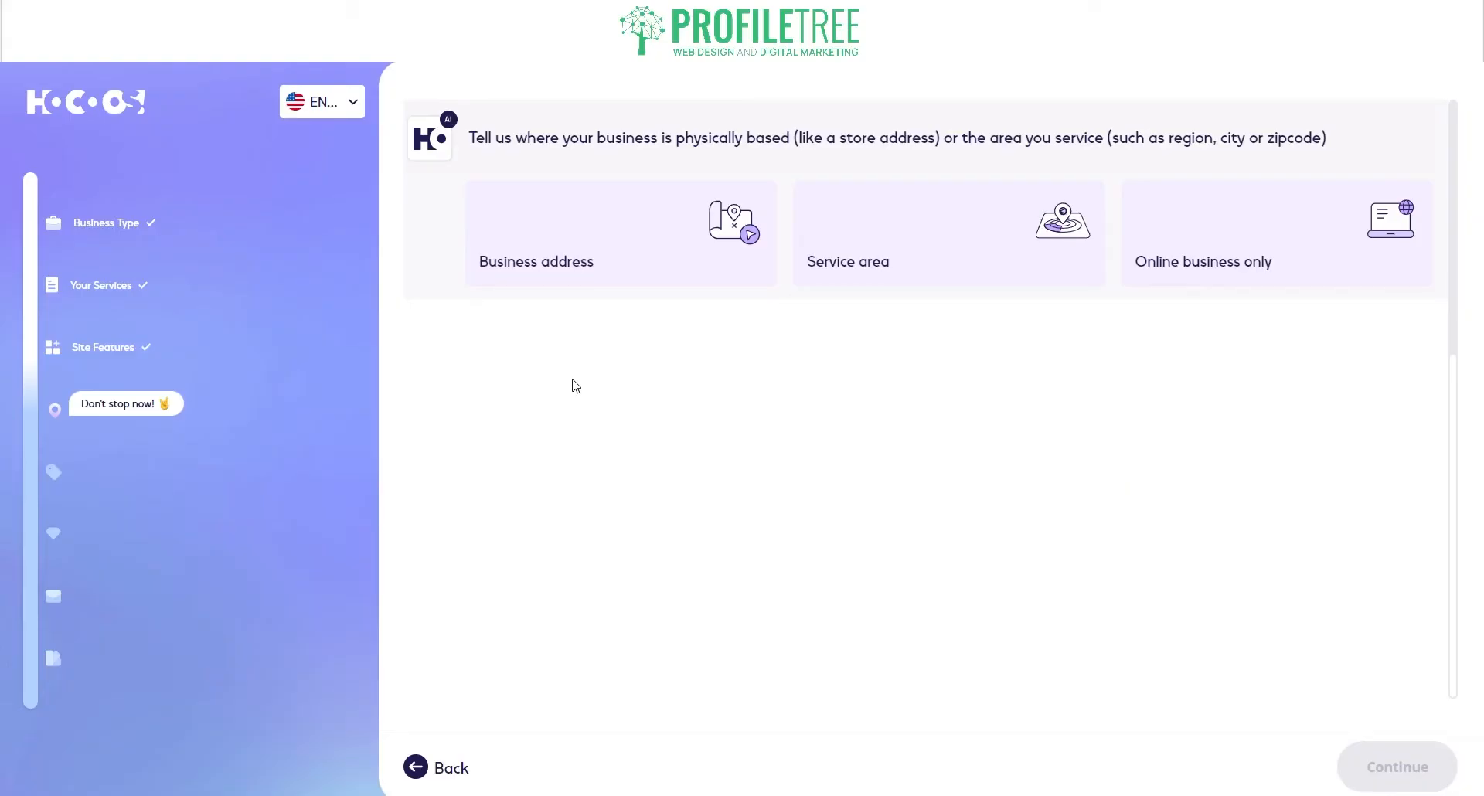
Step: Set the business location to its Belfast street address from the suggestion list and continue
{"action": "left_click", "coordinate": [565, 283]}
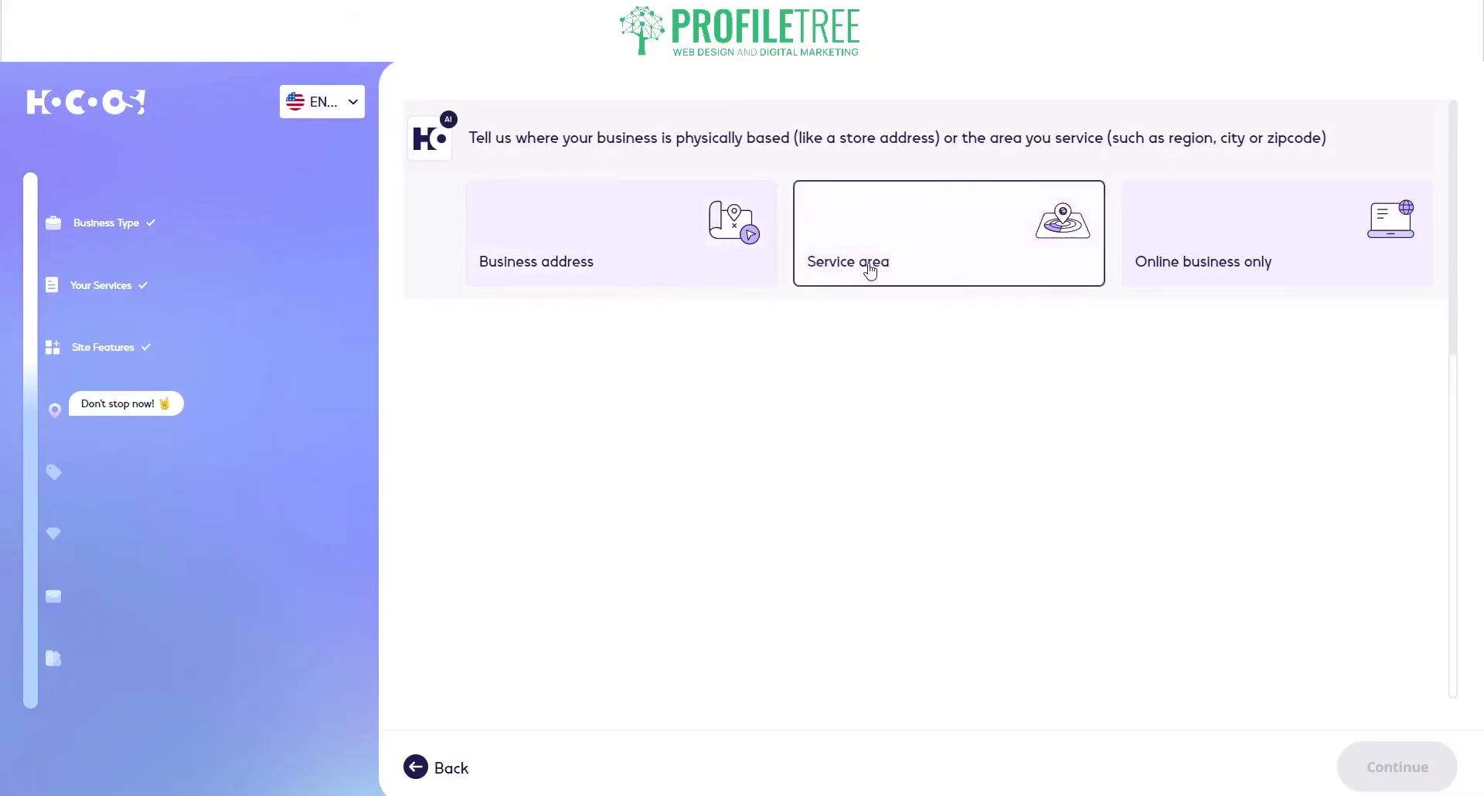
{"action": "left_click", "coordinate": [1221, 245]}
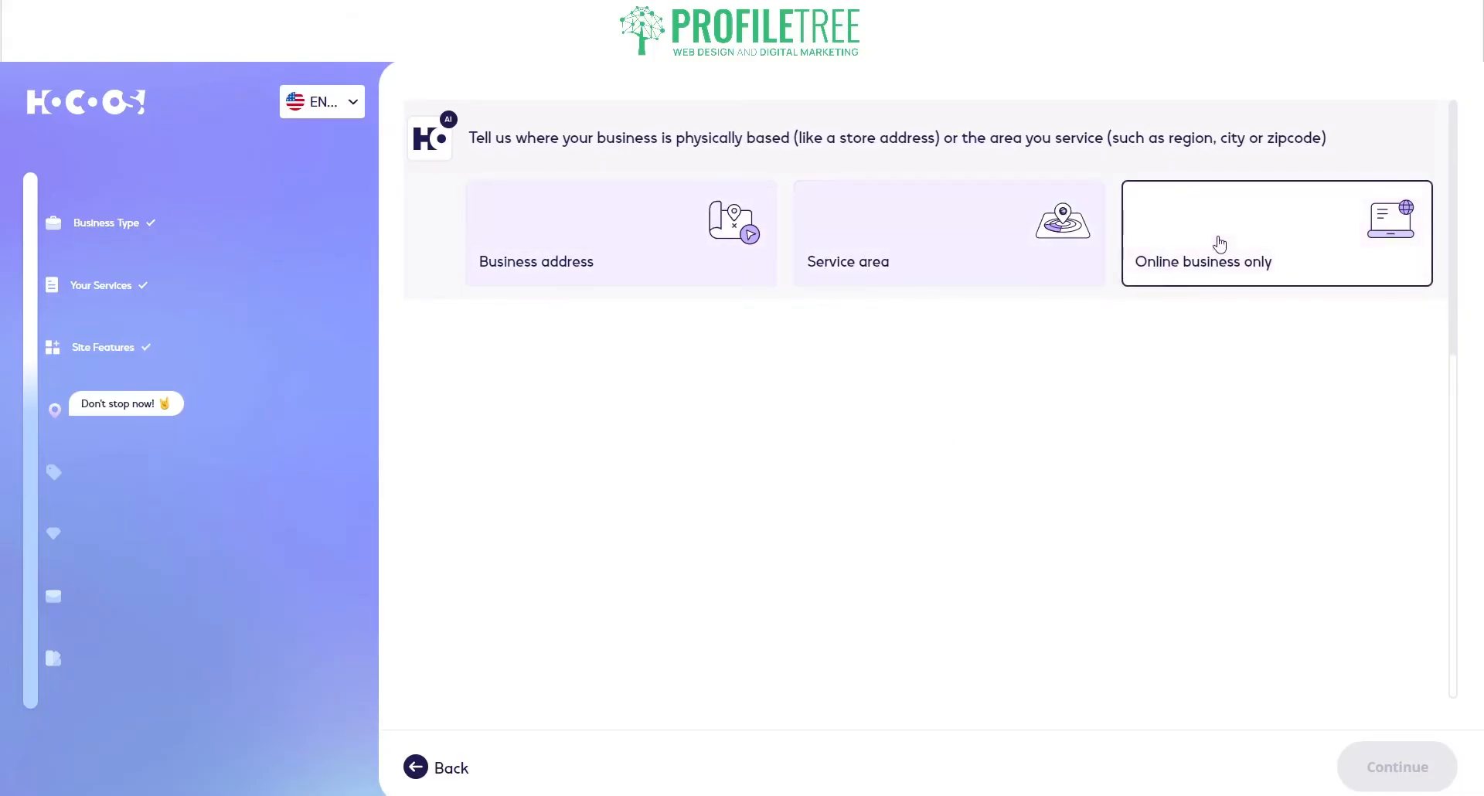
{"action": "left_click", "coordinate": [606, 280]}
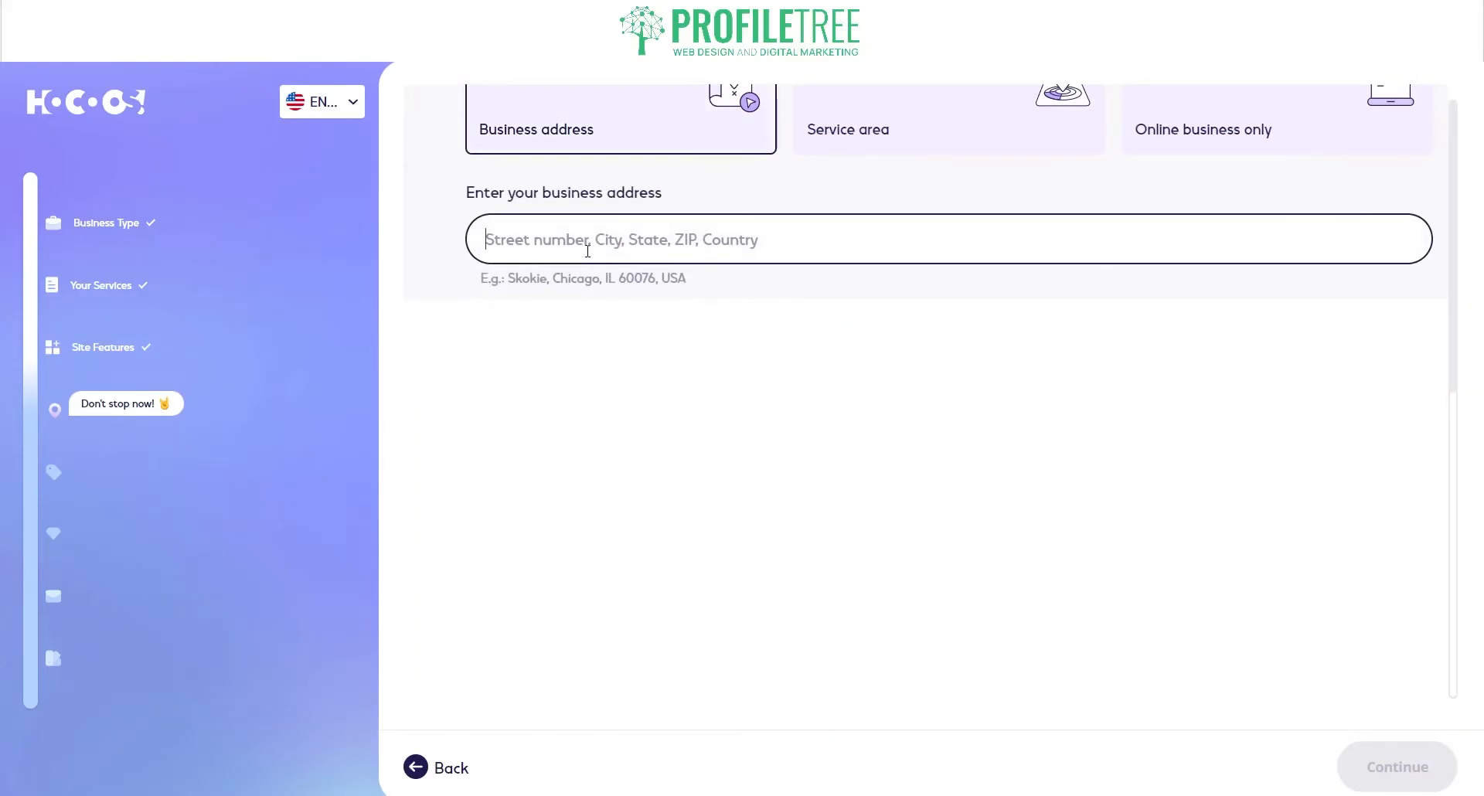
{"action": "left_click", "coordinate": [587, 250]}
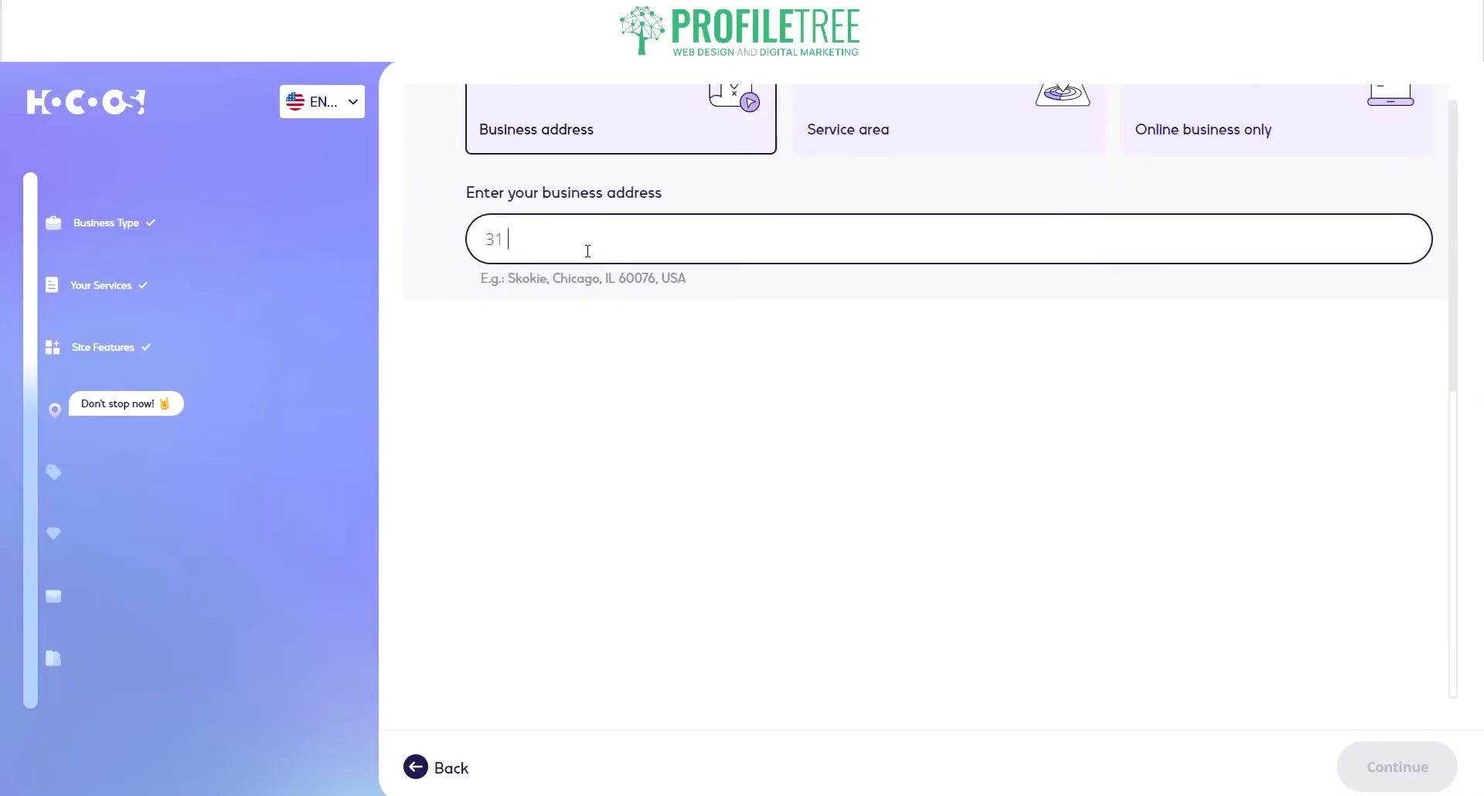
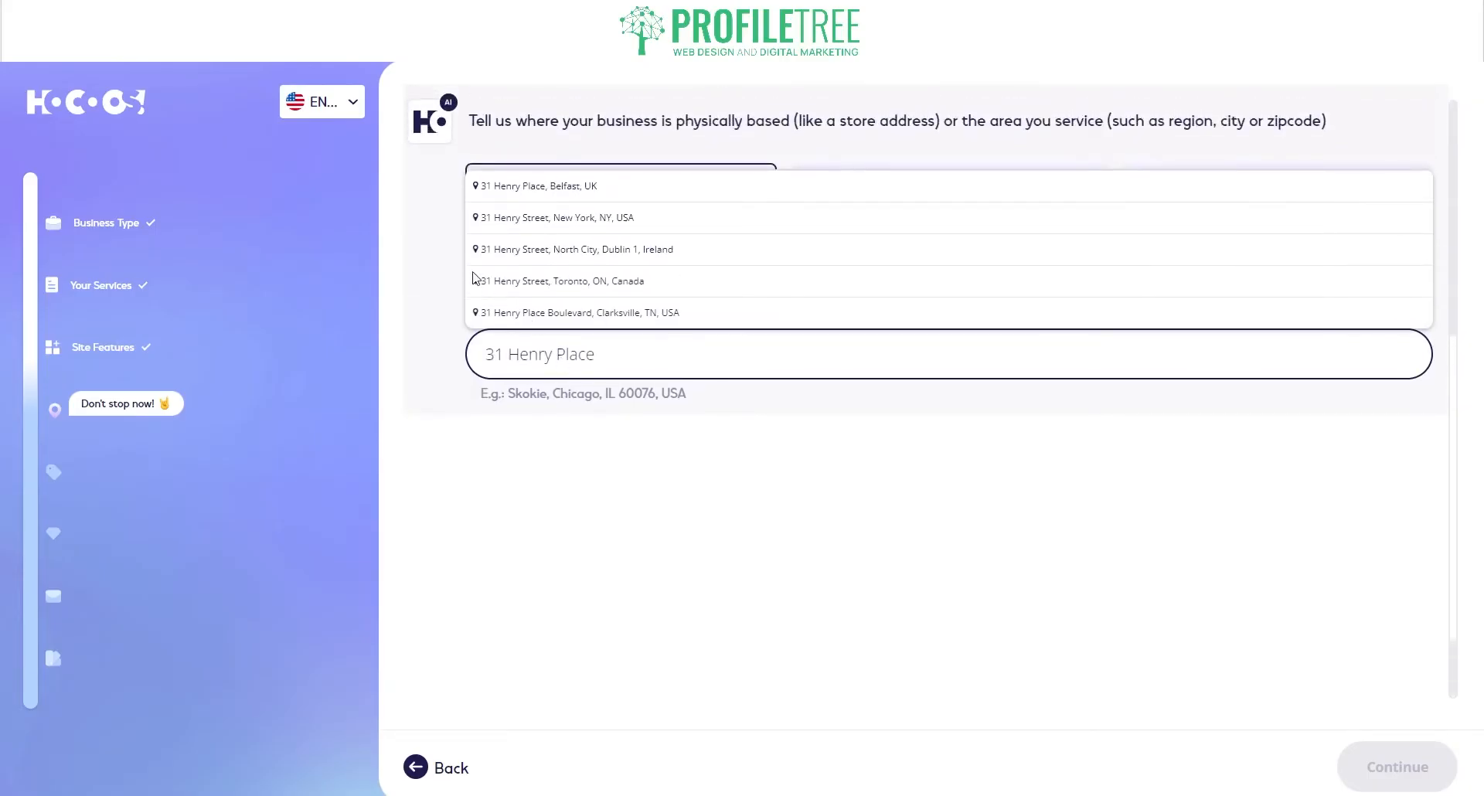
{"action": "left_click", "coordinate": [520, 186]}
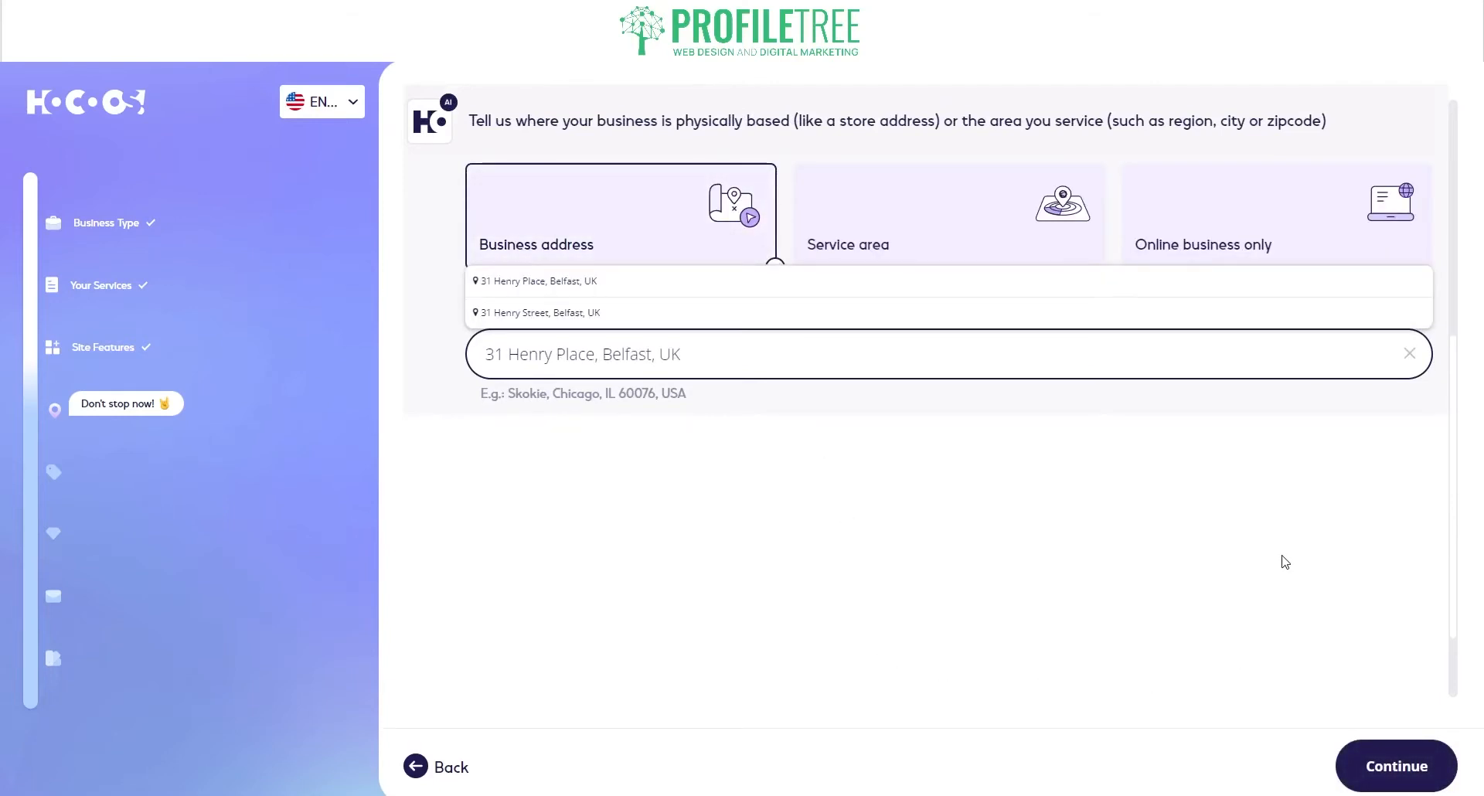
{"action": "left_click", "coordinate": [1393, 763]}
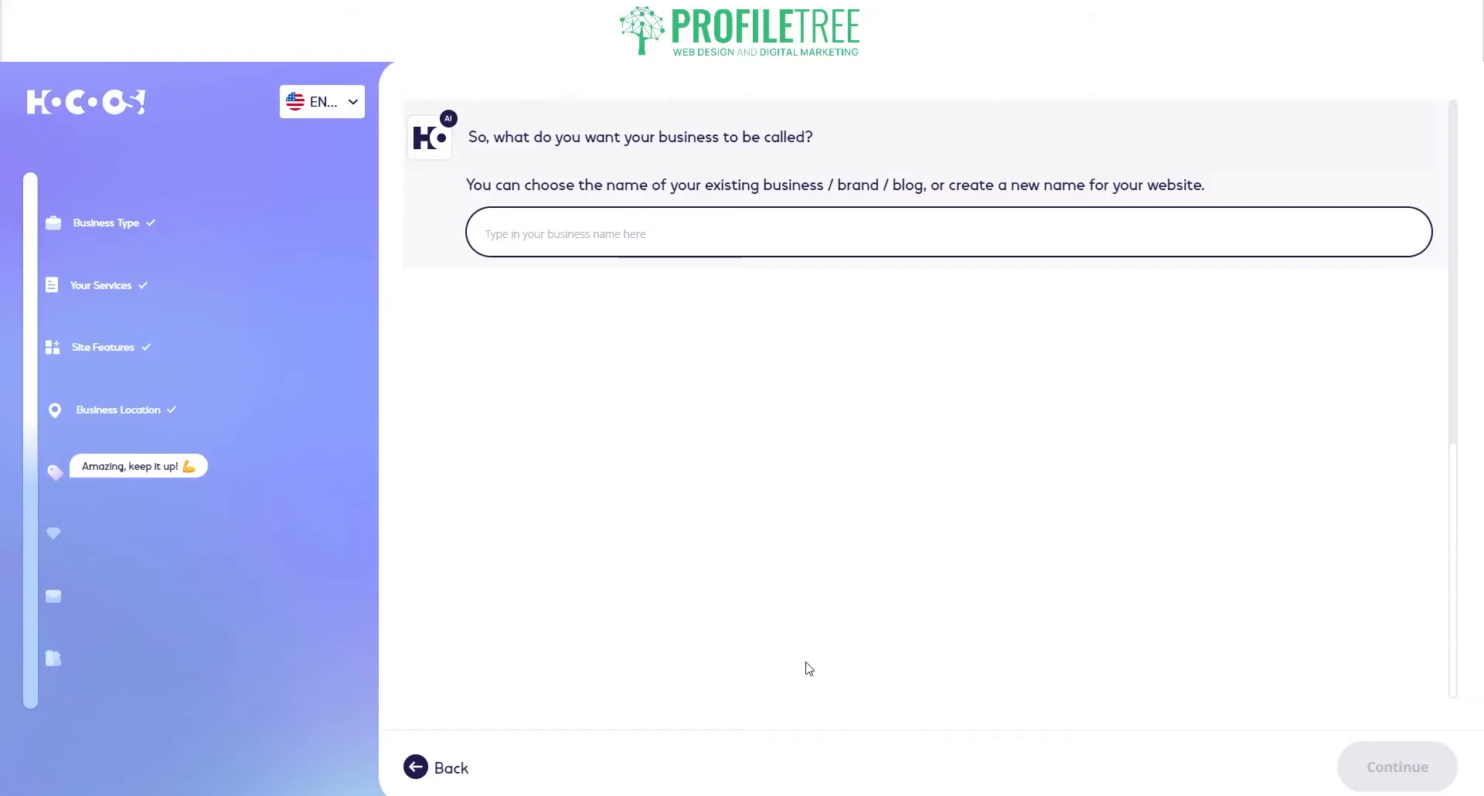
Step: Enter ProfileTree as the business name and continue
{"action": "left_click", "coordinate": [645, 233]}
{"action": "type", "text": "P"}
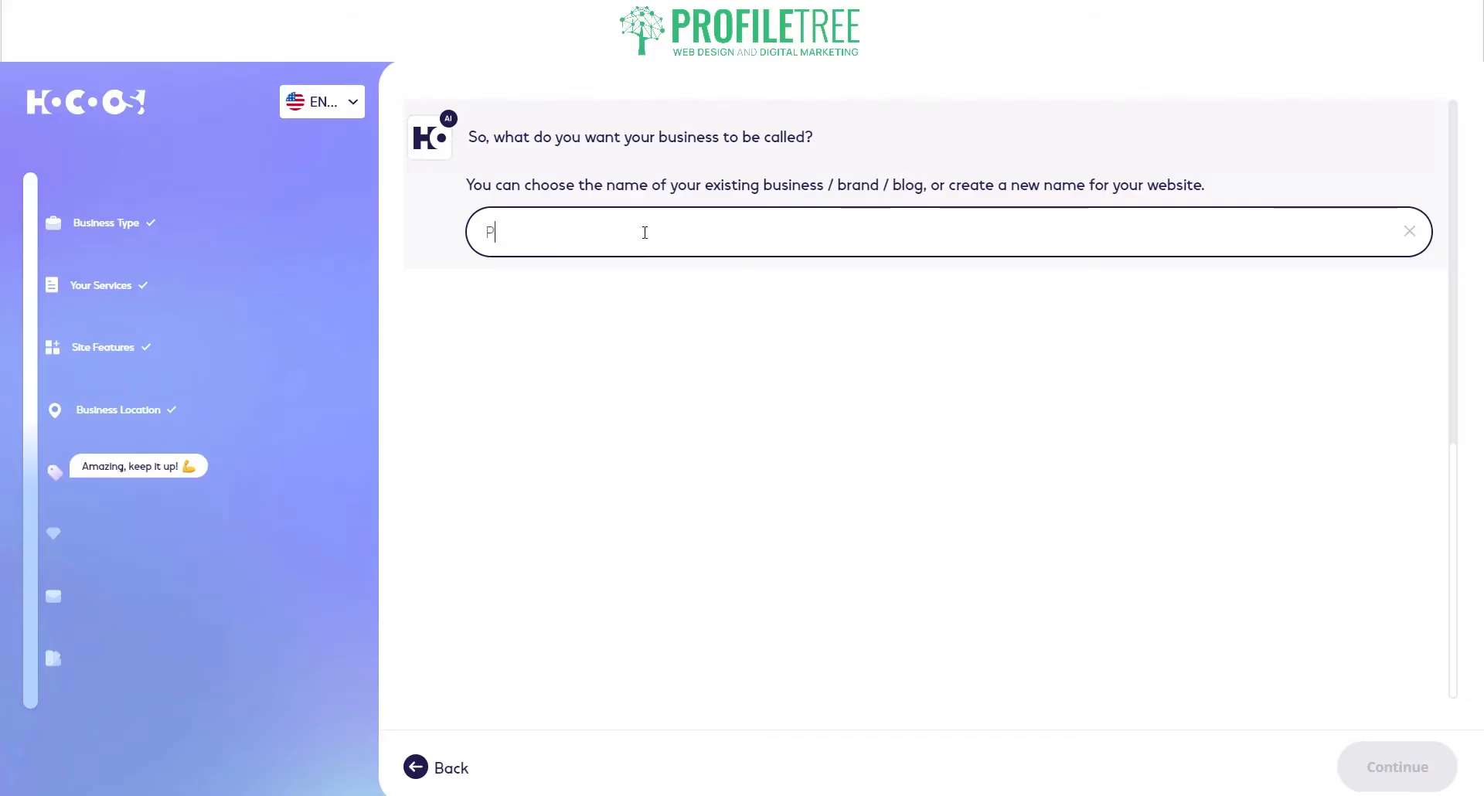
{"action": "type", "text": "rofileTree"}
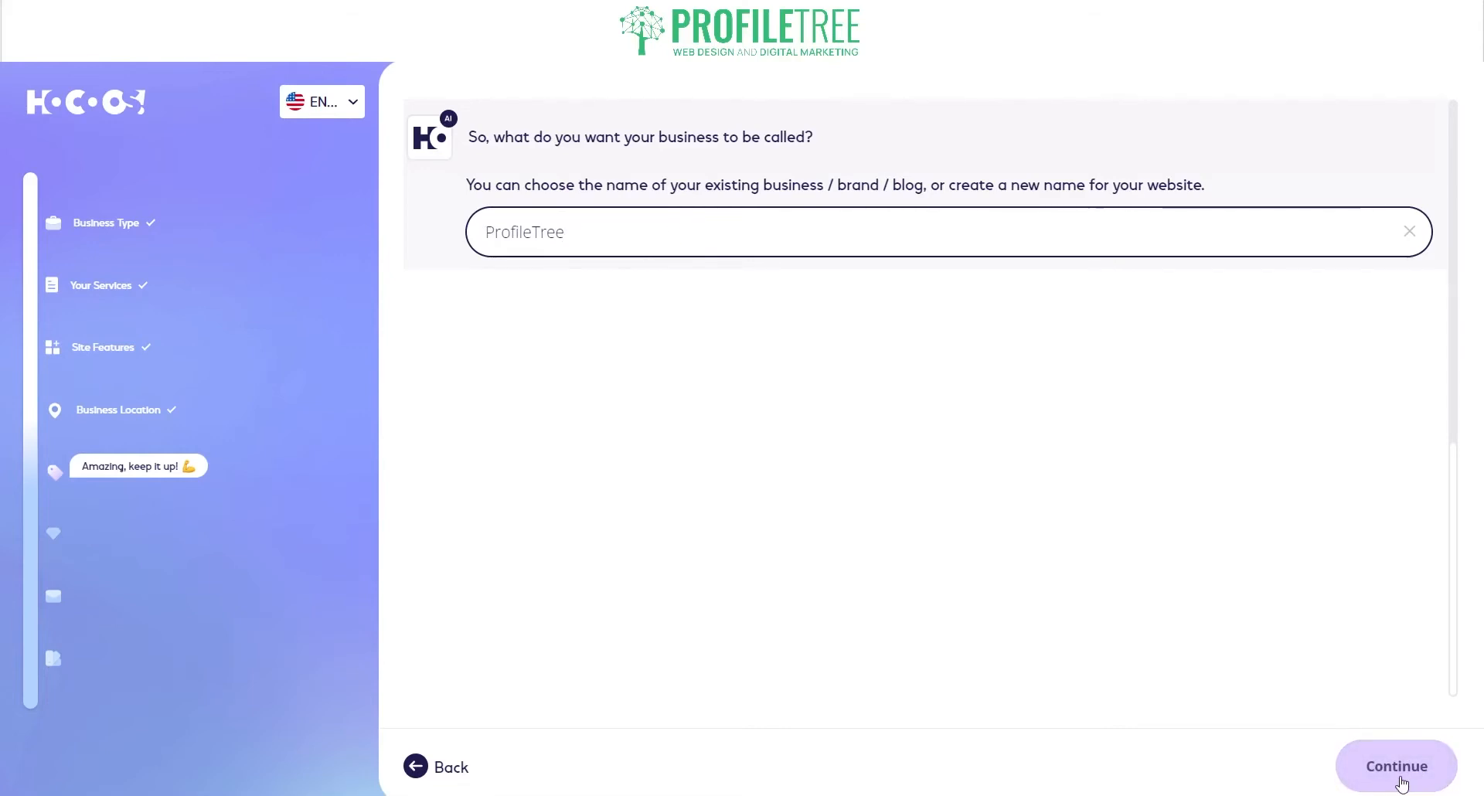
{"action": "left_click", "coordinate": [1397, 766]}
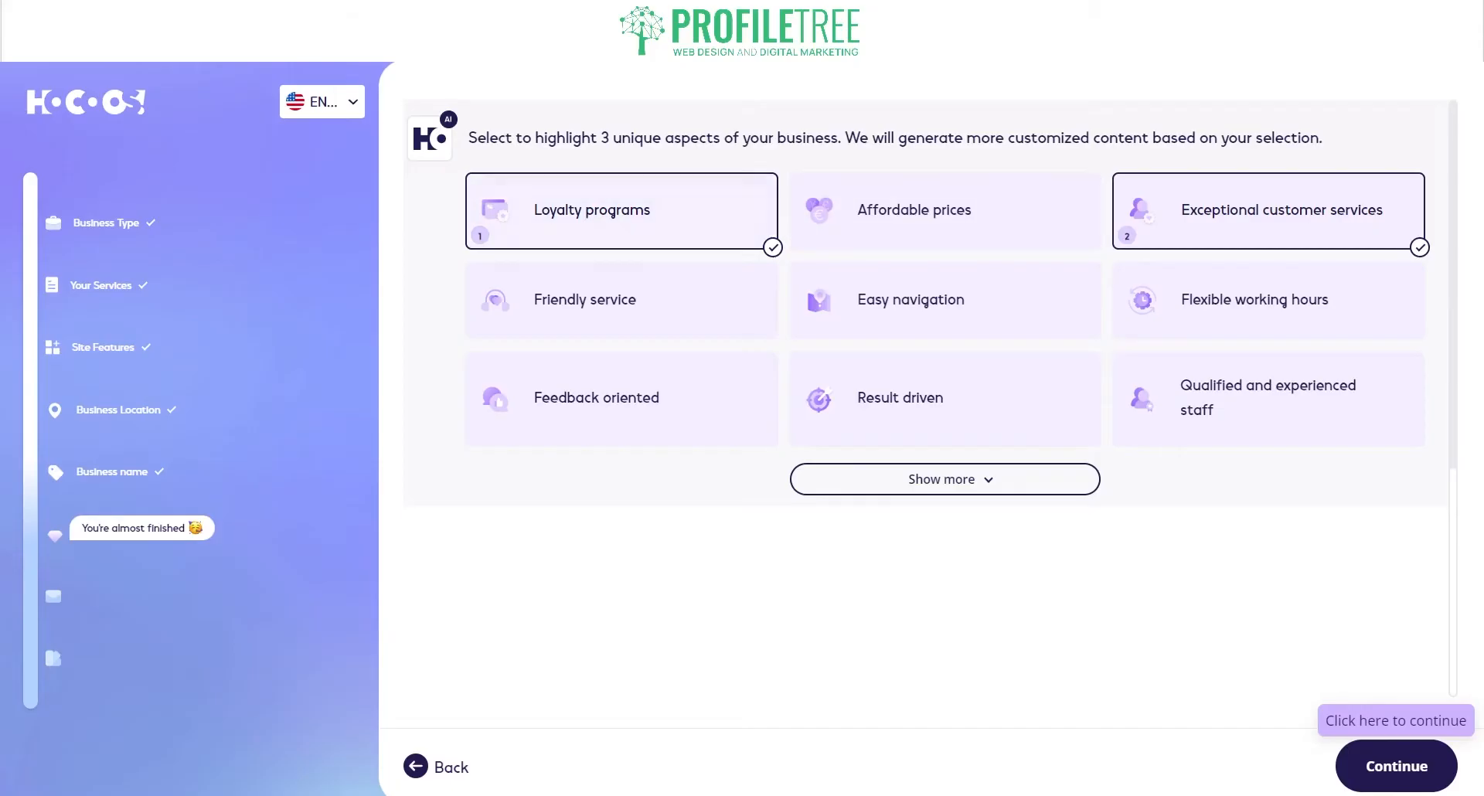
Step: Replace Loyalty programs with Affordable prices and Friendly service alongside Exceptional customer services, then continue
{"action": "left_click", "coordinate": [619, 210]}
{"action": "left_click", "coordinate": [858, 224]}
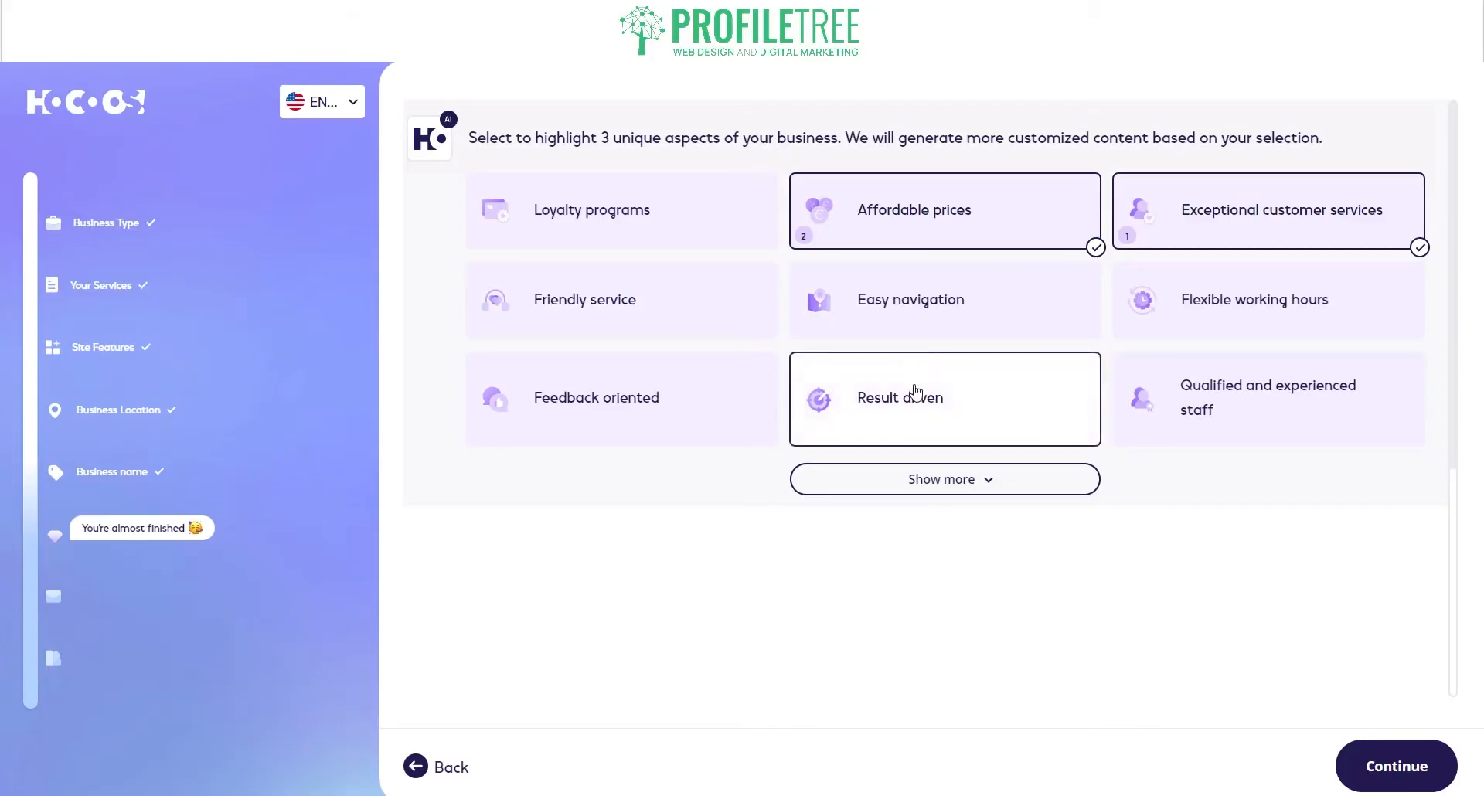
{"action": "left_click", "coordinate": [916, 398]}
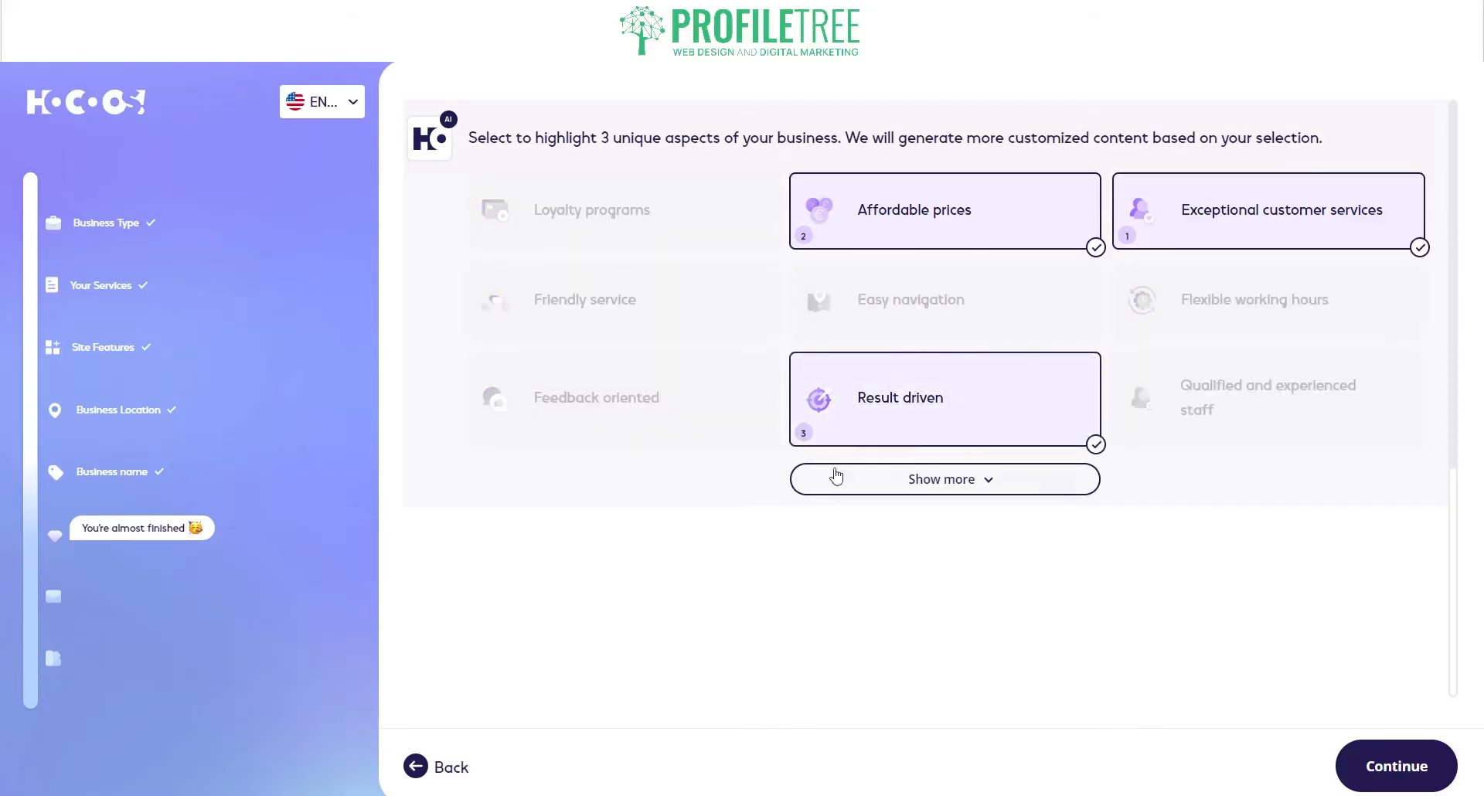
{"action": "left_click", "coordinate": [841, 396]}
{"action": "left_click", "coordinate": [735, 321]}
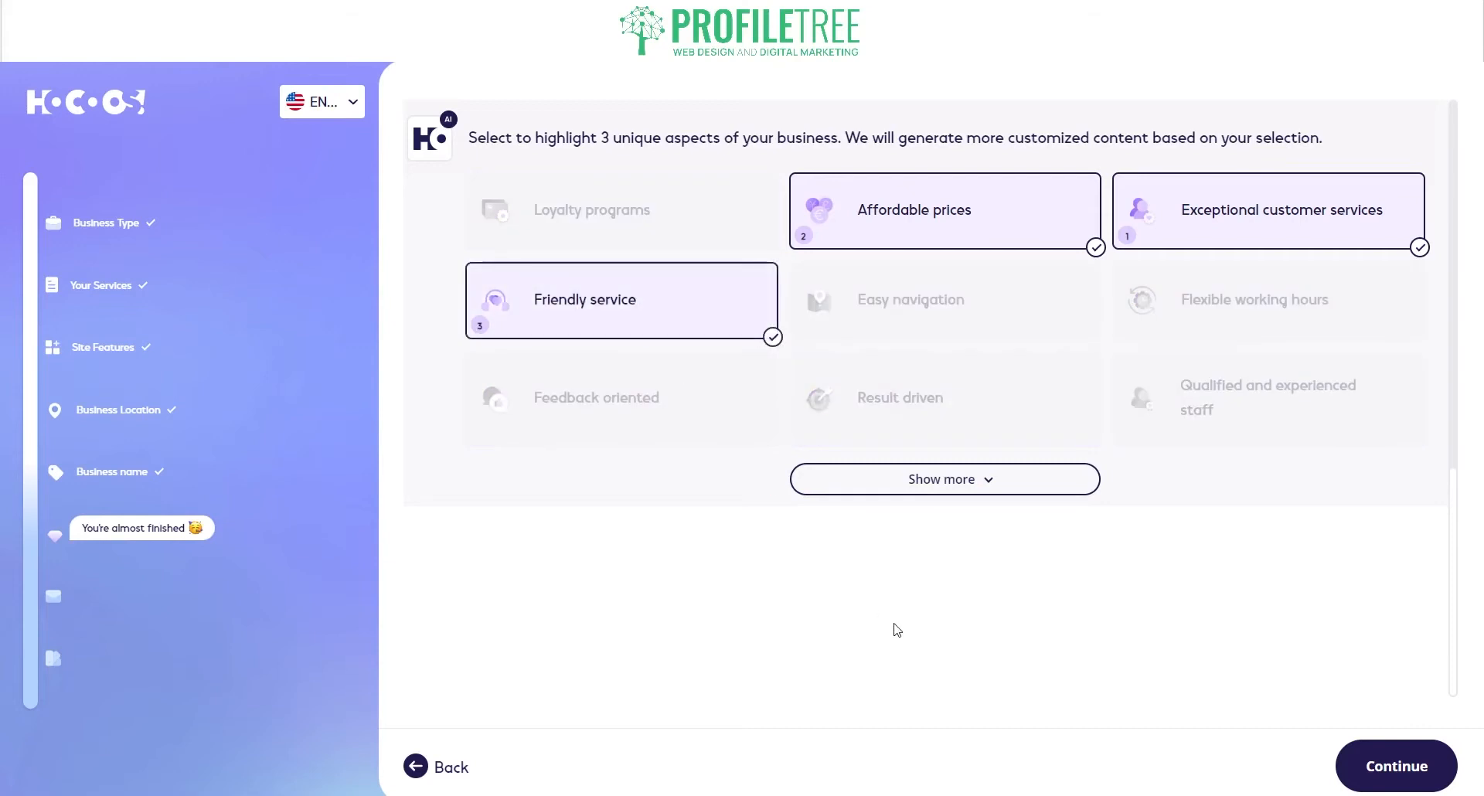
{"action": "left_click", "coordinate": [941, 489]}
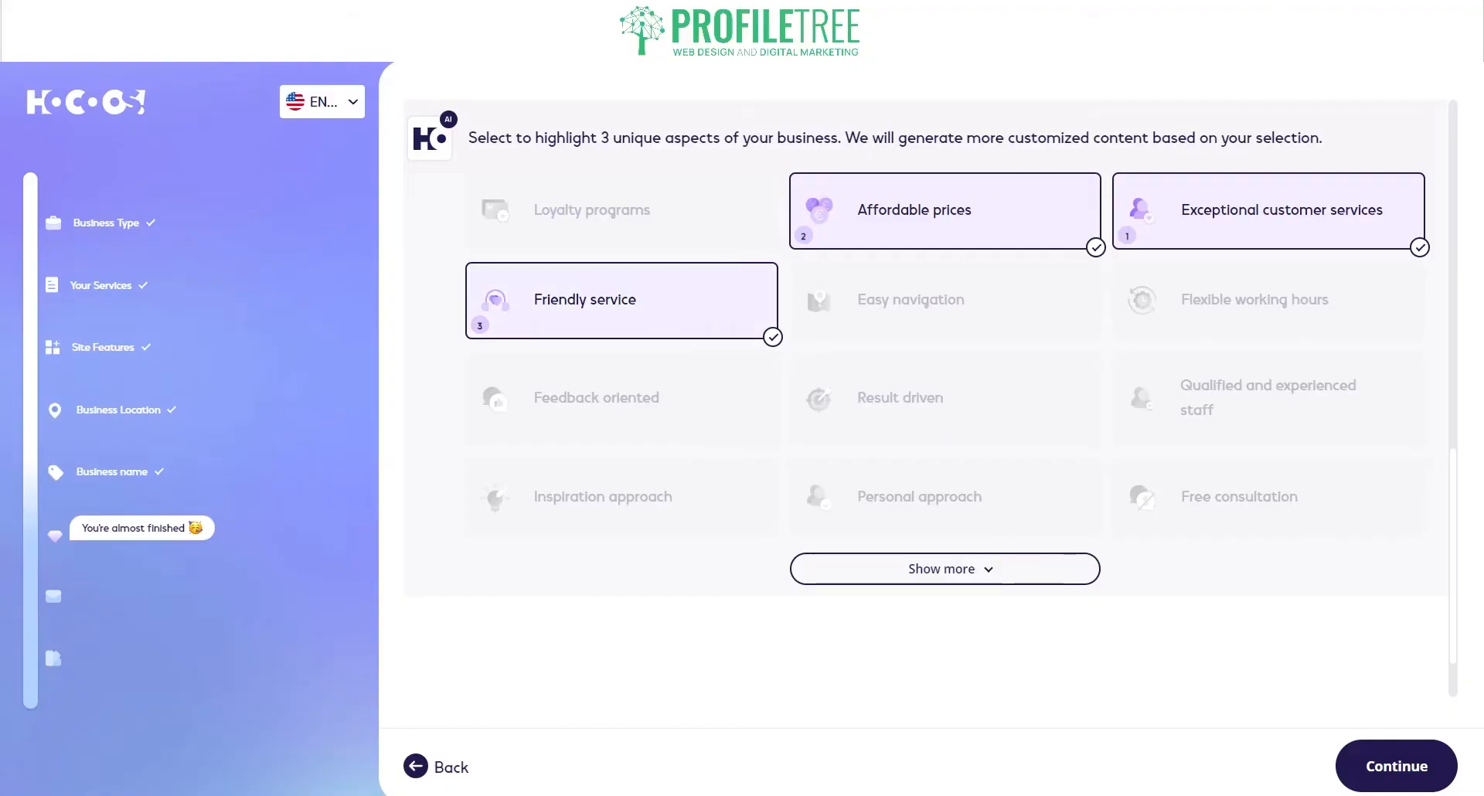
{"action": "left_click", "coordinate": [1404, 785]}
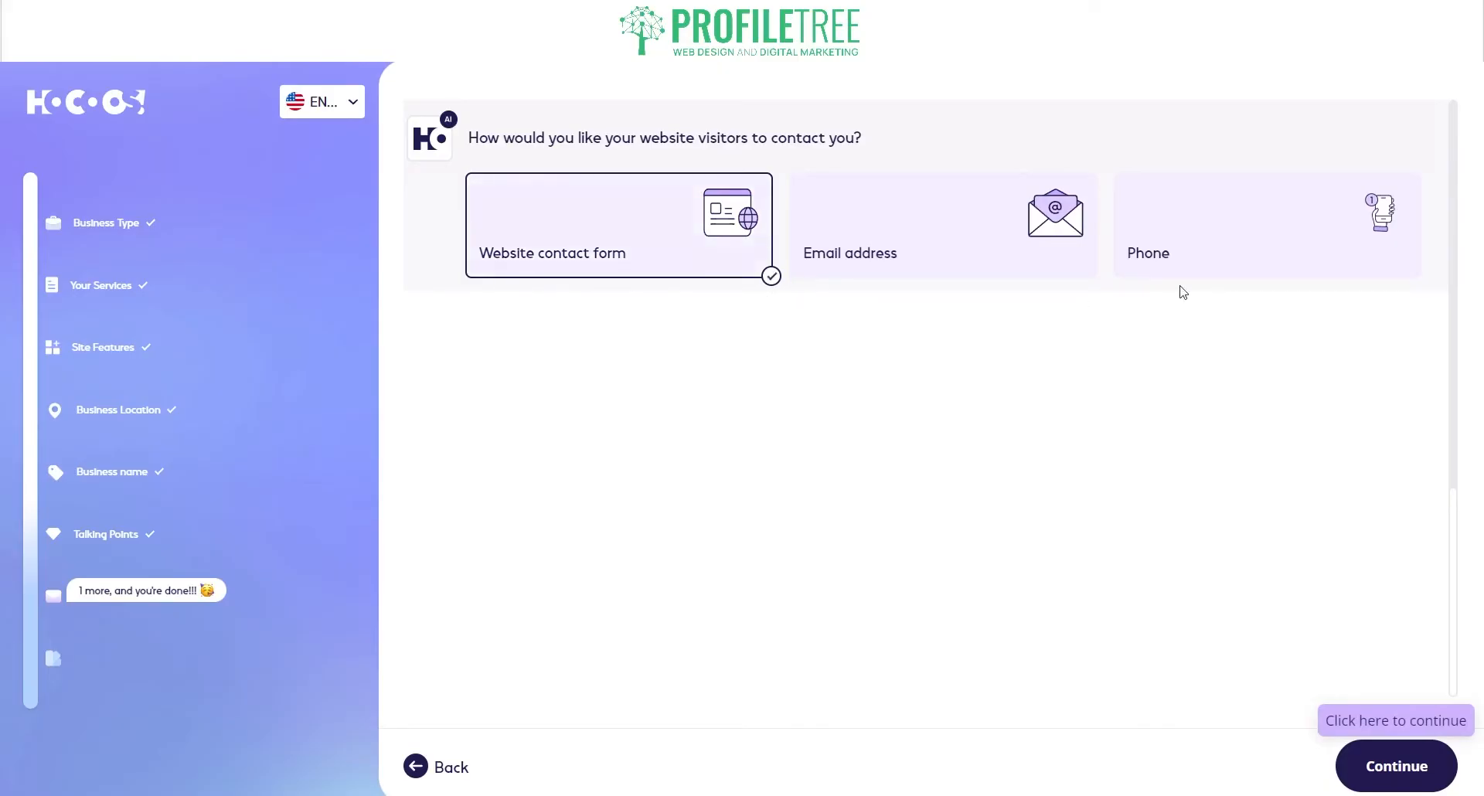
Step: Add the business e-mail address as a contact method
{"action": "left_click", "coordinate": [889, 252]}
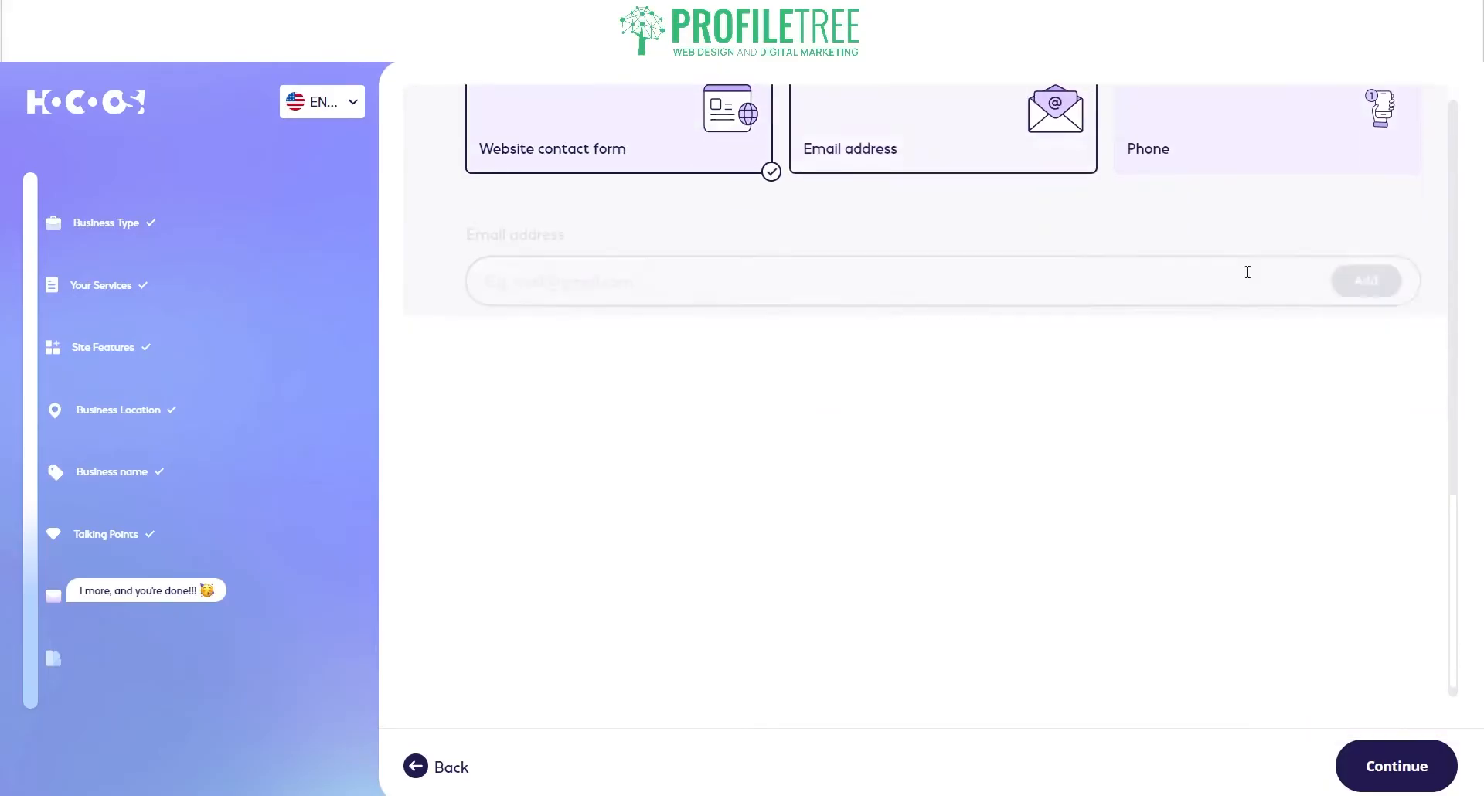
{"action": "left_click", "coordinate": [1193, 142]}
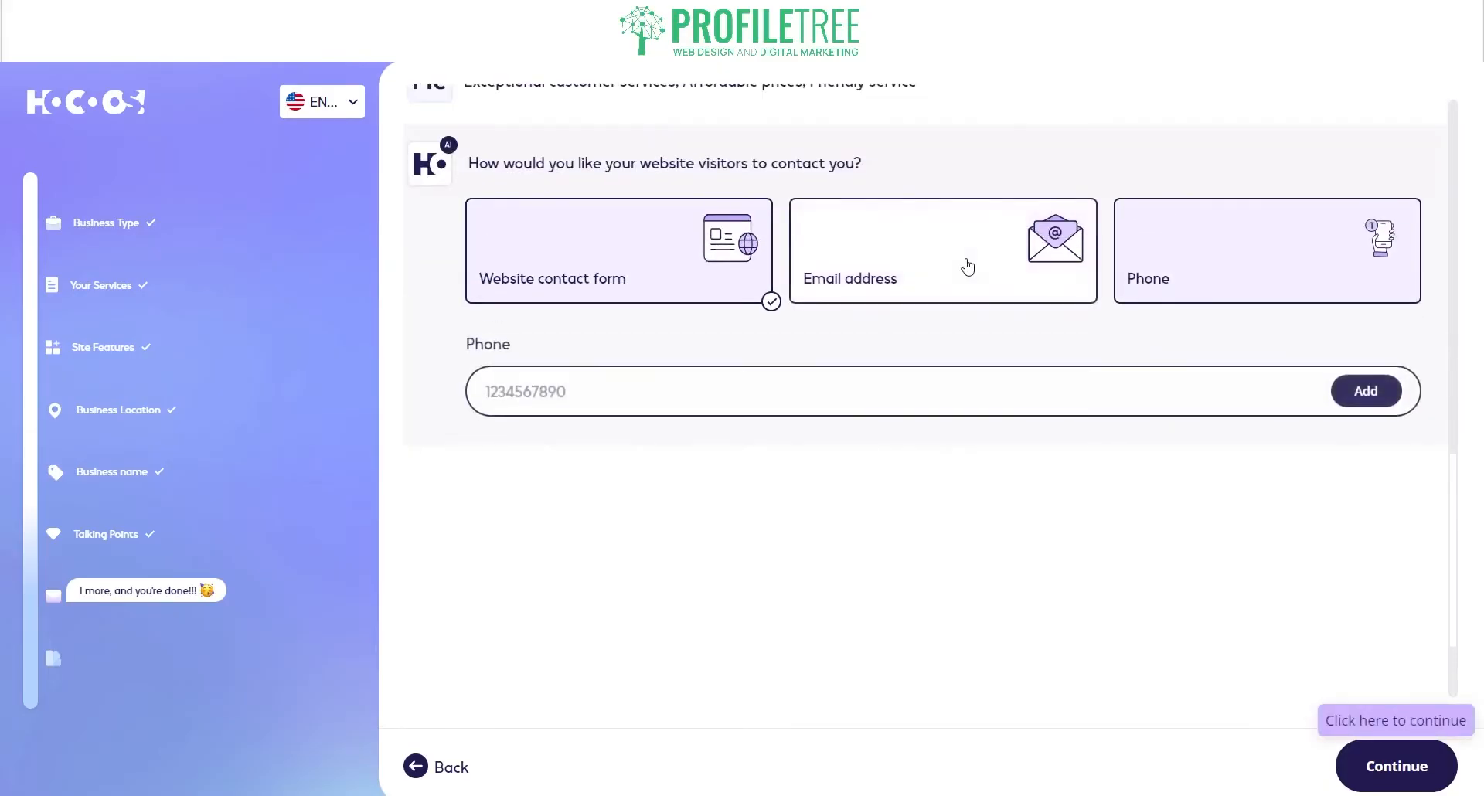
{"action": "left_click", "coordinate": [967, 267]}
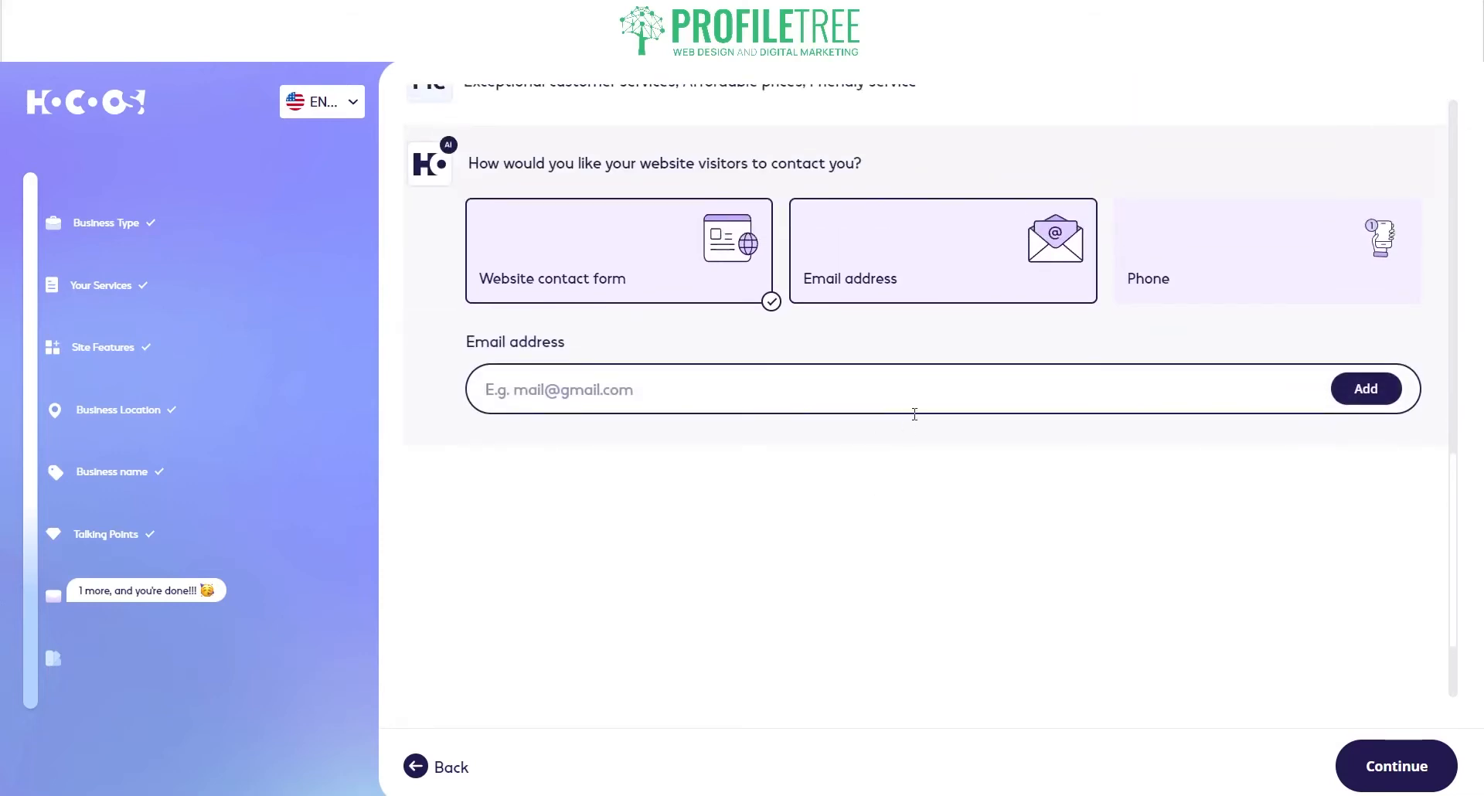
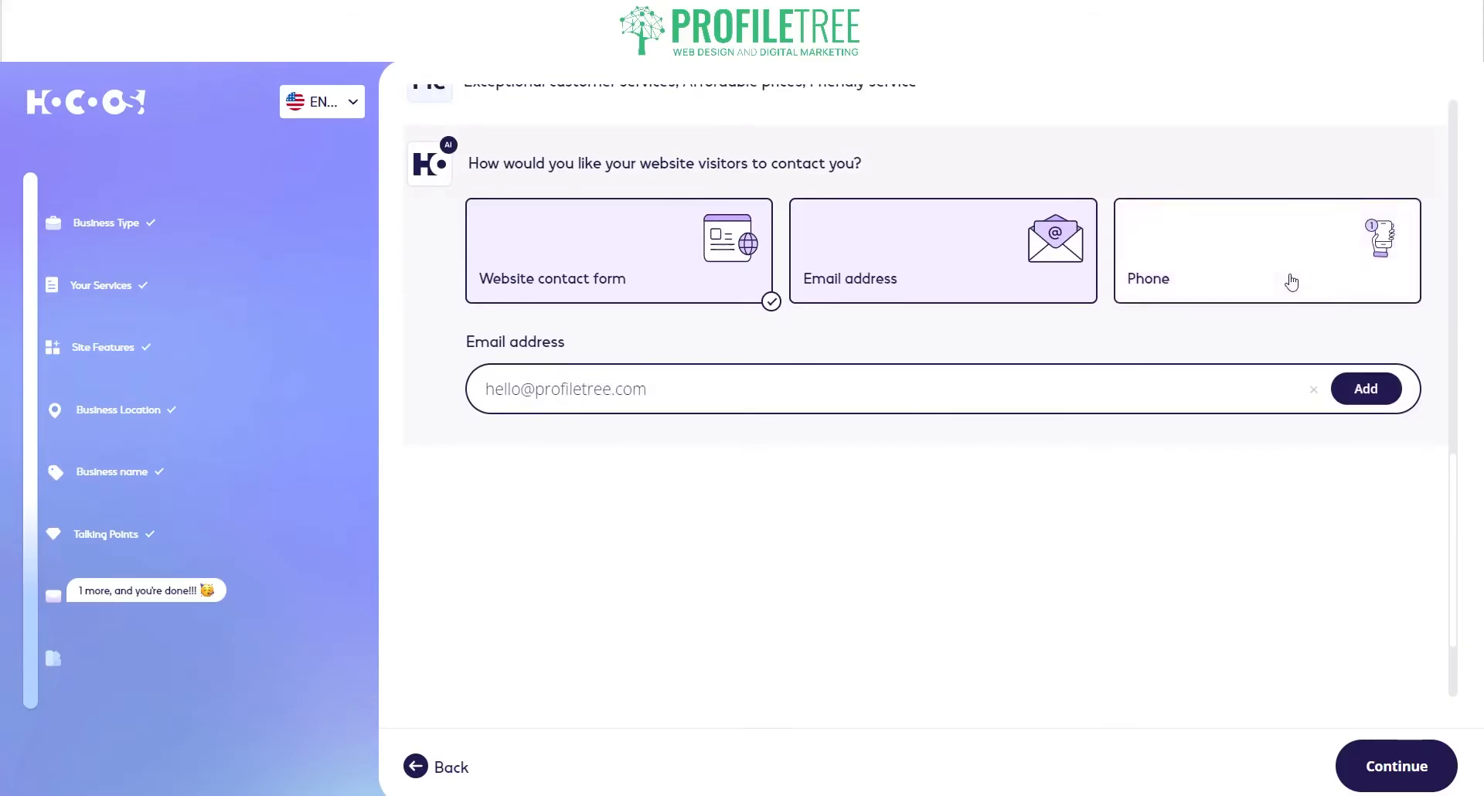
{"action": "left_click", "coordinate": [1362, 390]}
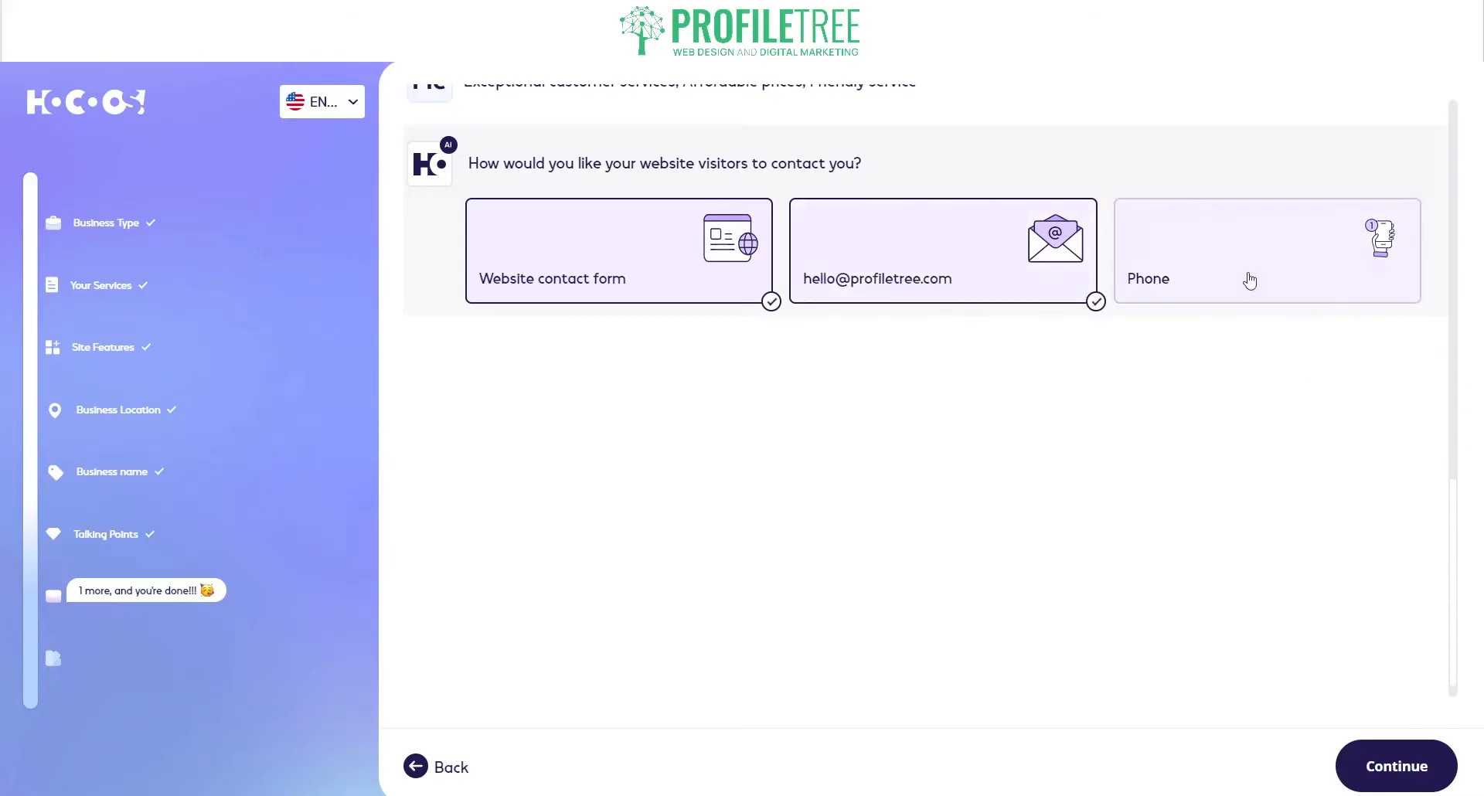
Step: Add the pasted business phone number as a contact method and continue
{"action": "left_click", "coordinate": [1237, 282]}
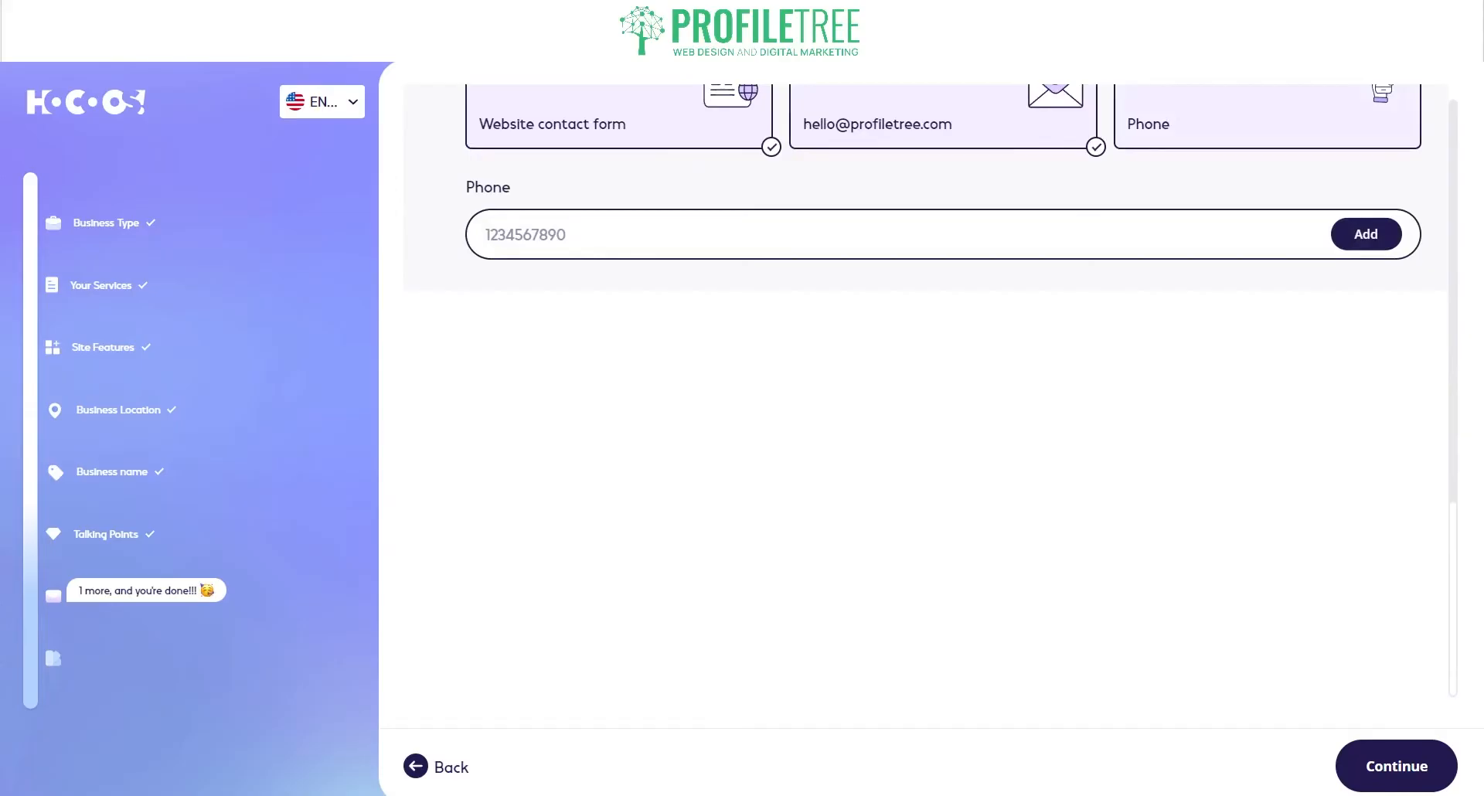
{"action": "key", "text": "ctrl+v"}
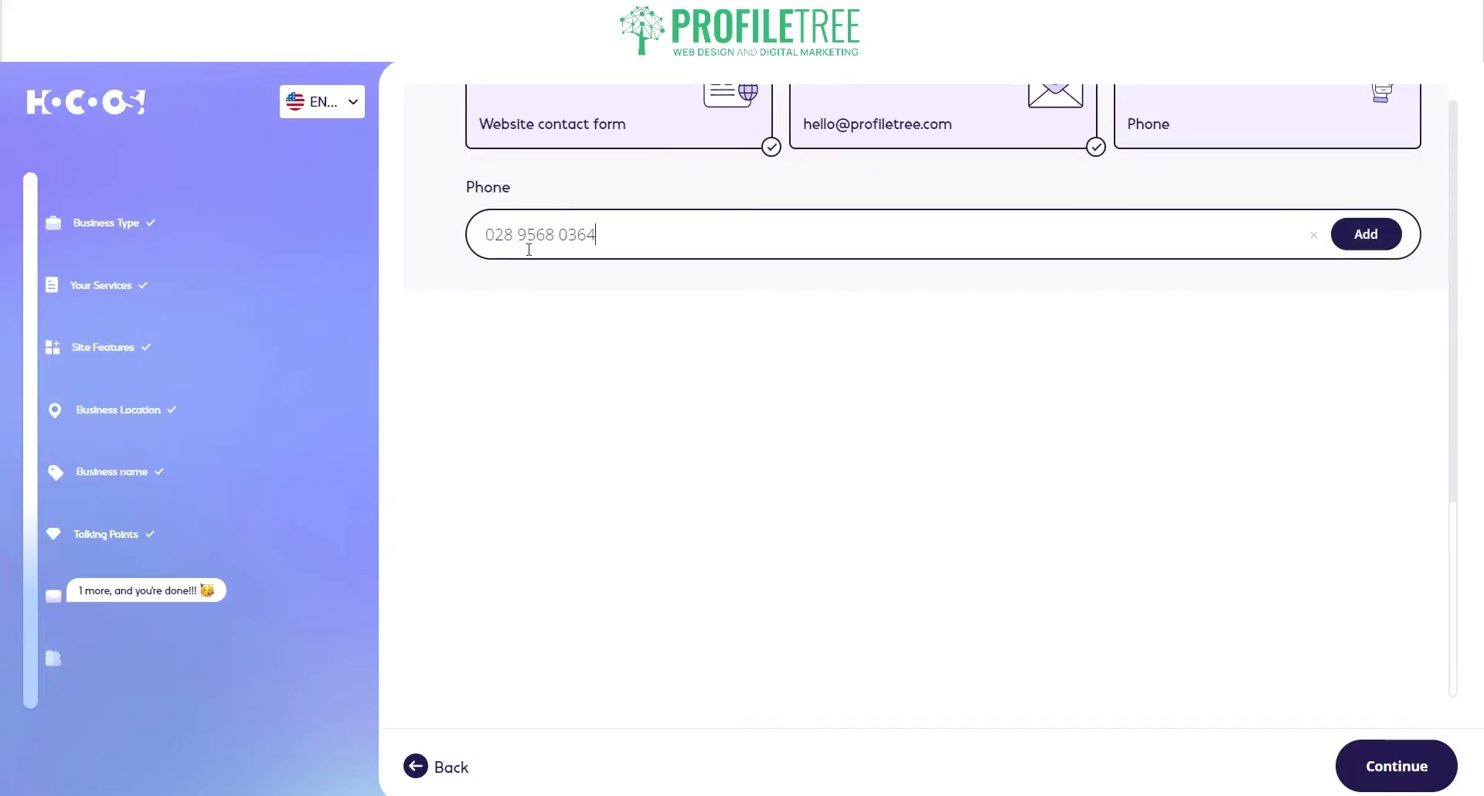
{"action": "left_click", "coordinate": [1380, 236]}
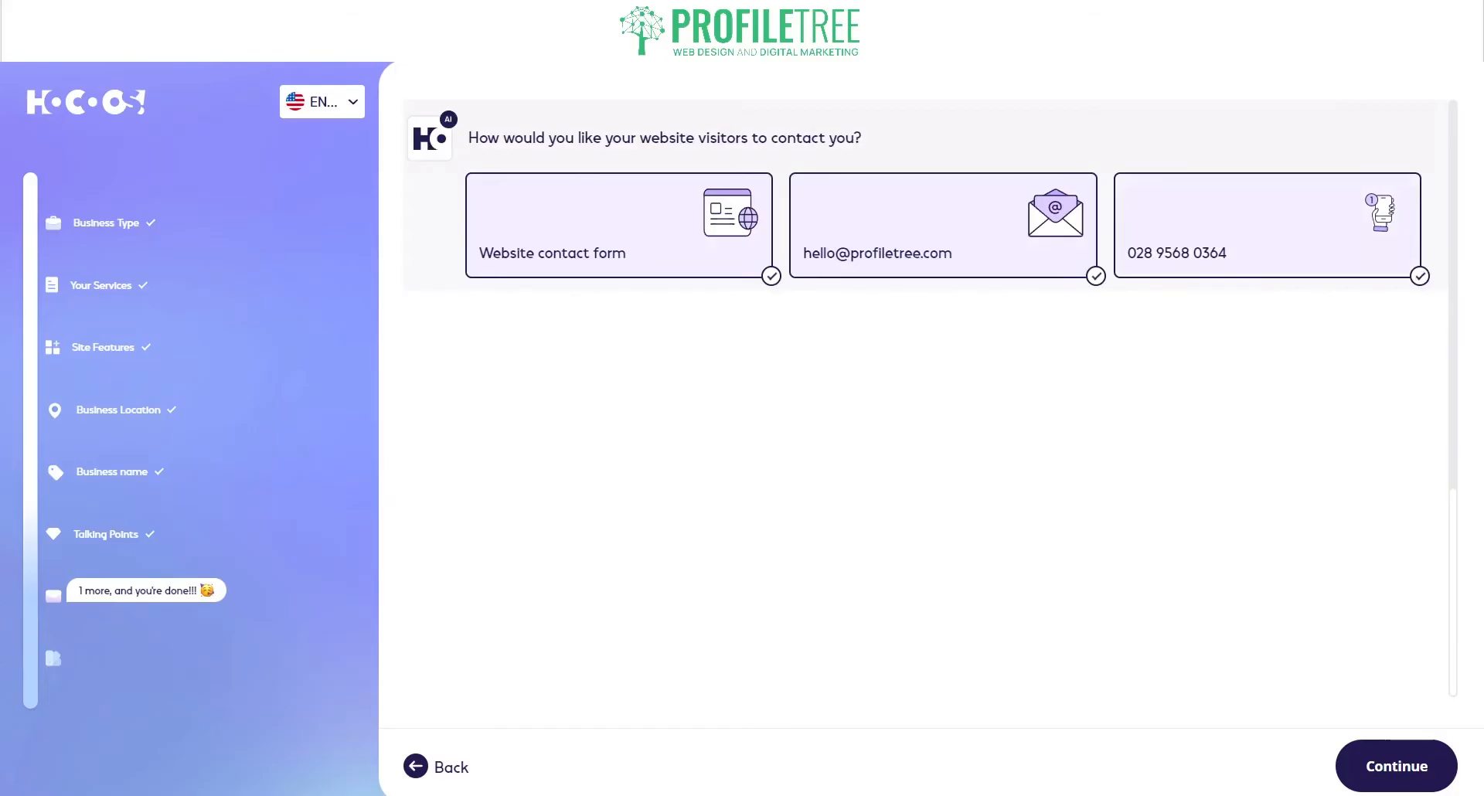
{"action": "left_click", "coordinate": [1396, 766]}
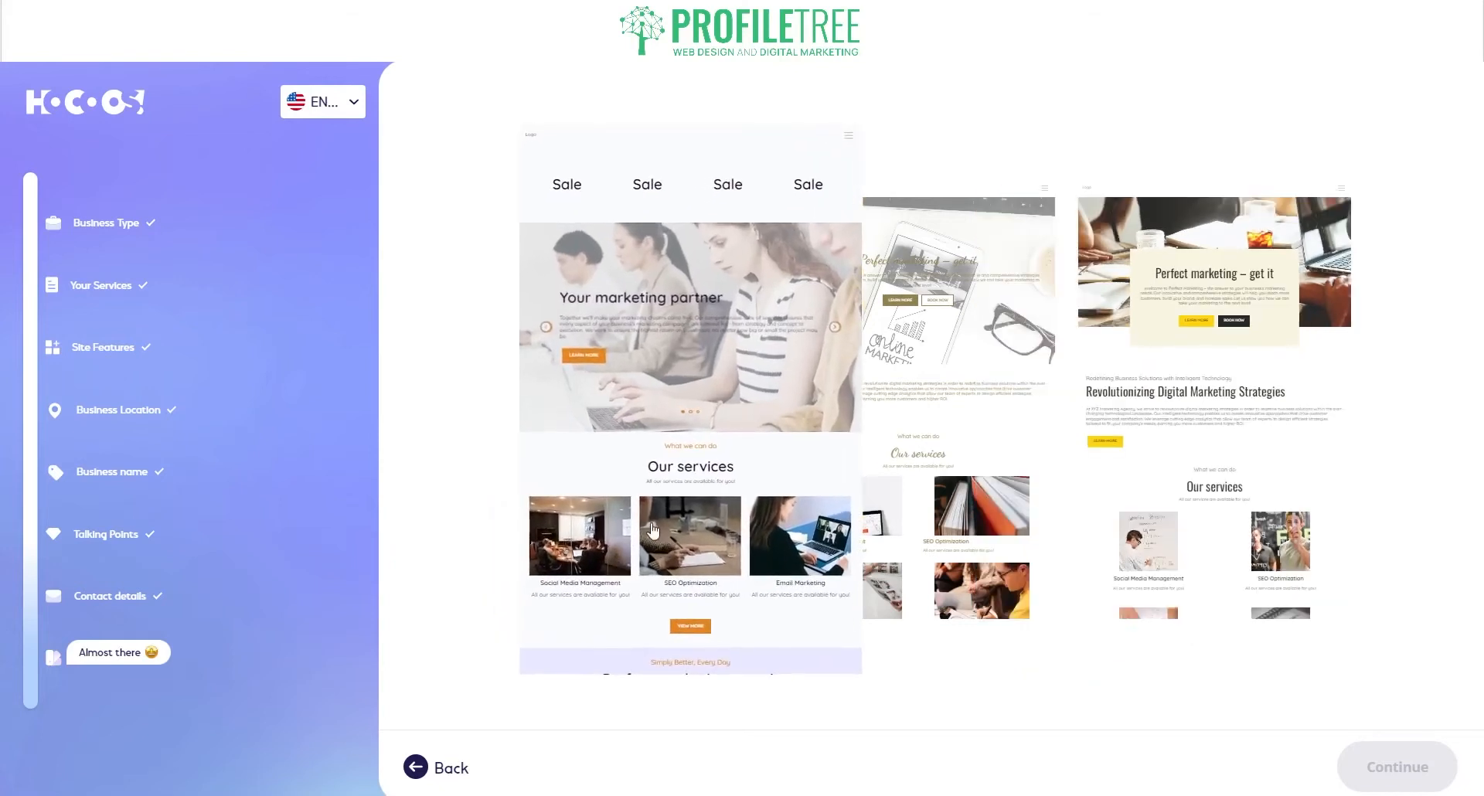
Step: Pick the 'Your marketing partner' template and continue to colours
{"action": "left_click", "coordinate": [651, 415]}
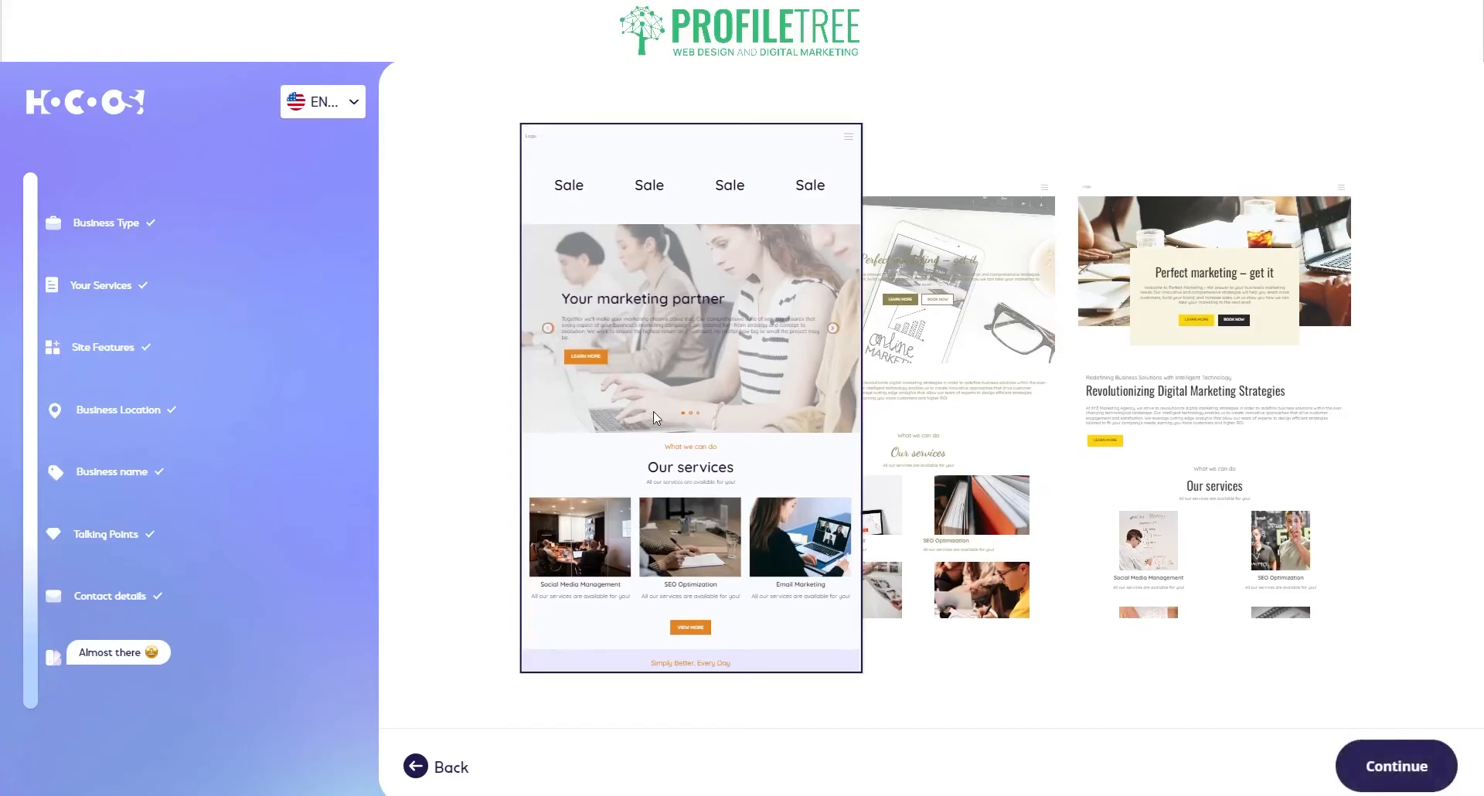
{"action": "left_click", "coordinate": [1416, 761]}
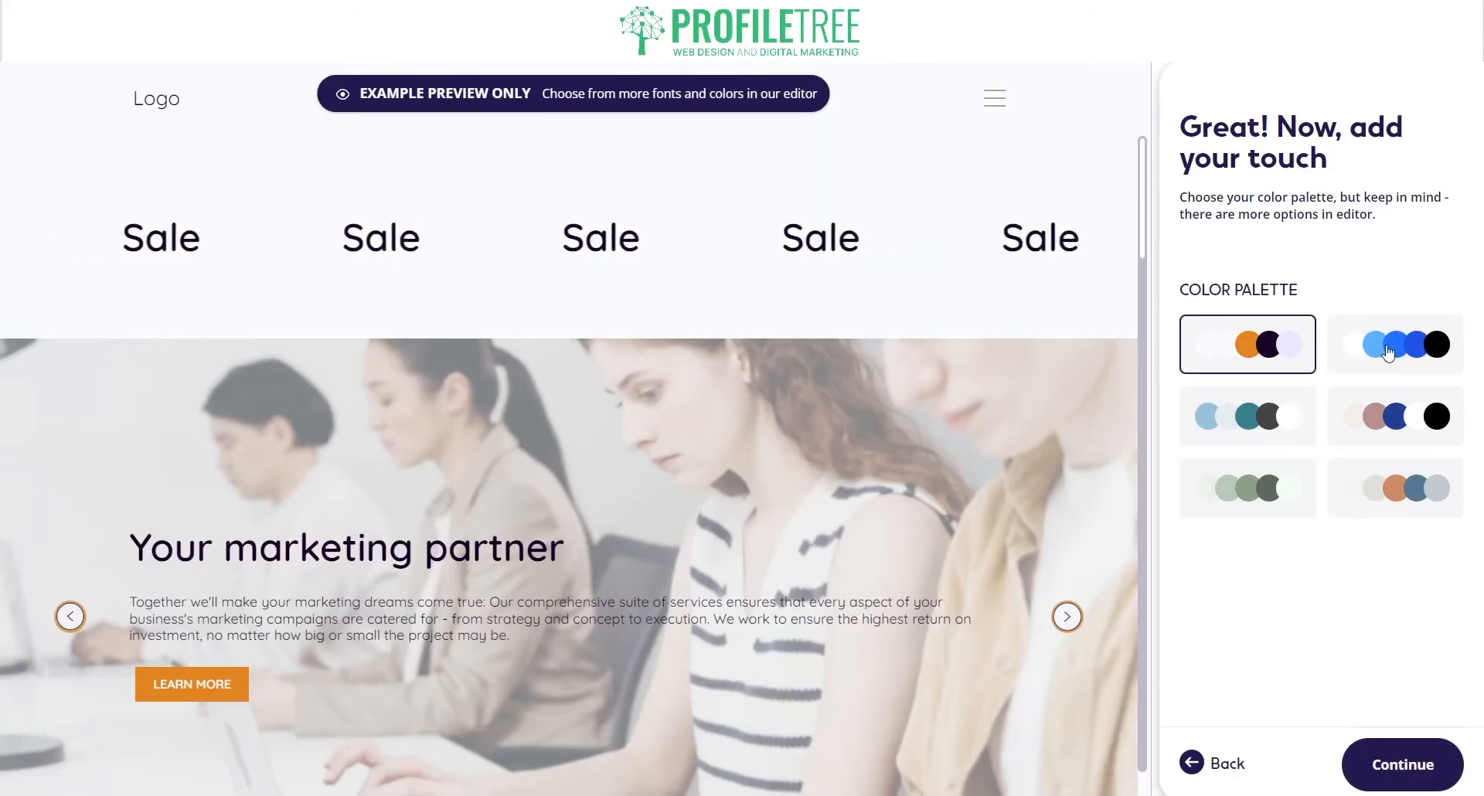
Step: After trying the blue and orange palettes, apply the sage-green palette and review the preview
{"action": "left_click", "coordinate": [1368, 351]}
{"action": "left_click", "coordinate": [1403, 487]}
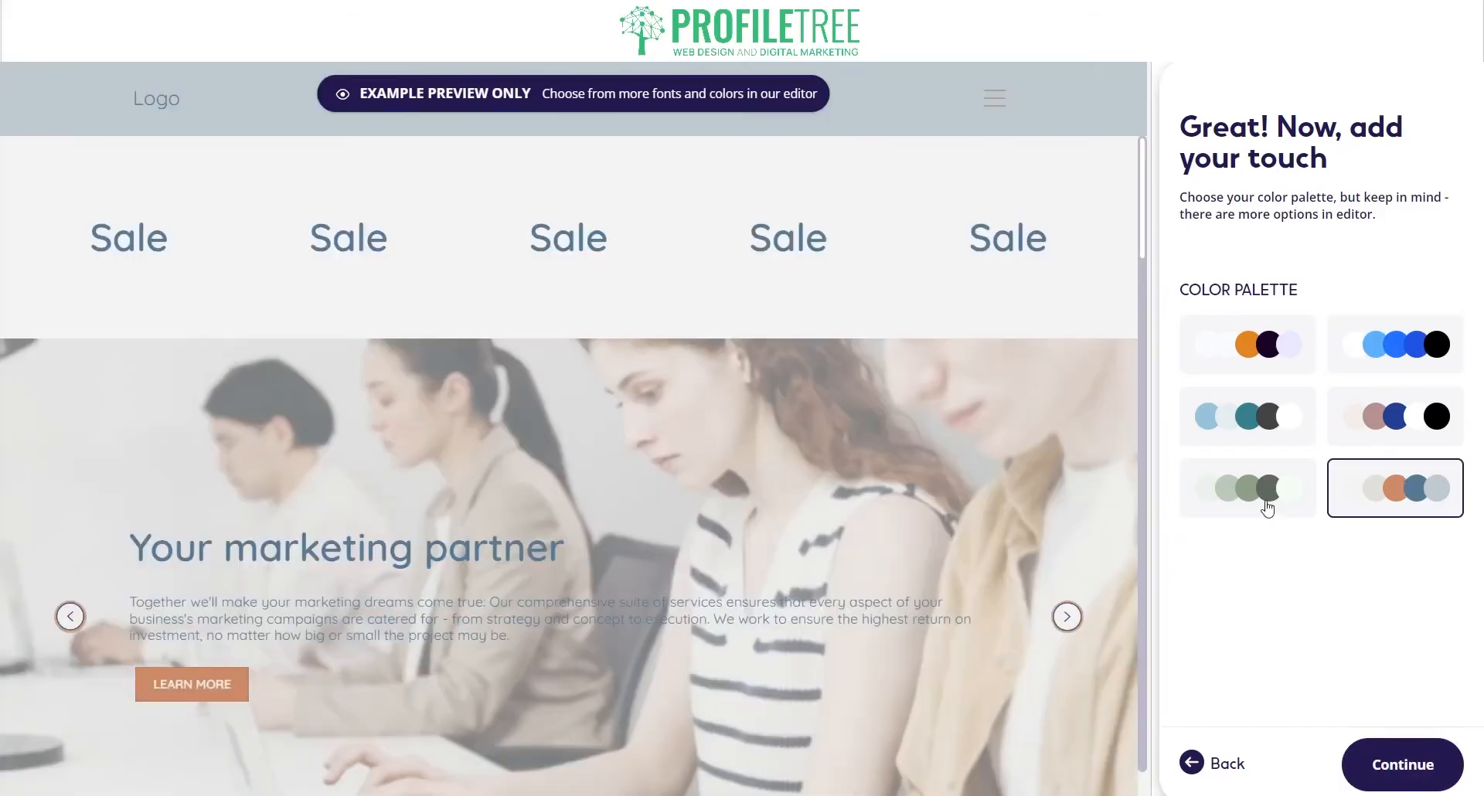
{"action": "left_click", "coordinate": [1268, 507]}
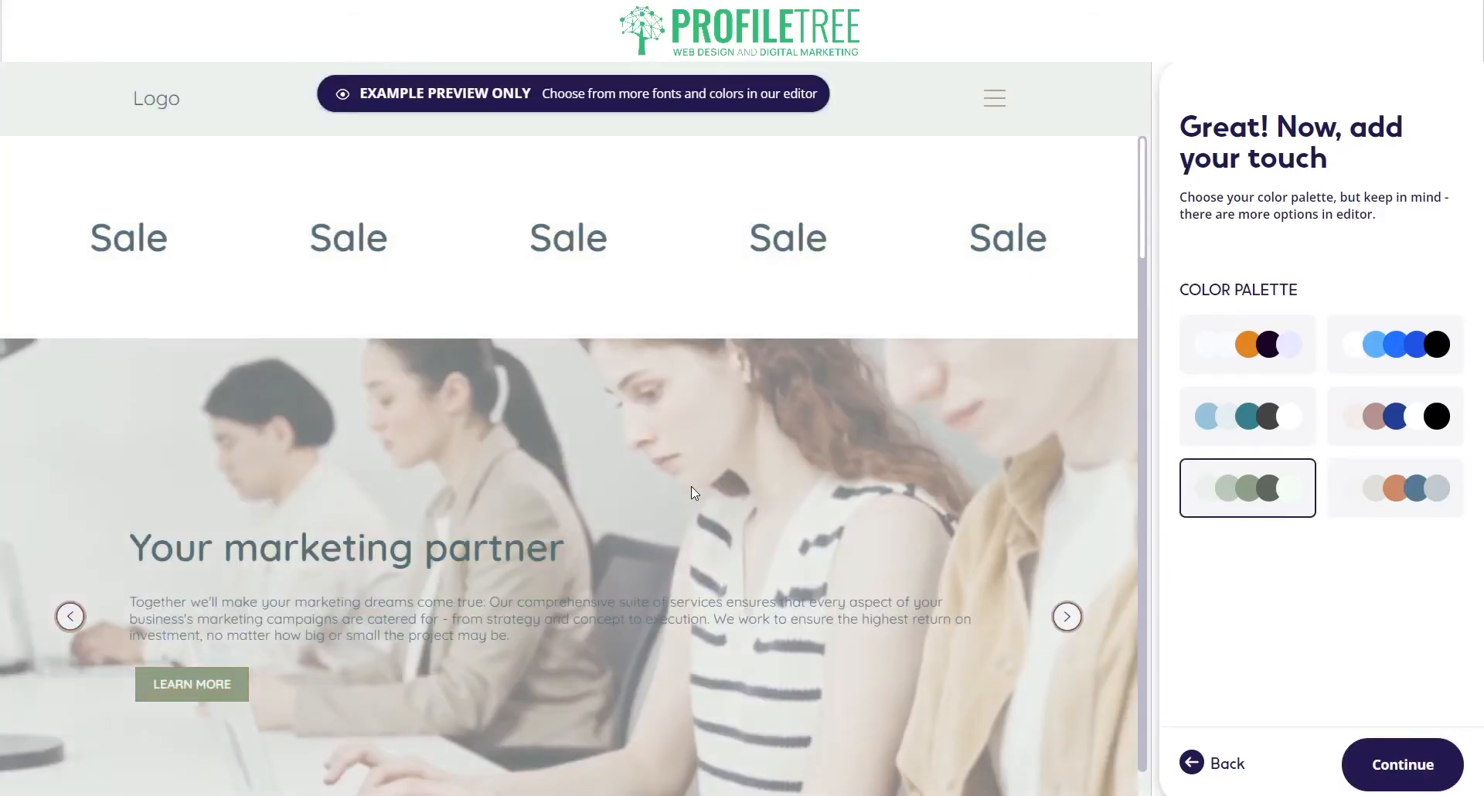
{"action": "scroll", "coordinate": [694, 492], "scroll_direction": "down", "scroll_amount": 20}
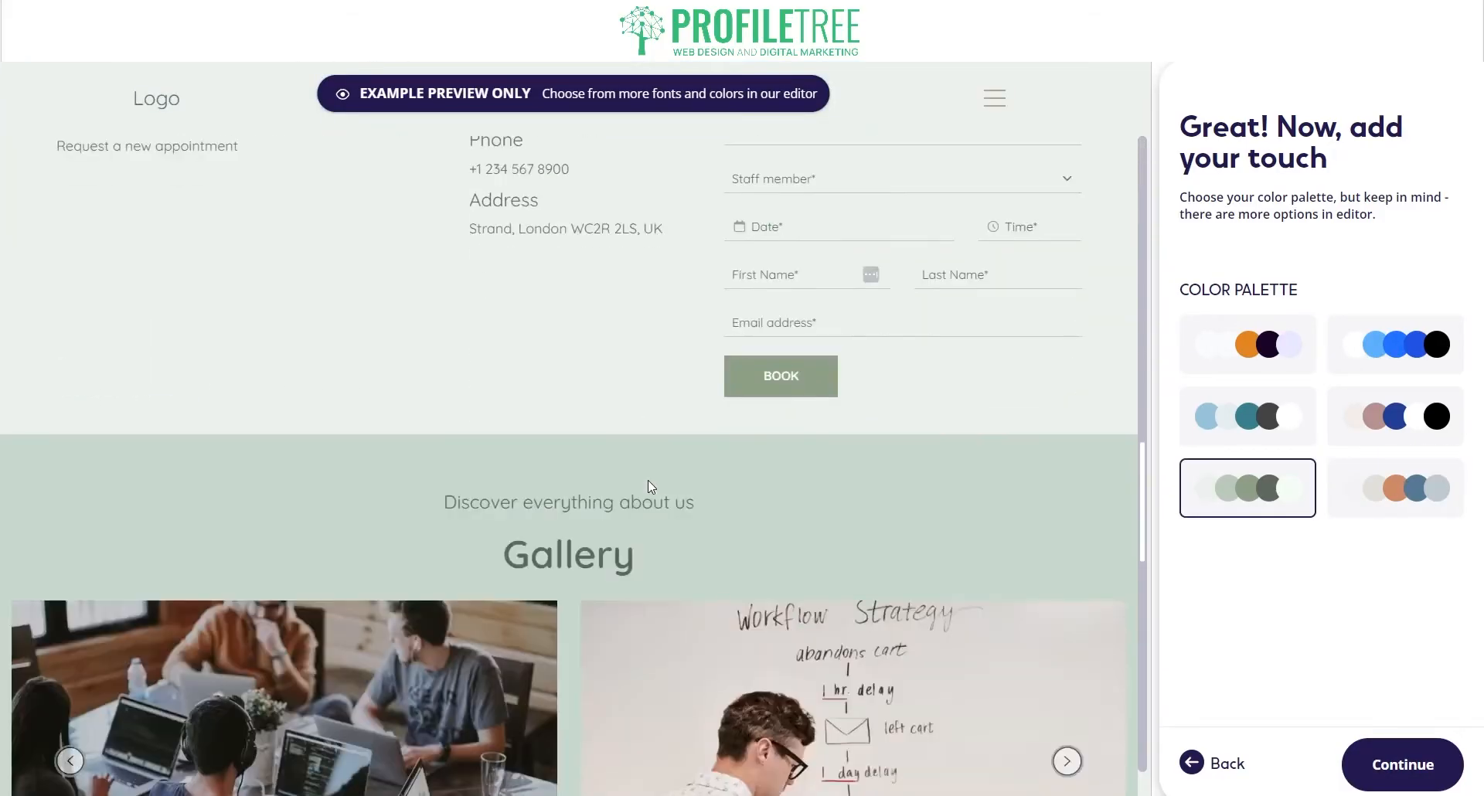
{"action": "scroll", "coordinate": [656, 487], "scroll_direction": "down", "scroll_amount": 12}
{"action": "scroll", "coordinate": [673, 484], "scroll_direction": "up", "scroll_amount": 5}
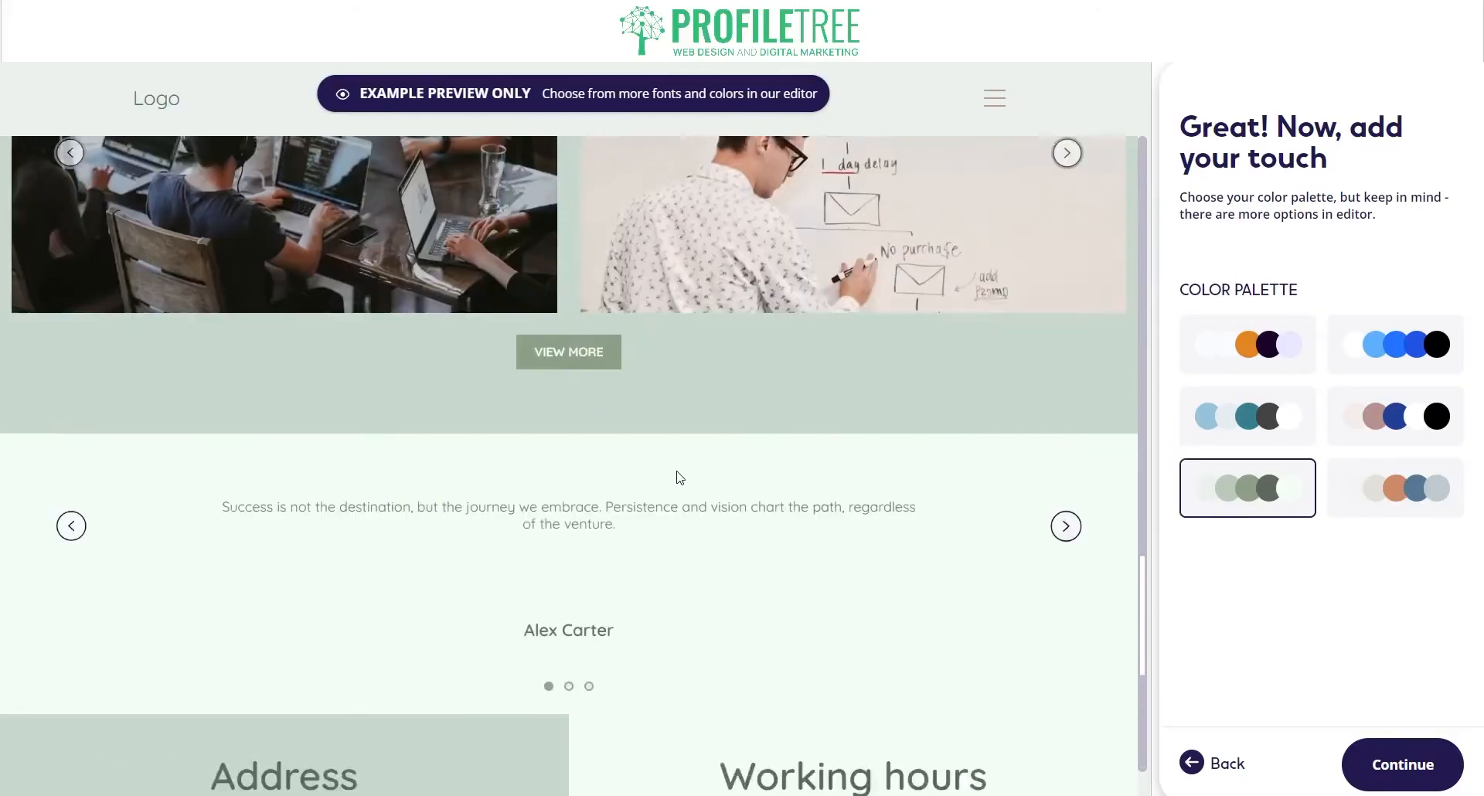
{"action": "scroll", "coordinate": [695, 480], "scroll_direction": "up", "scroll_amount": 15}
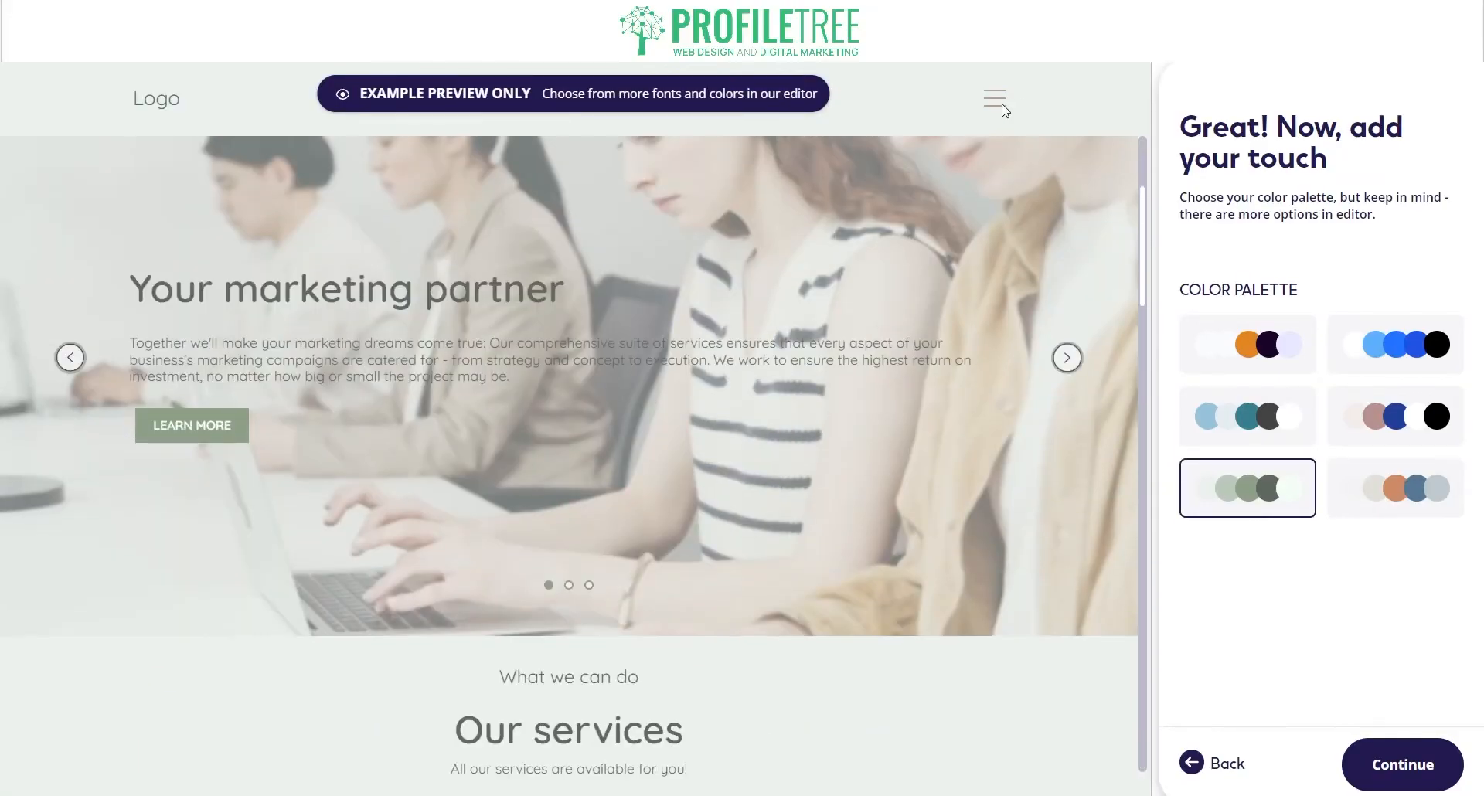
{"action": "scroll", "coordinate": [743, 278], "scroll_direction": "up", "scroll_amount": 3}
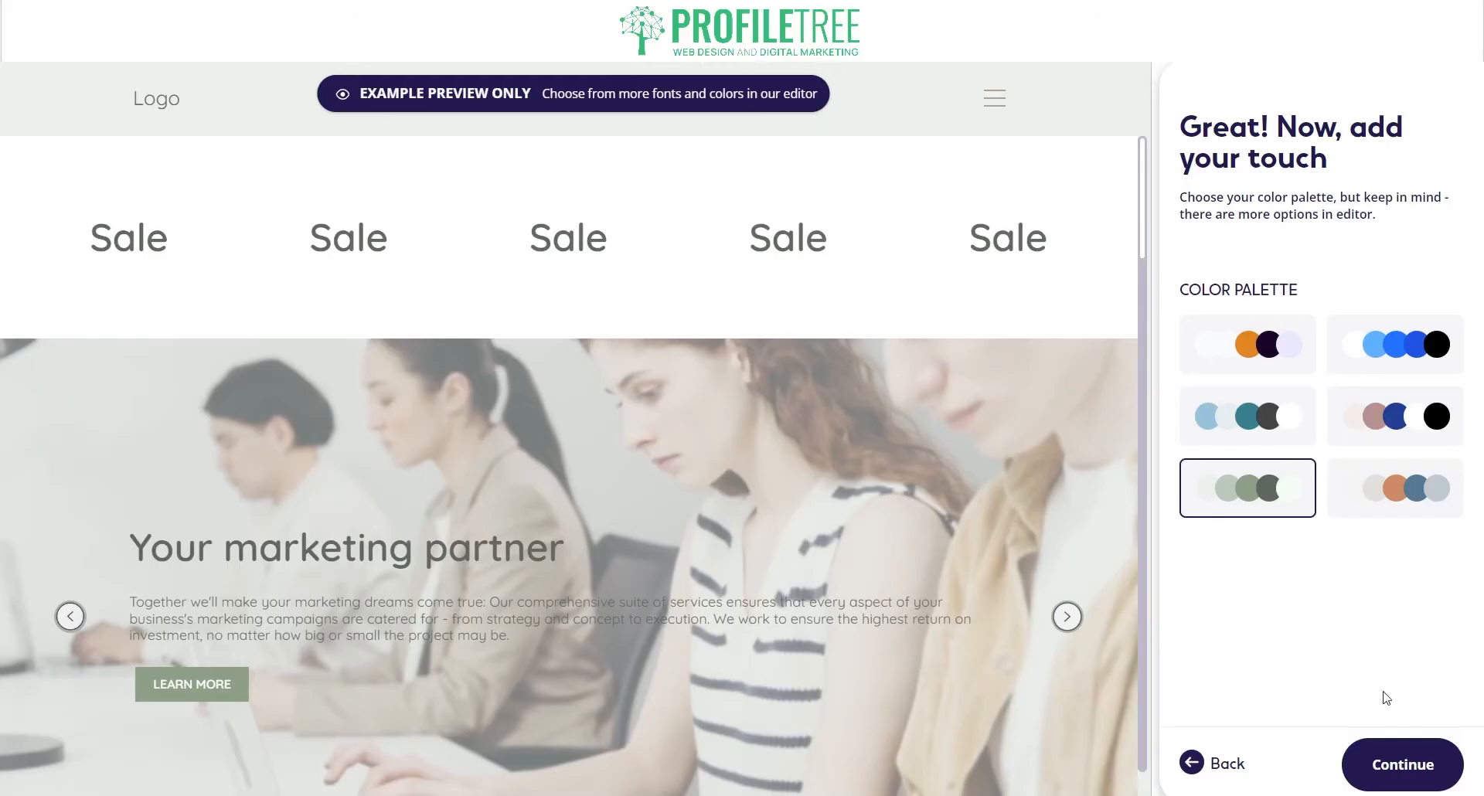
Step: Choose the font pair with condensed bold headings and generate the website
{"action": "left_click", "coordinate": [1403, 769]}
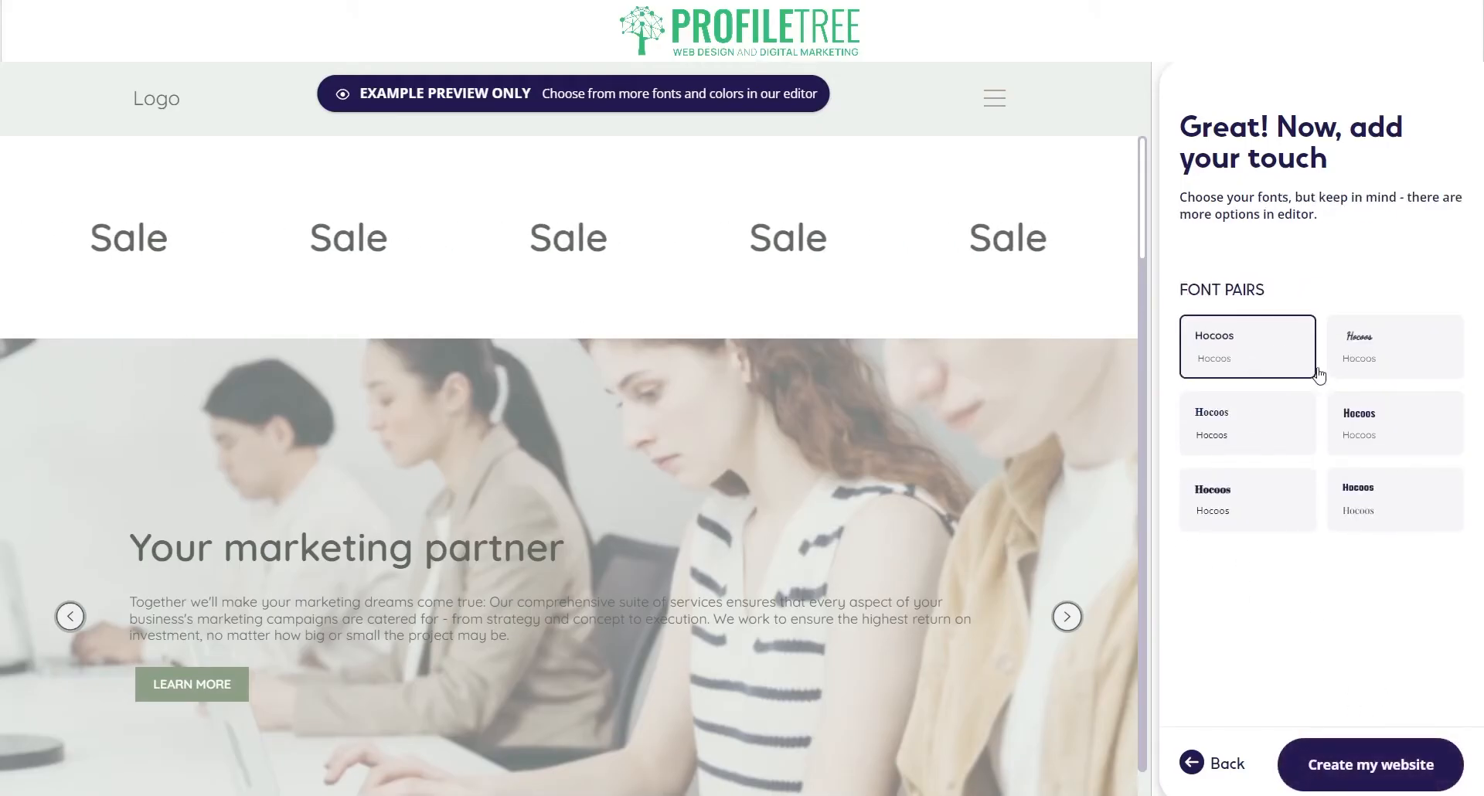
{"action": "left_click", "coordinate": [1387, 354]}
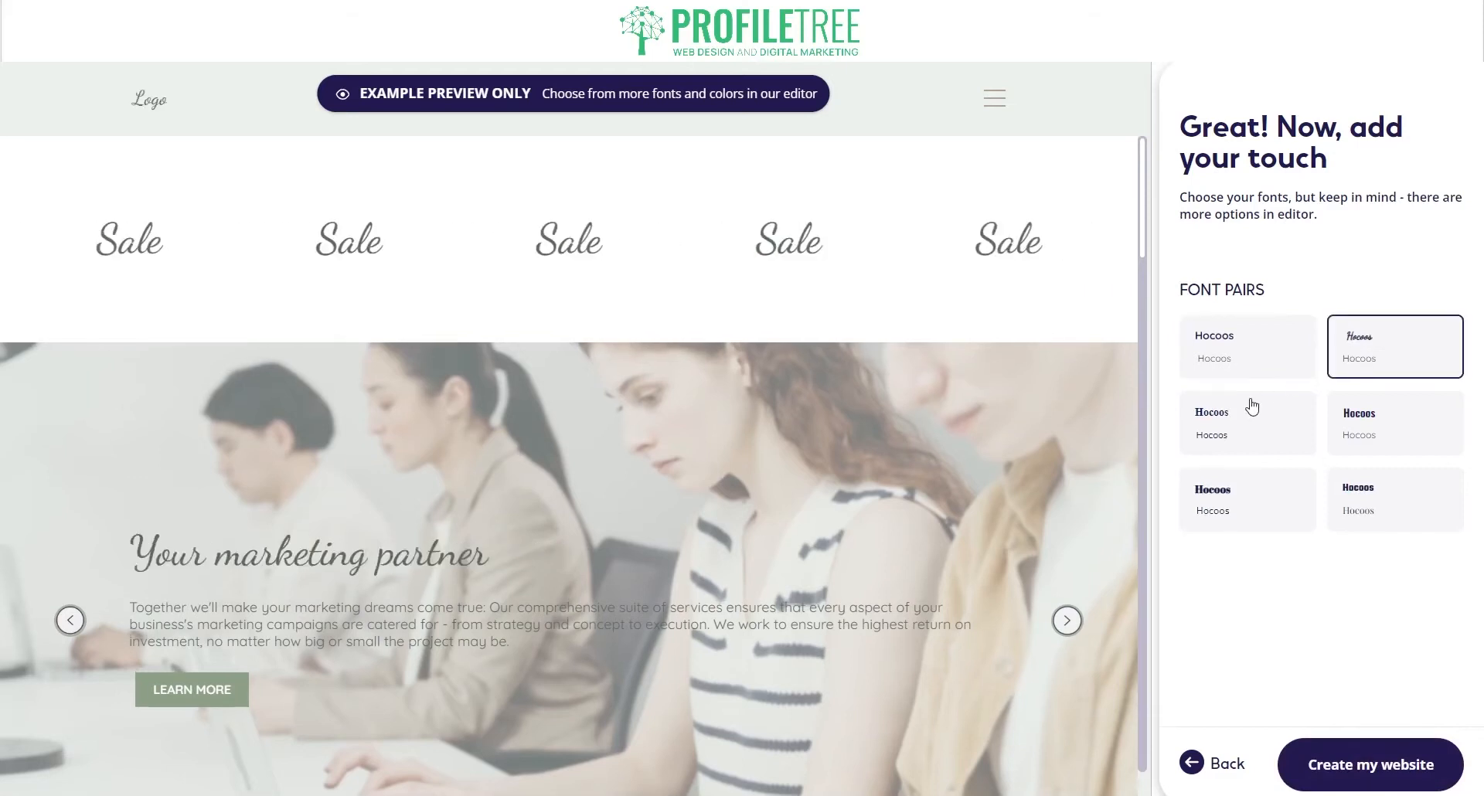
{"action": "left_click", "coordinate": [1254, 407]}
{"action": "left_click", "coordinate": [1384, 512]}
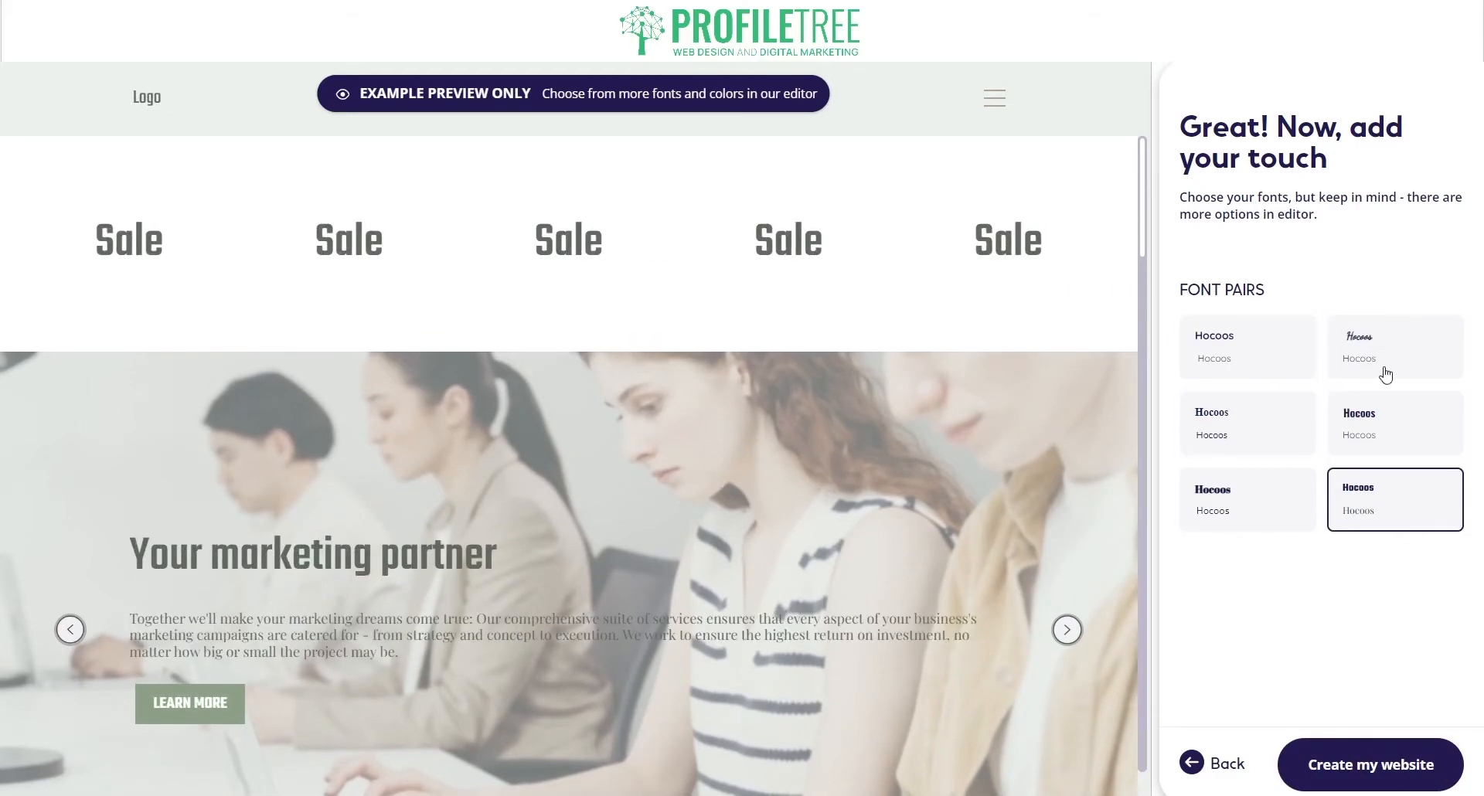
{"action": "left_click", "coordinate": [1359, 512]}
{"action": "left_click", "coordinate": [1366, 511]}
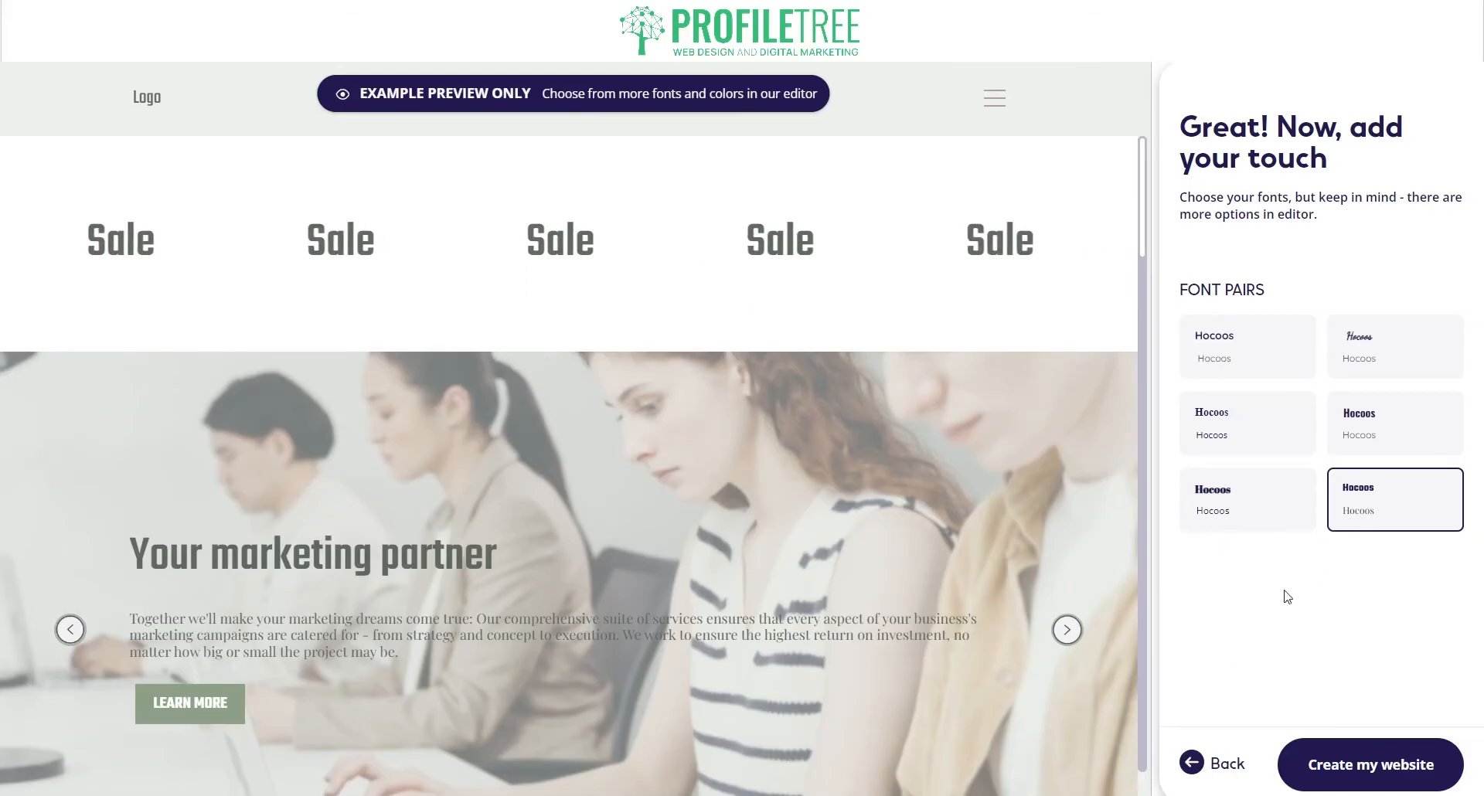
{"action": "left_click", "coordinate": [1395, 760]}
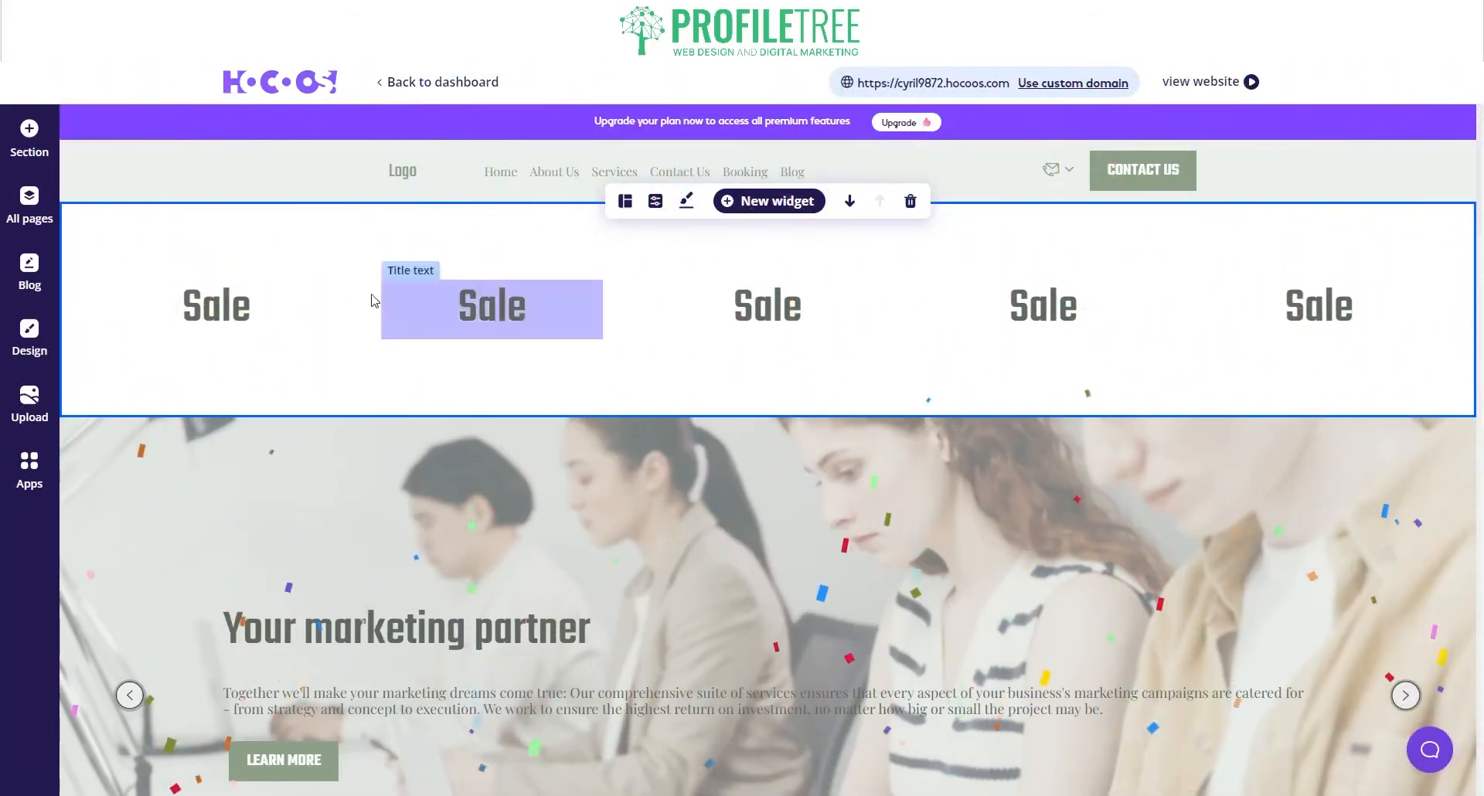
Step: Dismiss the chat greeting, scroll through the homepage sections, and open the section-type catalogue
{"action": "scroll", "coordinate": [557, 340], "scroll_direction": "down", "scroll_amount": 1}
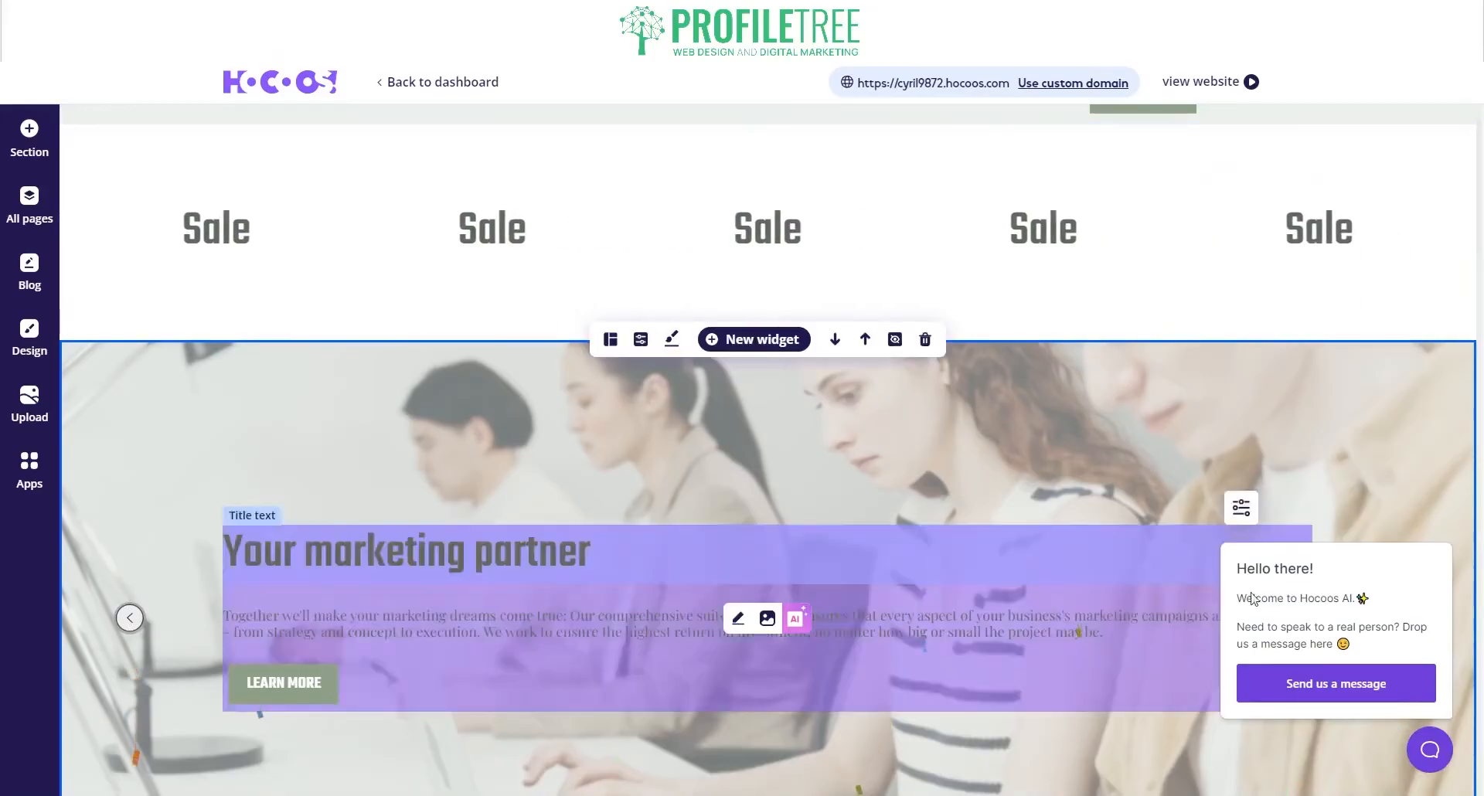
{"action": "left_click", "coordinate": [1422, 526]}
{"action": "scroll", "coordinate": [232, 463], "scroll_direction": "down", "scroll_amount": 6}
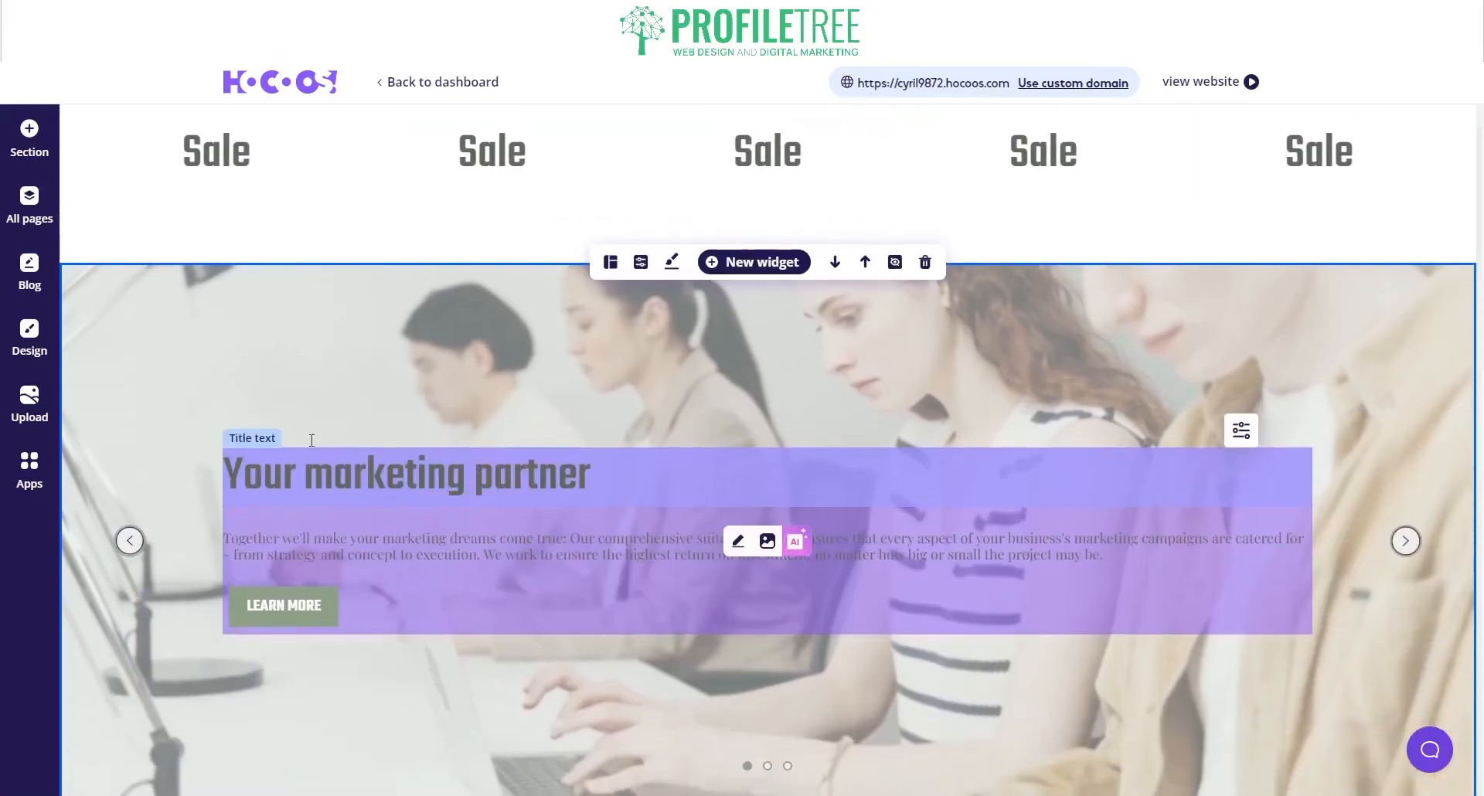
{"action": "scroll", "coordinate": [225, 447], "scroll_direction": "down", "scroll_amount": 8}
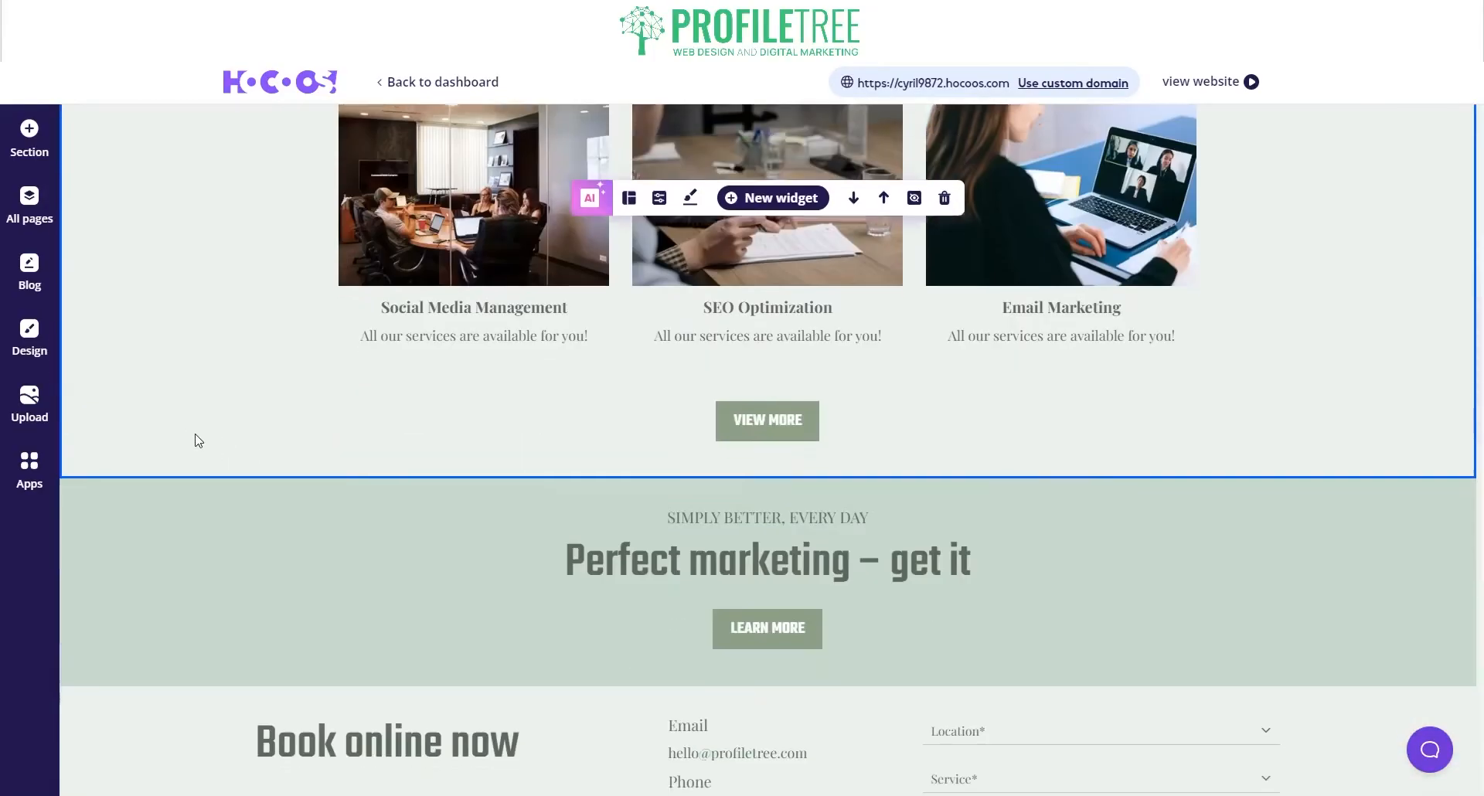
{"action": "scroll", "coordinate": [291, 444], "scroll_direction": "down", "scroll_amount": 3}
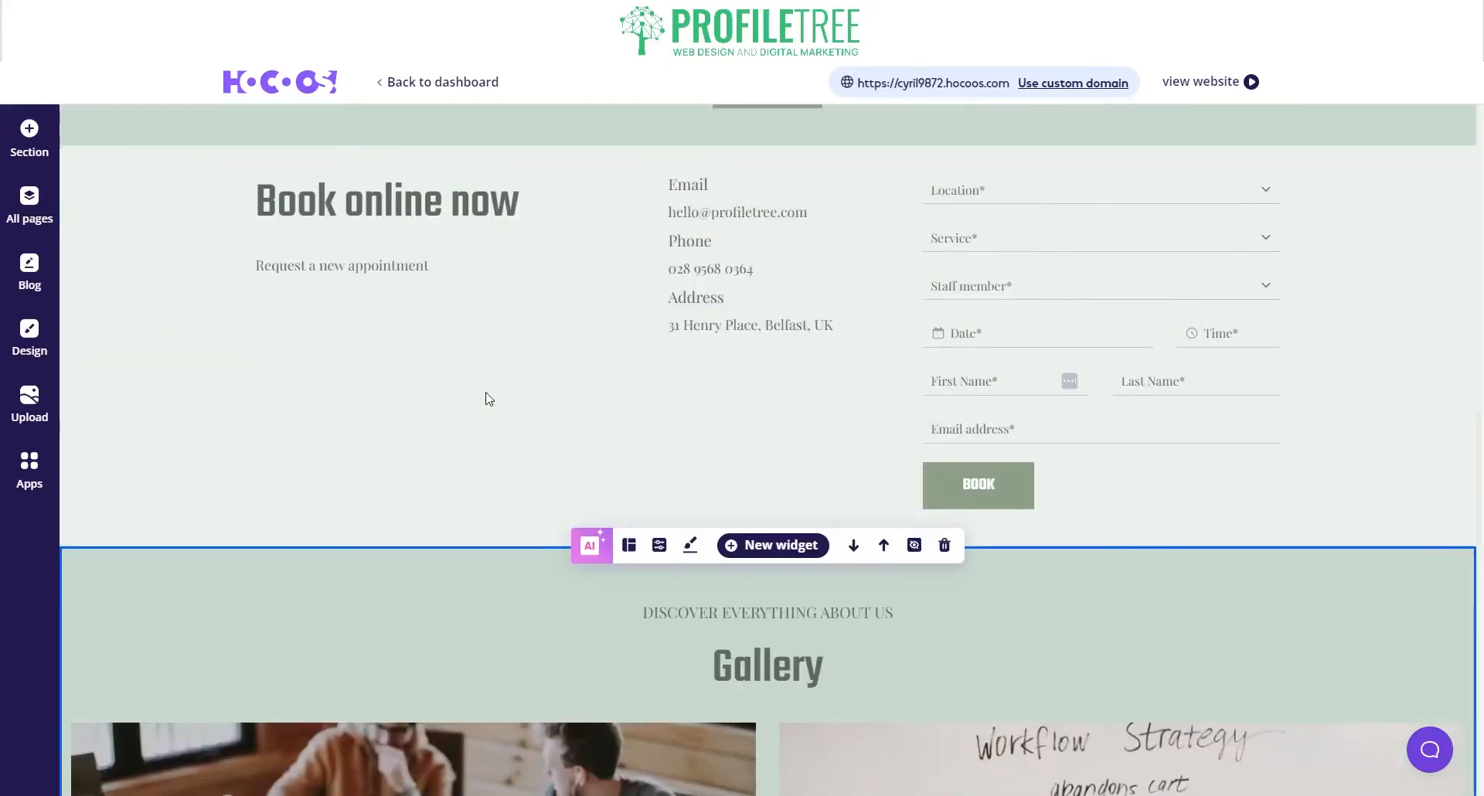
{"action": "scroll", "coordinate": [513, 428], "scroll_direction": "down", "scroll_amount": 6}
{"action": "scroll", "coordinate": [464, 425], "scroll_direction": "down", "scroll_amount": 4}
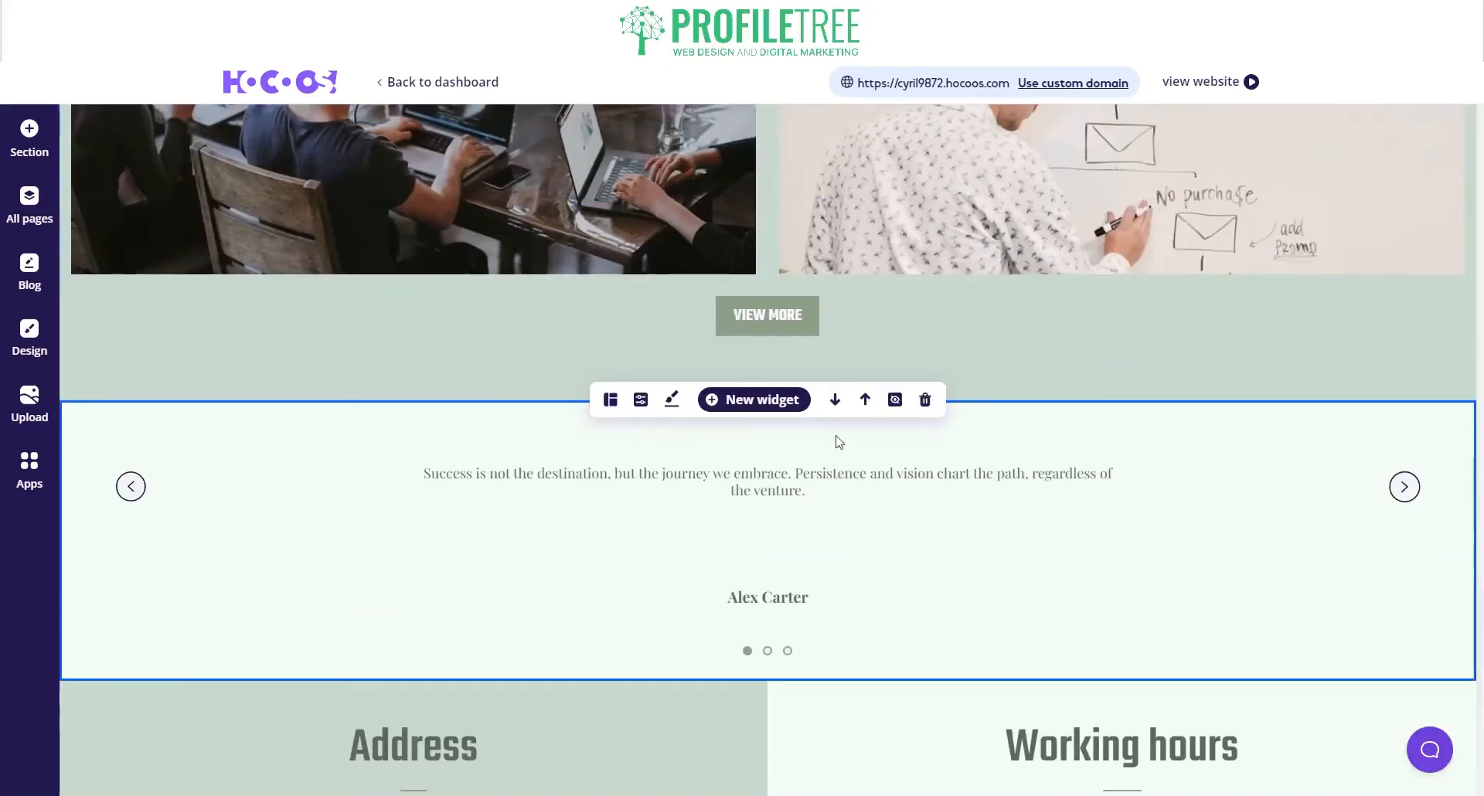
{"action": "scroll", "coordinate": [289, 421], "scroll_direction": "up", "scroll_amount": 8}
{"action": "scroll", "coordinate": [55, 349], "scroll_direction": "up", "scroll_amount": 2}
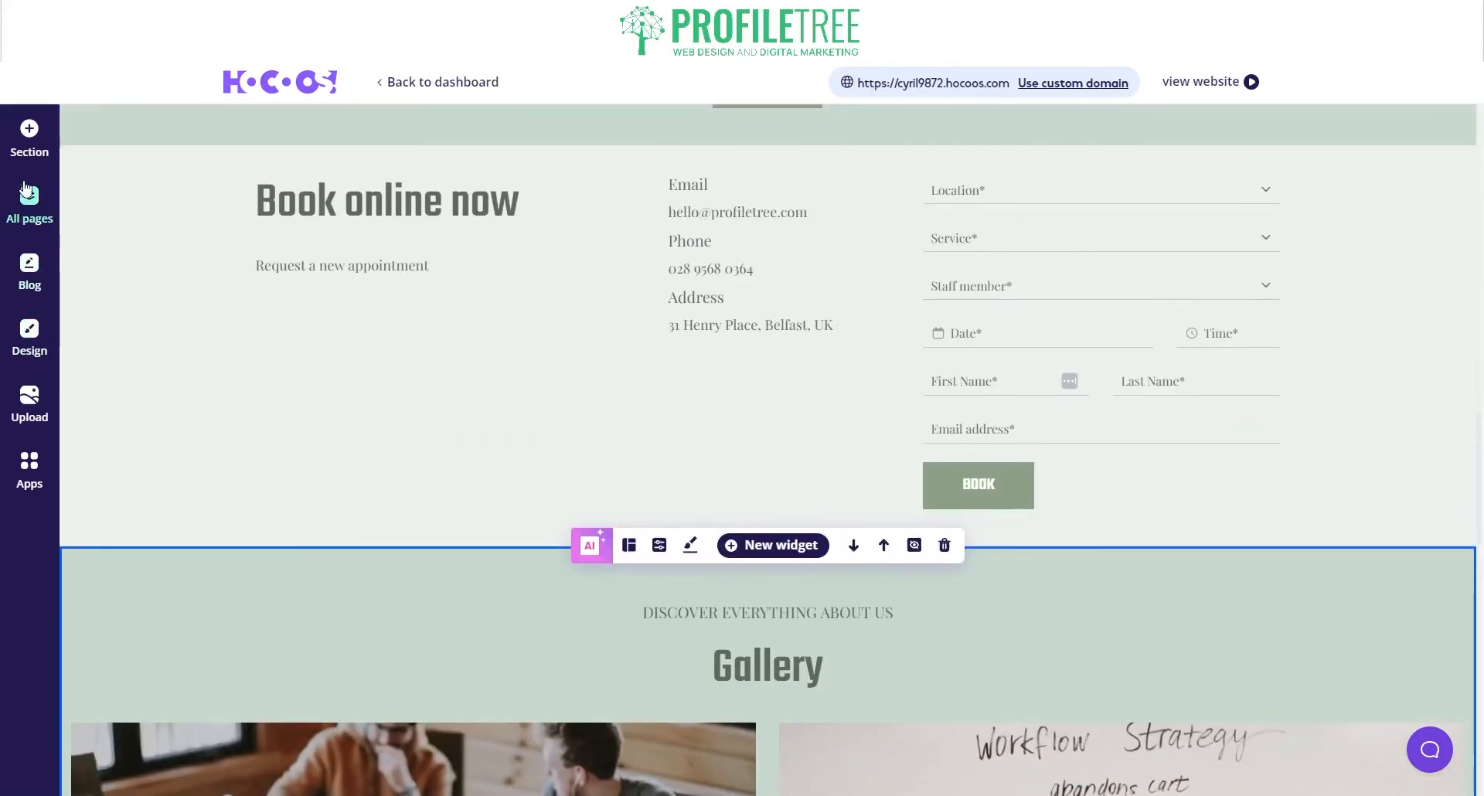
{"action": "left_click", "coordinate": [27, 136]}
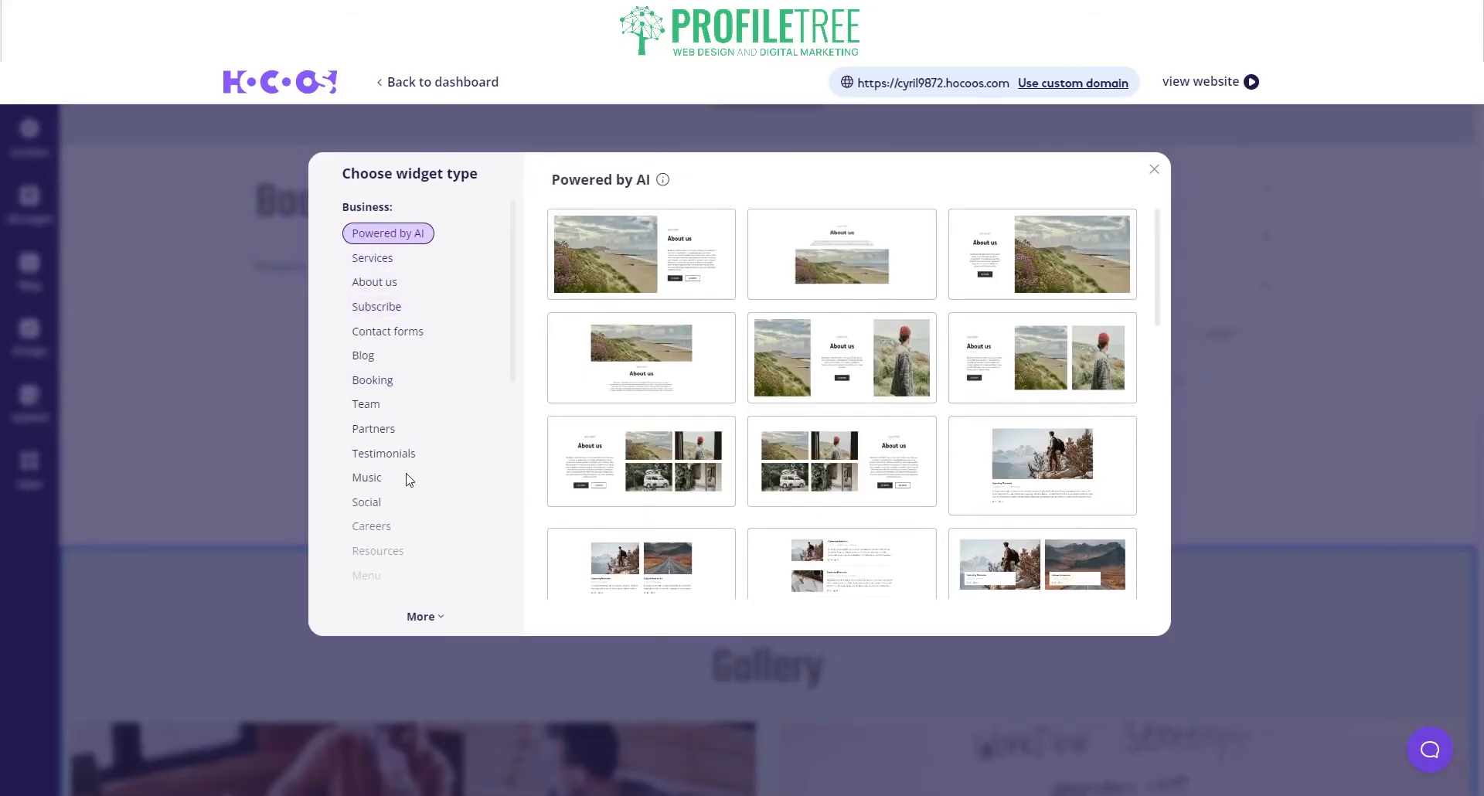
Step: Close the Choose widget type catalogue and show the All pages list
{"action": "left_click", "coordinate": [1154, 173]}
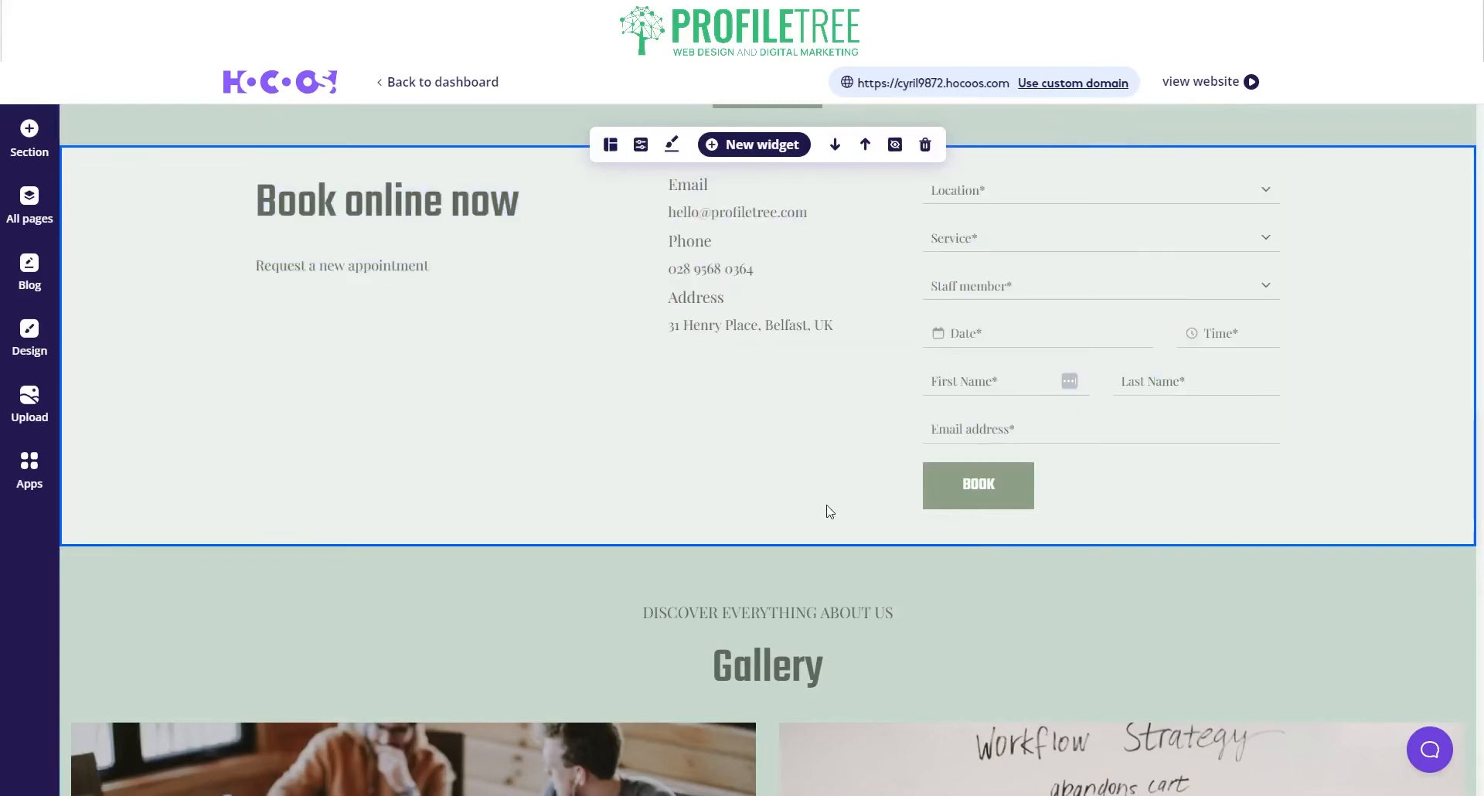
{"action": "left_click", "coordinate": [34, 153]}
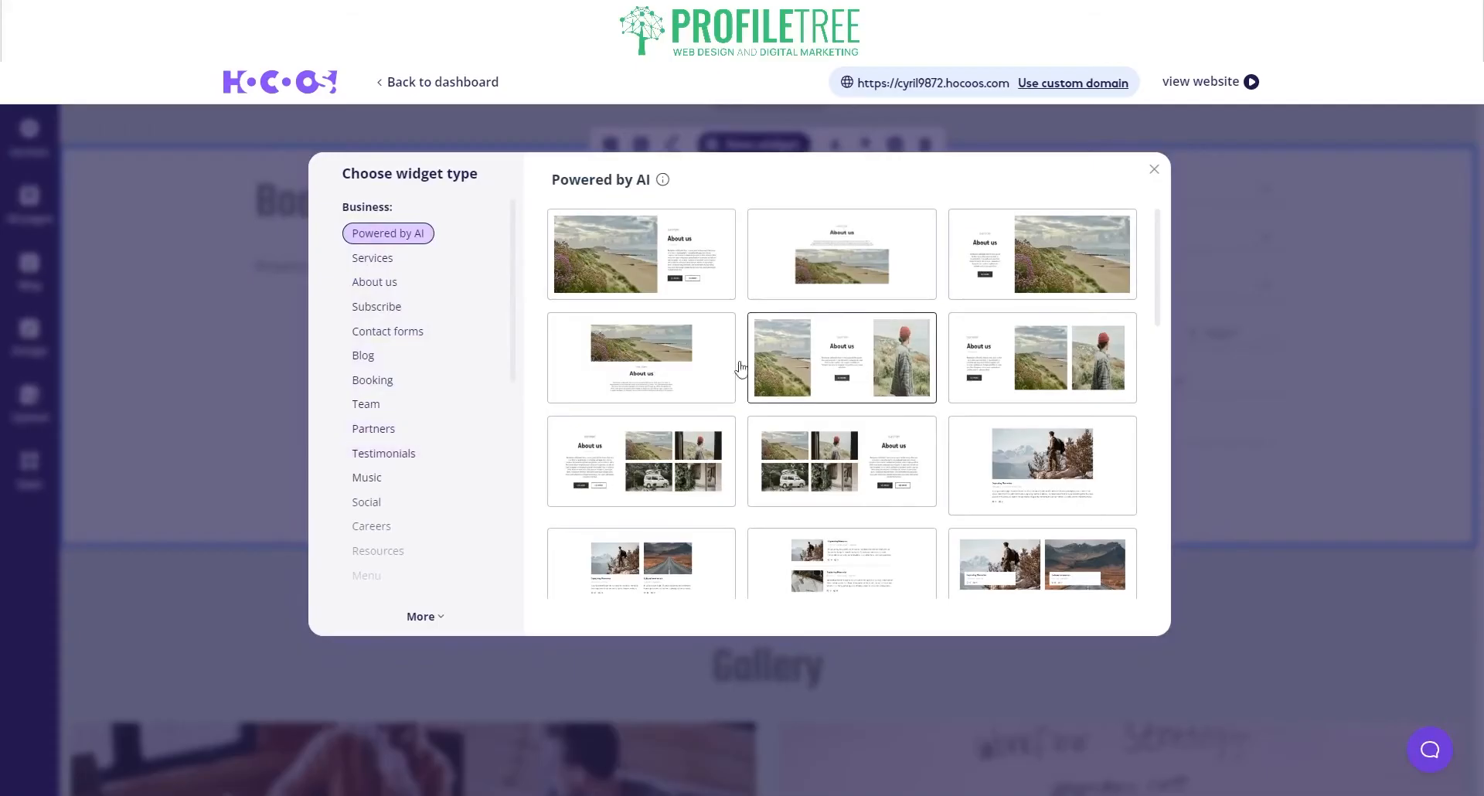
{"action": "left_click", "coordinate": [1154, 176]}
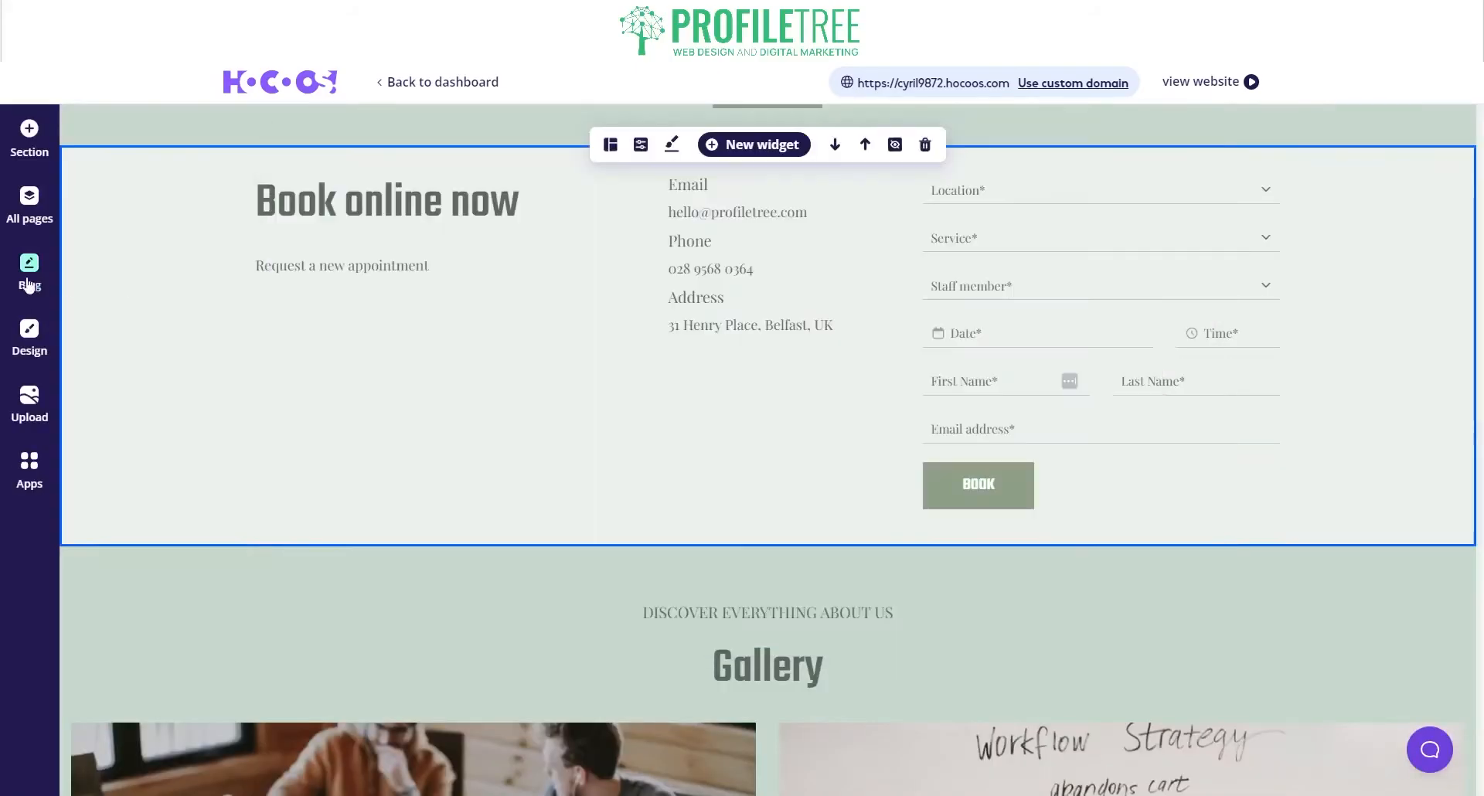
{"action": "left_click", "coordinate": [29, 202]}
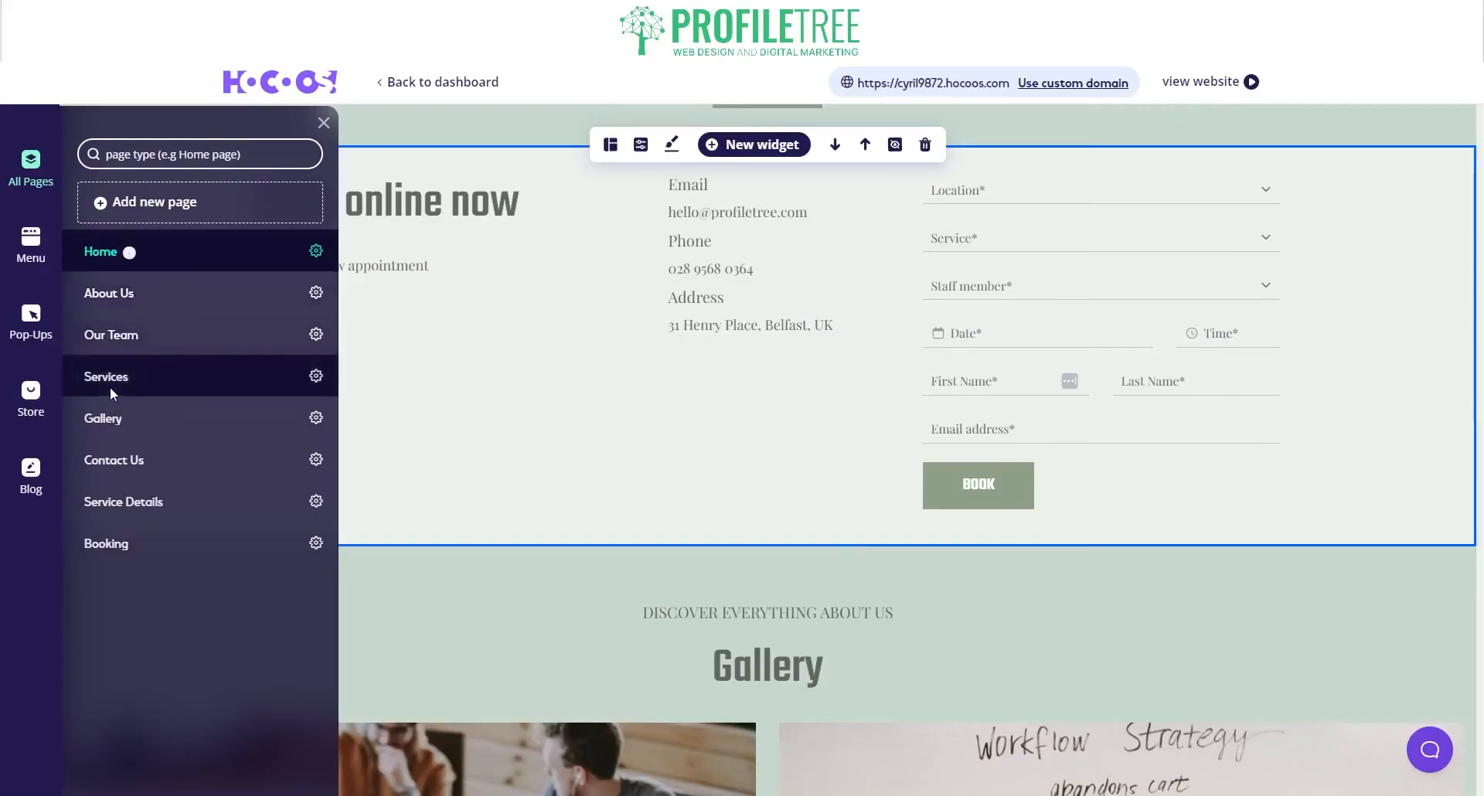
Step: Open the Pop-Ups list and inspect the Subscribe newsletter pop-up's options
{"action": "left_click", "coordinate": [33, 341]}
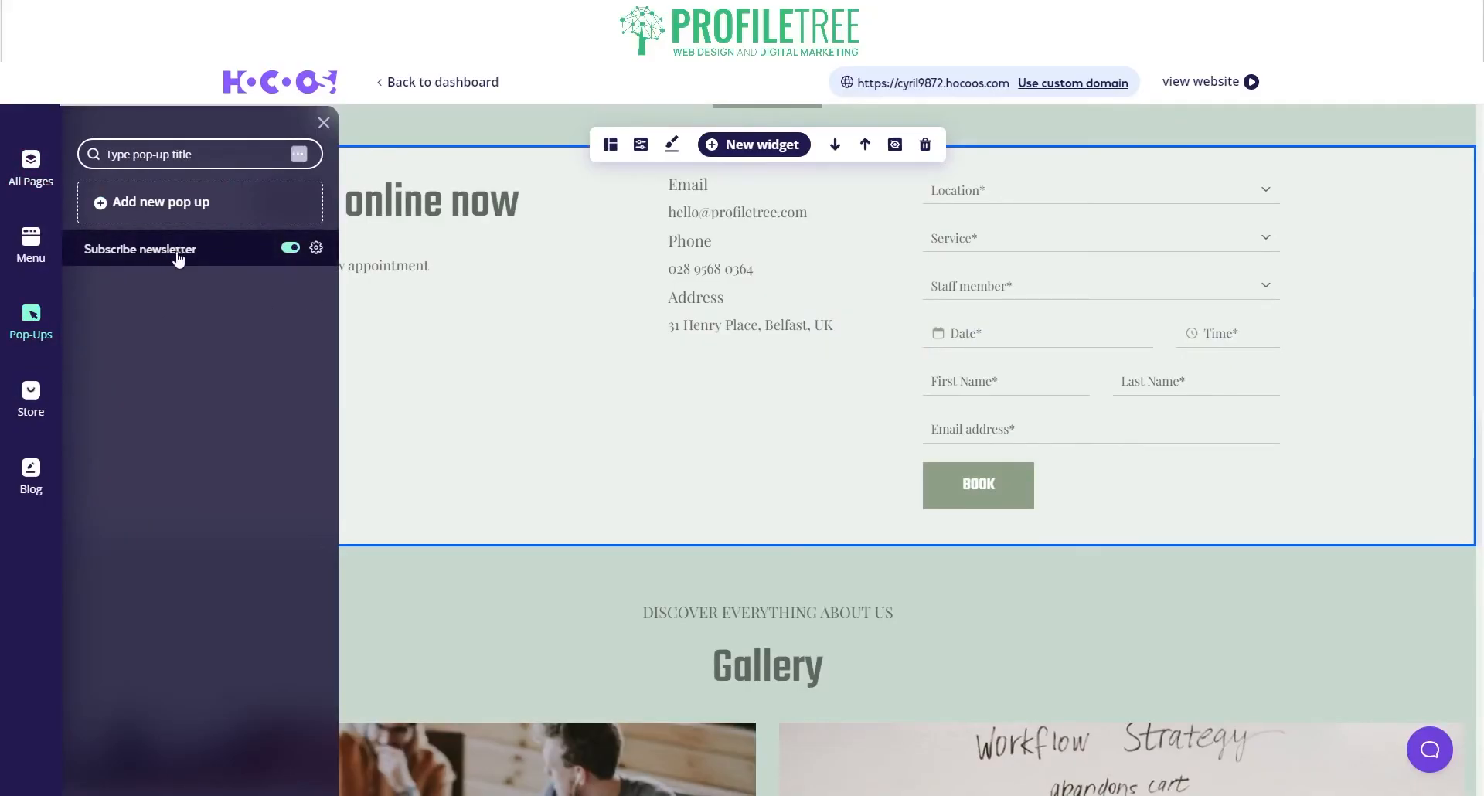
{"action": "left_click", "coordinate": [316, 248]}
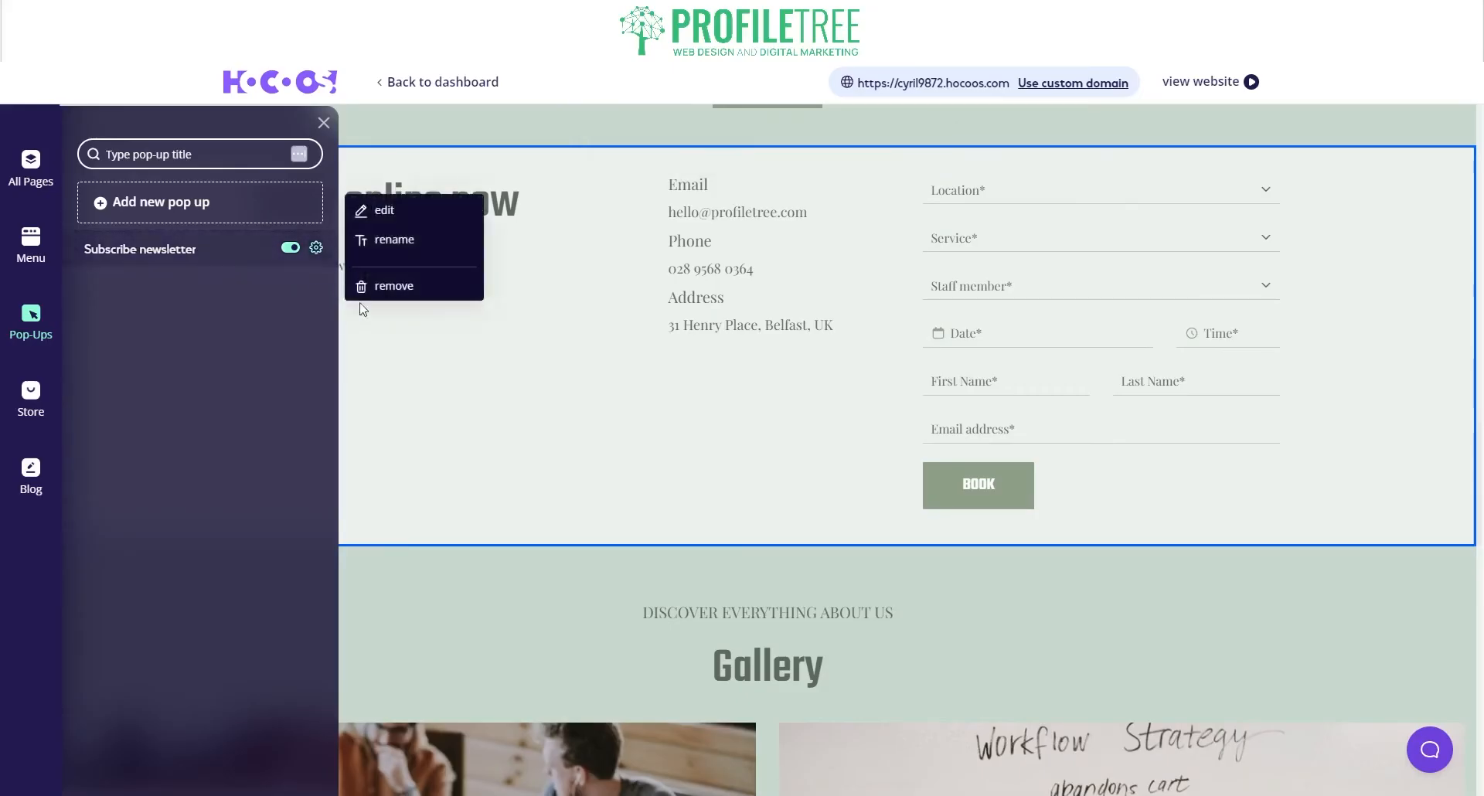
{"action": "left_click", "coordinate": [289, 355]}
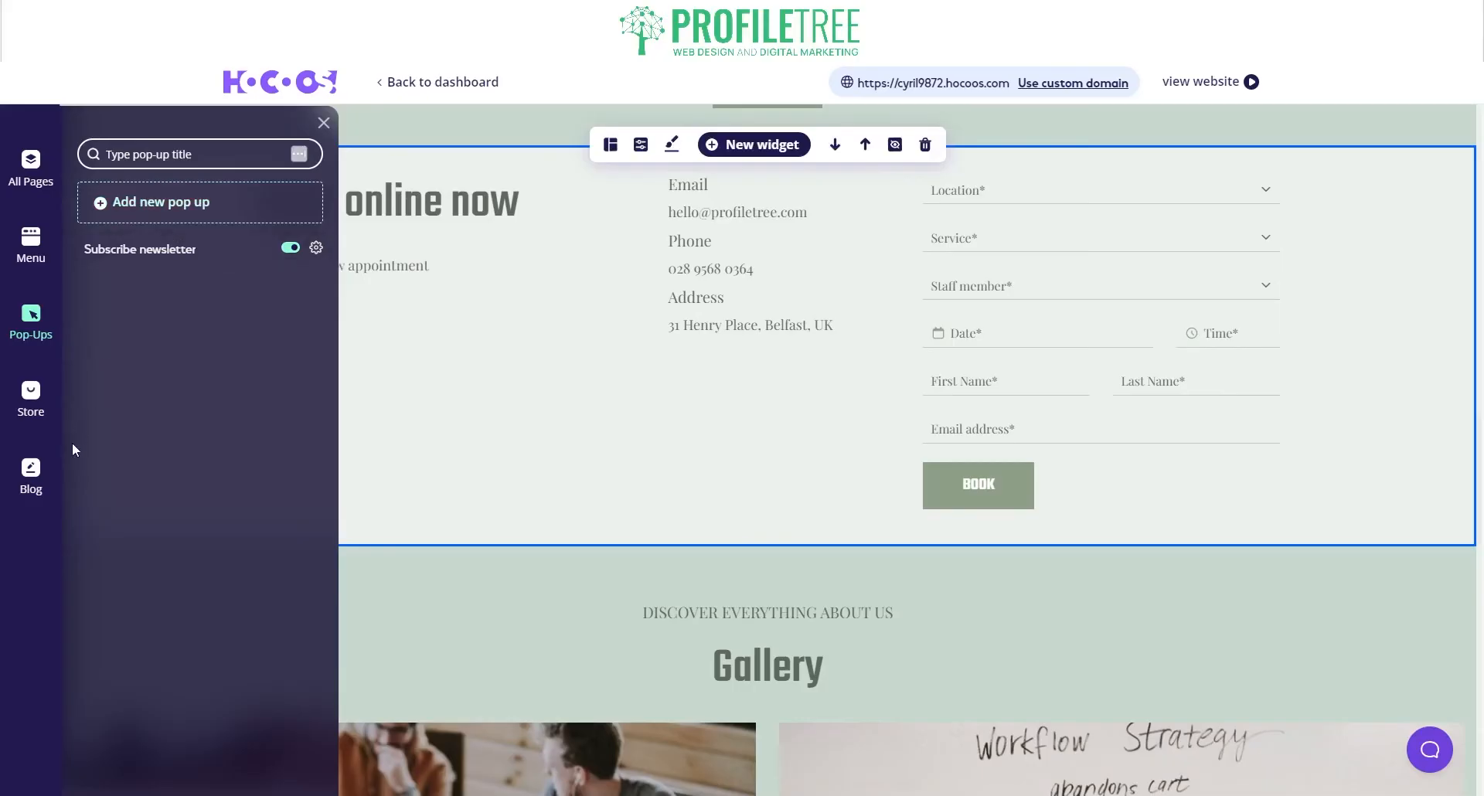
Step: Review the blog posts and online store settings, then close the side panel
{"action": "left_click", "coordinate": [39, 487]}
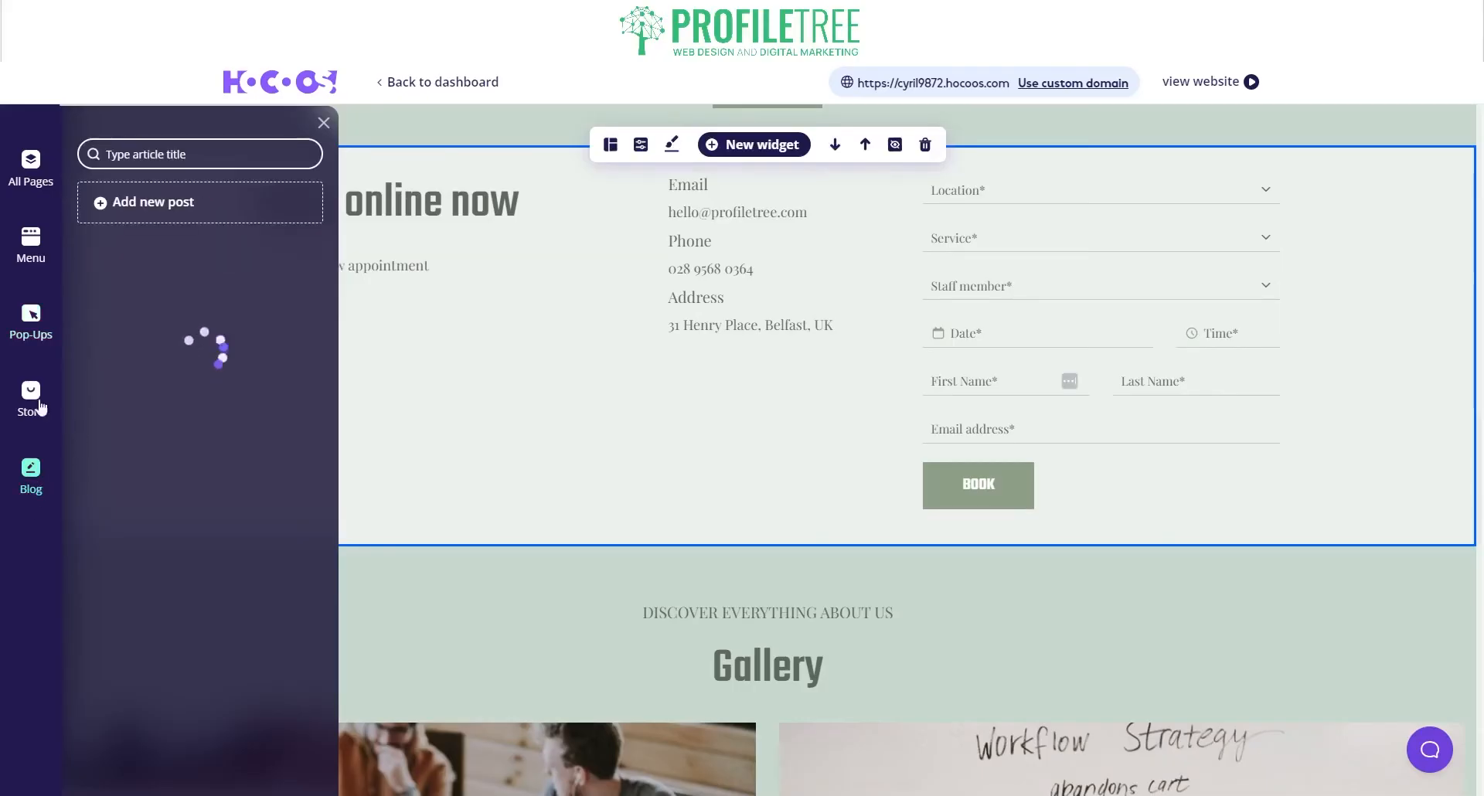
{"action": "left_click", "coordinate": [35, 328]}
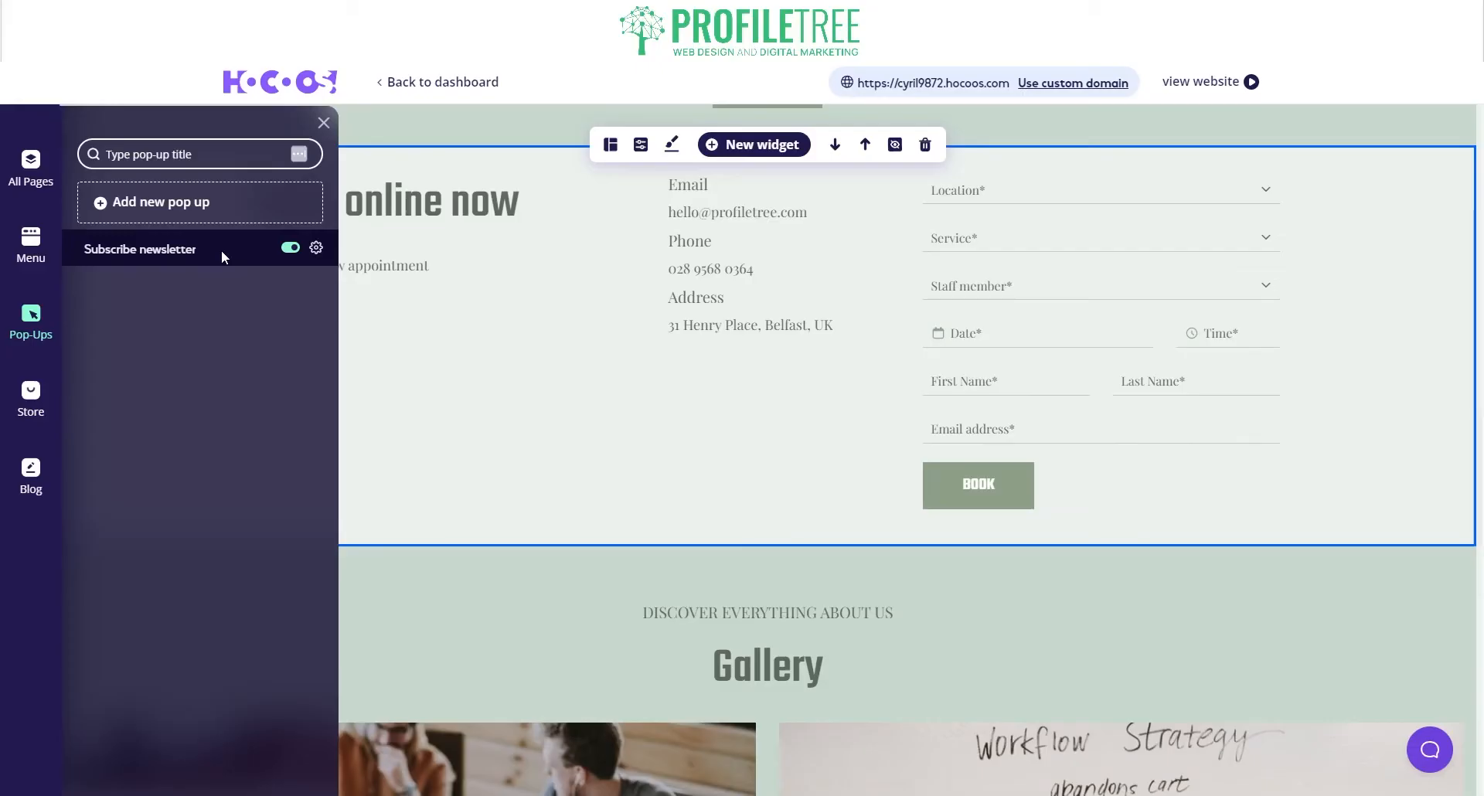
{"action": "left_click", "coordinate": [32, 395]}
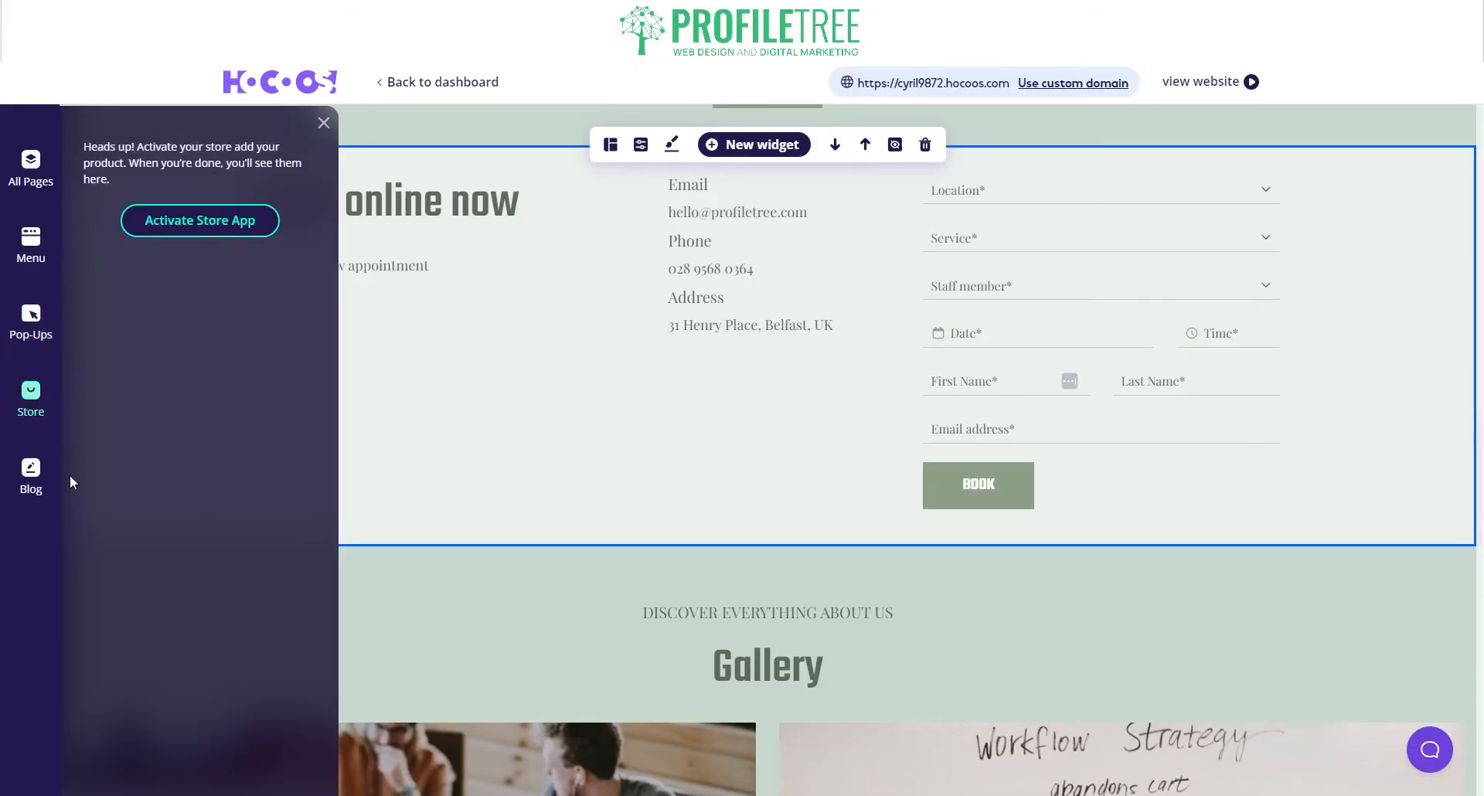
{"action": "left_click", "coordinate": [17, 489]}
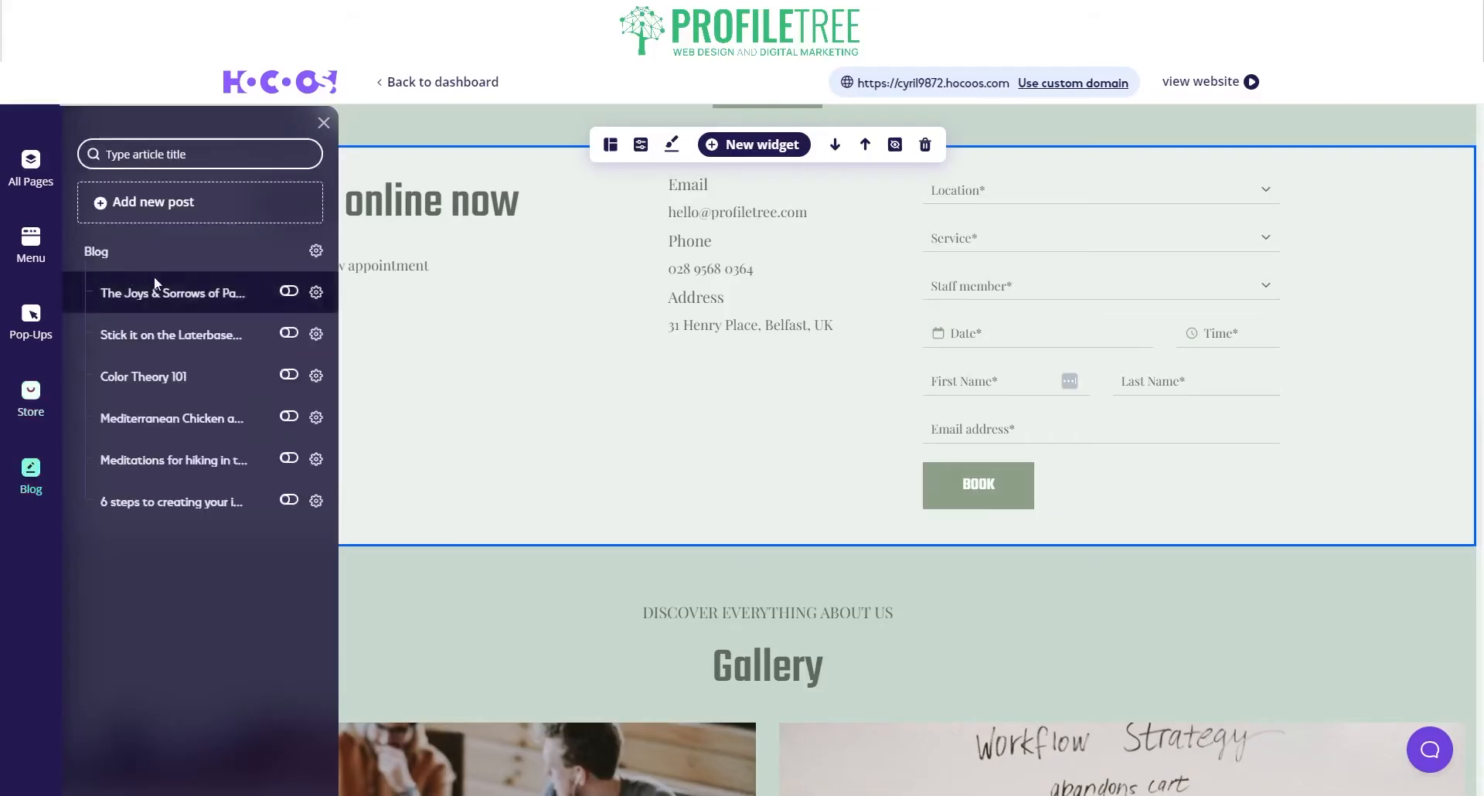
{"action": "left_click", "coordinate": [324, 122]}
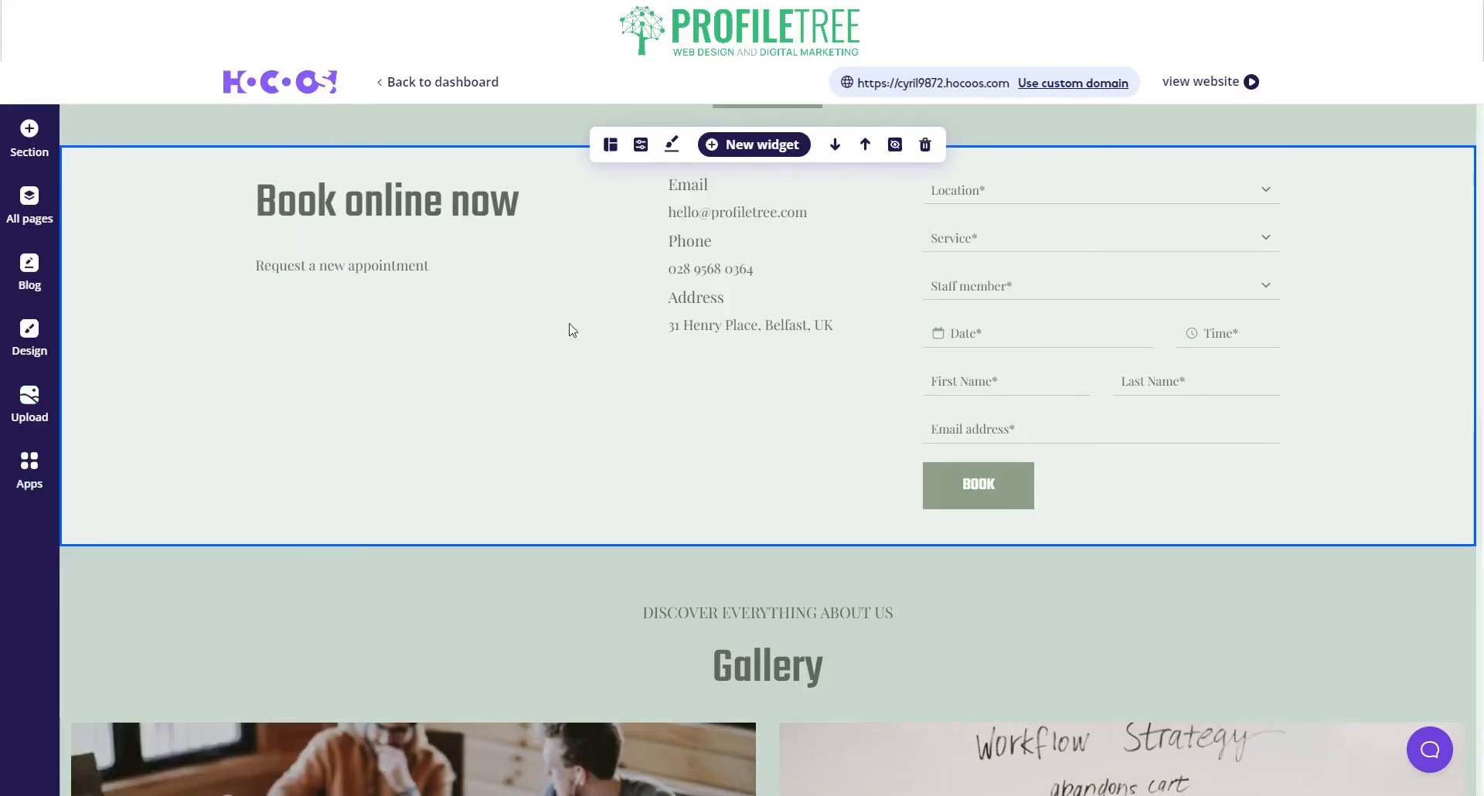
Step: Generate a Realistic-style AI logo for the marketing agency and place the first starburst variant in the header
{"action": "scroll", "coordinate": [570, 325], "scroll_direction": "up", "scroll_amount": 10}
{"action": "scroll", "coordinate": [570, 318], "scroll_direction": "up", "scroll_amount": 5}
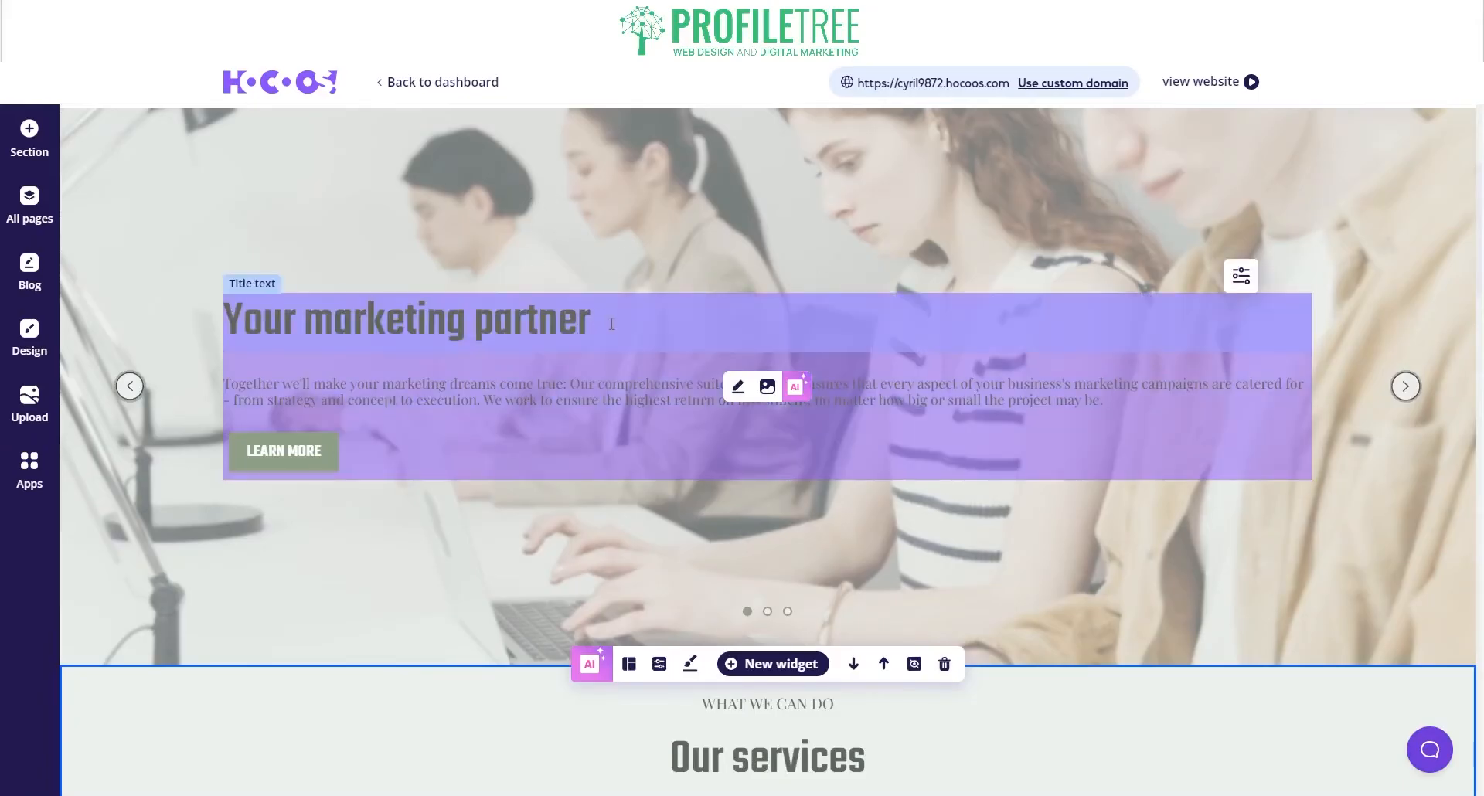
{"action": "scroll", "coordinate": [576, 333], "scroll_direction": "down", "scroll_amount": 8}
{"action": "scroll", "coordinate": [576, 333], "scroll_direction": "up", "scroll_amount": 10}
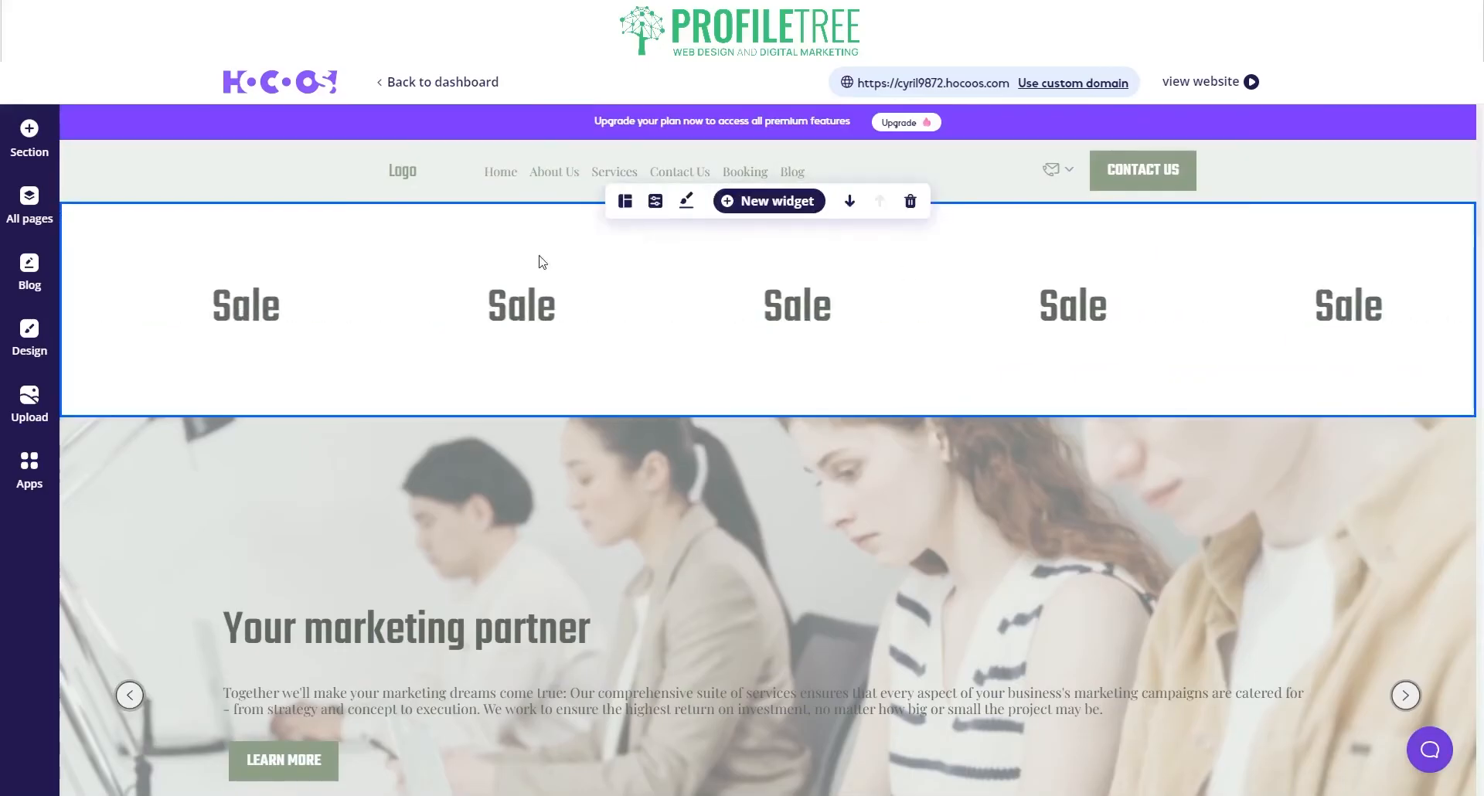
{"action": "left_click", "coordinate": [388, 177]}
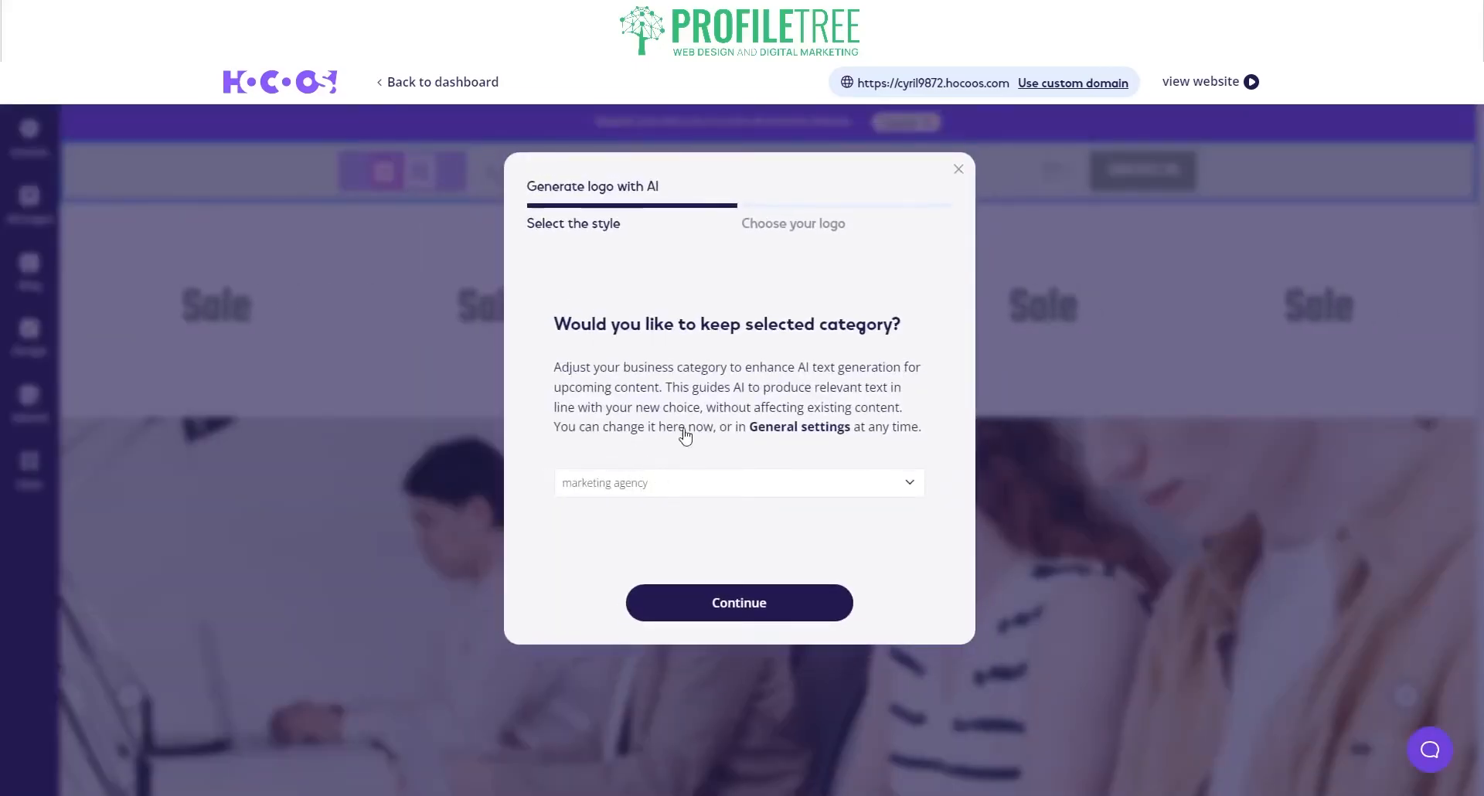
{"action": "left_click", "coordinate": [738, 604]}
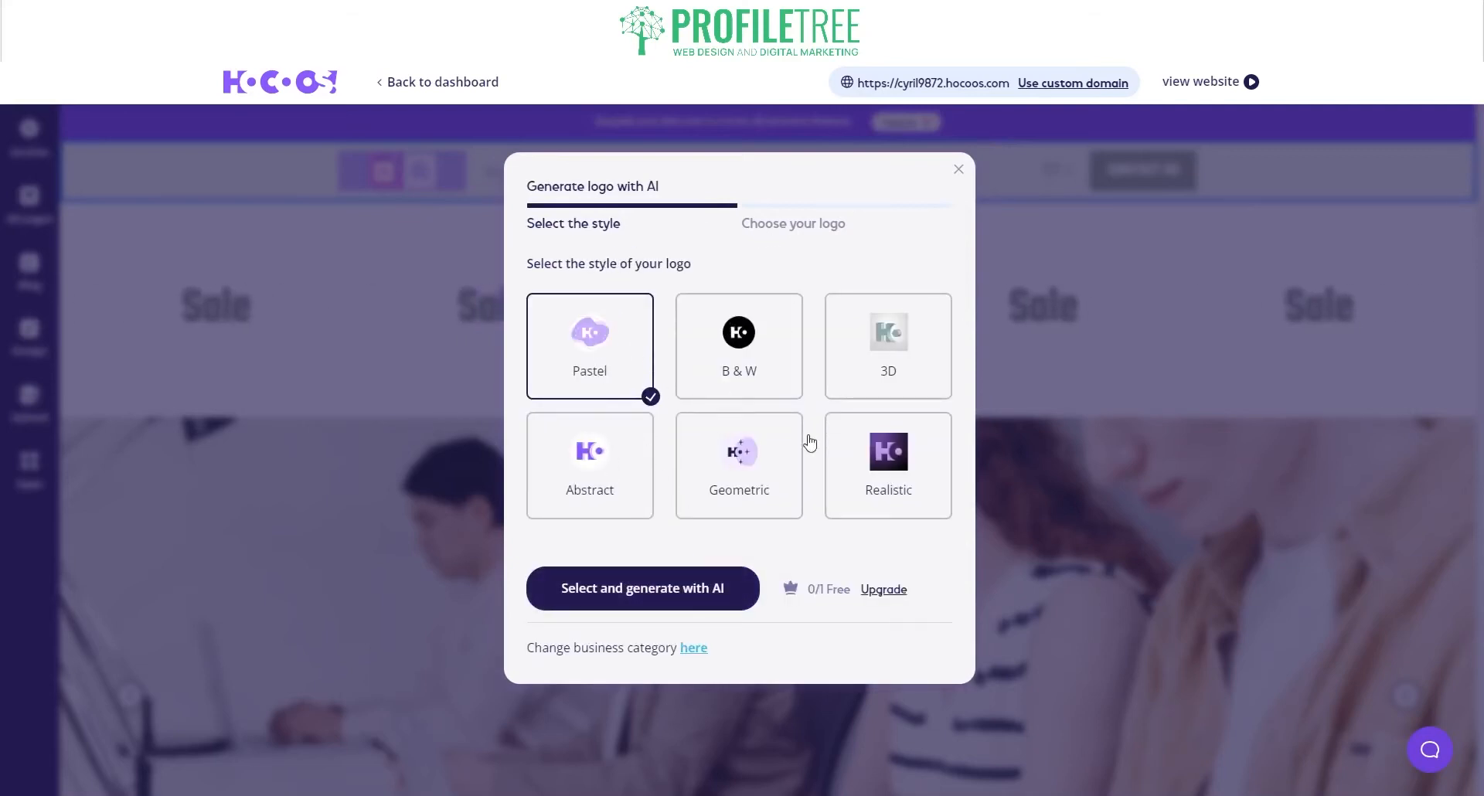
{"action": "left_click", "coordinate": [879, 469]}
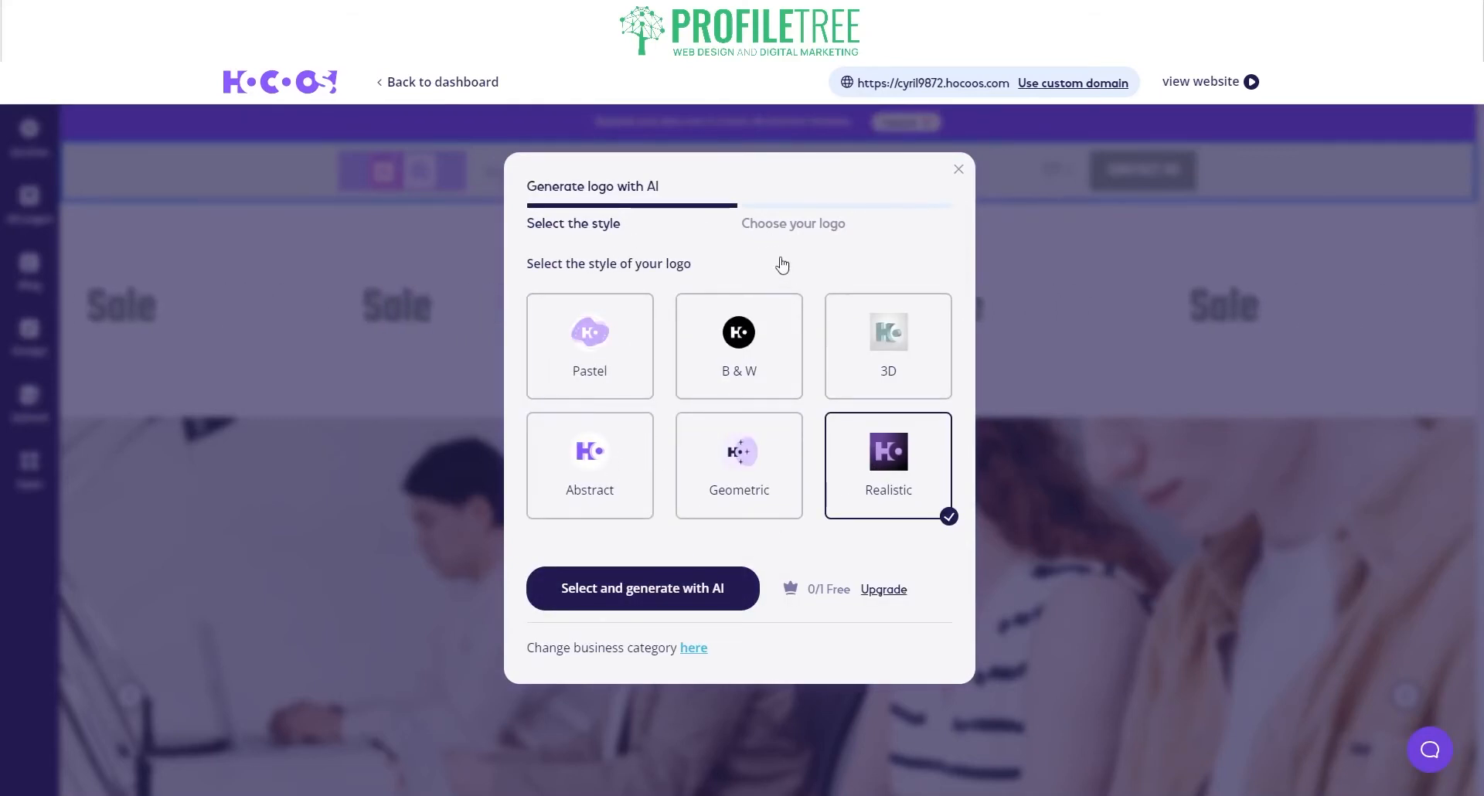
{"action": "left_click", "coordinate": [696, 599]}
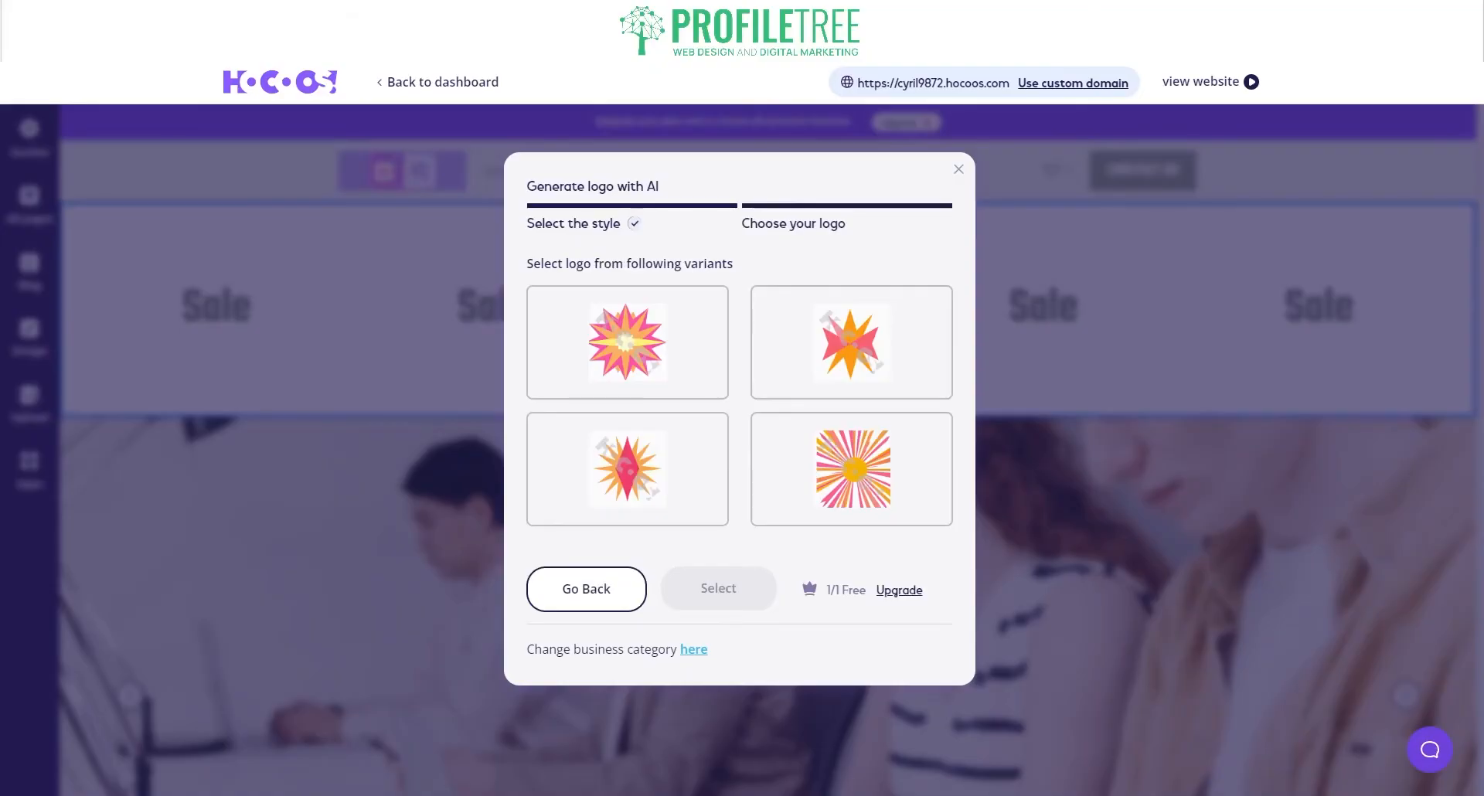
{"action": "left_click", "coordinate": [640, 345]}
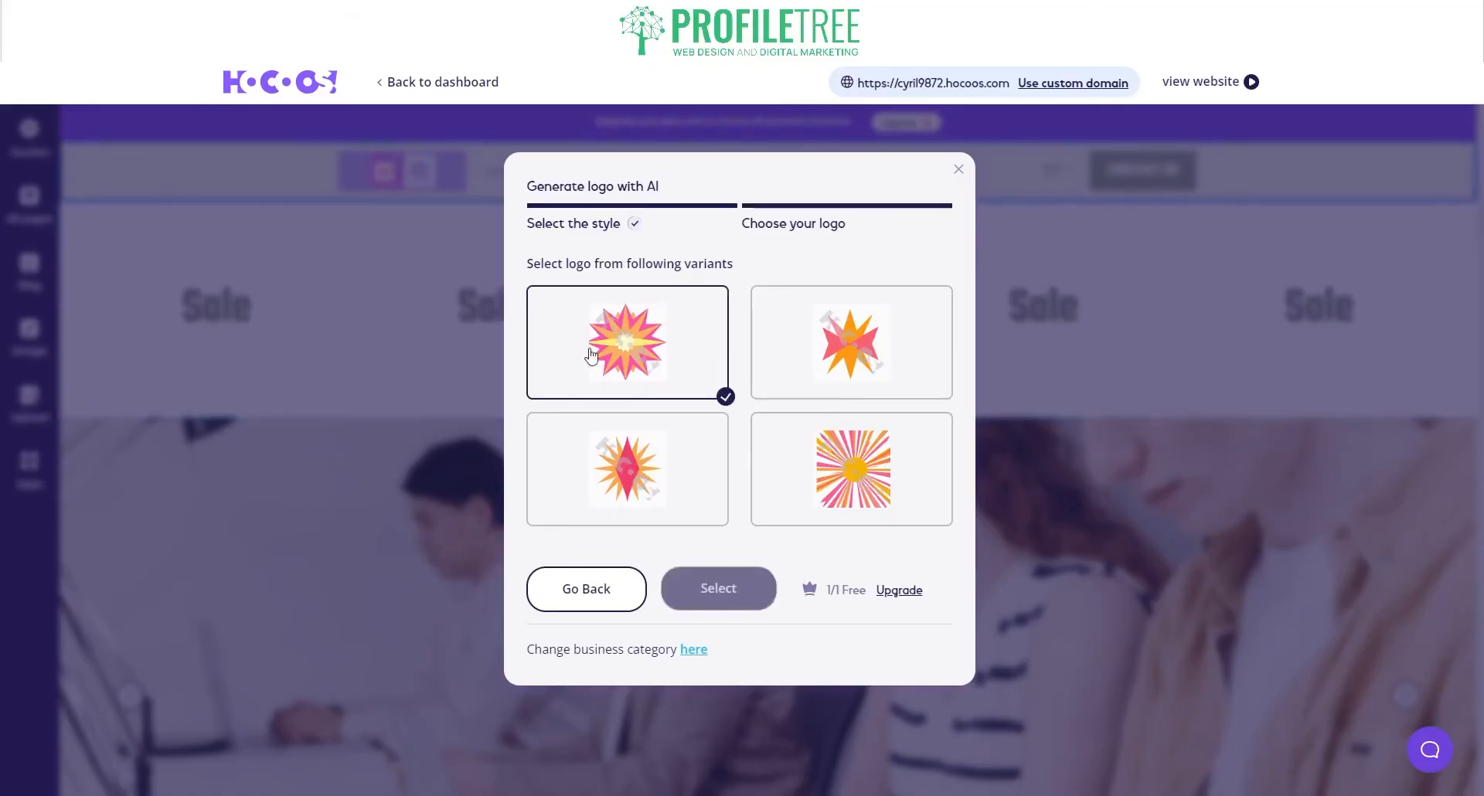
{"action": "left_click", "coordinate": [716, 589]}
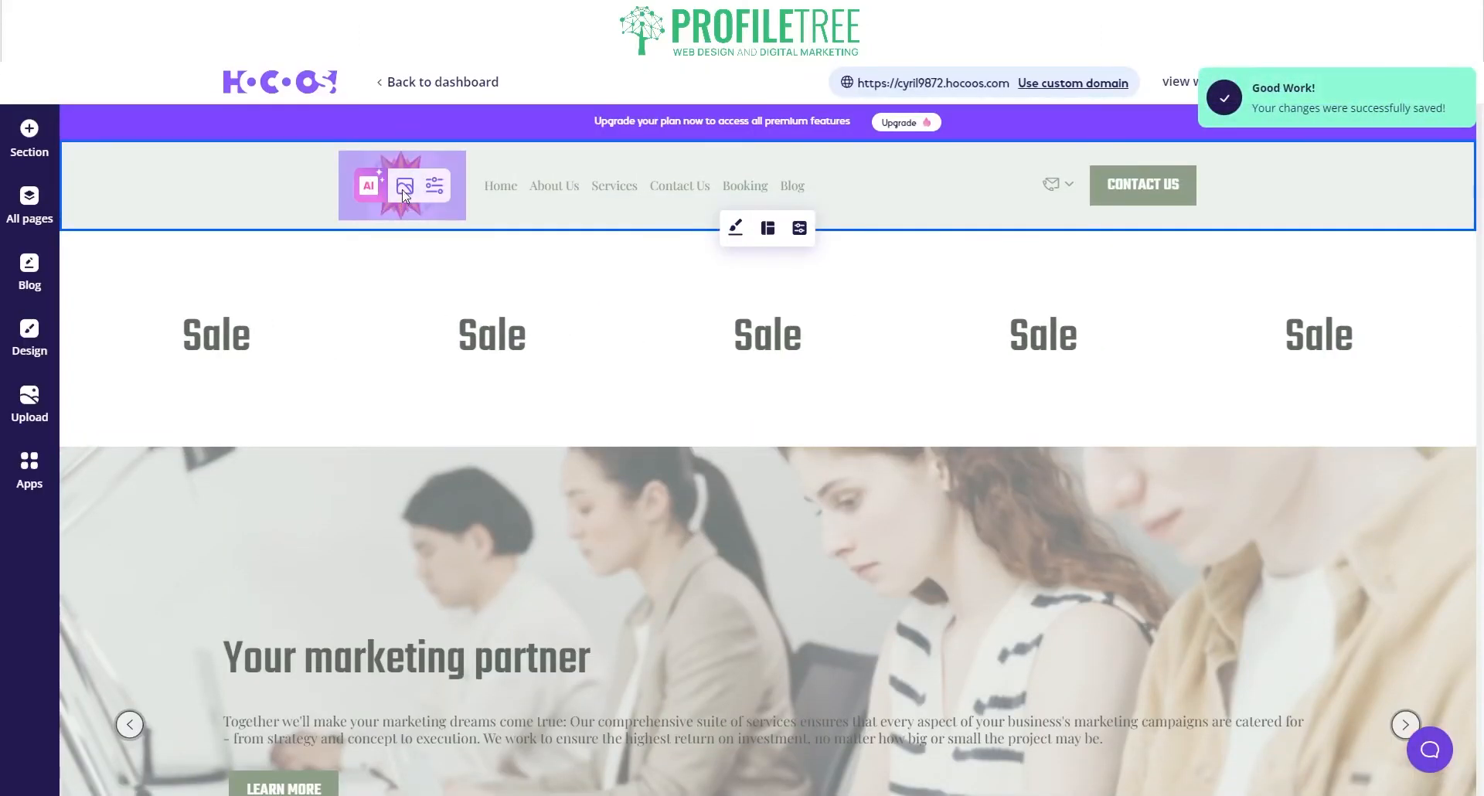
Step: Check the new logo in the header's My images library, then close it unchanged
{"action": "left_click", "coordinate": [403, 189]}
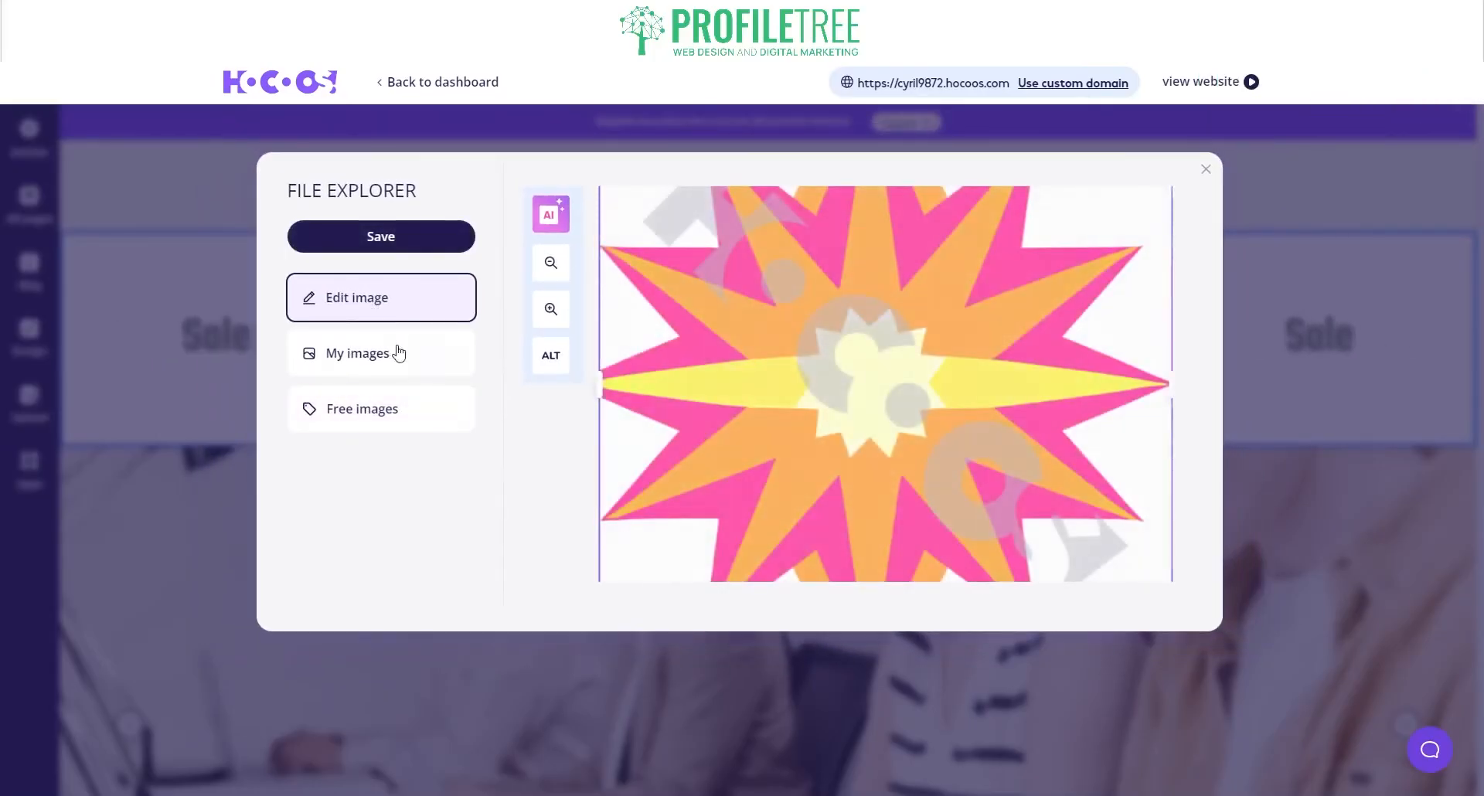
{"action": "left_click", "coordinate": [395, 346]}
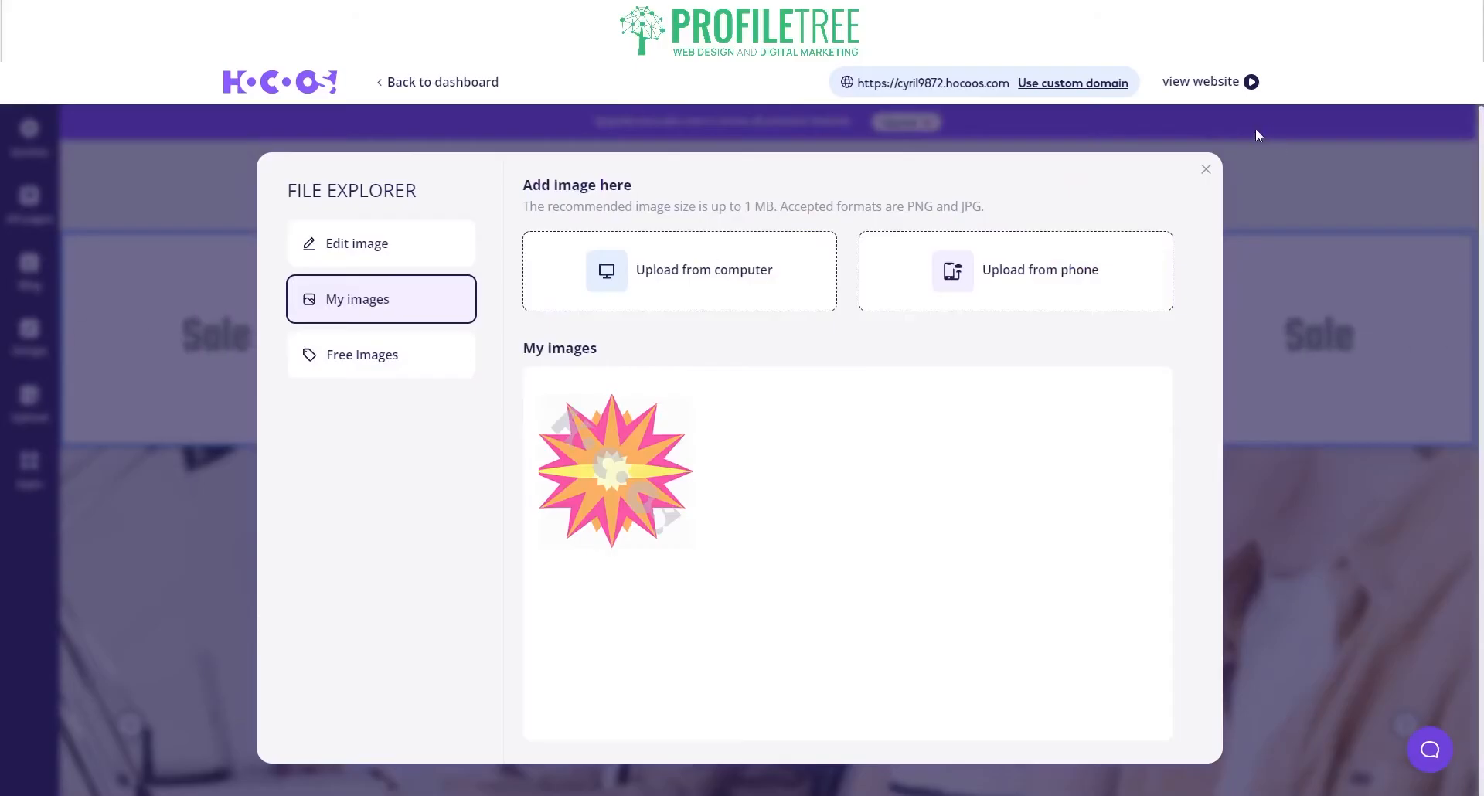
{"action": "left_click", "coordinate": [1207, 169]}
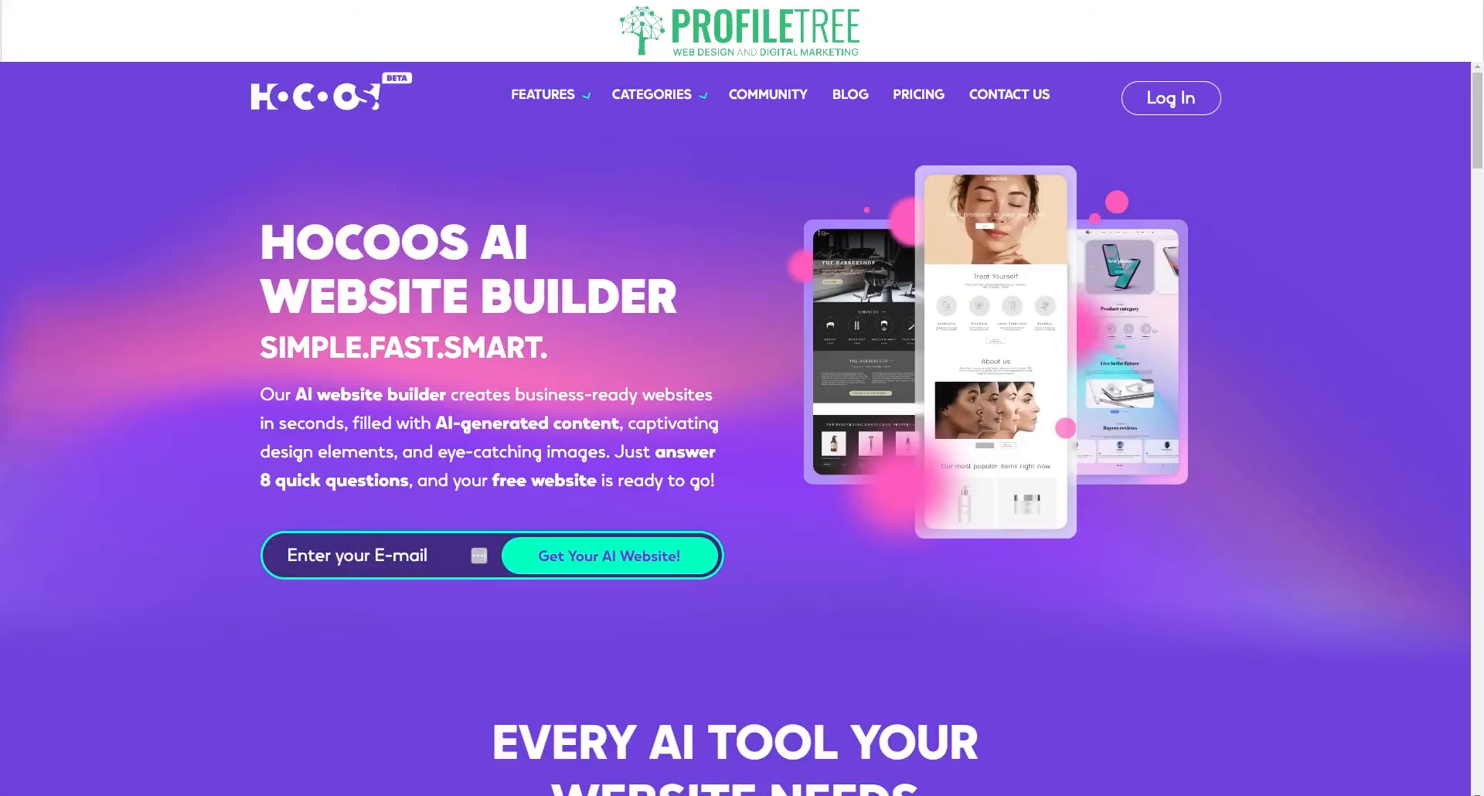
Step: Open the Beauty & Wellness page from the Categories menu
{"action": "mouse_move", "coordinate": [652, 95]}
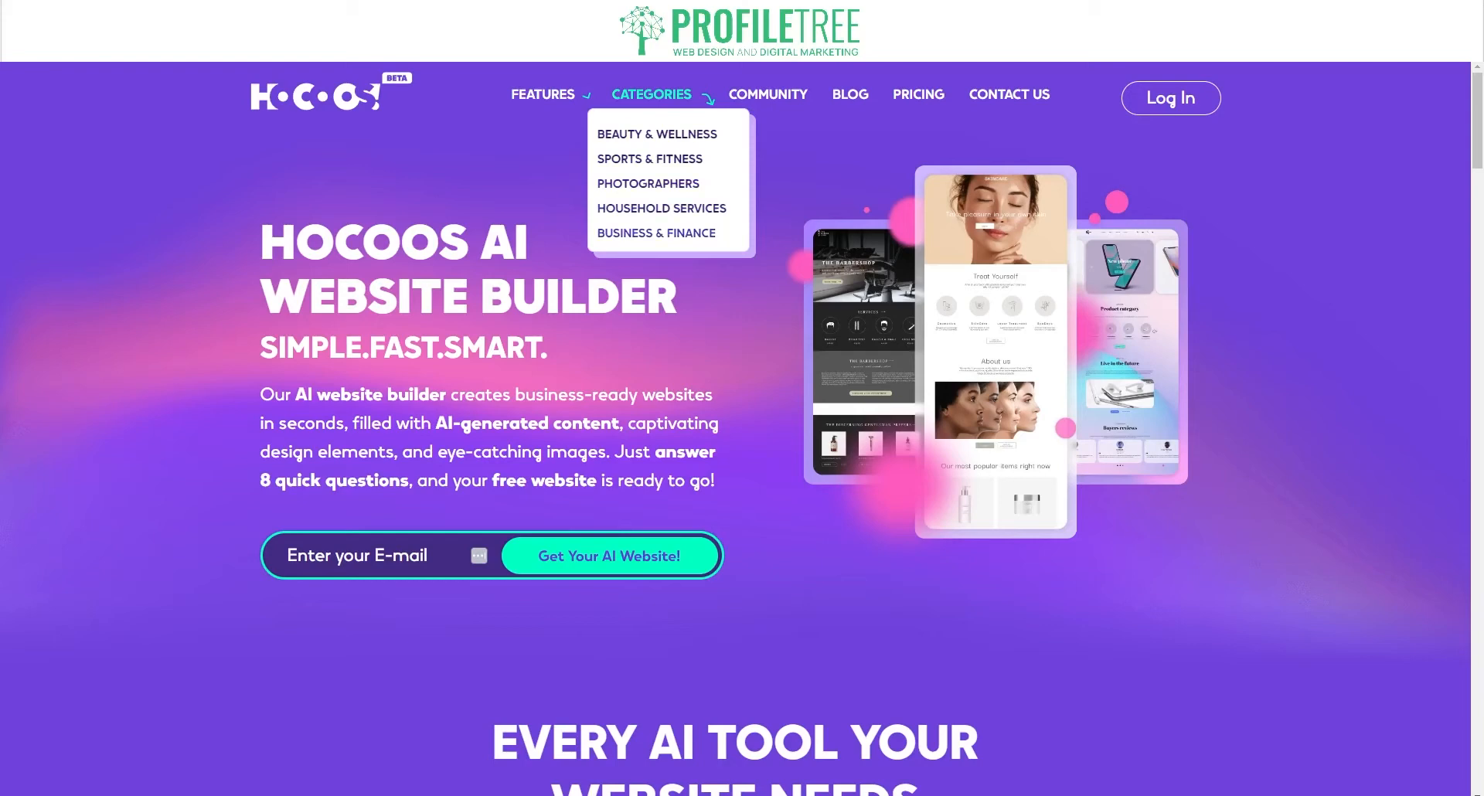
{"action": "left_click", "coordinate": [642, 136]}
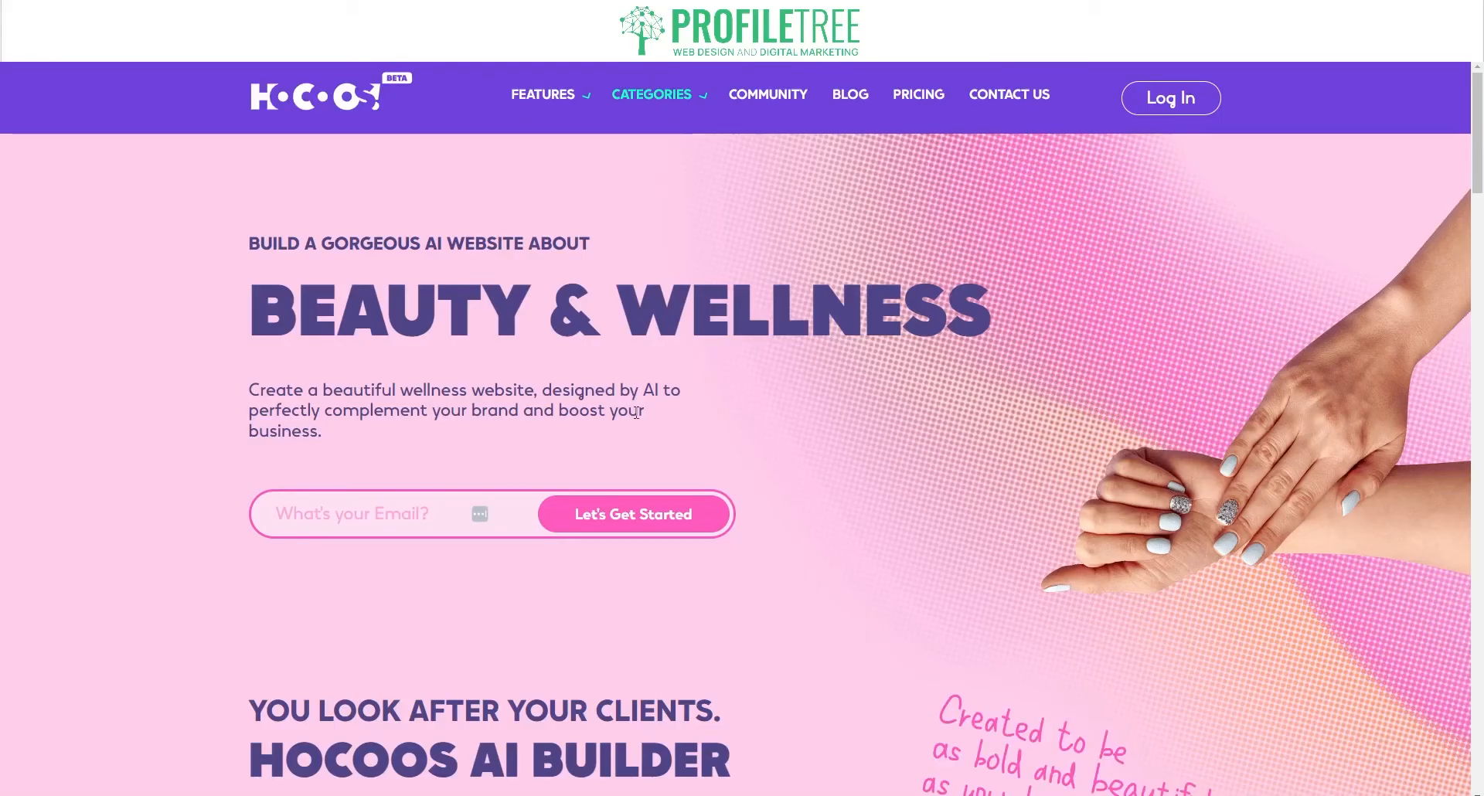
{"action": "scroll", "coordinate": [322, 495], "scroll_direction": "down", "scroll_amount": 10}
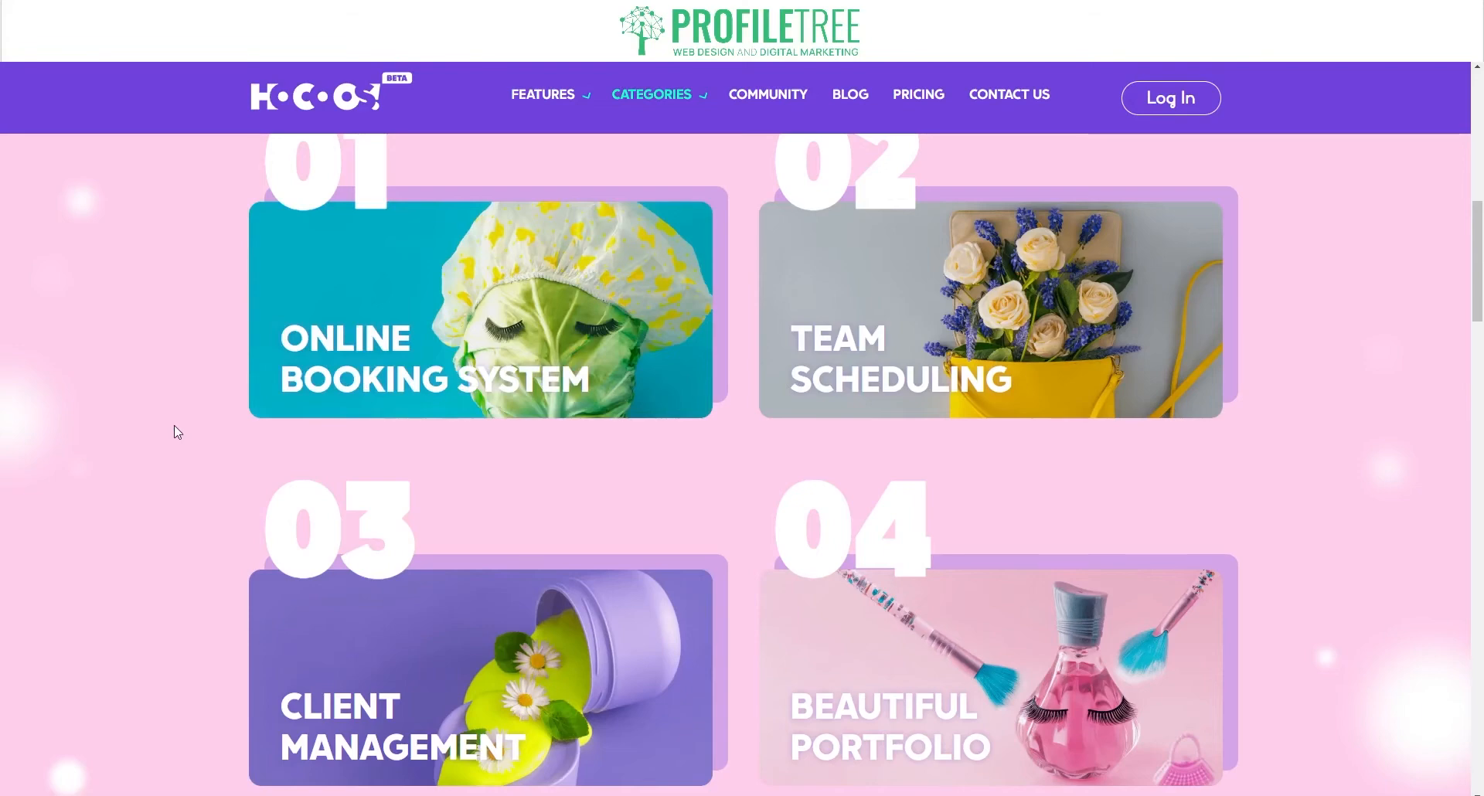
{"action": "mouse_move", "coordinate": [1042, 230]}
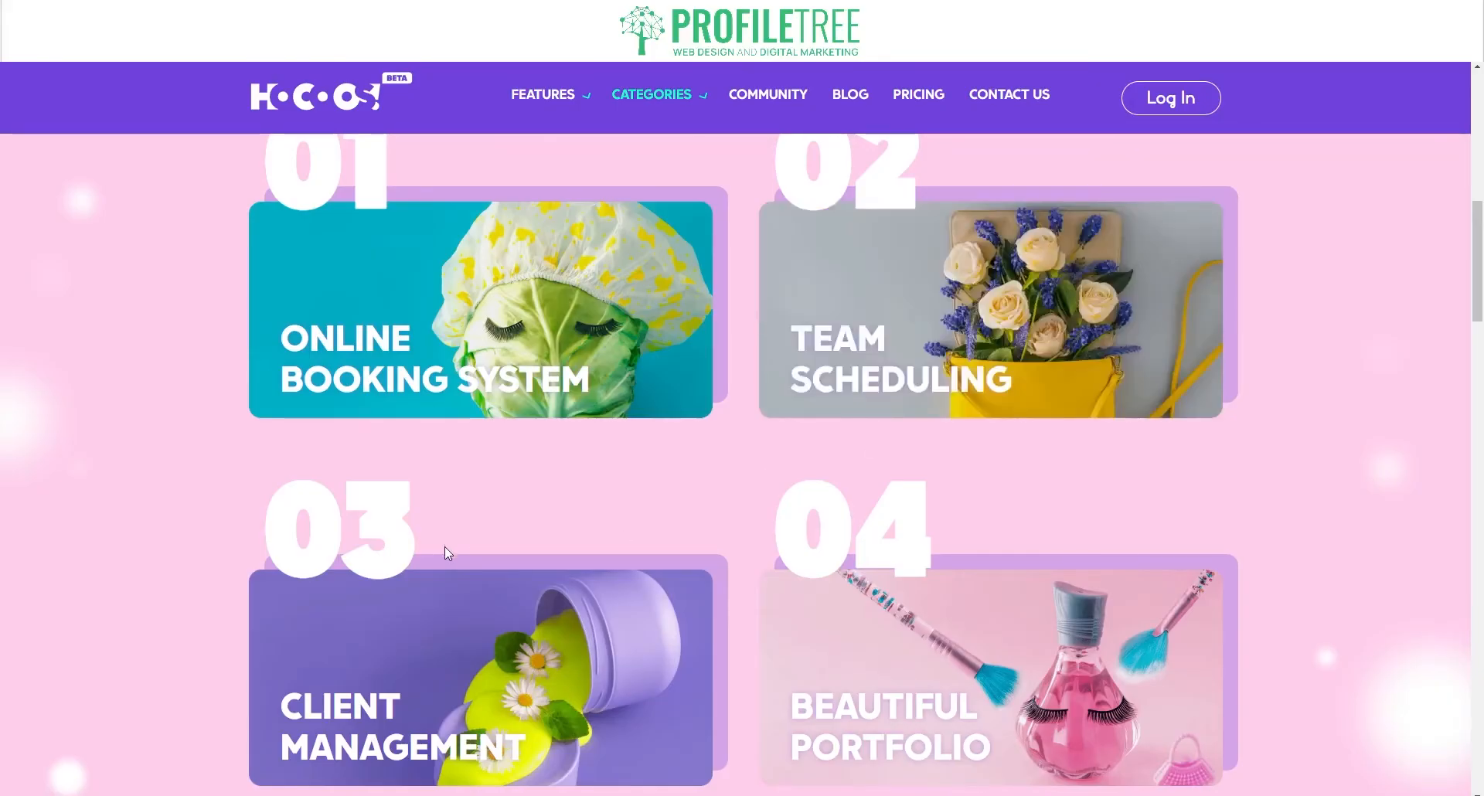
{"action": "mouse_move", "coordinate": [486, 635]}
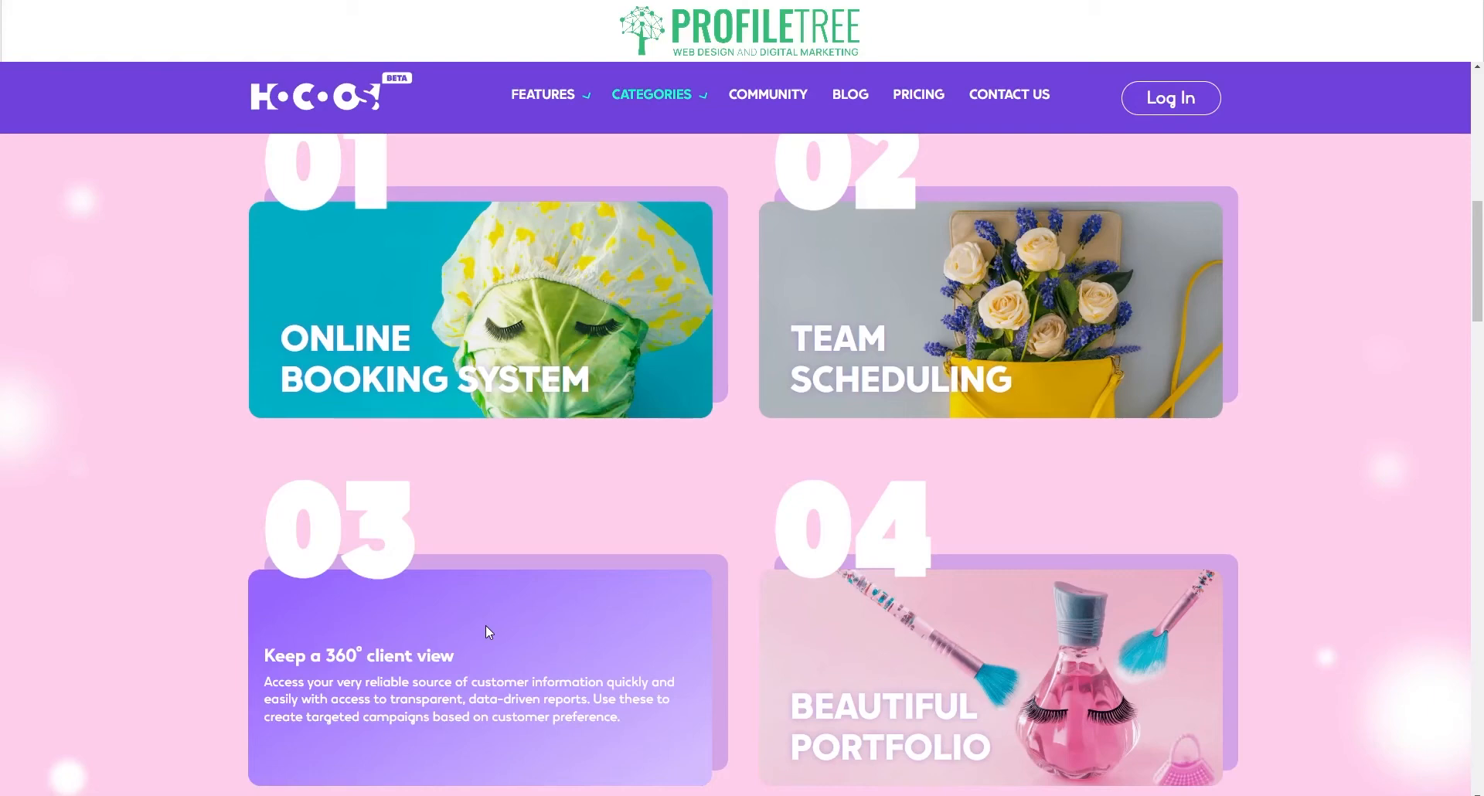
{"action": "scroll", "coordinate": [1005, 512], "scroll_direction": "down", "scroll_amount": 3}
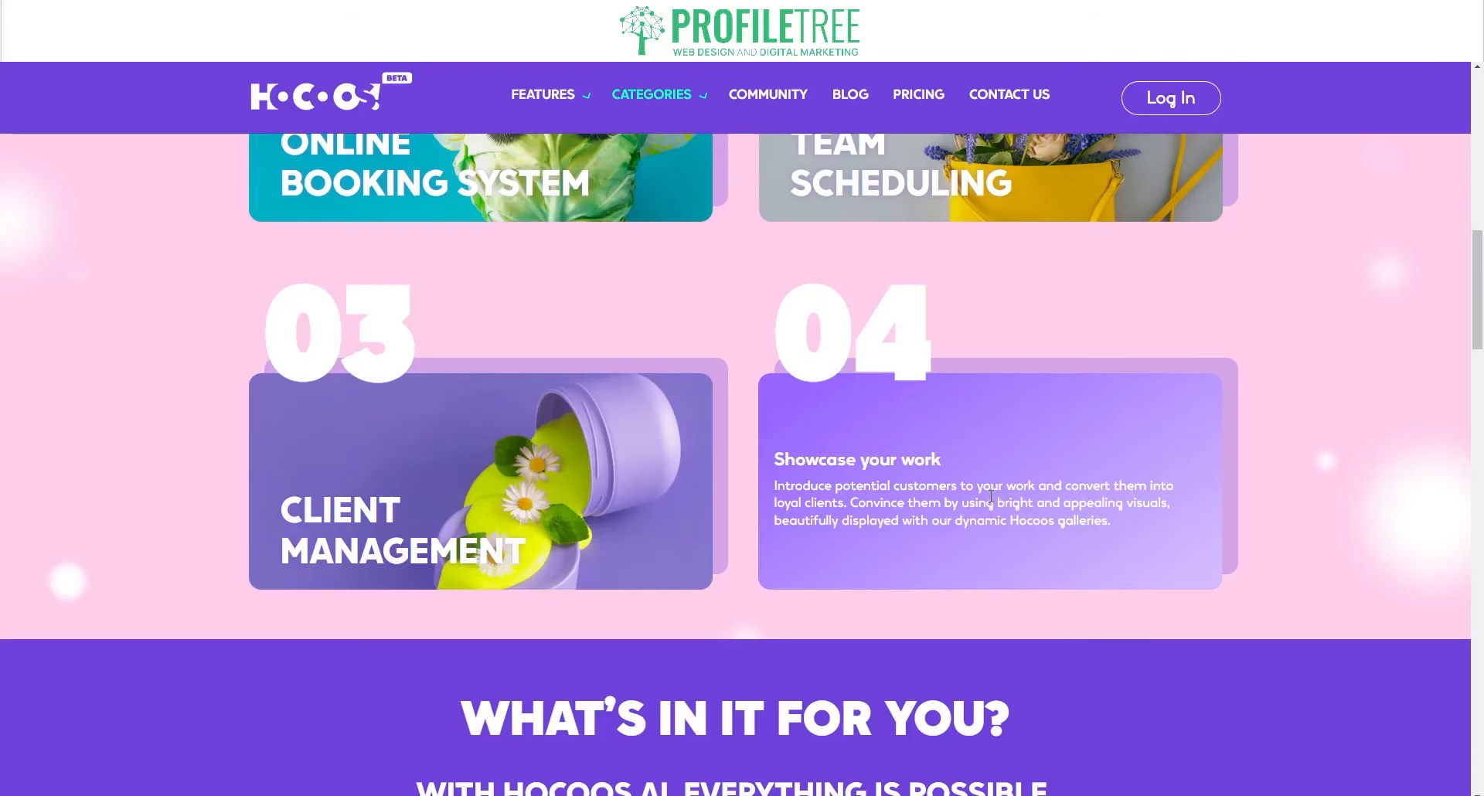
{"action": "scroll", "coordinate": [1413, 424], "scroll_direction": "up", "scroll_amount": 10}
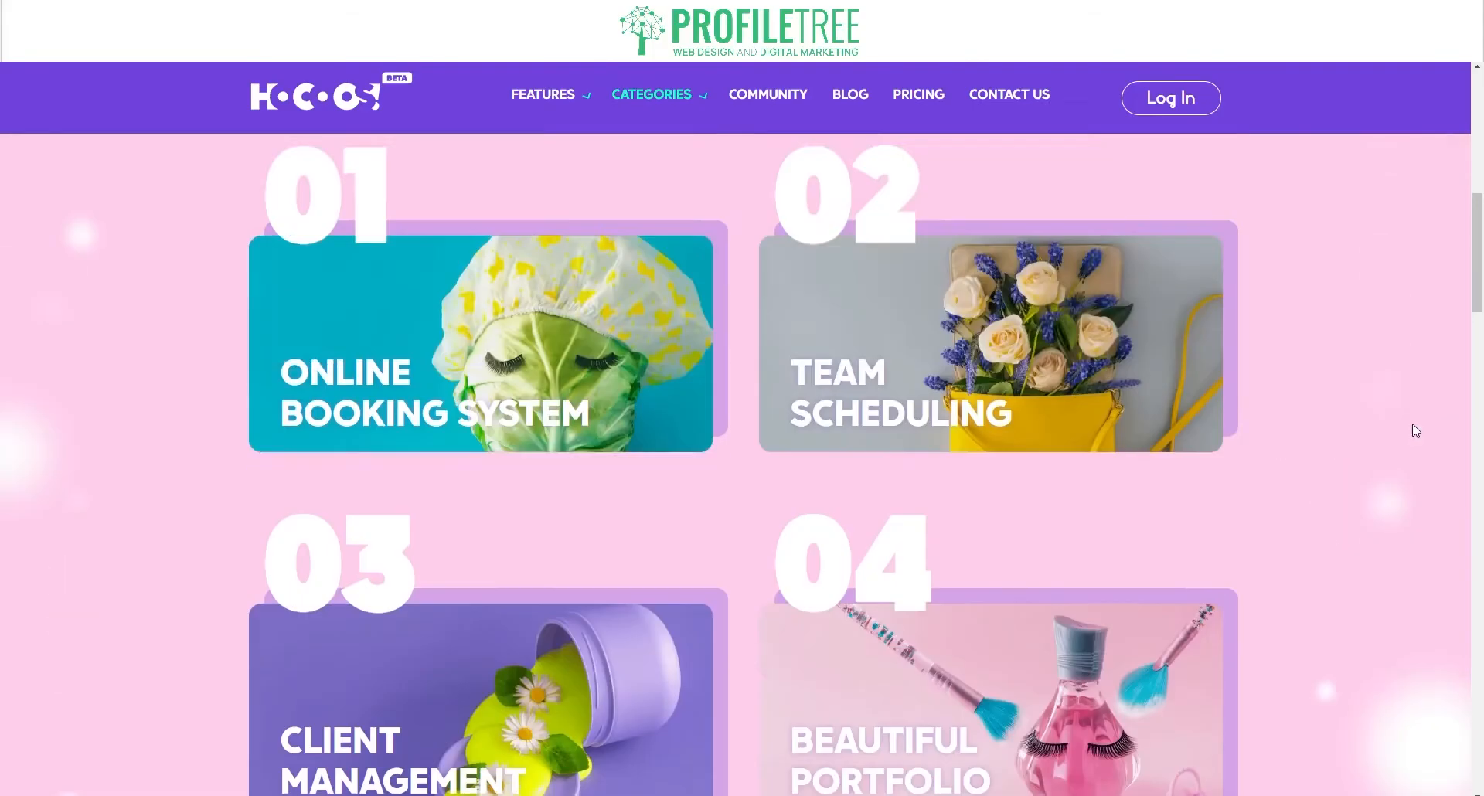
{"action": "scroll", "coordinate": [1412, 424], "scroll_direction": "up", "scroll_amount": 1}
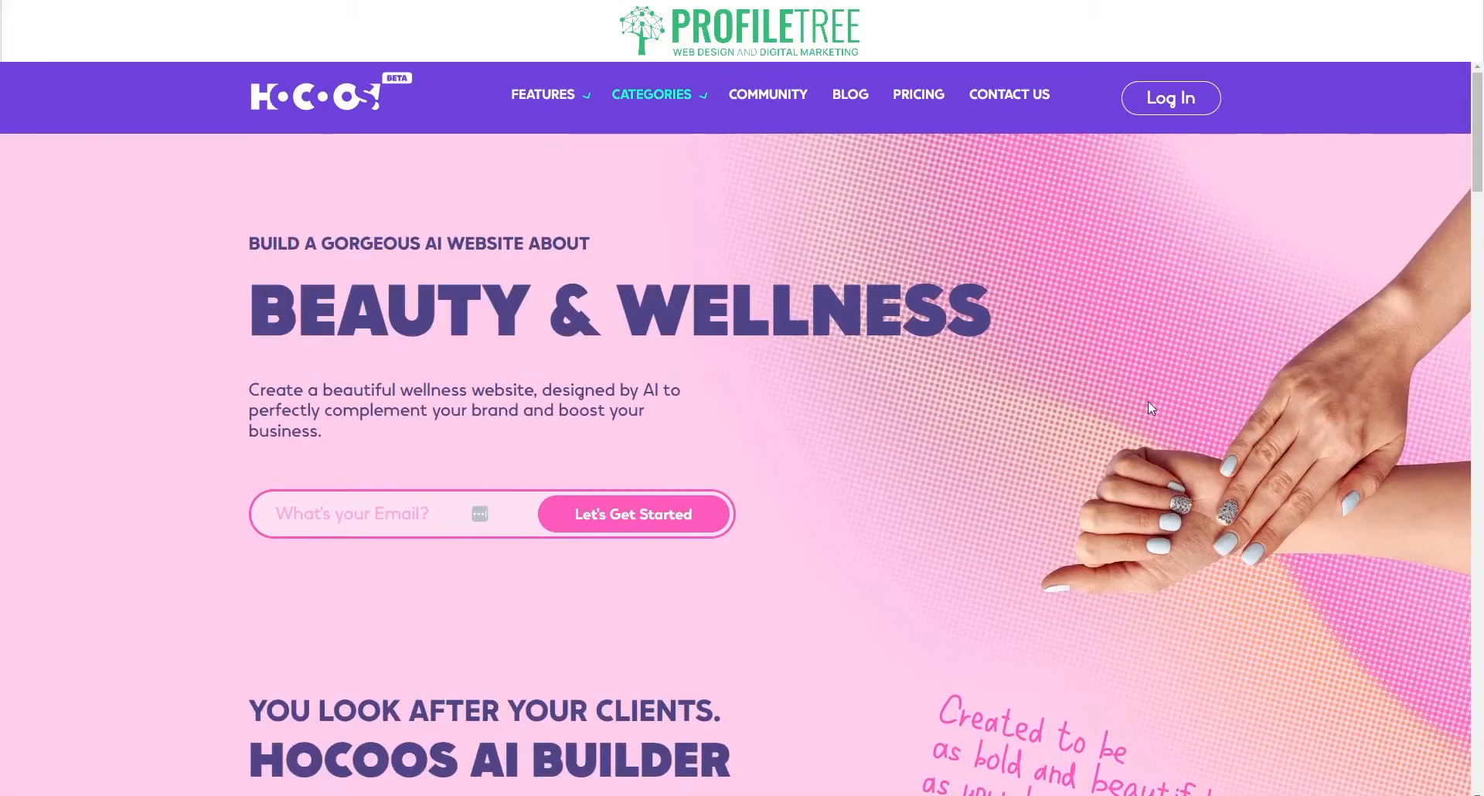
{"action": "mouse_move", "coordinate": [632, 104]}
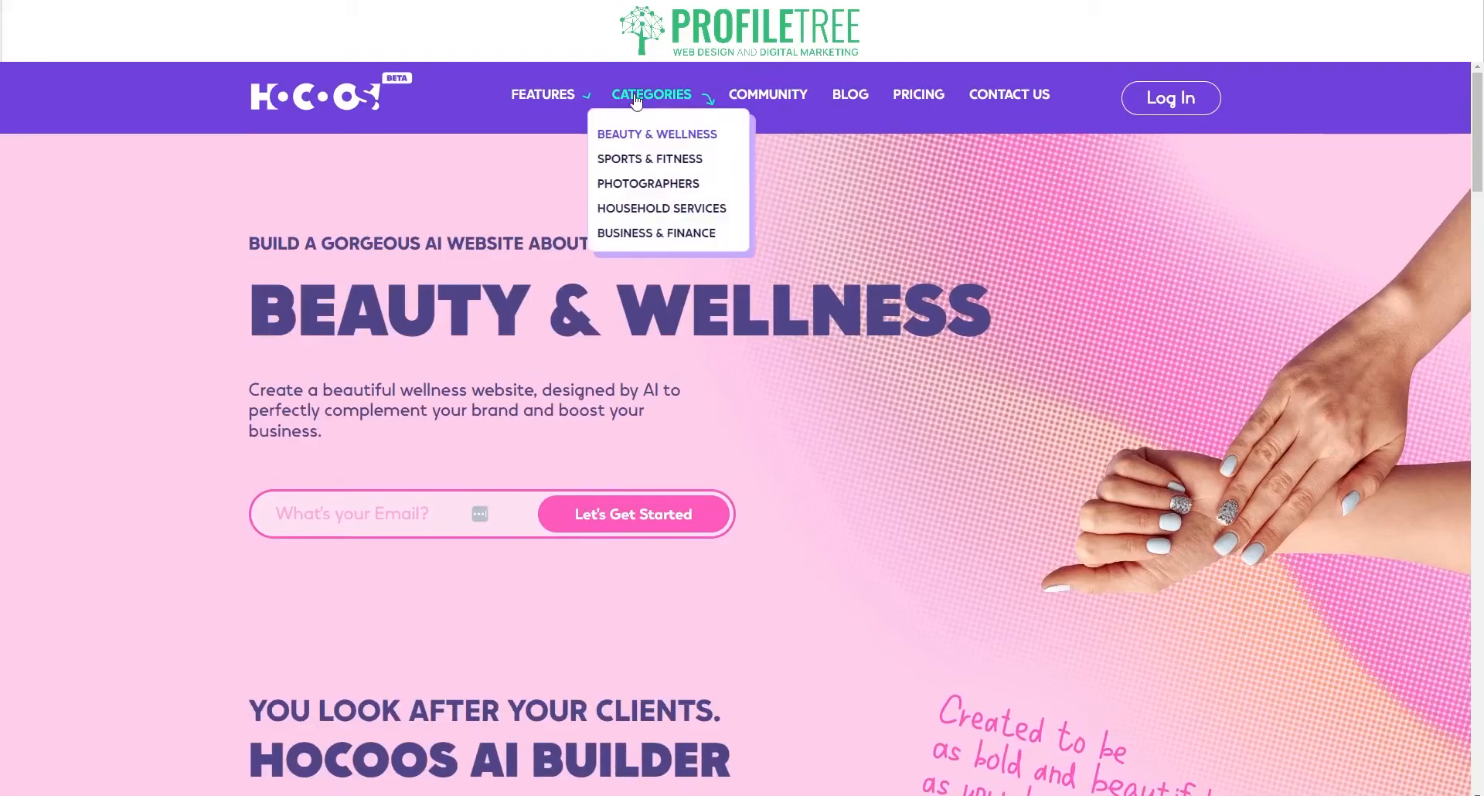
Step: Browse the Sports & Fitness category page and its feature cards
{"action": "left_click", "coordinate": [638, 163]}
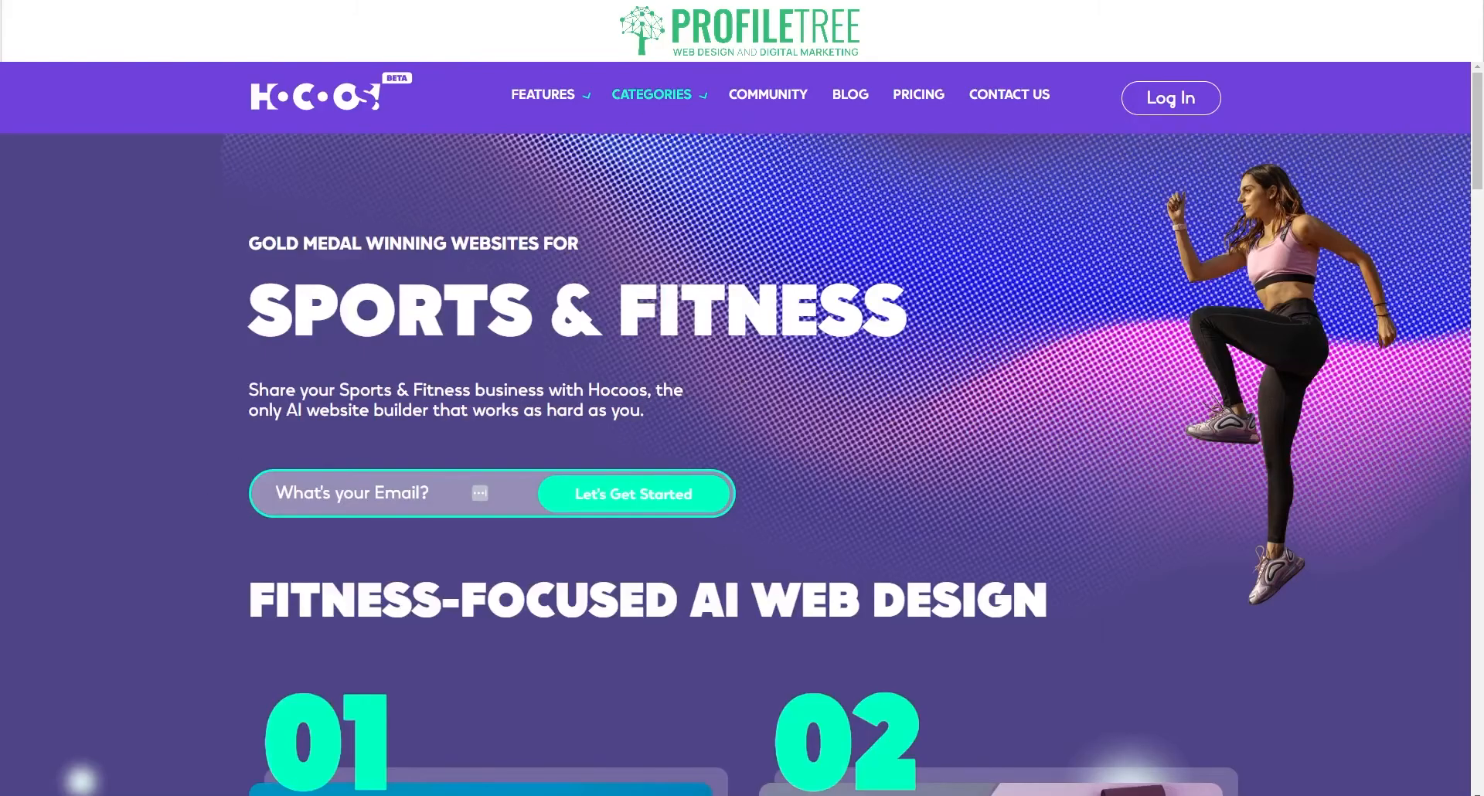
{"action": "scroll", "coordinate": [197, 507], "scroll_direction": "down", "scroll_amount": 2}
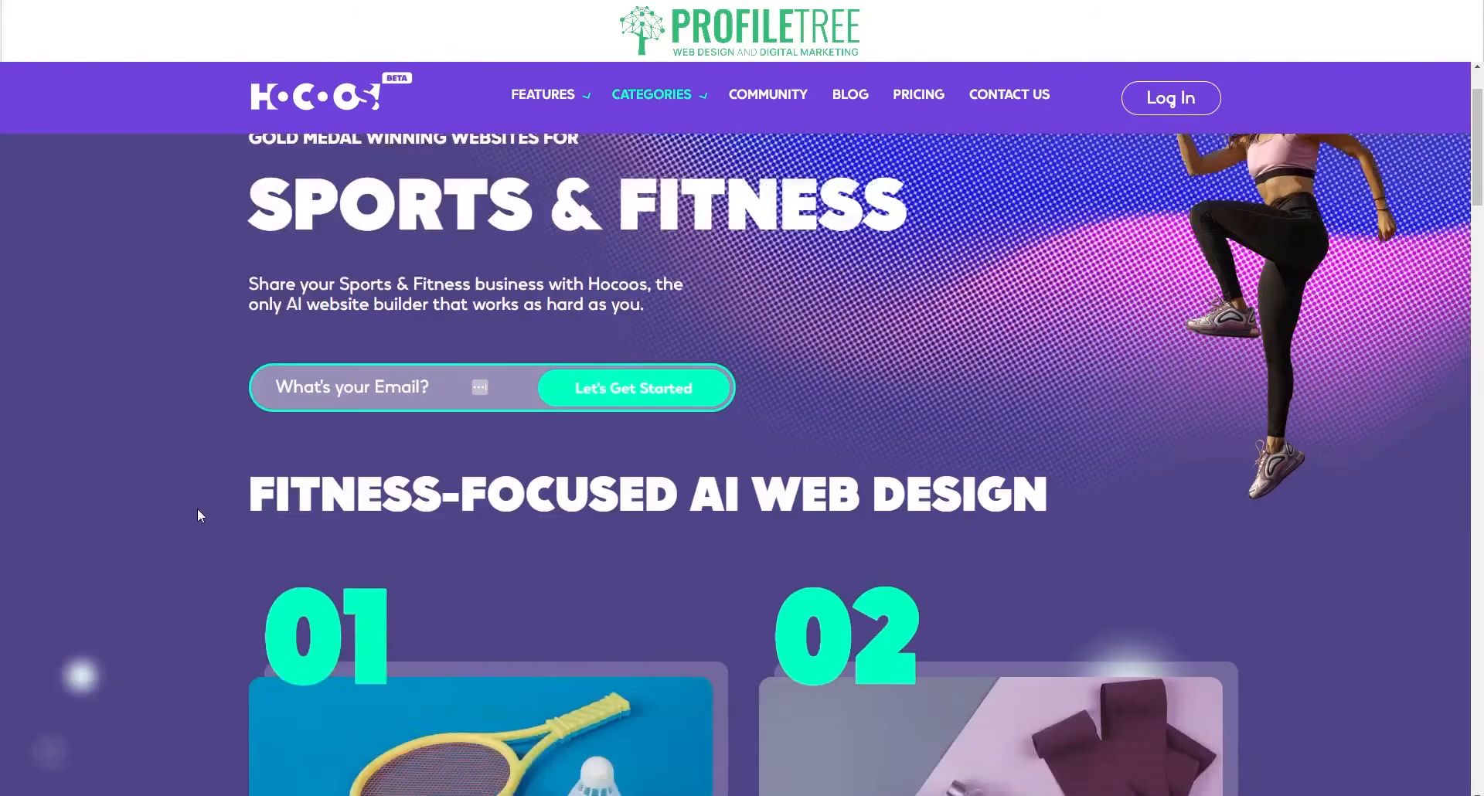
{"action": "scroll", "coordinate": [197, 508], "scroll_direction": "down", "scroll_amount": 3}
{"action": "mouse_move", "coordinate": [391, 501]}
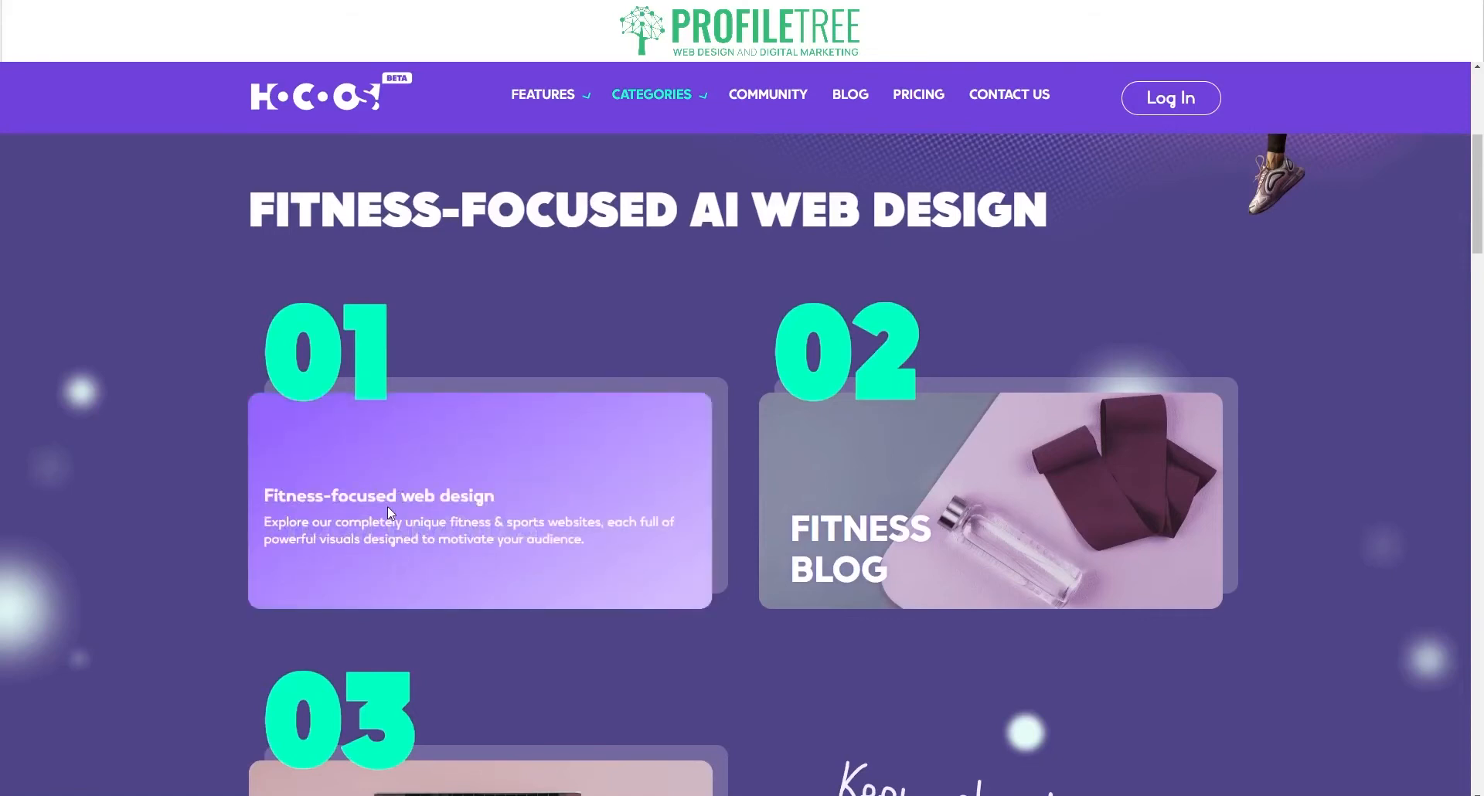
{"action": "mouse_move", "coordinate": [903, 552]}
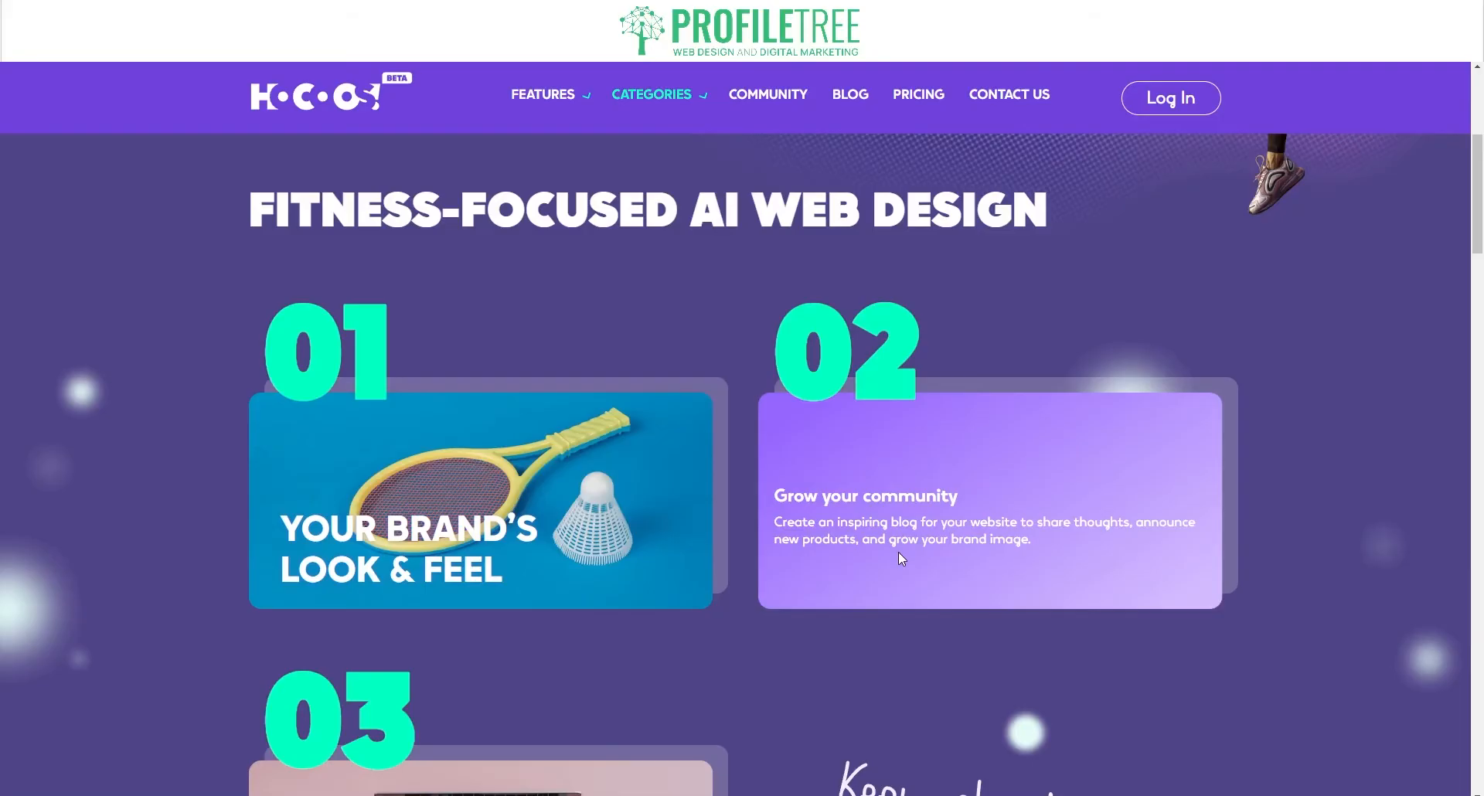
{"action": "mouse_move", "coordinate": [652, 100]}
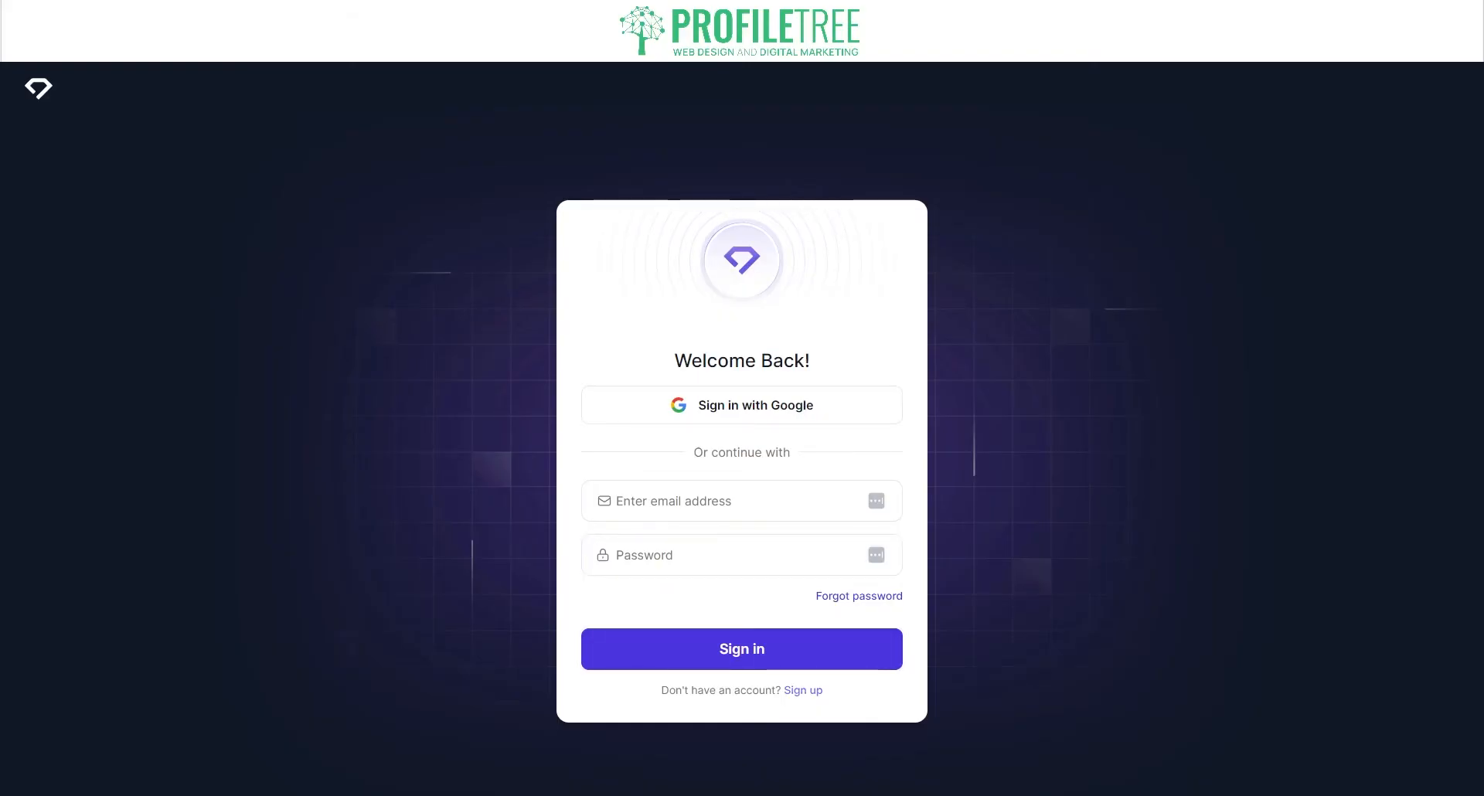
Step: Sign up, start a new website, and search 'Dig' to set the business type to Digital Marketing
{"action": "left_click", "coordinate": [801, 691]}
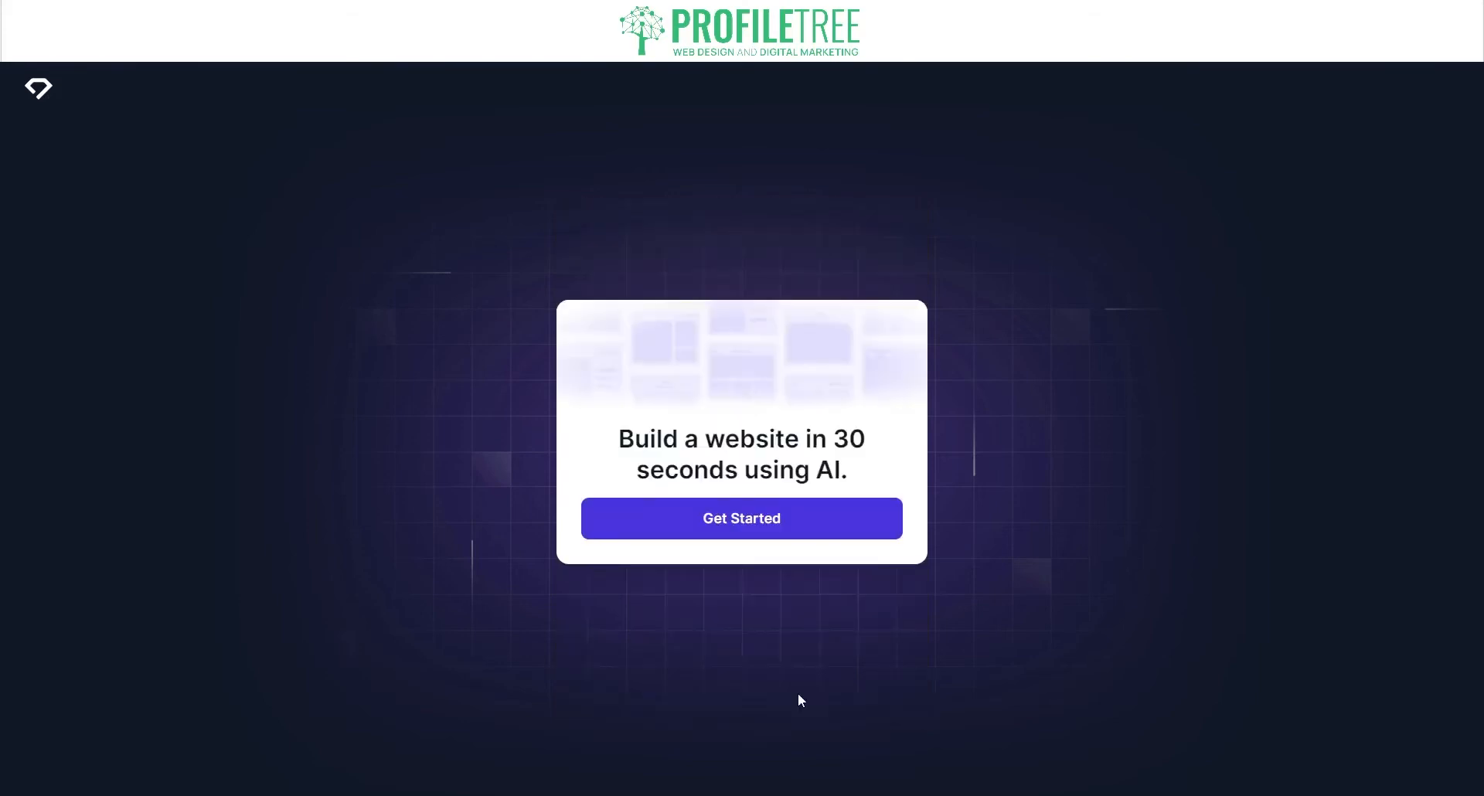
{"action": "left_click", "coordinate": [718, 539]}
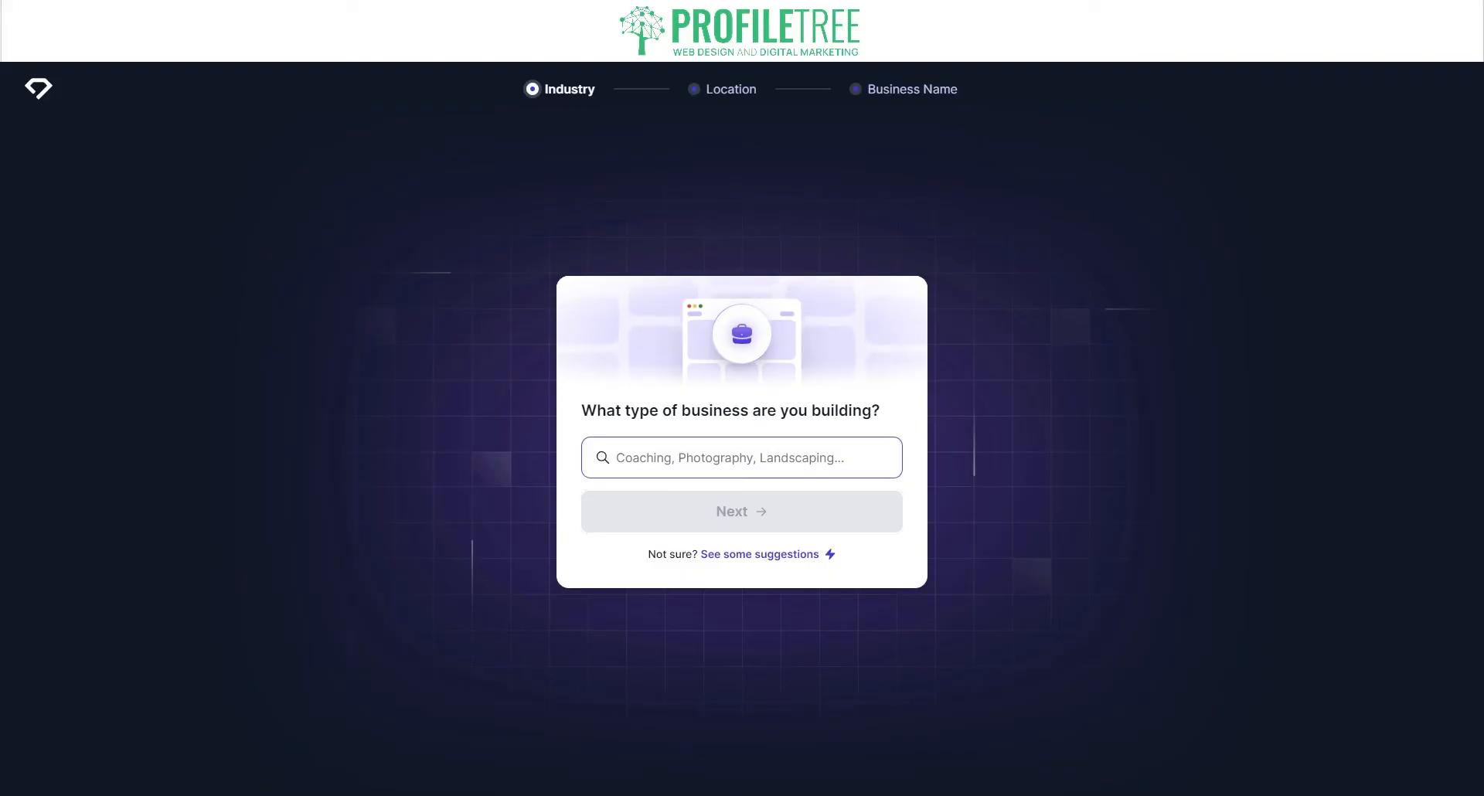
{"action": "left_click", "coordinate": [669, 457]}
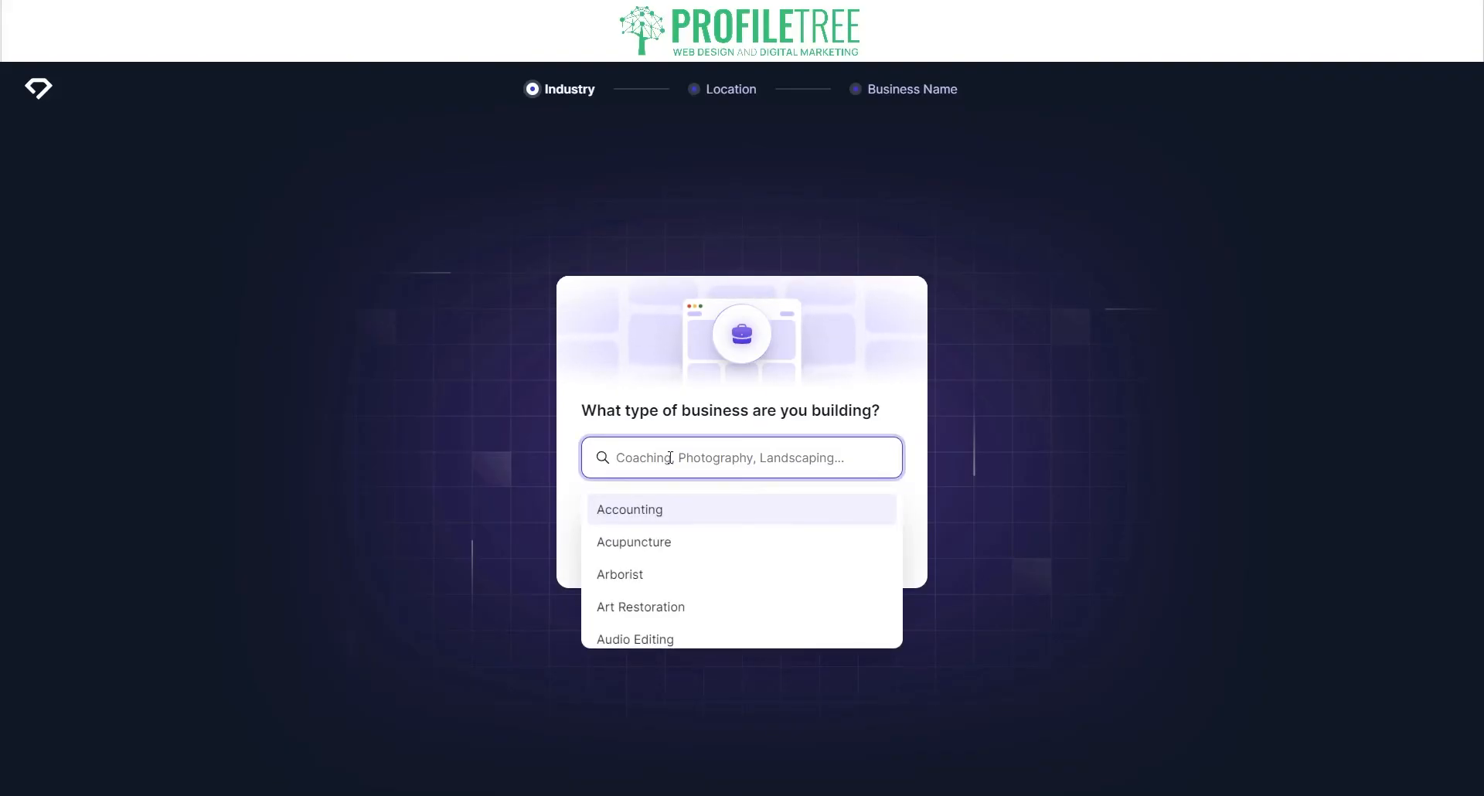
{"action": "type", "text": "Co"}
{"action": "key", "text": "BackSpace"}
{"action": "key", "text": "BackSpace"}
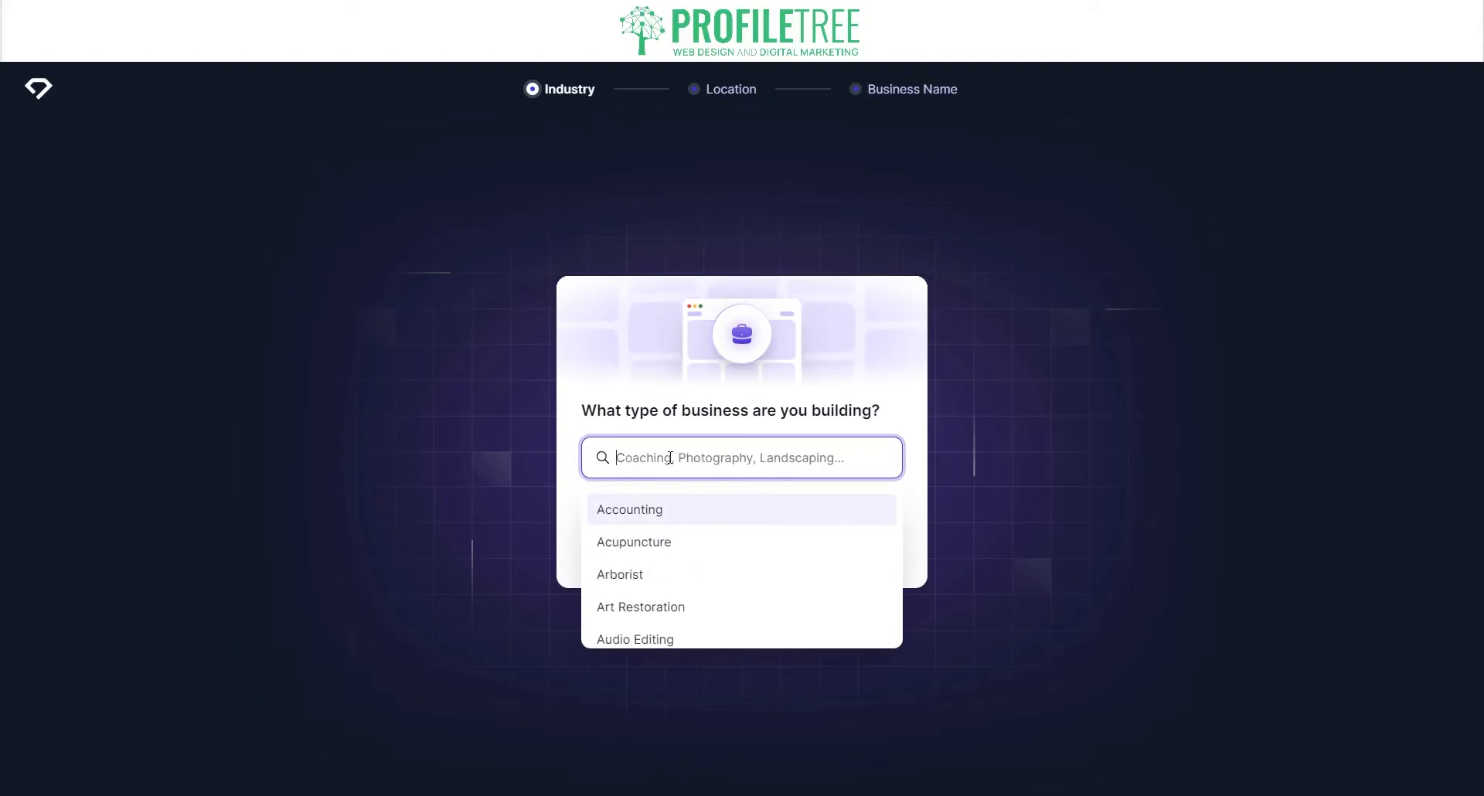
{"action": "type", "text": "Marketing"}
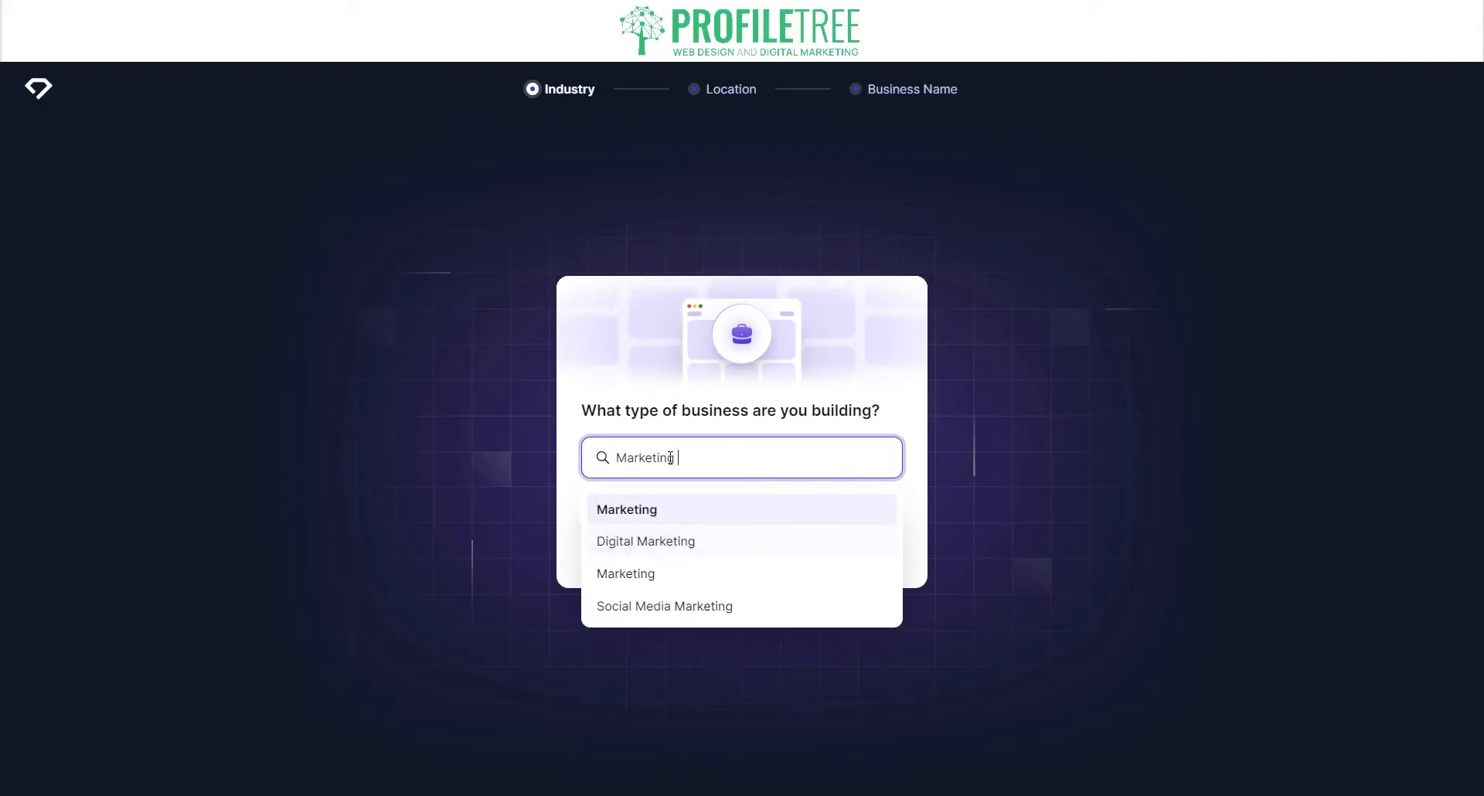
{"action": "key", "text": "Return"}
{"action": "key", "text": "ctrl+a"}
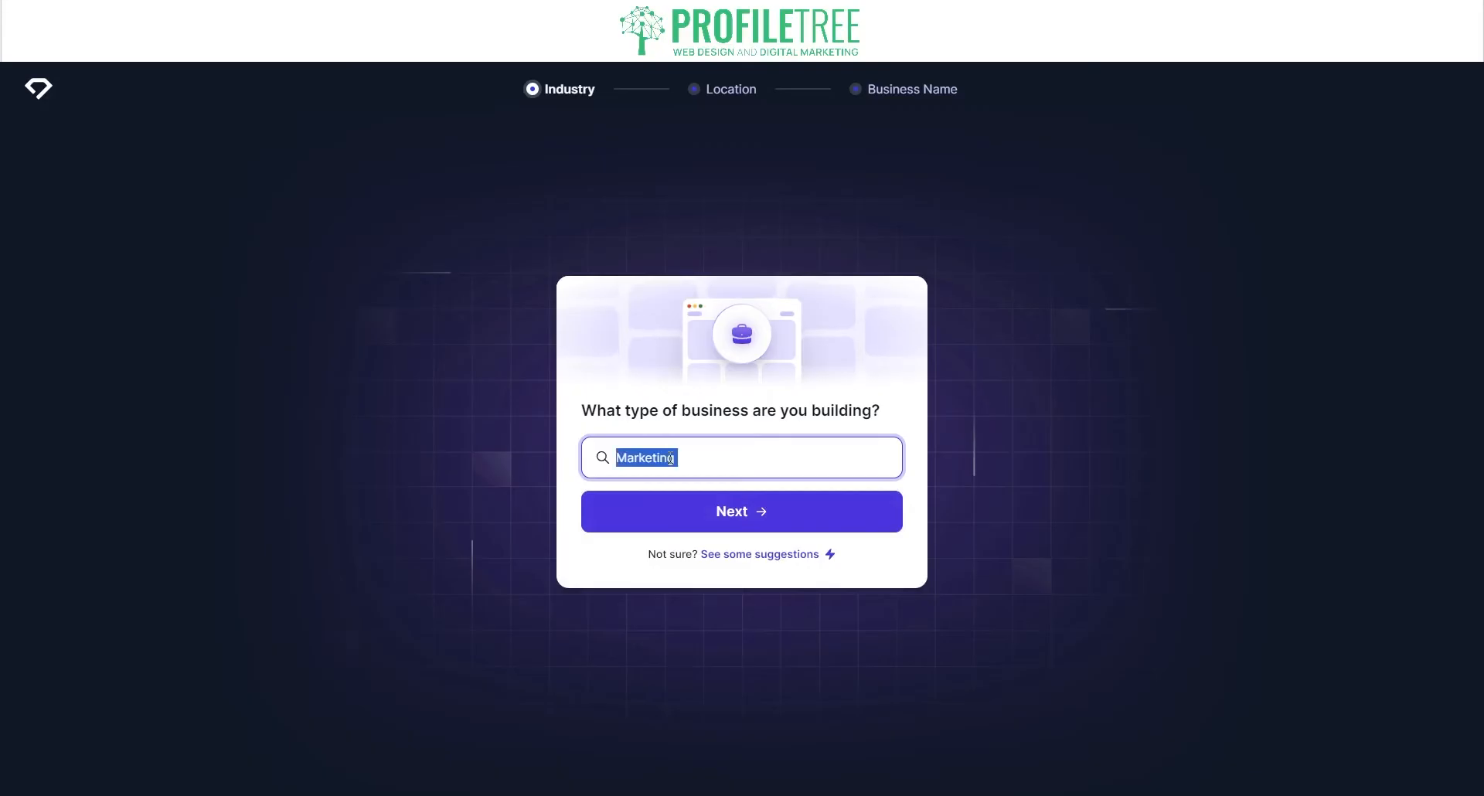
{"action": "key", "text": "BackSpace"}
{"action": "type", "text": "Dig"}
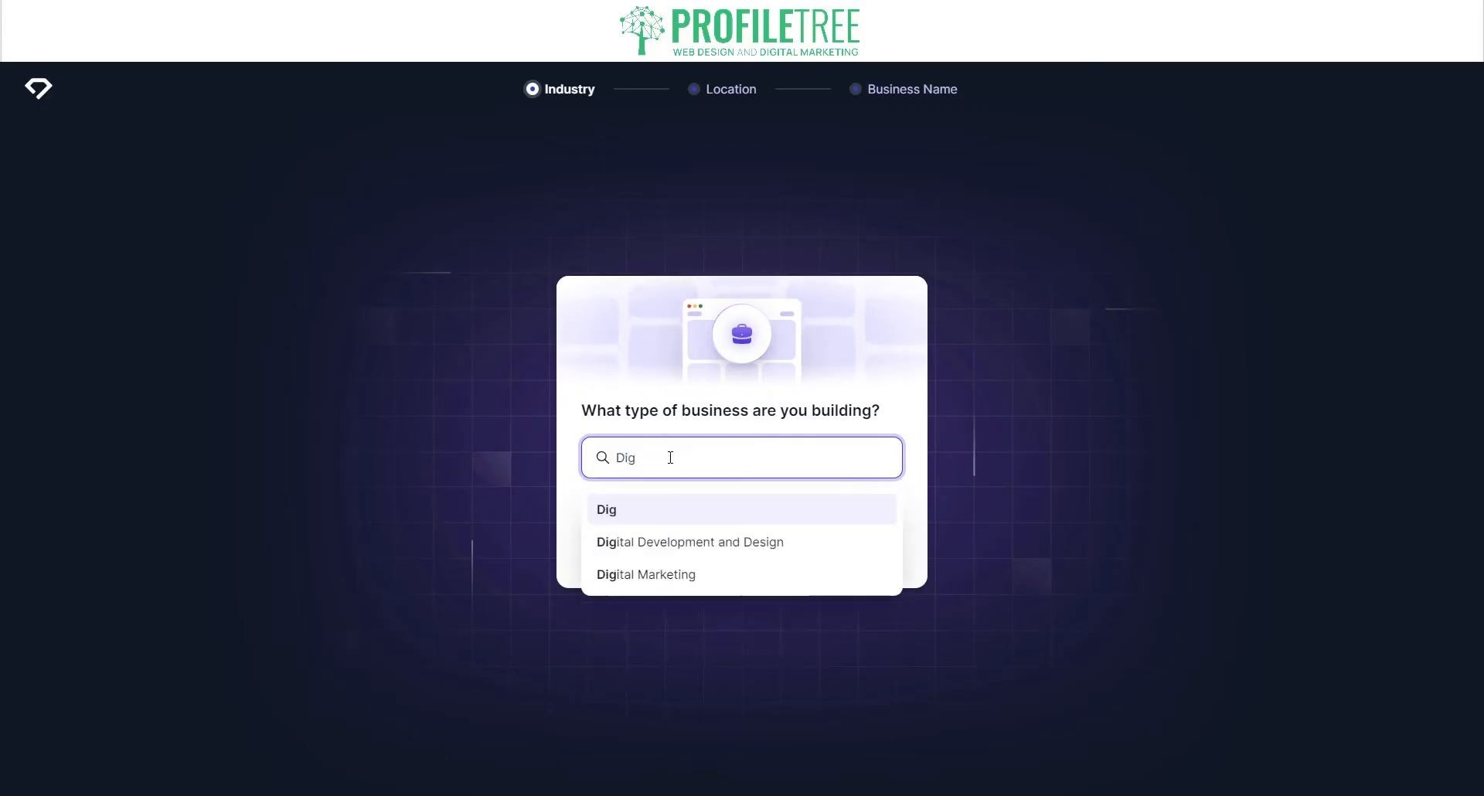
{"action": "left_click", "coordinate": [662, 575]}
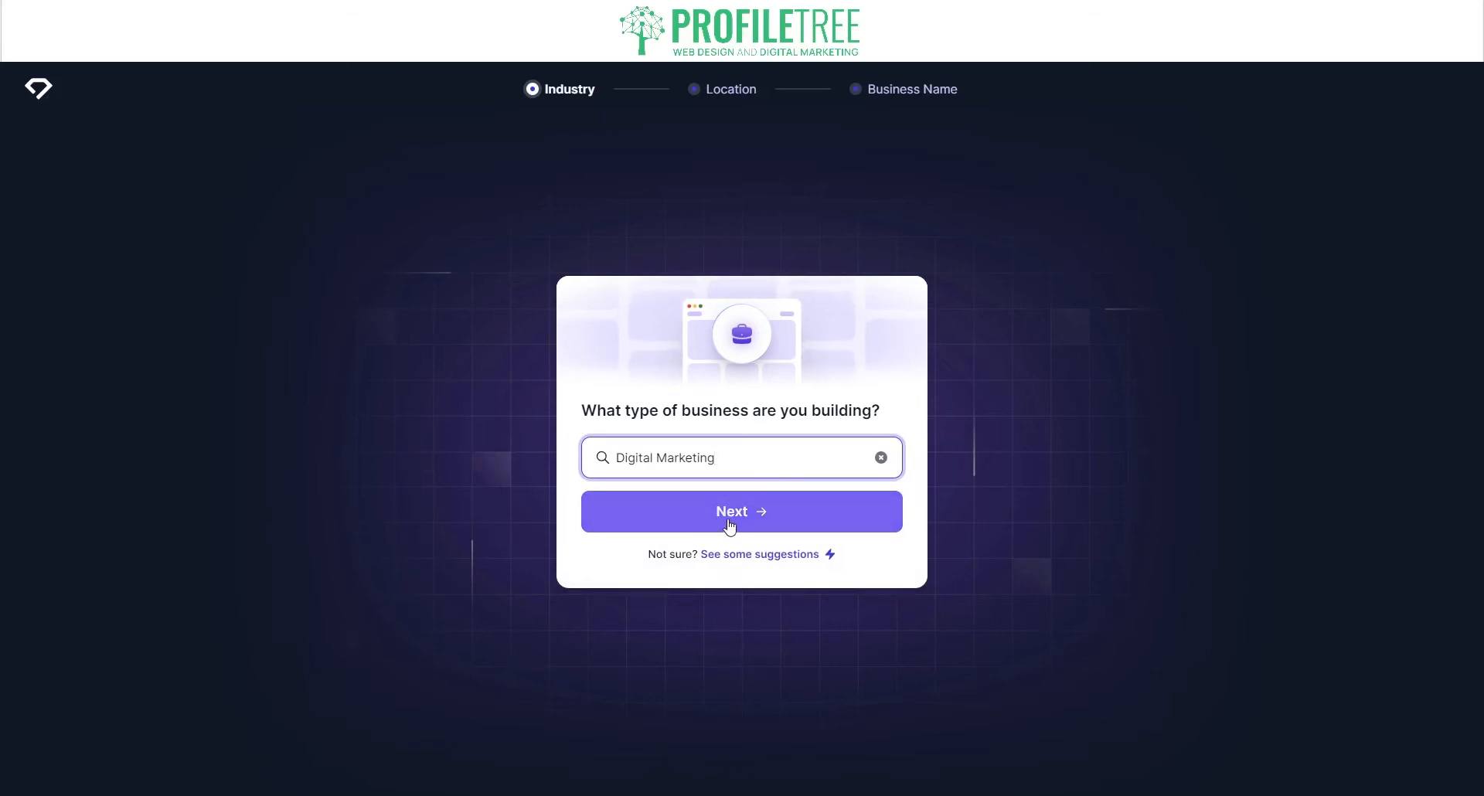
Step: Regenerate business suggestions until Digital Marketing appears, then choose it
{"action": "left_click", "coordinate": [731, 557]}
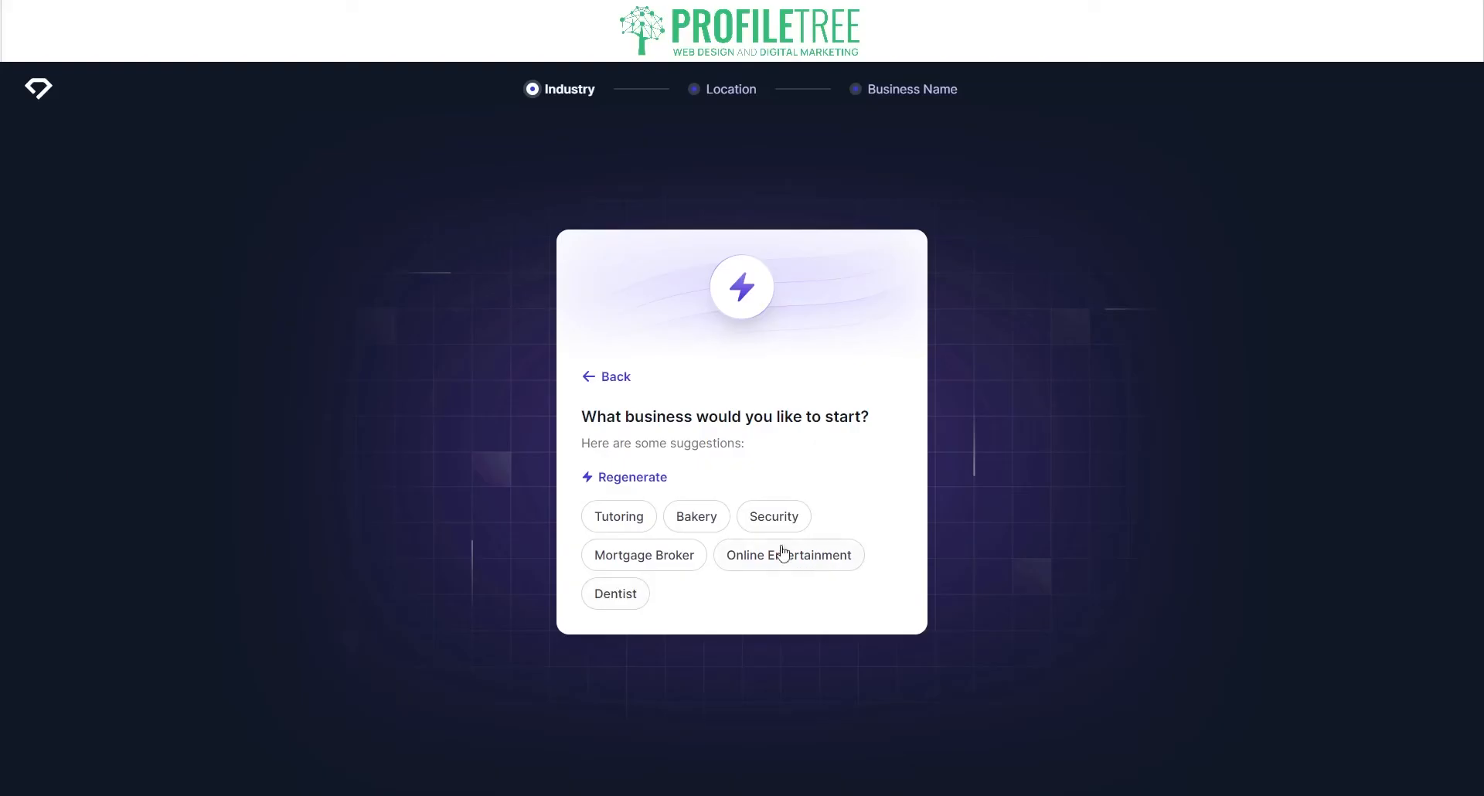
{"action": "left_click", "coordinate": [618, 477]}
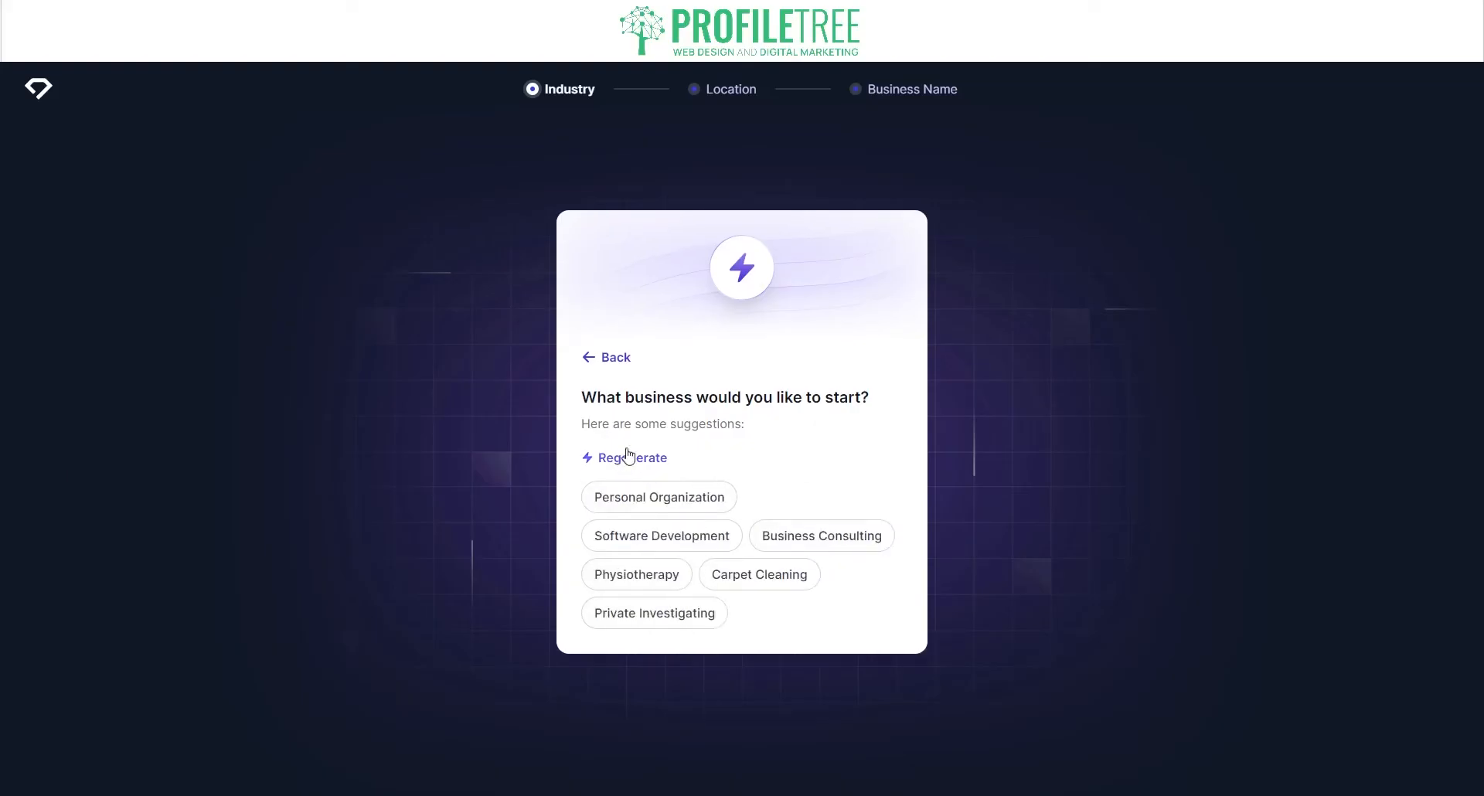
{"action": "left_click", "coordinate": [629, 458]}
{"action": "left_click", "coordinate": [623, 477]}
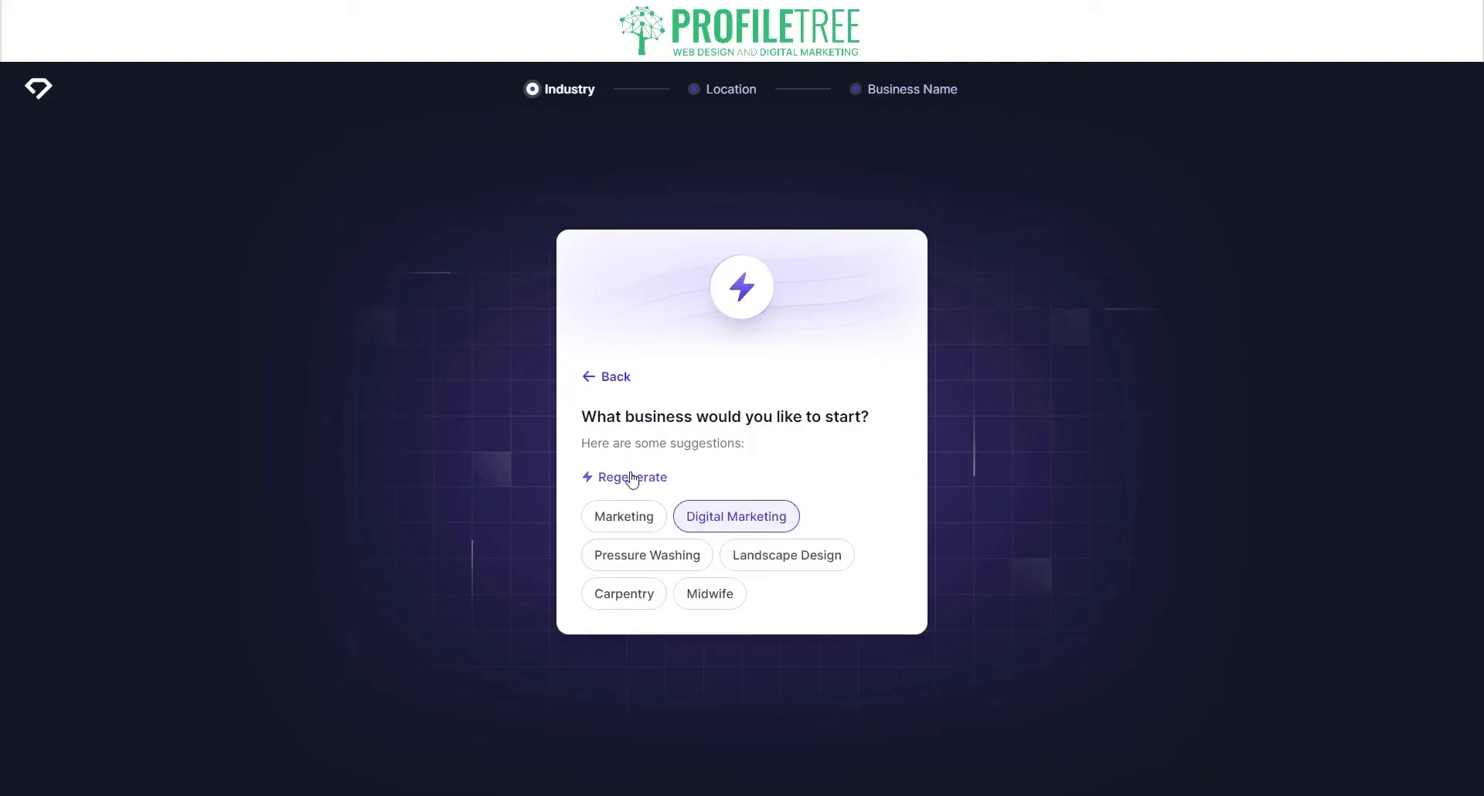
{"action": "left_click", "coordinate": [719, 532]}
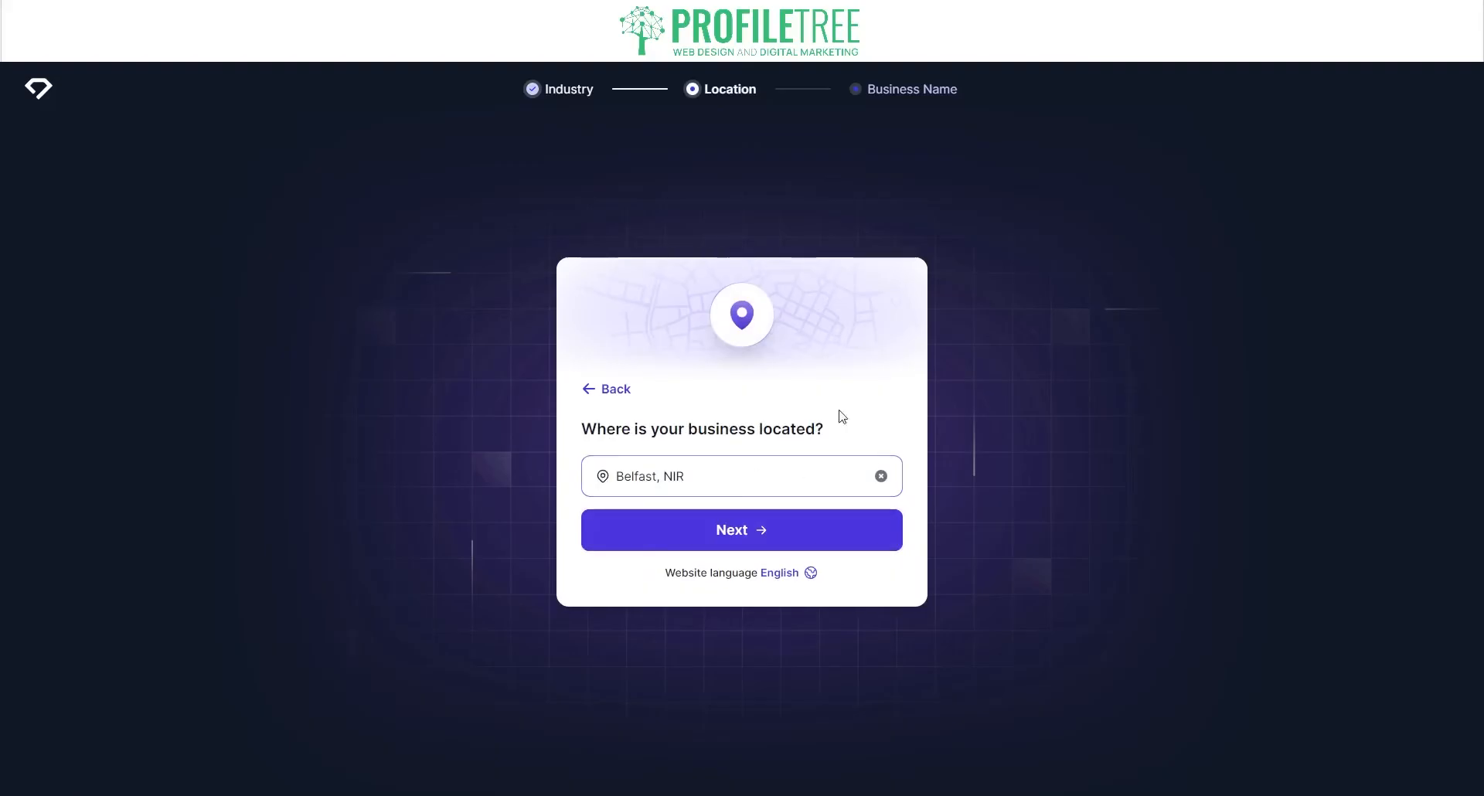
Step: Keep Belfast as the location, name the business ProfileTree, and generate the website
{"action": "left_click", "coordinate": [778, 541]}
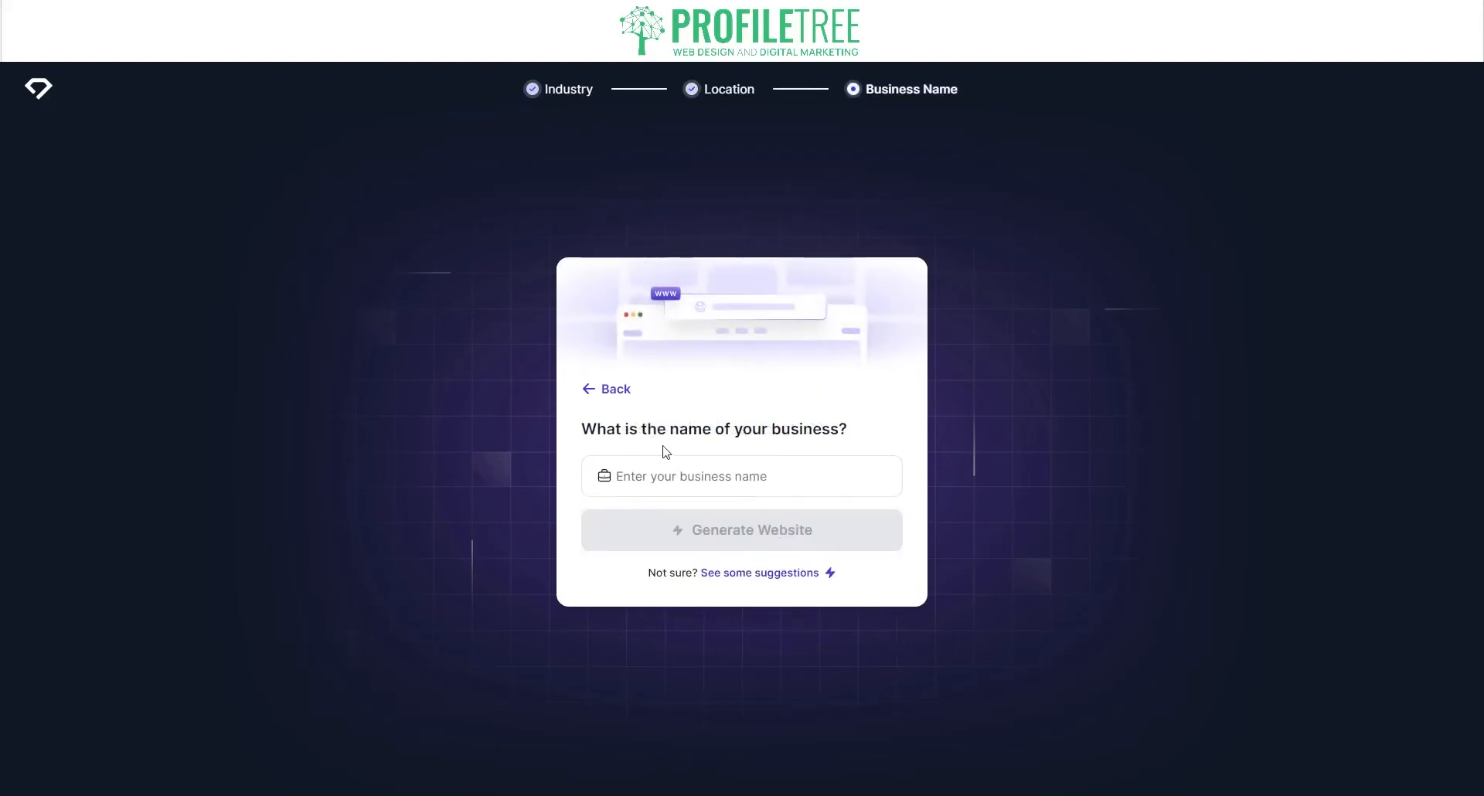
{"action": "left_click", "coordinate": [755, 476]}
{"action": "type", "text": "Pro"}
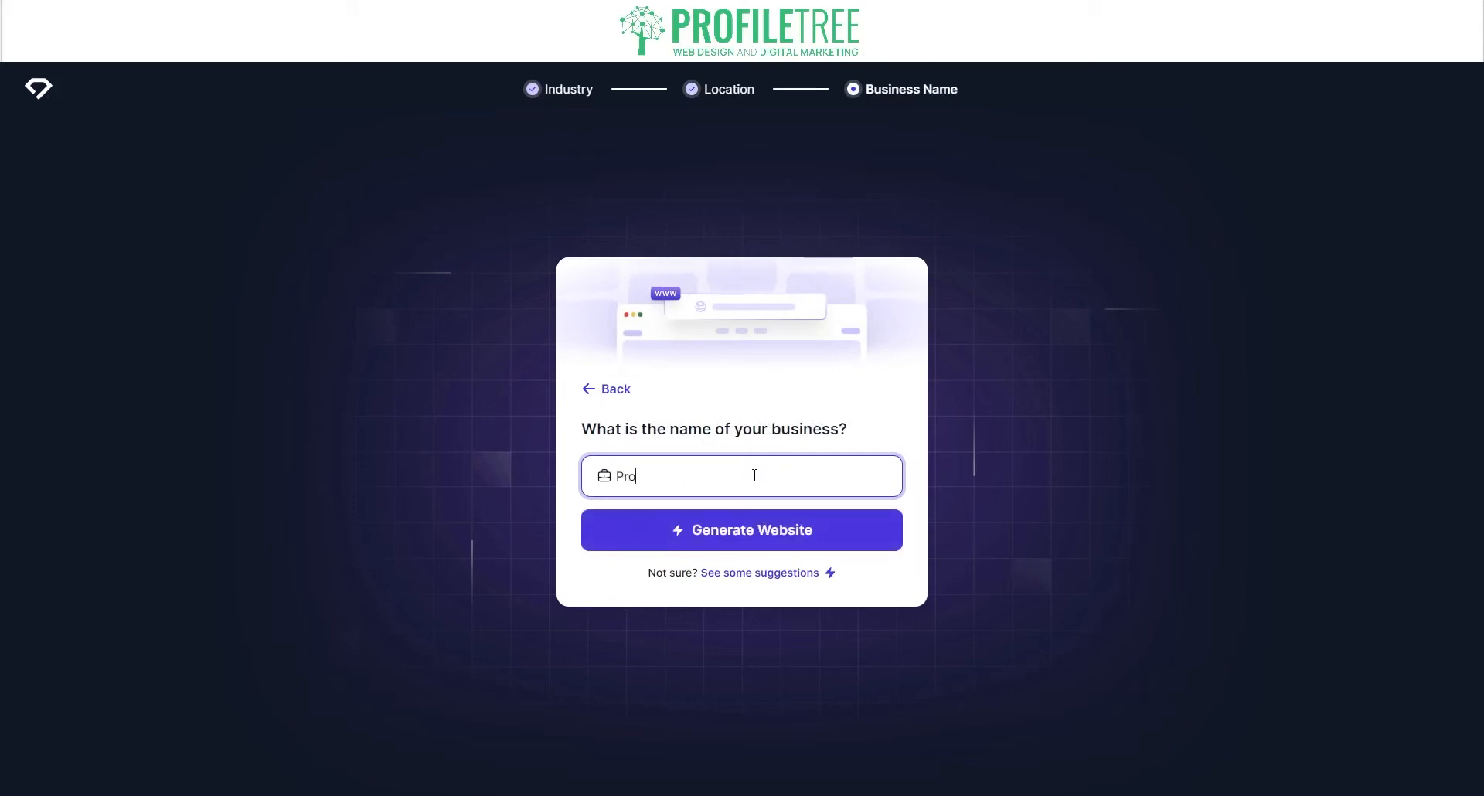
{"action": "type", "text": "fileTree"}
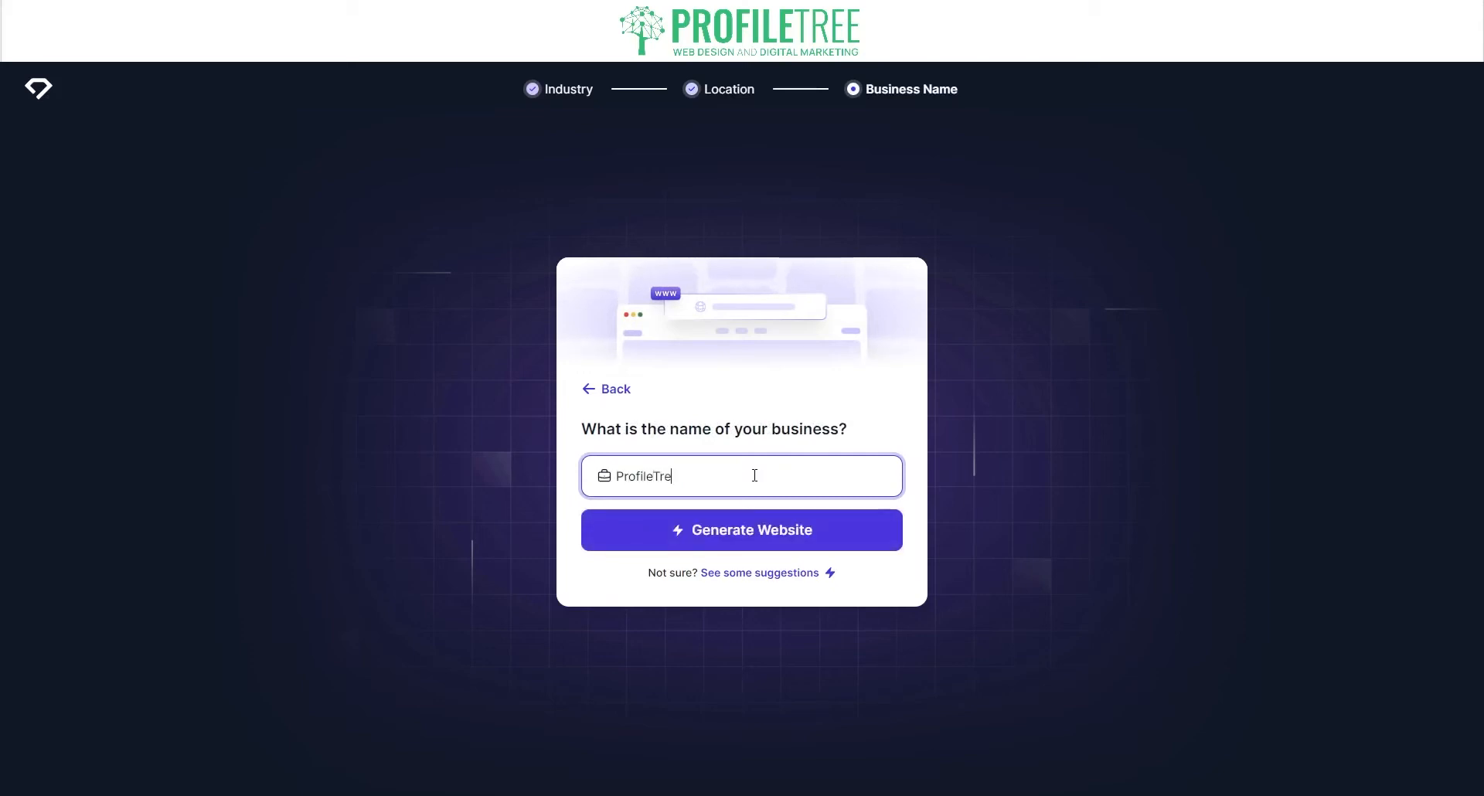
{"action": "left_click", "coordinate": [745, 532]}
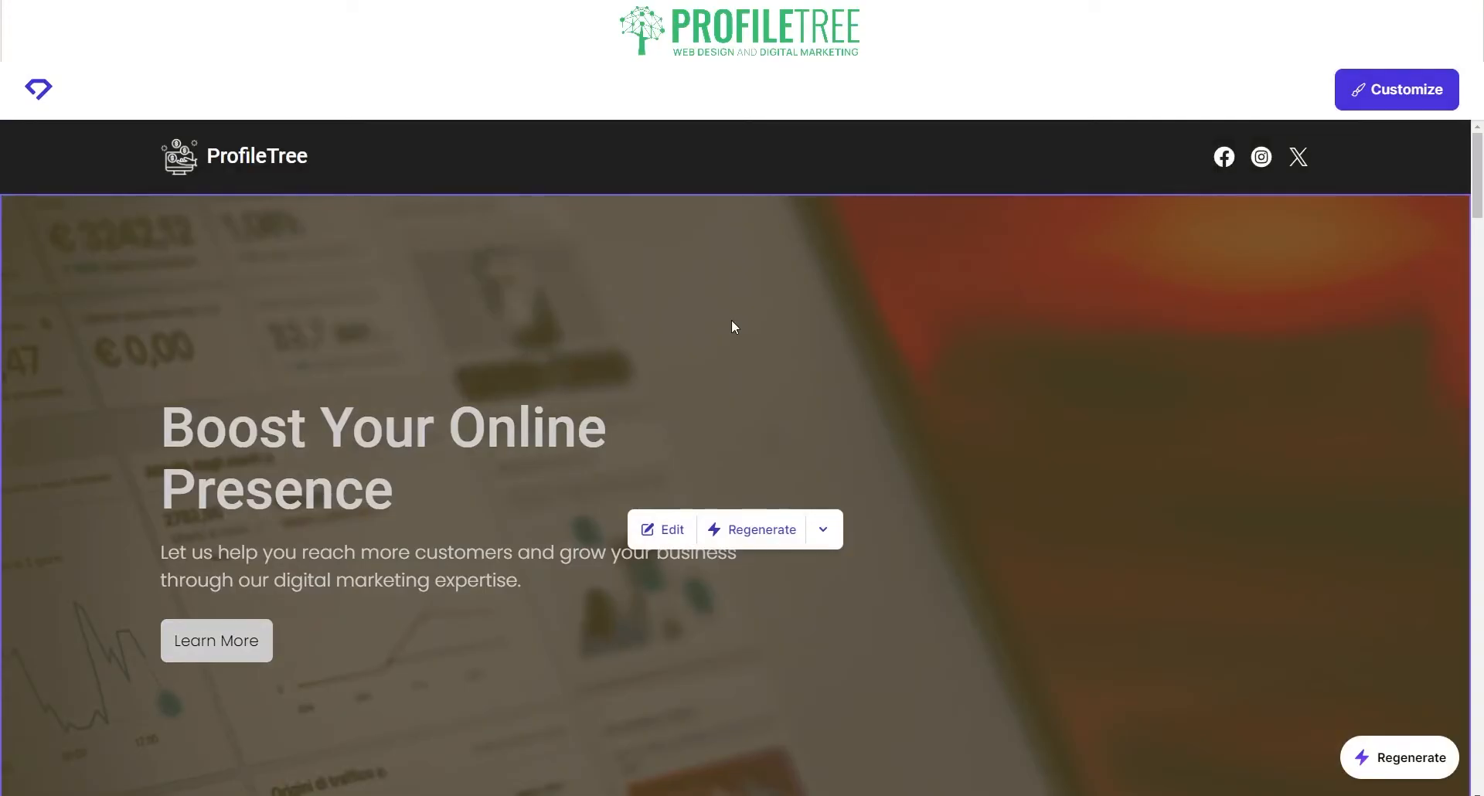
{"action": "scroll", "coordinate": [736, 440], "scroll_direction": "down", "scroll_amount": 2}
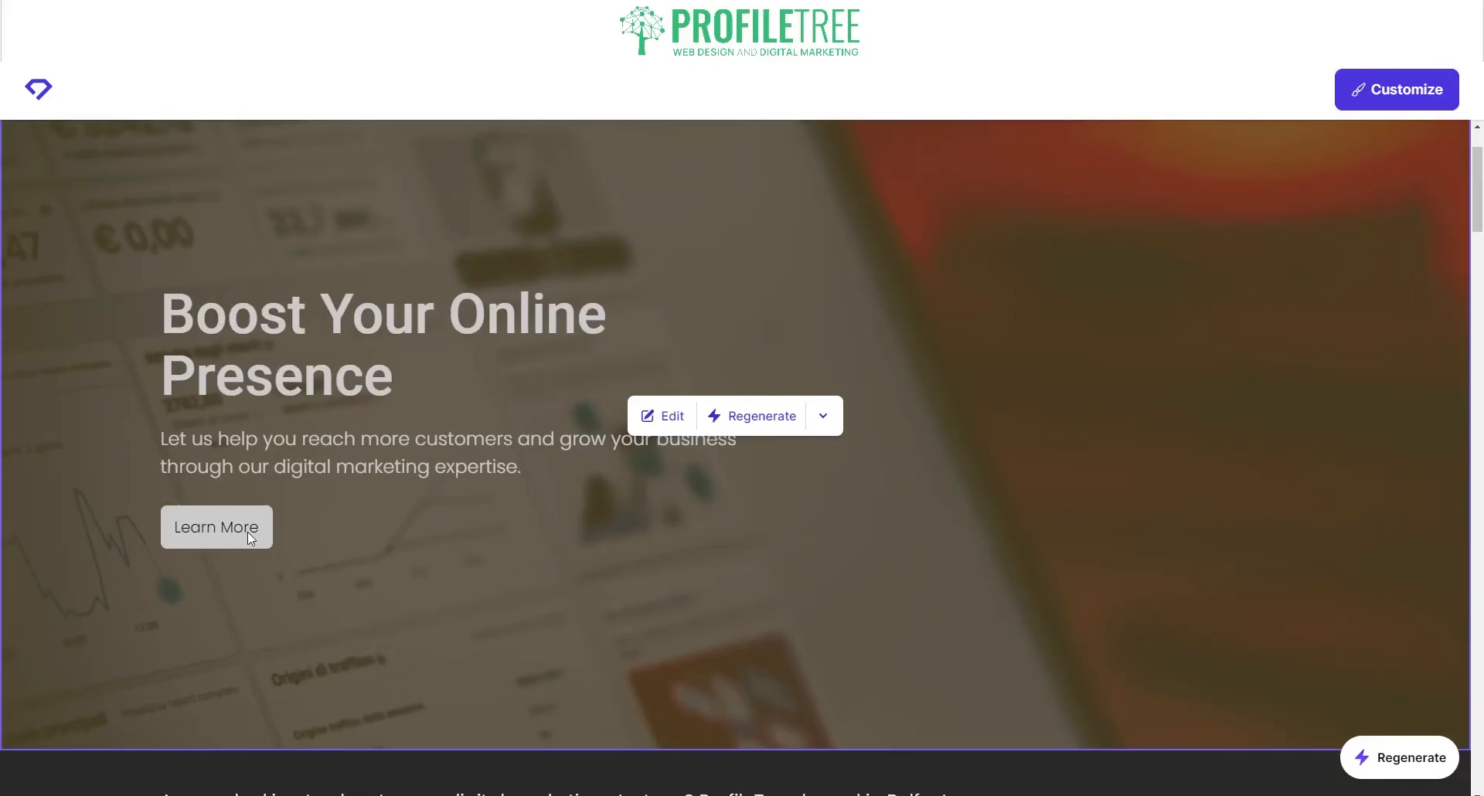
{"action": "scroll", "coordinate": [1225, 242], "scroll_direction": "up", "scroll_amount": 2}
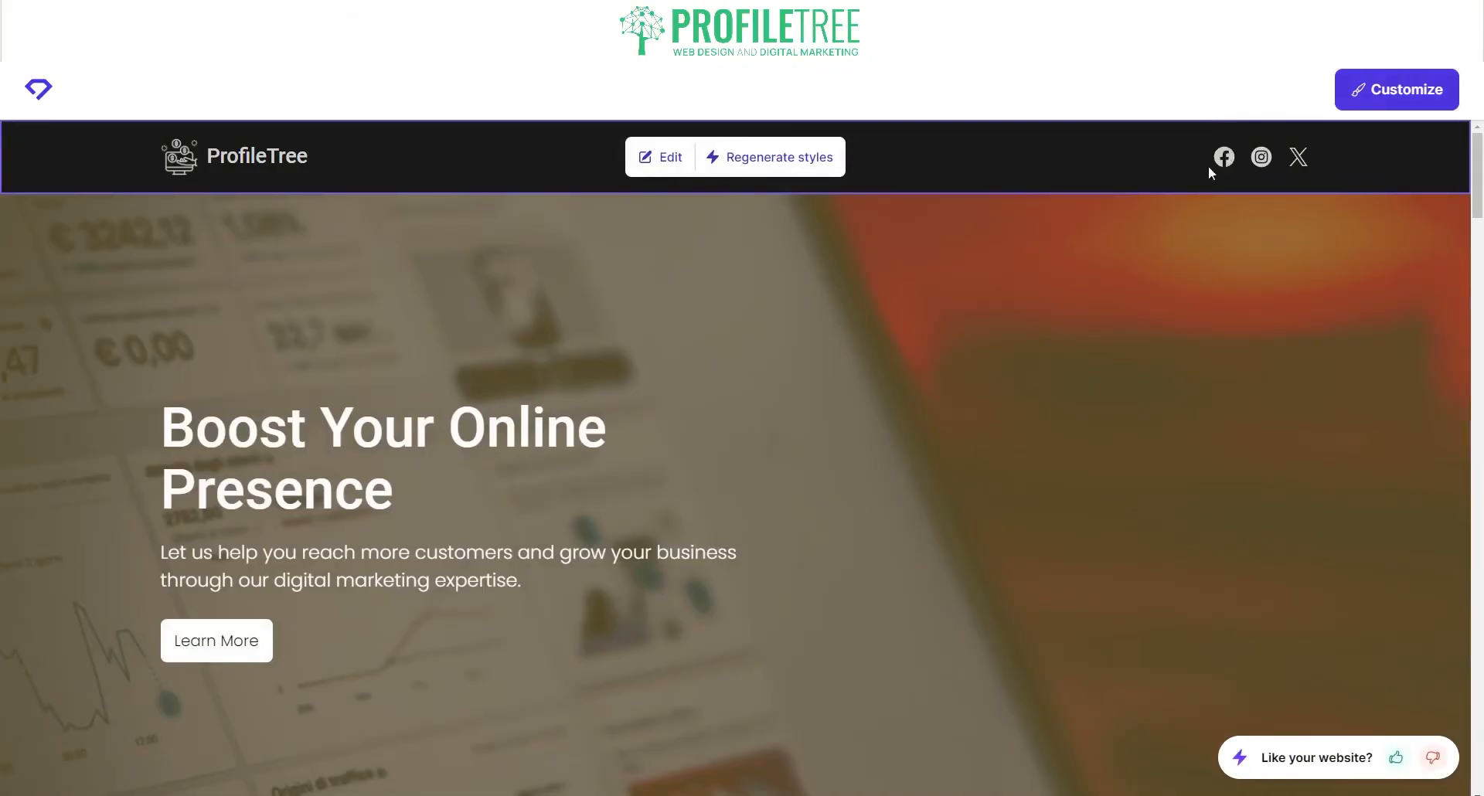
{"action": "scroll", "coordinate": [1005, 416], "scroll_direction": "down", "scroll_amount": 8}
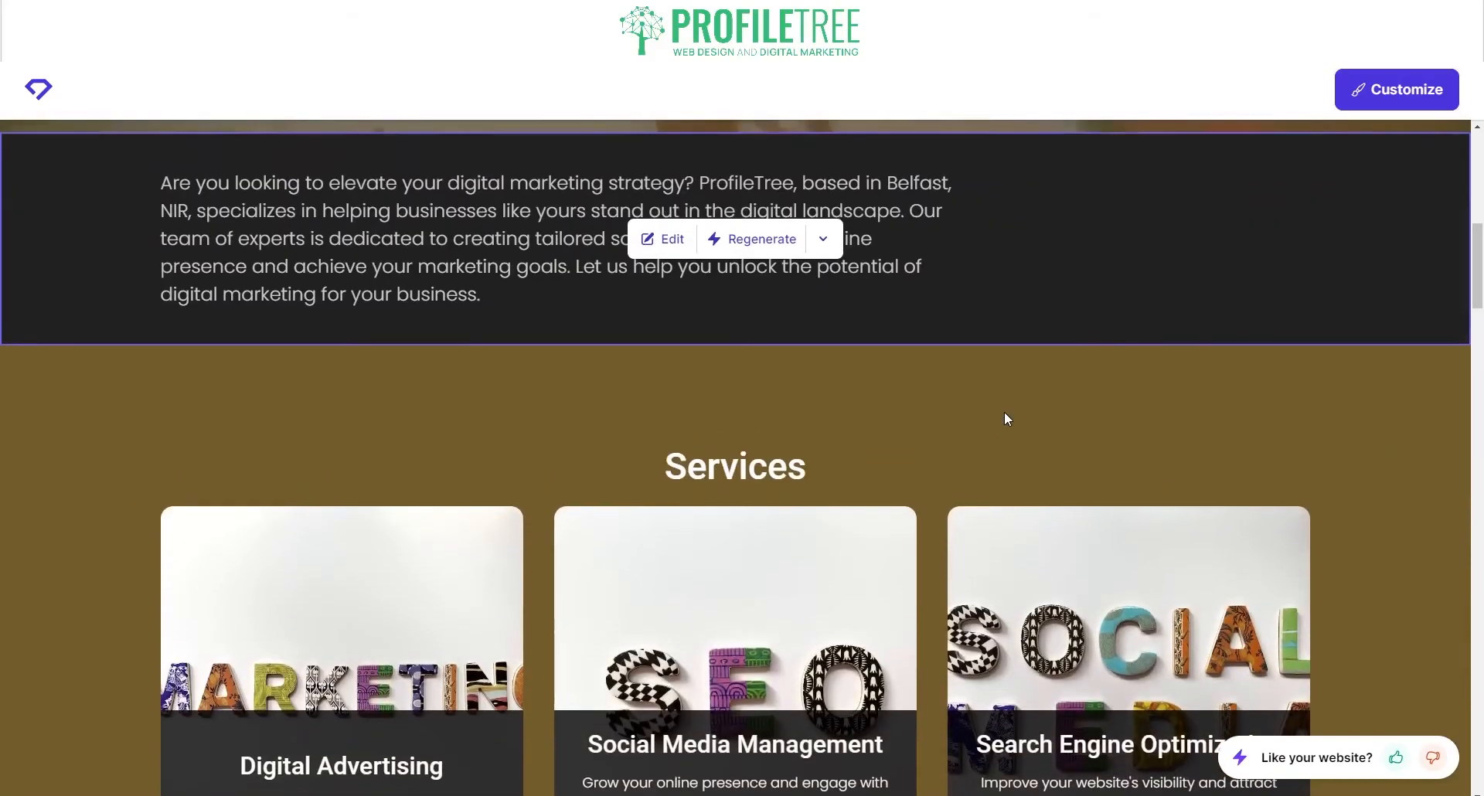
{"action": "scroll", "coordinate": [881, 565], "scroll_direction": "down", "scroll_amount": 4}
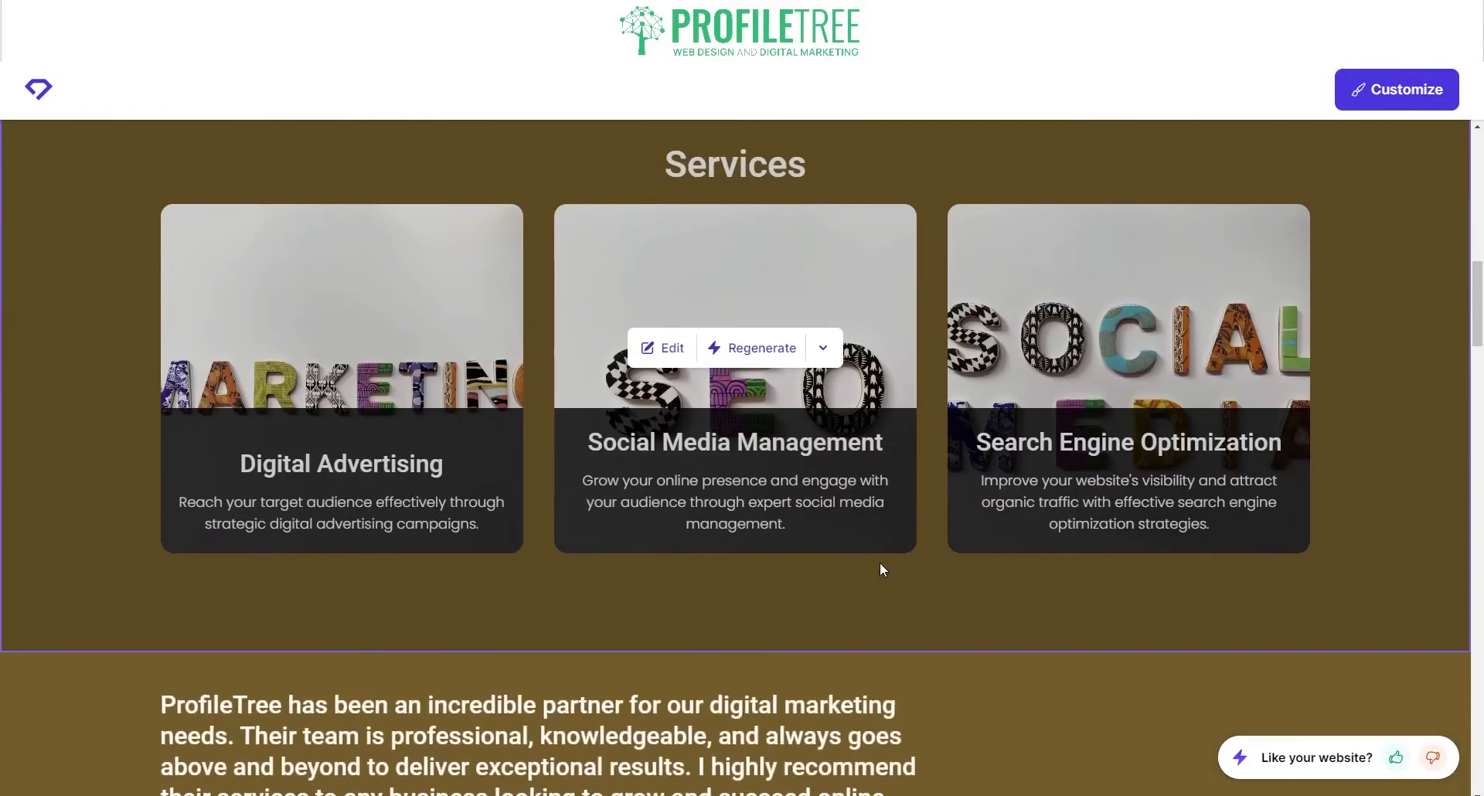
{"action": "scroll", "coordinate": [789, 620], "scroll_direction": "down", "scroll_amount": 10}
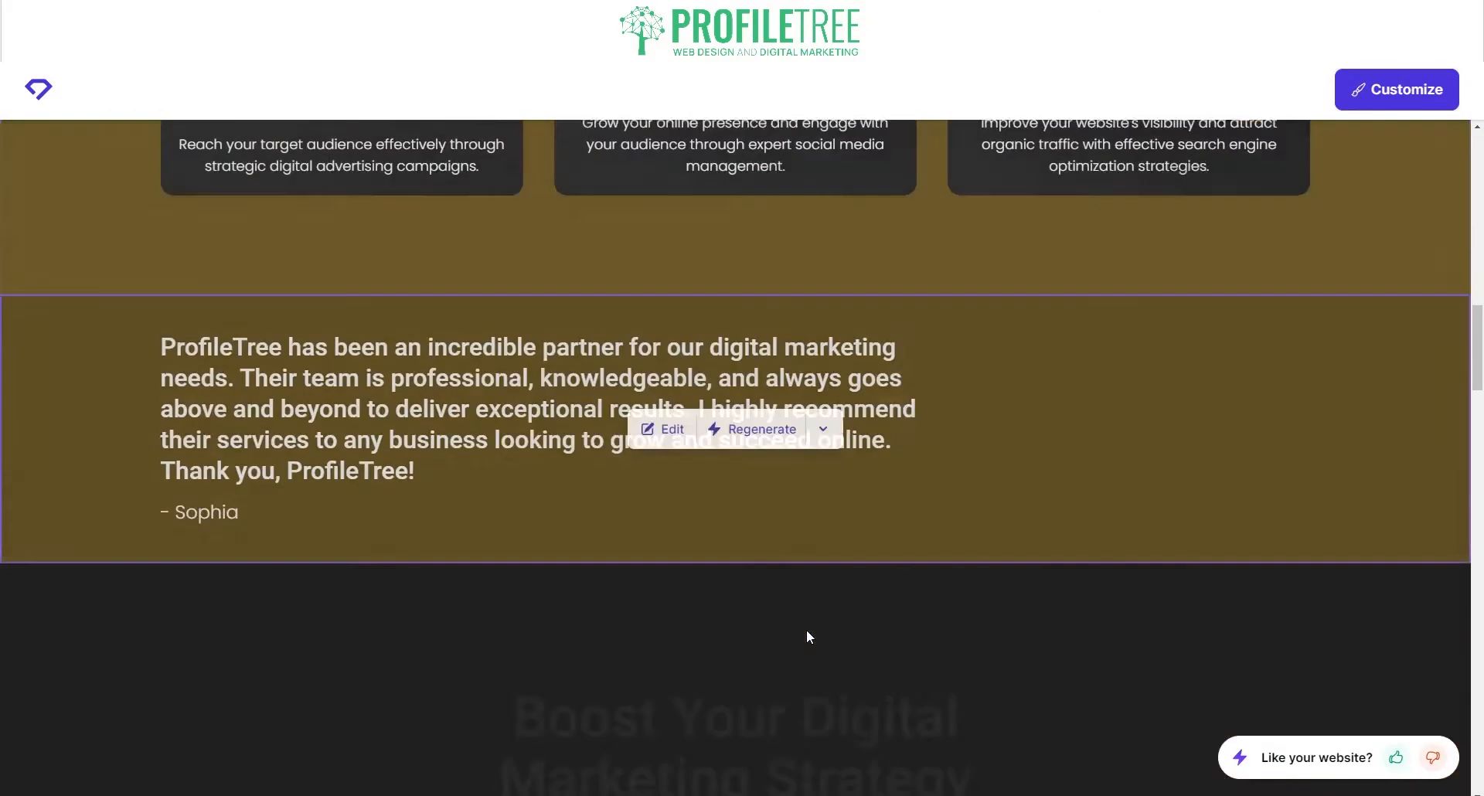
{"action": "scroll", "coordinate": [807, 635], "scroll_direction": "up", "scroll_amount": 7}
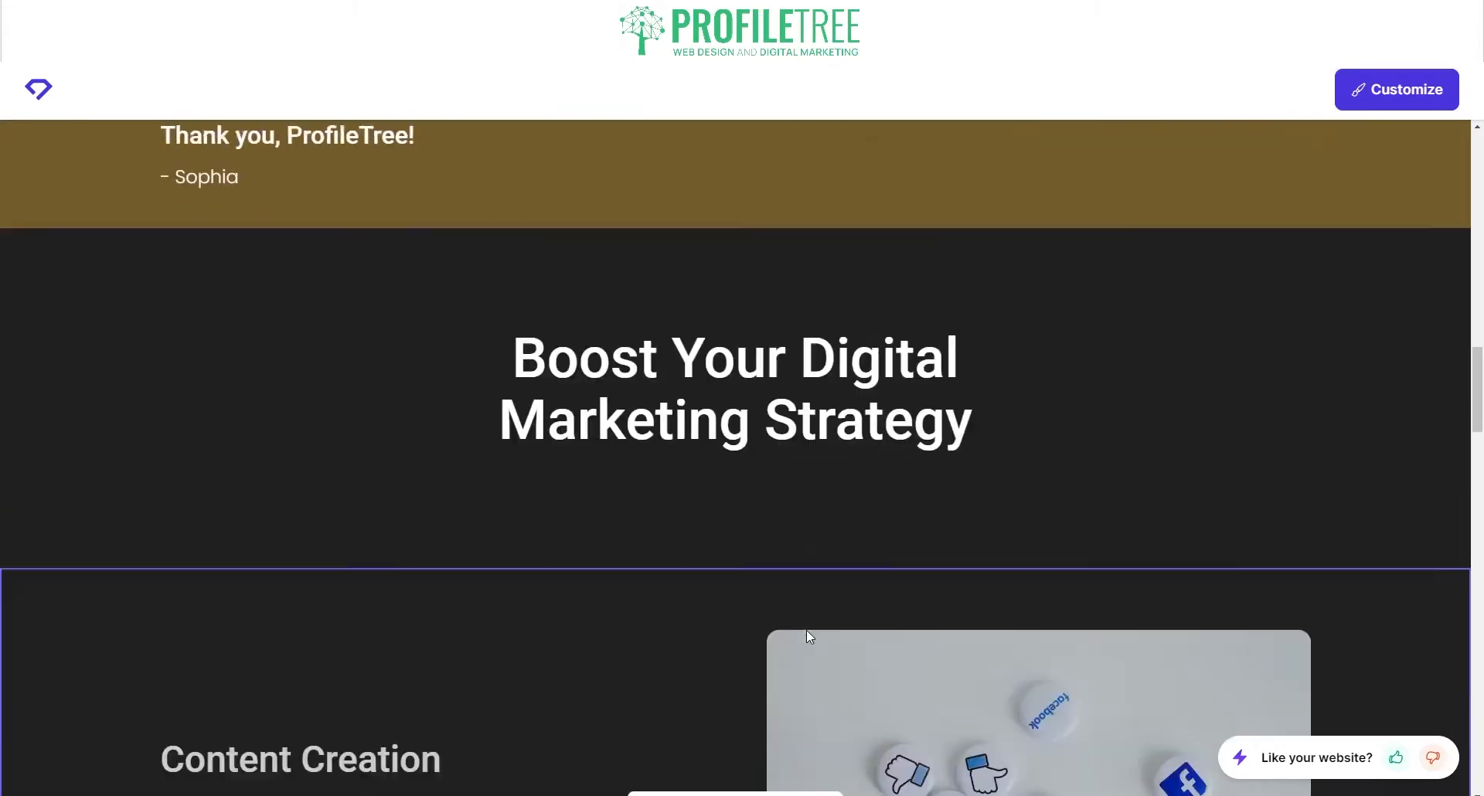
{"action": "scroll", "coordinate": [700, 665], "scroll_direction": "down", "scroll_amount": 20}
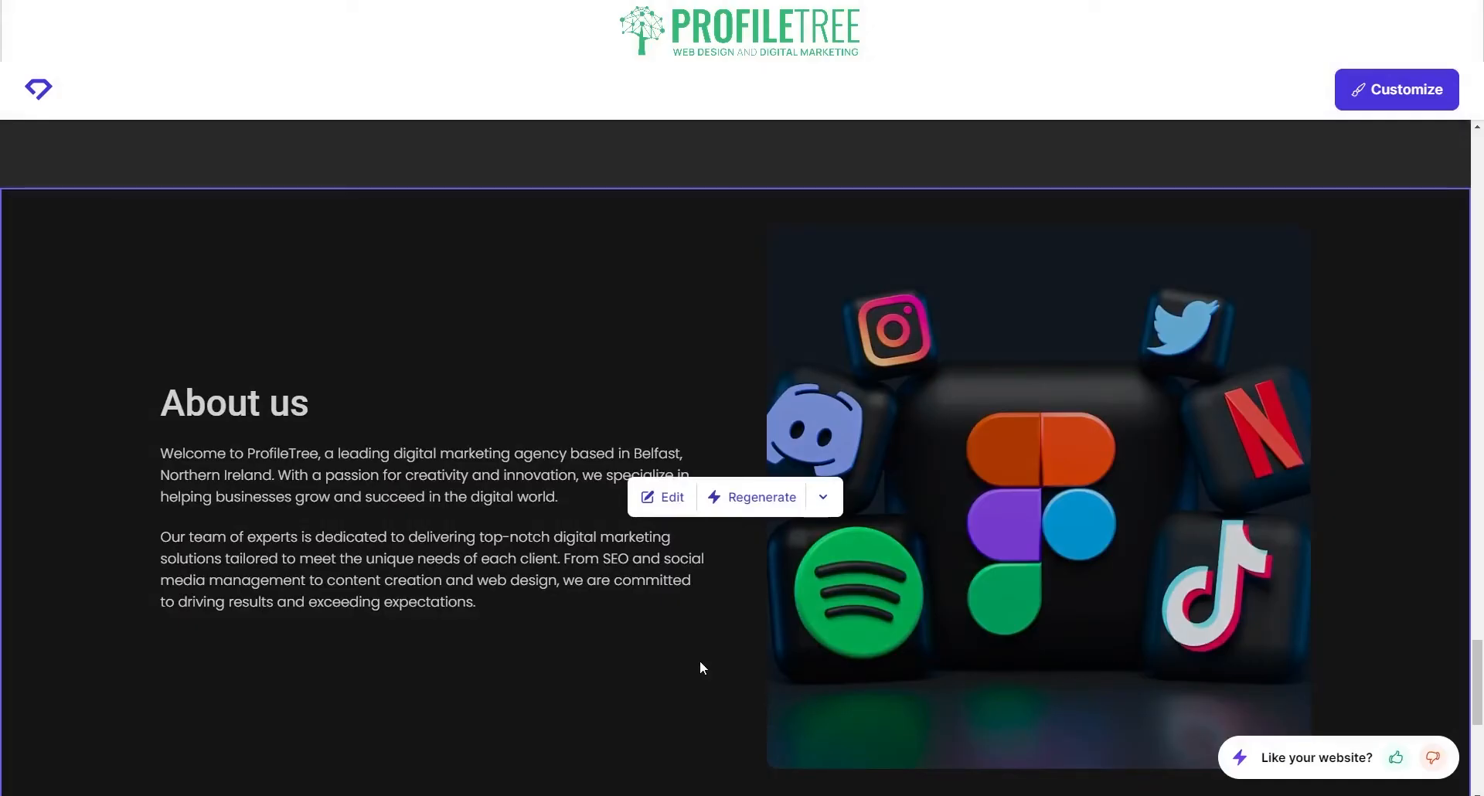
{"action": "scroll", "coordinate": [700, 667], "scroll_direction": "down", "scroll_amount": 6}
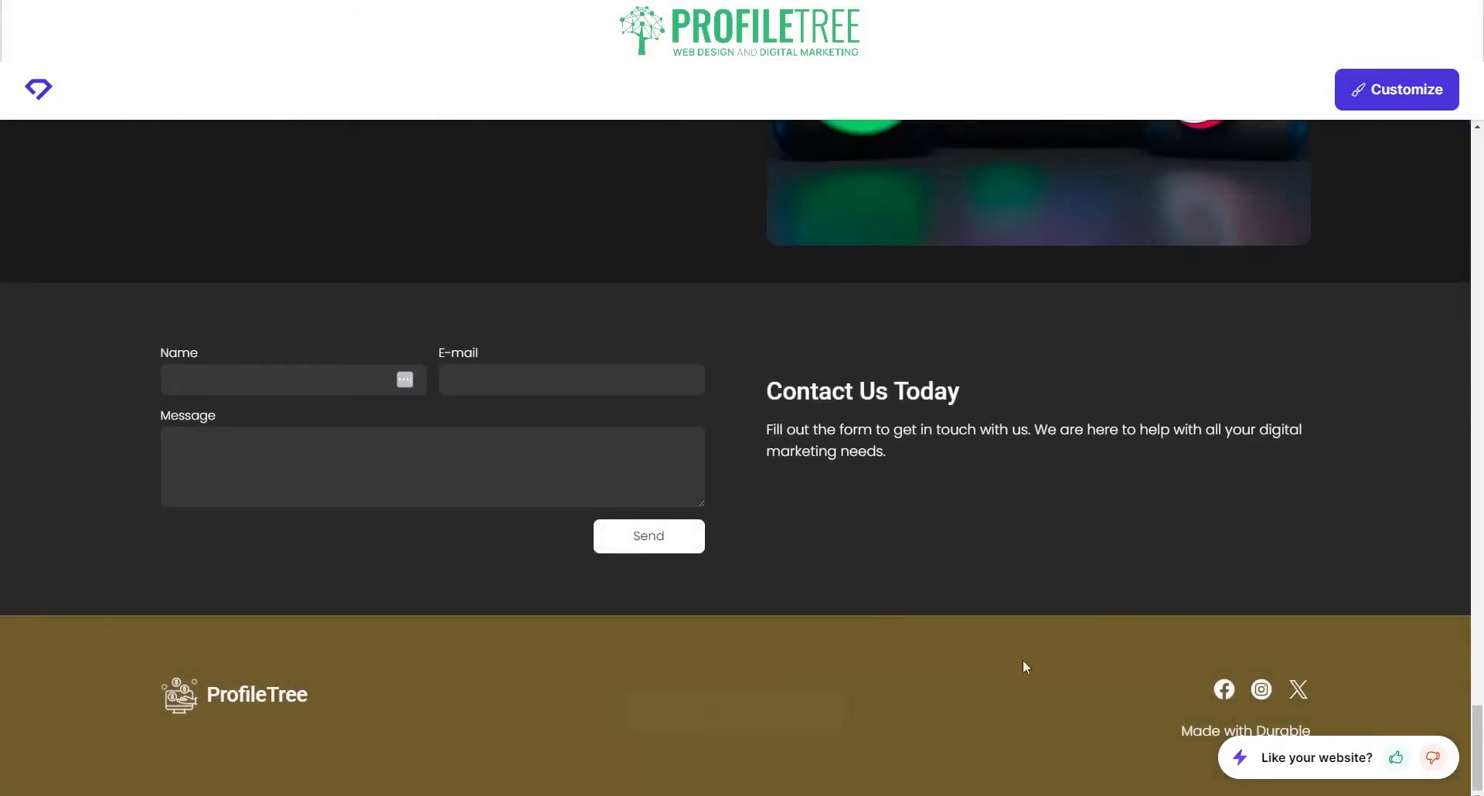
{"action": "scroll", "coordinate": [711, 540], "scroll_direction": "up", "scroll_amount": 12}
{"action": "scroll", "coordinate": [711, 540], "scroll_direction": "up", "scroll_amount": 10}
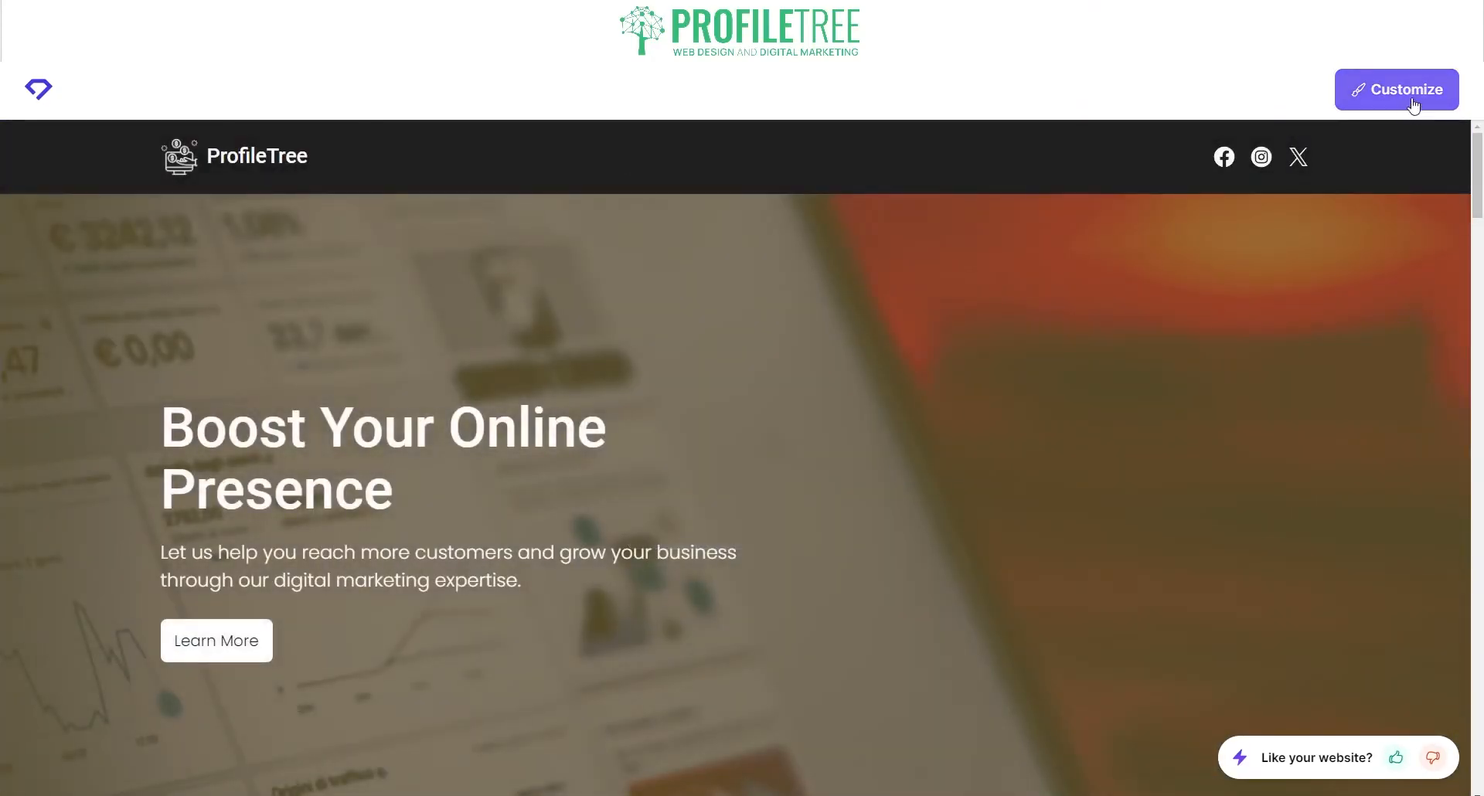
Step: Choose Customize and sign up with Google to open the ProfileTree site in the editor
{"action": "left_click", "coordinate": [1412, 99]}
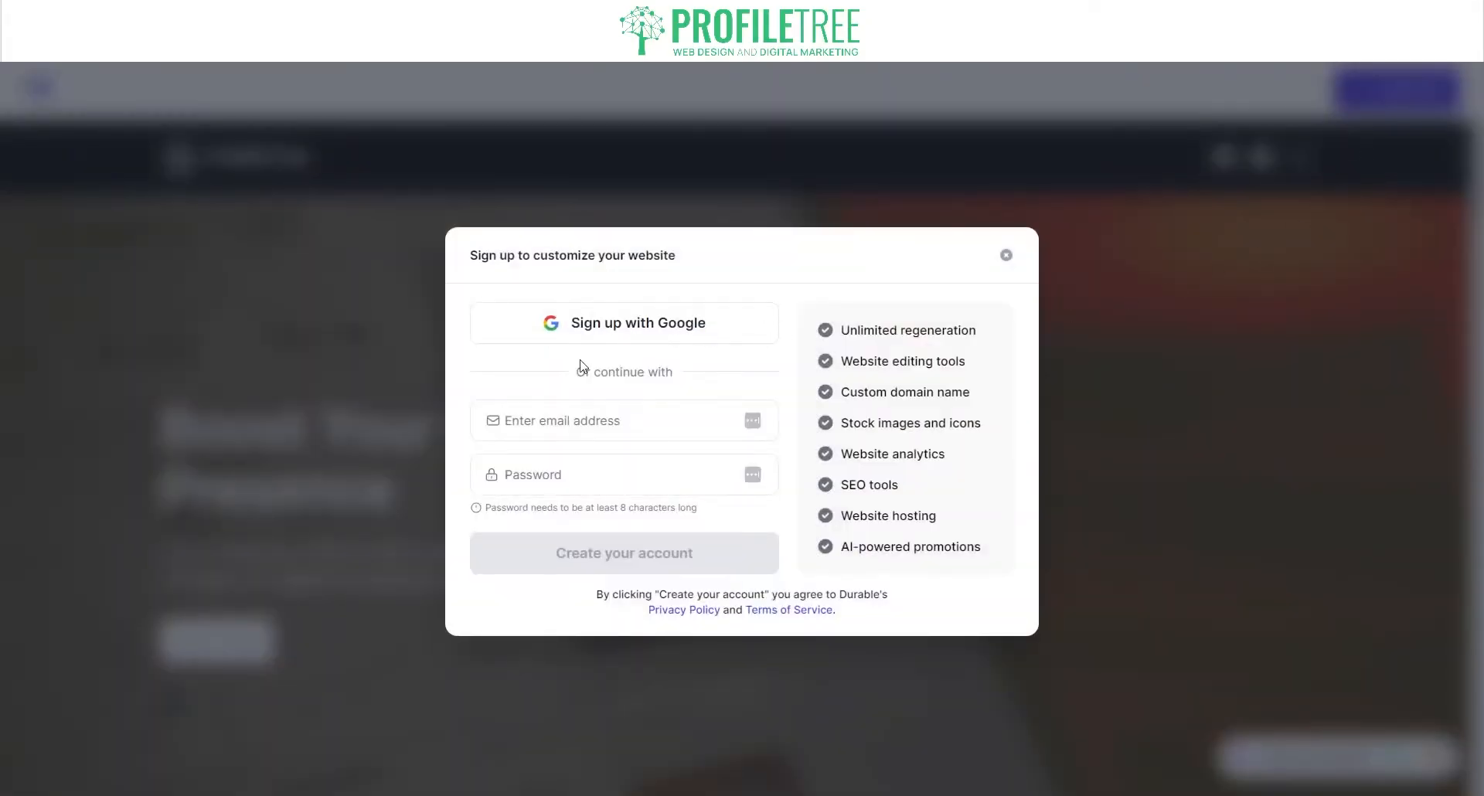
{"action": "left_click", "coordinate": [592, 342]}
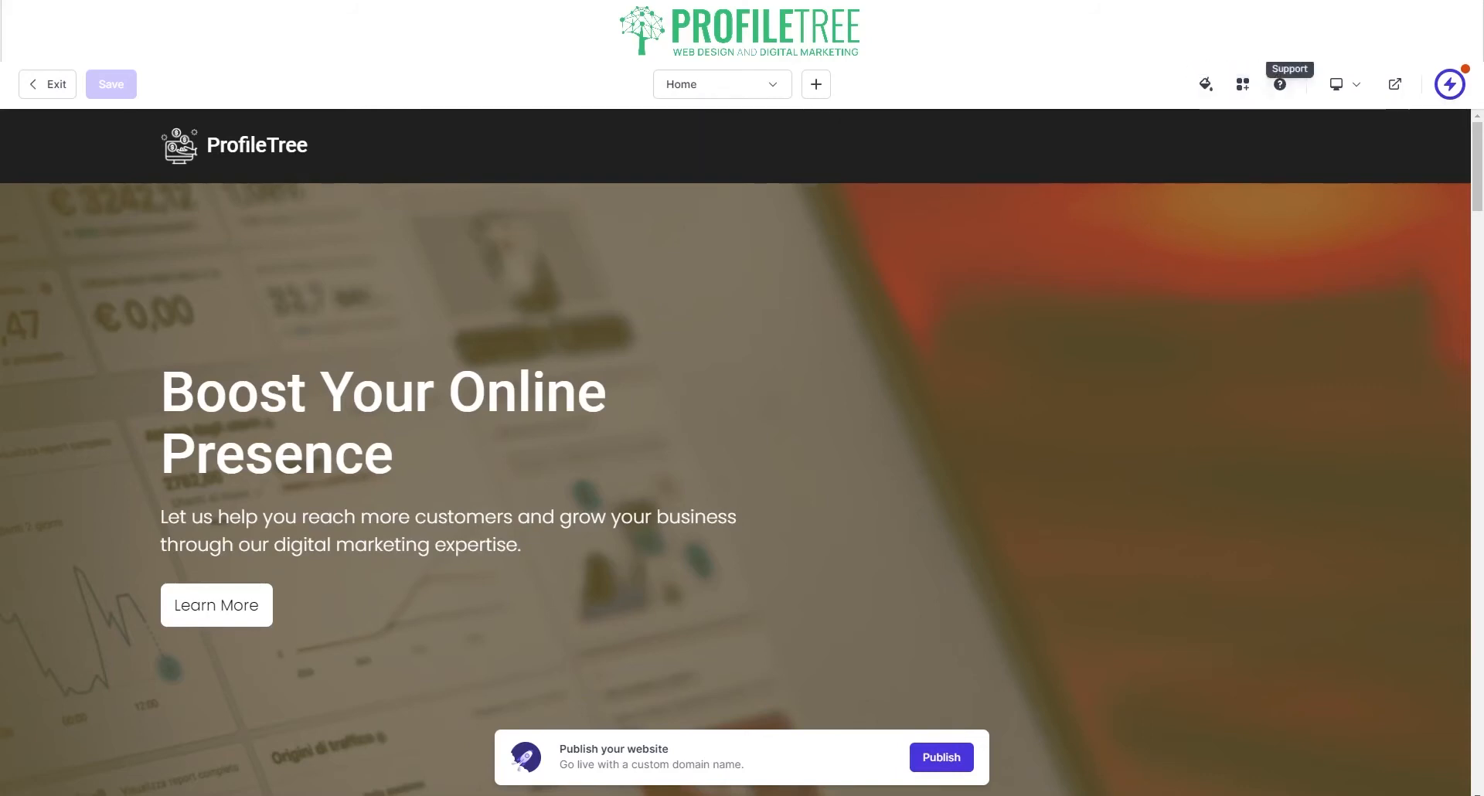
{"action": "left_click", "coordinate": [1337, 84]}
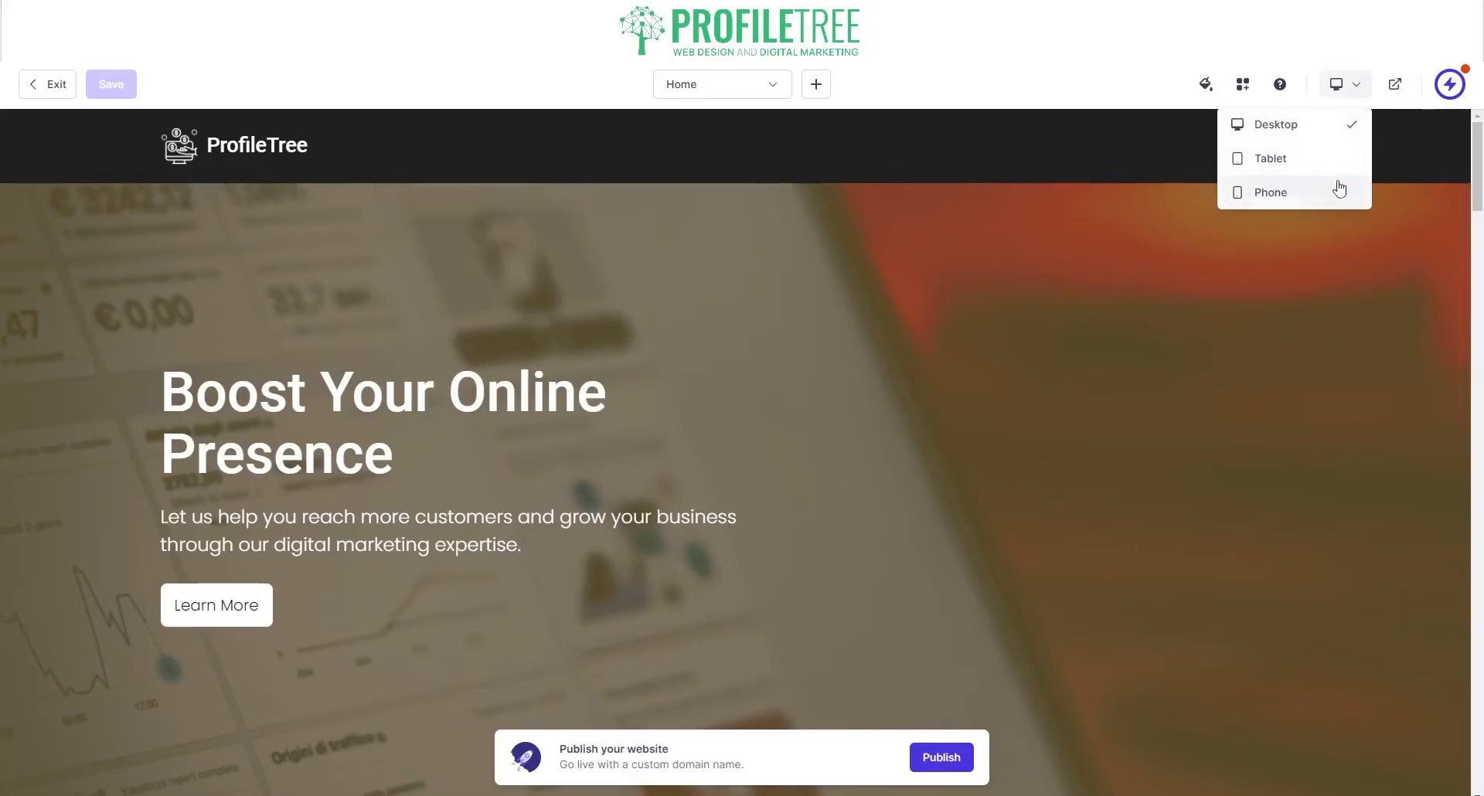
{"action": "left_click", "coordinate": [1442, 86]}
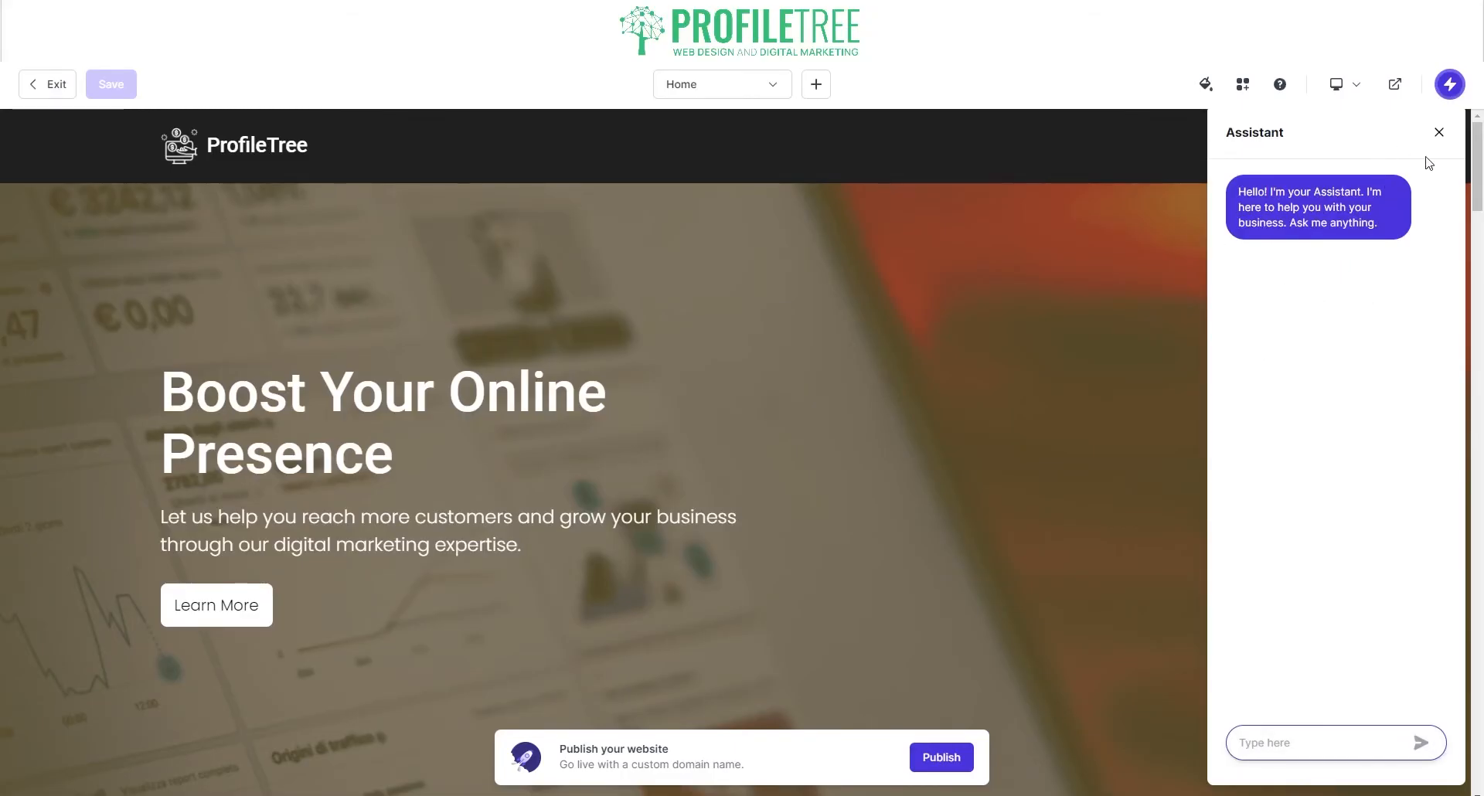
{"action": "left_click", "coordinate": [1439, 132]}
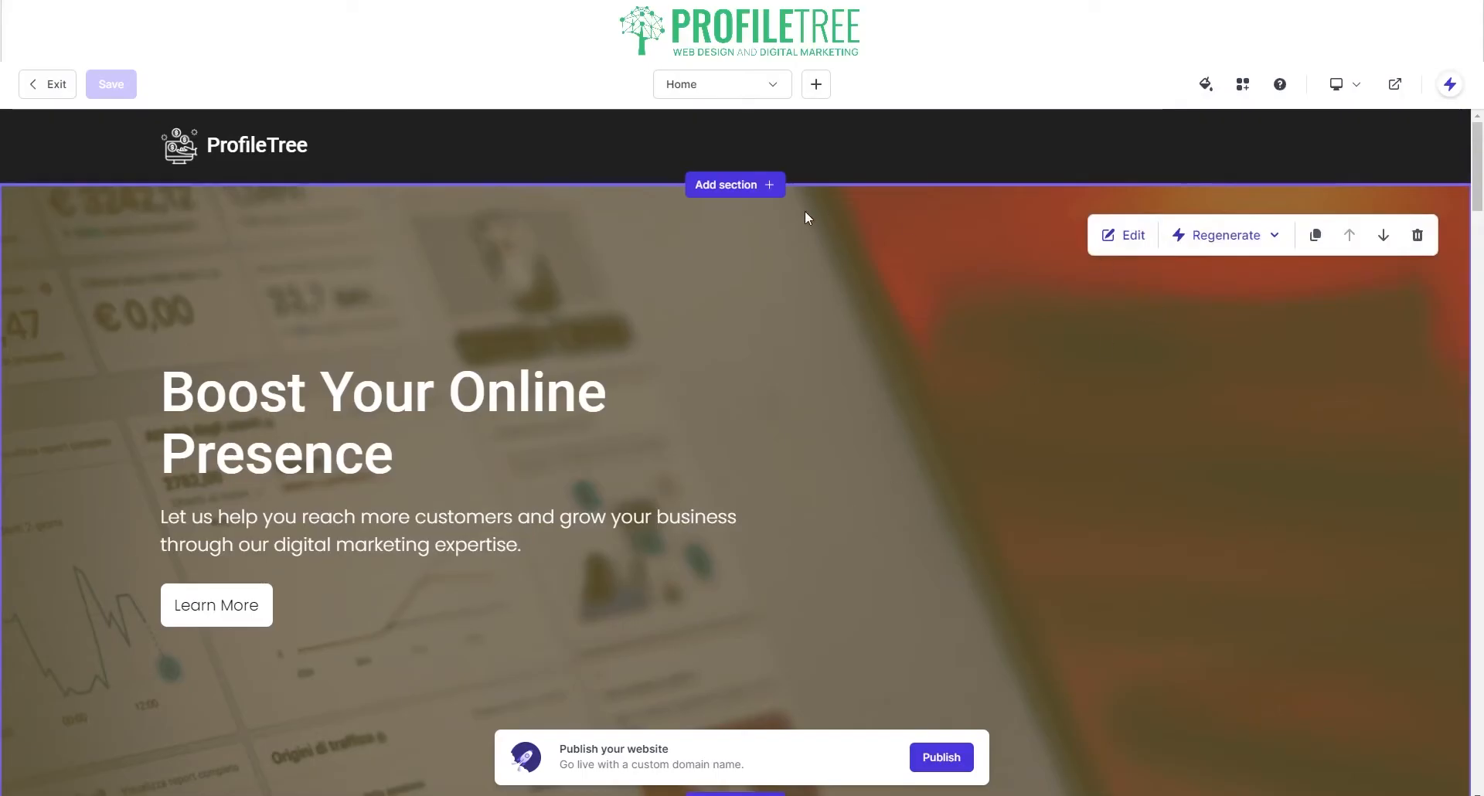
Step: Scroll through the Add section catalogue of section types, then close it without adding one
{"action": "left_click", "coordinate": [1196, 239]}
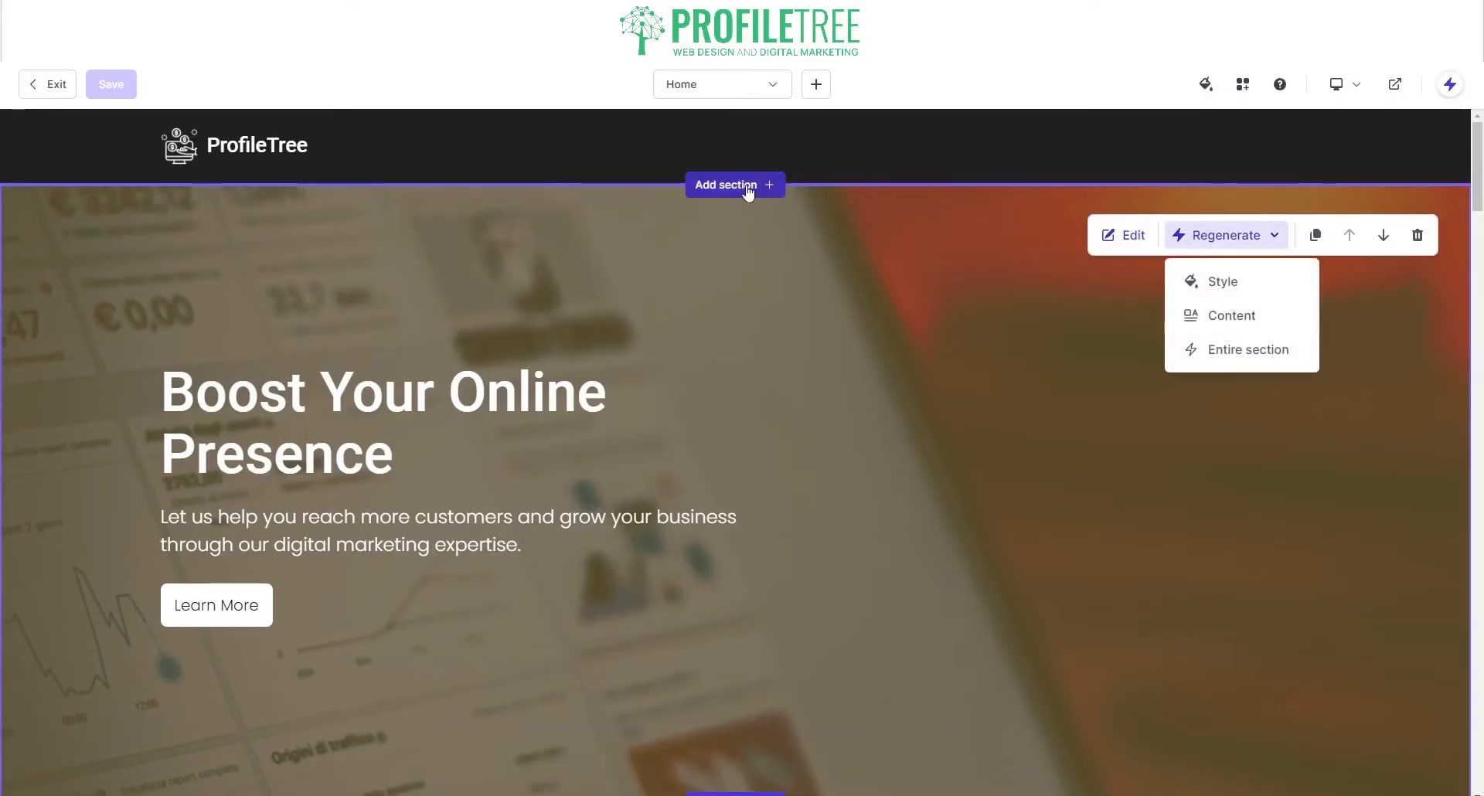
{"action": "left_click", "coordinate": [748, 190]}
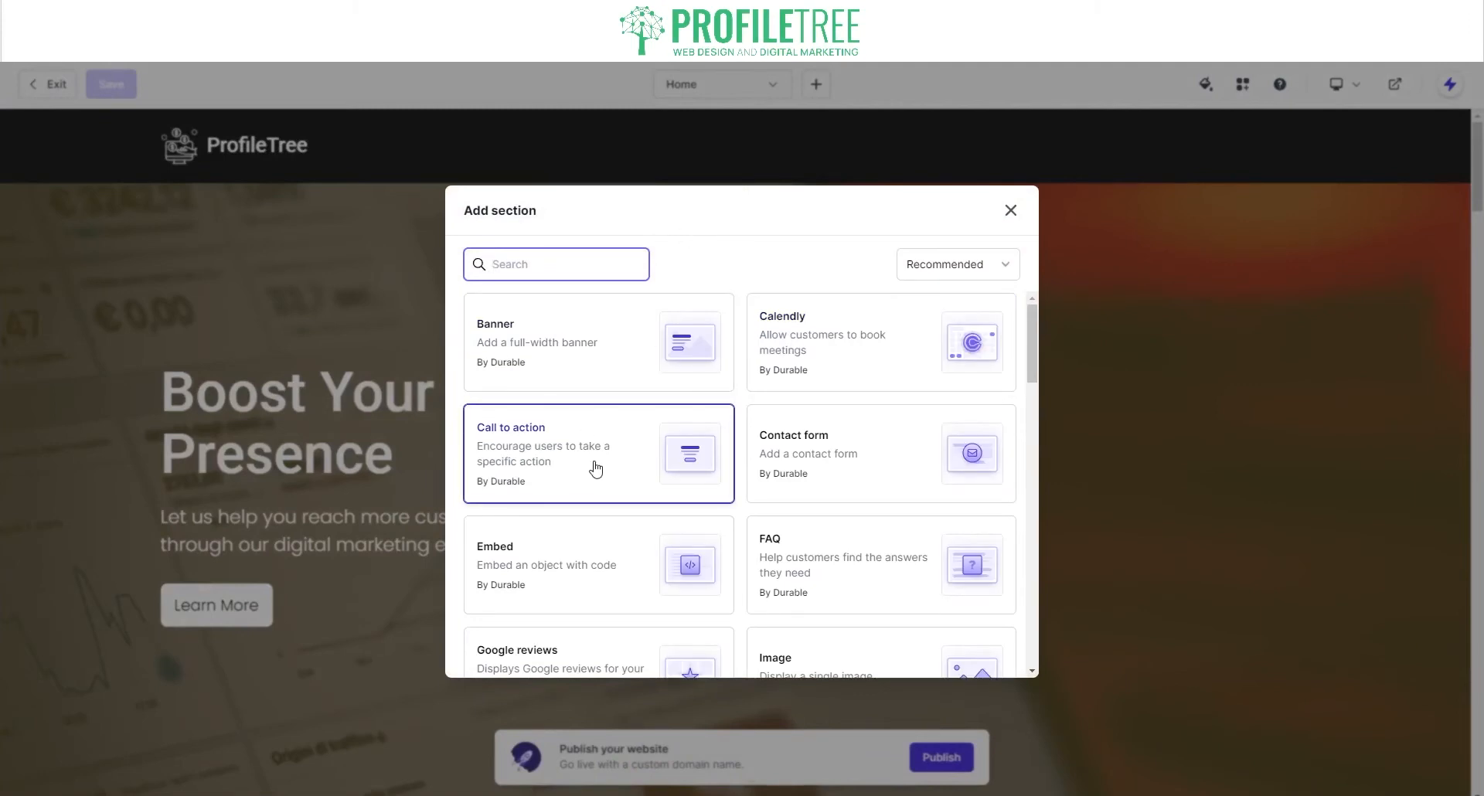
{"action": "scroll", "coordinate": [596, 467], "scroll_direction": "down", "scroll_amount": 1}
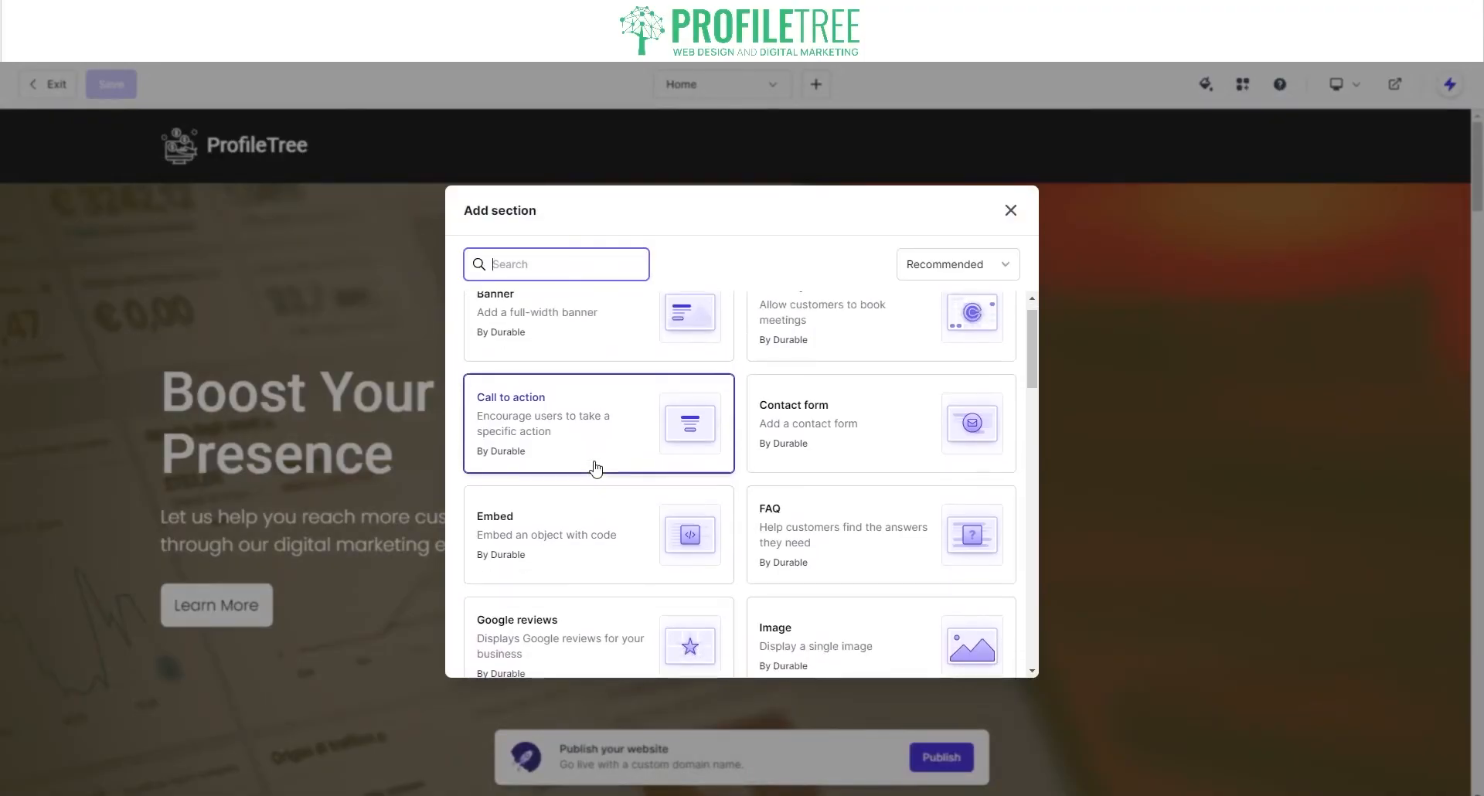
{"action": "scroll", "coordinate": [595, 467], "scroll_direction": "up", "scroll_amount": 1}
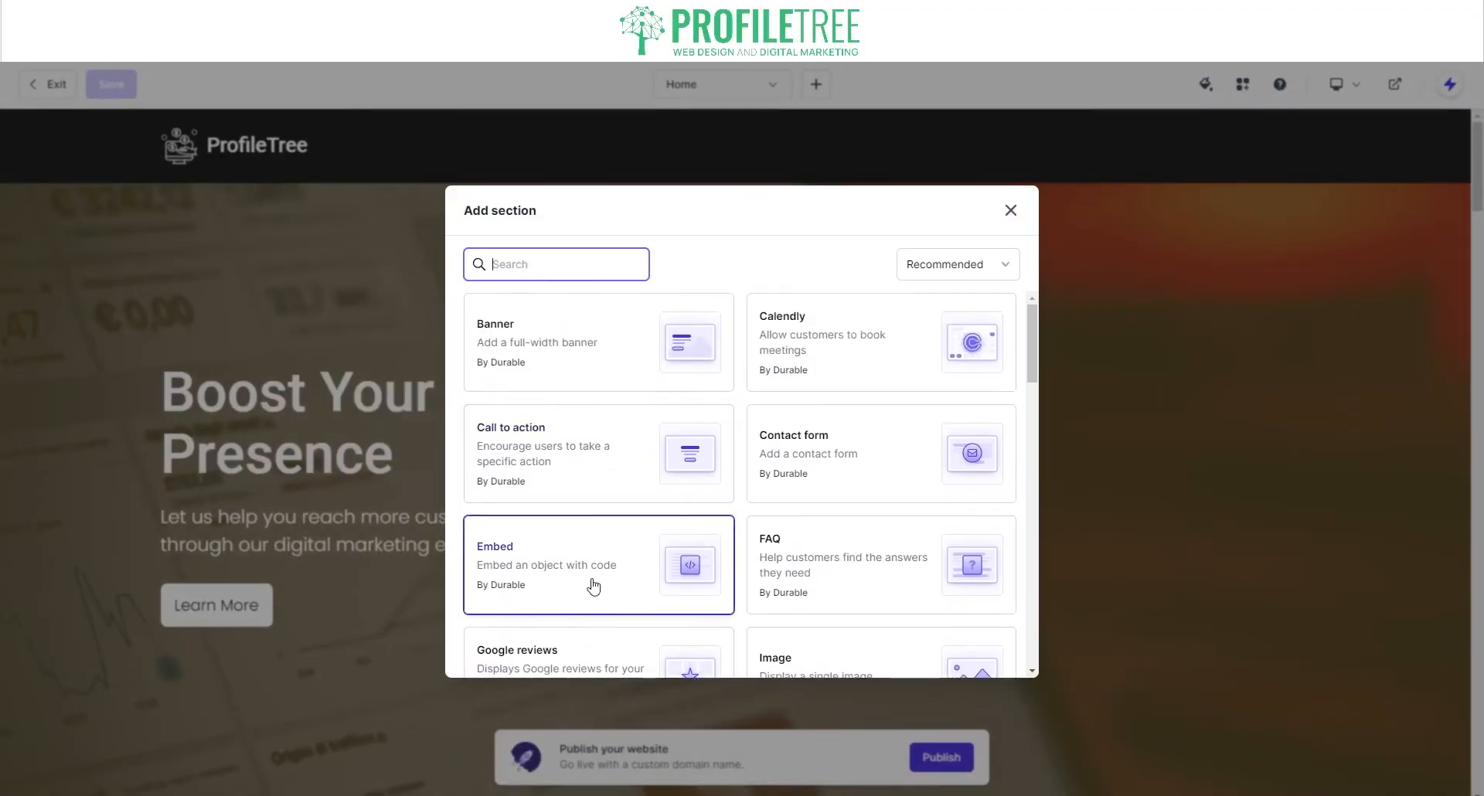
{"action": "scroll", "coordinate": [593, 587], "scroll_direction": "down", "scroll_amount": 3}
{"action": "scroll", "coordinate": [593, 587], "scroll_direction": "up", "scroll_amount": 2}
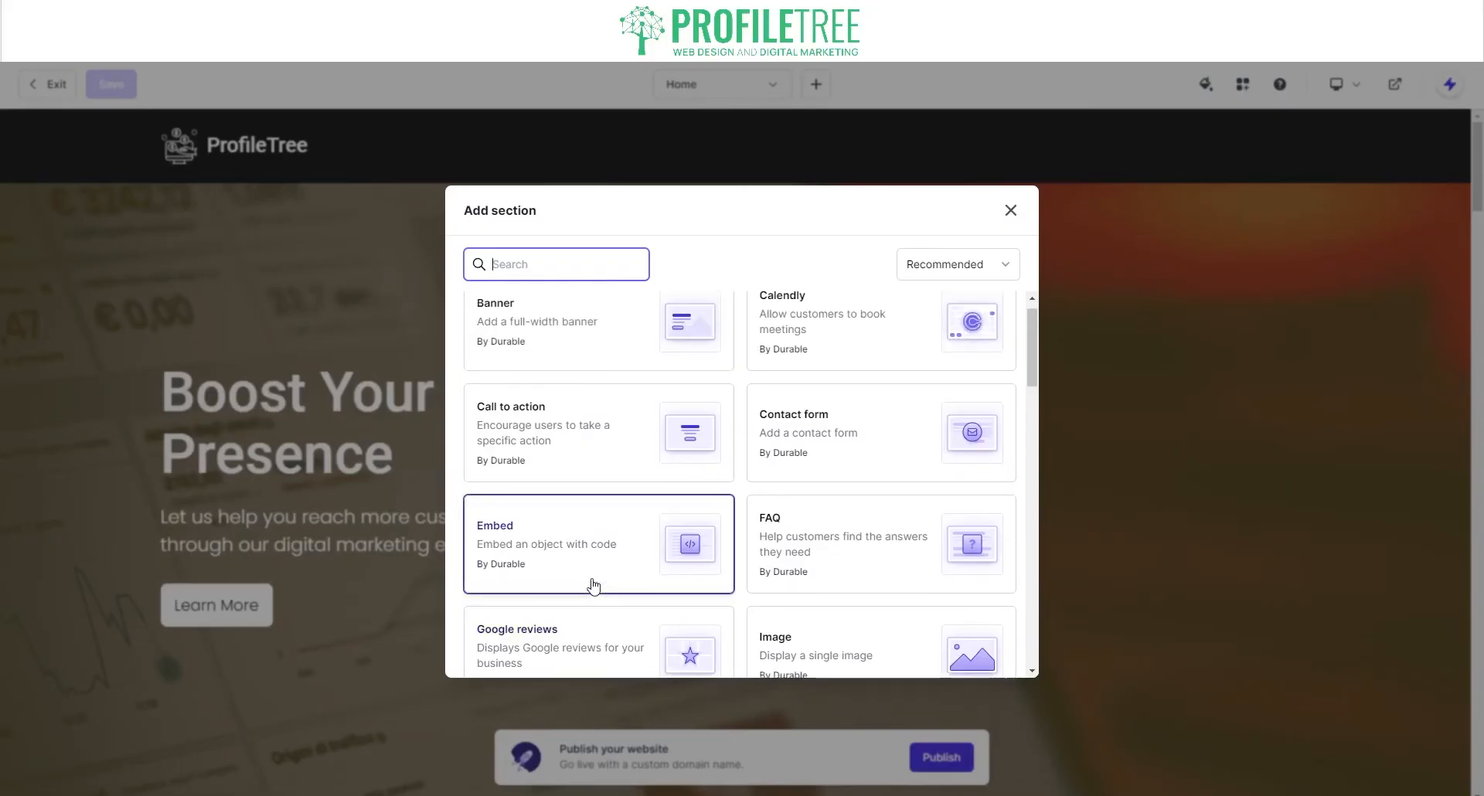
{"action": "scroll", "coordinate": [763, 564], "scroll_direction": "down", "scroll_amount": 4}
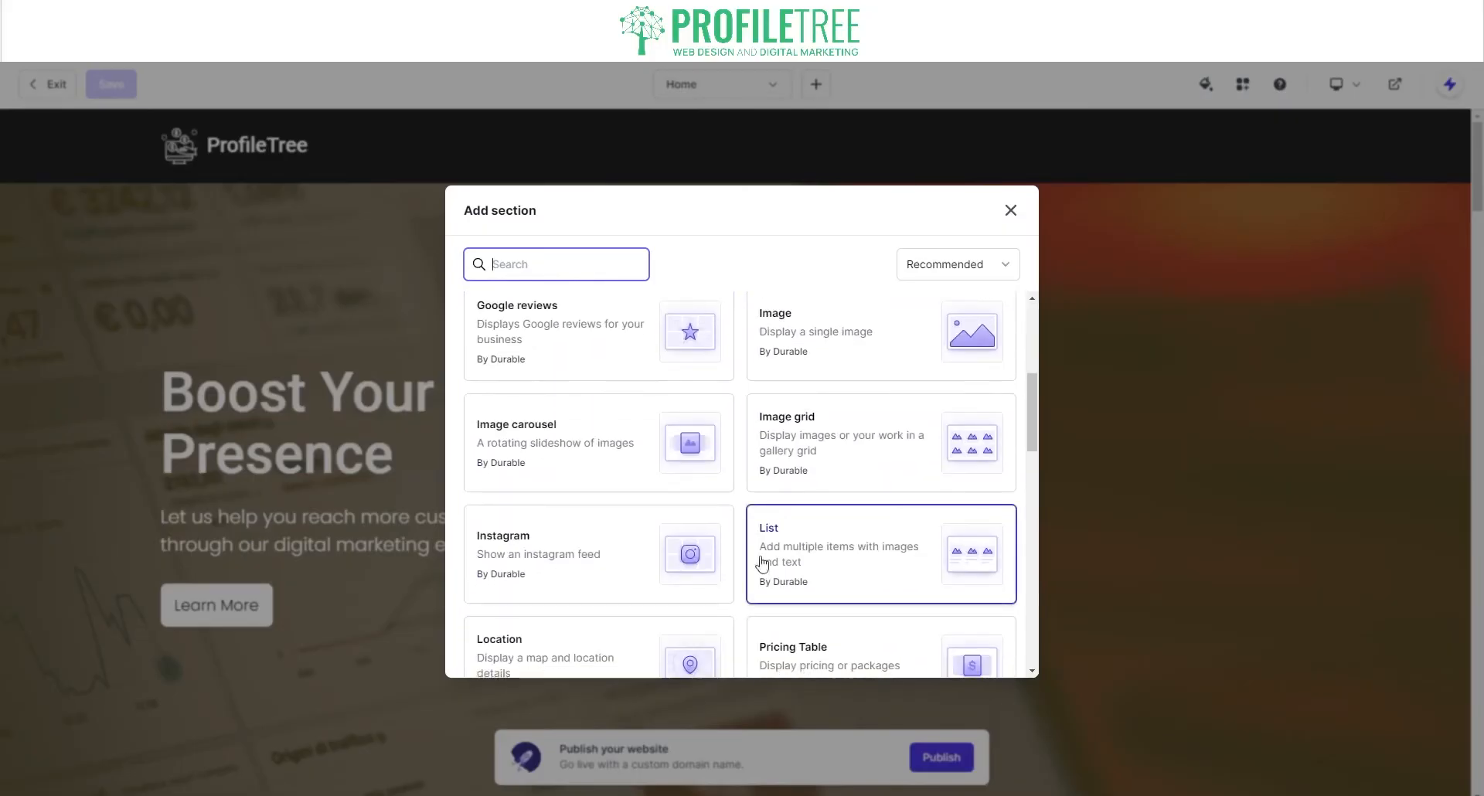
{"action": "scroll", "coordinate": [657, 591], "scroll_direction": "down", "scroll_amount": 3}
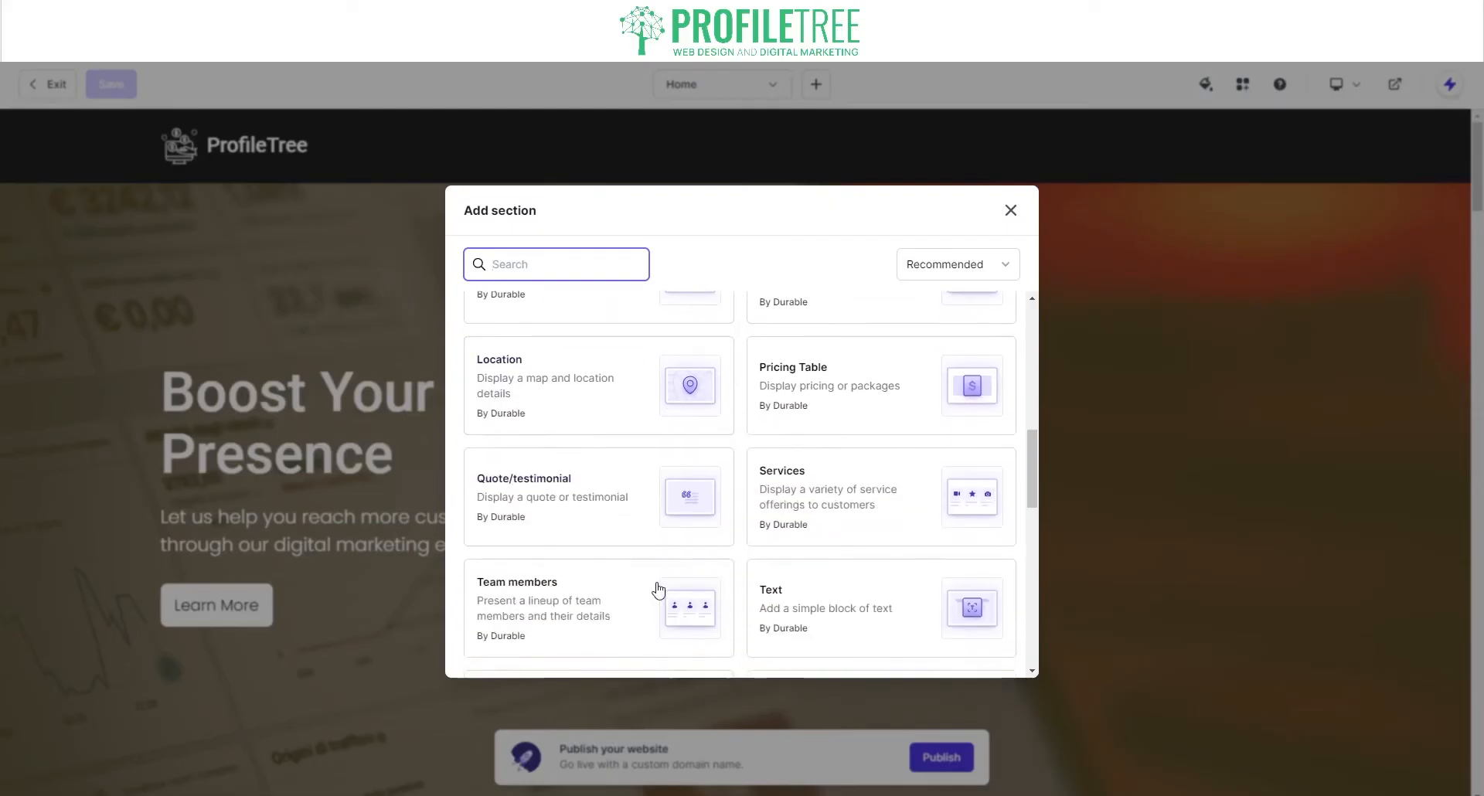
{"action": "scroll", "coordinate": [799, 599], "scroll_direction": "down", "scroll_amount": 3}
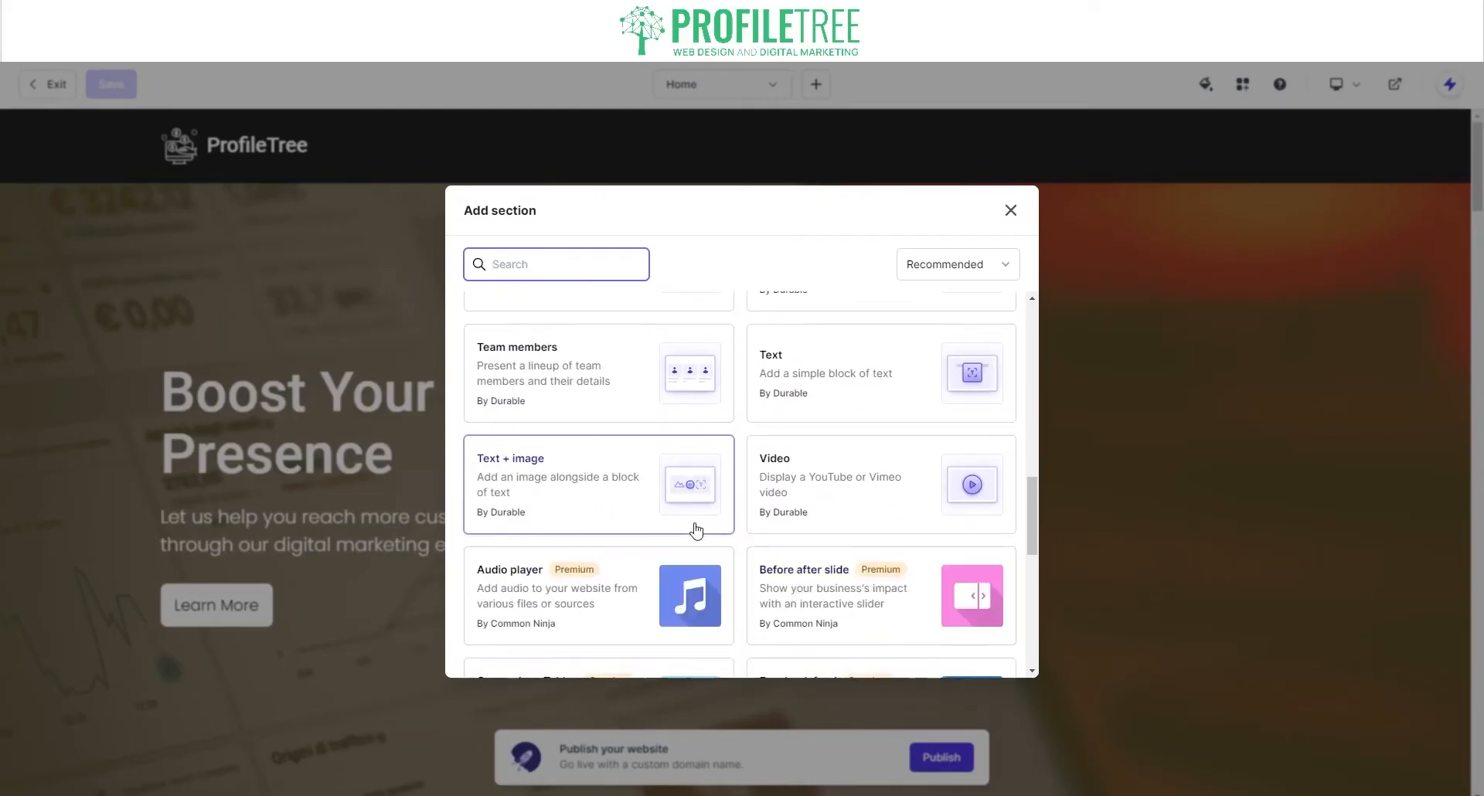
{"action": "scroll", "coordinate": [696, 522], "scroll_direction": "down", "scroll_amount": 1}
{"action": "scroll", "coordinate": [696, 528], "scroll_direction": "down", "scroll_amount": 2}
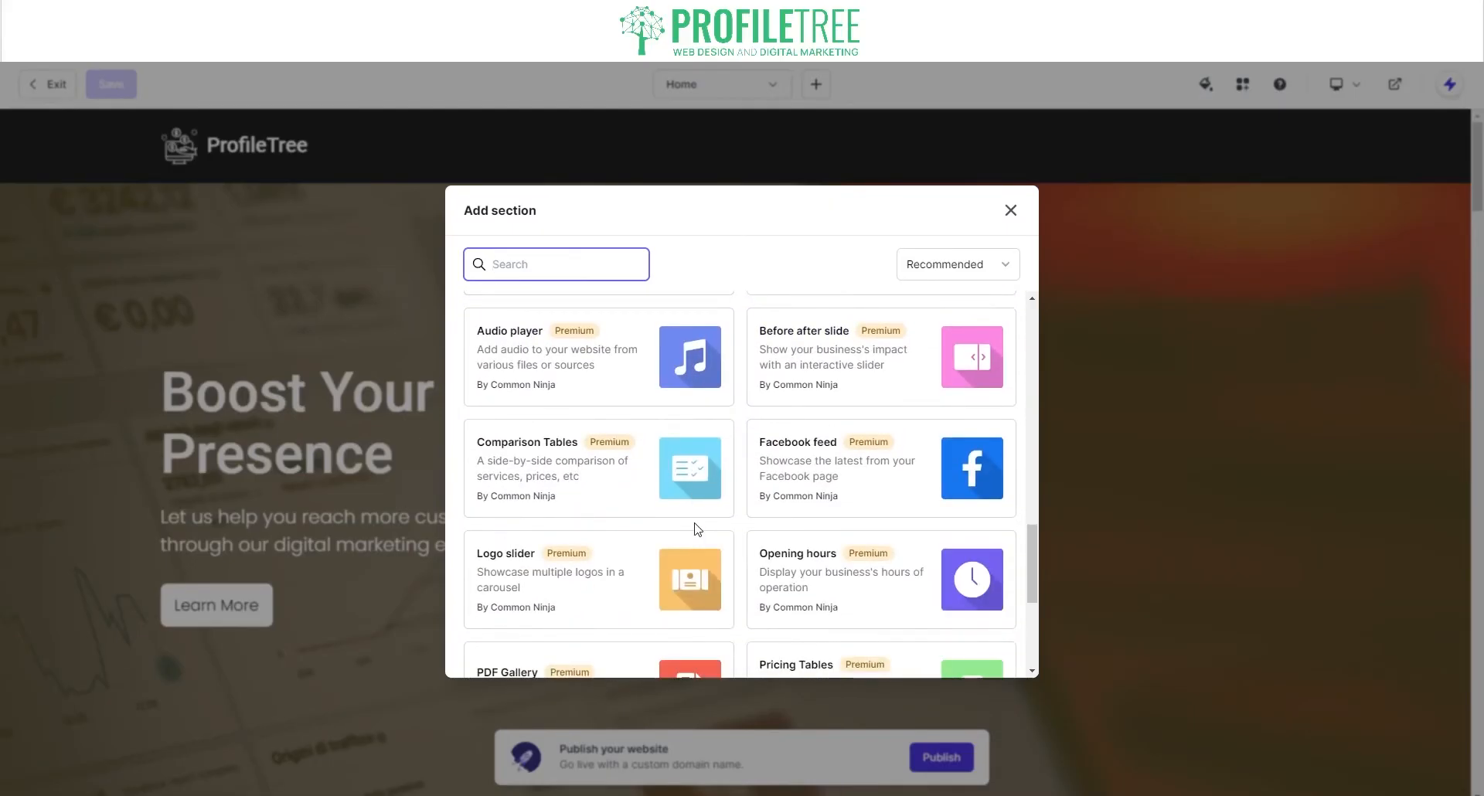
{"action": "scroll", "coordinate": [694, 502], "scroll_direction": "down", "scroll_amount": 3}
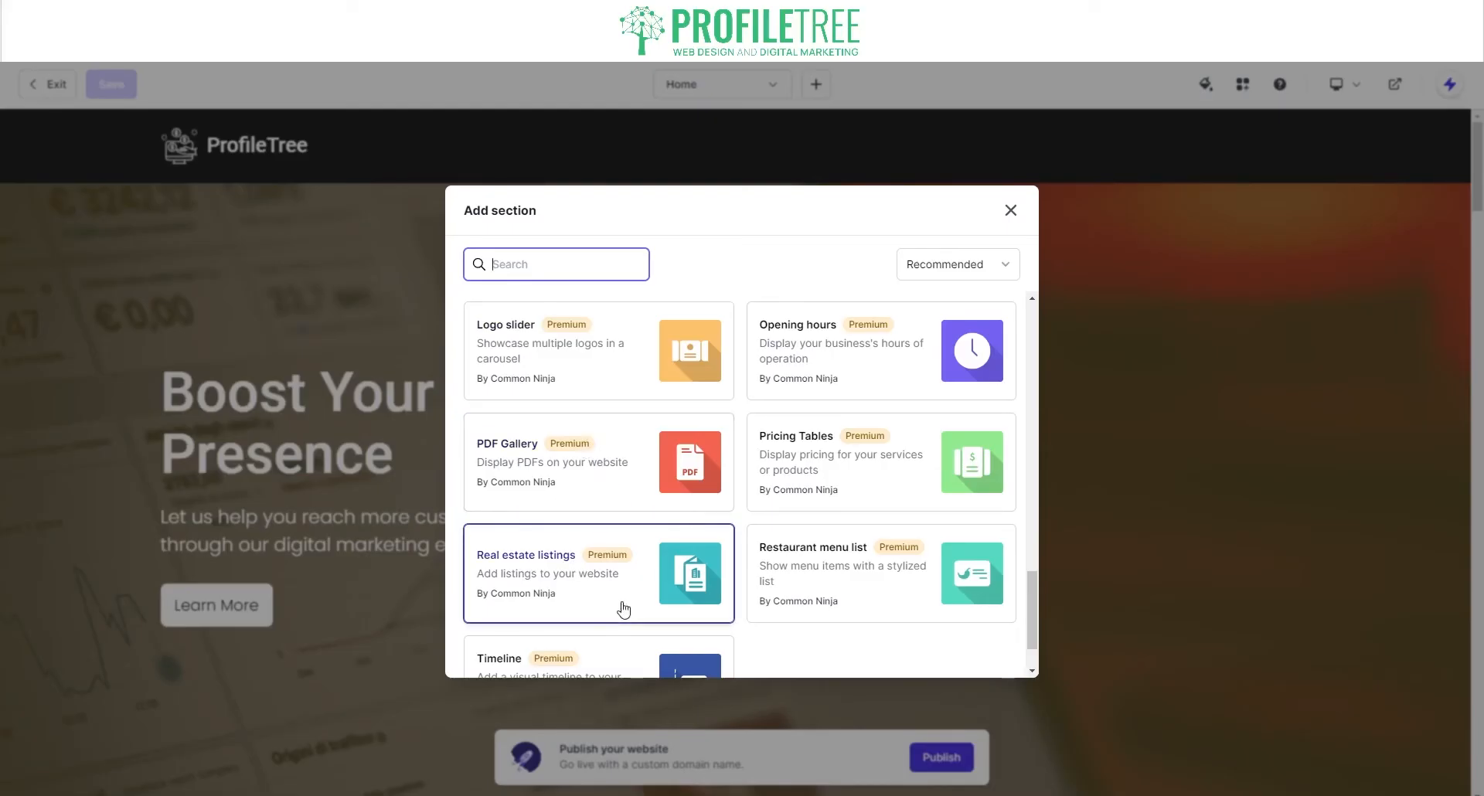
{"action": "scroll", "coordinate": [623, 607], "scroll_direction": "down", "scroll_amount": 1}
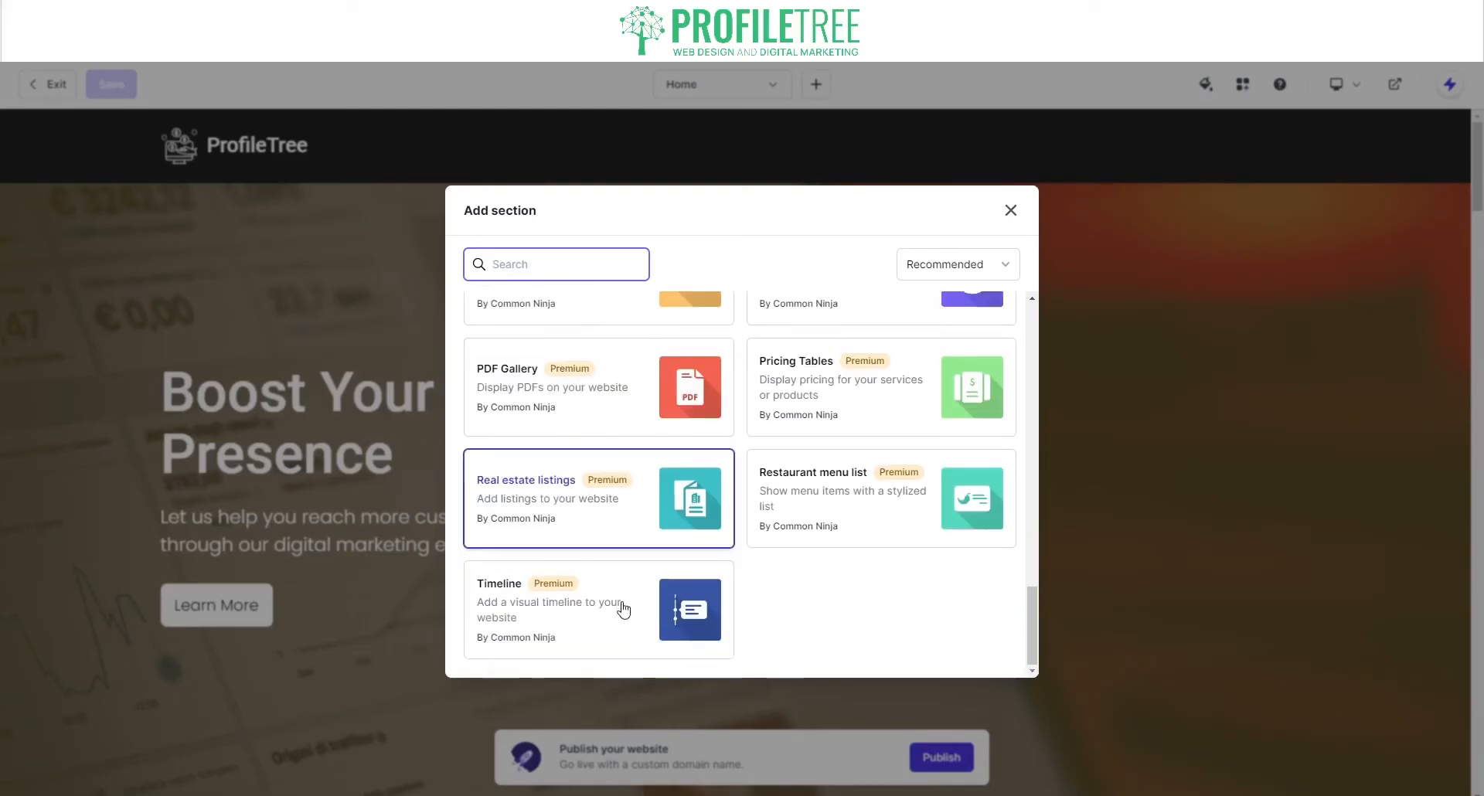
{"action": "left_click", "coordinate": [1010, 211]}
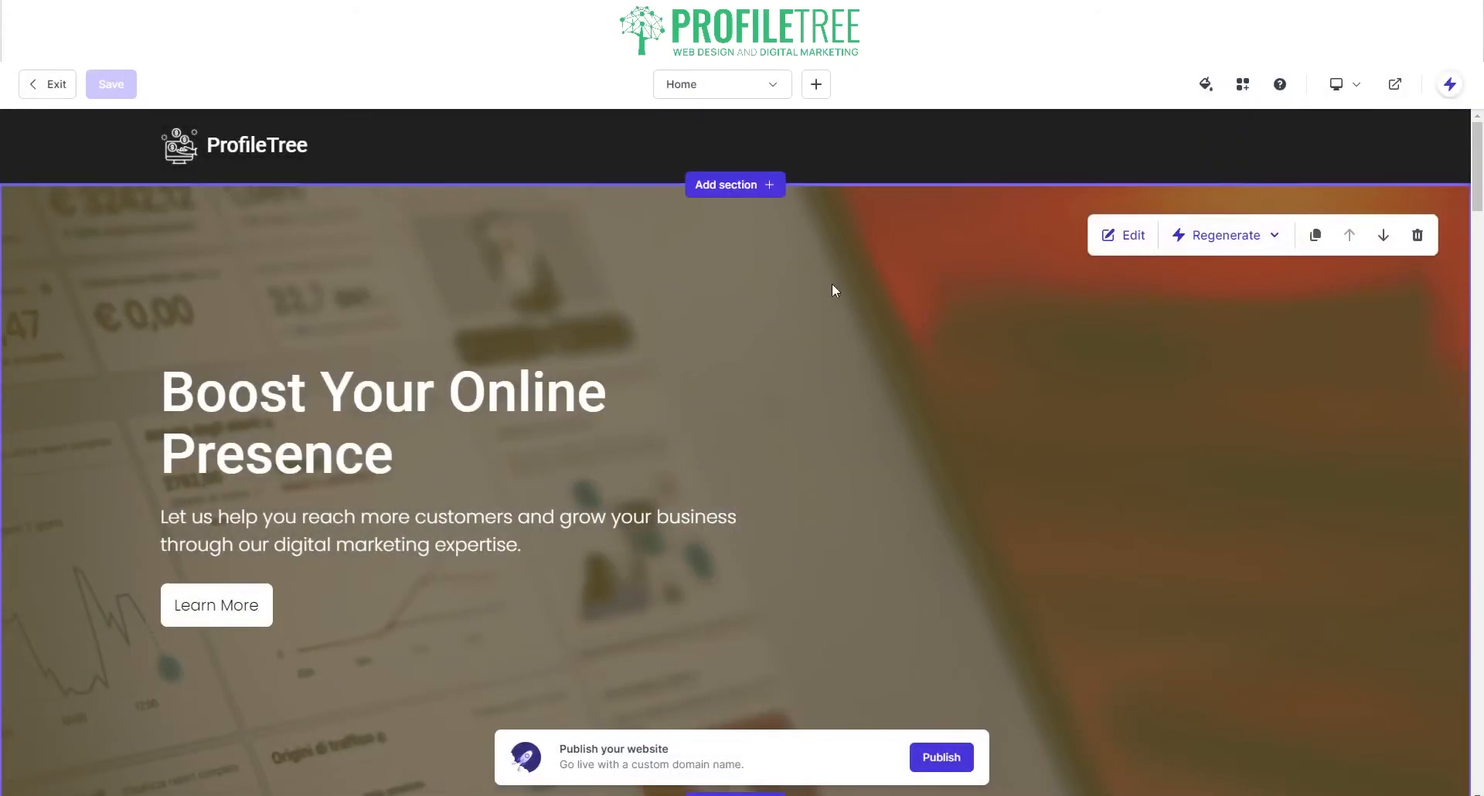
Step: Regenerate the hero section's style and then its text content
{"action": "left_click", "coordinate": [1214, 236]}
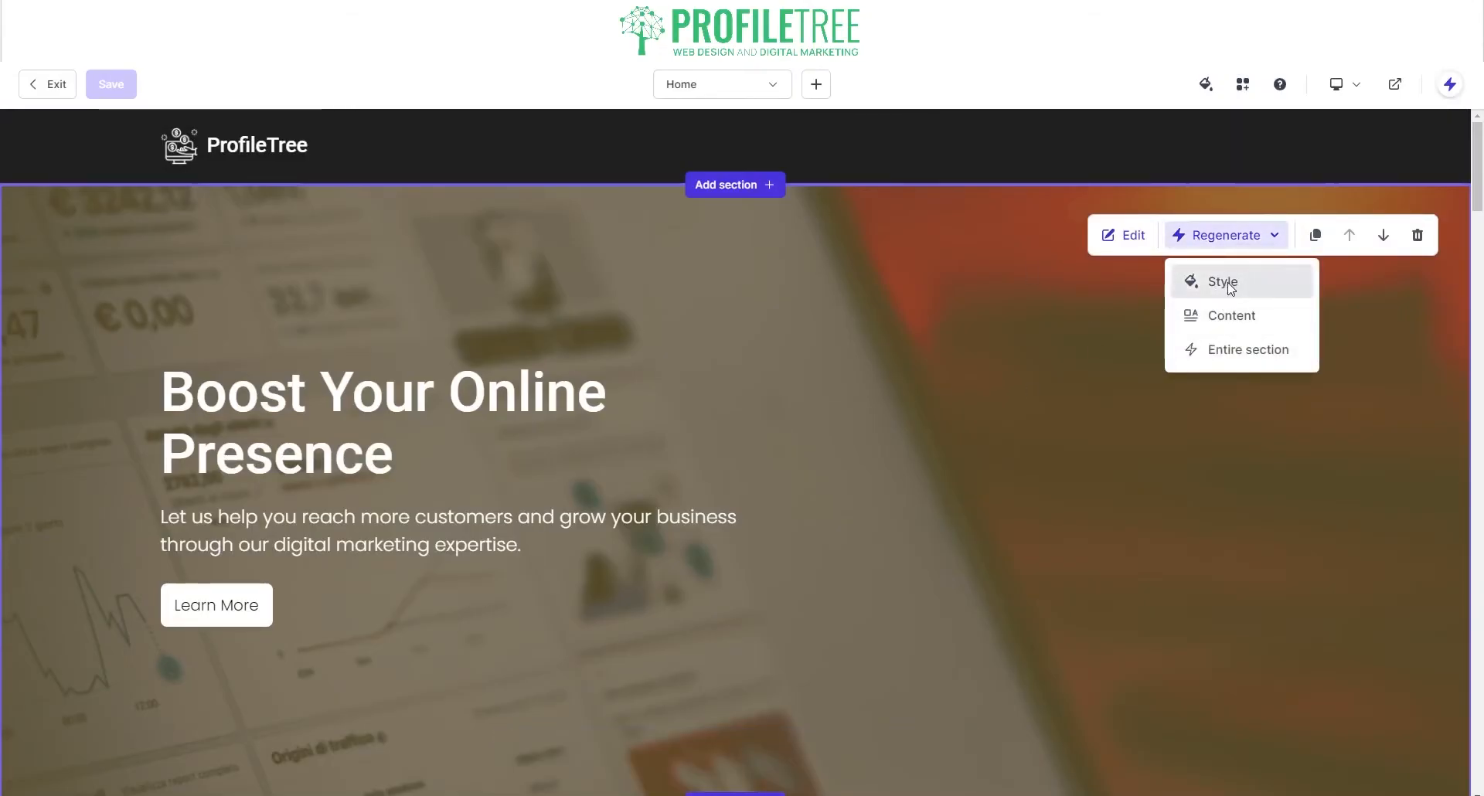
{"action": "left_click", "coordinate": [1228, 283]}
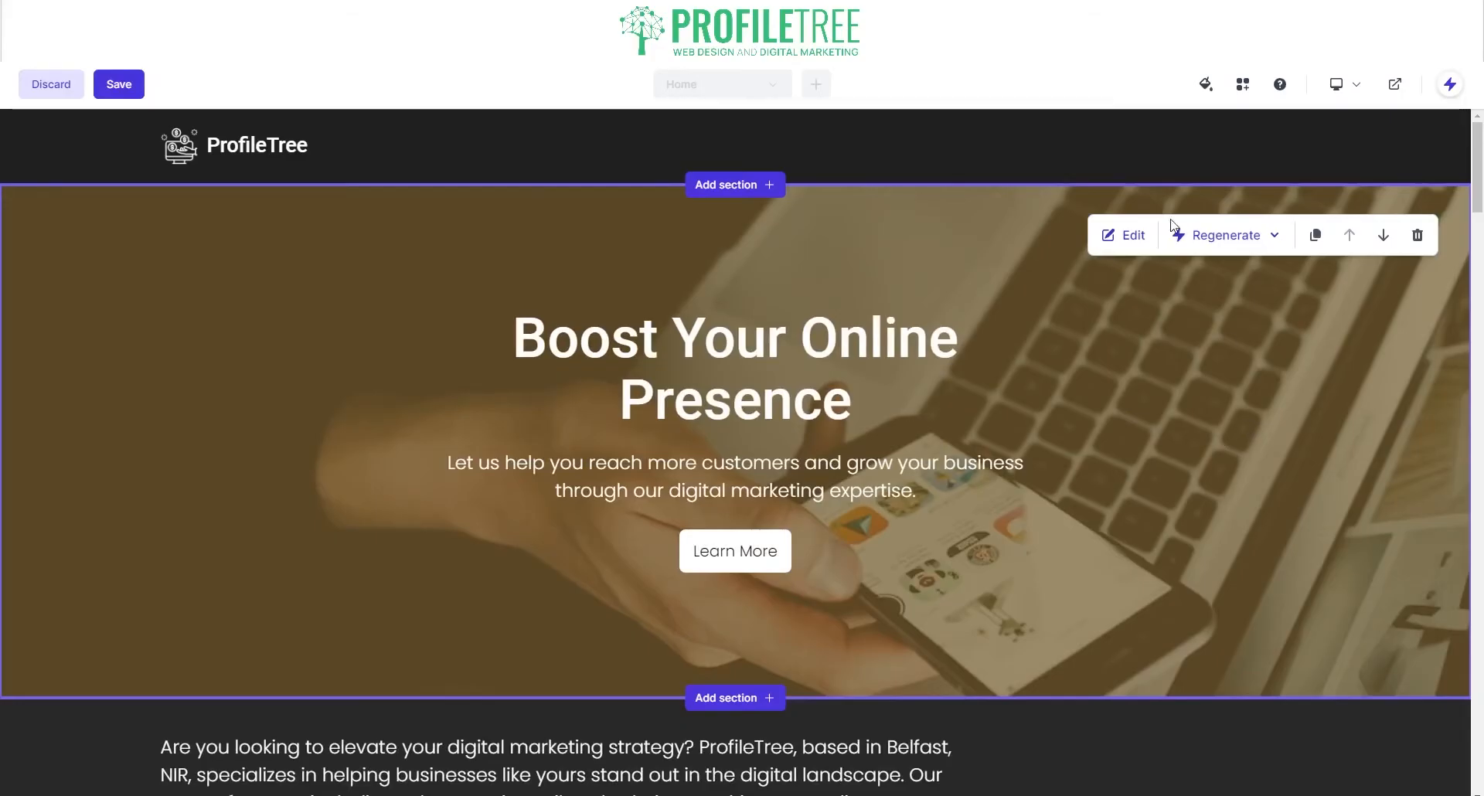
{"action": "left_click", "coordinate": [1194, 235]}
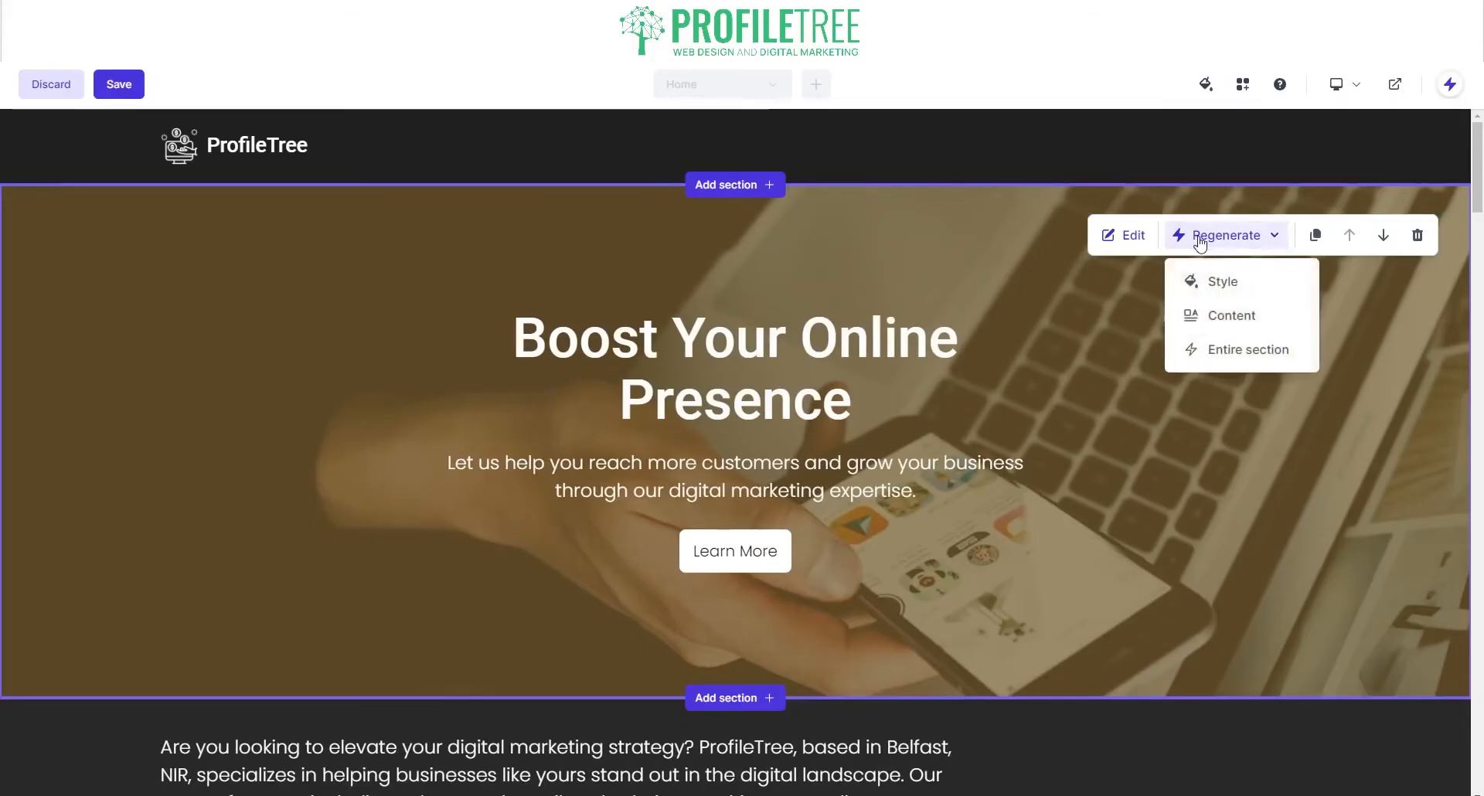
{"action": "left_click", "coordinate": [1225, 317]}
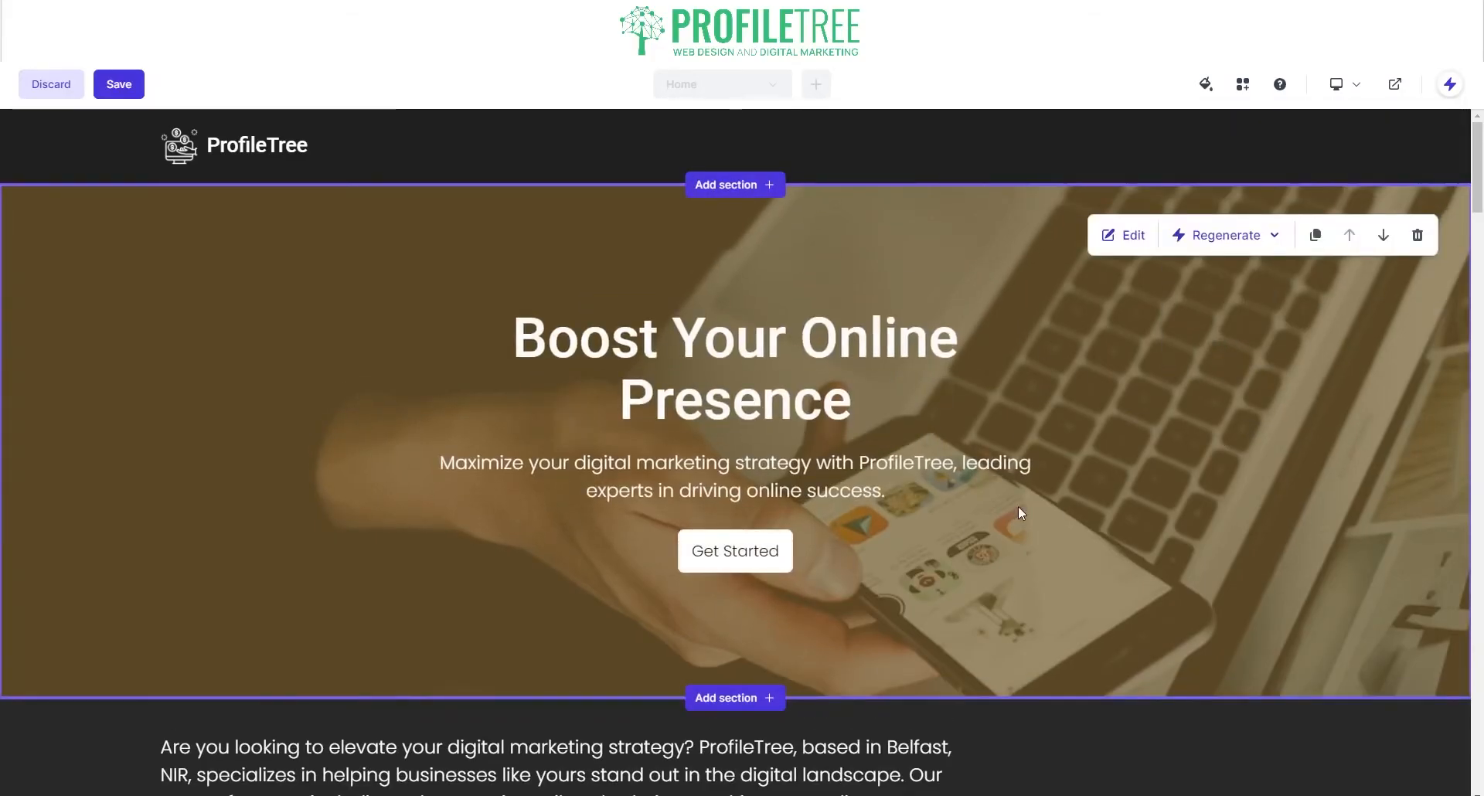
Step: Regenerate the entire hero section twice, landing on a laptop background with a new tagline
{"action": "left_click", "coordinate": [1226, 235]}
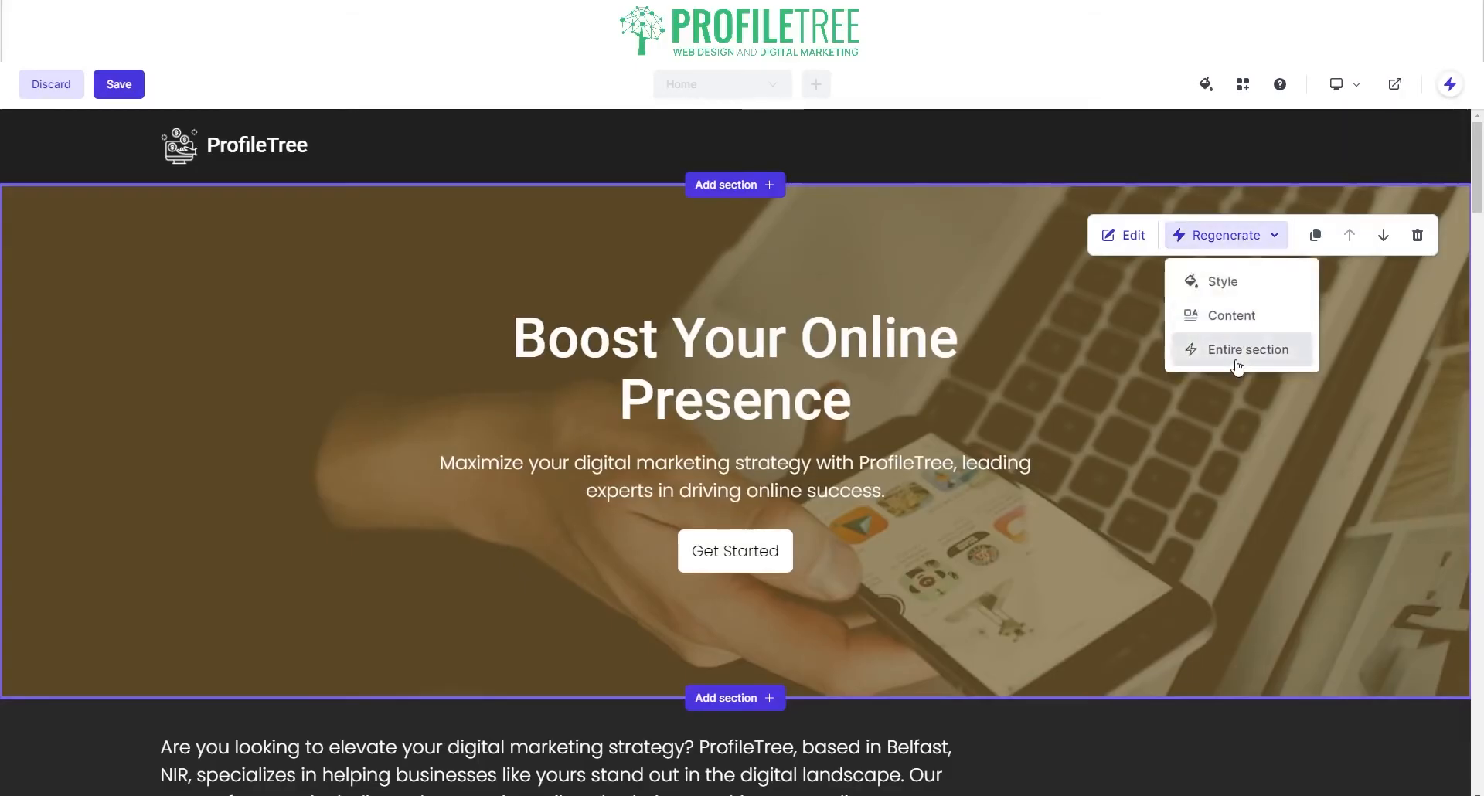
{"action": "left_click", "coordinate": [1236, 349]}
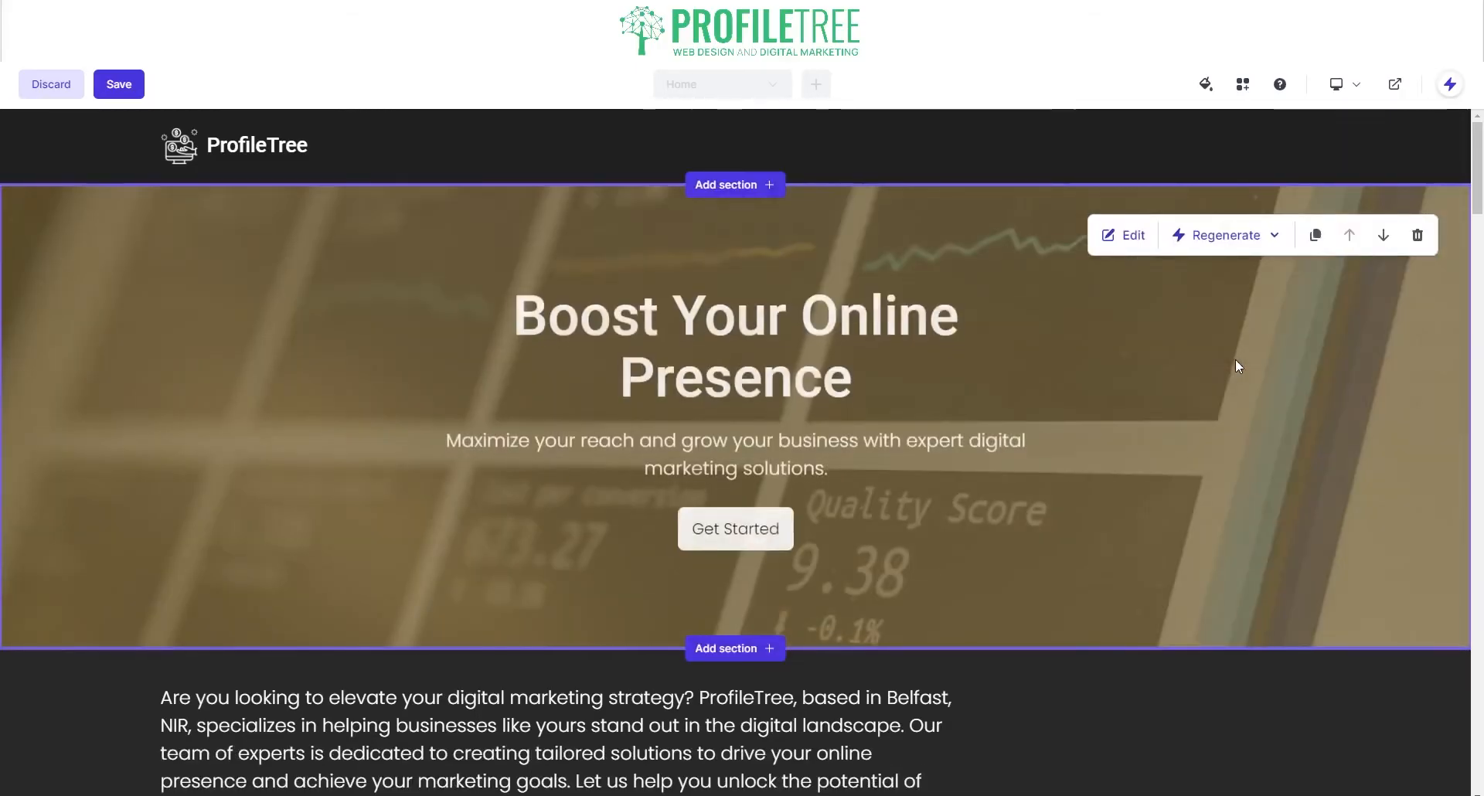
{"action": "left_click", "coordinate": [1226, 235]}
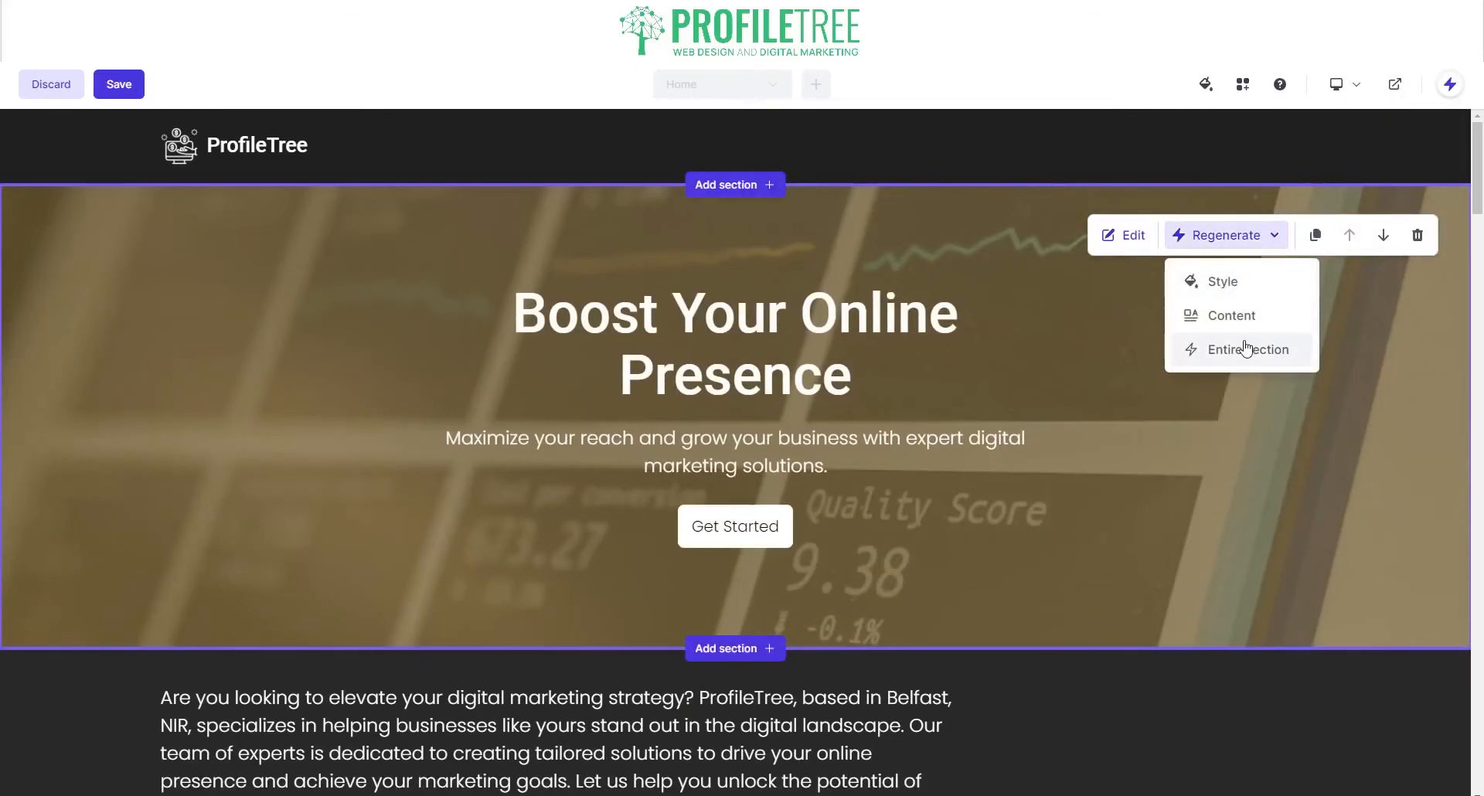
{"action": "left_click", "coordinate": [1246, 348]}
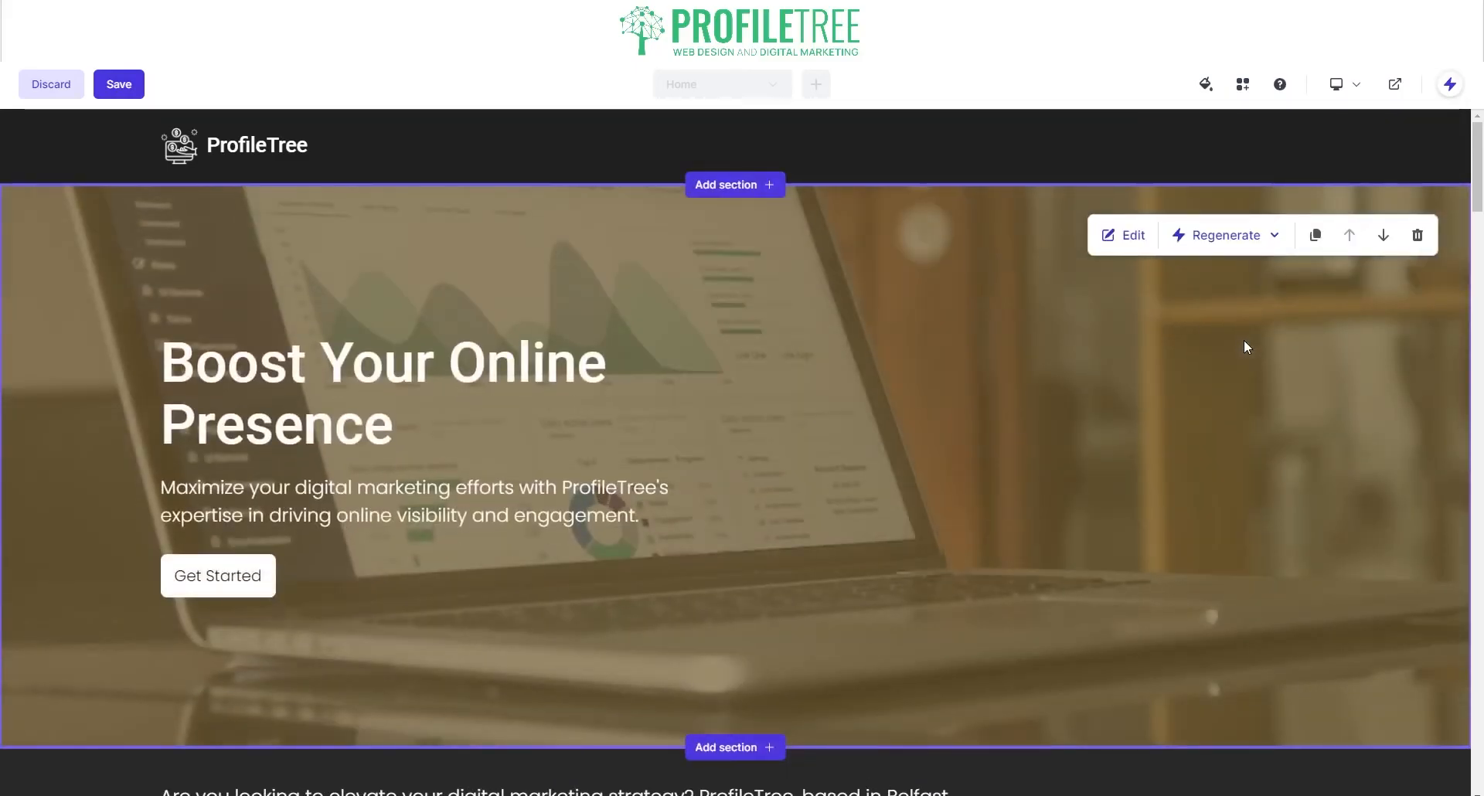
Step: Open the hero banner's edit panel, check its Heading and Subtext fields, and show the Style settings
{"action": "left_click", "coordinate": [1135, 235]}
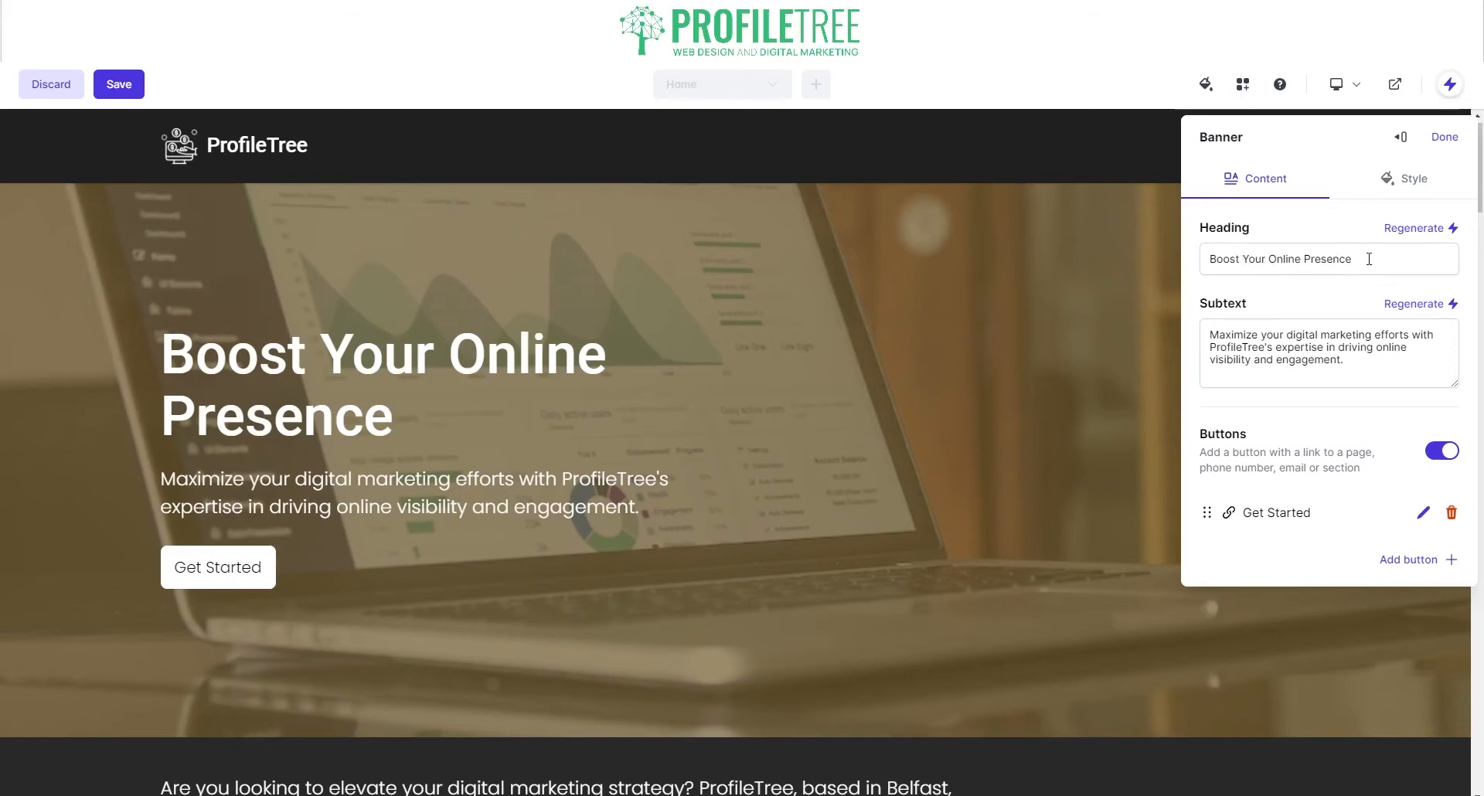
{"action": "left_click_drag", "start_coordinate": [1369, 259], "coordinate": [1091, 250]}
{"action": "left_click", "coordinate": [1286, 330]}
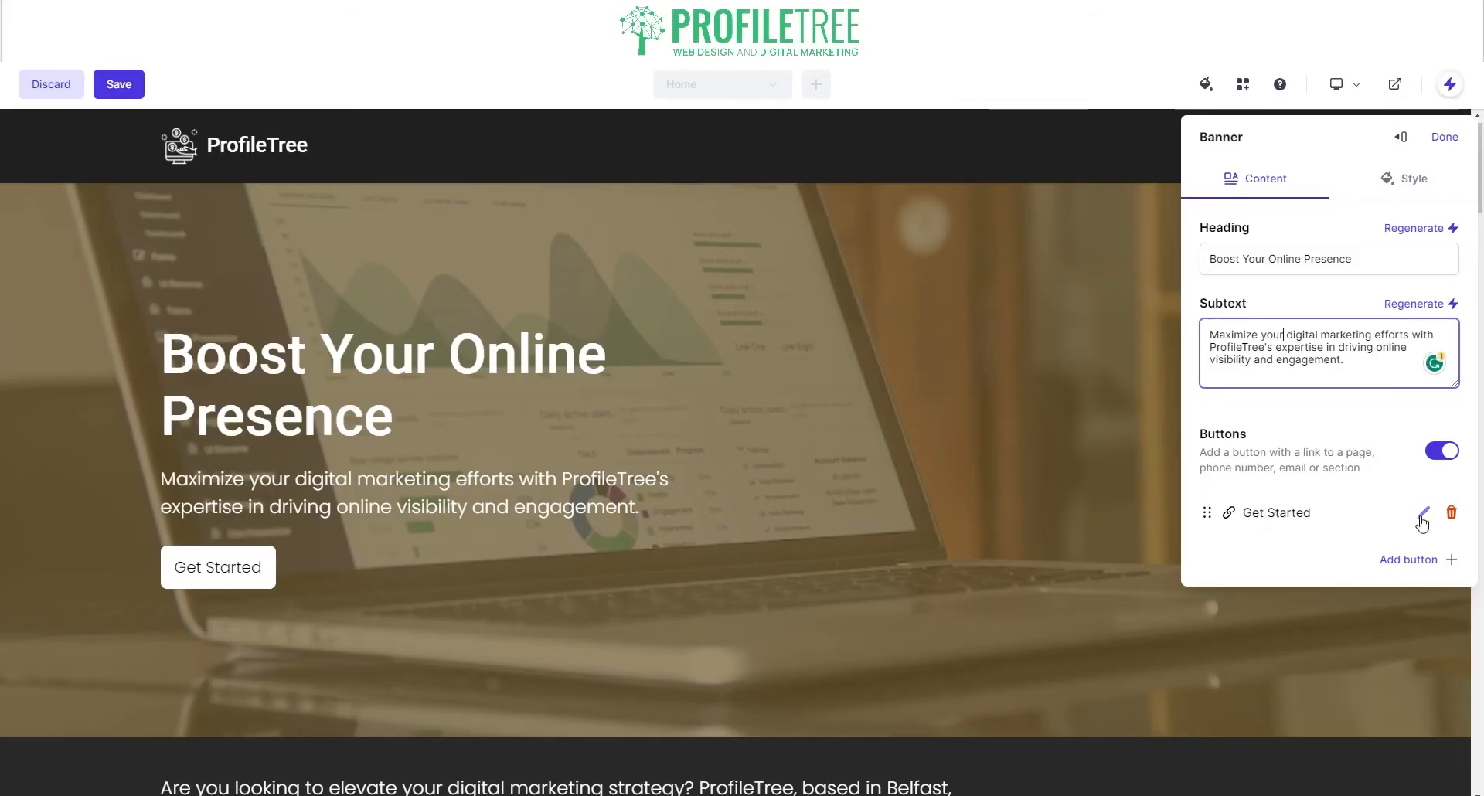
{"action": "left_click", "coordinate": [1412, 191]}
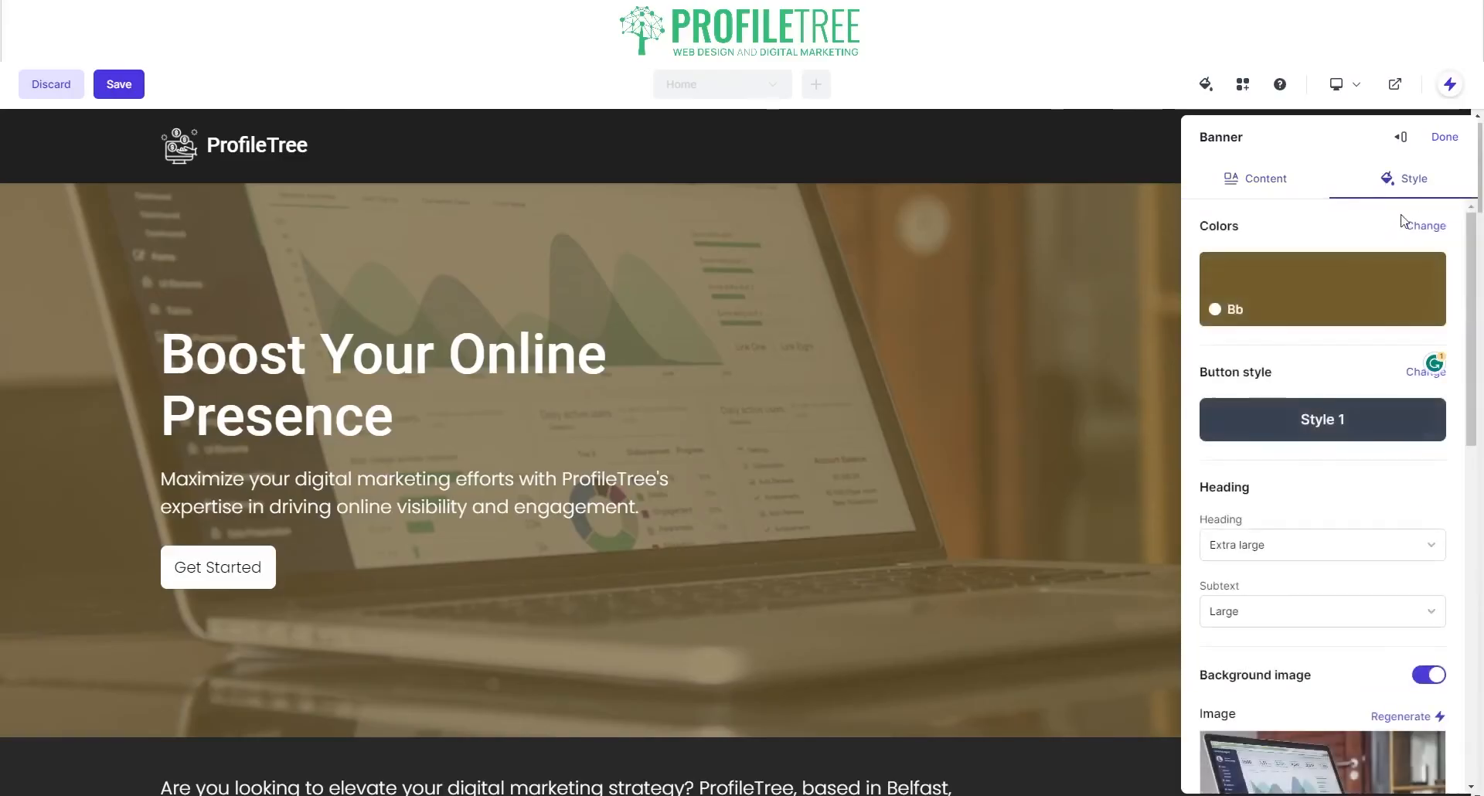
Step: Set a custom banner background colour with hex #33BC77
{"action": "left_click", "coordinate": [1322, 291]}
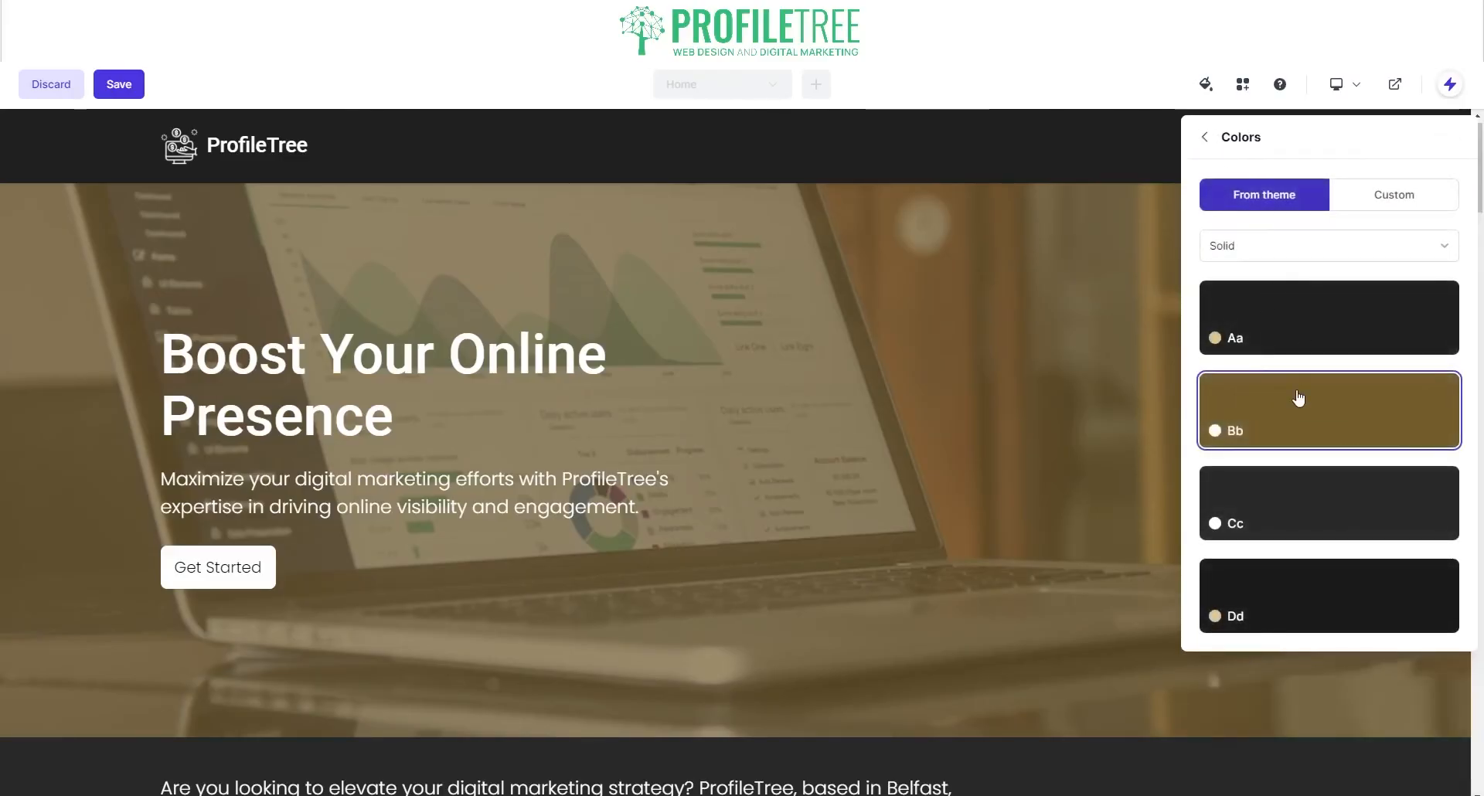
{"action": "left_click", "coordinate": [1358, 208]}
{"action": "left_click", "coordinate": [1287, 324]}
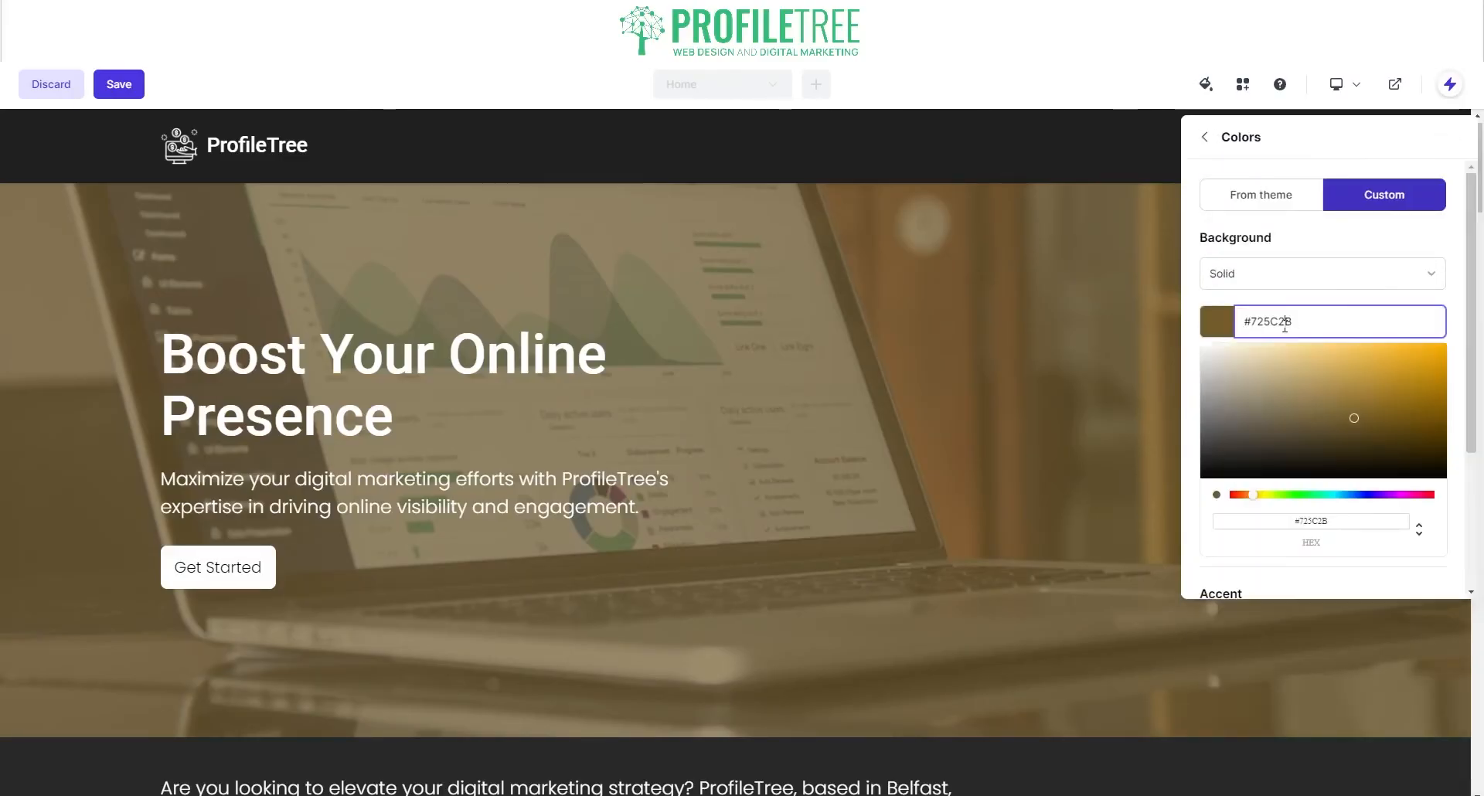
{"action": "double_click", "coordinate": [1284, 323]}
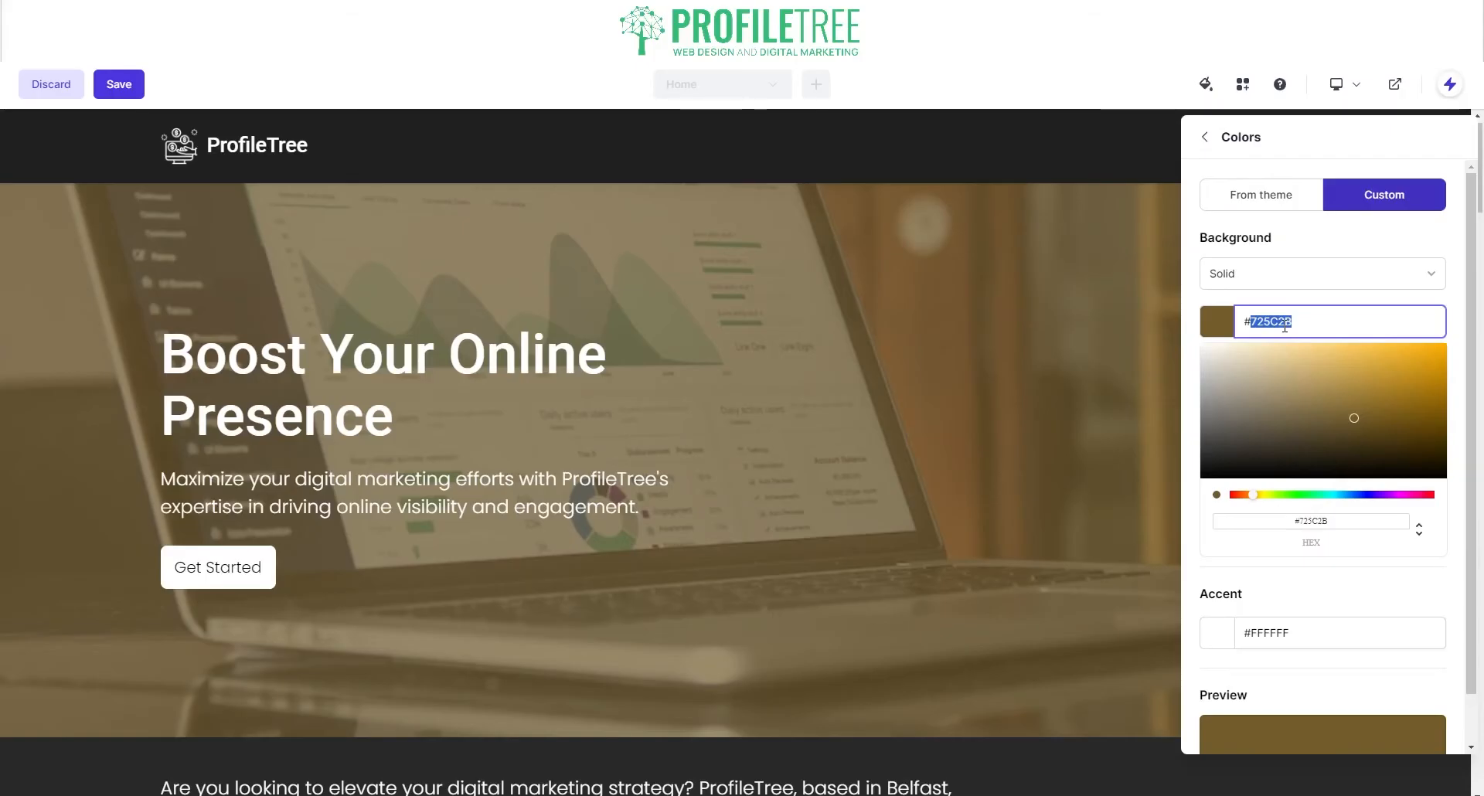
{"action": "type", "text": "3377BC"}
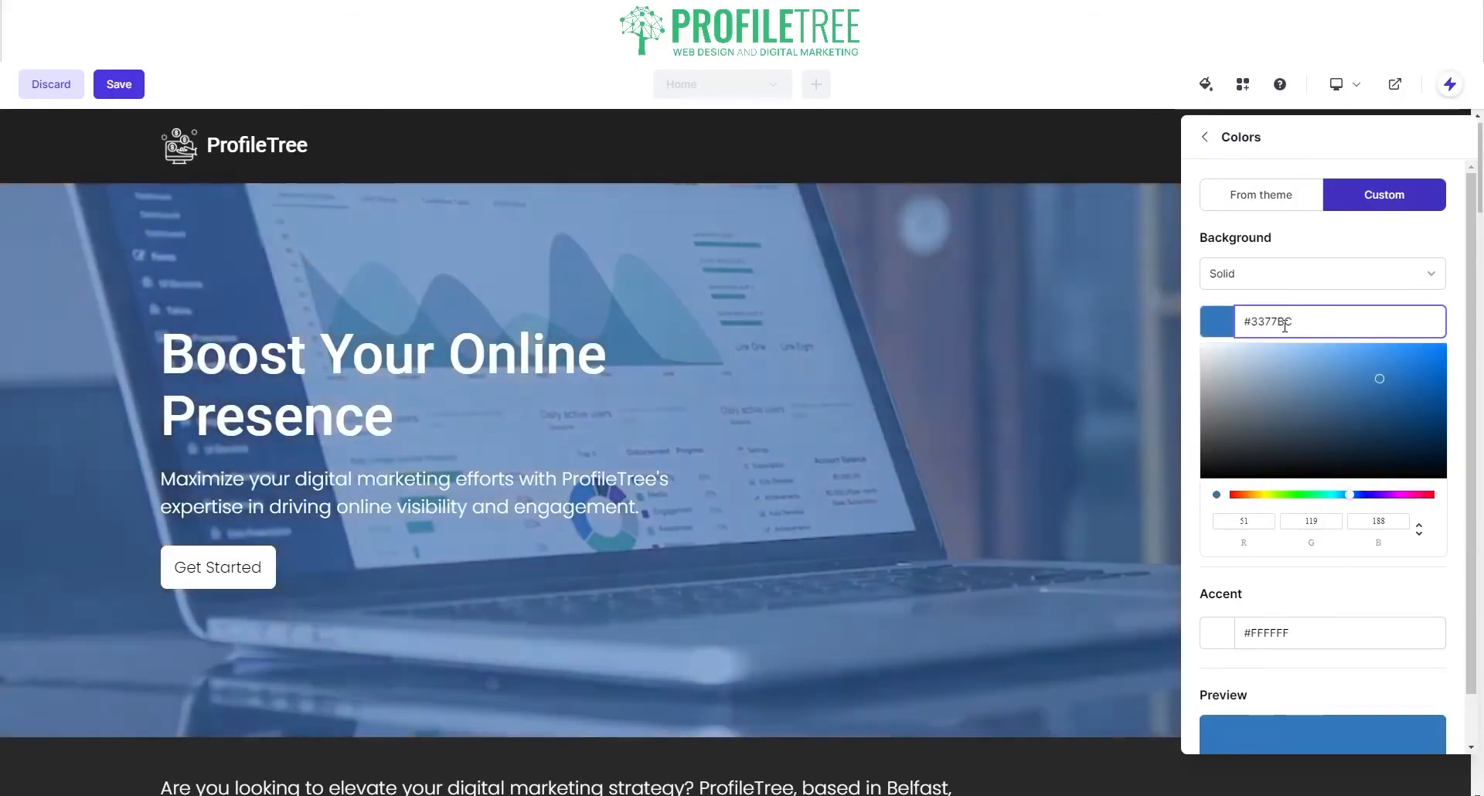
{"action": "key", "text": "BackSpace"}
{"action": "key", "text": "BackSpace"}
{"action": "key", "text": "BackSpace"}
{"action": "key", "text": "BackSpace"}
{"action": "type", "text": "BC"}
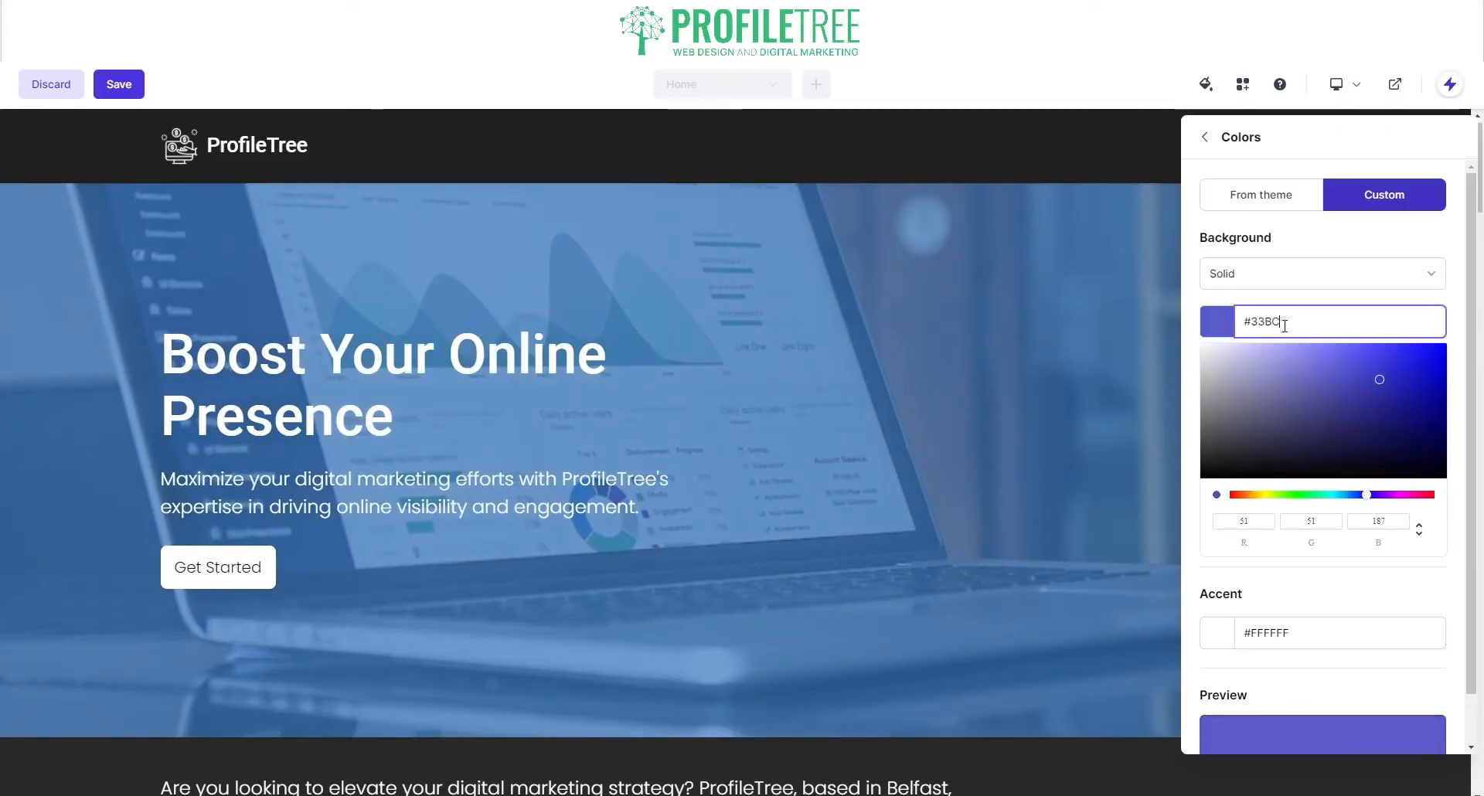
{"action": "type", "text": "77"}
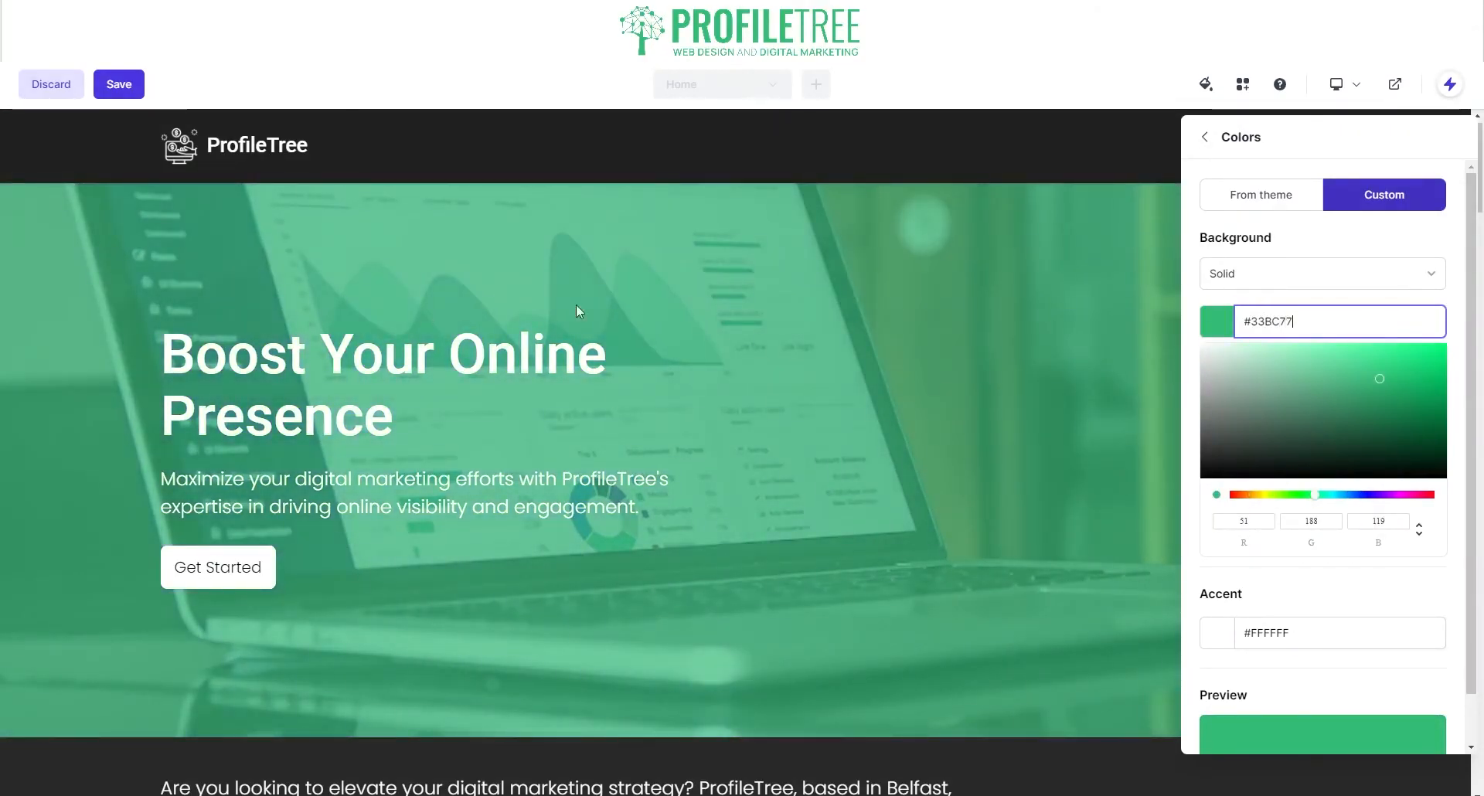
Step: Change the background from Solid to a Gradient fading to #1F1F1F
{"action": "scroll", "coordinate": [1302, 306], "scroll_direction": "down", "scroll_amount": 1}
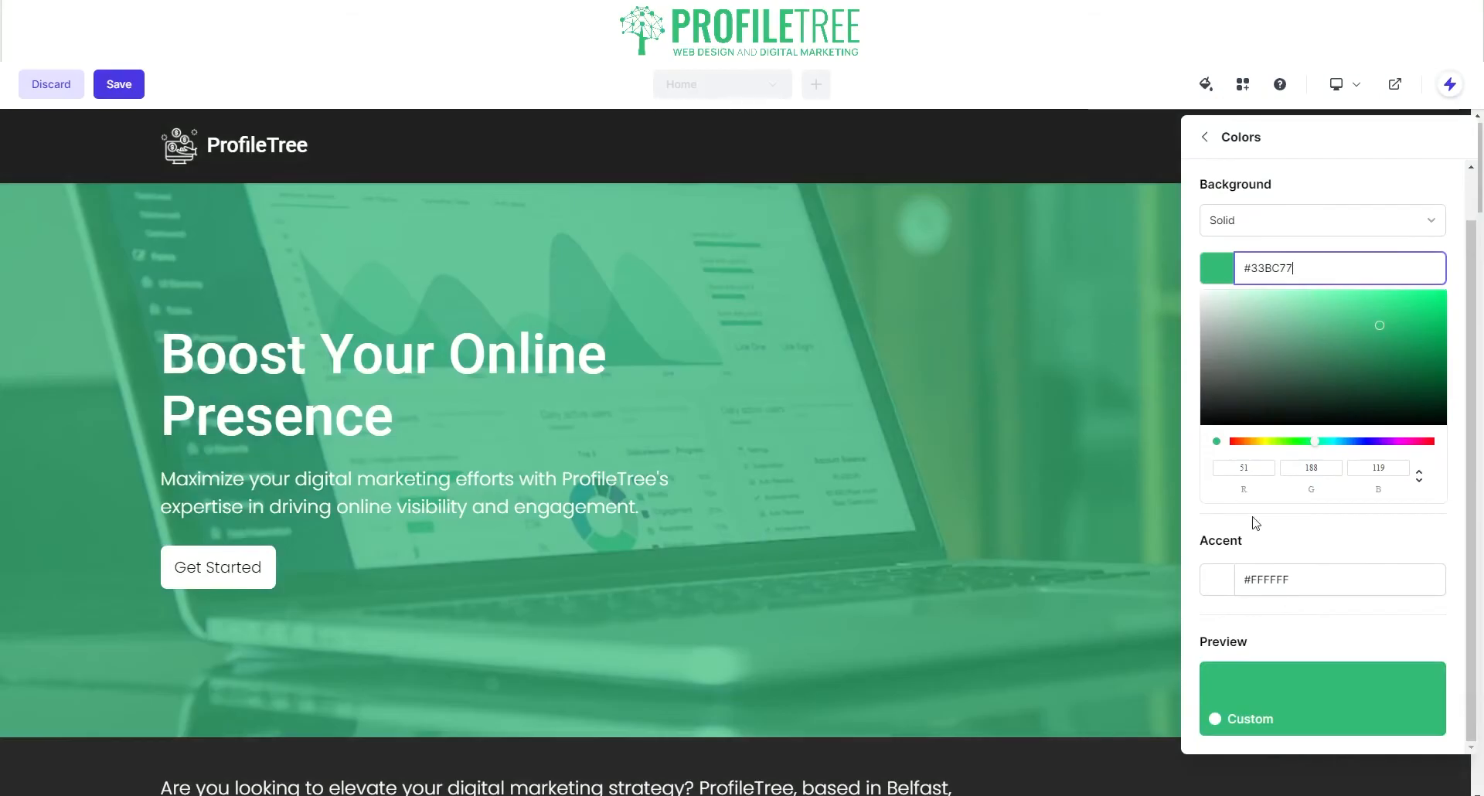
{"action": "left_click", "coordinate": [1282, 224]}
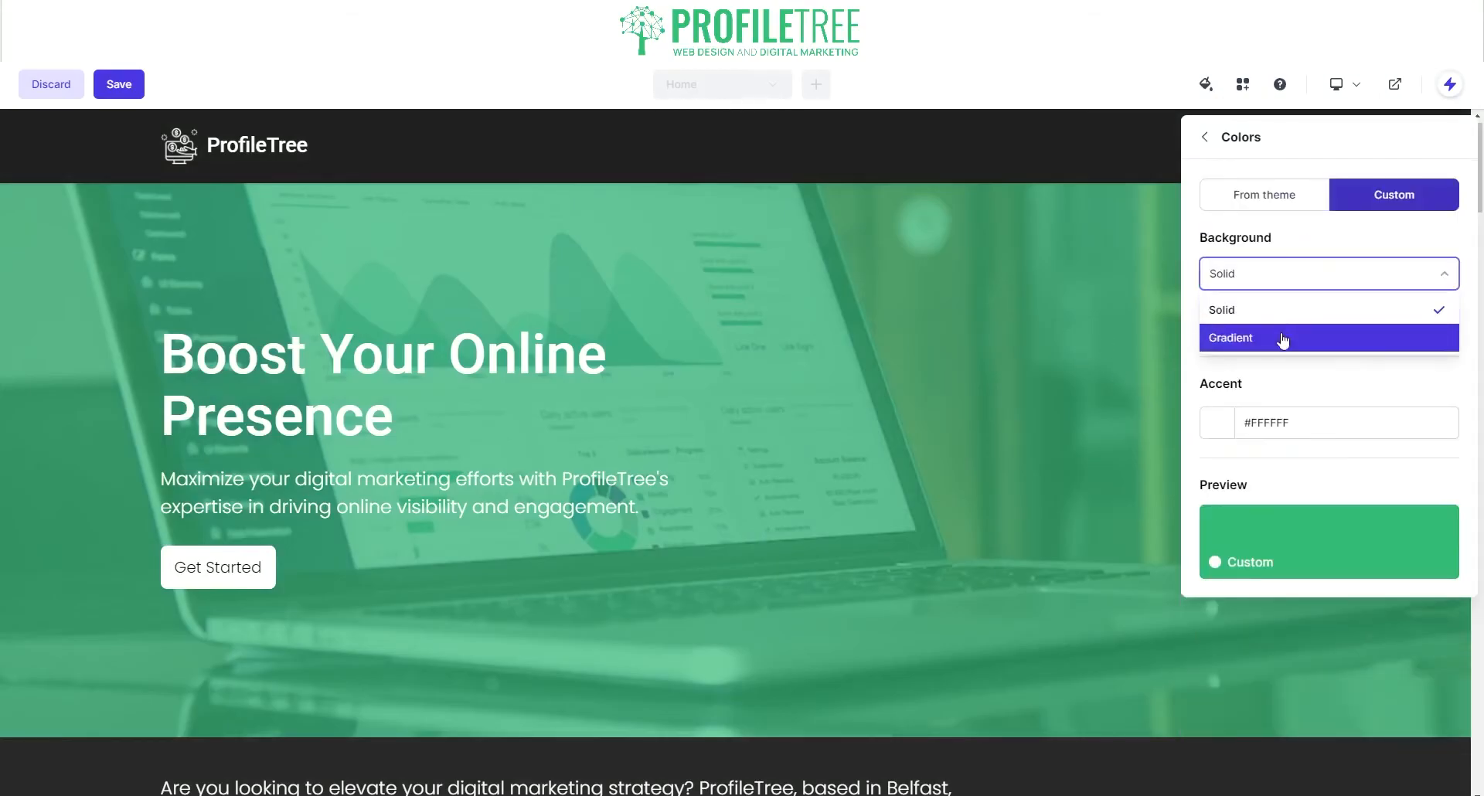
{"action": "left_click", "coordinate": [1283, 339]}
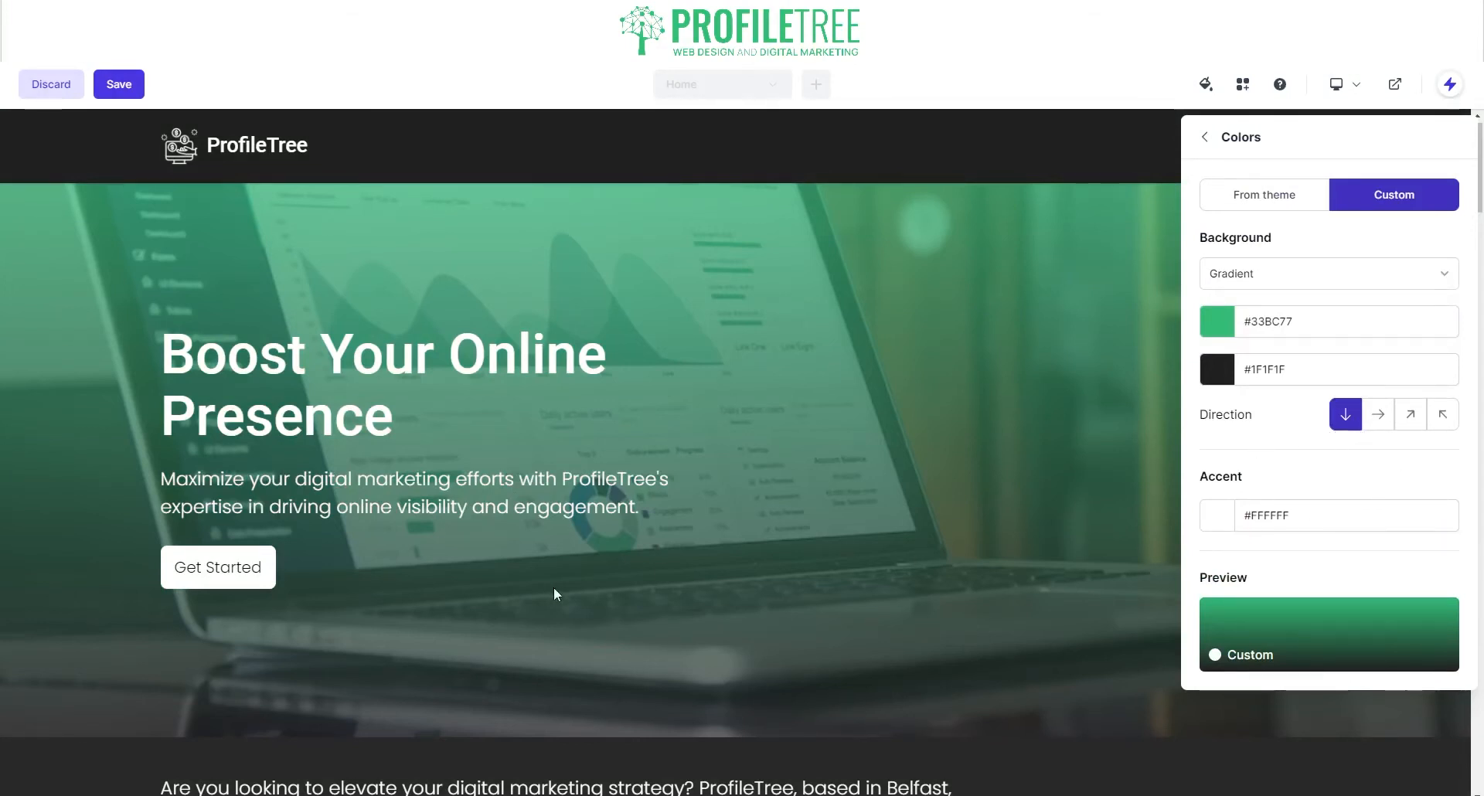
{"action": "left_click", "coordinate": [1205, 139]}
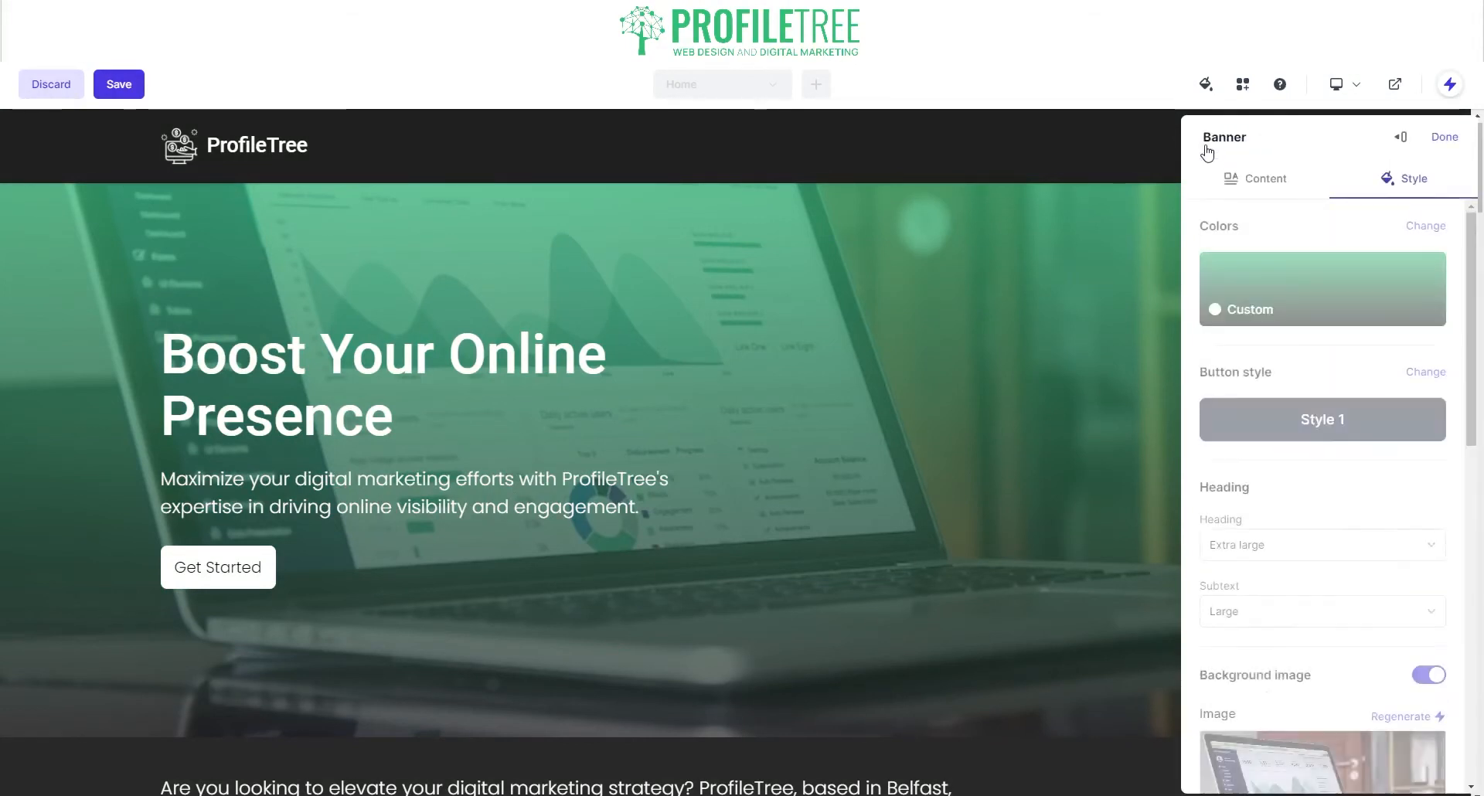
Step: Try a custom round button style, switching its type from Outline to Solid
{"action": "left_click", "coordinate": [1301, 440]}
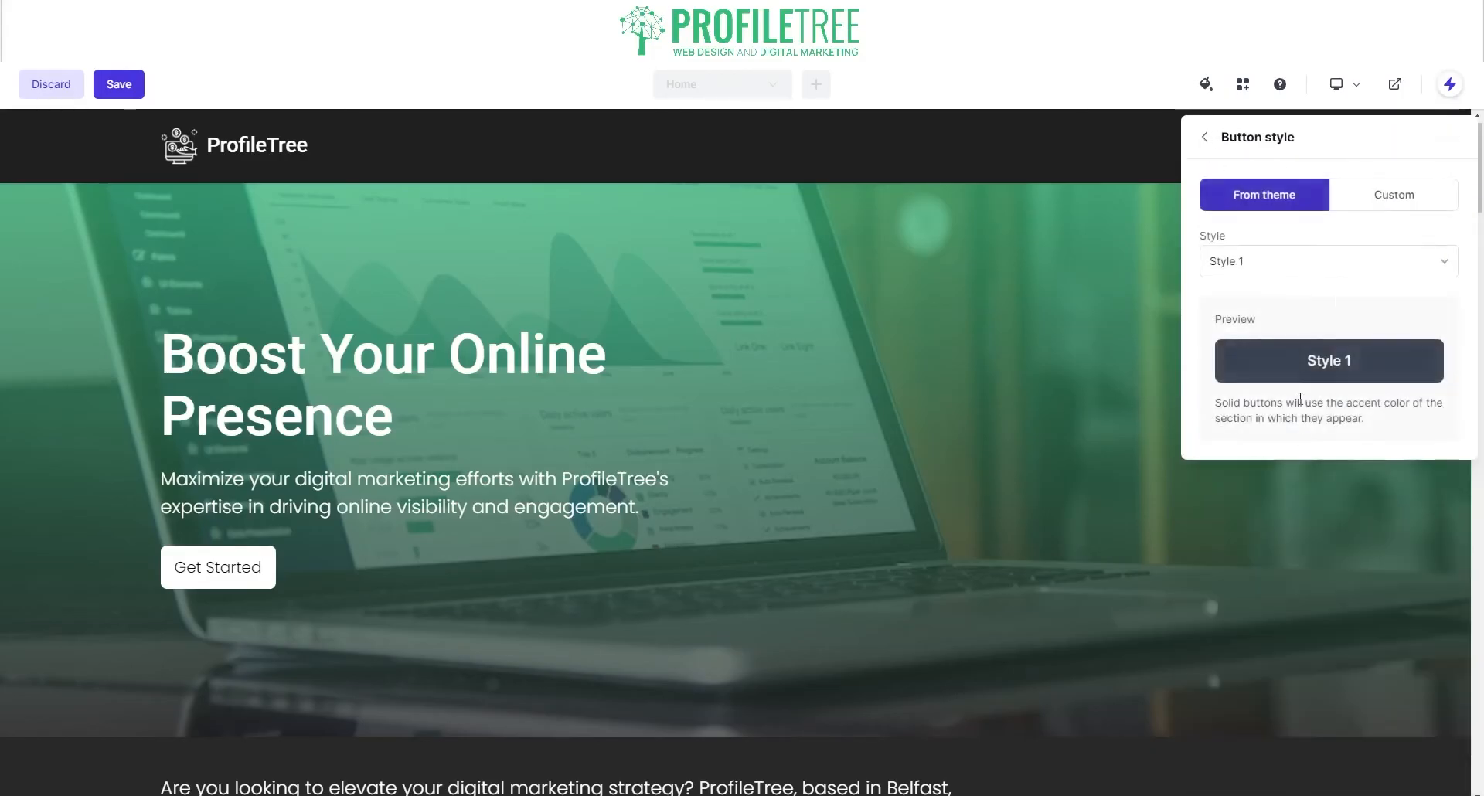
{"action": "left_click", "coordinate": [1392, 202]}
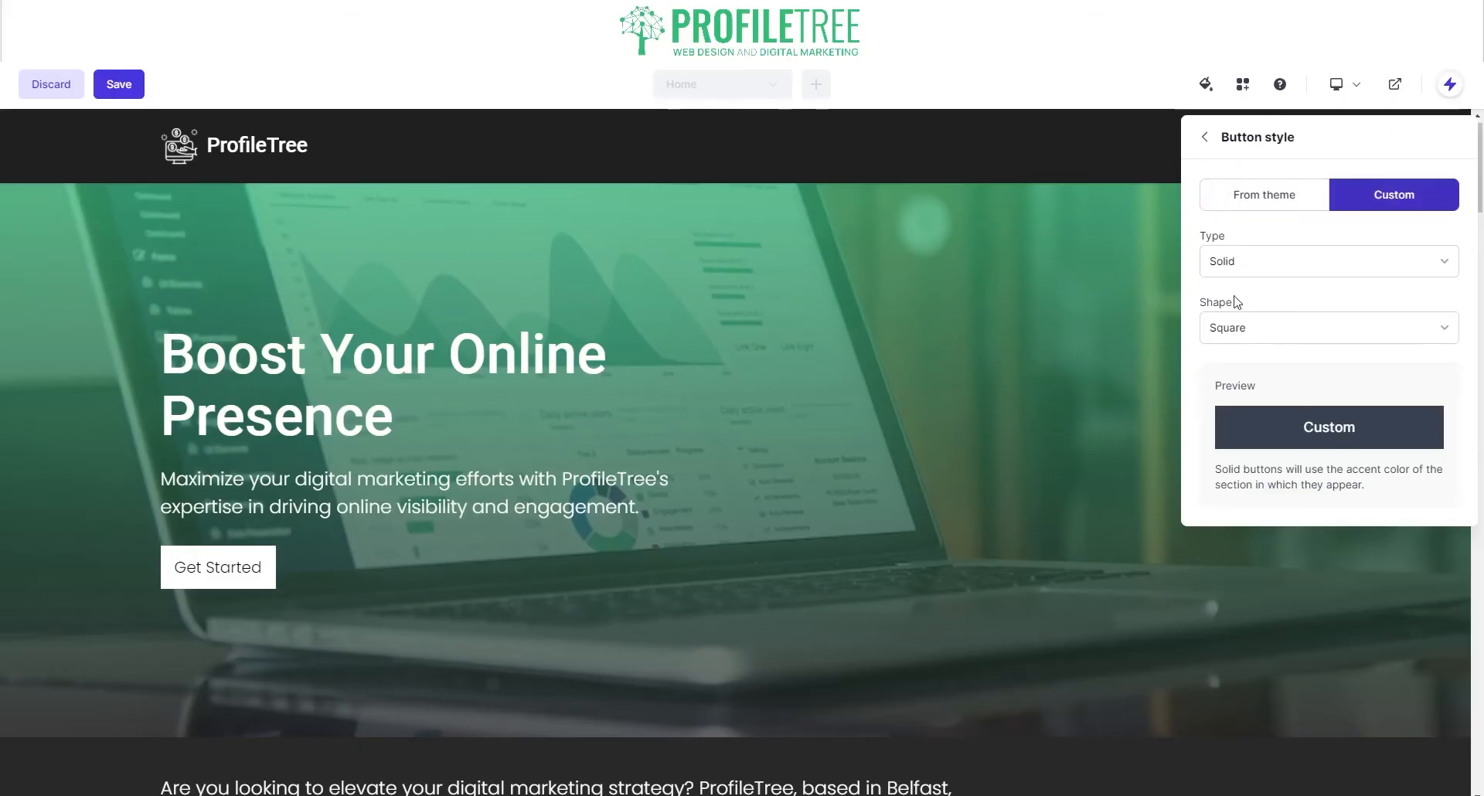
{"action": "left_click", "coordinate": [1250, 334]}
{"action": "left_click", "coordinate": [1247, 365]}
{"action": "left_click", "coordinate": [1346, 267]}
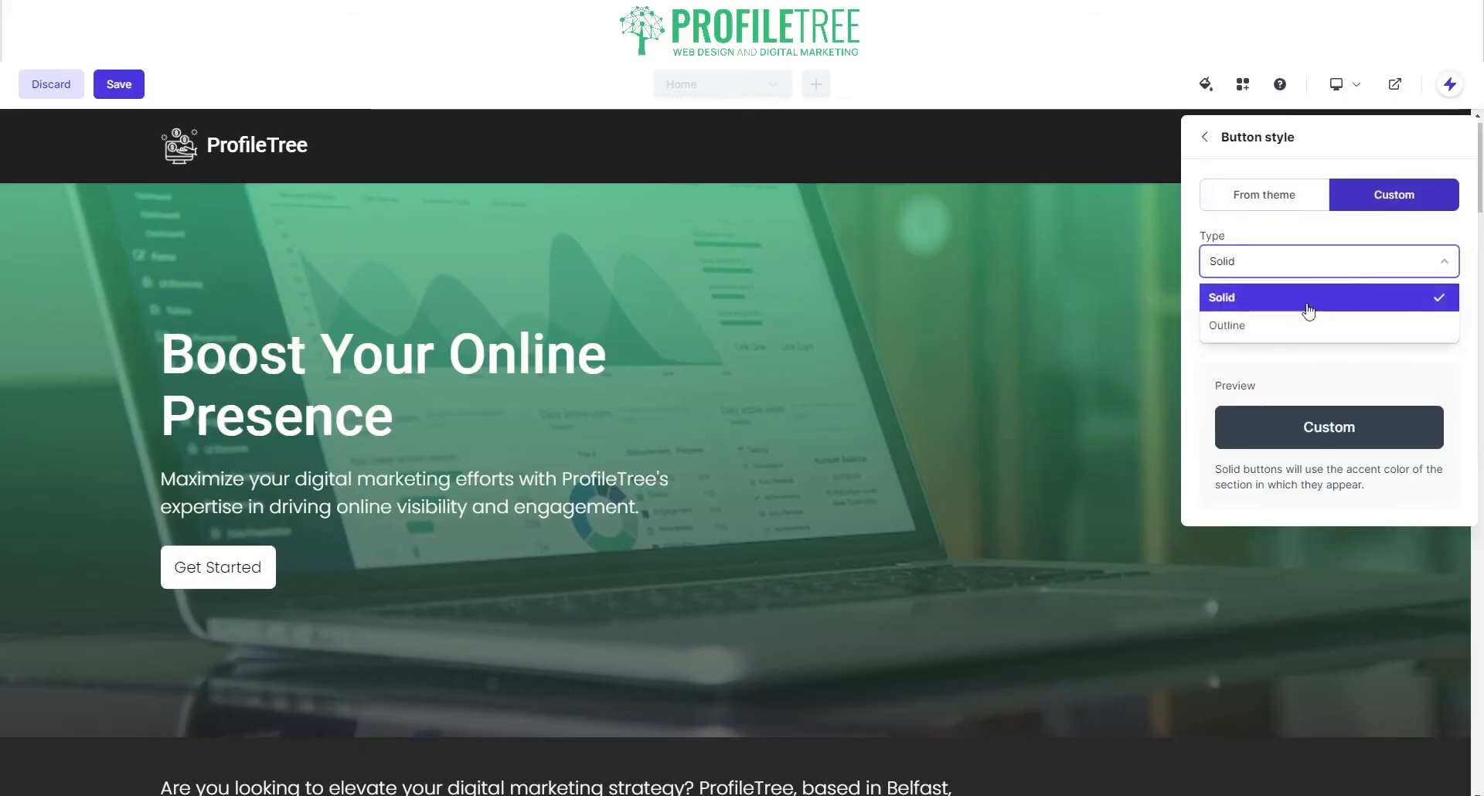
{"action": "left_click", "coordinate": [1291, 330]}
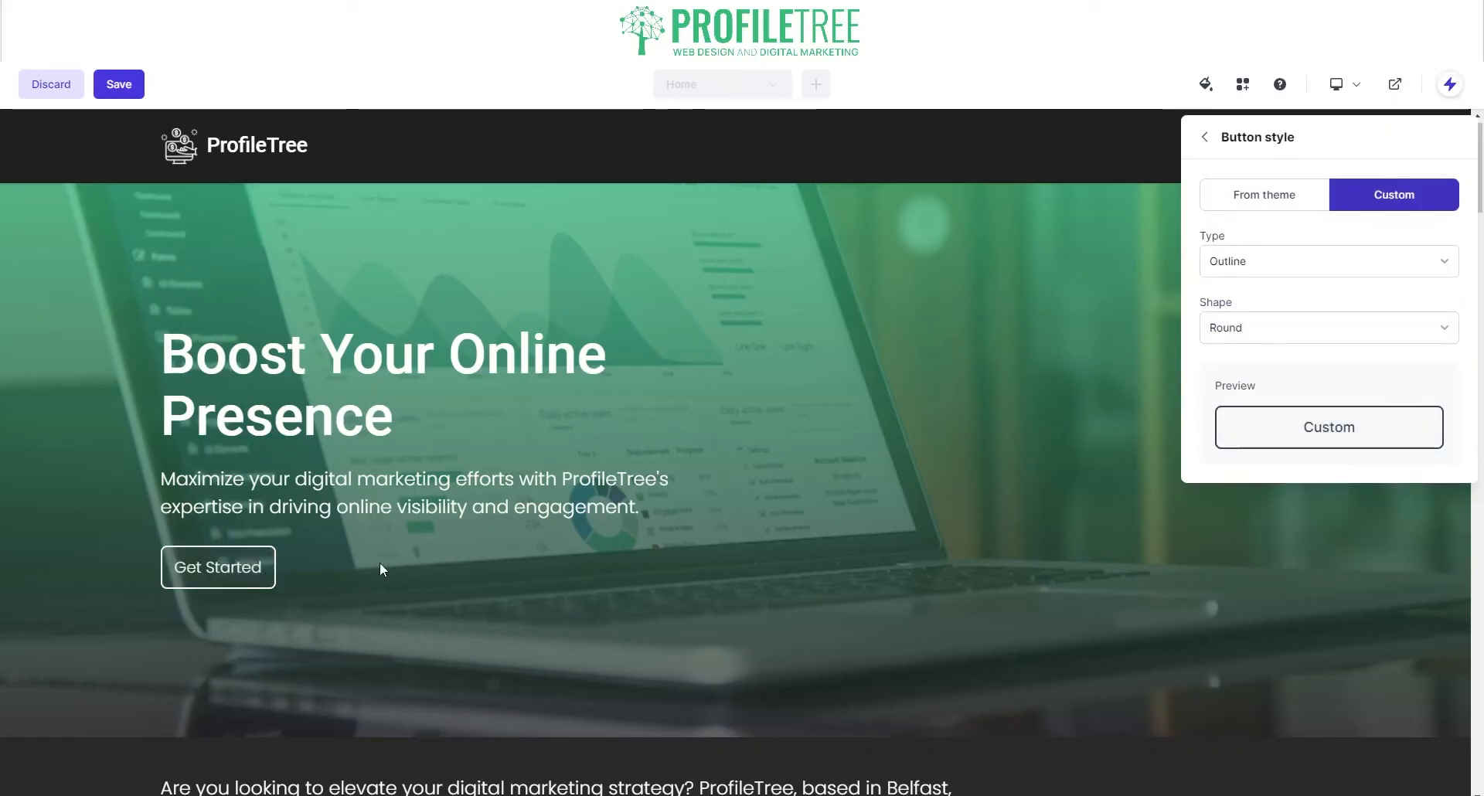
{"action": "left_click", "coordinate": [1376, 261]}
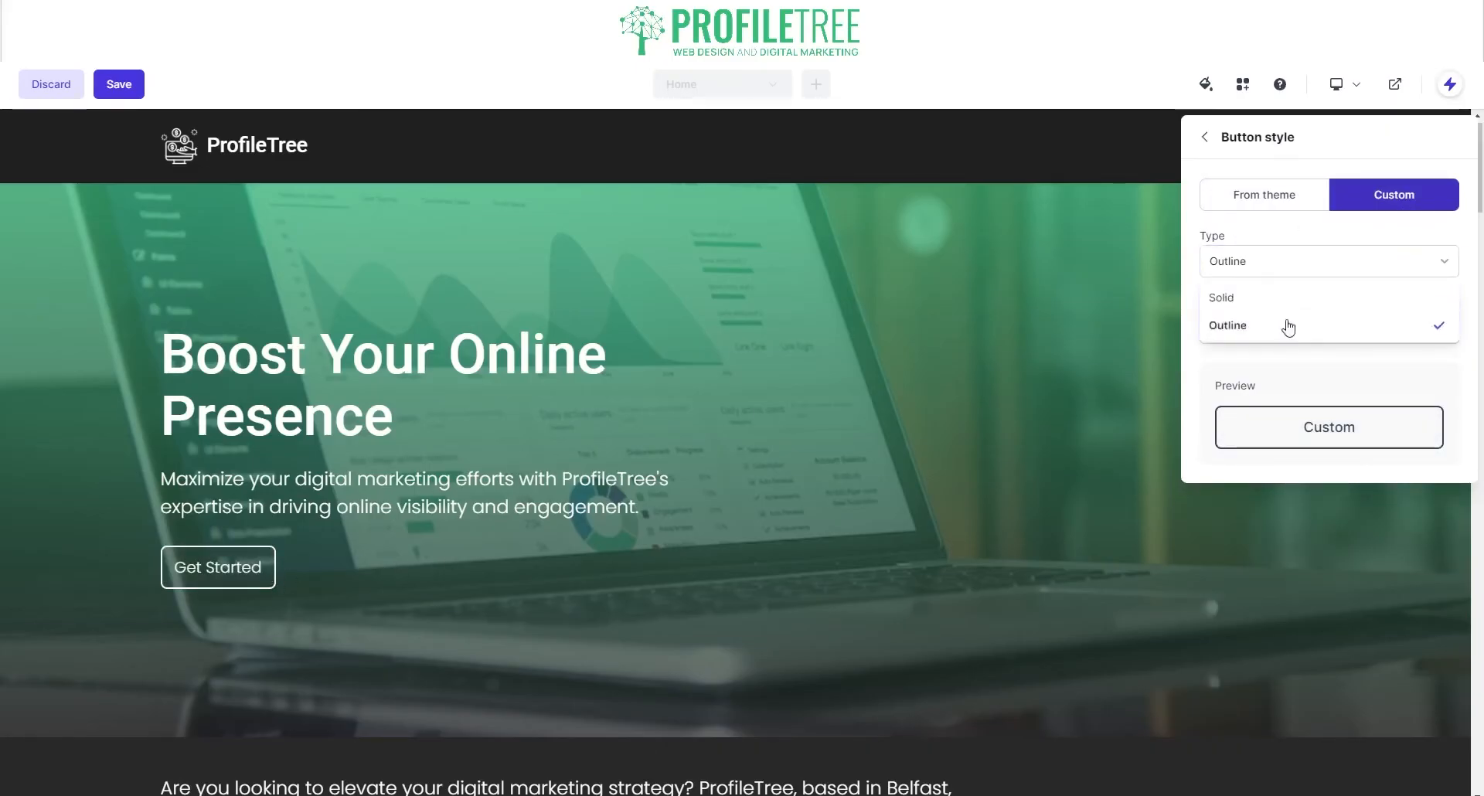
{"action": "left_click", "coordinate": [1286, 325]}
{"action": "left_click", "coordinate": [1286, 269]}
{"action": "left_click", "coordinate": [1265, 300]}
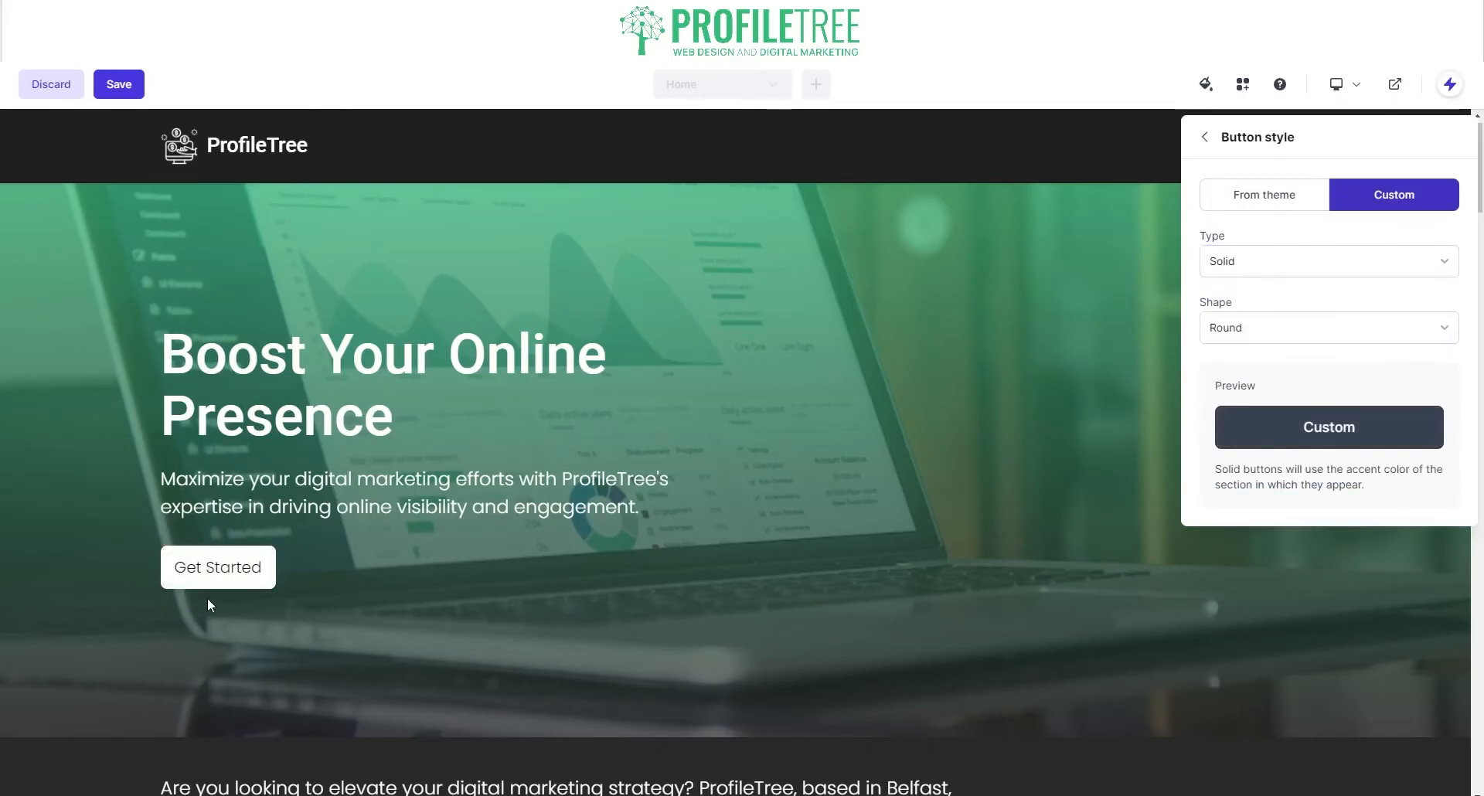
Step: Use the theme's button presets, try outline Style 2, then settle on solid Style 1
{"action": "left_click", "coordinate": [1270, 199]}
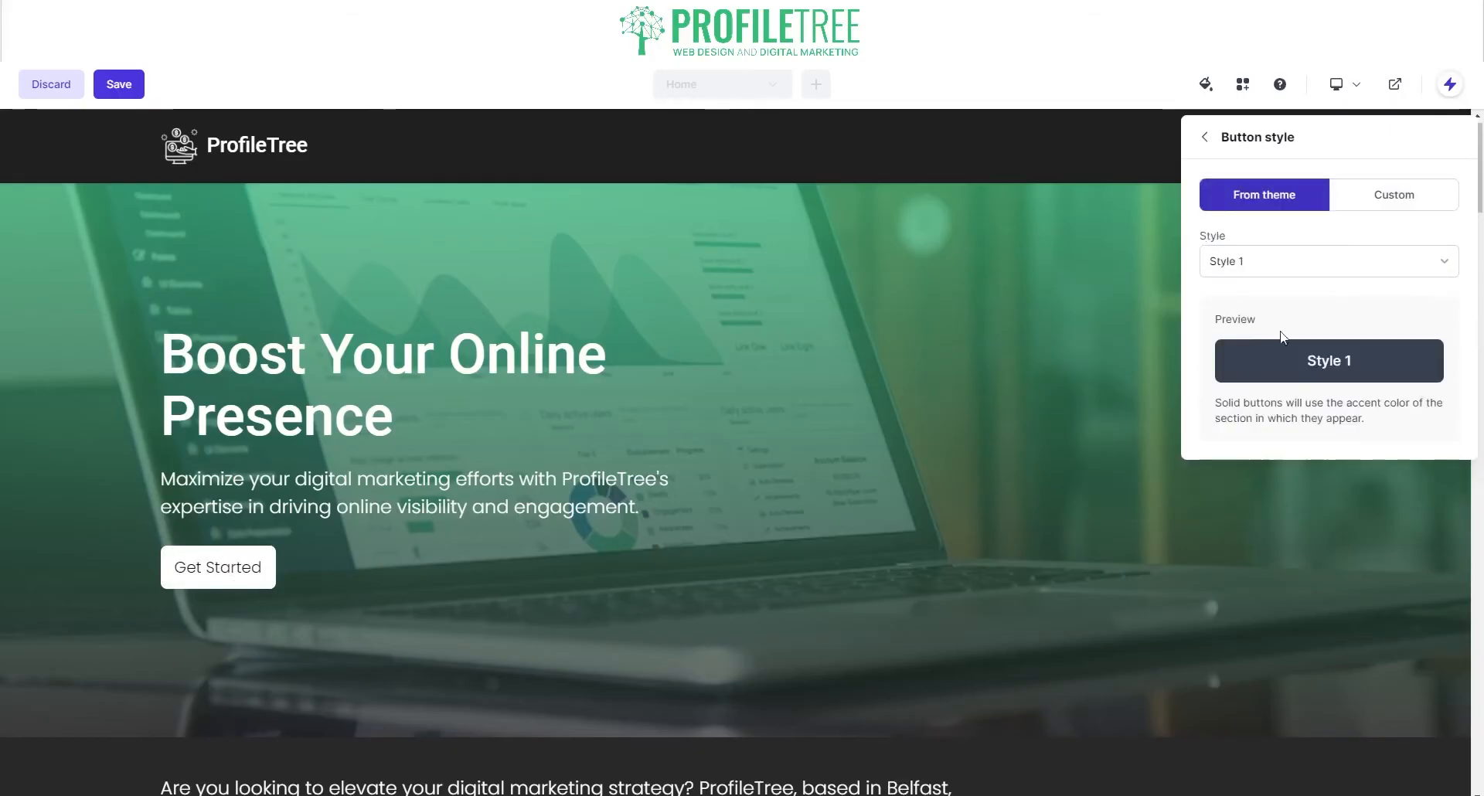
{"action": "left_click", "coordinate": [1246, 267]}
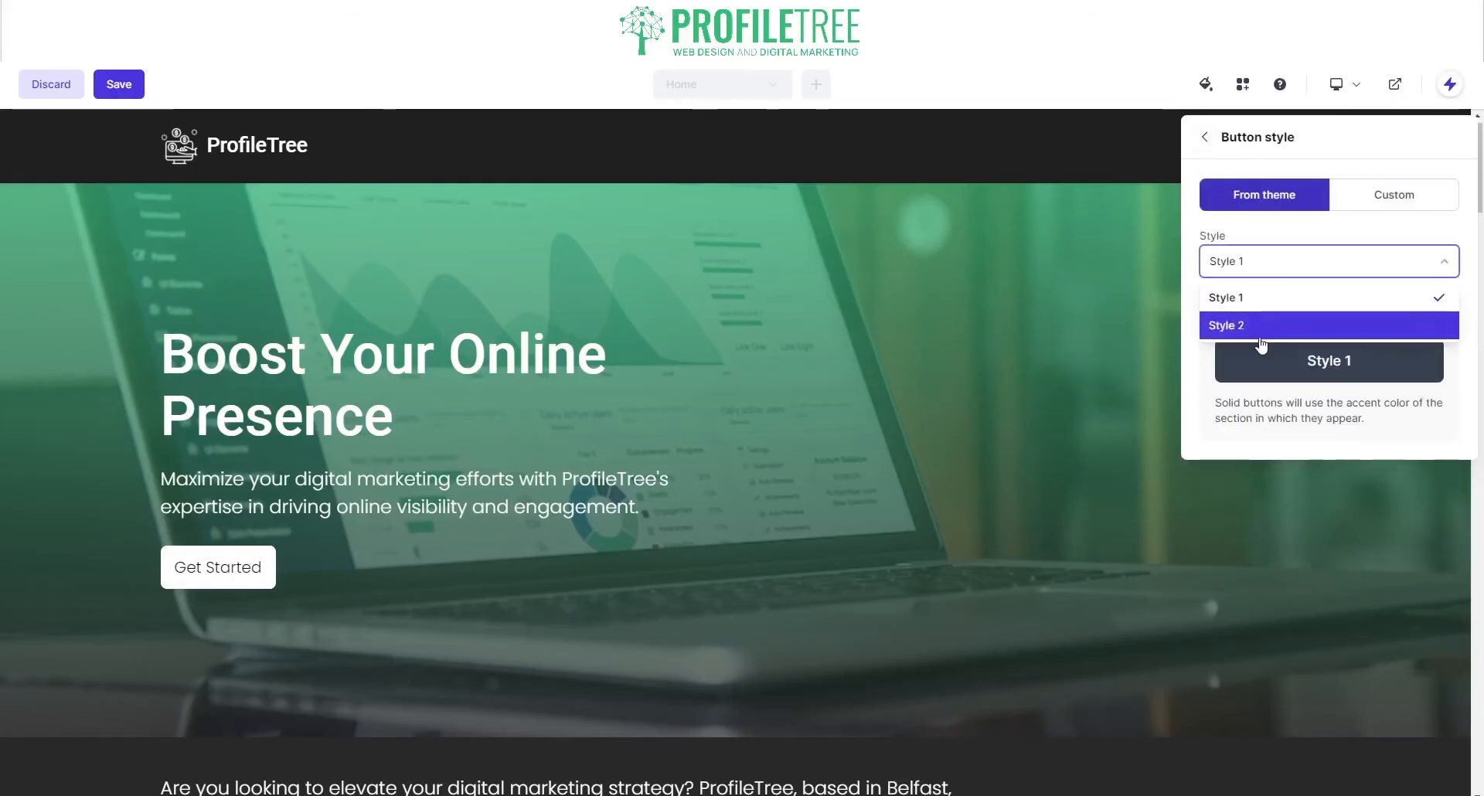
{"action": "left_click", "coordinate": [1260, 325]}
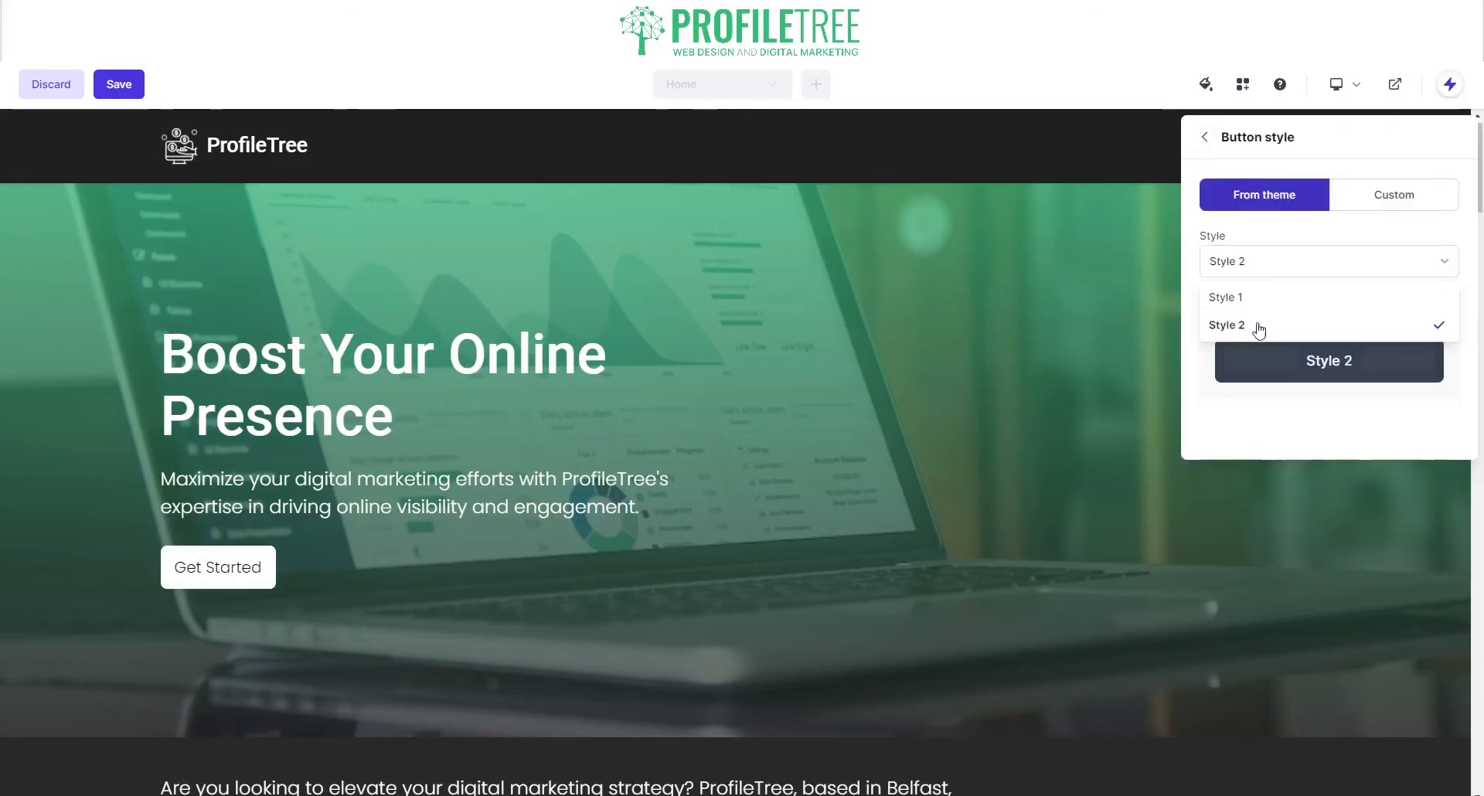
{"action": "left_click", "coordinate": [1329, 262]}
{"action": "left_click", "coordinate": [1300, 290]}
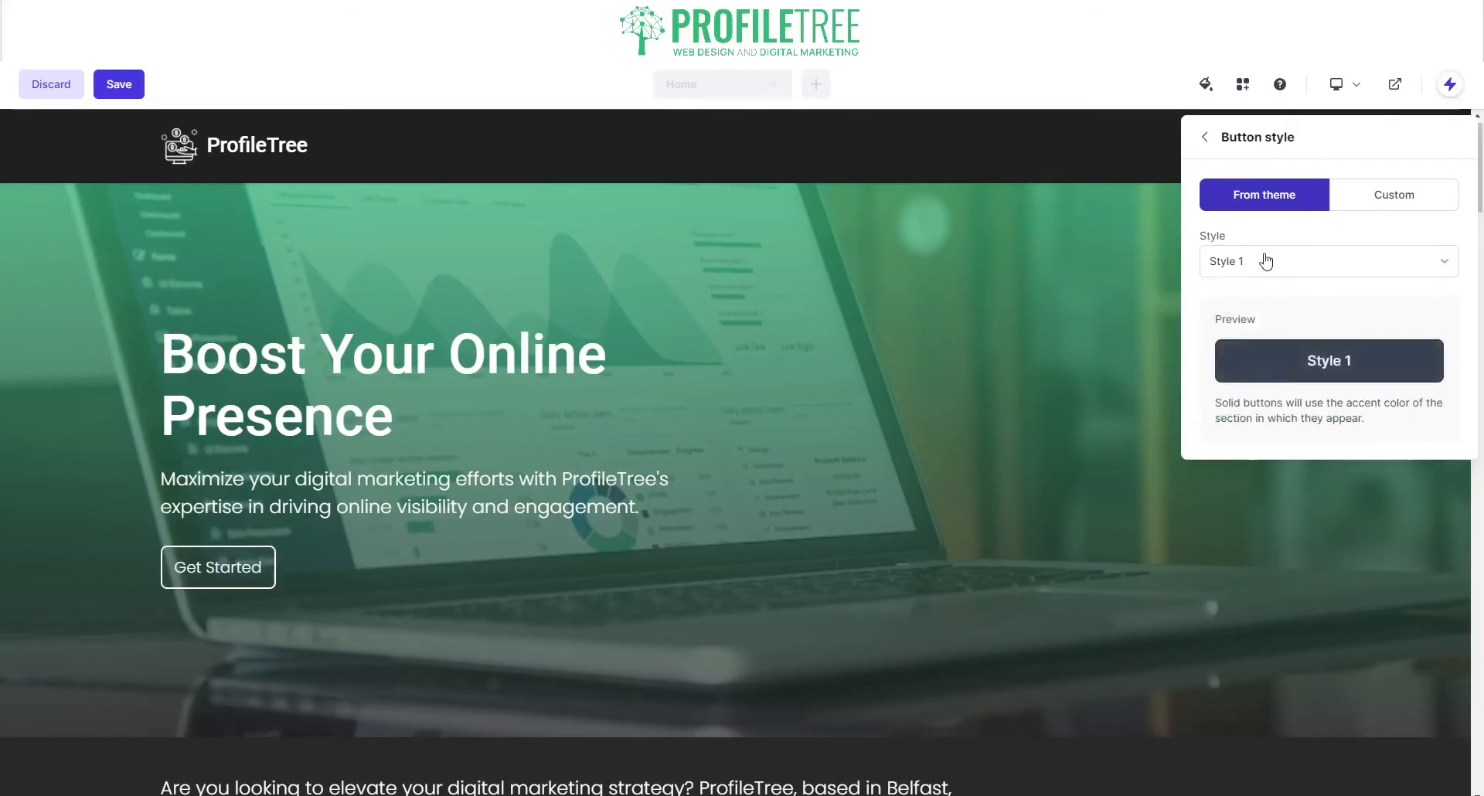
{"action": "left_click", "coordinate": [1206, 141]}
{"action": "scroll", "coordinate": [1246, 387], "scroll_direction": "down", "scroll_amount": 3}
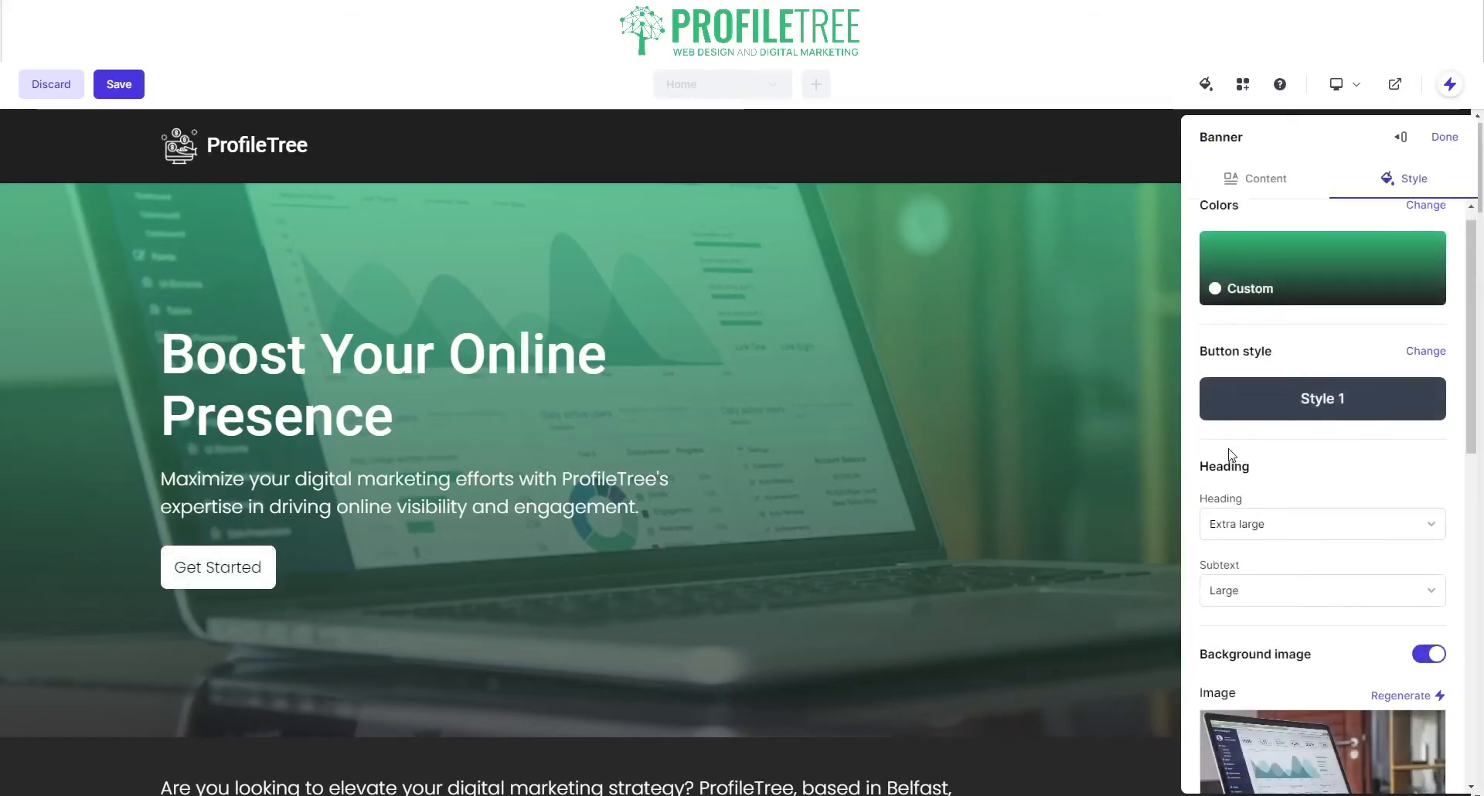
{"action": "left_click", "coordinate": [1258, 399]}
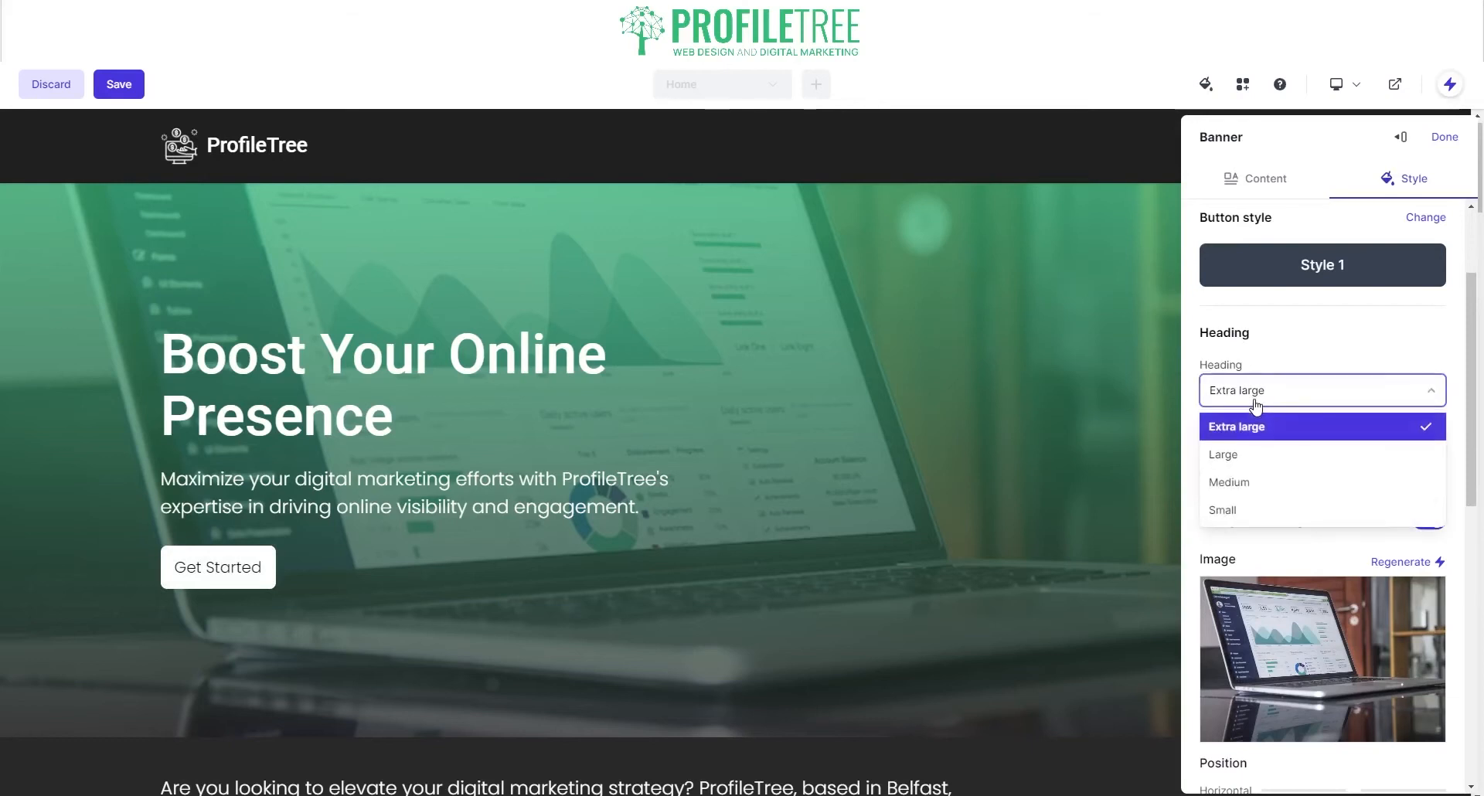
{"action": "left_click", "coordinate": [1260, 455]}
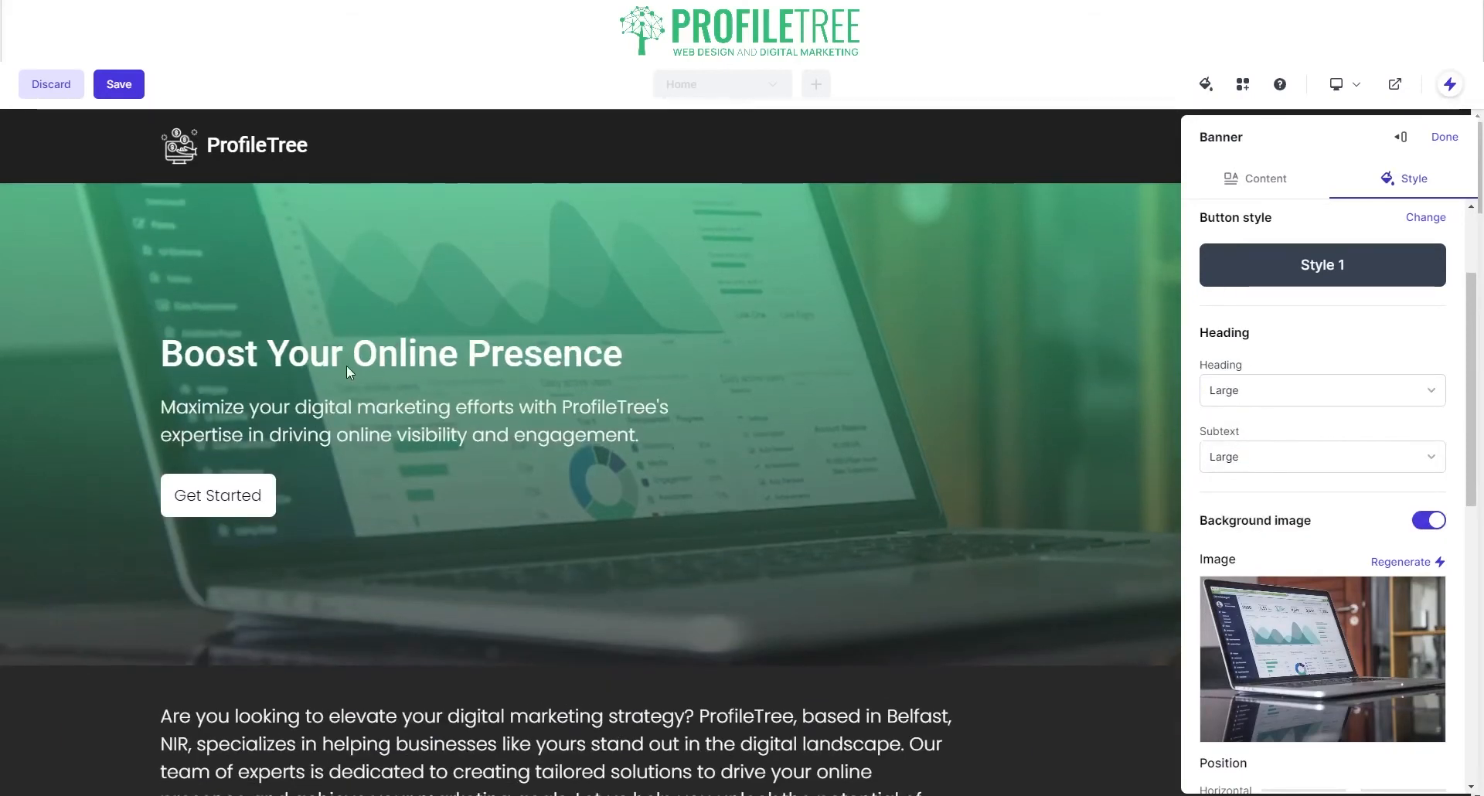
{"action": "left_click", "coordinate": [1257, 400]}
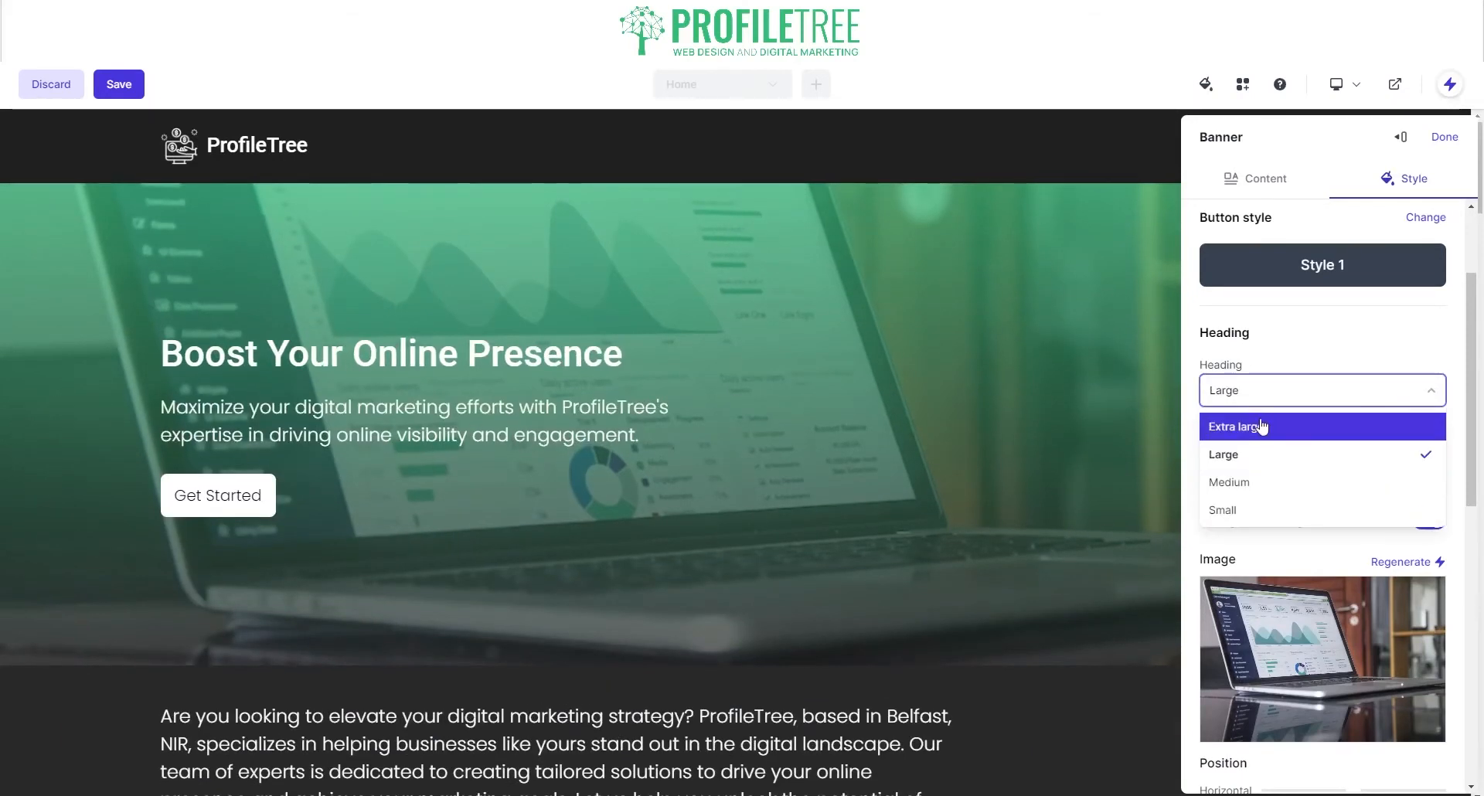
{"action": "left_click", "coordinate": [1260, 424]}
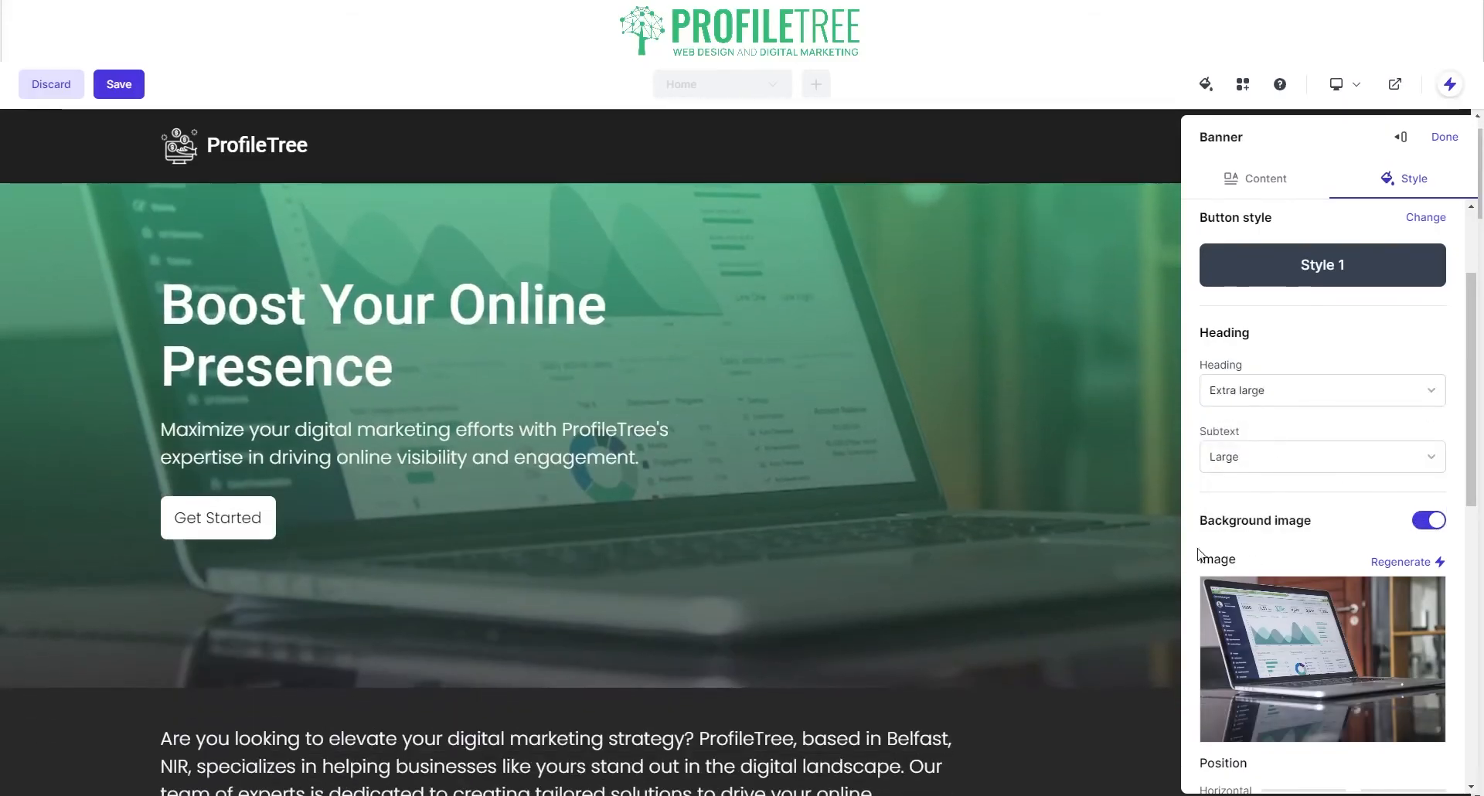
{"action": "mouse_move", "coordinate": [1362, 685]}
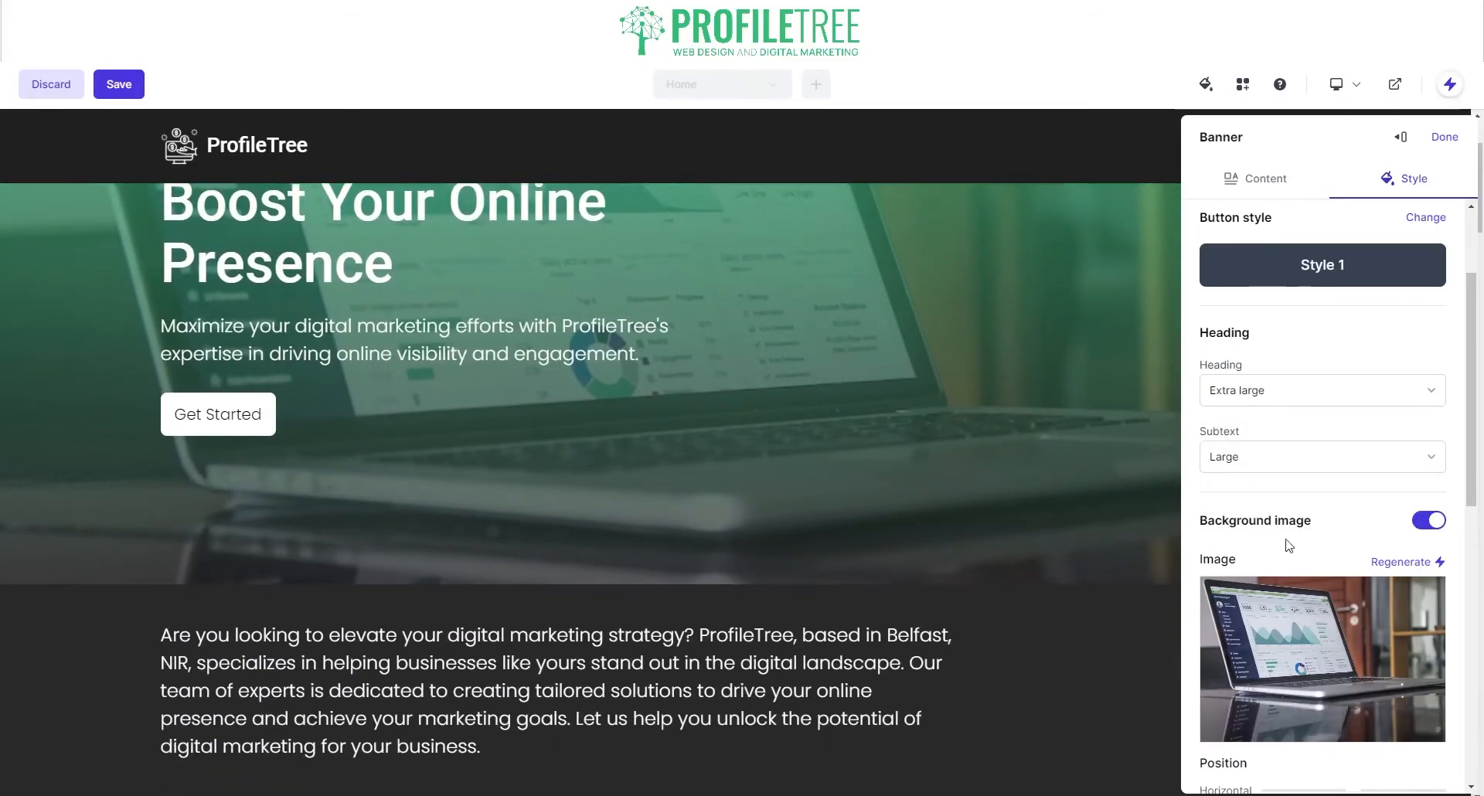
Step: Regenerate the banner image five times until the team-at-laptops office photo appears
{"action": "scroll", "coordinate": [1332, 597], "scroll_direction": "down", "scroll_amount": 2}
{"action": "left_click", "coordinate": [1406, 408]}
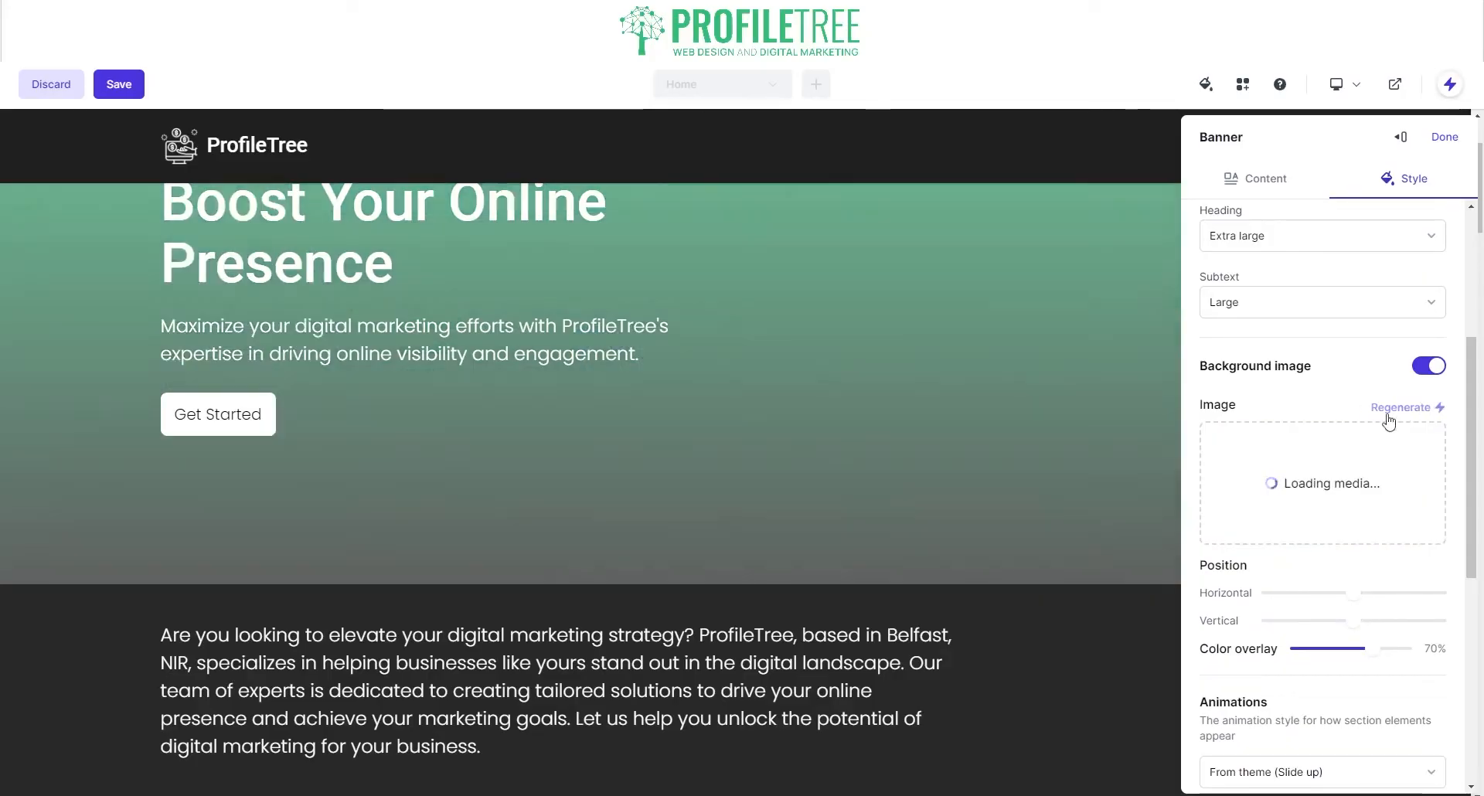
{"action": "mouse_move", "coordinate": [1396, 452]}
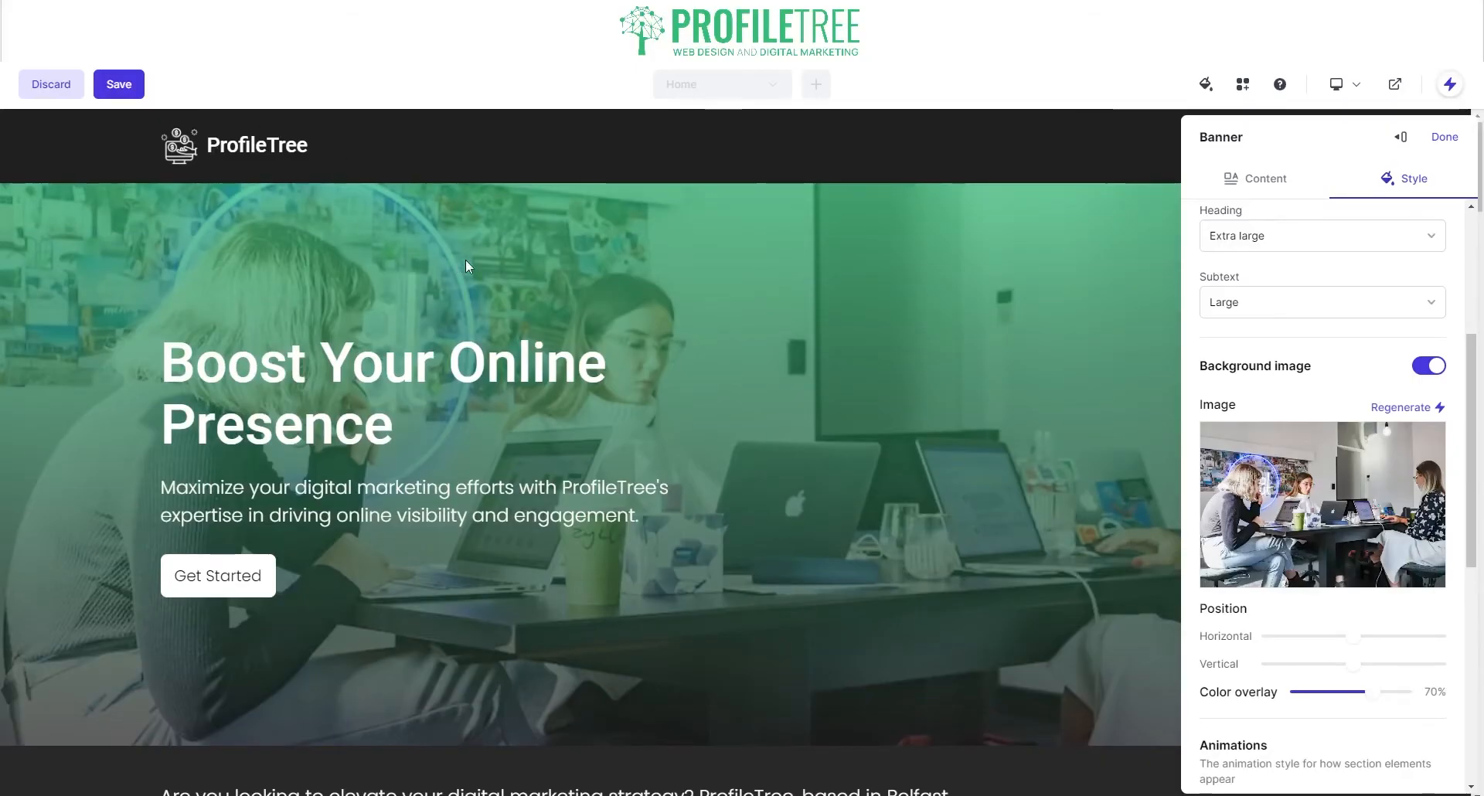
{"action": "left_click", "coordinate": [1403, 407]}
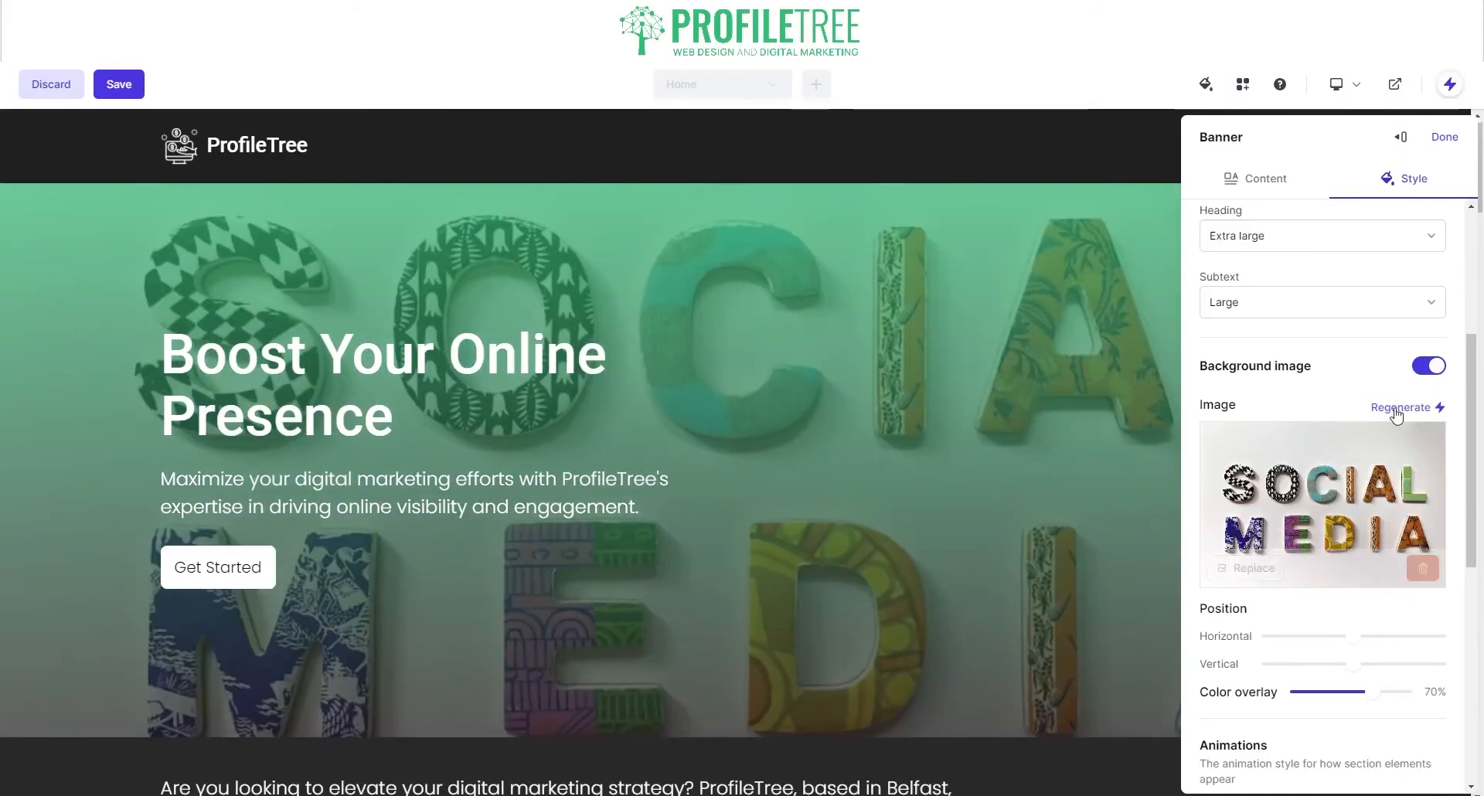
{"action": "left_click", "coordinate": [1398, 409]}
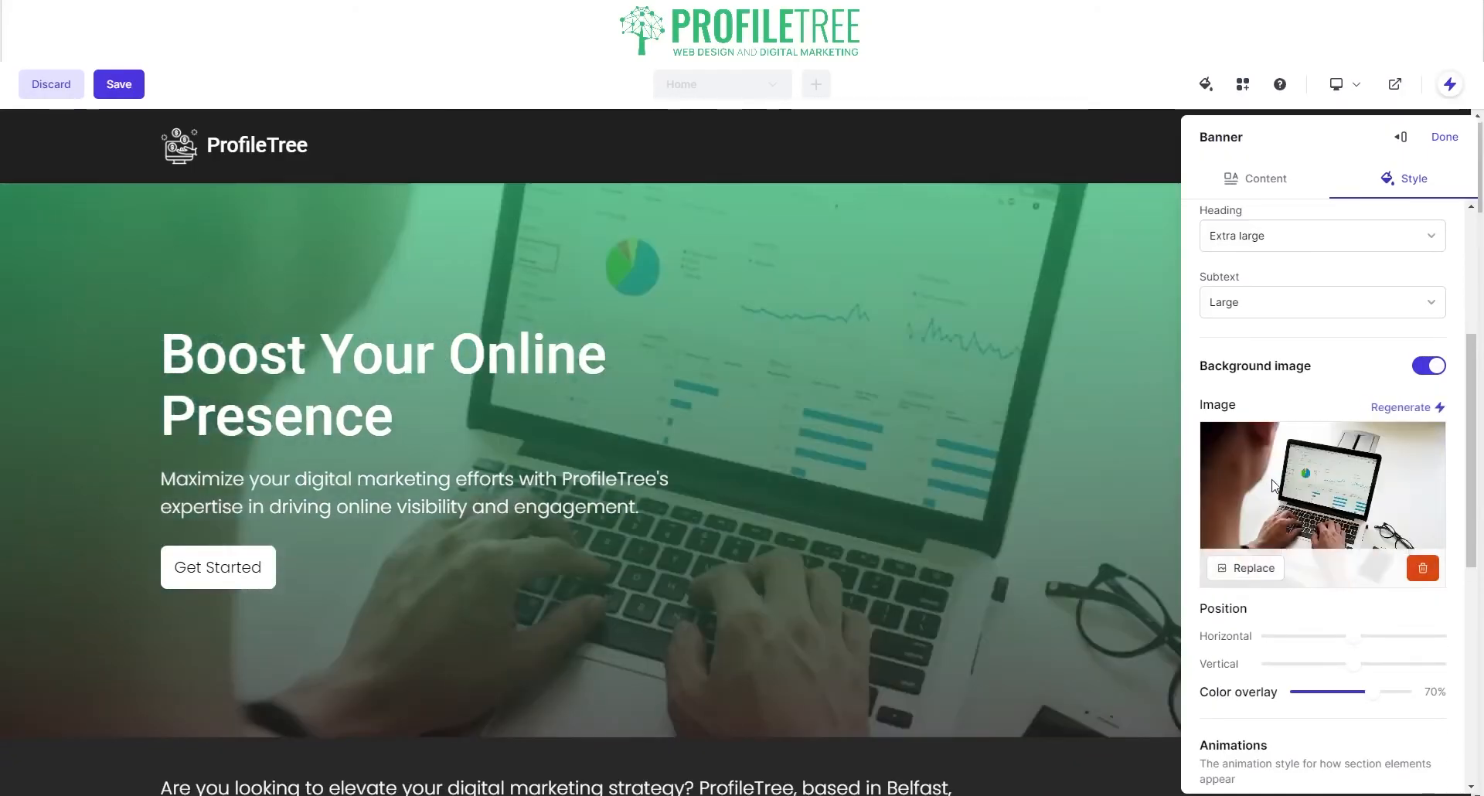
{"action": "left_click", "coordinate": [1396, 410]}
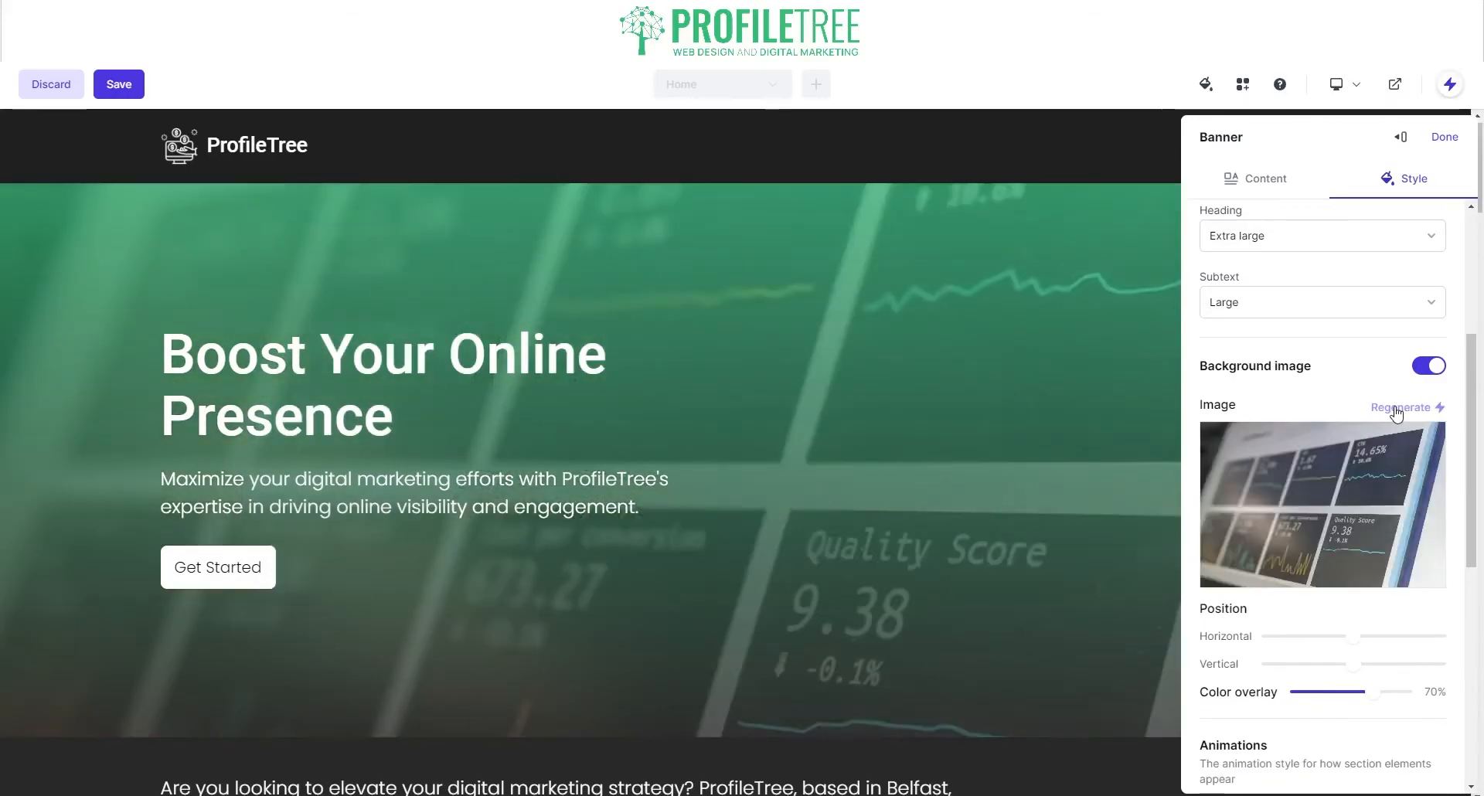
{"action": "left_click", "coordinate": [1396, 410]}
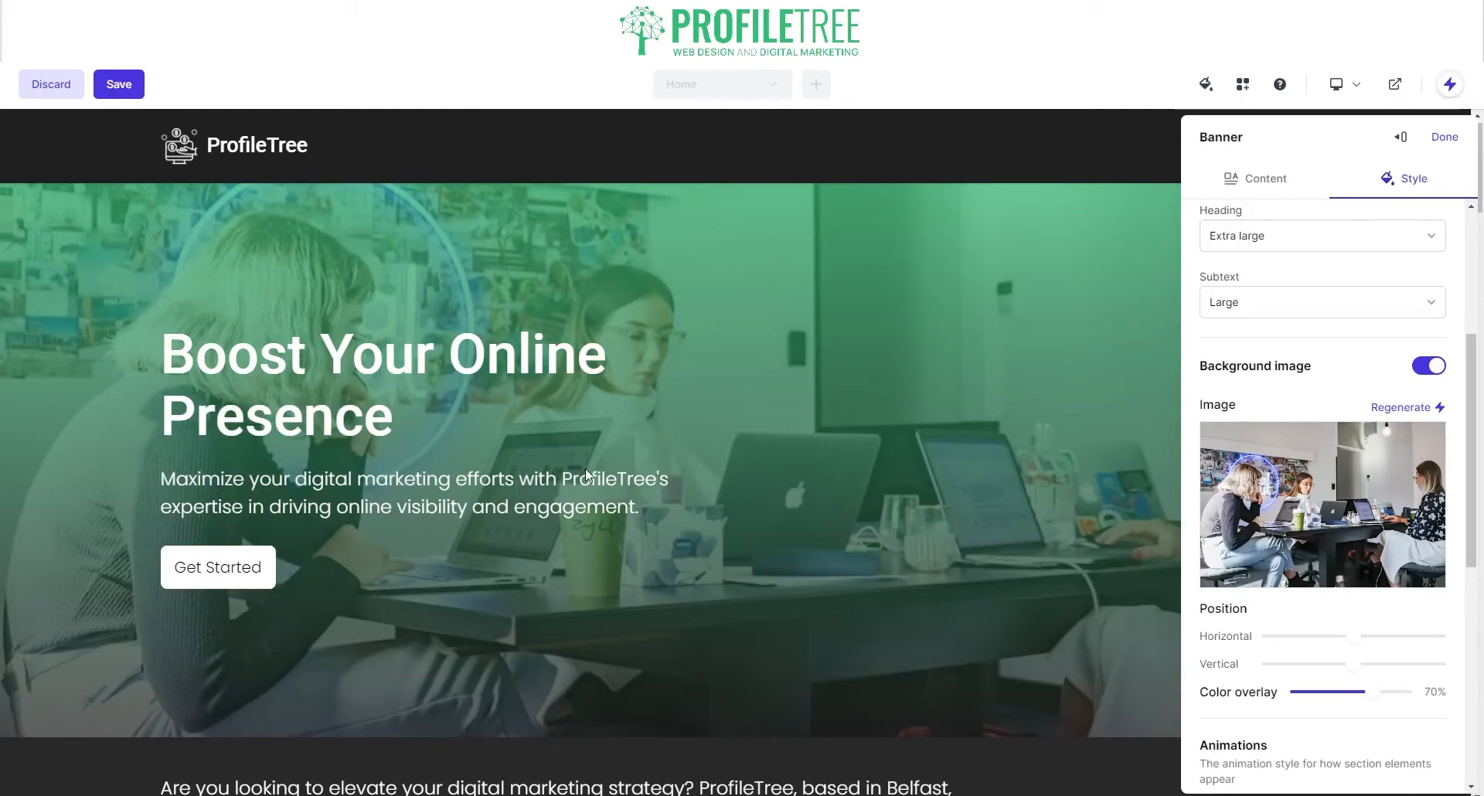
{"action": "scroll", "coordinate": [1155, 602], "scroll_direction": "down", "scroll_amount": 1}
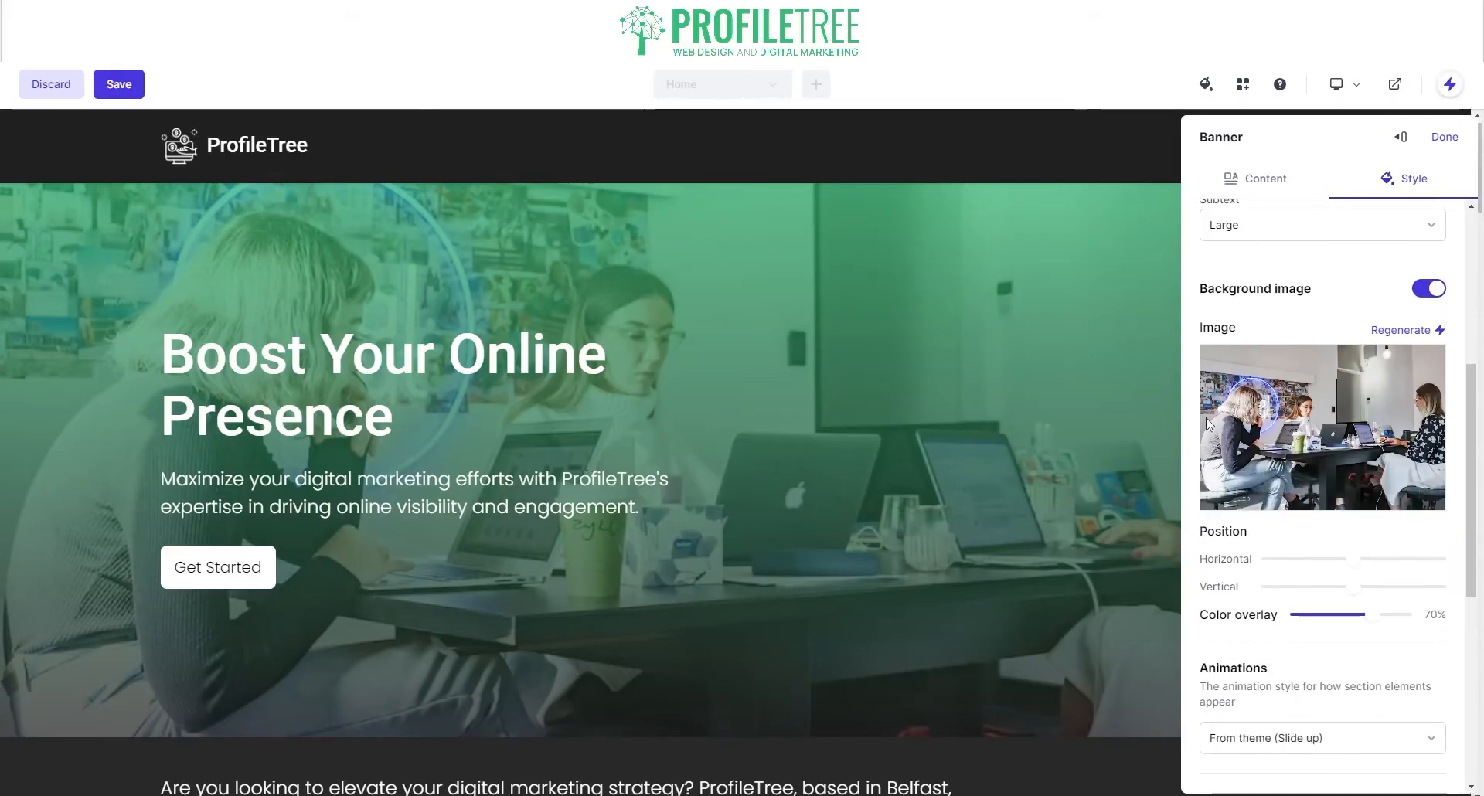
Step: Replace the background image, browsing Unsplash, Shutterstock and Library before choosing Upload
{"action": "left_click", "coordinate": [1267, 490]}
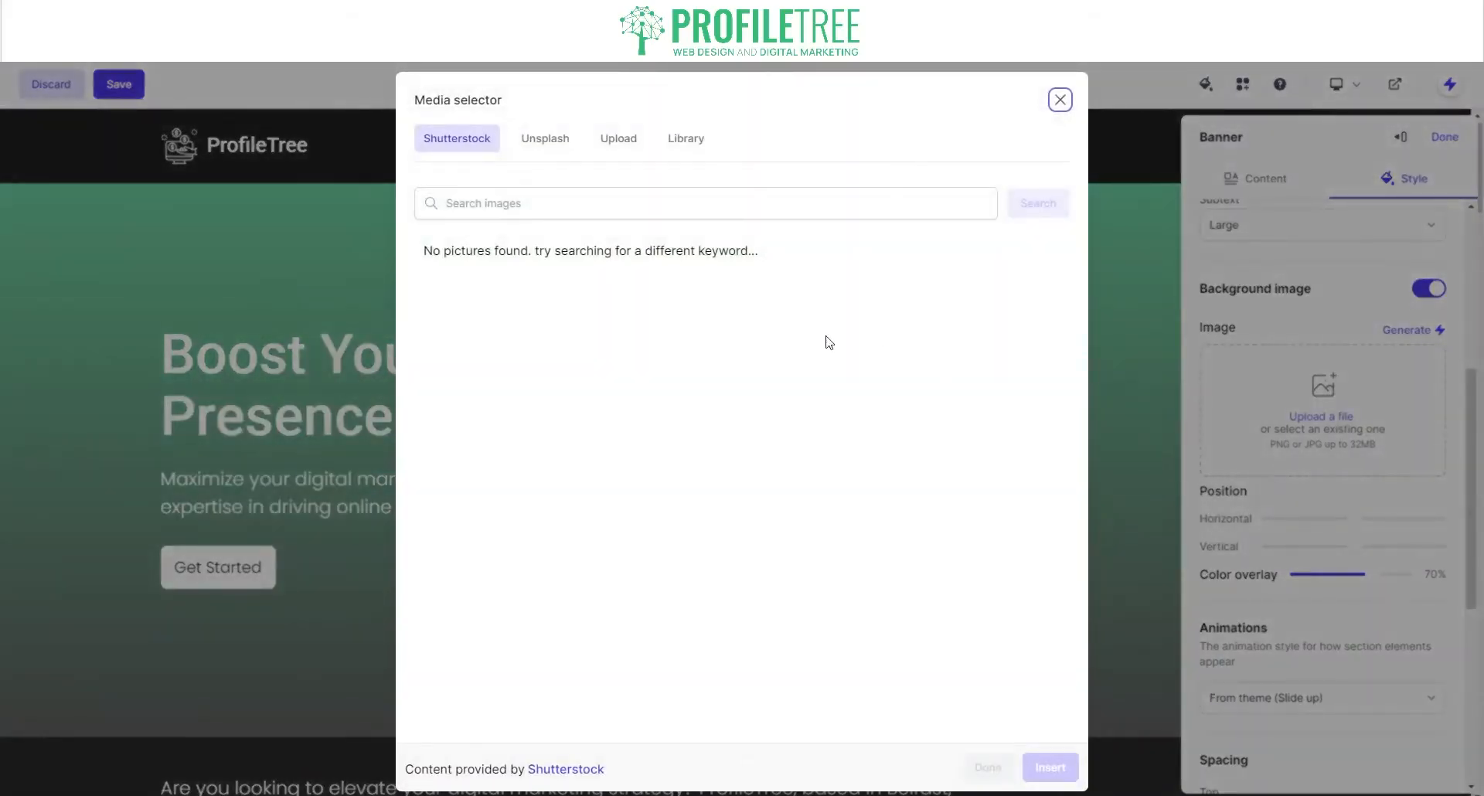
{"action": "left_click", "coordinate": [546, 139]}
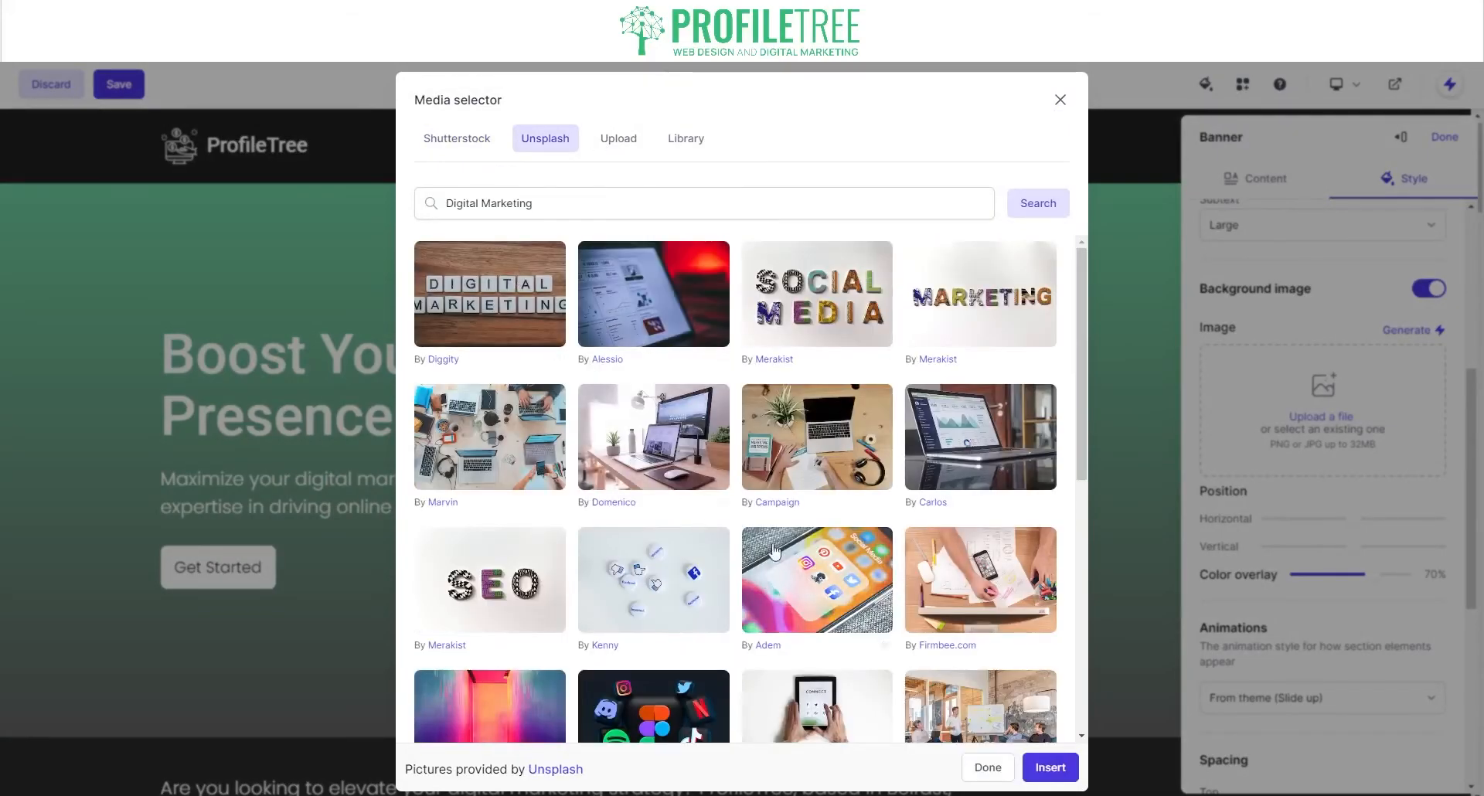
{"action": "scroll", "coordinate": [789, 572], "scroll_direction": "down", "scroll_amount": 4}
{"action": "scroll", "coordinate": [787, 546], "scroll_direction": "down", "scroll_amount": 1}
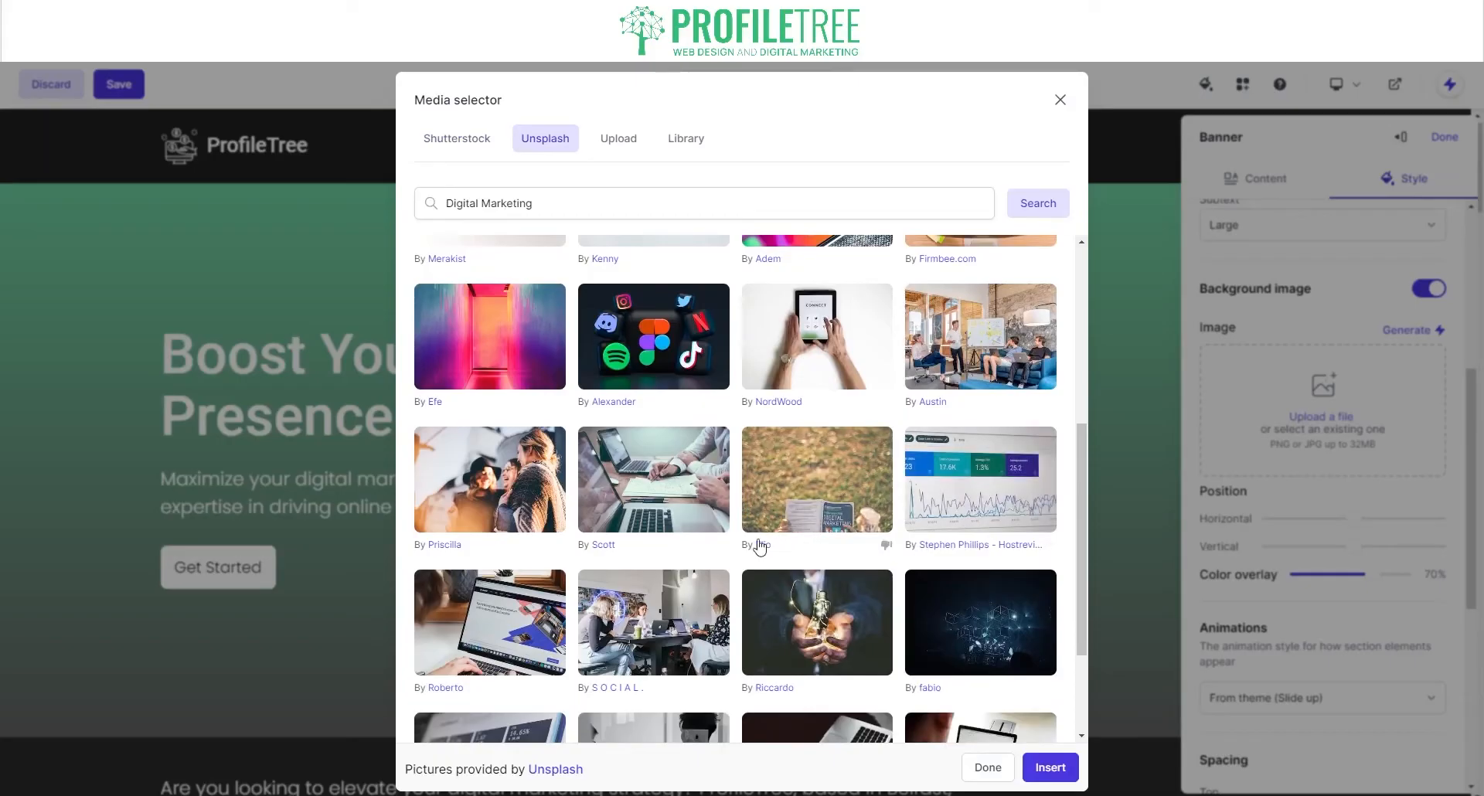
{"action": "scroll", "coordinate": [760, 547], "scroll_direction": "up", "scroll_amount": 3}
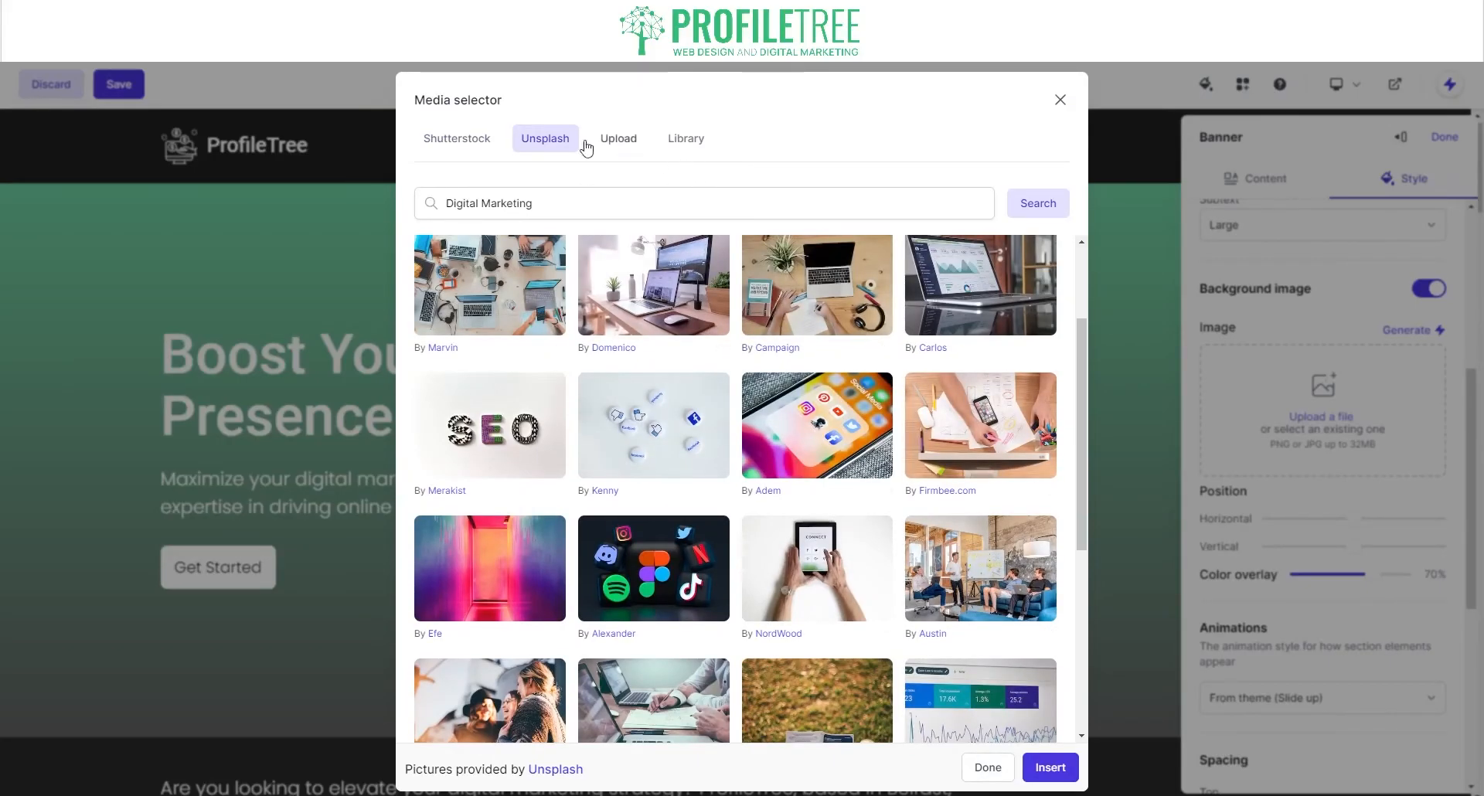
{"action": "left_click", "coordinate": [478, 147]}
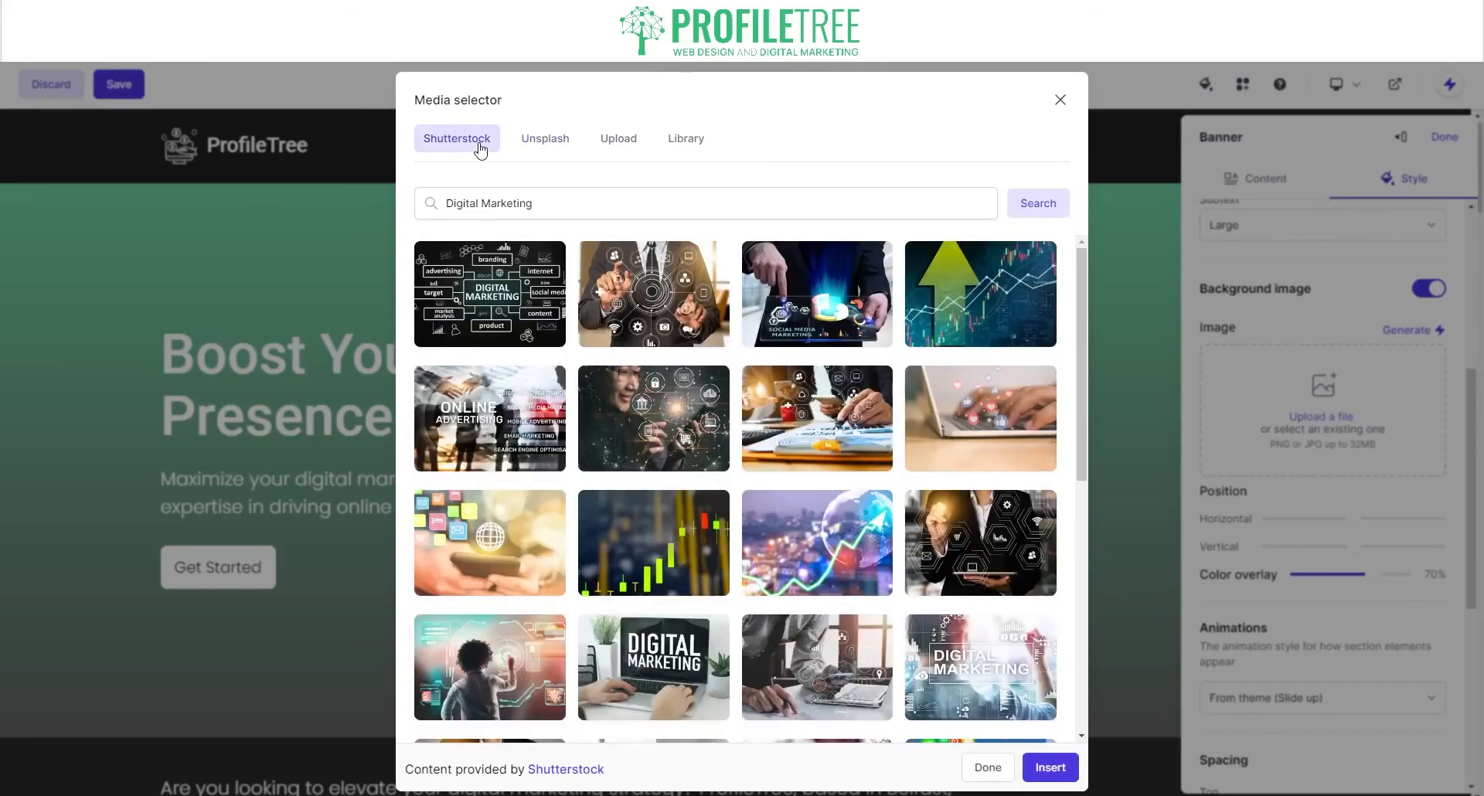
{"action": "left_click", "coordinate": [707, 142]}
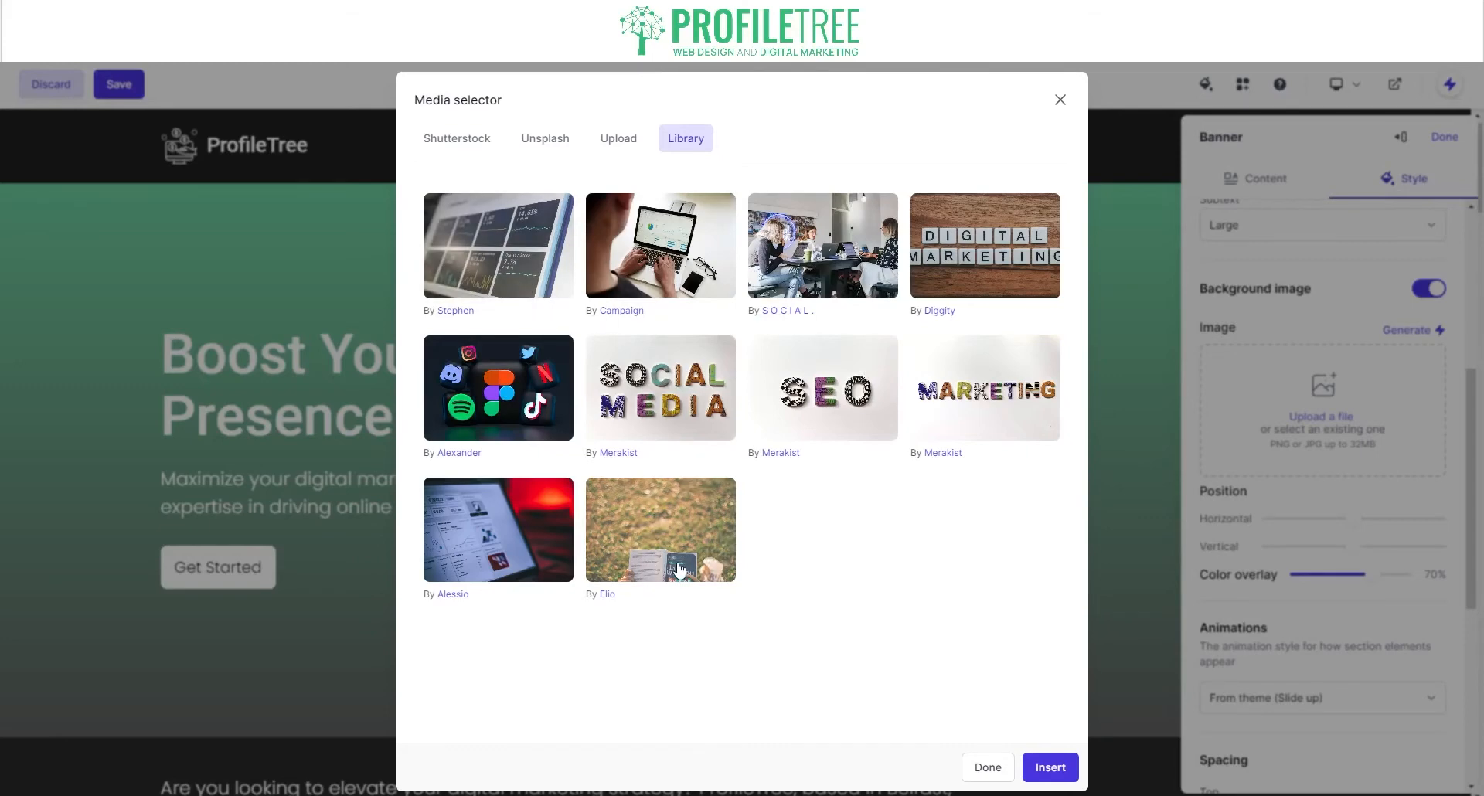
{"action": "left_click", "coordinate": [617, 148]}
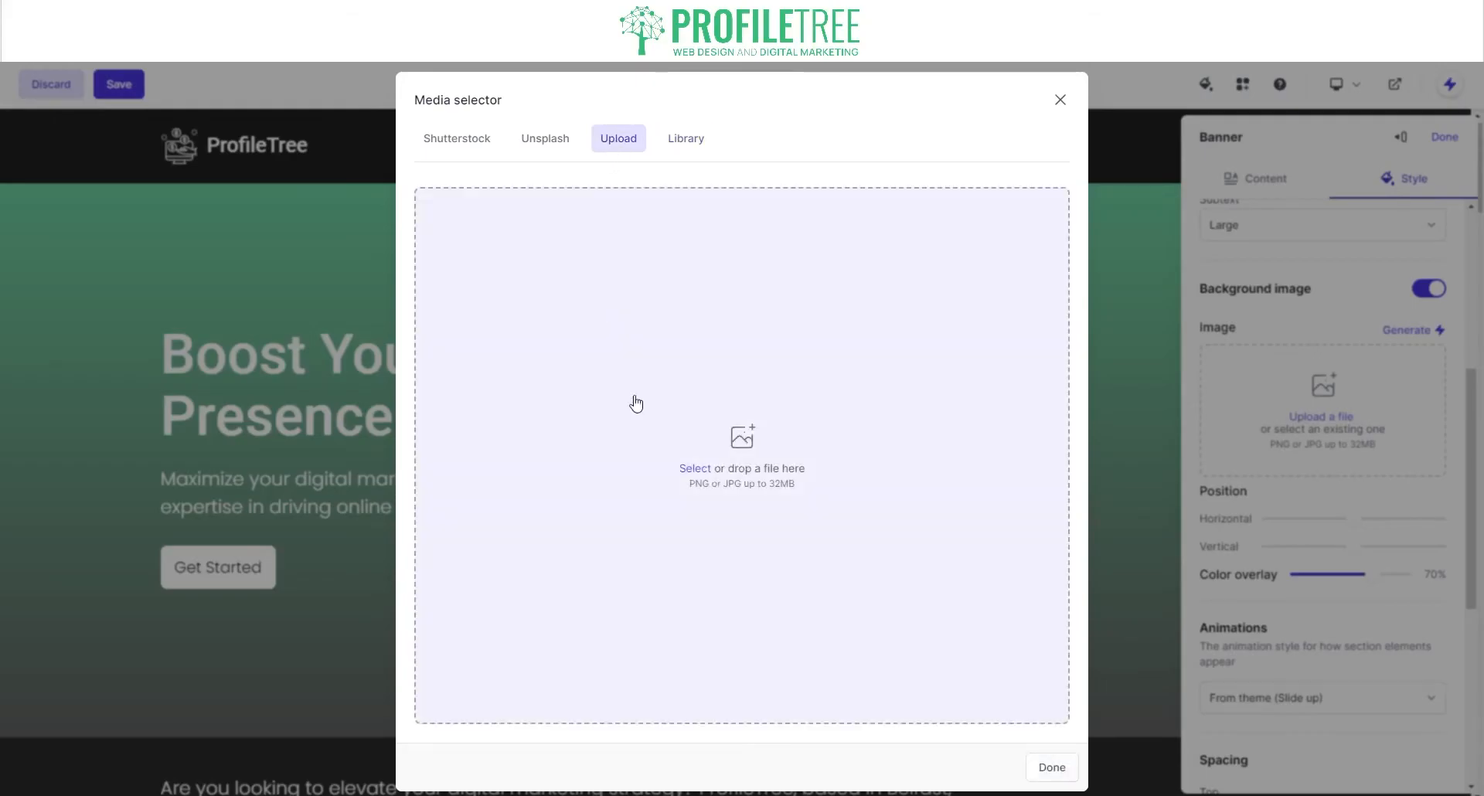
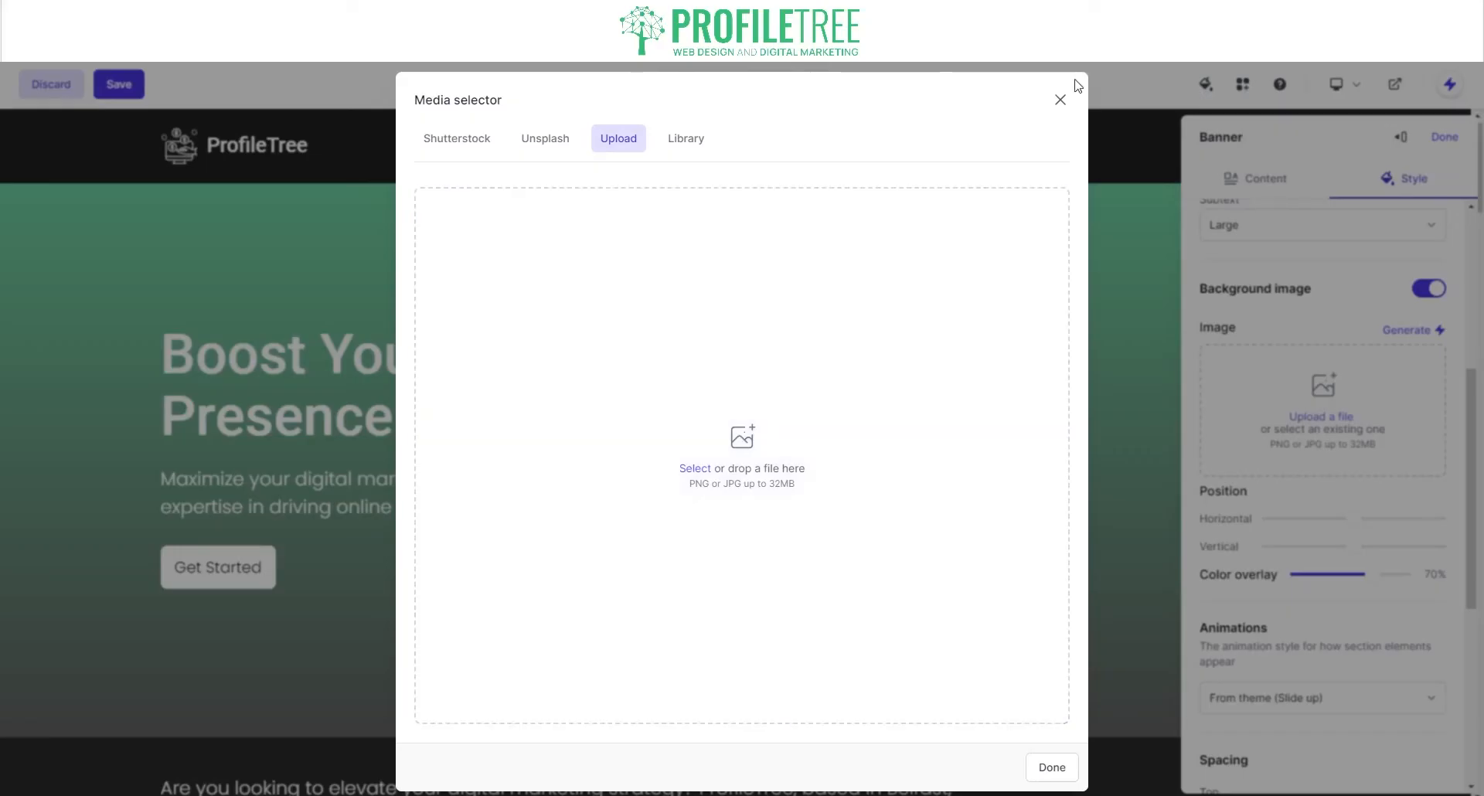
Step: Close the media picker, keeping the generated office photo as the banner background
{"action": "left_click", "coordinate": [1061, 99]}
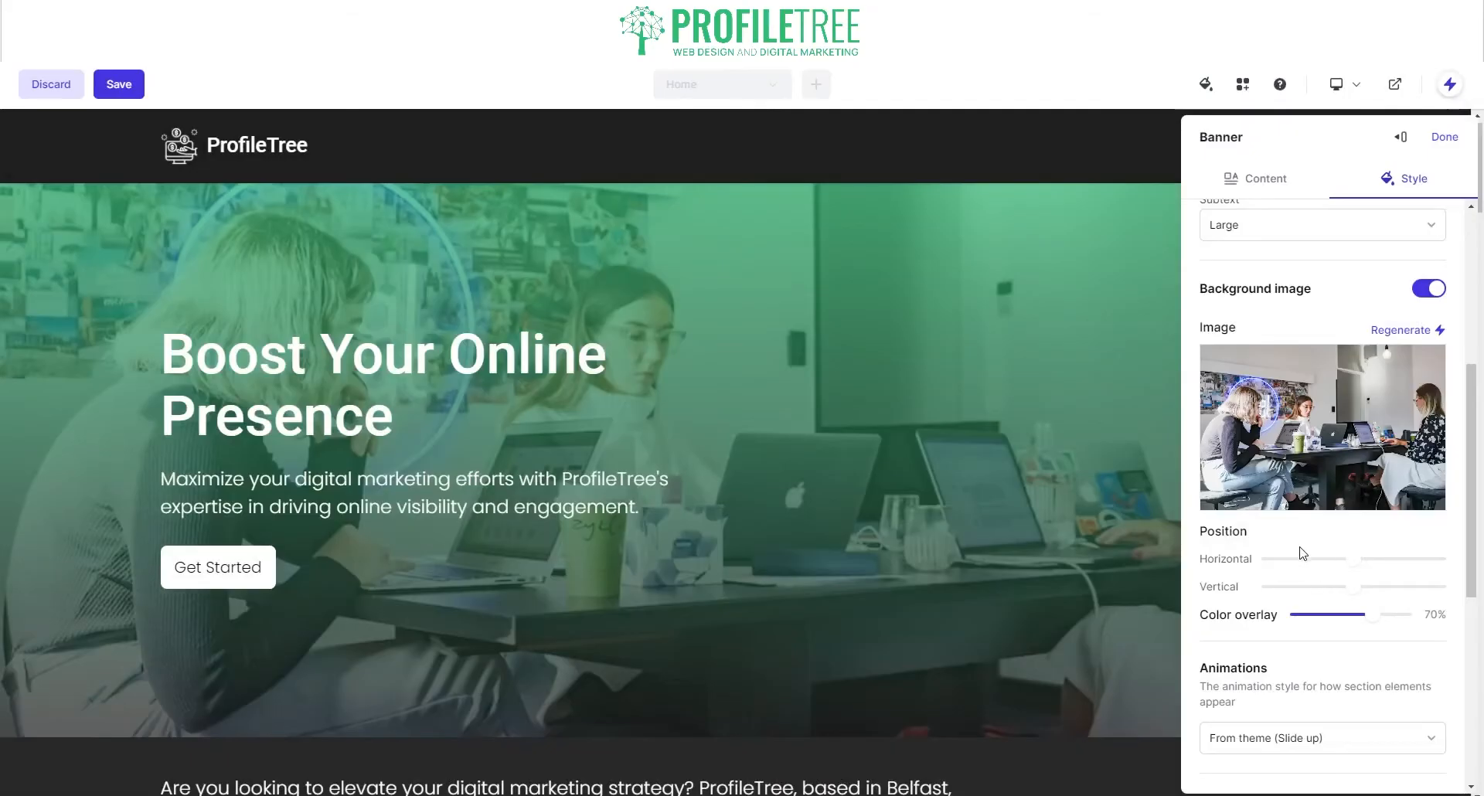
Step: Raise the banner's green colour overlay from 36% to 75%
{"action": "left_click_drag", "start_coordinate": [1375, 623], "coordinate": [1338, 624]}
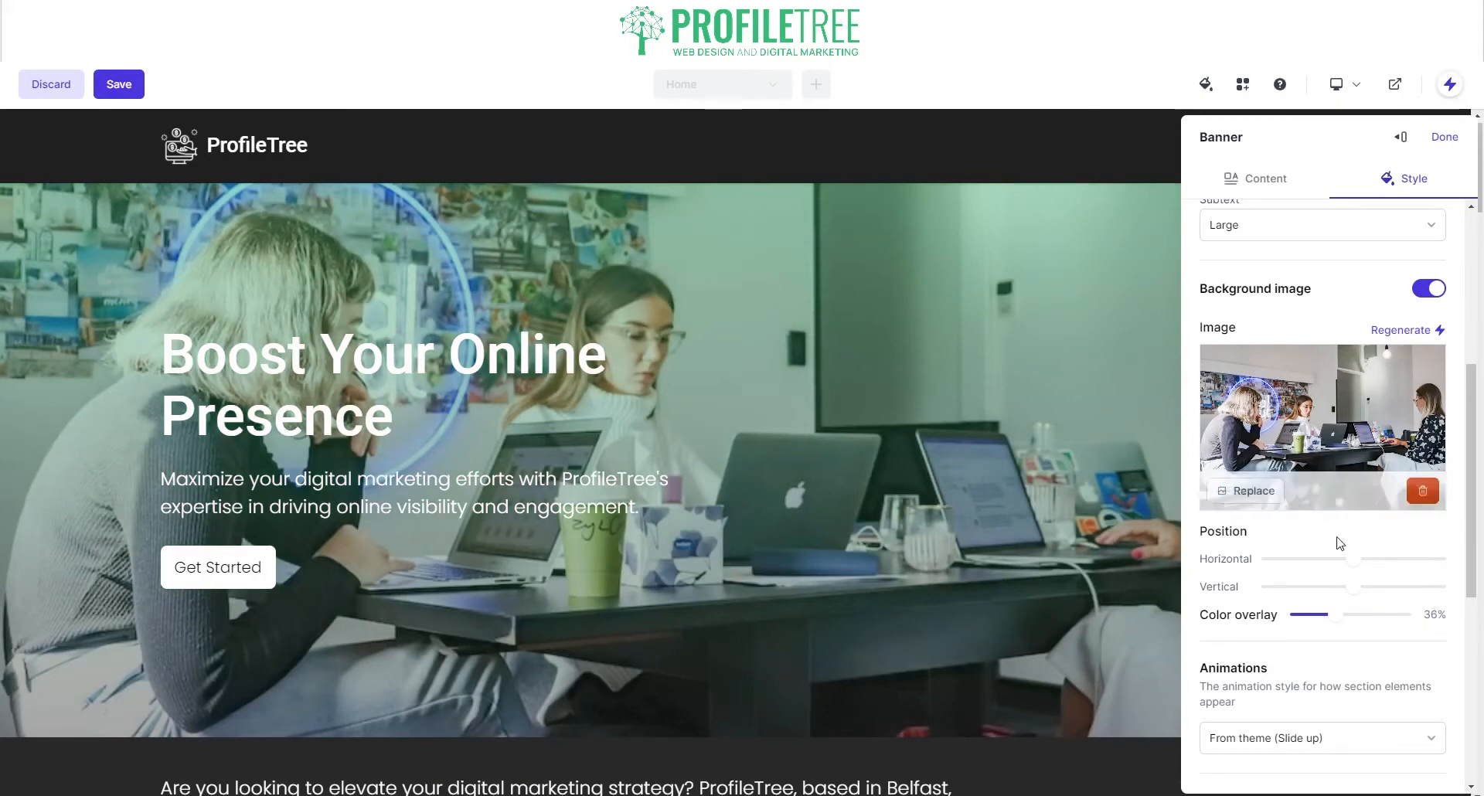
{"action": "left_click_drag", "start_coordinate": [1344, 627], "coordinate": [1380, 624]}
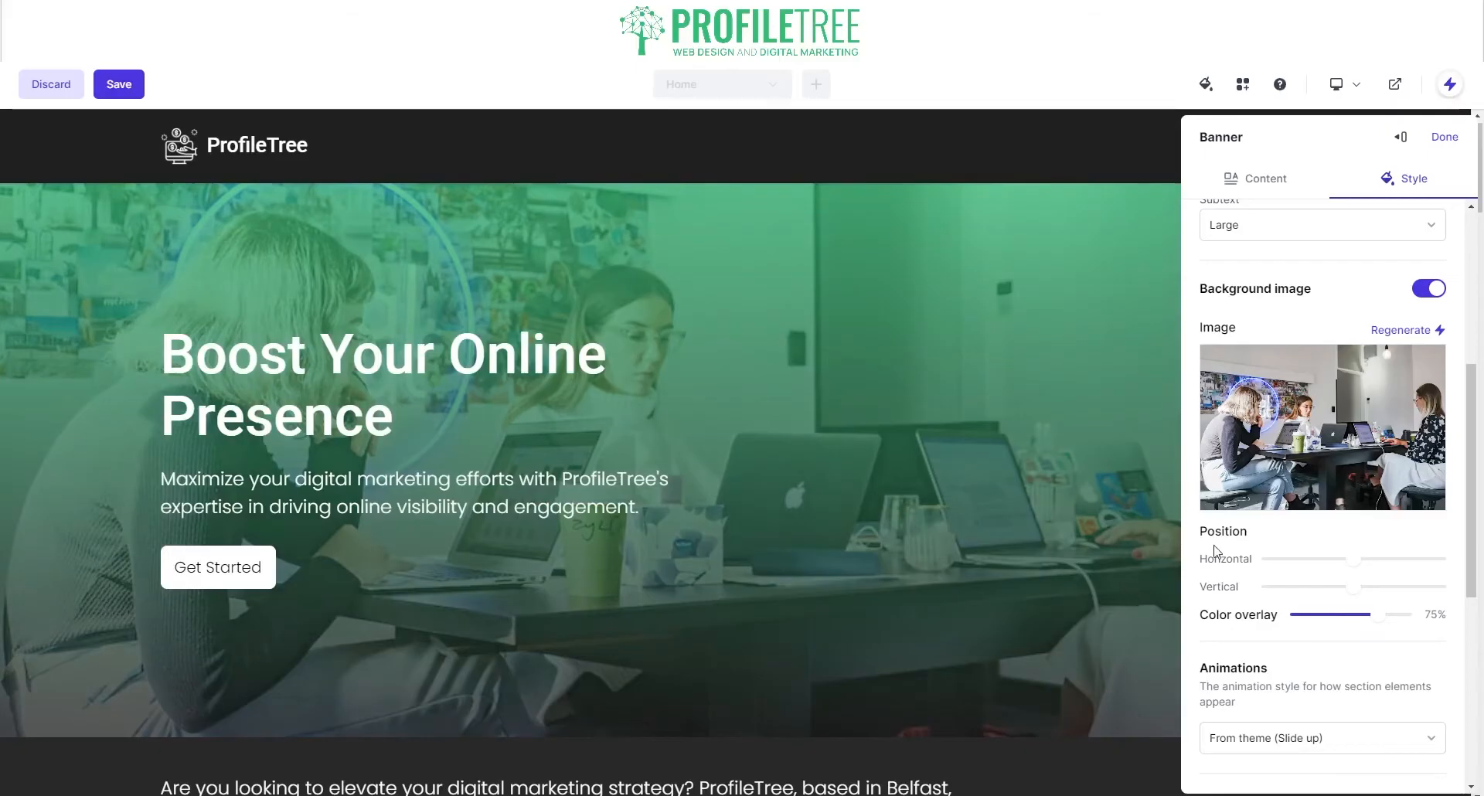
{"action": "scroll", "coordinate": [1270, 657], "scroll_direction": "down", "scroll_amount": 2}
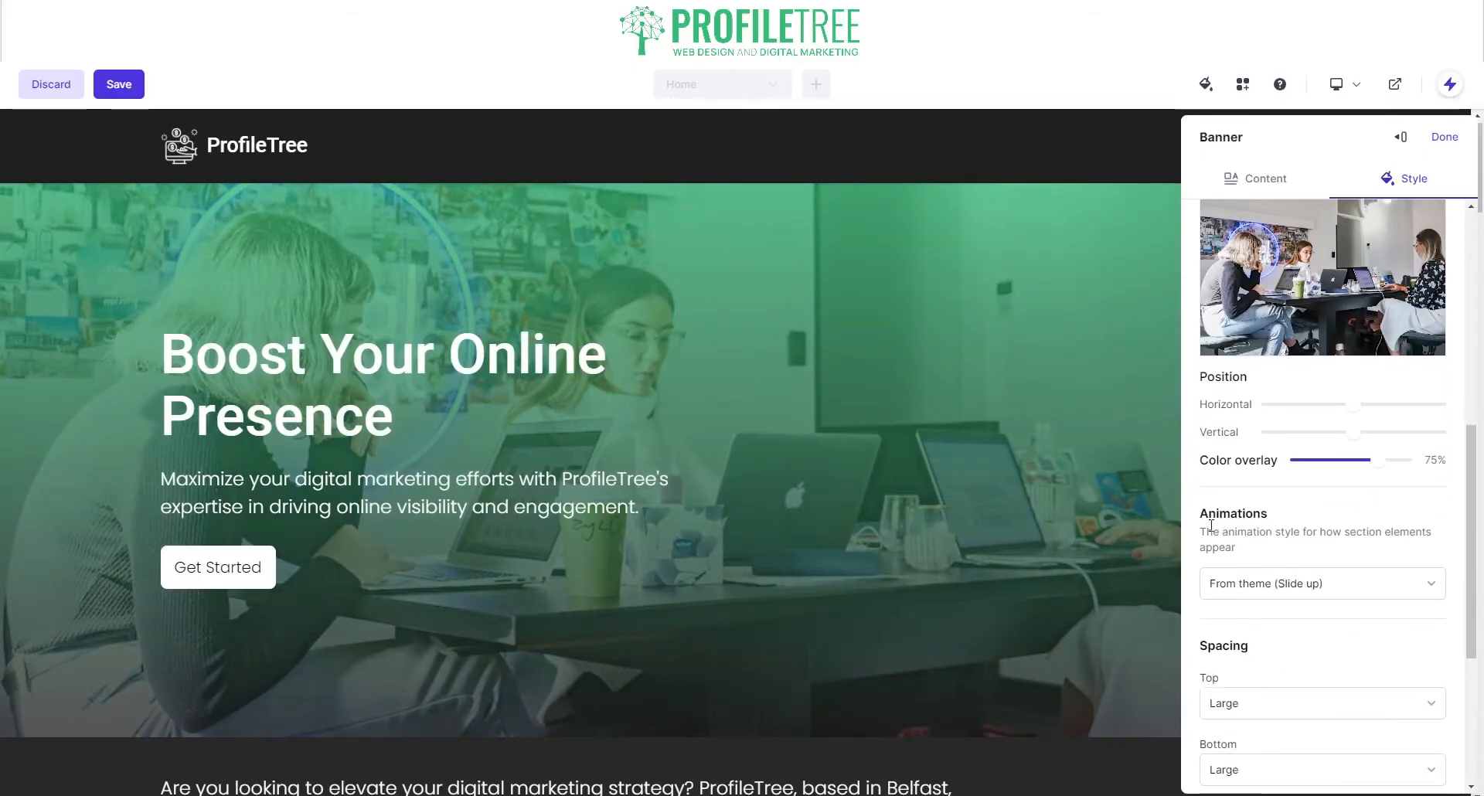
Step: Turn on Combine with header so the banner photo blends under the header
{"action": "left_click", "coordinate": [1275, 589]}
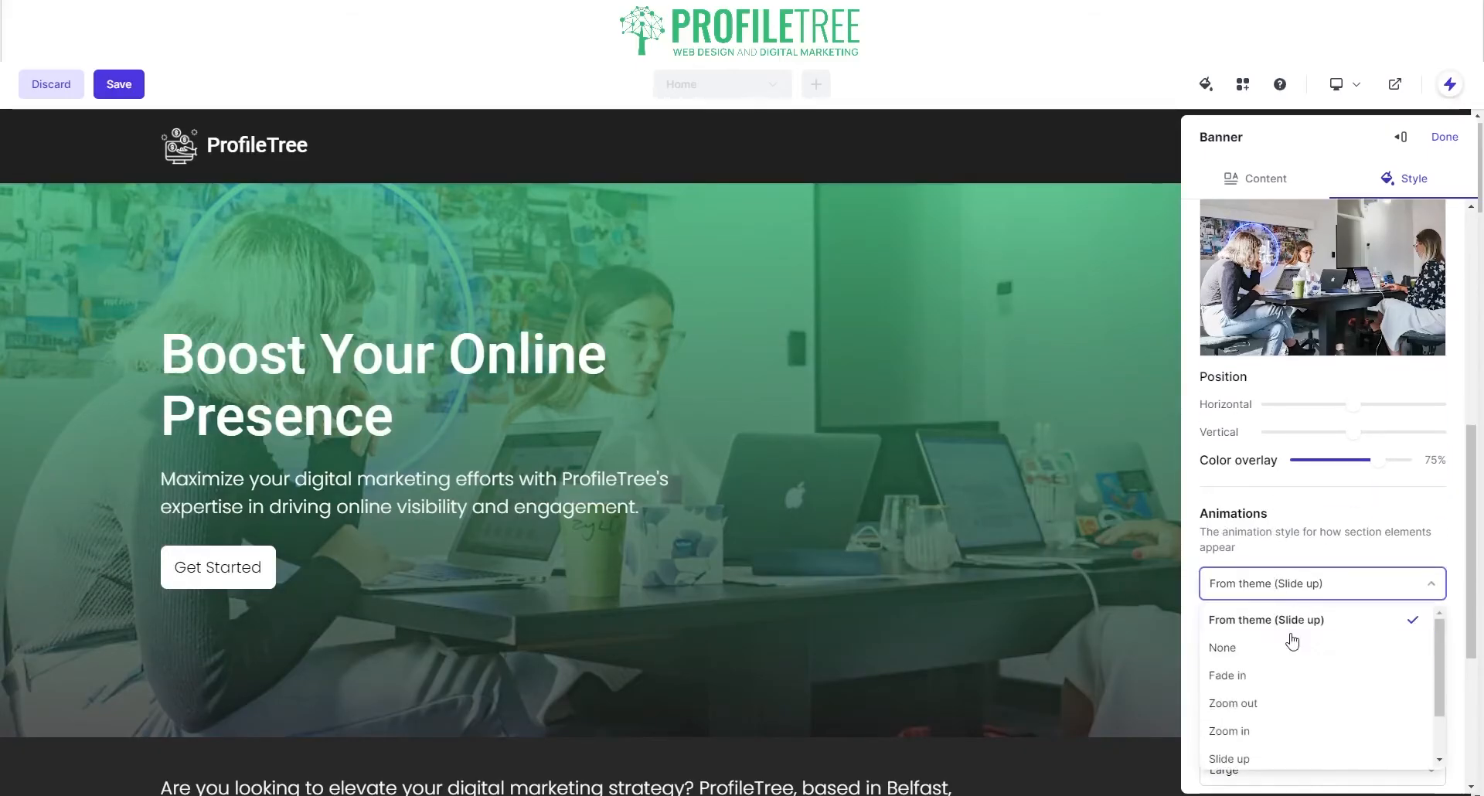
{"action": "scroll", "coordinate": [1264, 650], "scroll_direction": "down", "scroll_amount": 2}
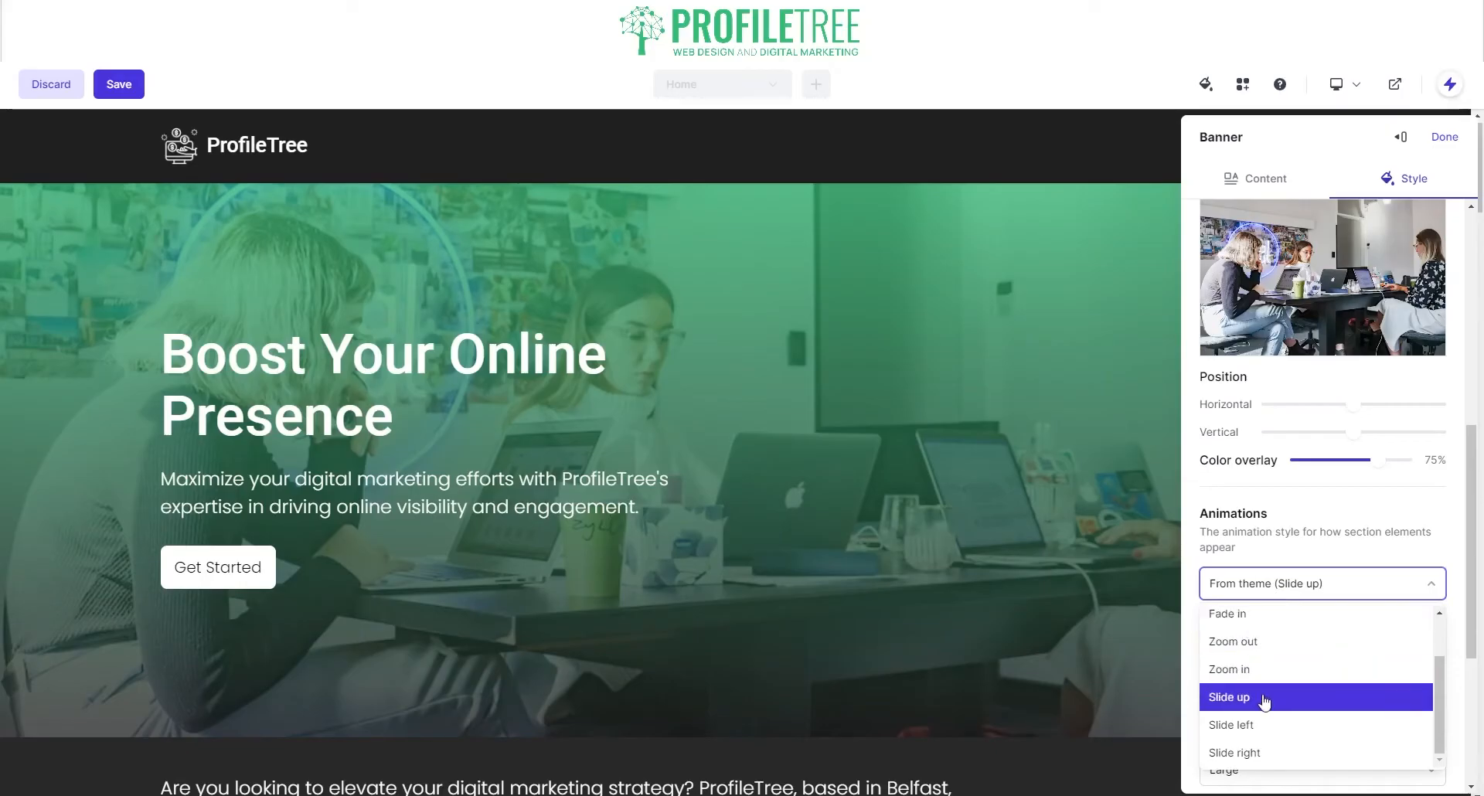
{"action": "scroll", "coordinate": [1214, 587], "scroll_direction": "down", "scroll_amount": 2}
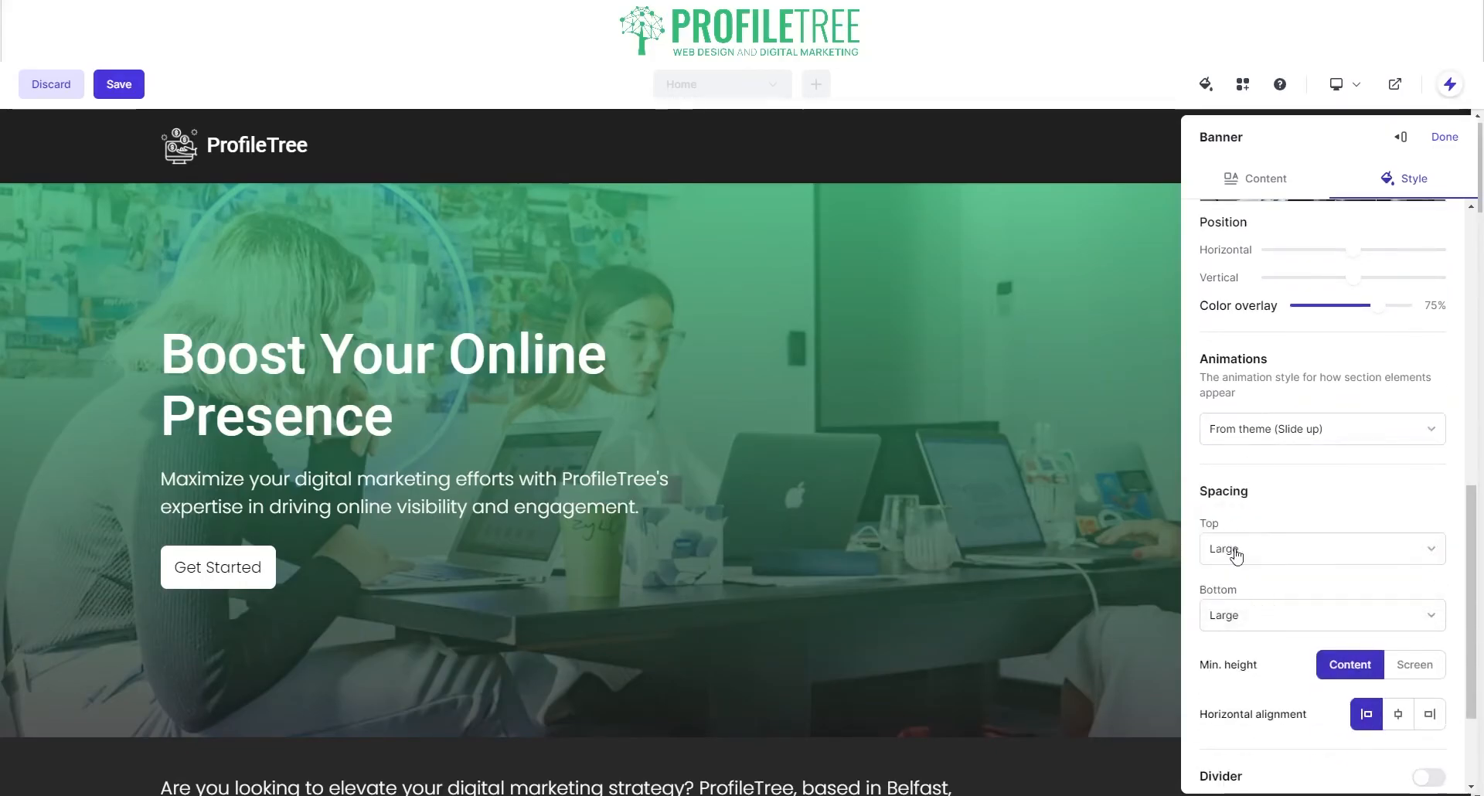
{"action": "scroll", "coordinate": [1271, 657], "scroll_direction": "down", "scroll_amount": 2}
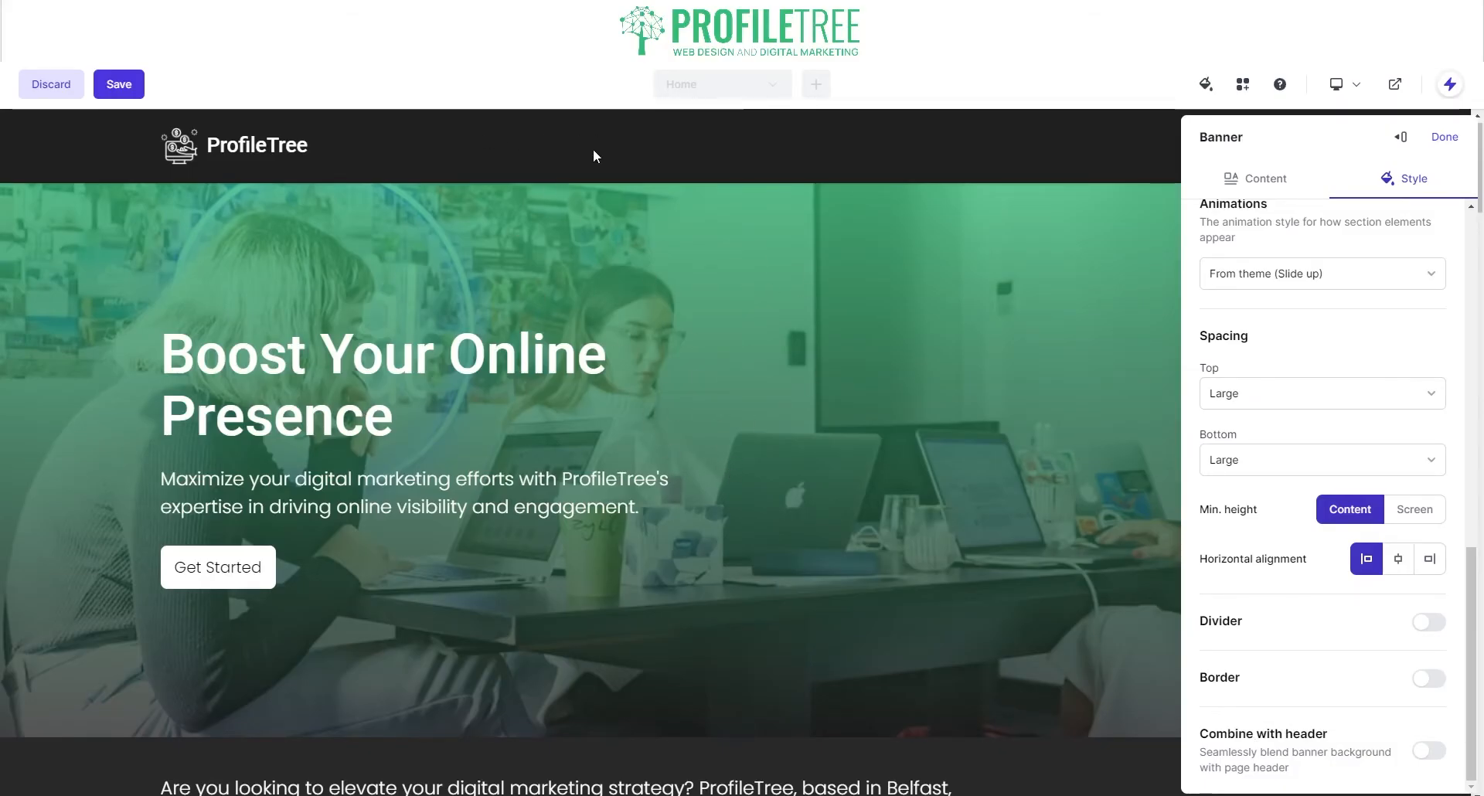
{"action": "left_click", "coordinate": [1429, 751]}
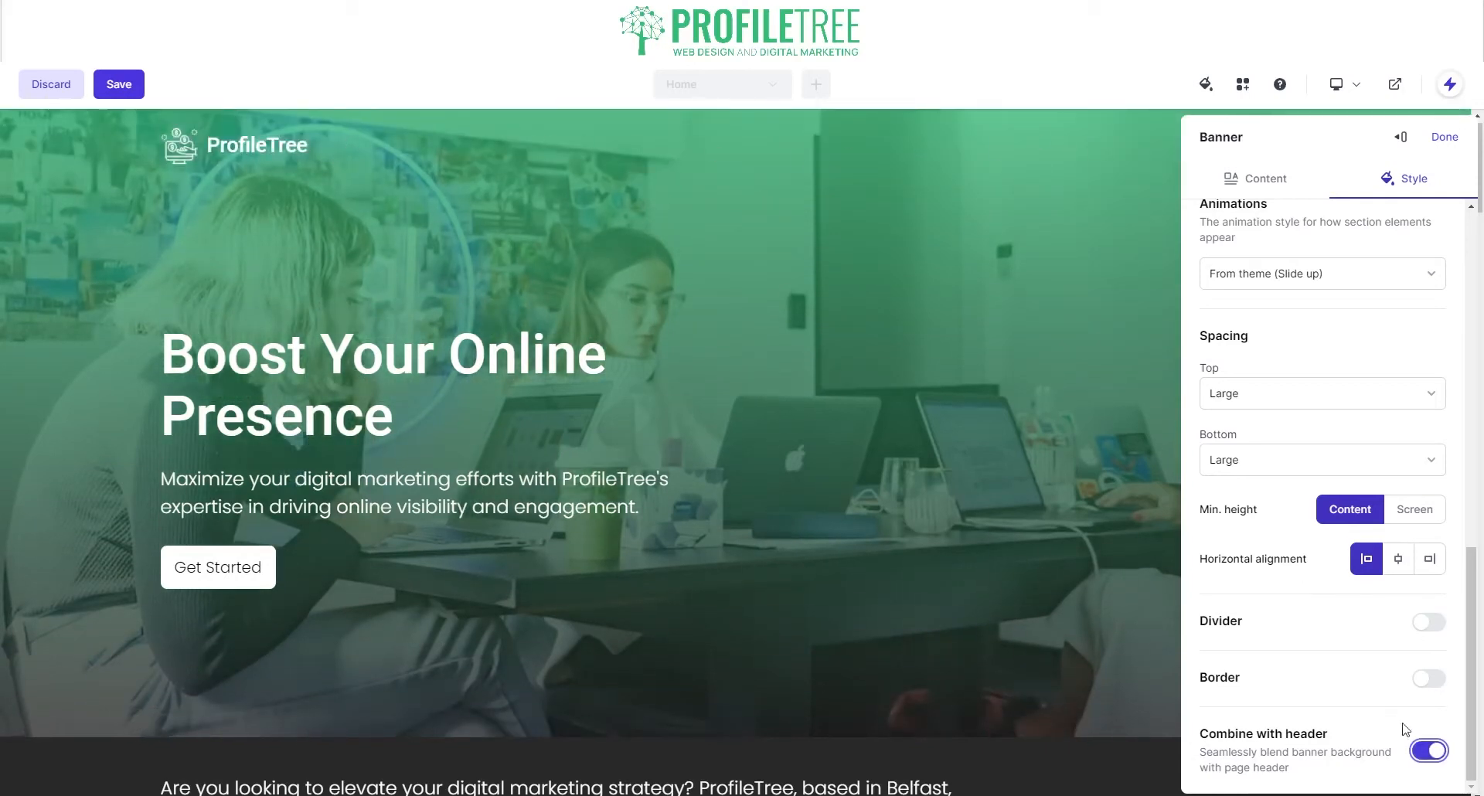
{"action": "left_click", "coordinate": [1428, 751]}
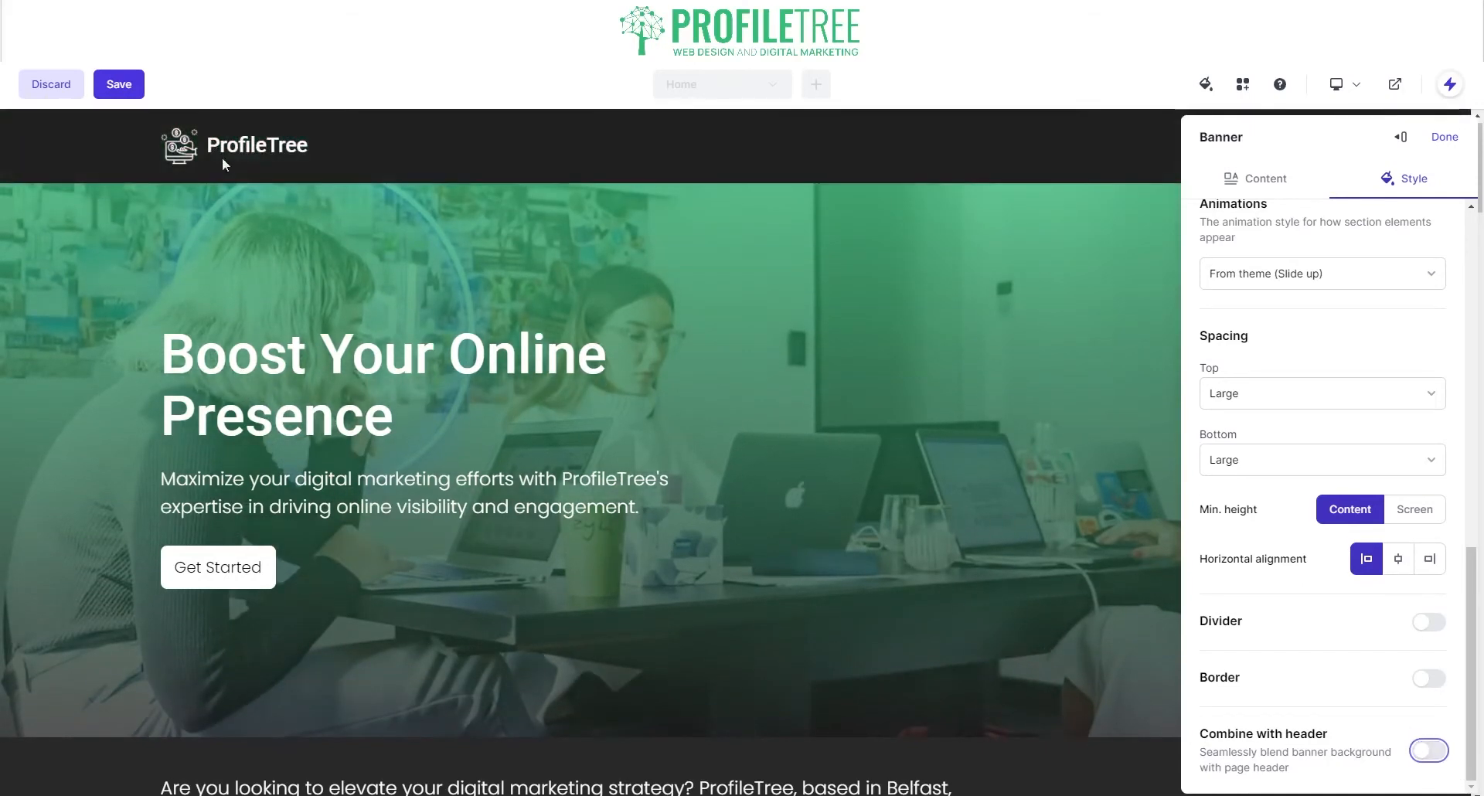
{"action": "left_click", "coordinate": [1421, 754]}
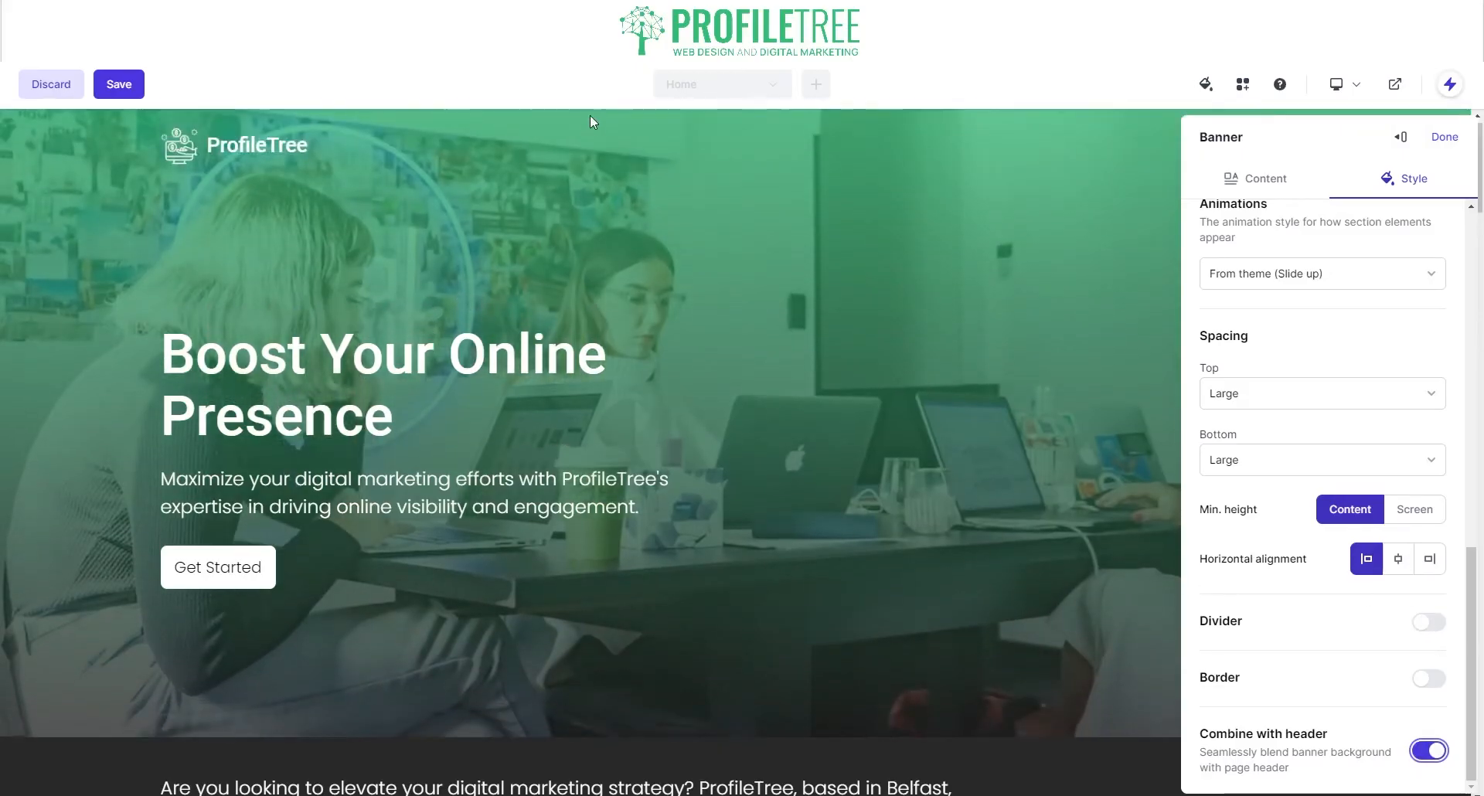
Step: Try a border on the banner, remove it again, and finish the banner style
{"action": "left_click", "coordinate": [1428, 679]}
{"action": "left_click", "coordinate": [1427, 678]}
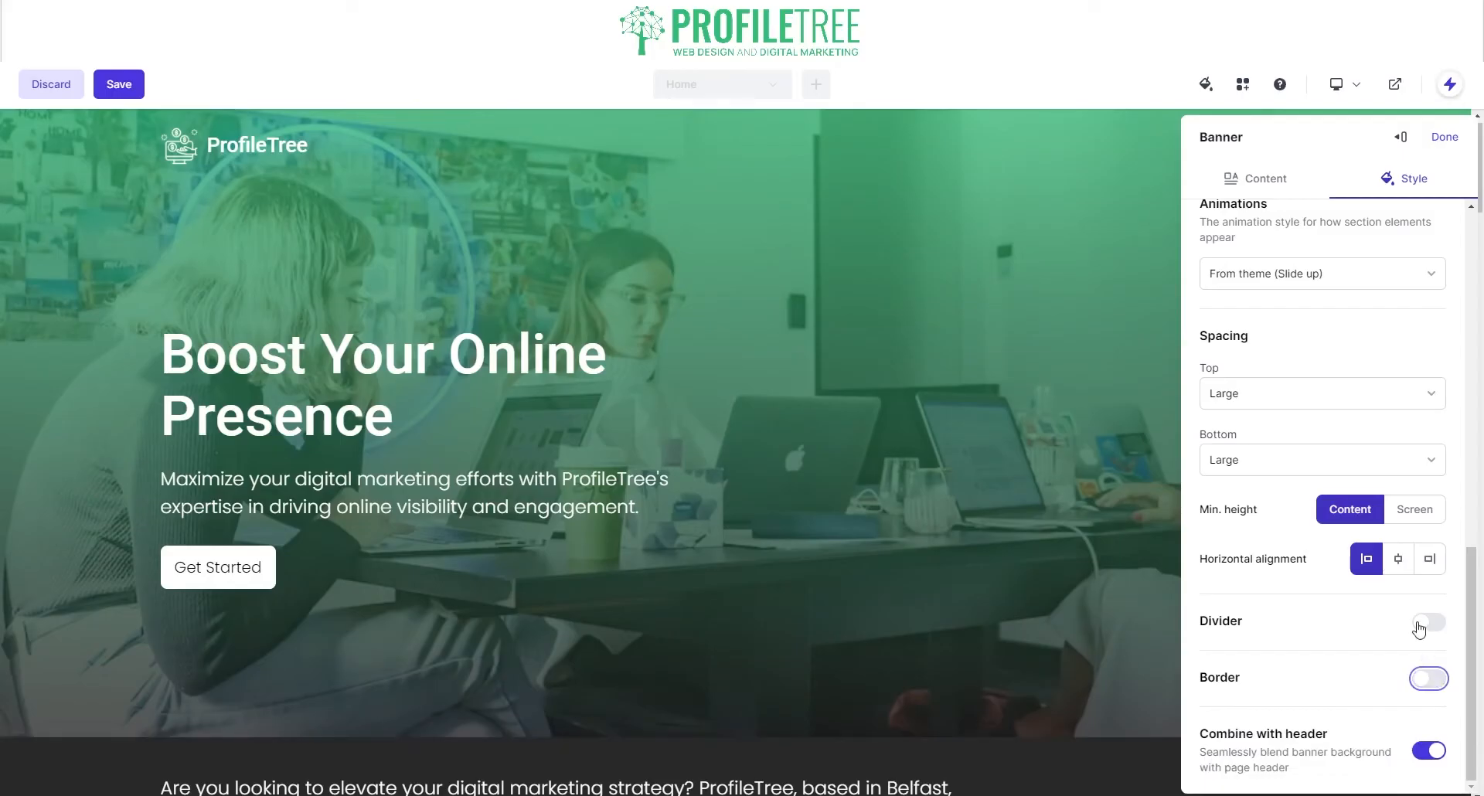
{"action": "left_click", "coordinate": [1445, 137]}
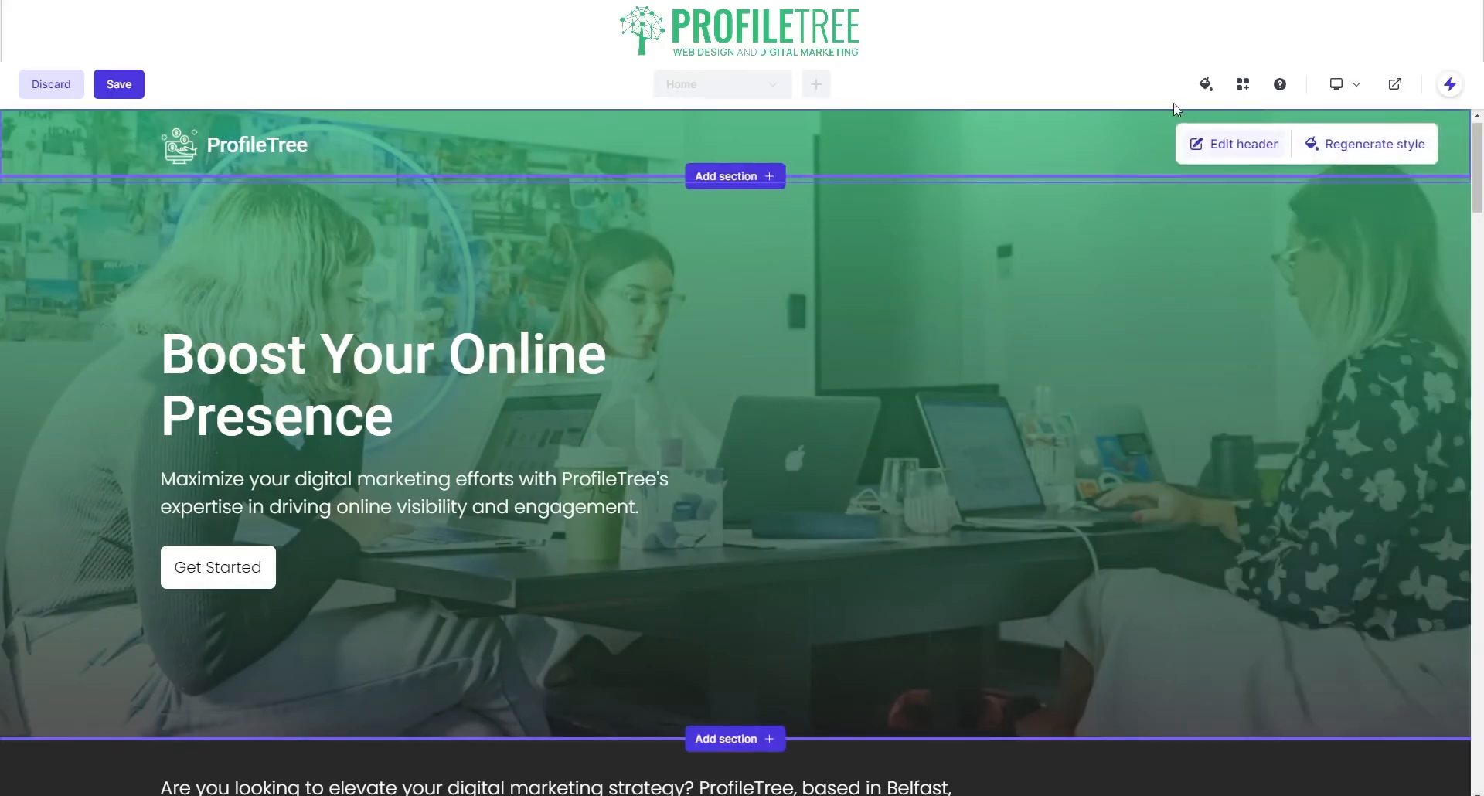
Step: Regenerate the header style five times until the logo is centred, then open the logo settings
{"action": "left_click", "coordinate": [1352, 145]}
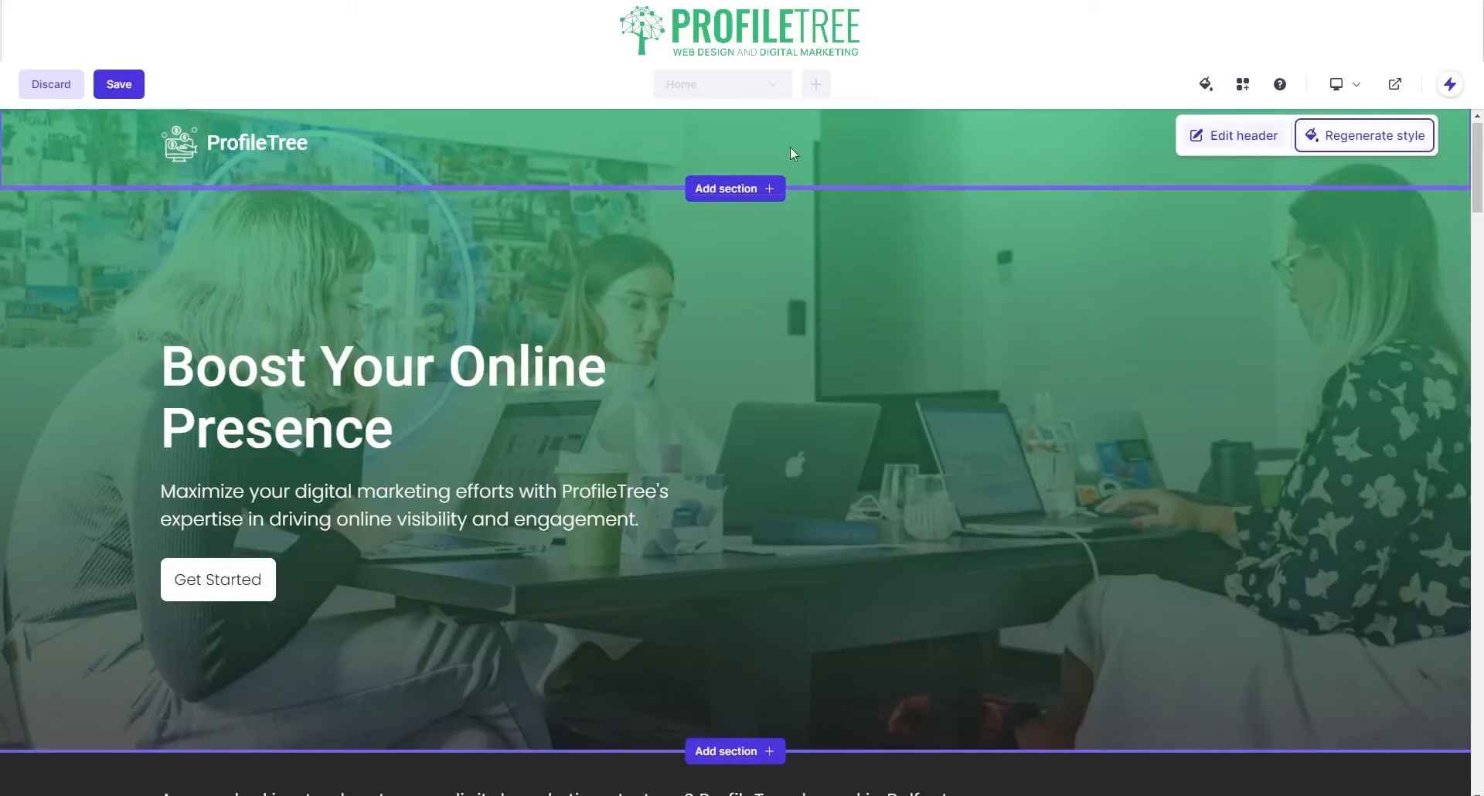
{"action": "left_click", "coordinate": [1348, 143]}
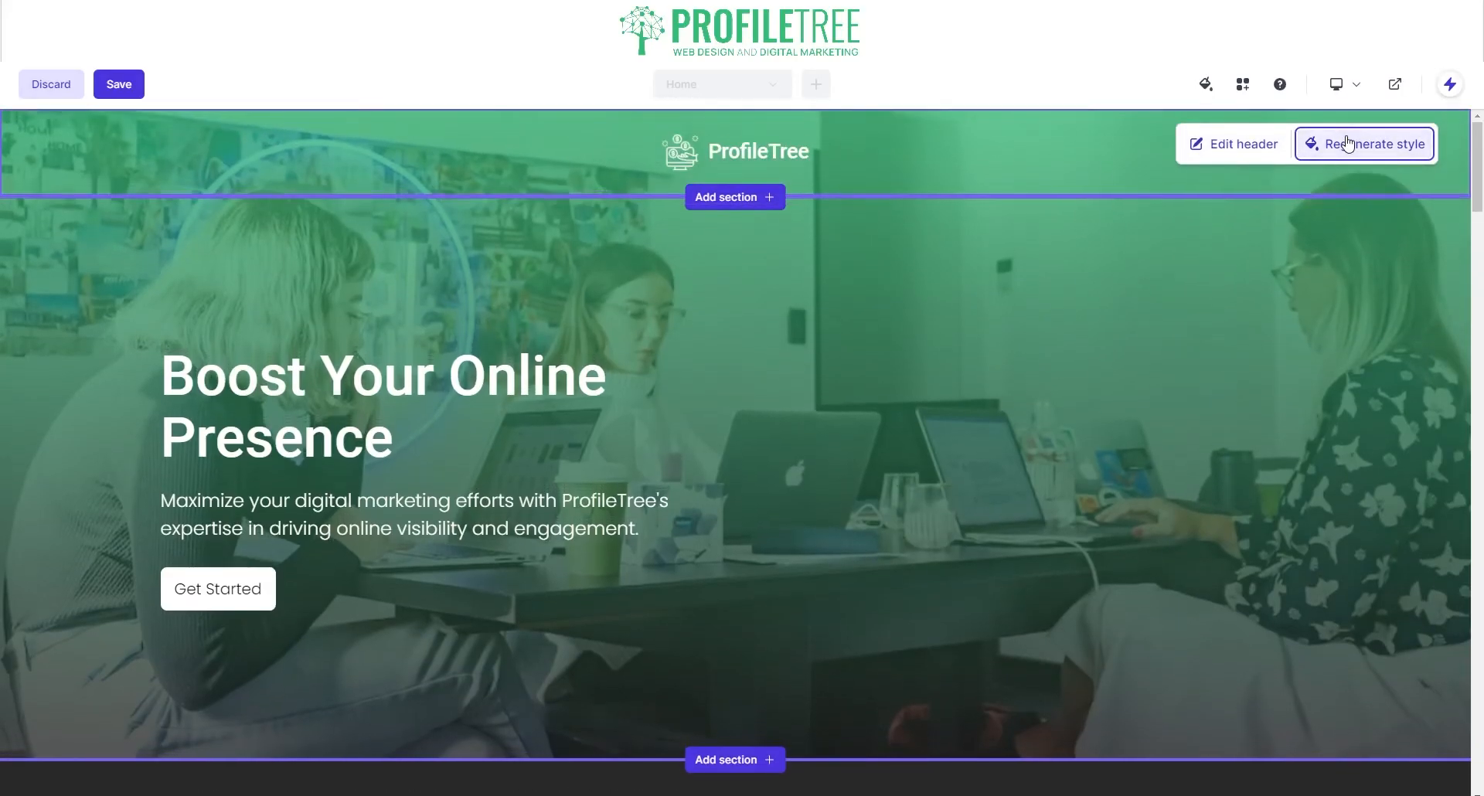
{"action": "left_click", "coordinate": [1348, 144]}
{"action": "left_click", "coordinate": [1348, 144]}
{"action": "left_click", "coordinate": [1348, 144]}
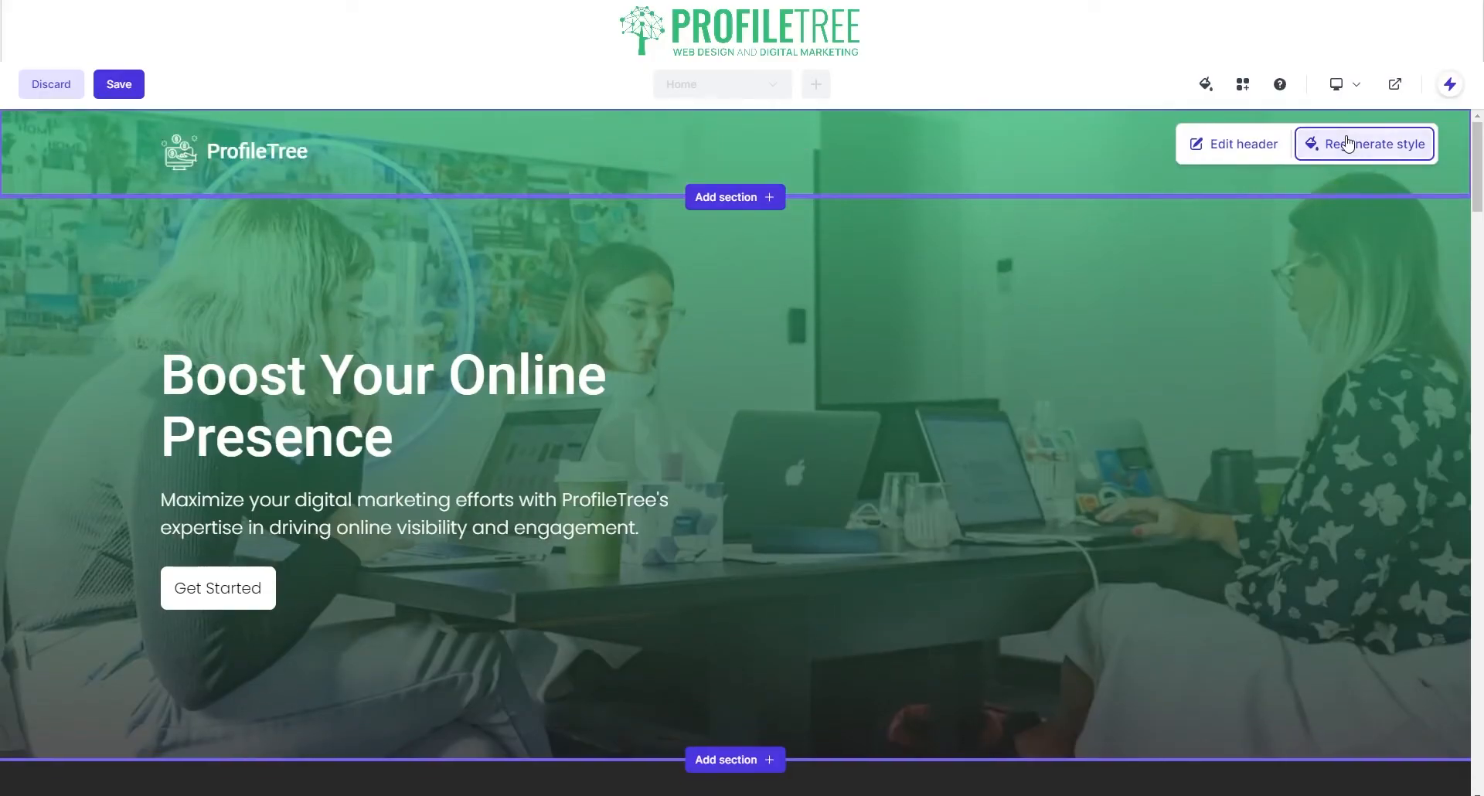
{"action": "left_click", "coordinate": [1348, 144]}
{"action": "left_click", "coordinate": [1267, 149]}
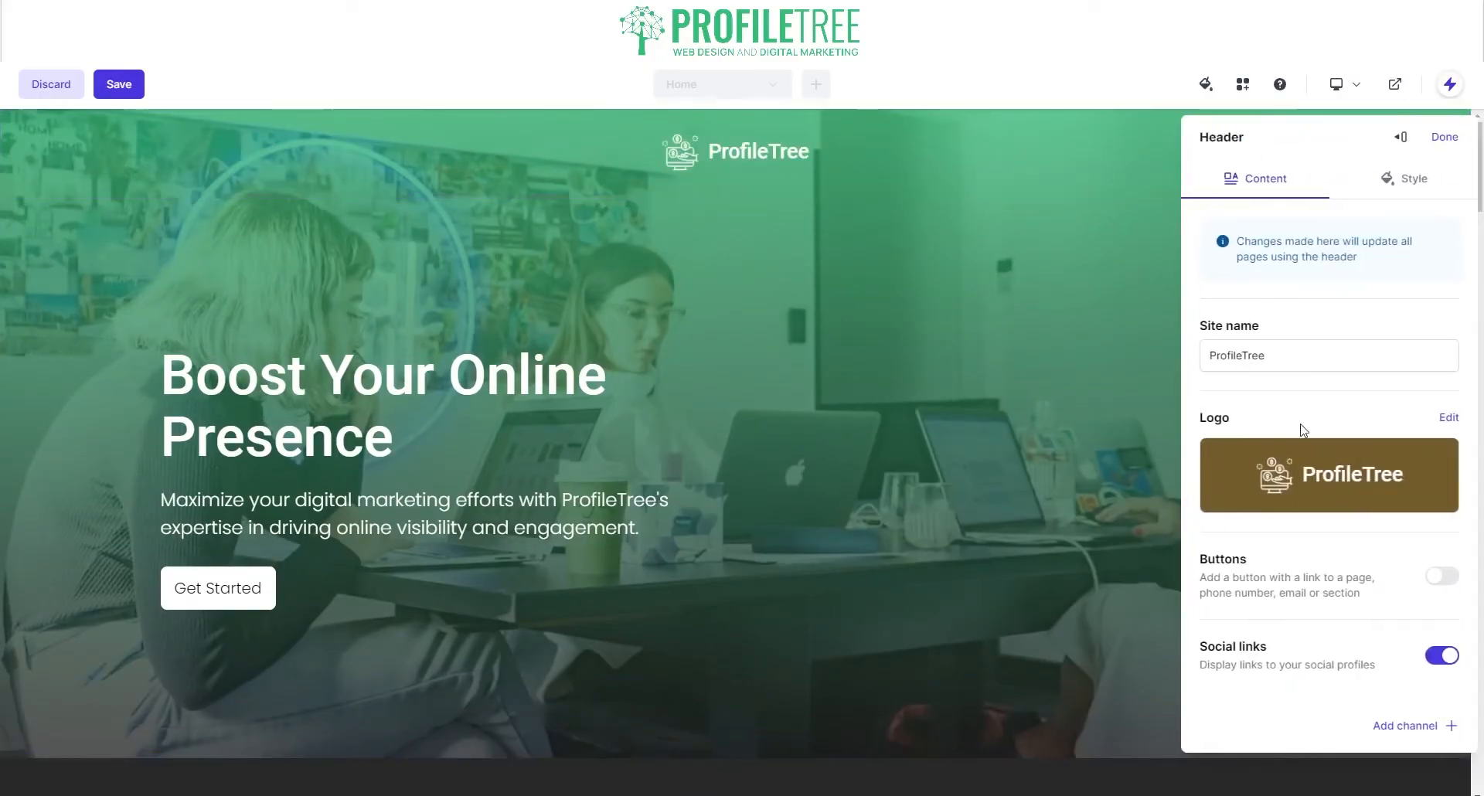
{"action": "left_click", "coordinate": [1446, 418]}
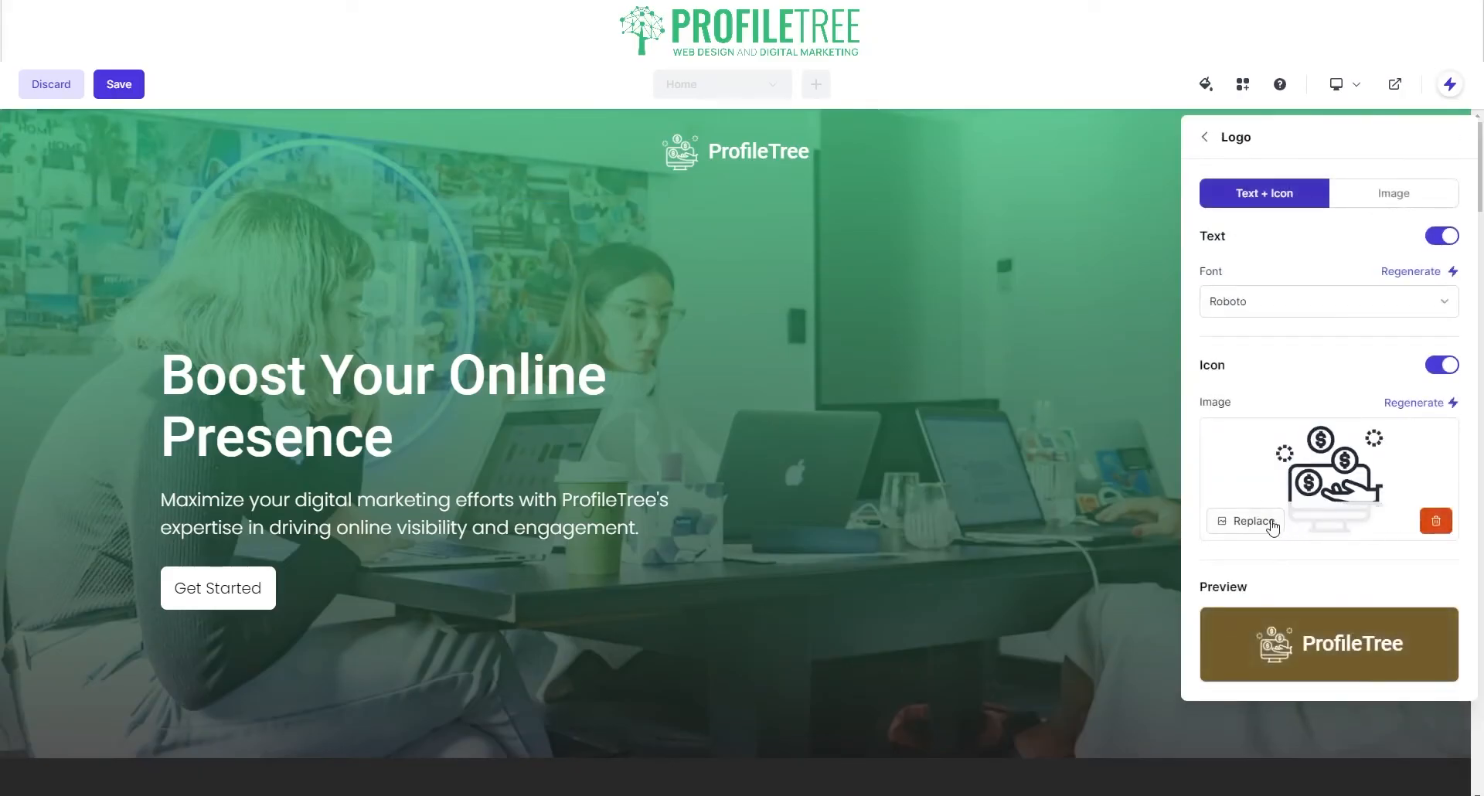
Step: Start replacing the logo icon, trimming the icon search down to 'Marketing'
{"action": "left_click", "coordinate": [1246, 521]}
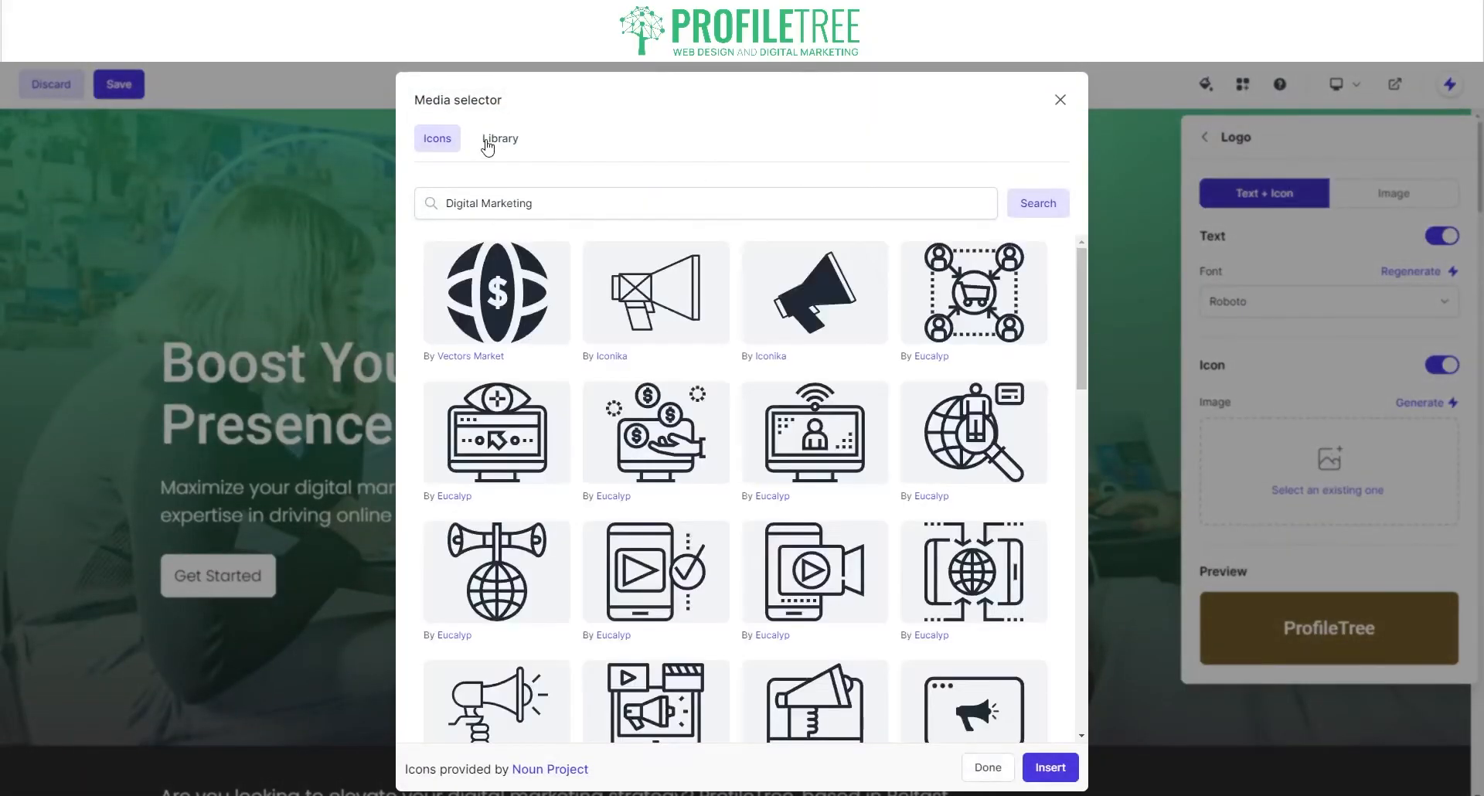
{"action": "left_click", "coordinate": [487, 144]}
{"action": "left_click", "coordinate": [439, 147]}
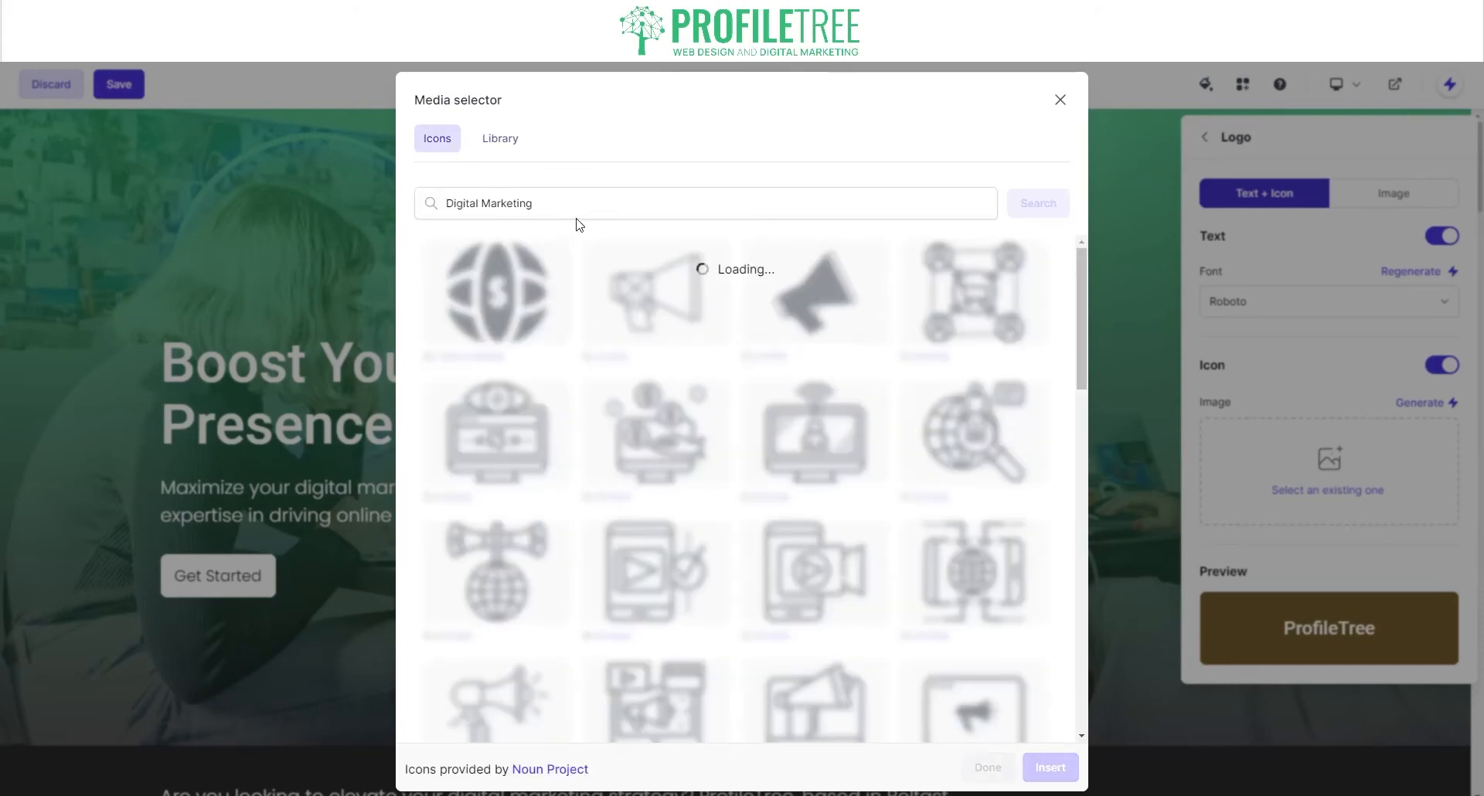
{"action": "left_click", "coordinate": [570, 216]}
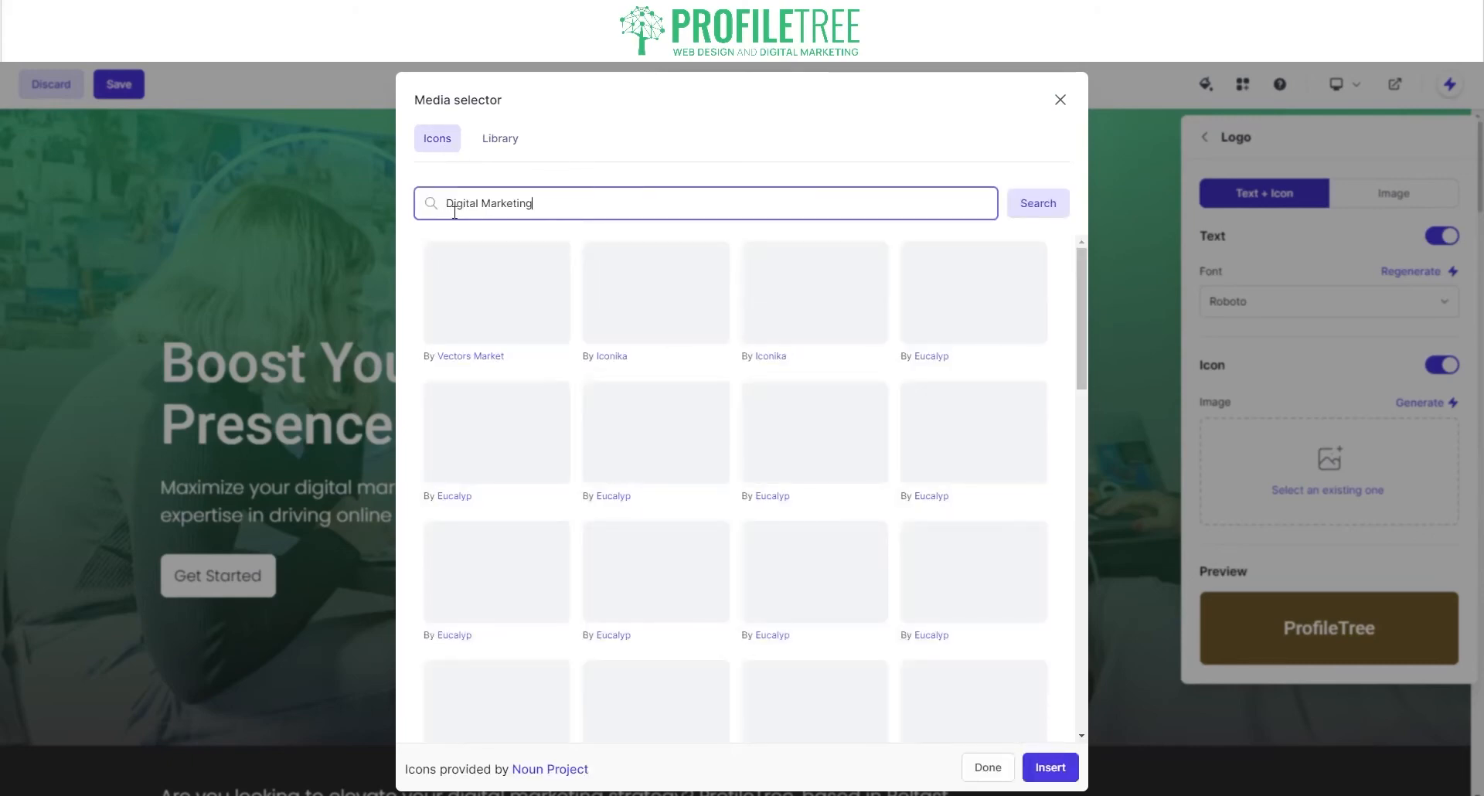
{"action": "left_click_drag", "start_coordinate": [483, 211], "coordinate": [418, 209]}
{"action": "key", "text": "BackSpace"}
{"action": "scroll", "coordinate": [716, 371], "scroll_direction": "down", "scroll_amount": 9}
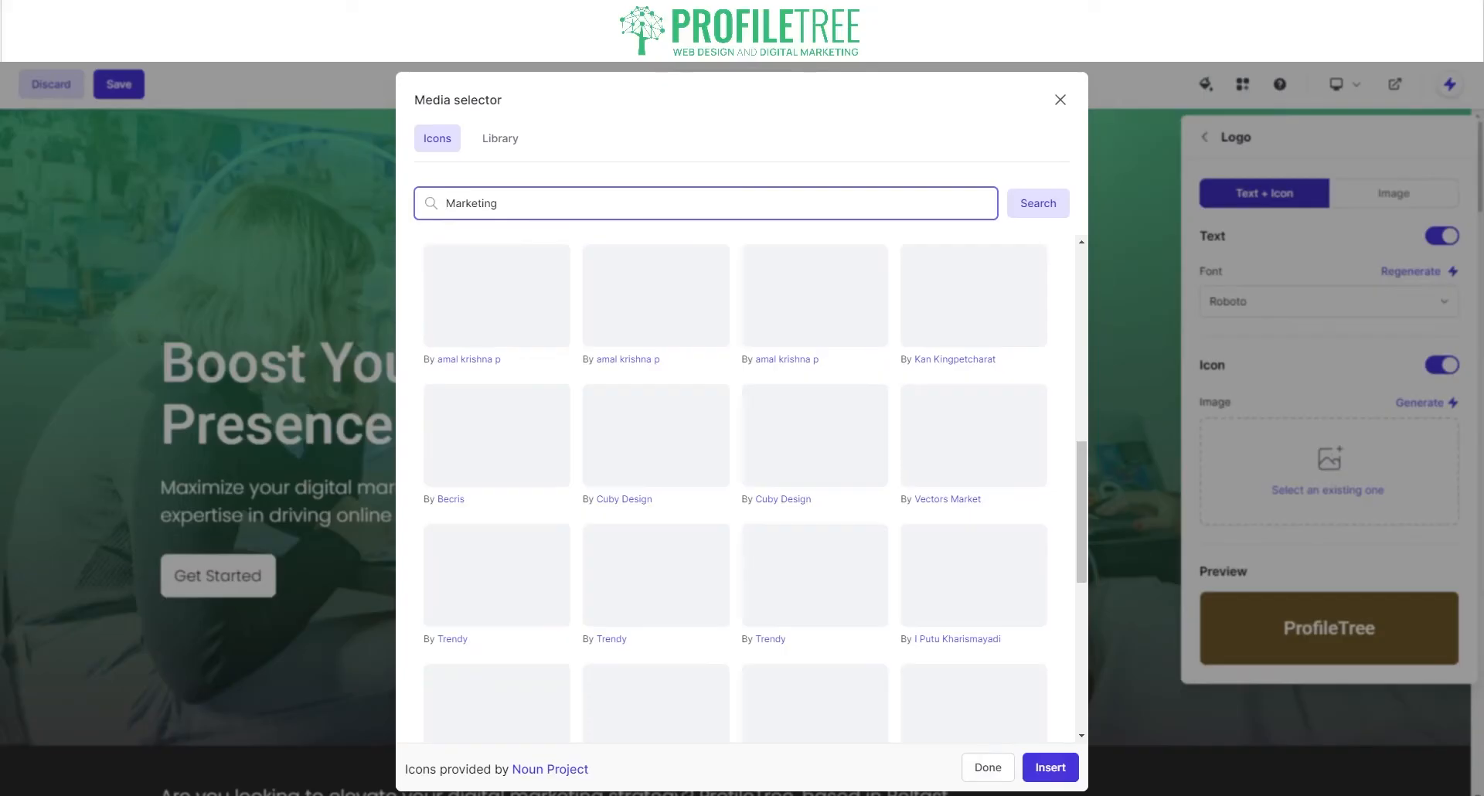
{"action": "key", "text": "Return"}
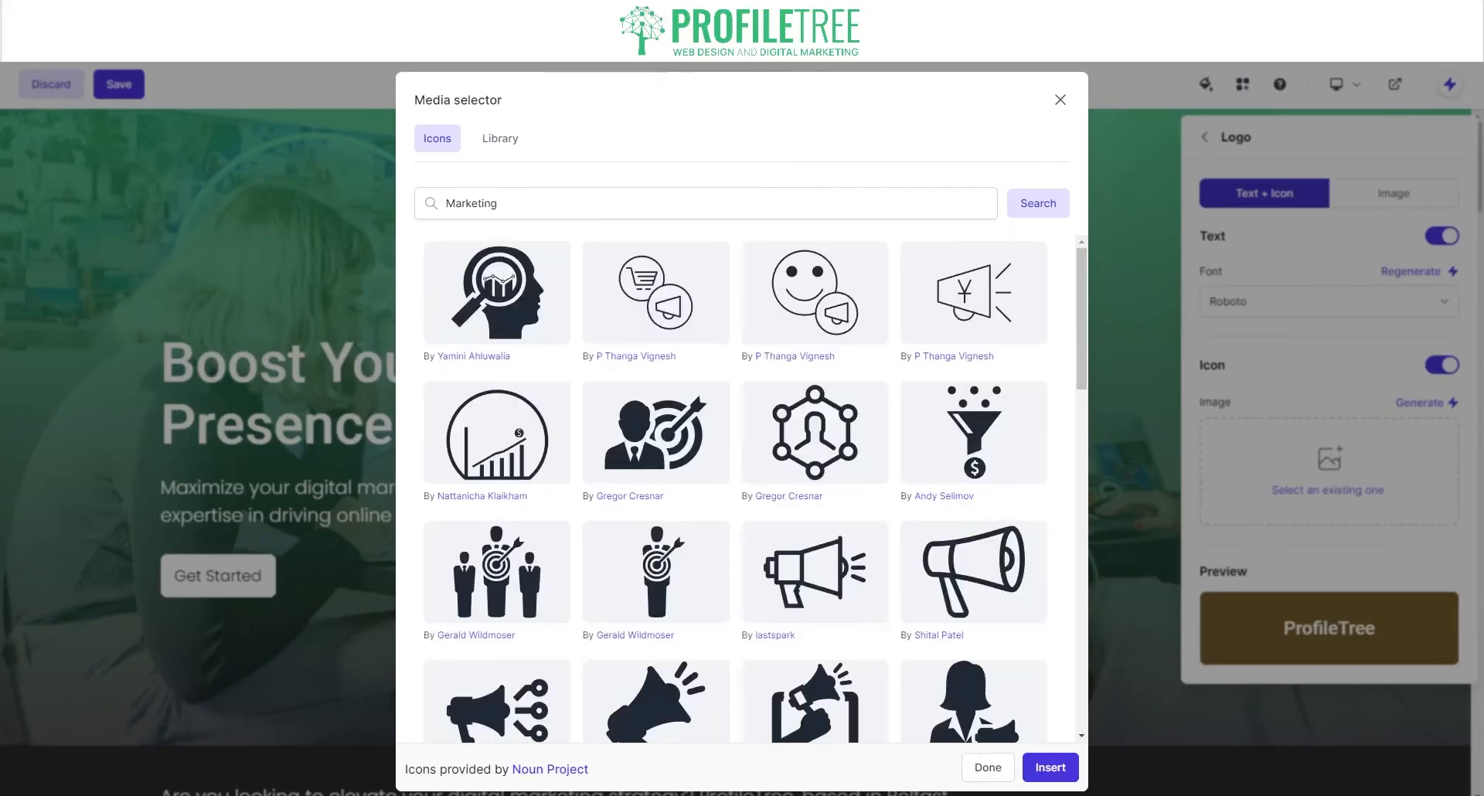
{"action": "key", "text": "Return"}
Step: Search the icons for 'tree' and insert the leafy tree icon into the logo
{"action": "double_click", "coordinate": [540, 212]}
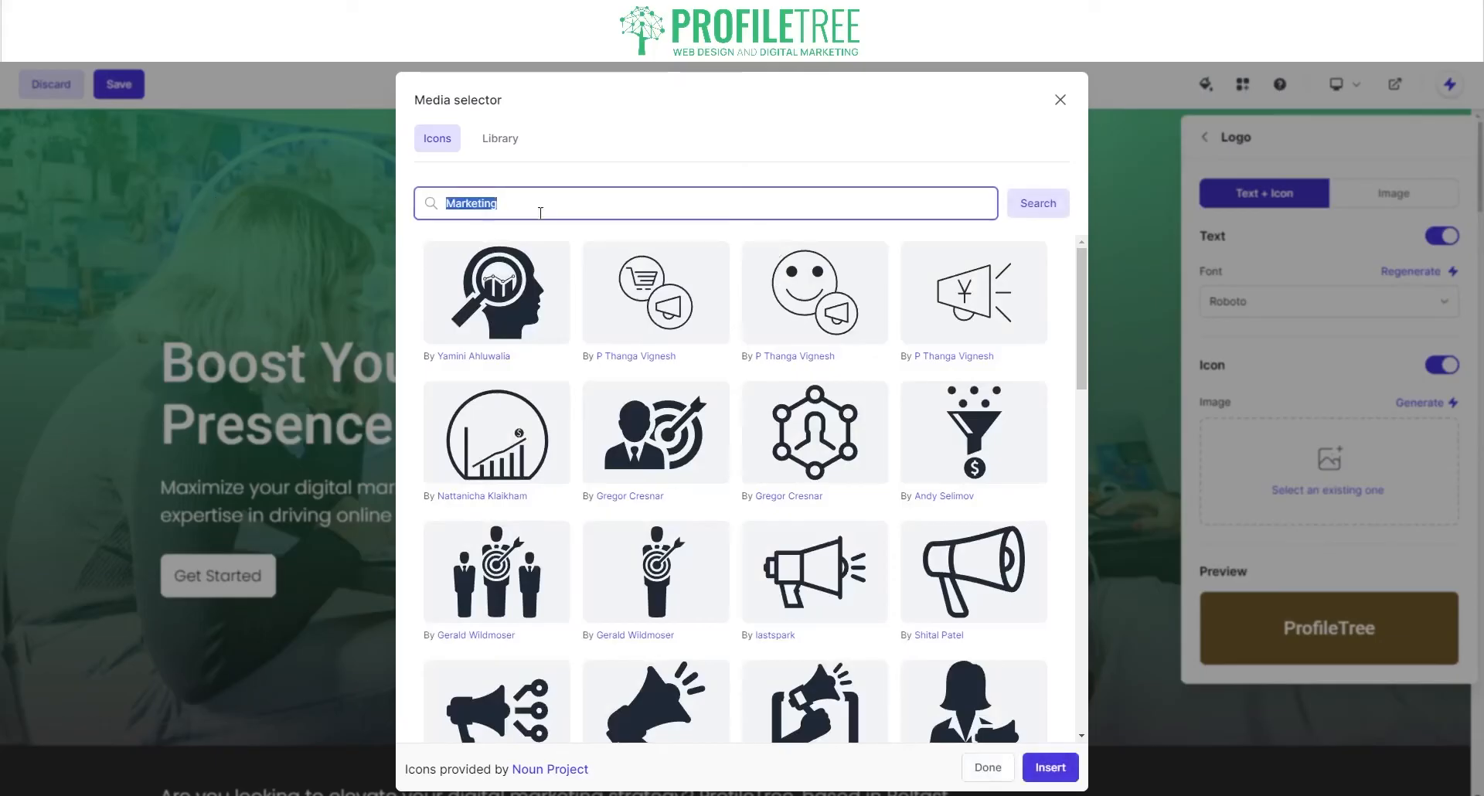
{"action": "type", "text": "tree"}
{"action": "left_click", "coordinate": [1034, 205]}
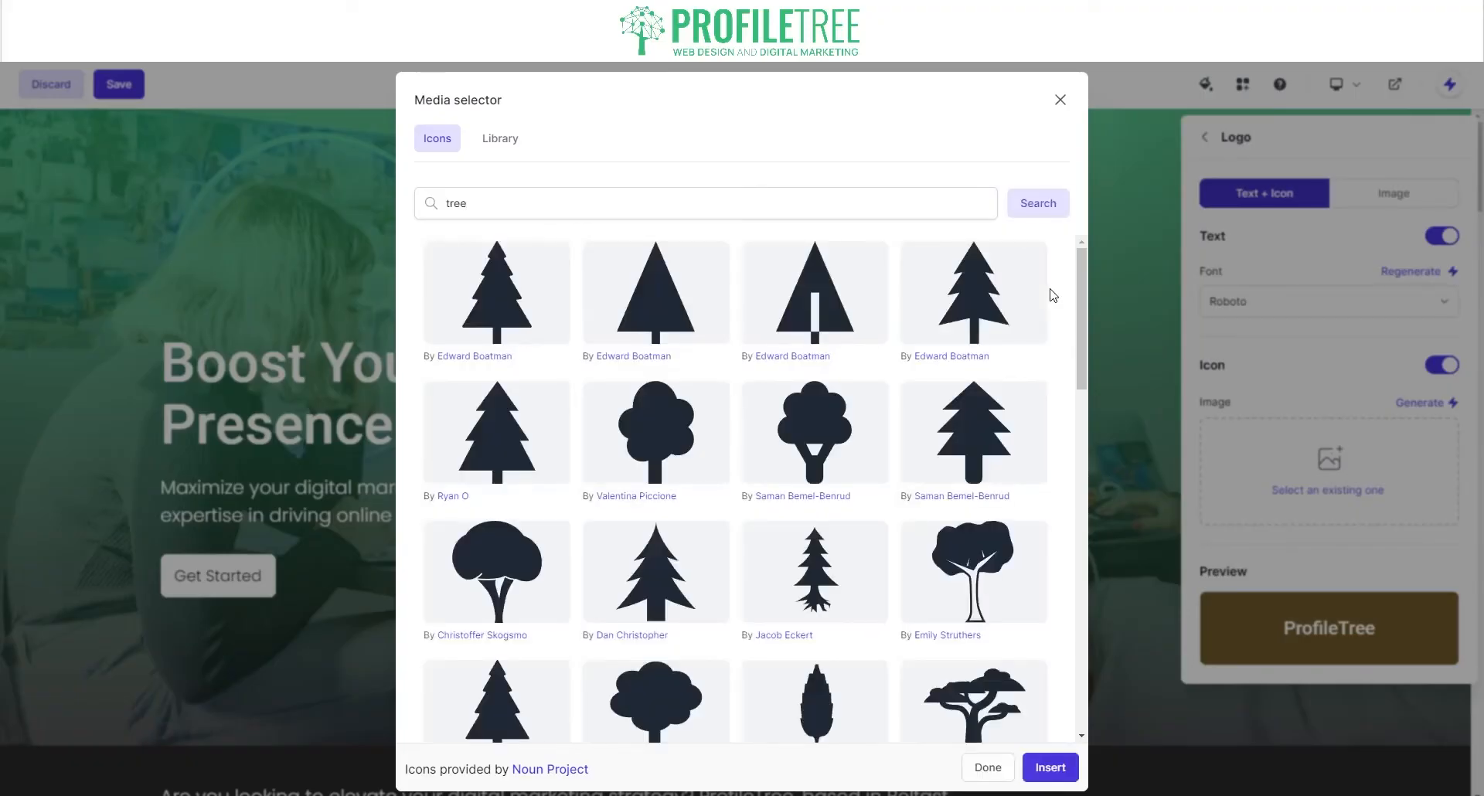
{"action": "scroll", "coordinate": [891, 580], "scroll_direction": "down", "scroll_amount": 7}
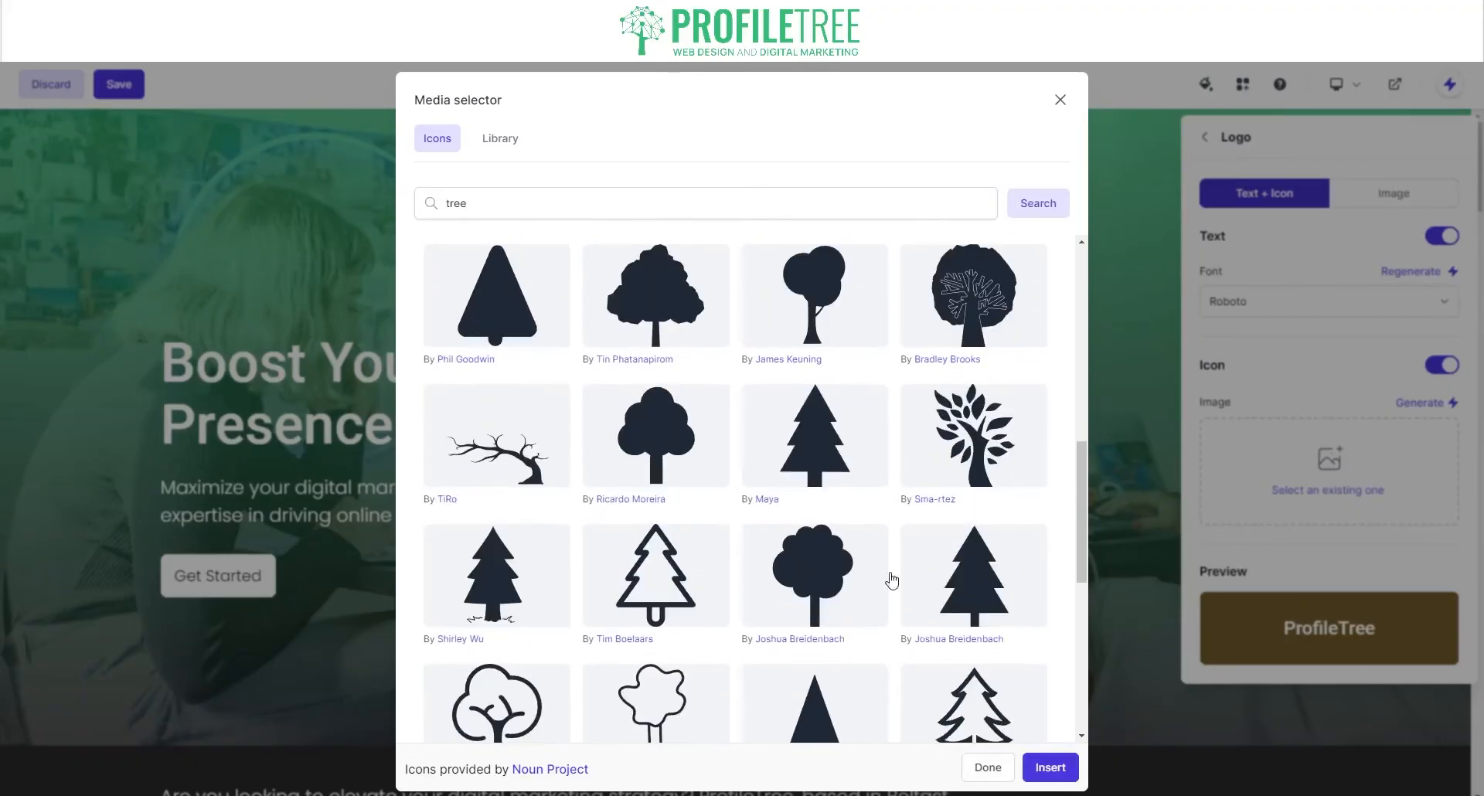
{"action": "left_click", "coordinate": [946, 457]}
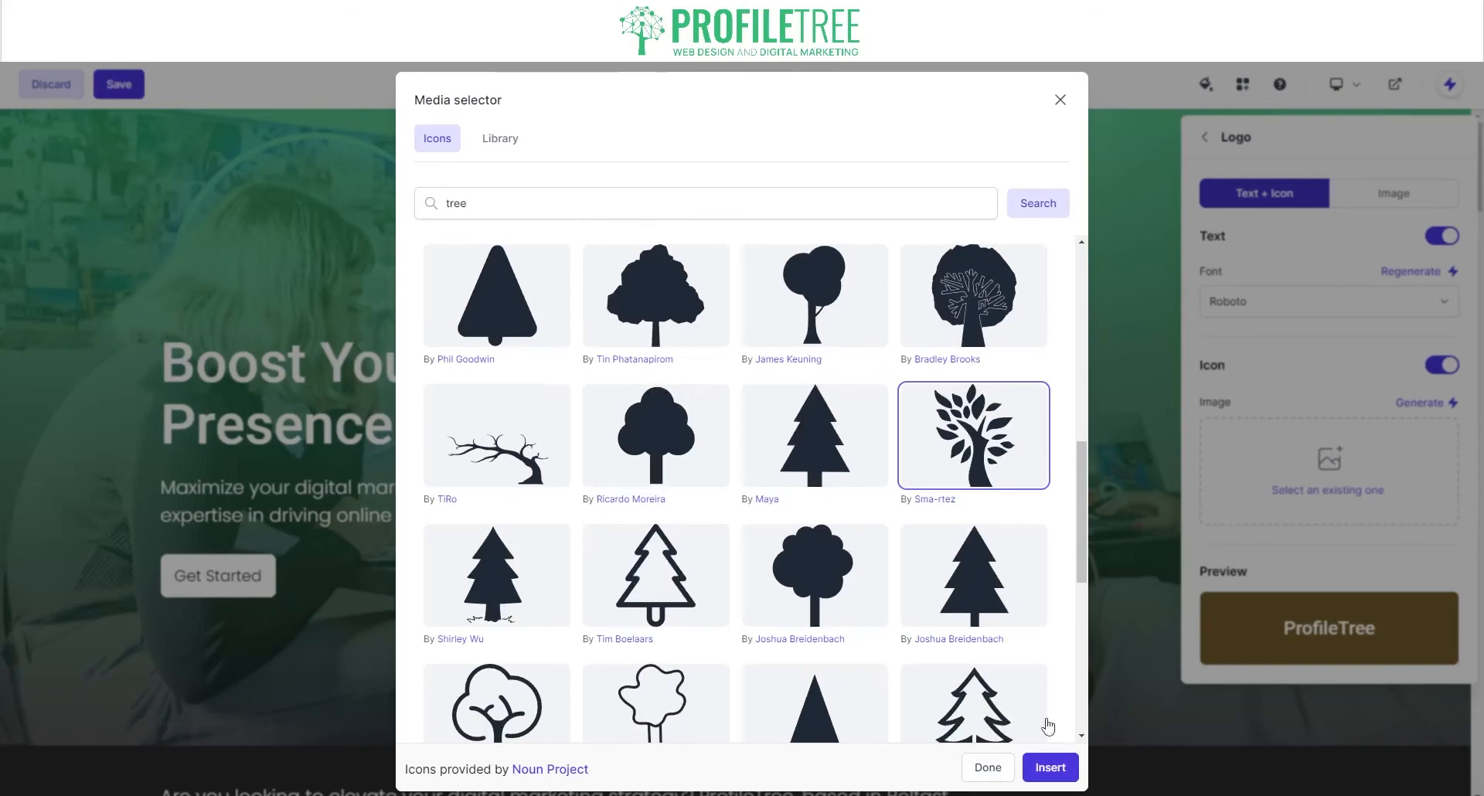
{"action": "left_click", "coordinate": [1051, 768]}
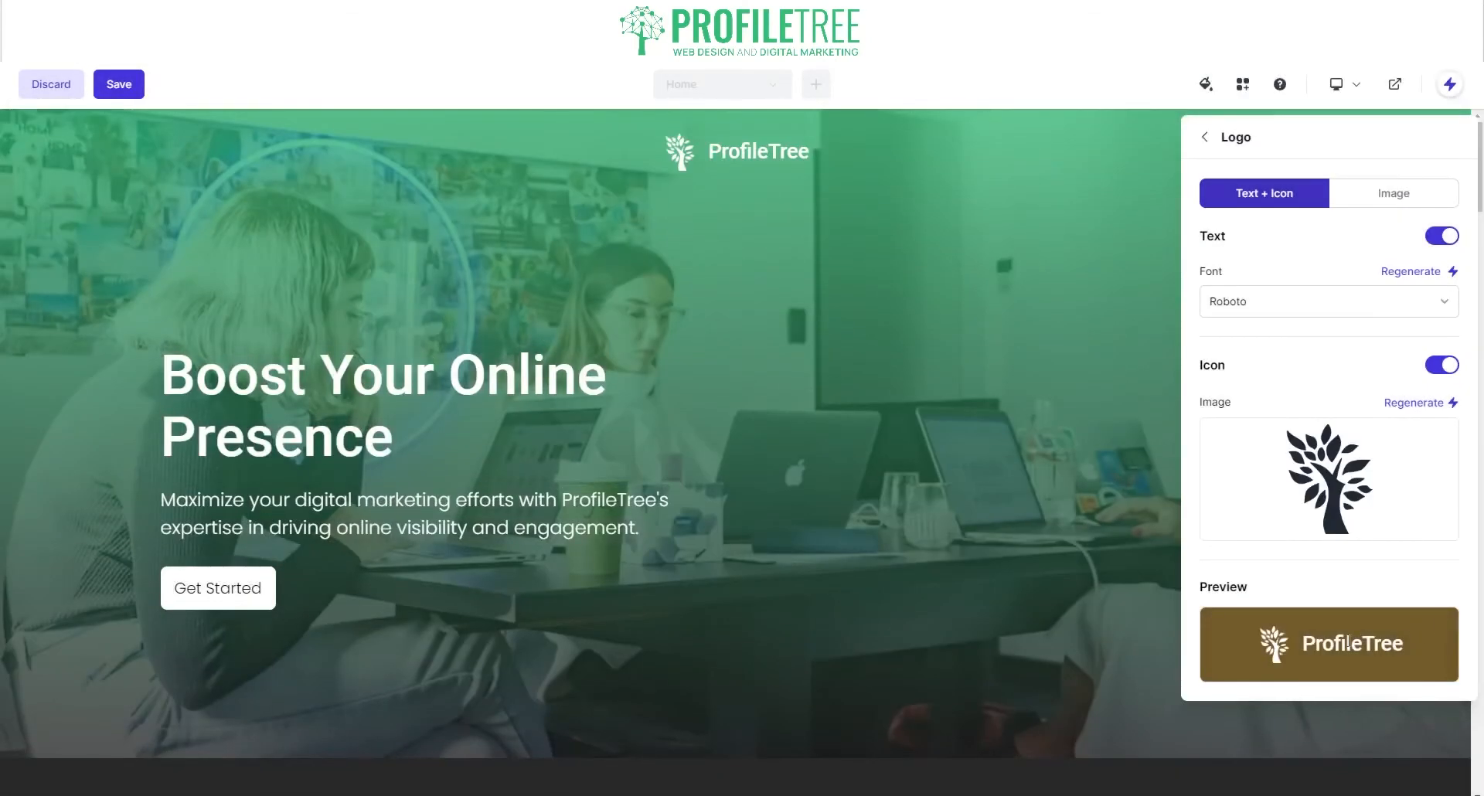
Step: Try Merriweather, Ubuntu, Bree Serif and Alegreya fonts for the logo text
{"action": "left_click", "coordinate": [1299, 304]}
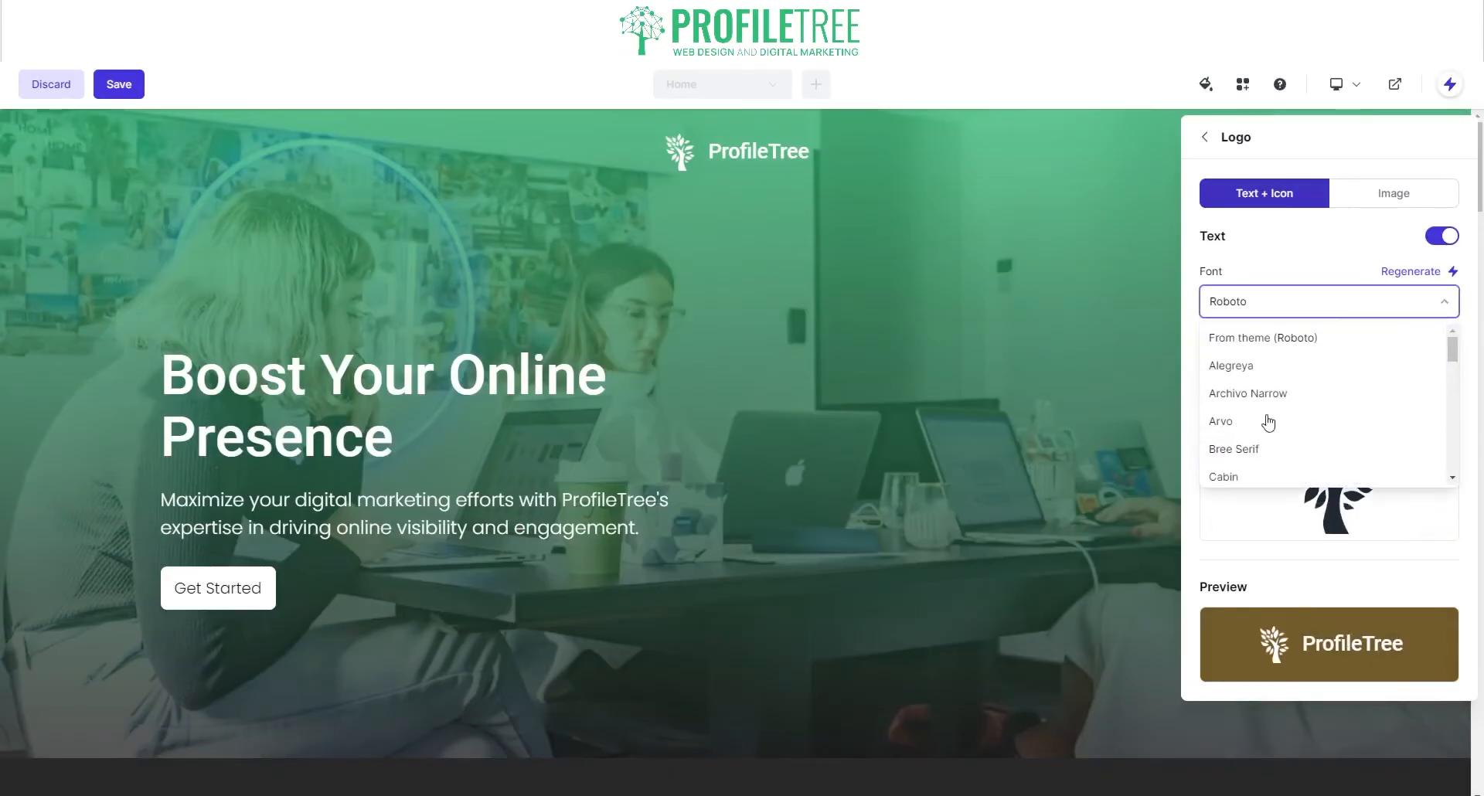
{"action": "scroll", "coordinate": [1252, 403], "scroll_direction": "down", "scroll_amount": 4}
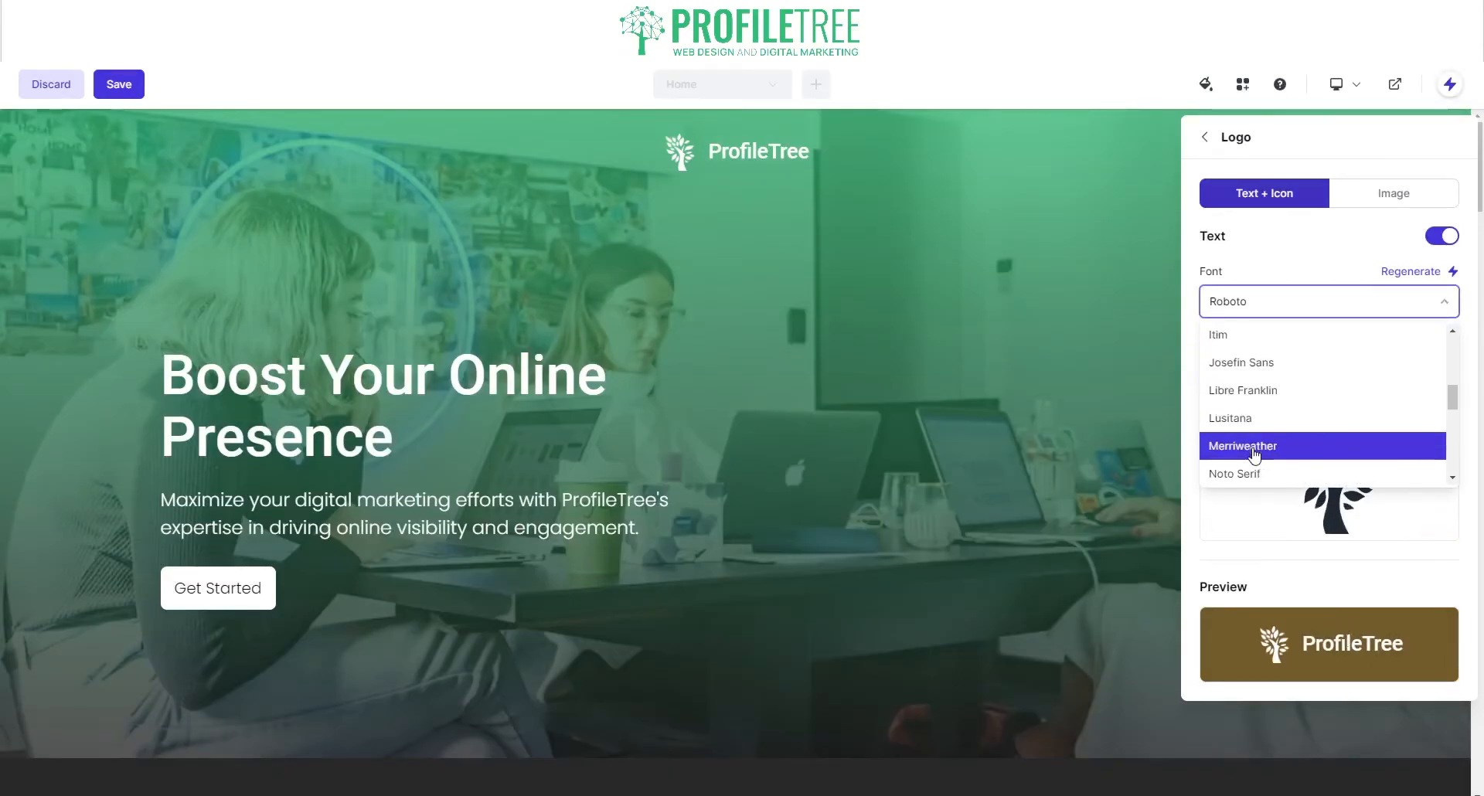
{"action": "left_click", "coordinate": [1255, 447]}
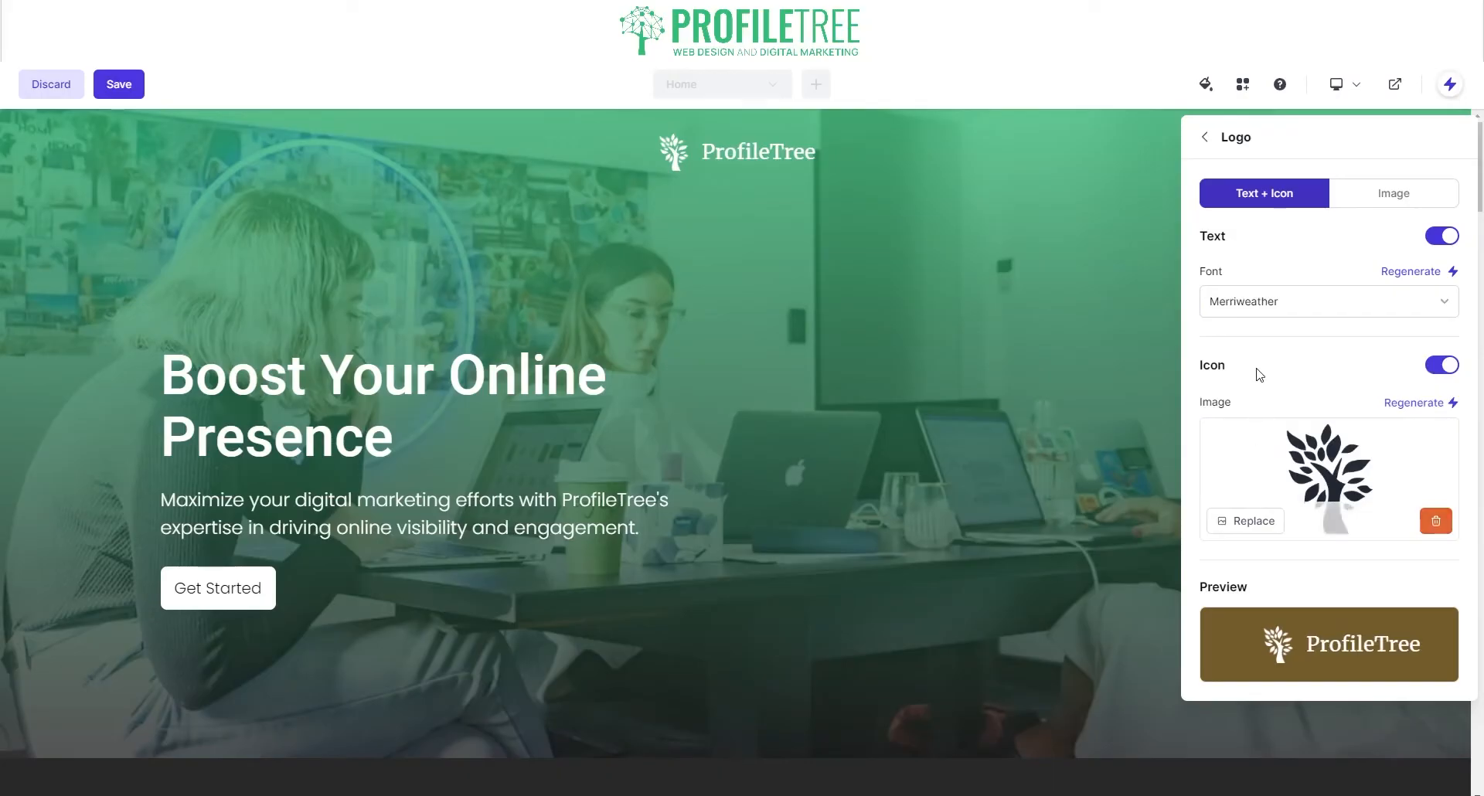
{"action": "left_click", "coordinate": [1262, 301]}
{"action": "scroll", "coordinate": [1256, 463], "scroll_direction": "down", "scroll_amount": 2}
{"action": "scroll", "coordinate": [1253, 462], "scroll_direction": "down", "scroll_amount": 10}
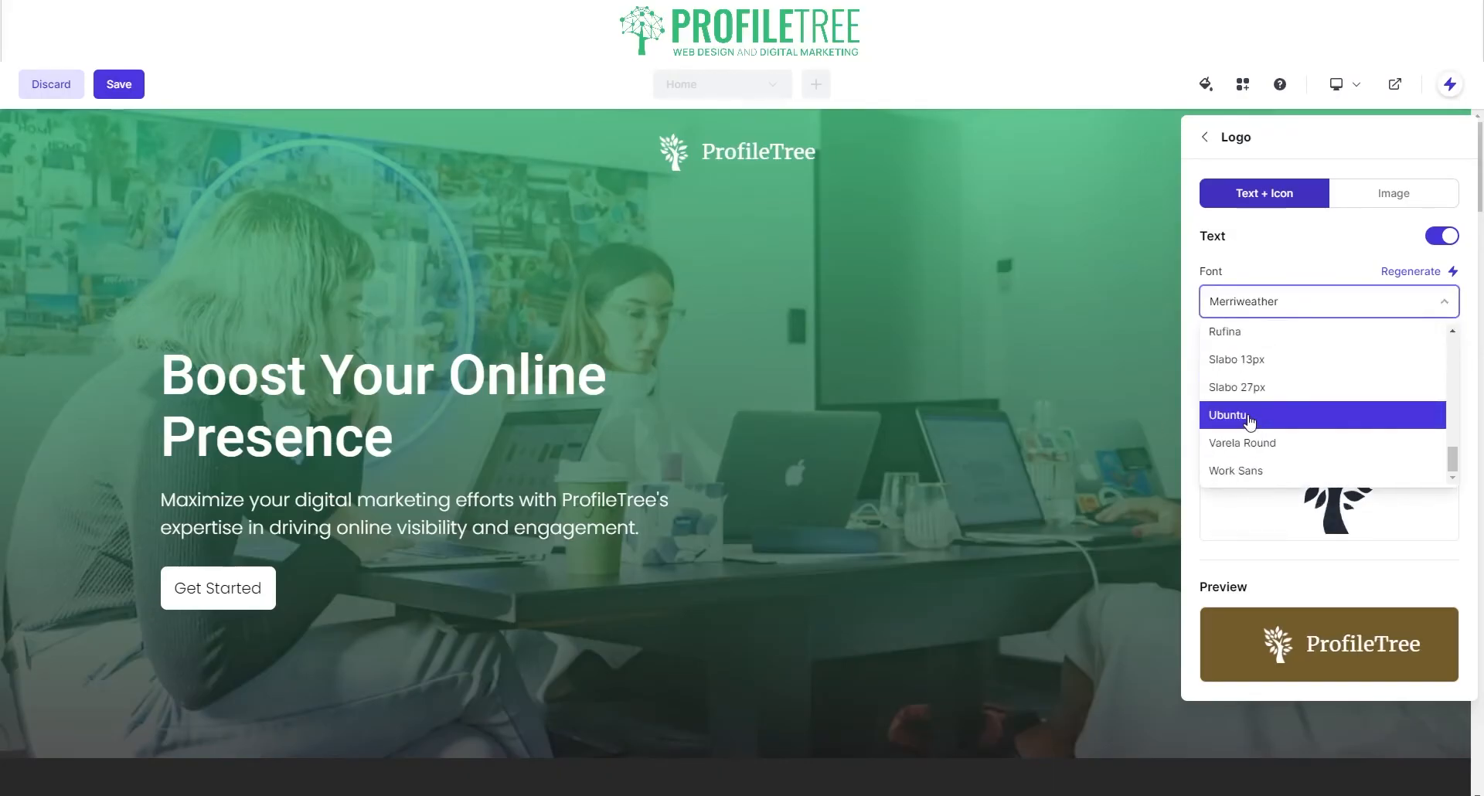
{"action": "left_click", "coordinate": [1236, 415]}
{"action": "left_click", "coordinate": [1303, 308]}
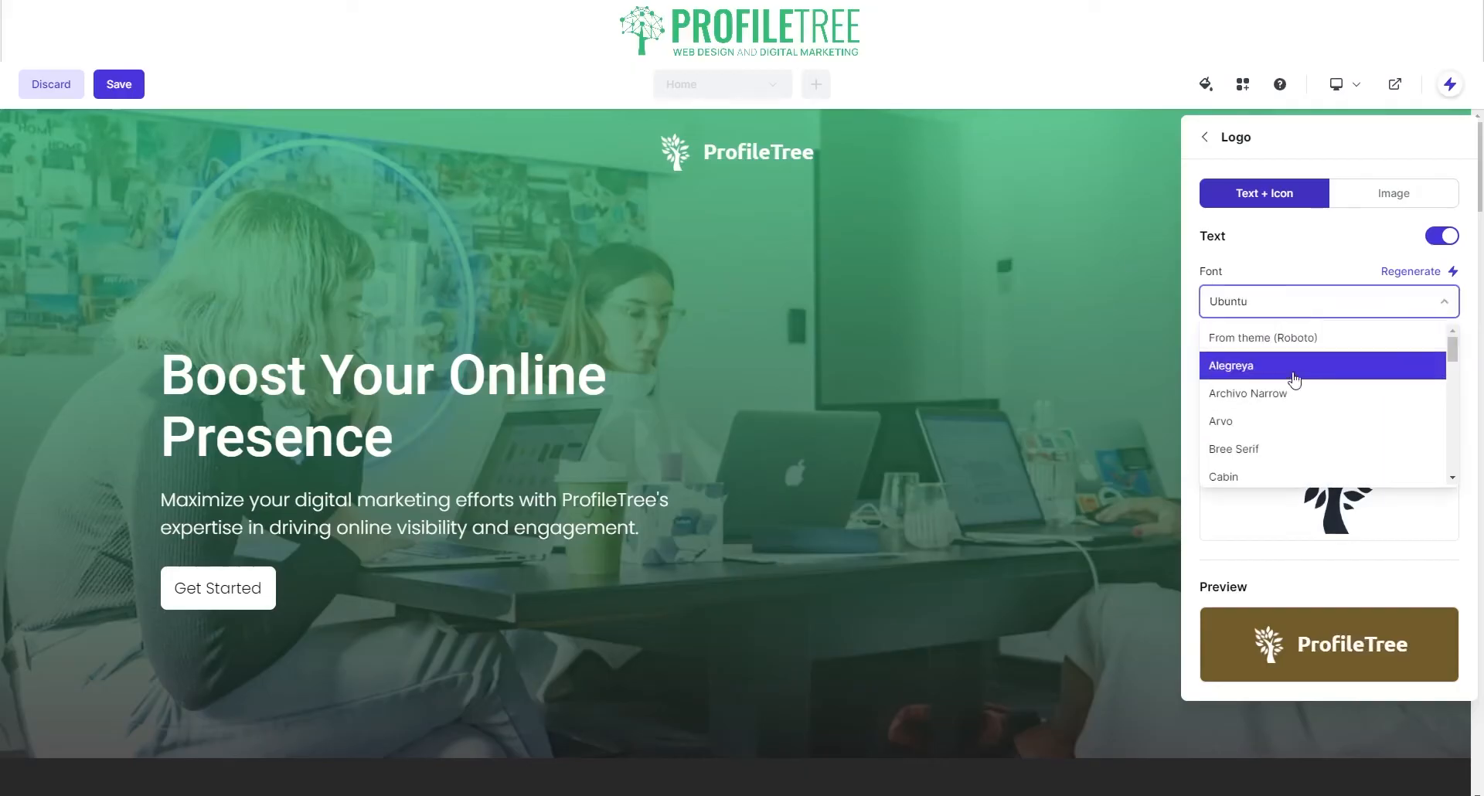
{"action": "left_click", "coordinate": [1243, 448]}
{"action": "left_click", "coordinate": [1374, 313]}
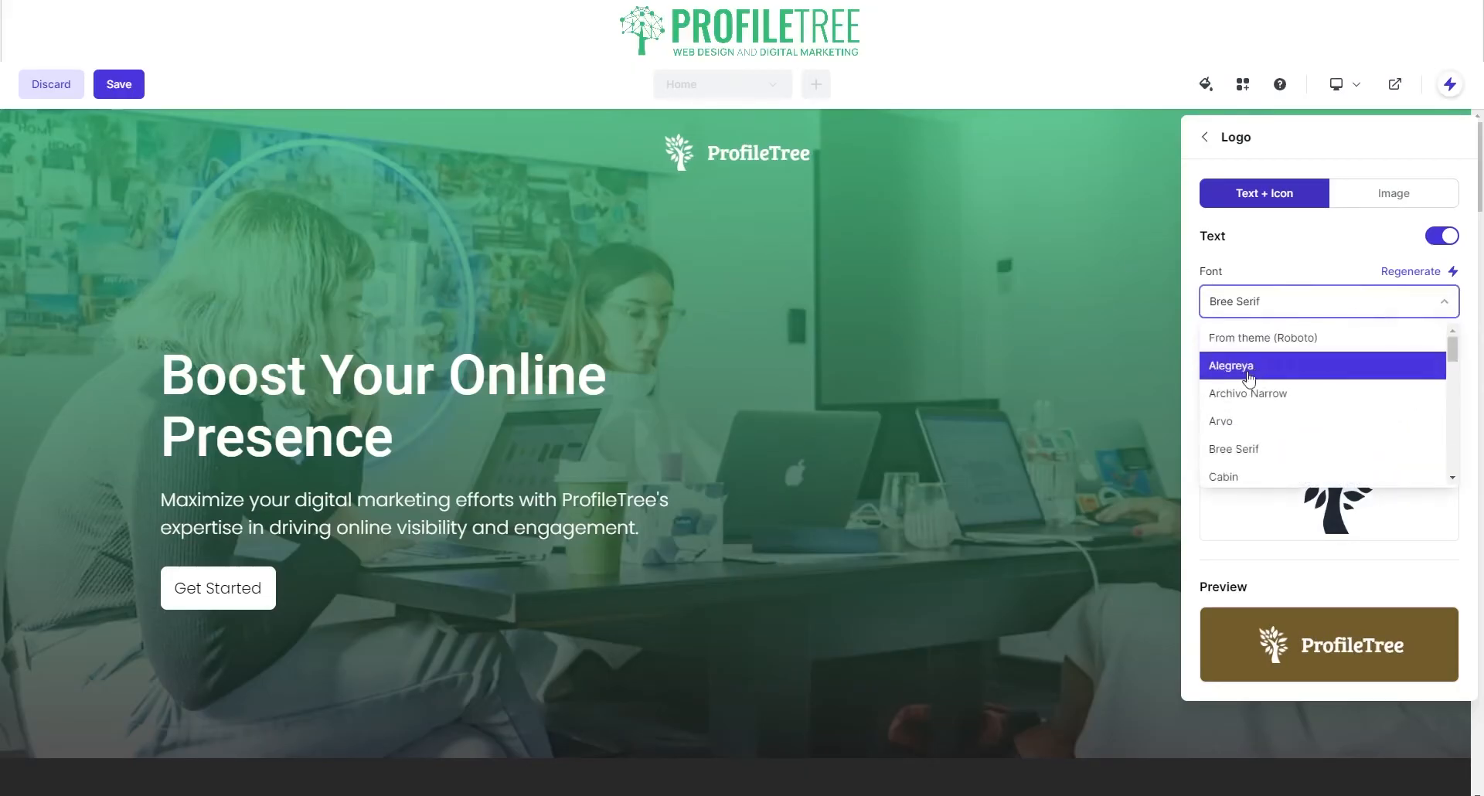
{"action": "left_click", "coordinate": [1253, 368]}
{"action": "left_click", "coordinate": [1268, 302]}
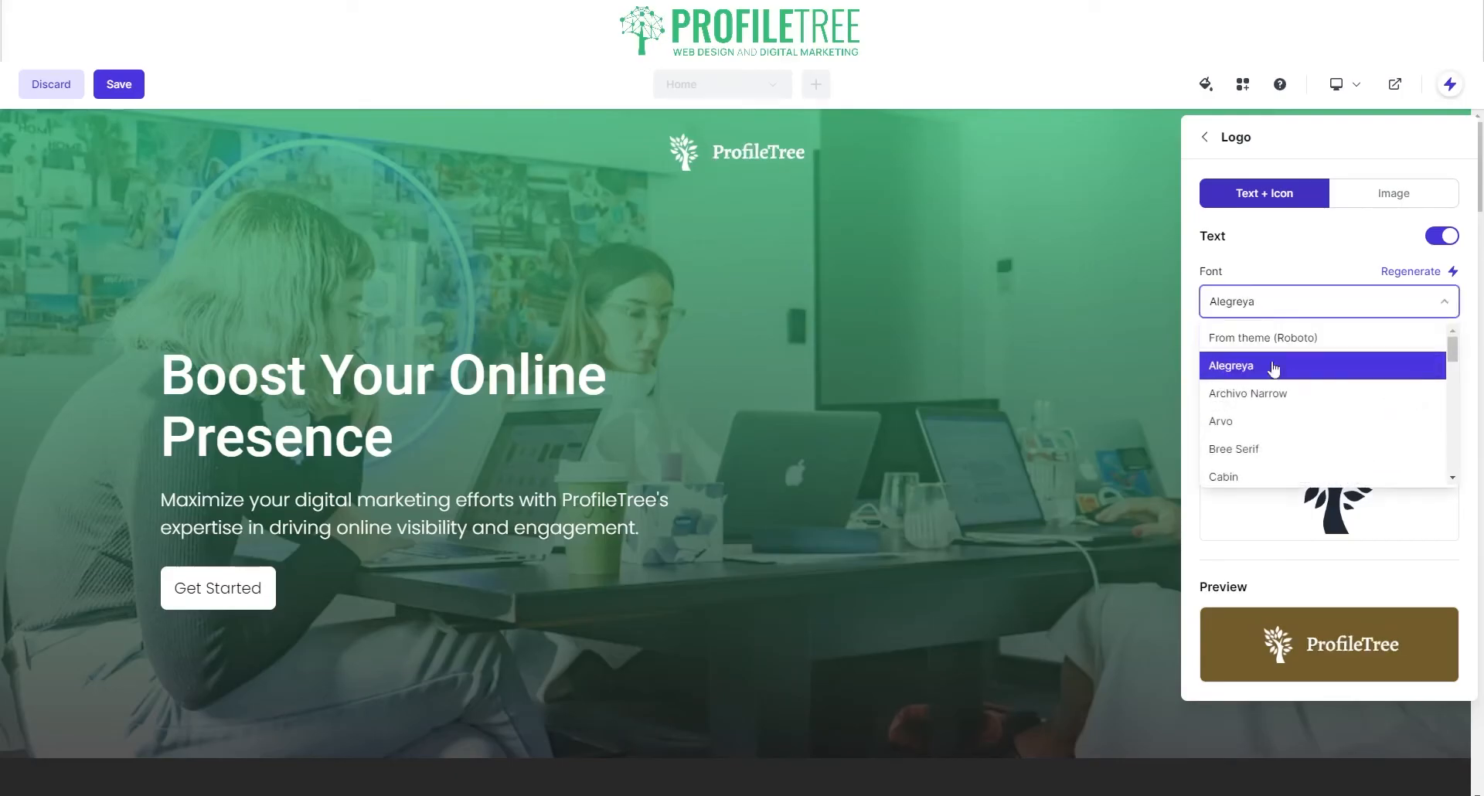
{"action": "left_click", "coordinate": [1277, 373]}
Step: Try Archivo Narrow and Roboto Slab, then set the logo text to Roboto
{"action": "left_click", "coordinate": [1282, 313]}
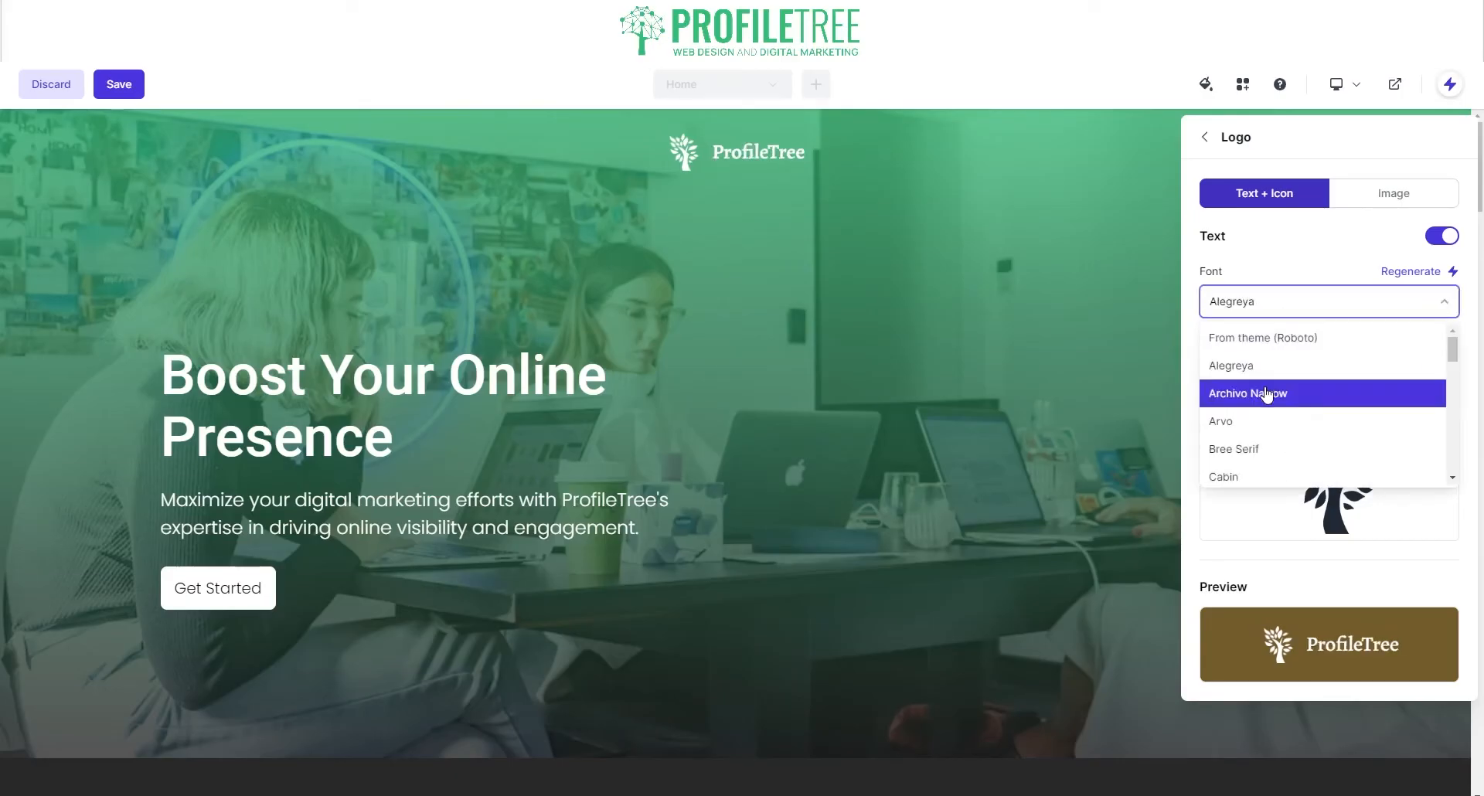
{"action": "left_click", "coordinate": [1268, 391]}
{"action": "left_click", "coordinate": [1278, 304]}
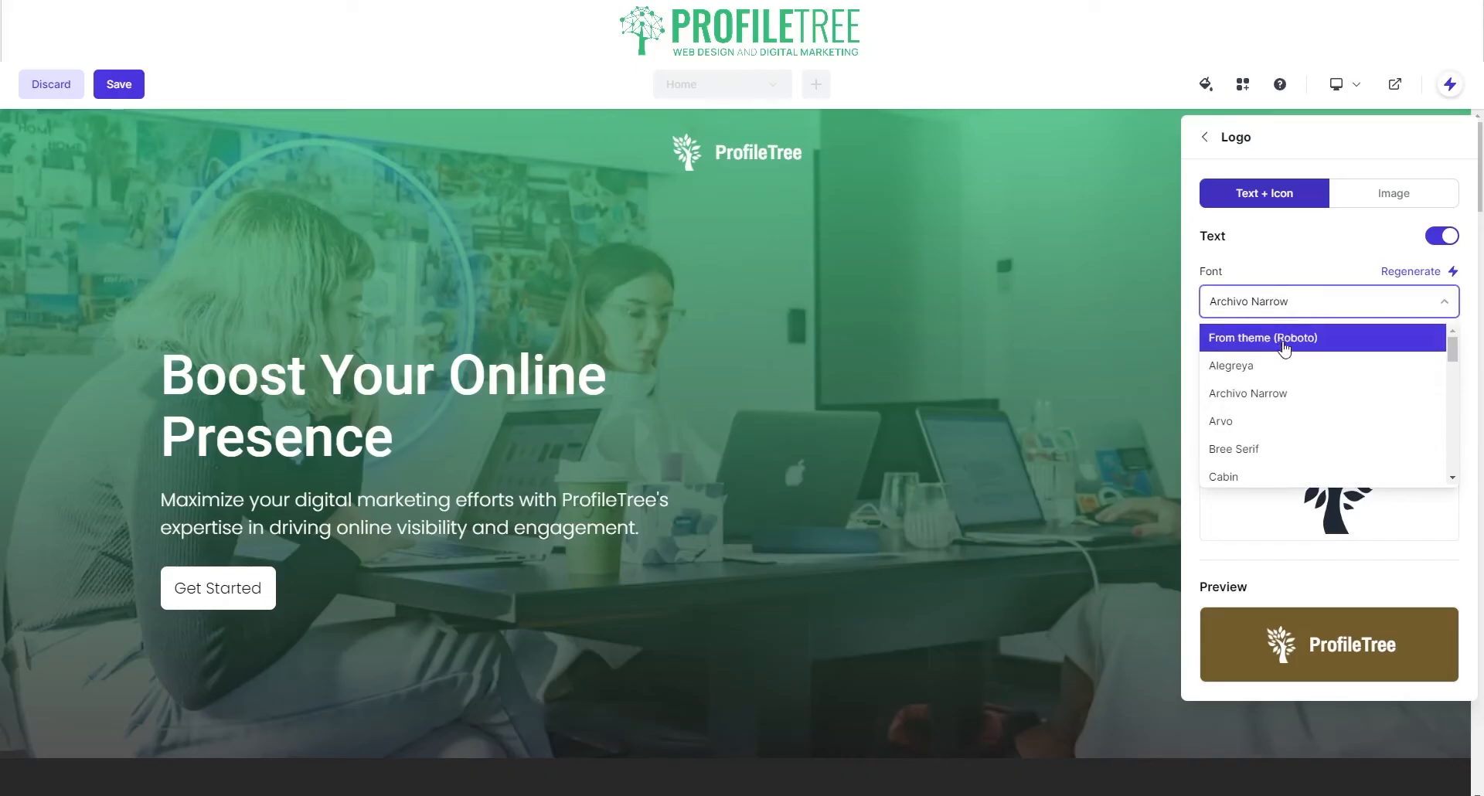
{"action": "left_click", "coordinate": [1284, 348]}
{"action": "left_click", "coordinate": [1283, 300]}
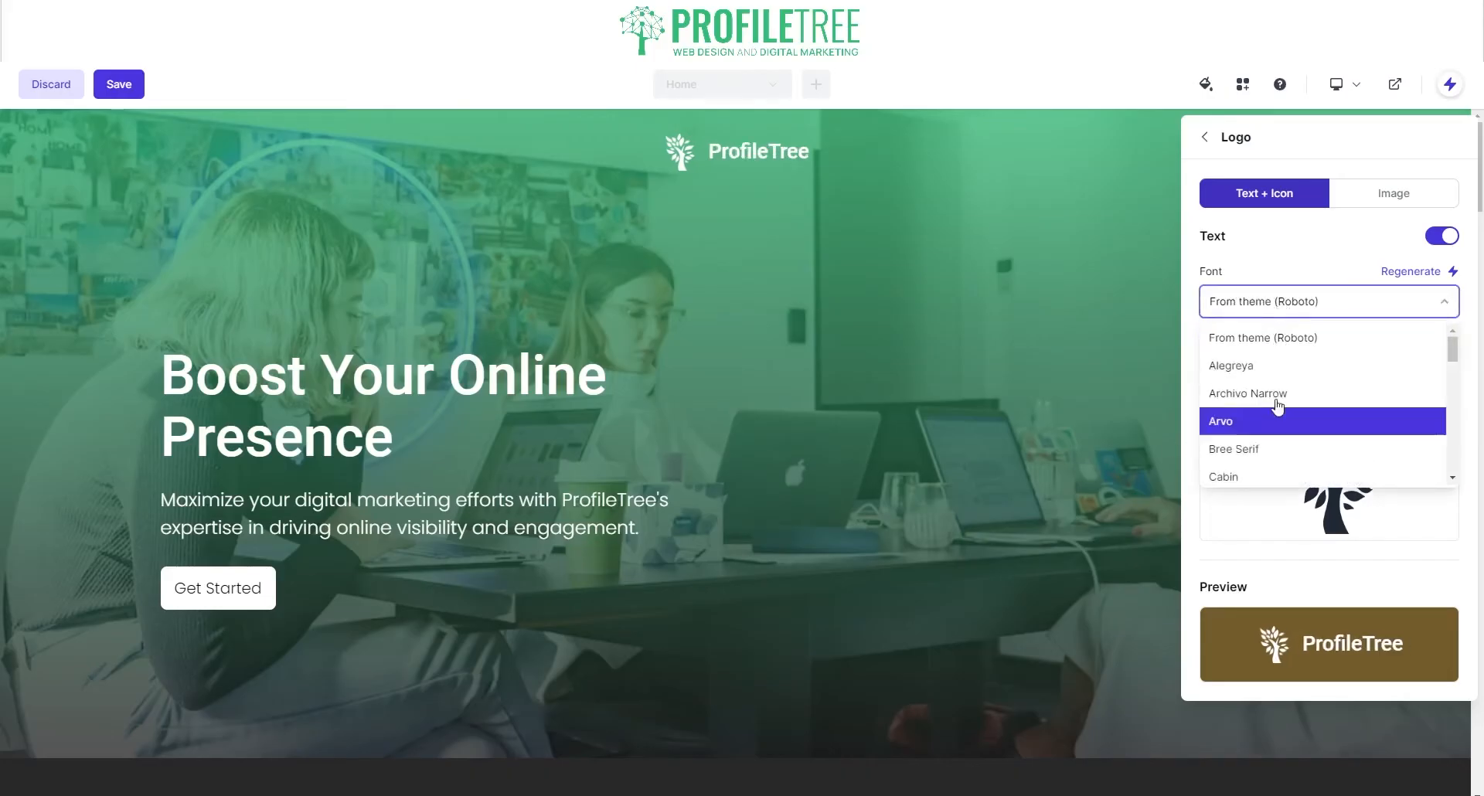
{"action": "scroll", "coordinate": [1277, 403], "scroll_direction": "down", "scroll_amount": 10}
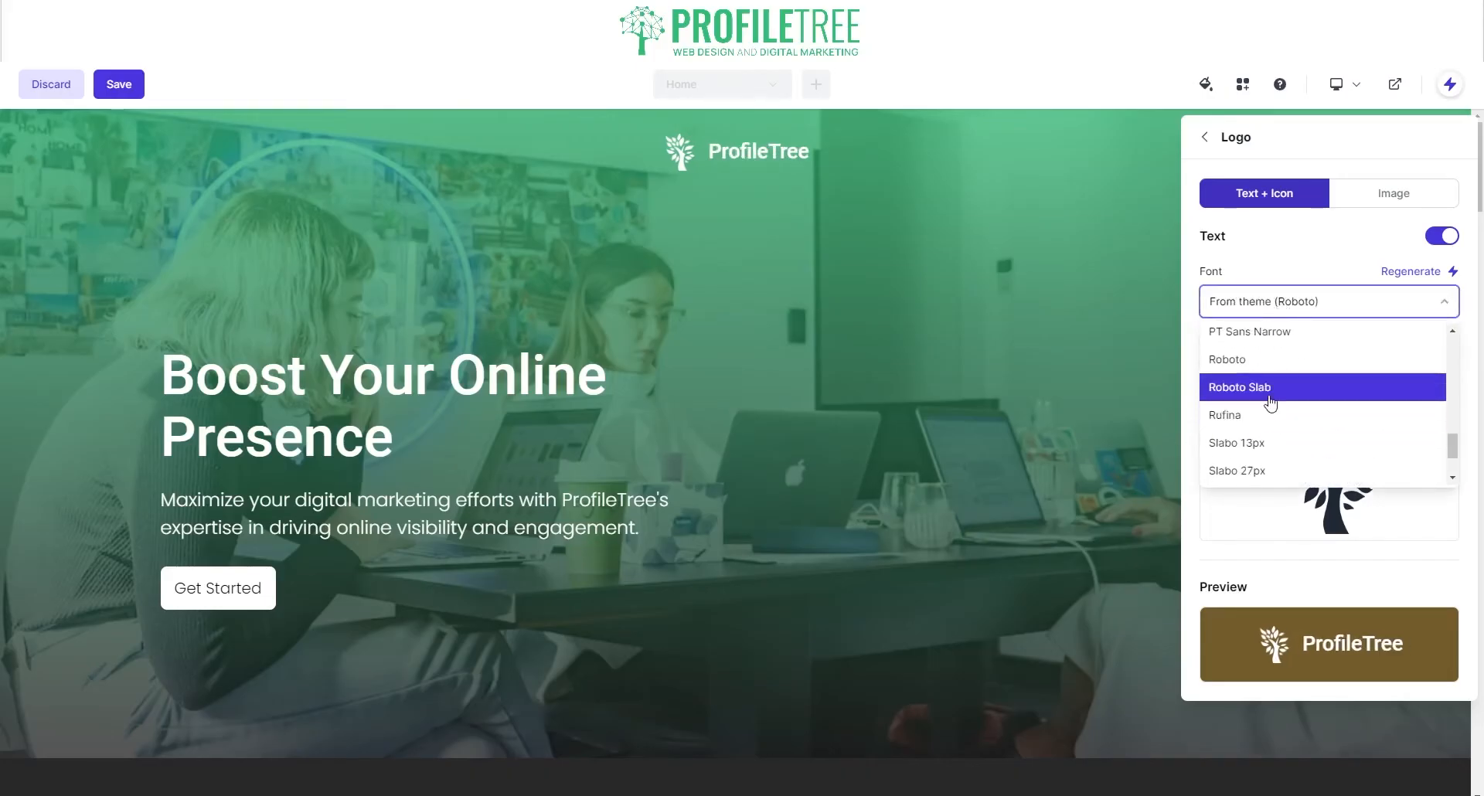
{"action": "left_click", "coordinate": [1270, 400]}
{"action": "left_click", "coordinate": [1311, 300]}
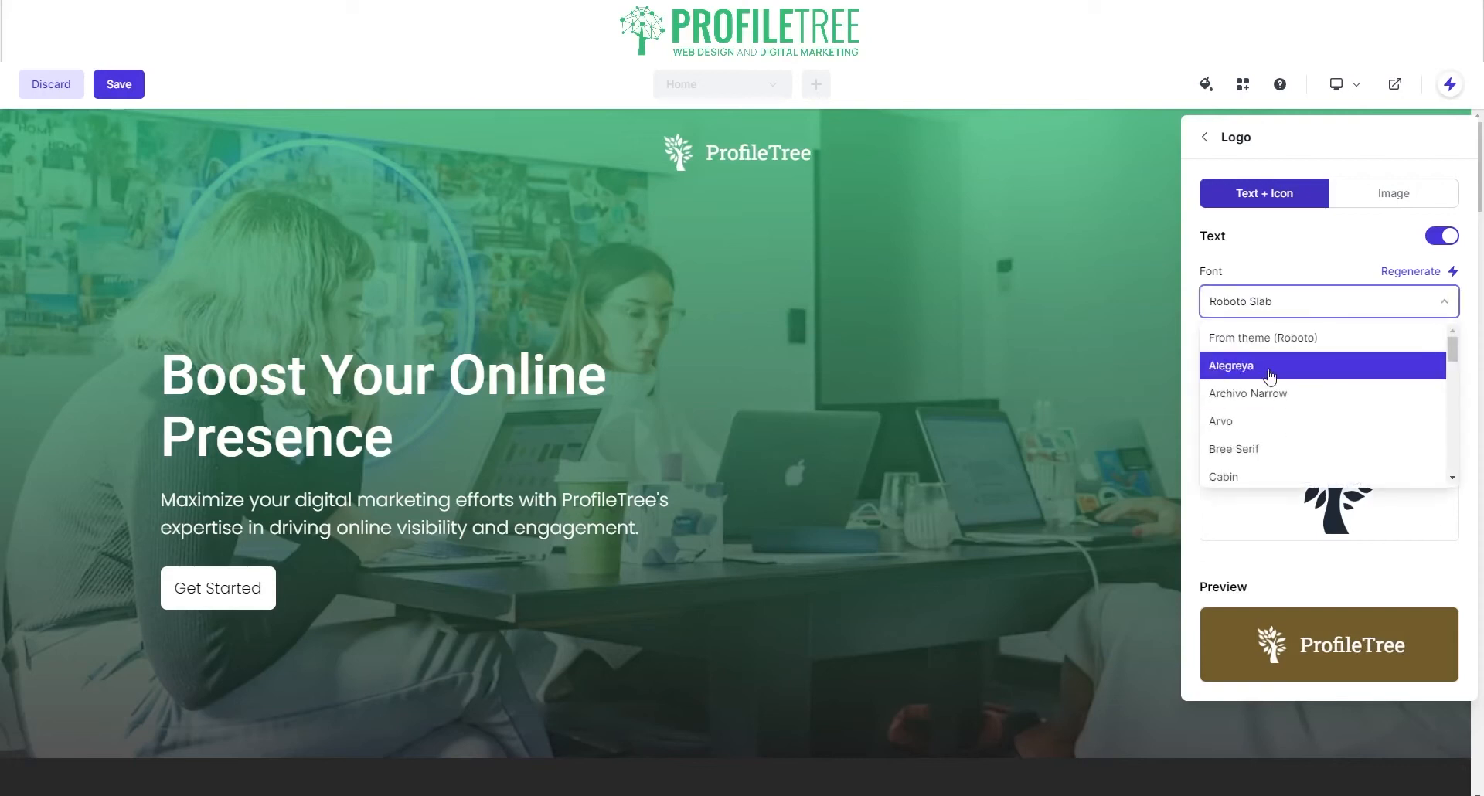
{"action": "scroll", "coordinate": [1271, 383], "scroll_direction": "down", "scroll_amount": 10}
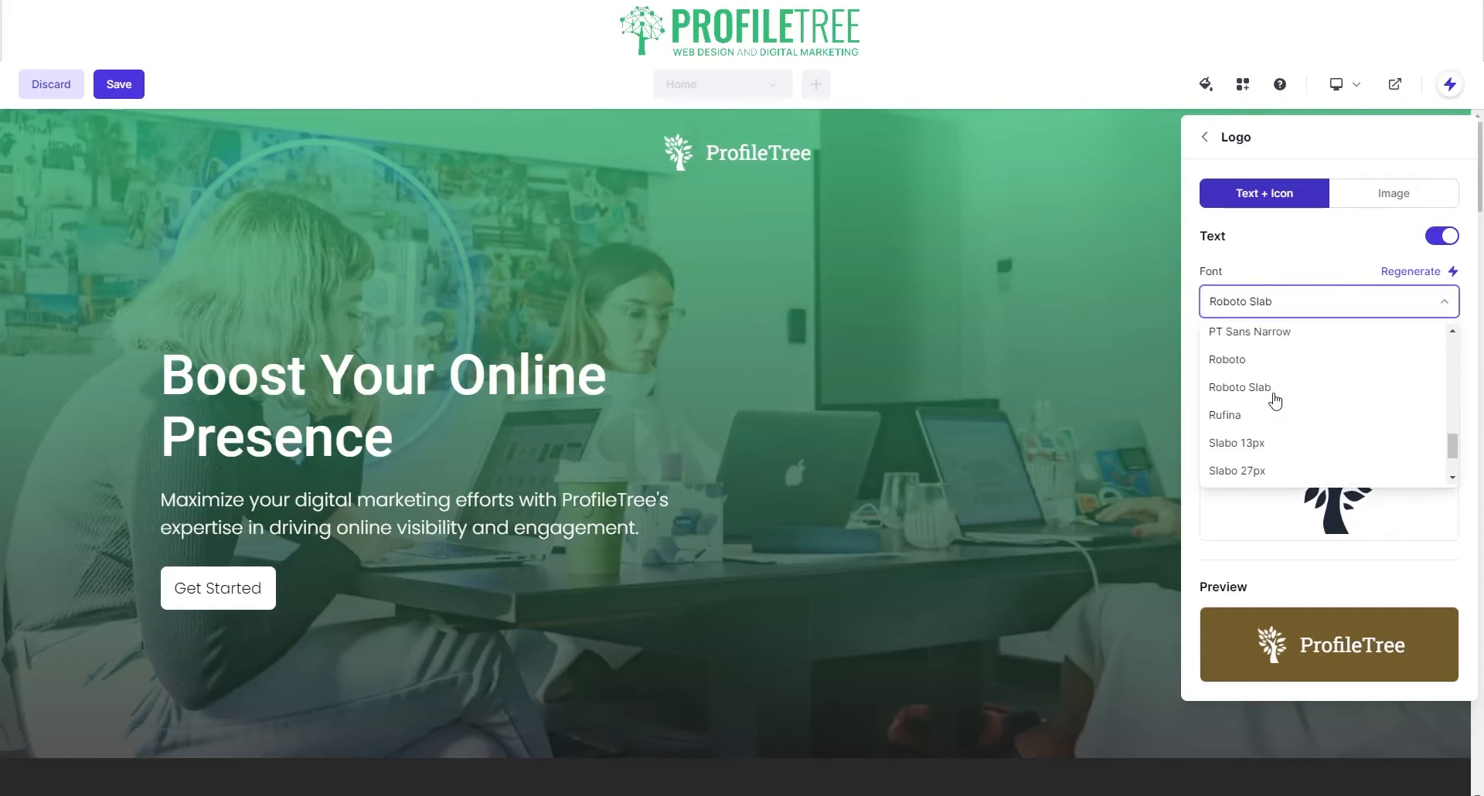
{"action": "left_click", "coordinate": [1228, 361]}
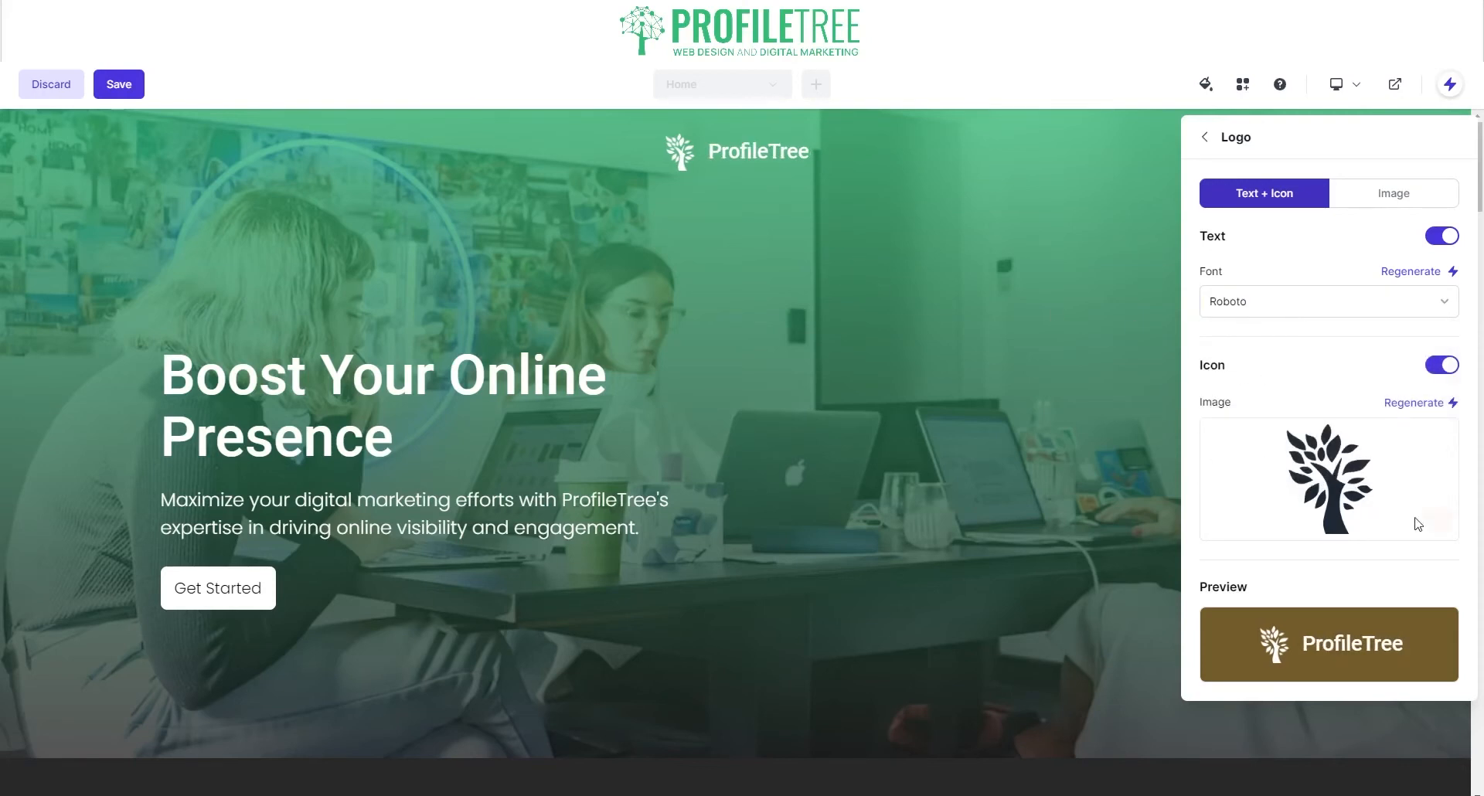
Step: Check the Image logo option, keep Text + Icon, and return to the header settings
{"action": "left_click", "coordinate": [1394, 193]}
{"action": "left_click", "coordinate": [1281, 267]}
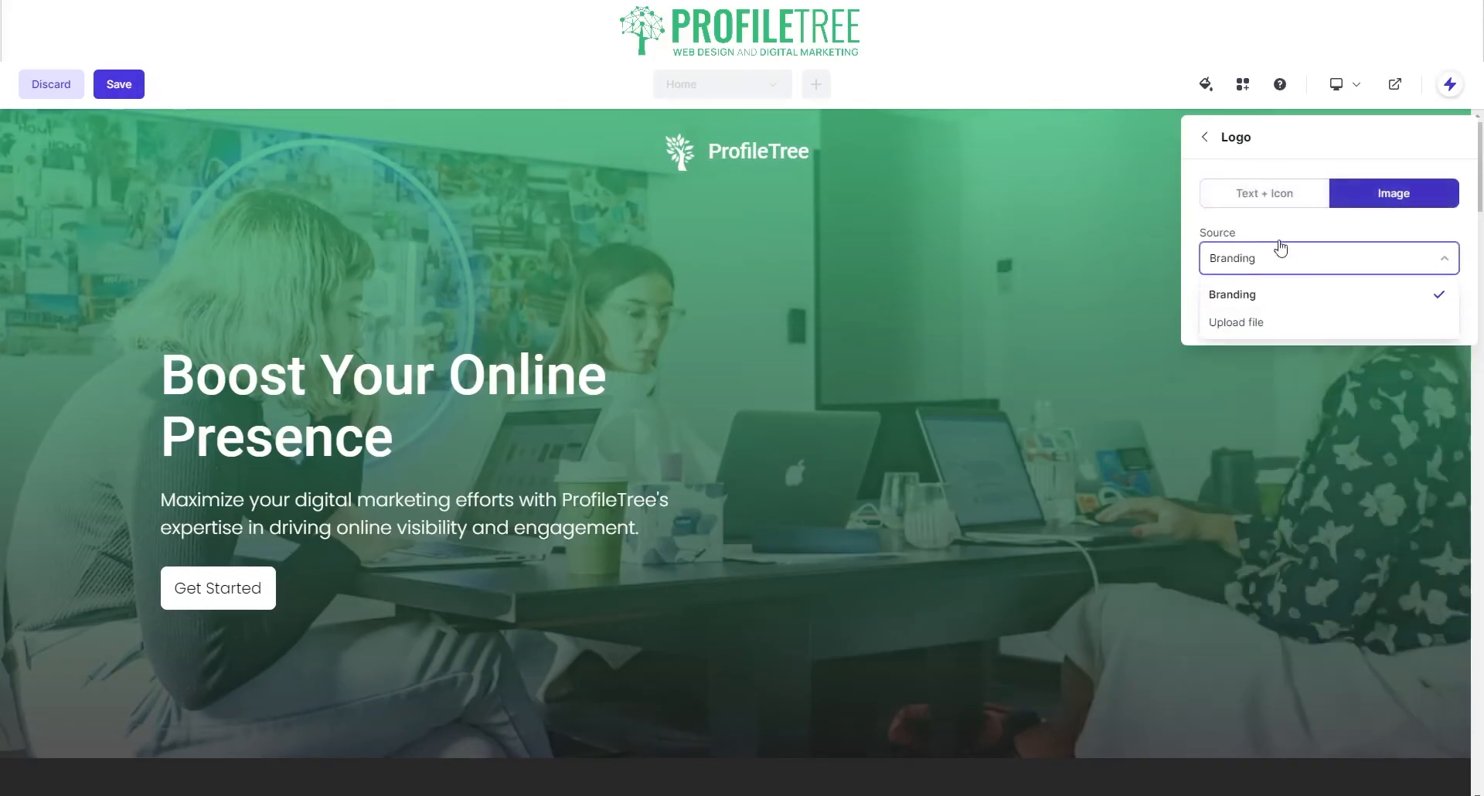
{"action": "left_click", "coordinate": [1264, 199]}
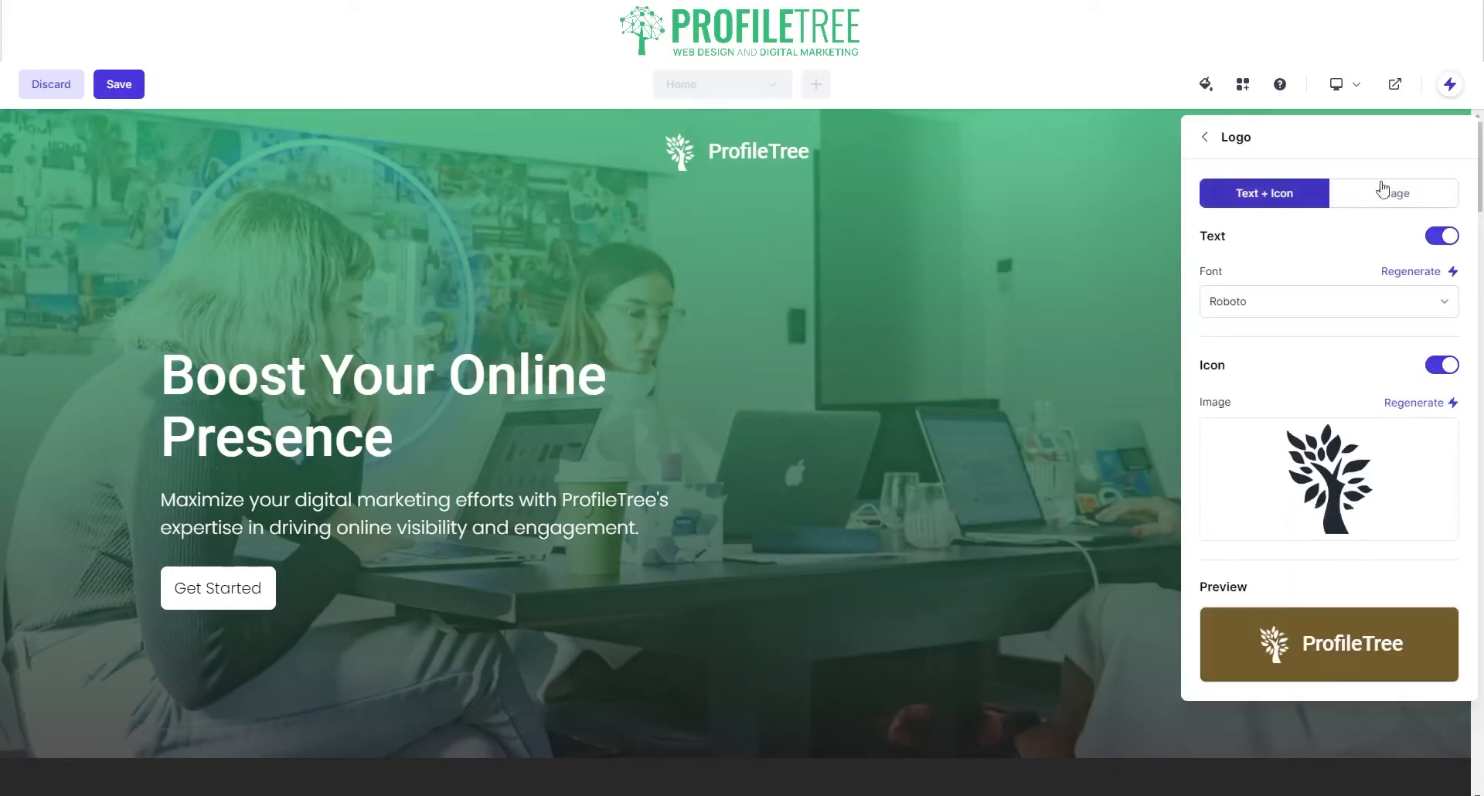
{"action": "left_click", "coordinate": [1206, 137]}
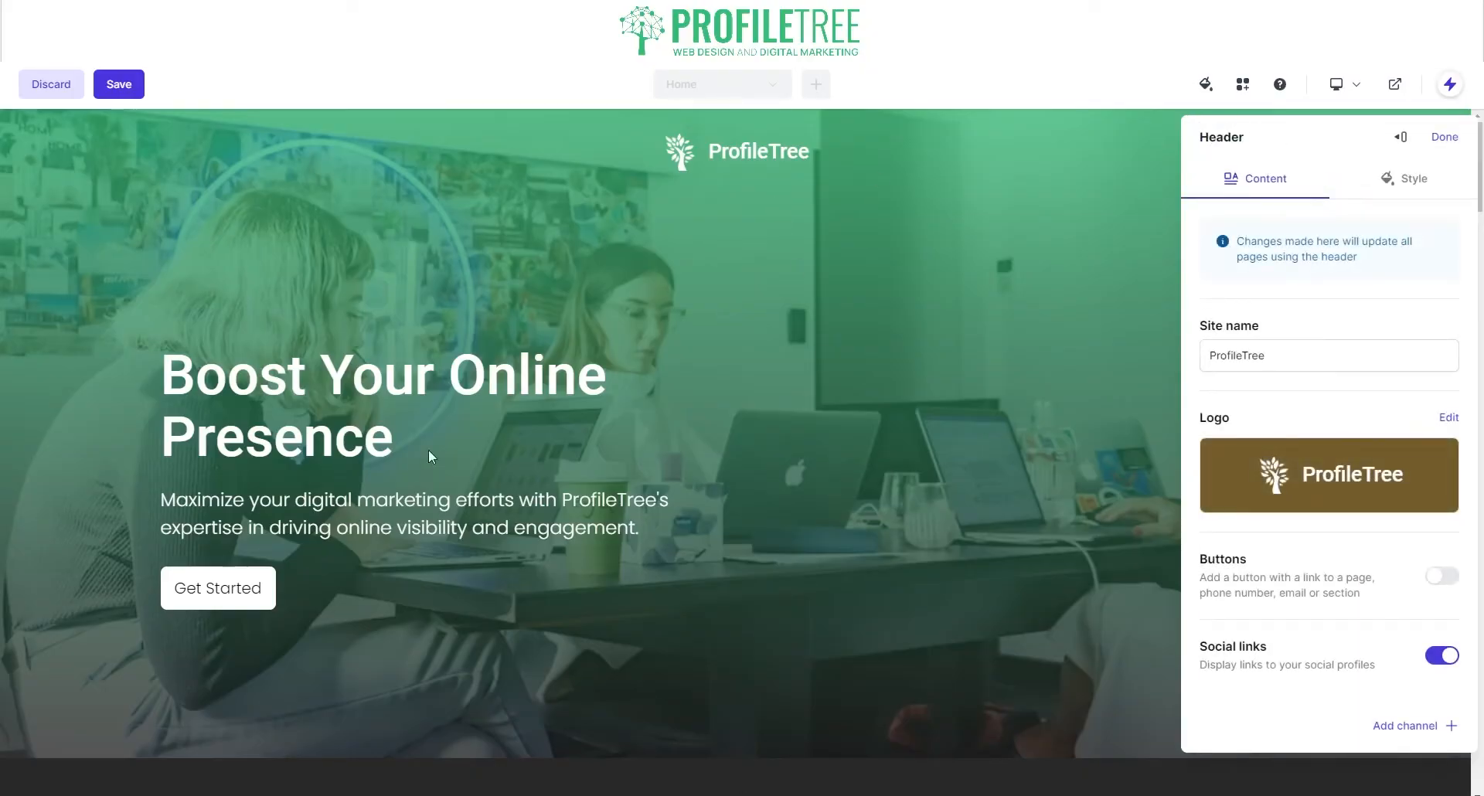
Step: Try large social icons, keep them circular, and leave the Tab navigation style unchanged
{"action": "left_click", "coordinate": [1395, 188]}
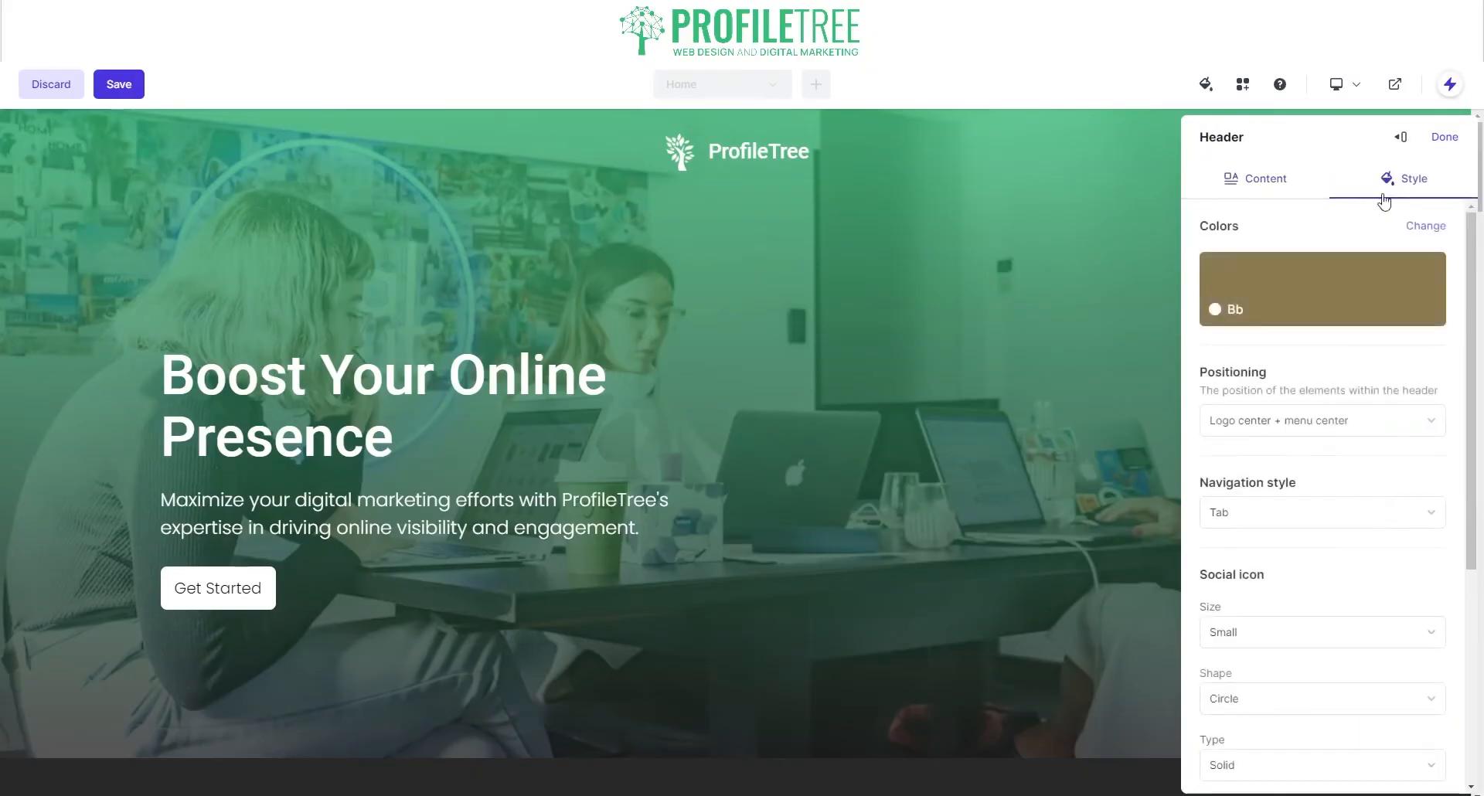
{"action": "scroll", "coordinate": [1268, 542], "scroll_direction": "down", "scroll_amount": 2}
{"action": "left_click", "coordinate": [1284, 482]}
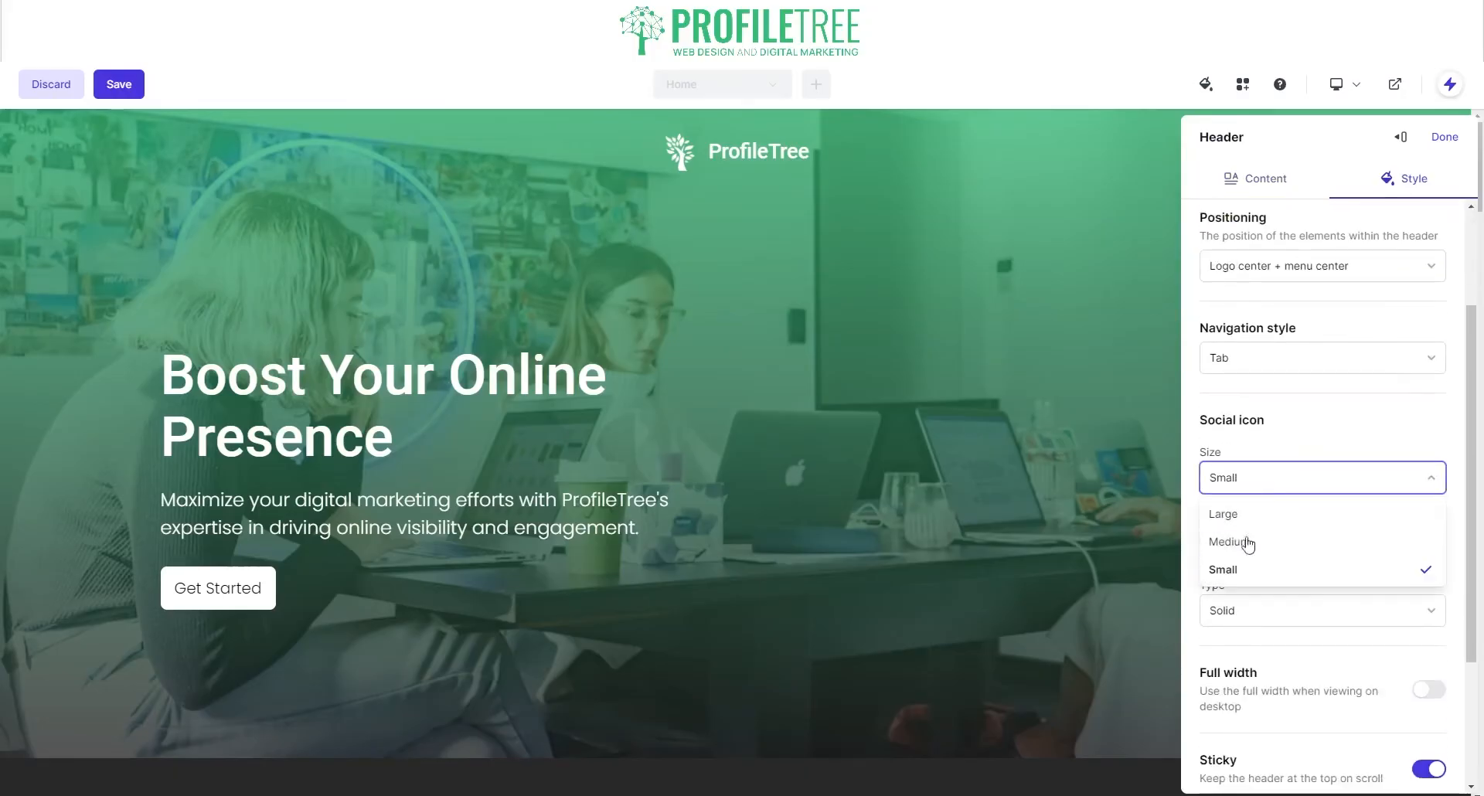
{"action": "left_click", "coordinate": [1246, 513]}
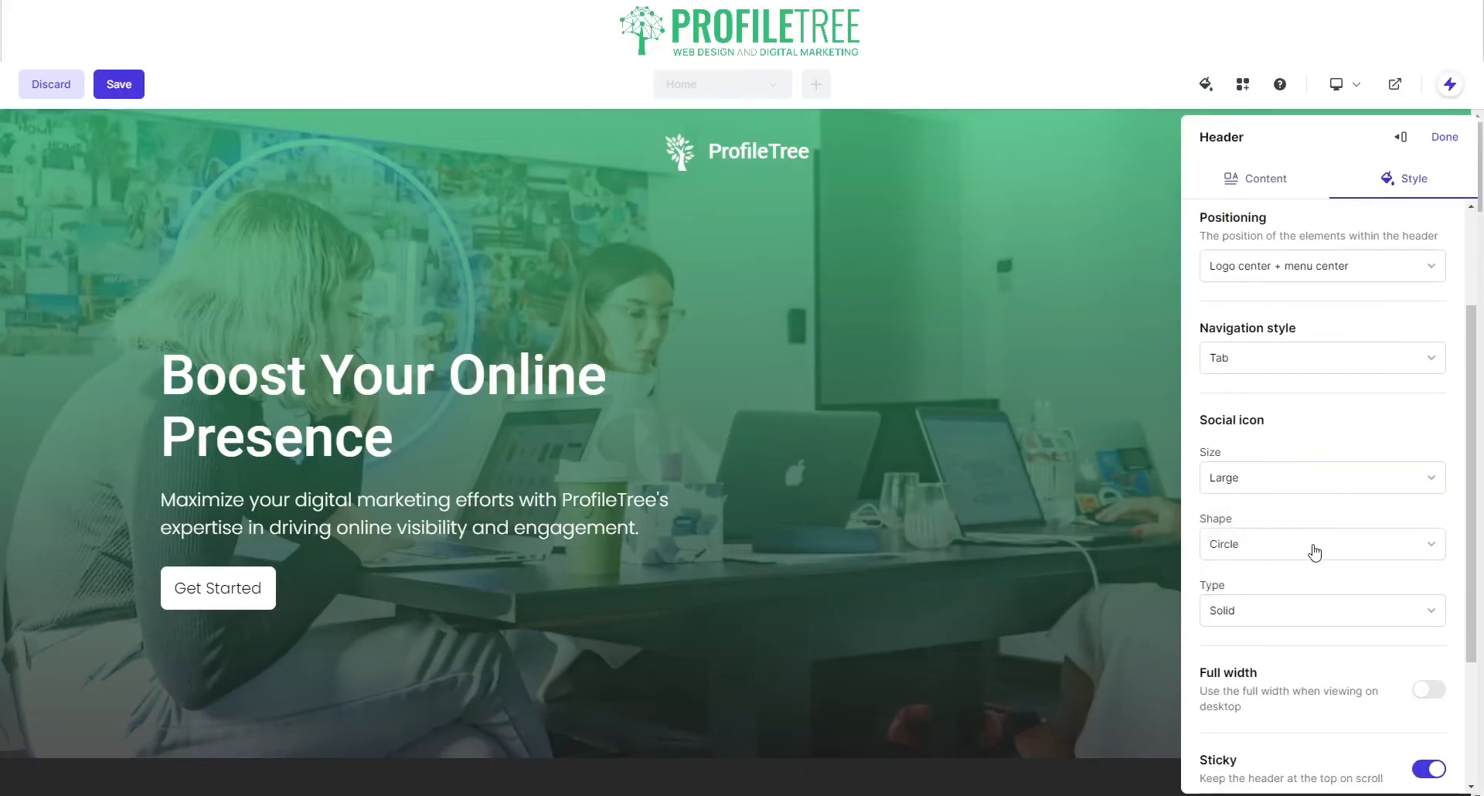
{"action": "left_click", "coordinate": [1292, 552]}
{"action": "left_click", "coordinate": [1254, 518]}
{"action": "left_click", "coordinate": [1272, 358]}
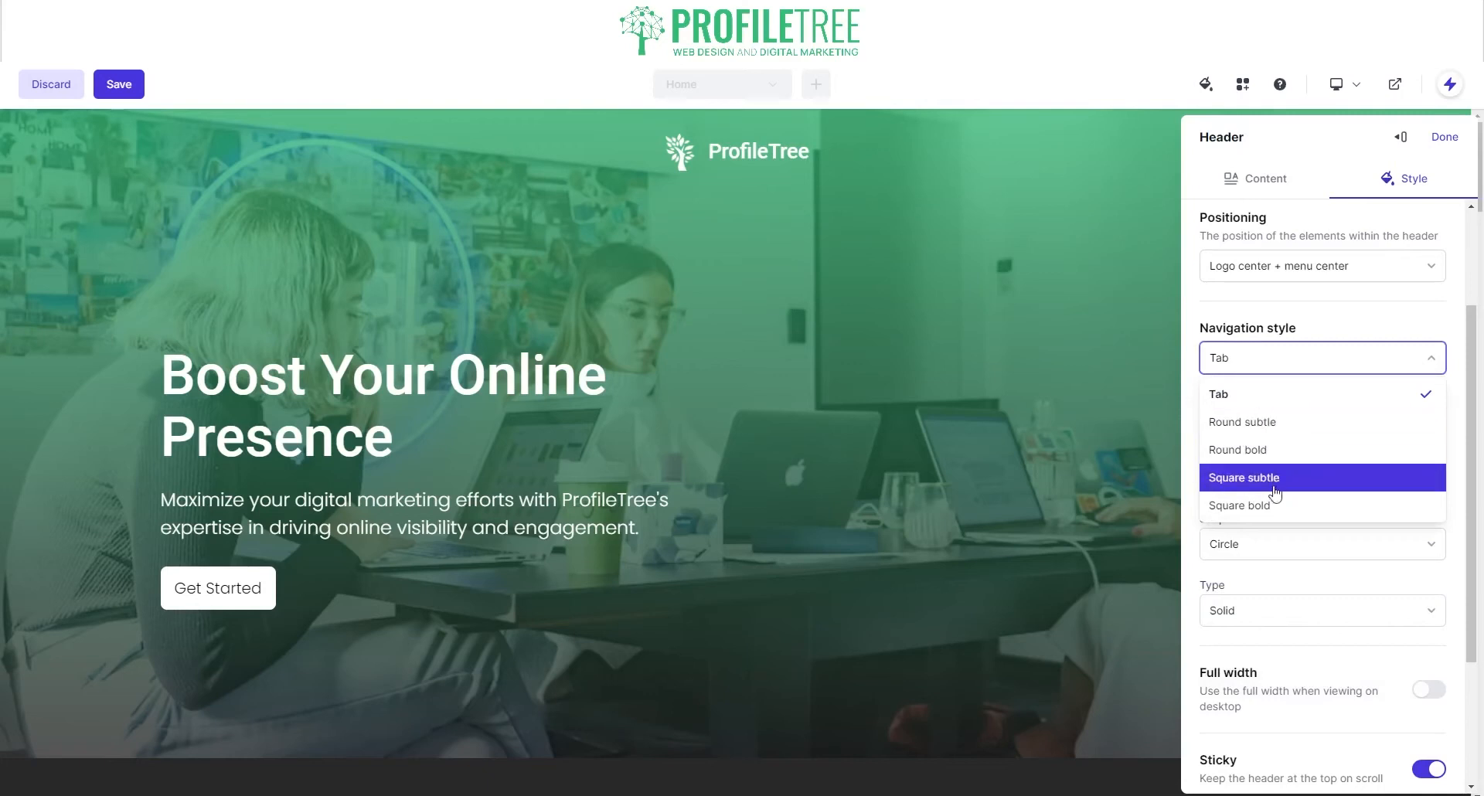
{"action": "scroll", "coordinate": [1234, 621], "scroll_direction": "down", "scroll_amount": 2}
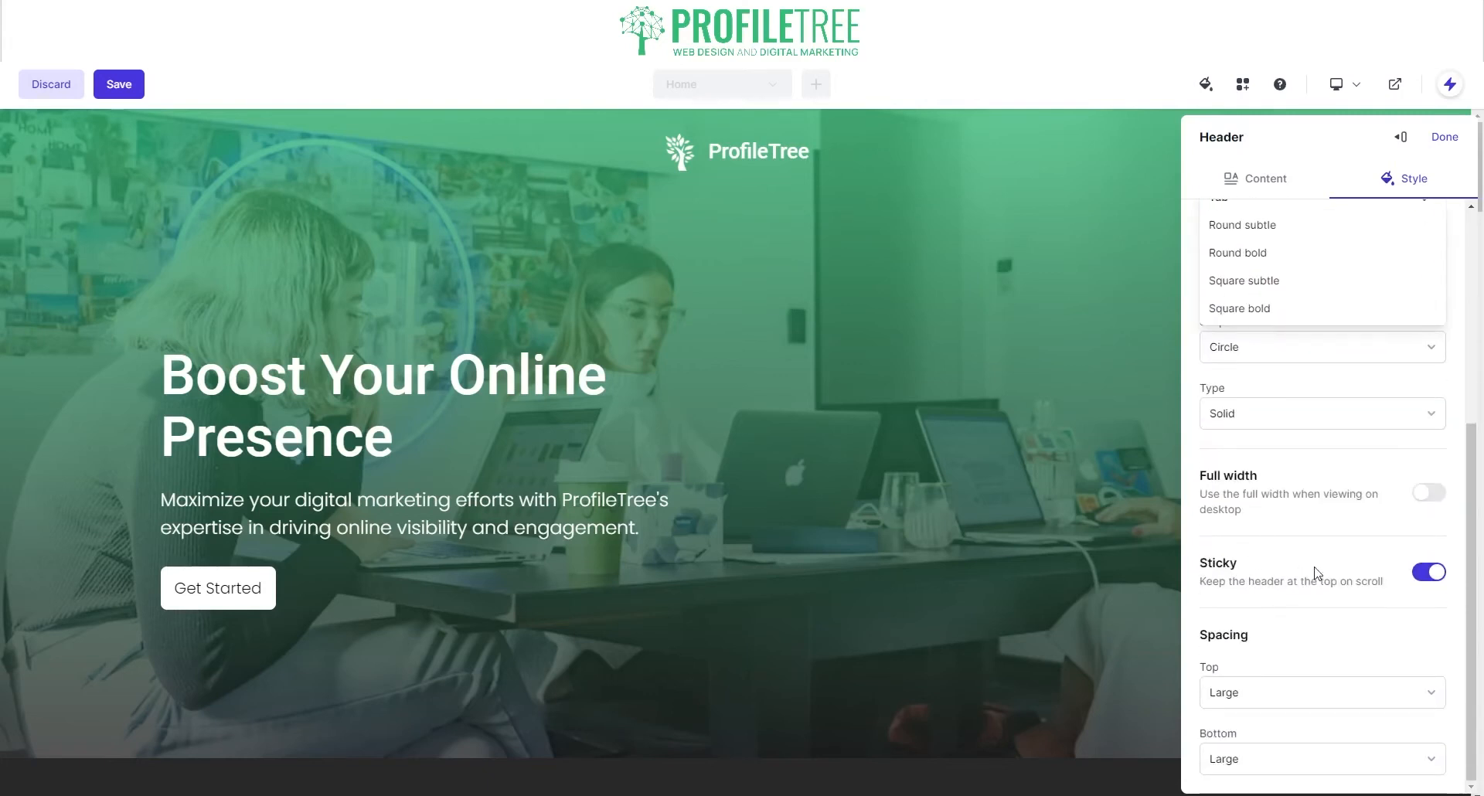
{"action": "left_click", "coordinate": [1341, 576]}
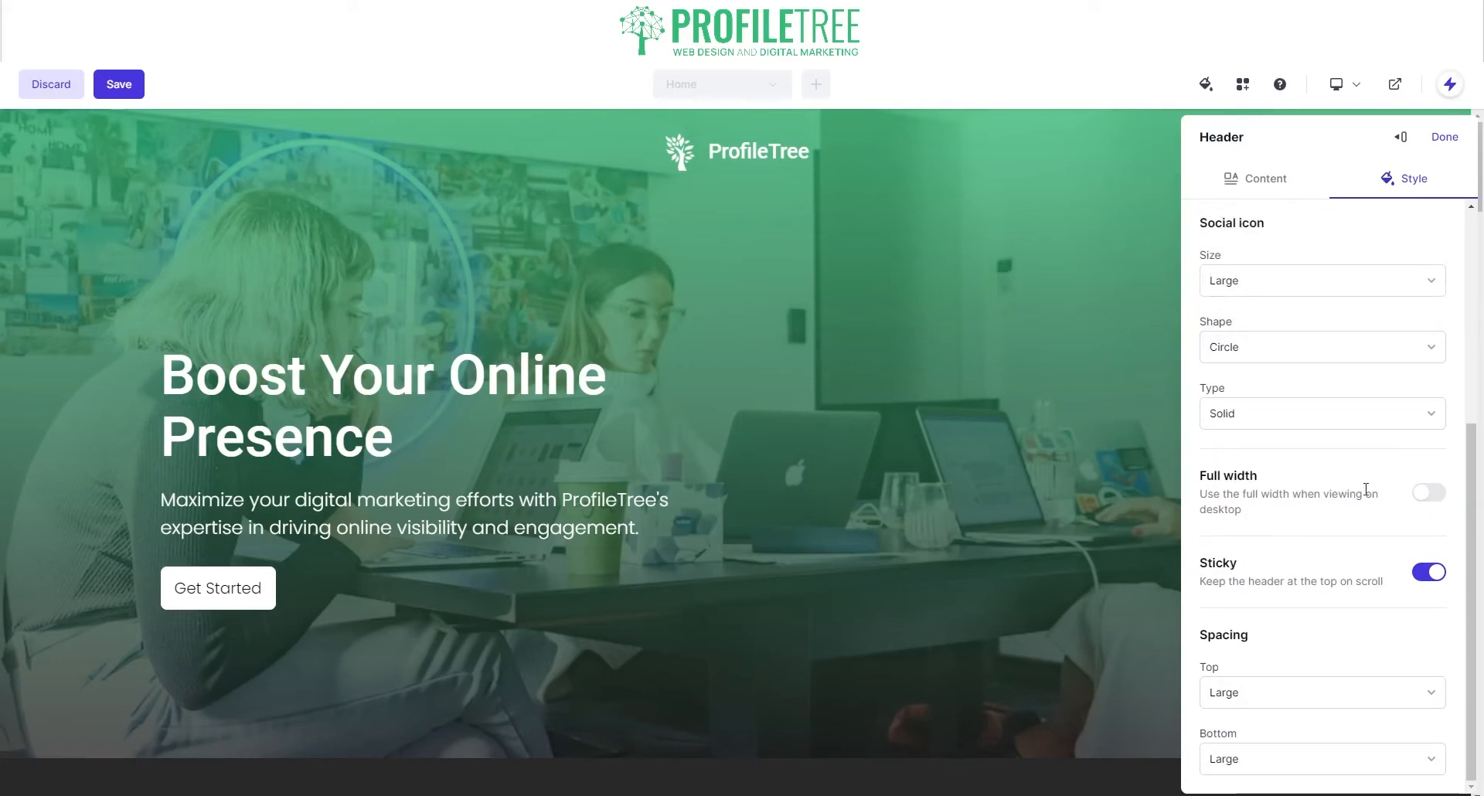
Step: Make the header full width on desktop, set social icons to Small, and finish
{"action": "left_click", "coordinate": [1423, 492]}
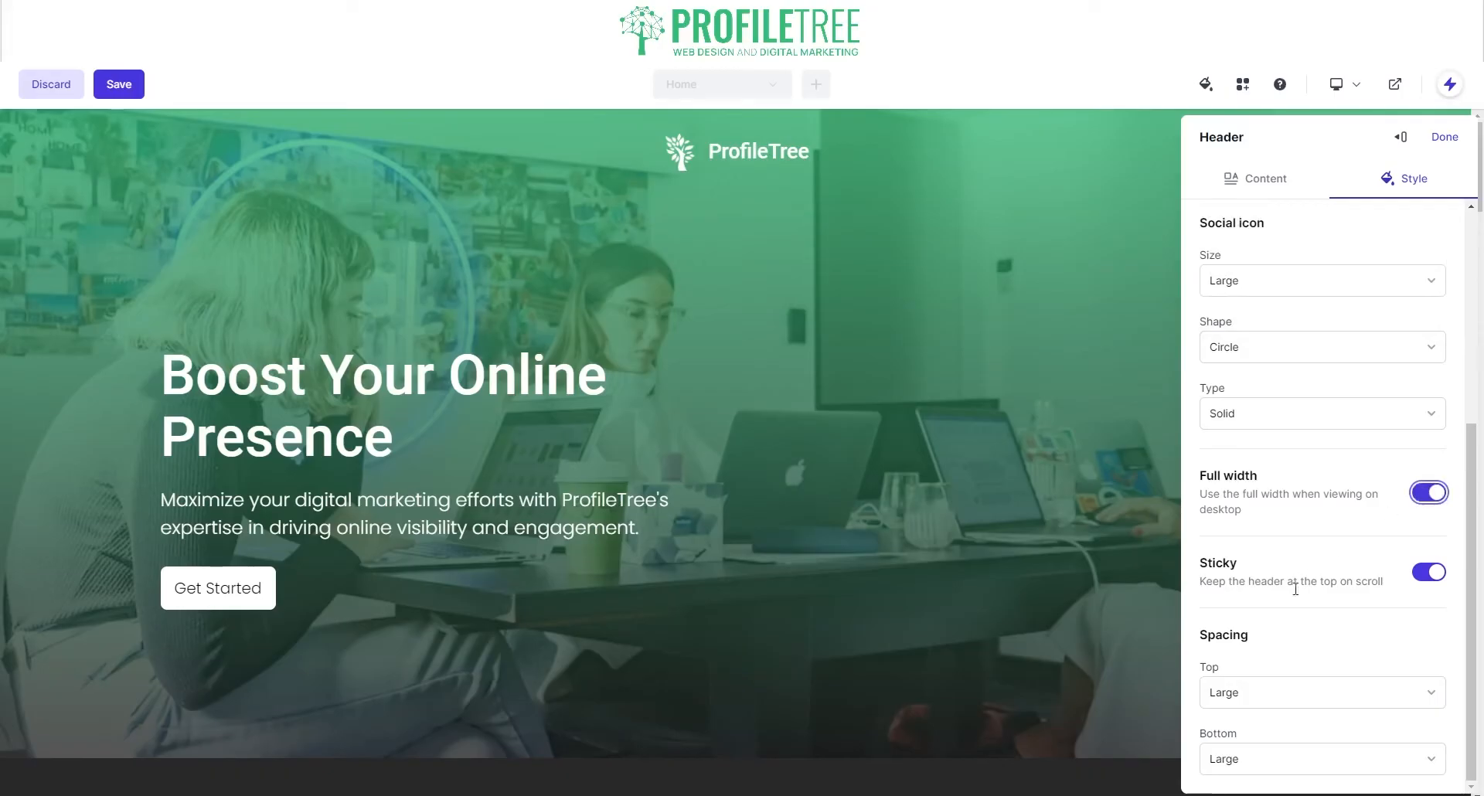
{"action": "scroll", "coordinate": [1260, 685], "scroll_direction": "up", "scroll_amount": 3}
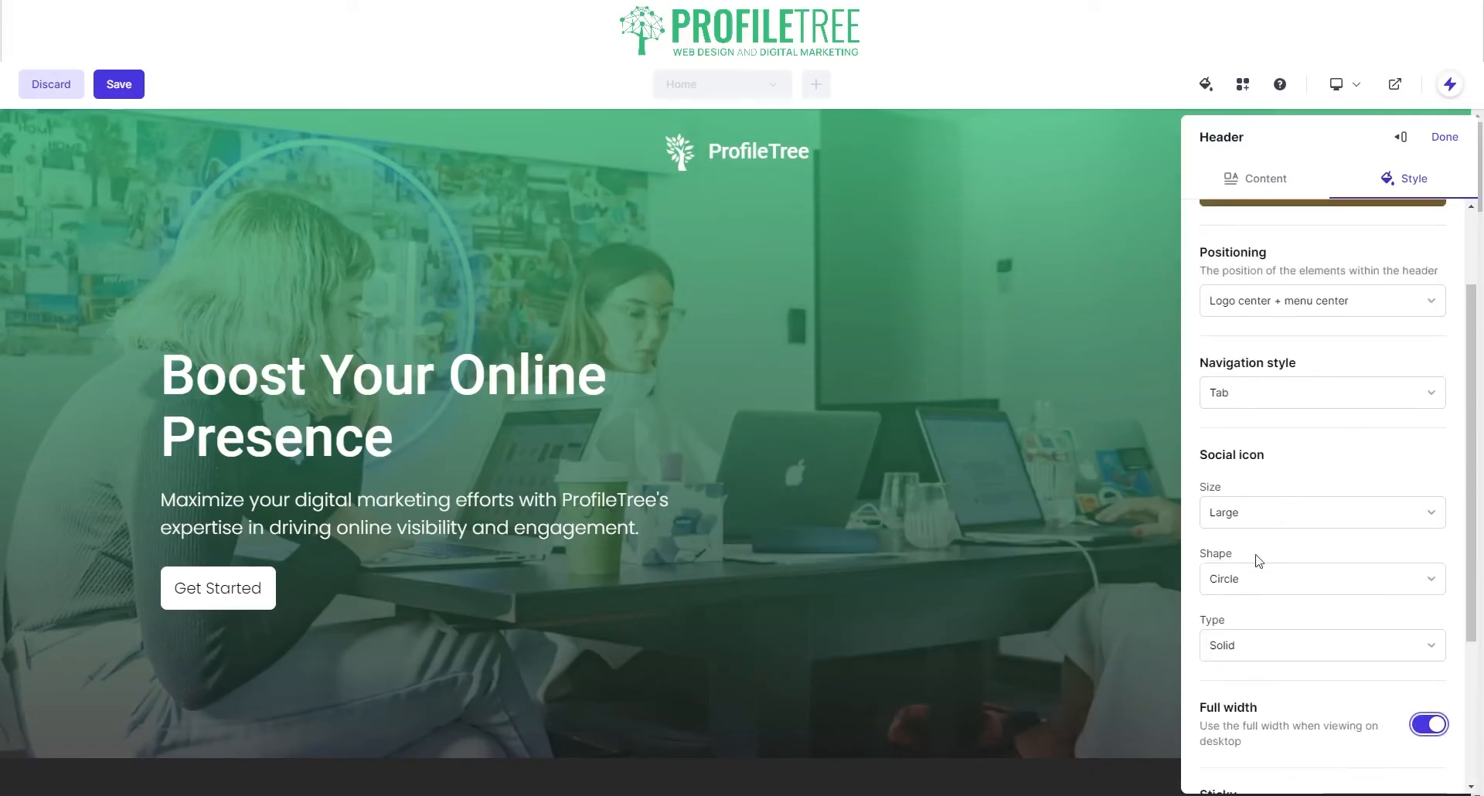
{"action": "left_click", "coordinate": [1279, 515]}
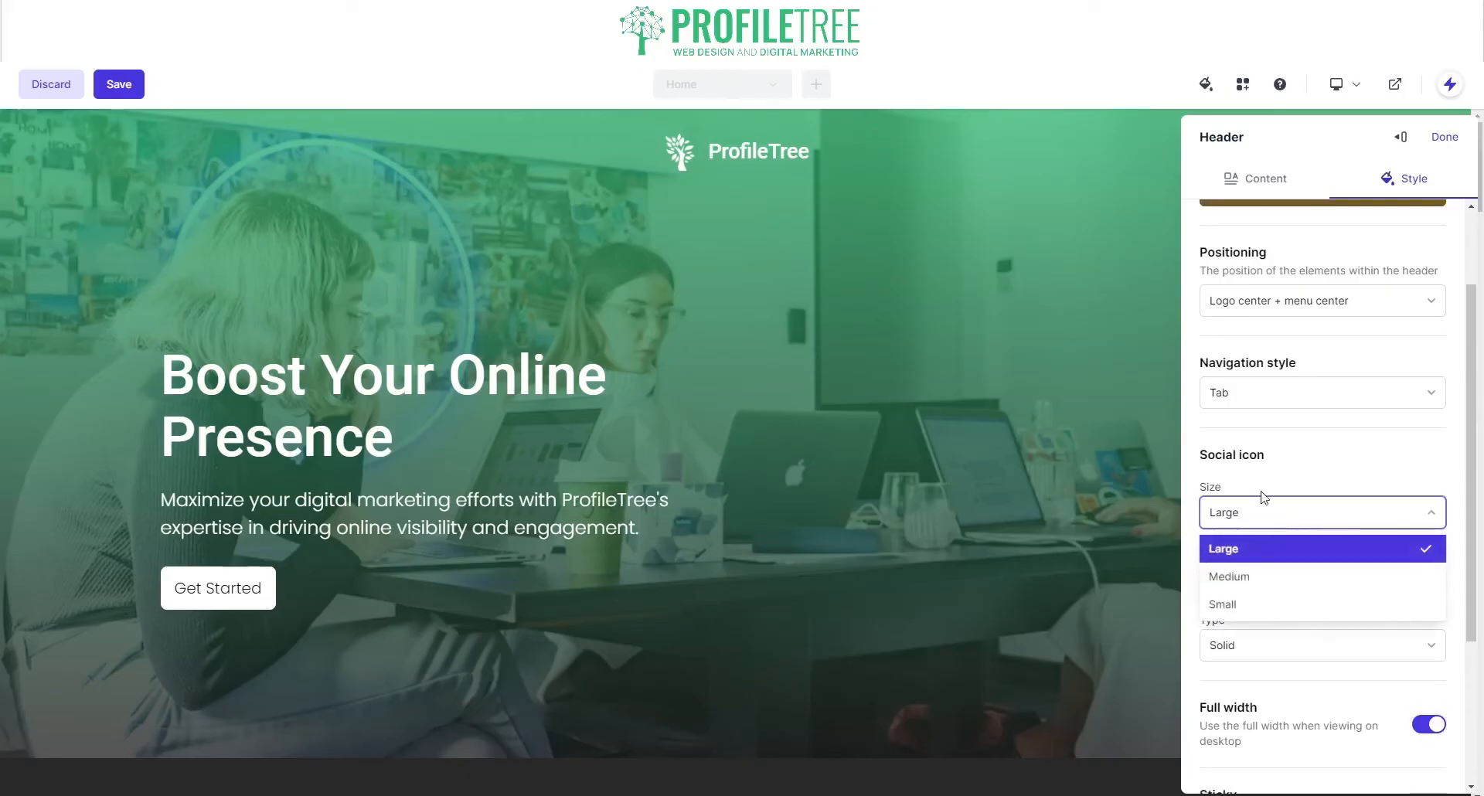
{"action": "left_click", "coordinate": [1264, 606]}
{"action": "scroll", "coordinate": [1283, 309], "scroll_direction": "up", "scroll_amount": 2}
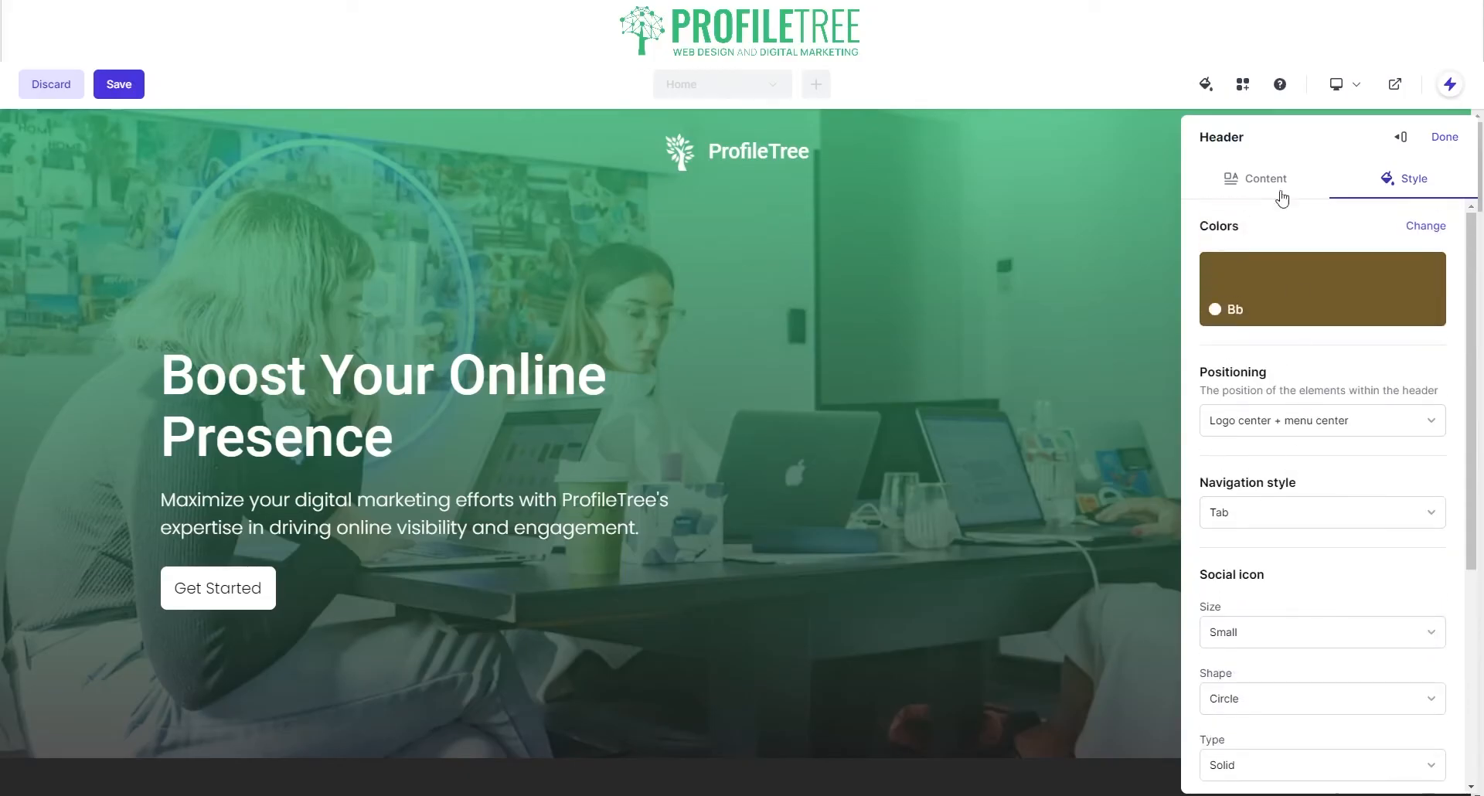
{"action": "left_click", "coordinate": [1444, 136]}
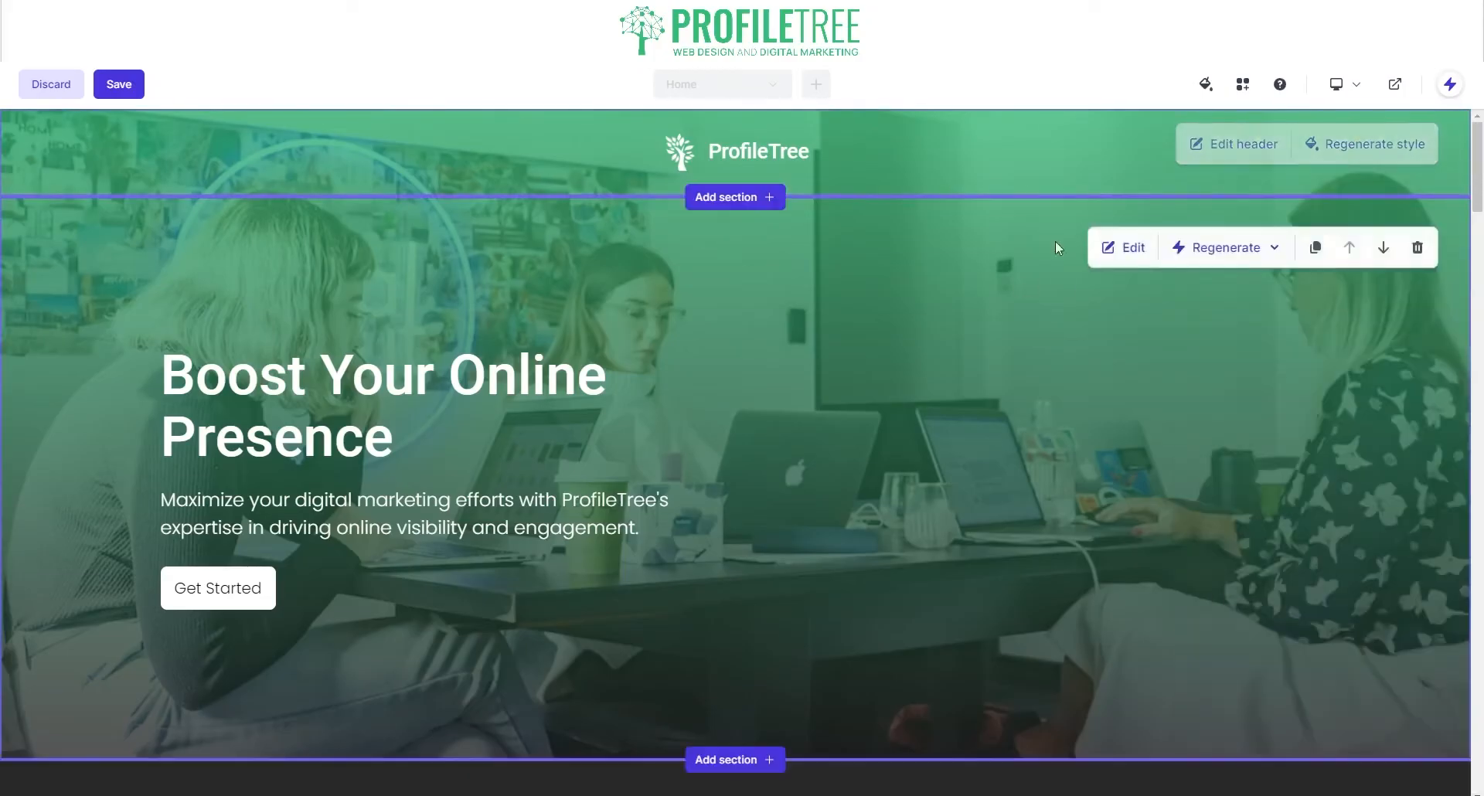
Step: Regenerate the header style three times, turn on header buttons, and keep social links on
{"action": "left_click", "coordinate": [1365, 147]}
{"action": "left_click", "coordinate": [1324, 143]}
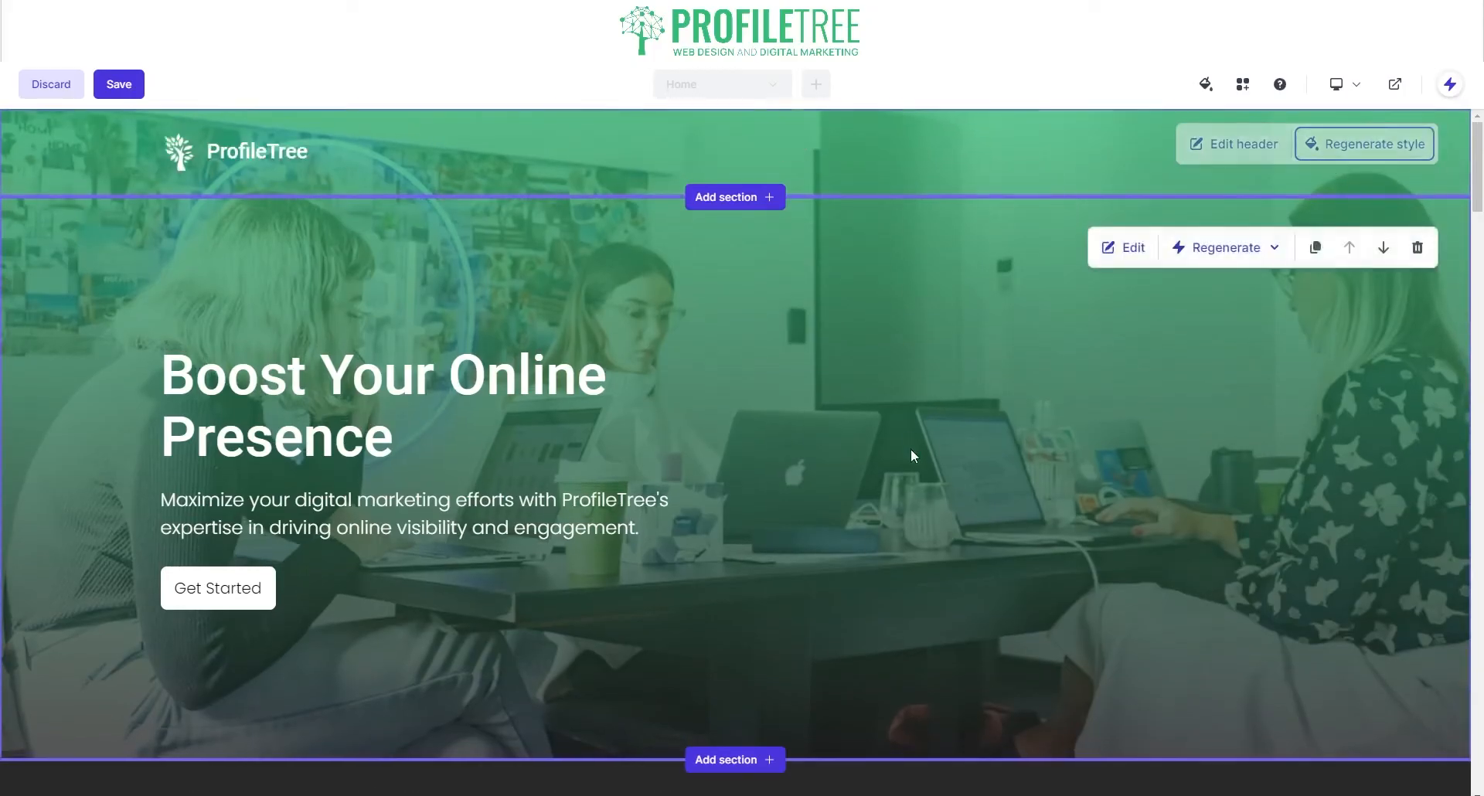
{"action": "mouse_move", "coordinate": [1200, 396]}
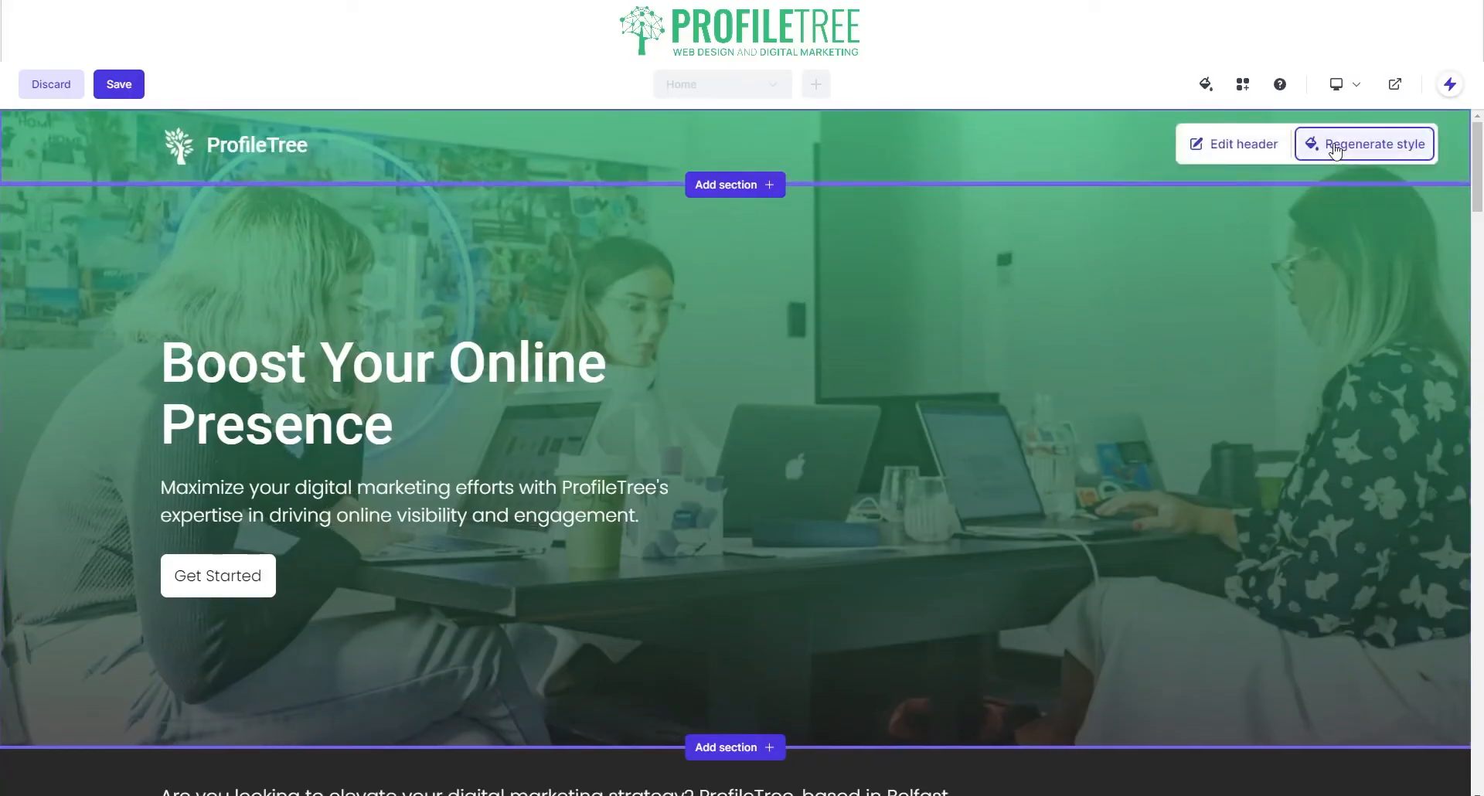
{"action": "left_click", "coordinate": [1333, 146]}
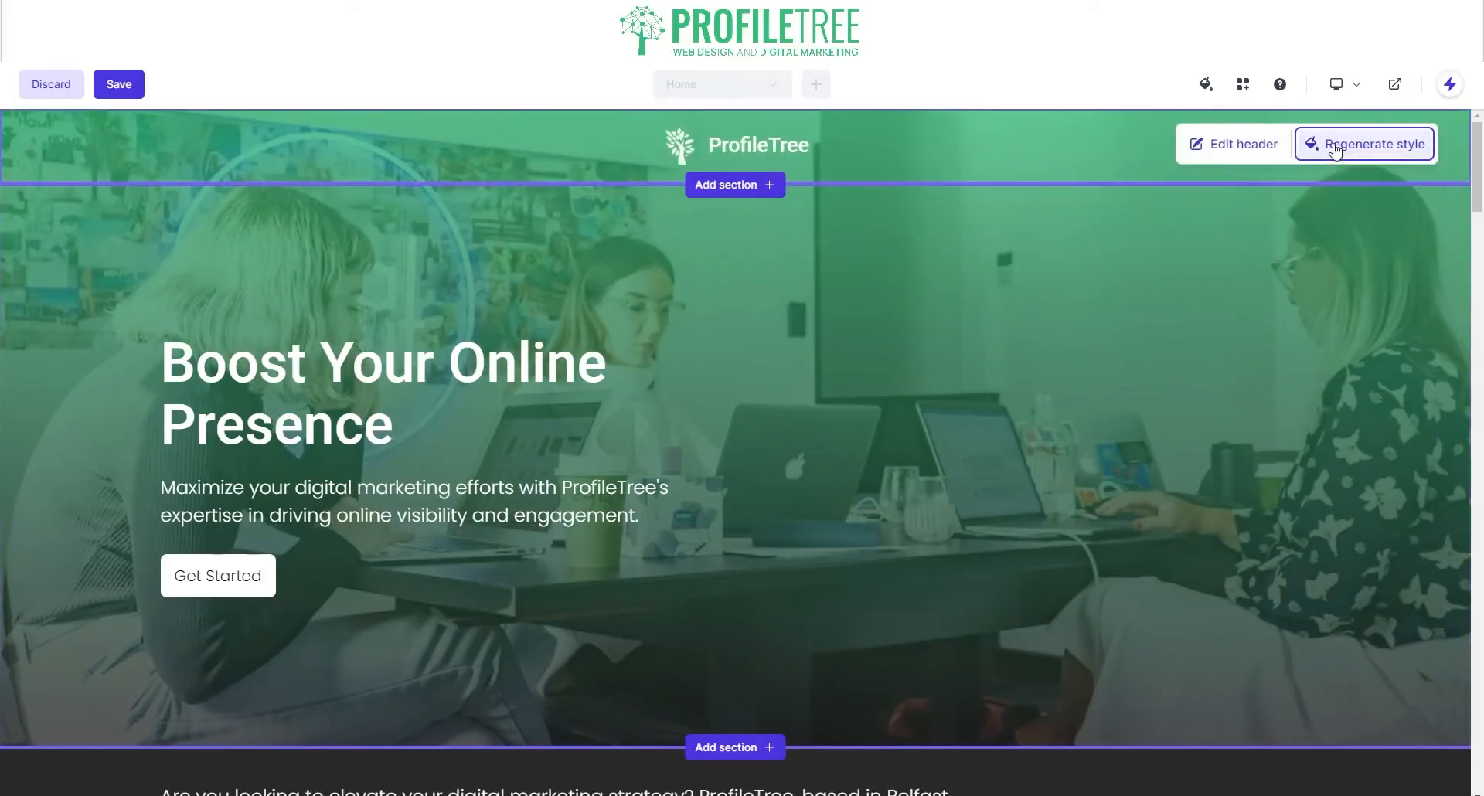
{"action": "left_click", "coordinate": [1226, 151]}
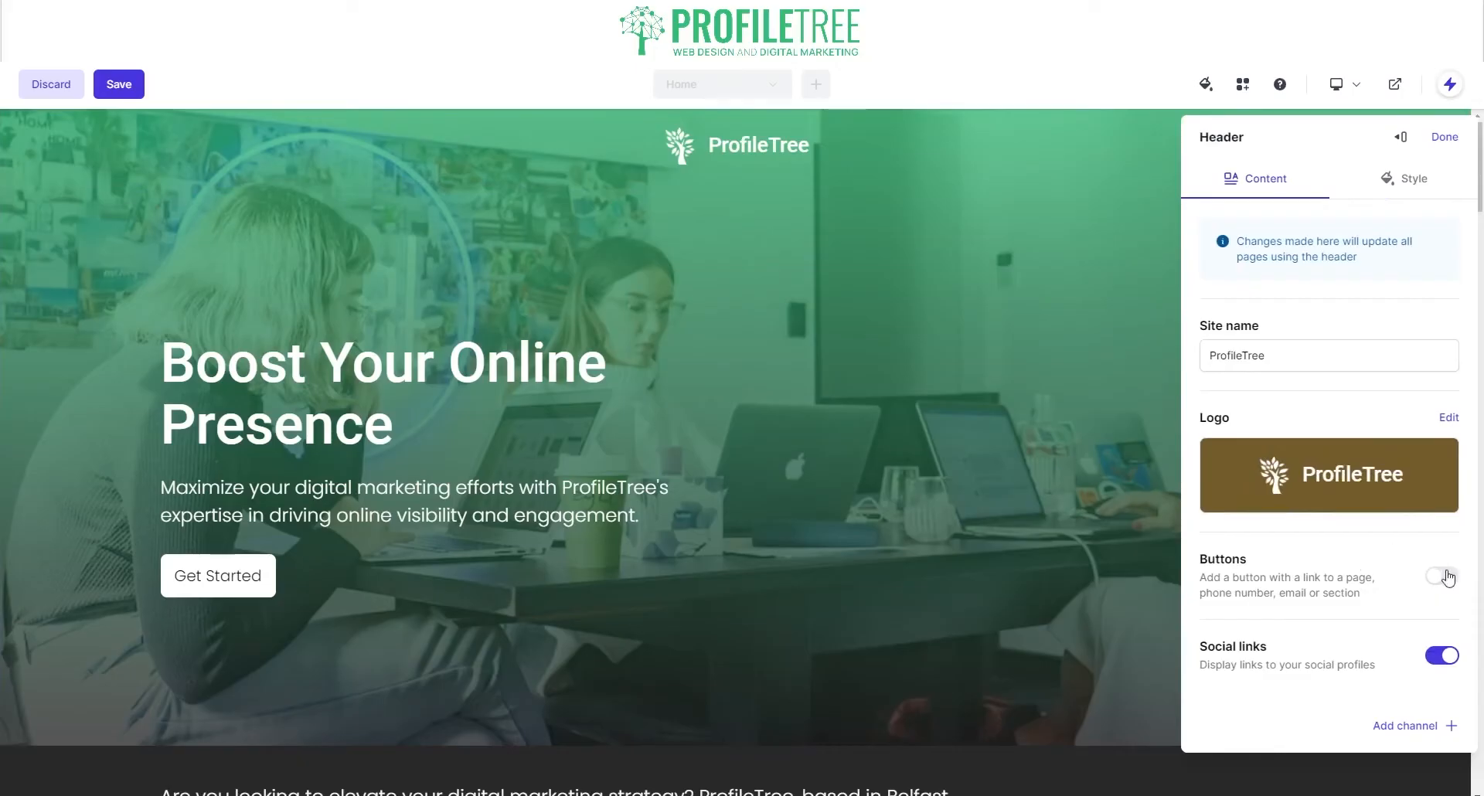
{"action": "left_click", "coordinate": [1443, 576]}
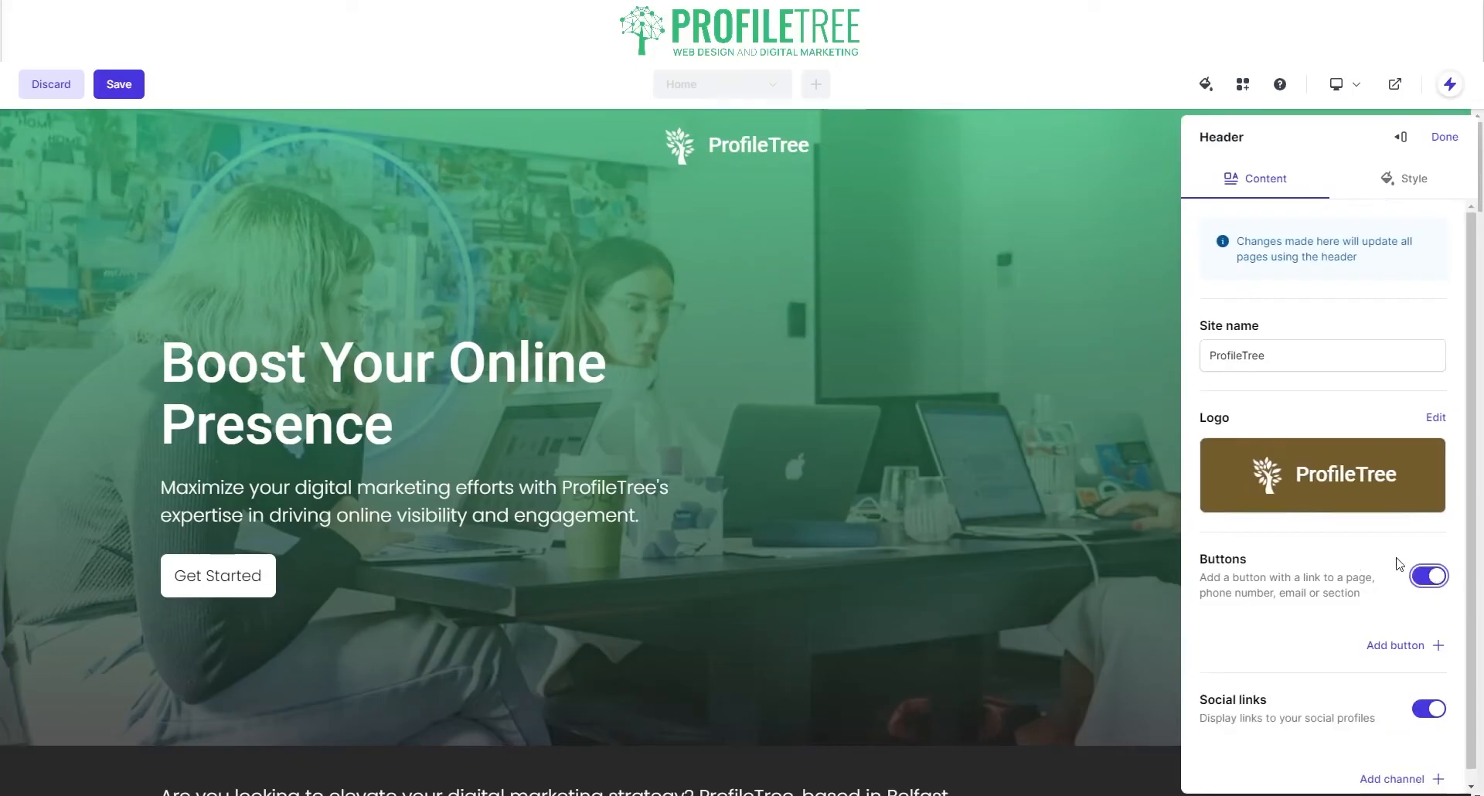
{"action": "left_click", "coordinate": [1432, 710]}
{"action": "left_click", "coordinate": [1432, 710]}
Step: Set the header colour to the custom hex value 33BC77
{"action": "left_click", "coordinate": [1407, 179]}
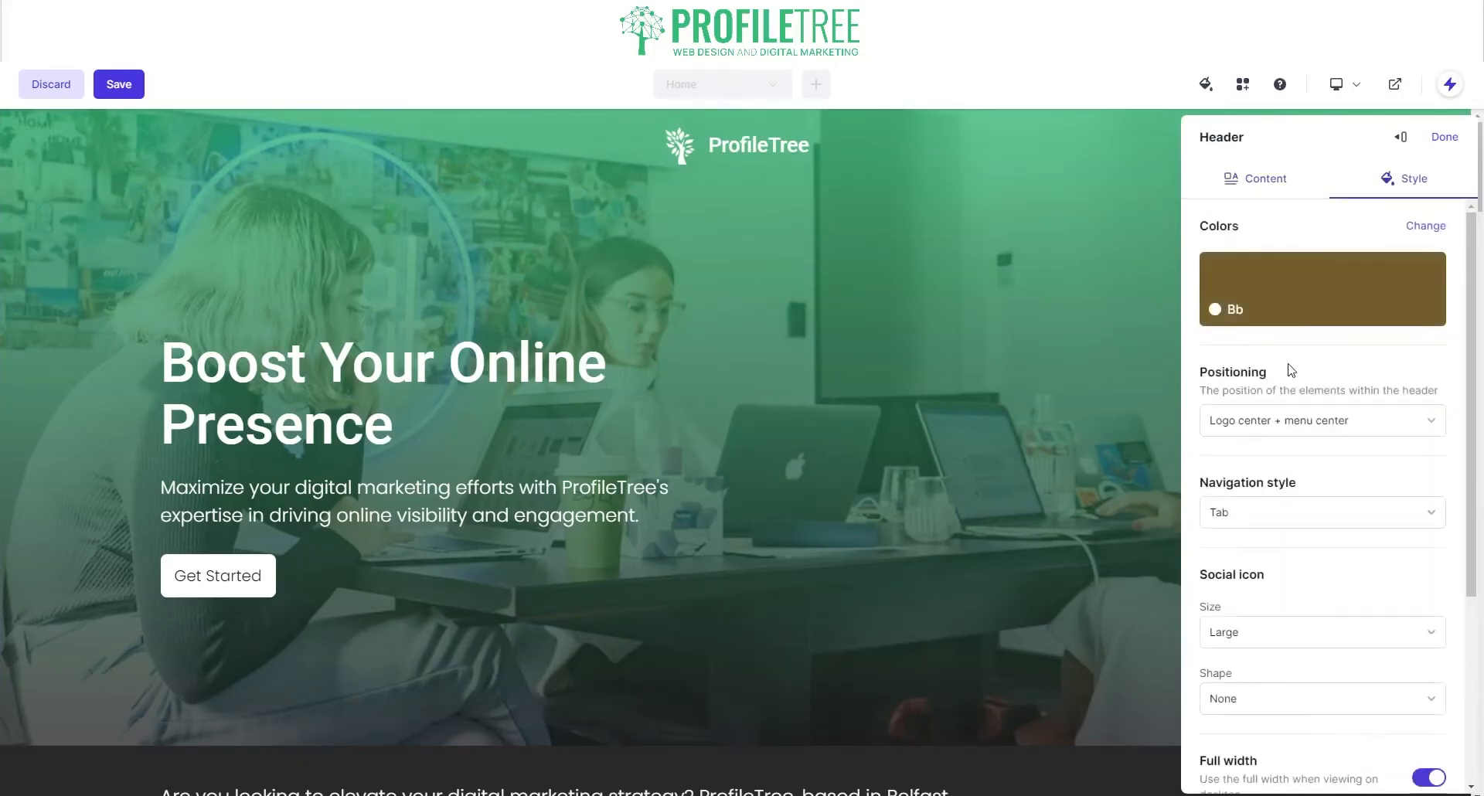
{"action": "scroll", "coordinate": [1267, 459], "scroll_direction": "down", "scroll_amount": 2}
{"action": "scroll", "coordinate": [1256, 263], "scroll_direction": "up", "scroll_amount": 2}
{"action": "left_click", "coordinate": [1243, 288]}
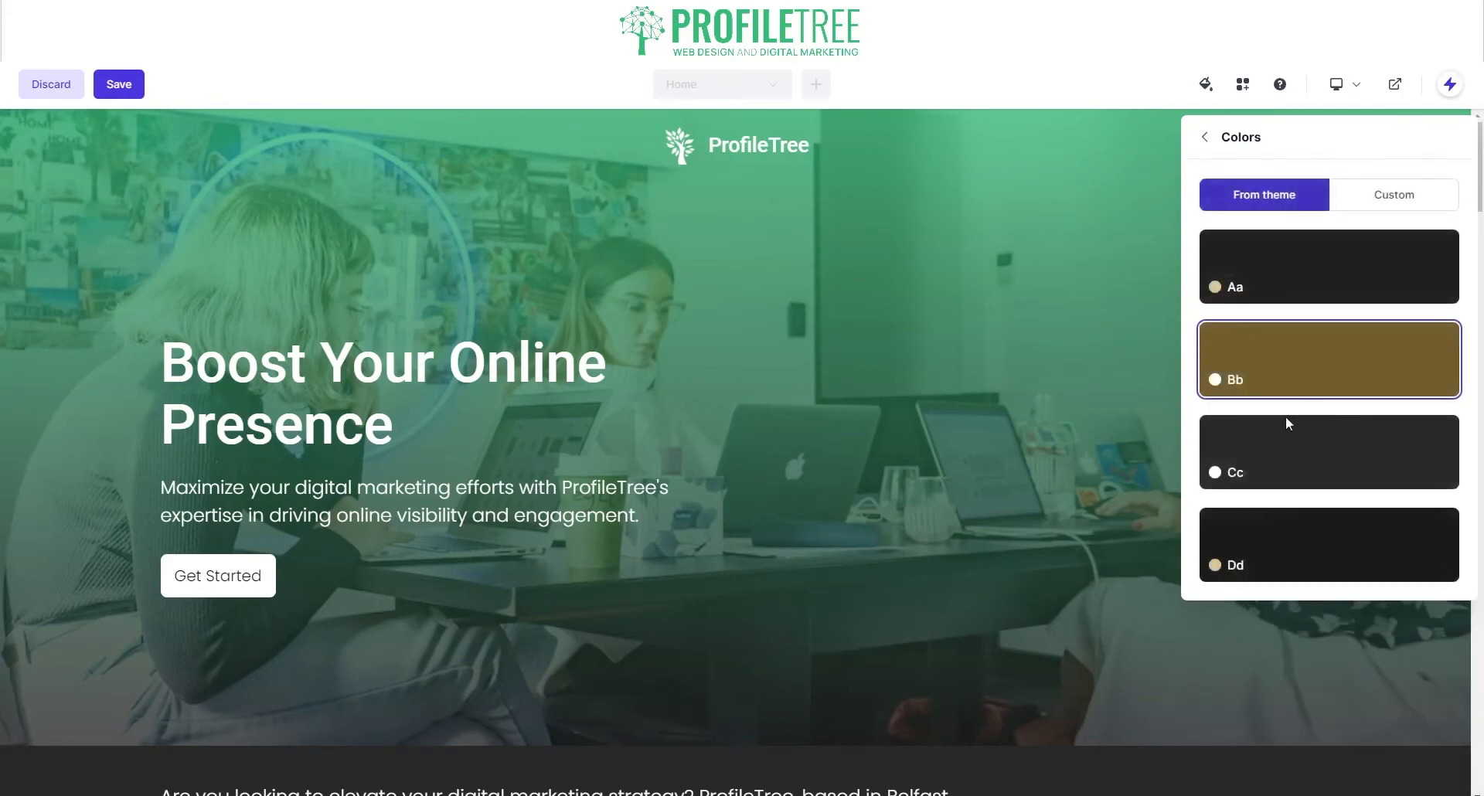
{"action": "left_click", "coordinate": [1386, 187]}
{"action": "left_click", "coordinate": [1314, 249]}
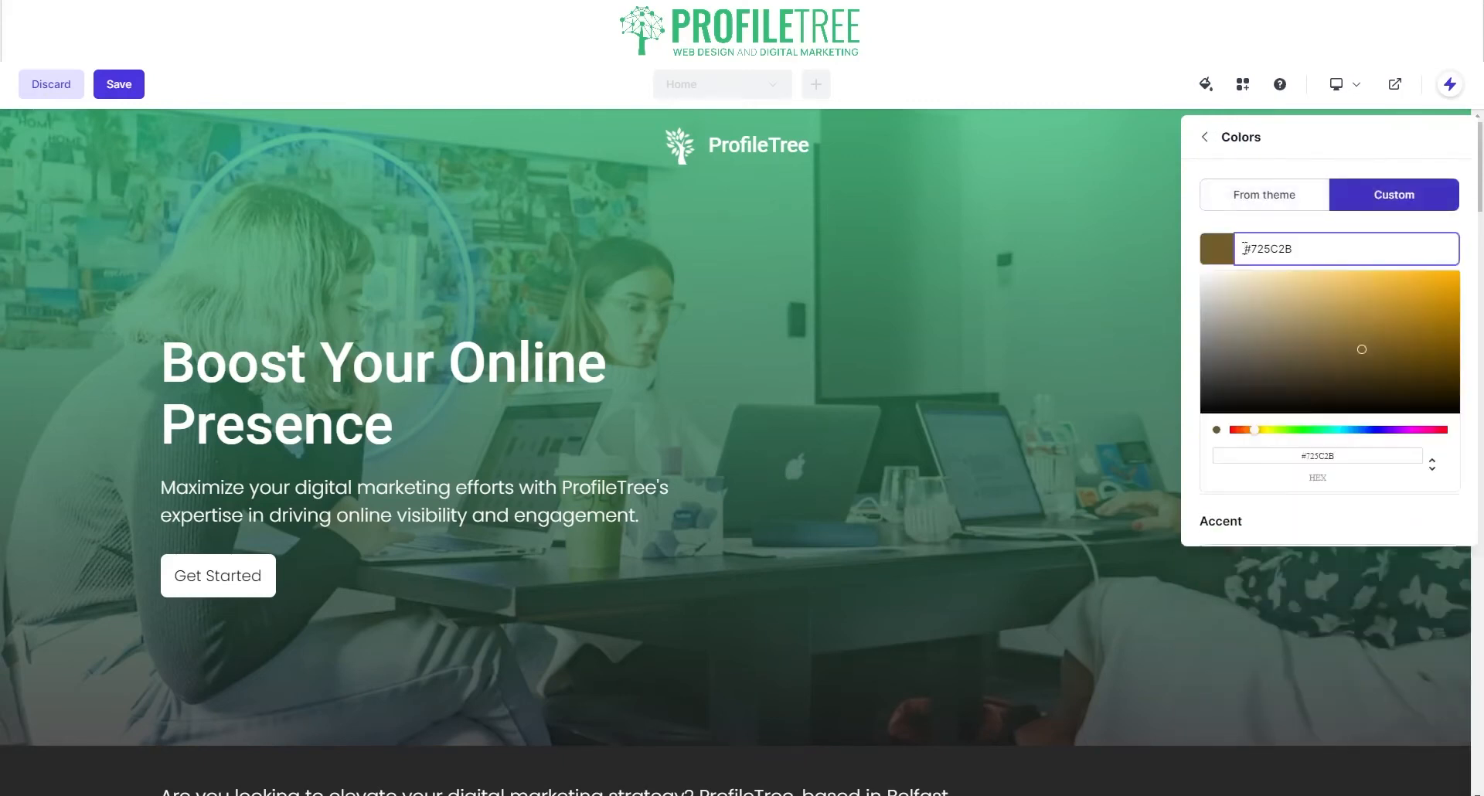
{"action": "double_click", "coordinate": [1279, 234]}
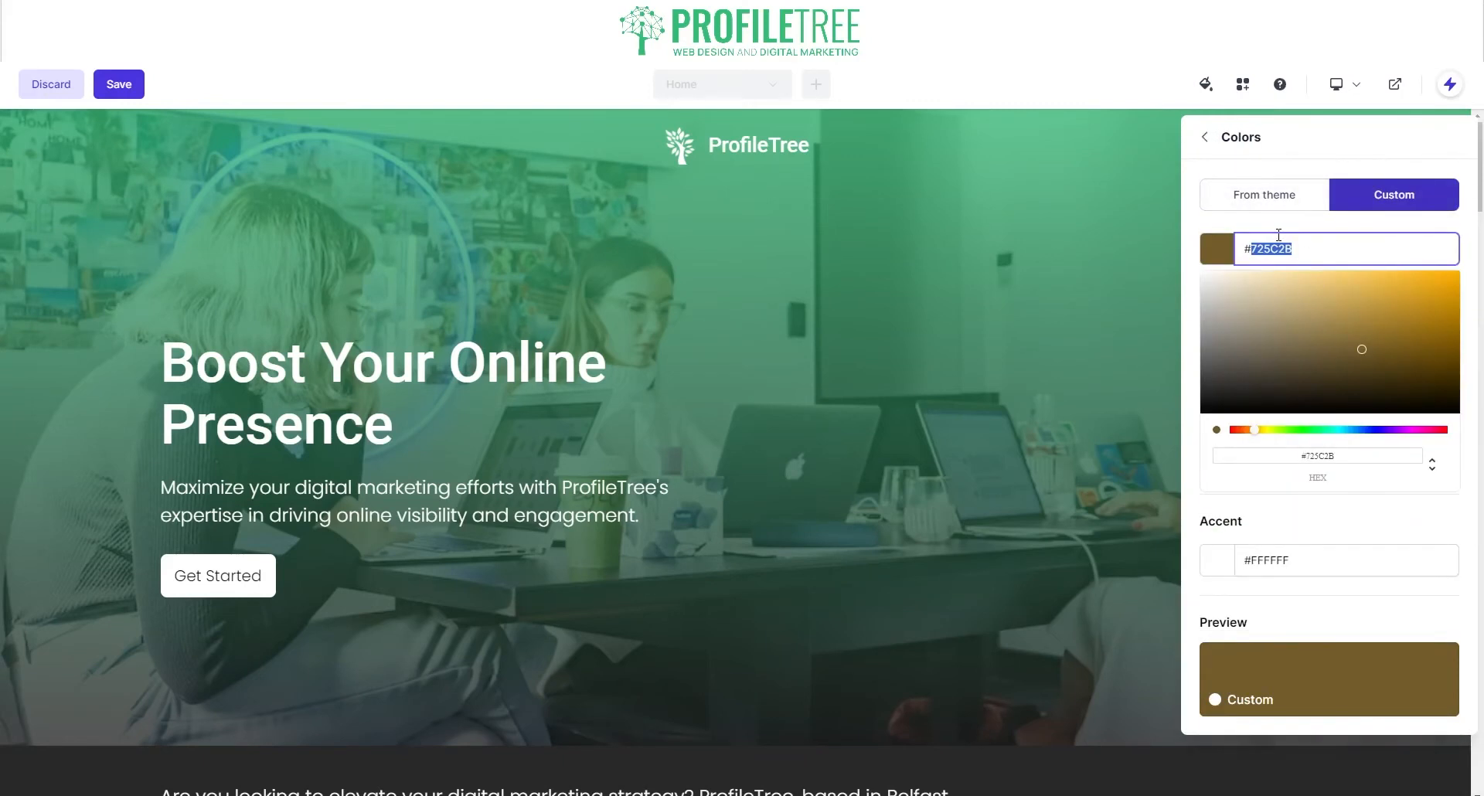
{"action": "type", "text": "33BC77"}
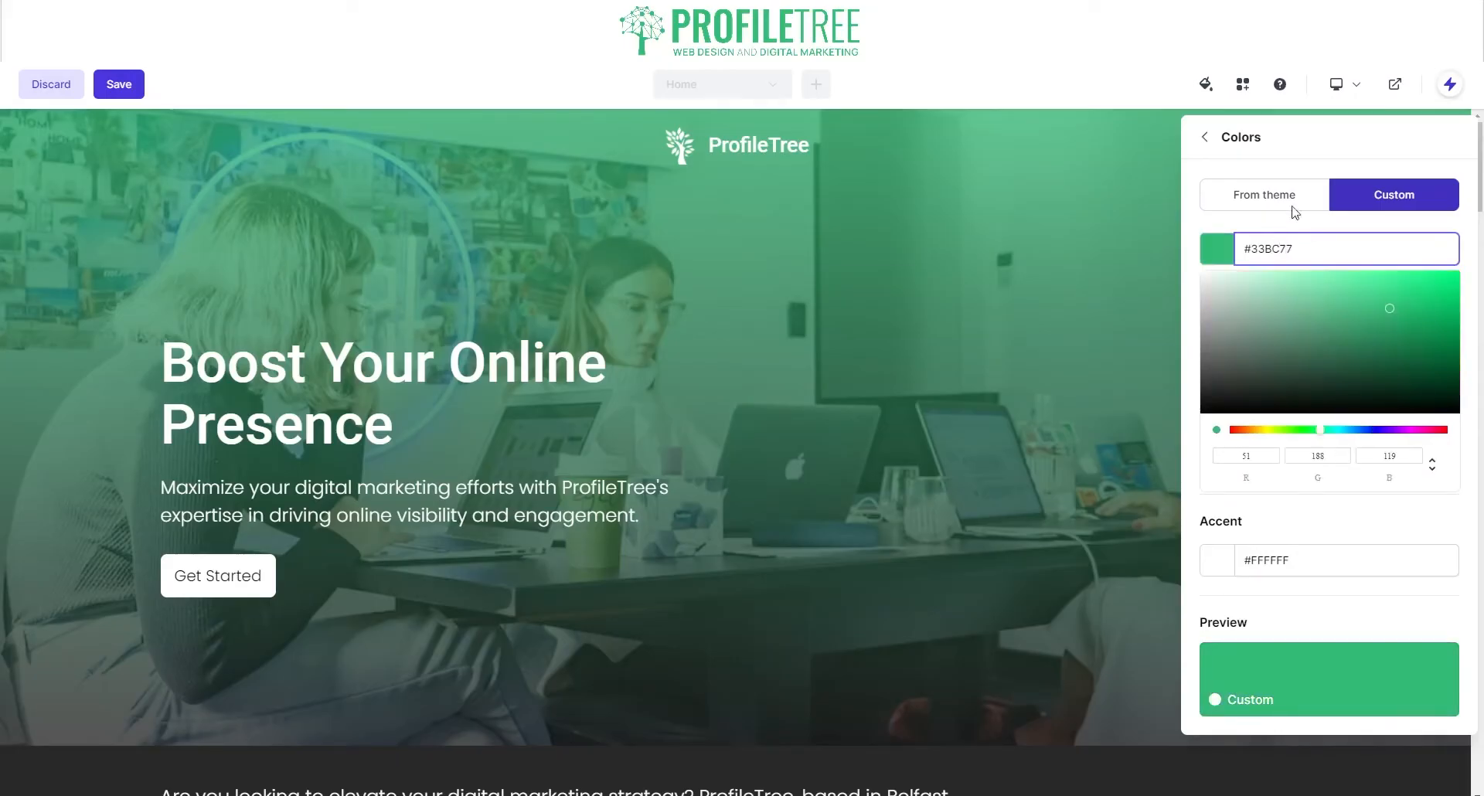
{"action": "left_click", "coordinate": [1055, 522]}
{"action": "scroll", "coordinate": [1258, 368], "scroll_direction": "down", "scroll_amount": 5}
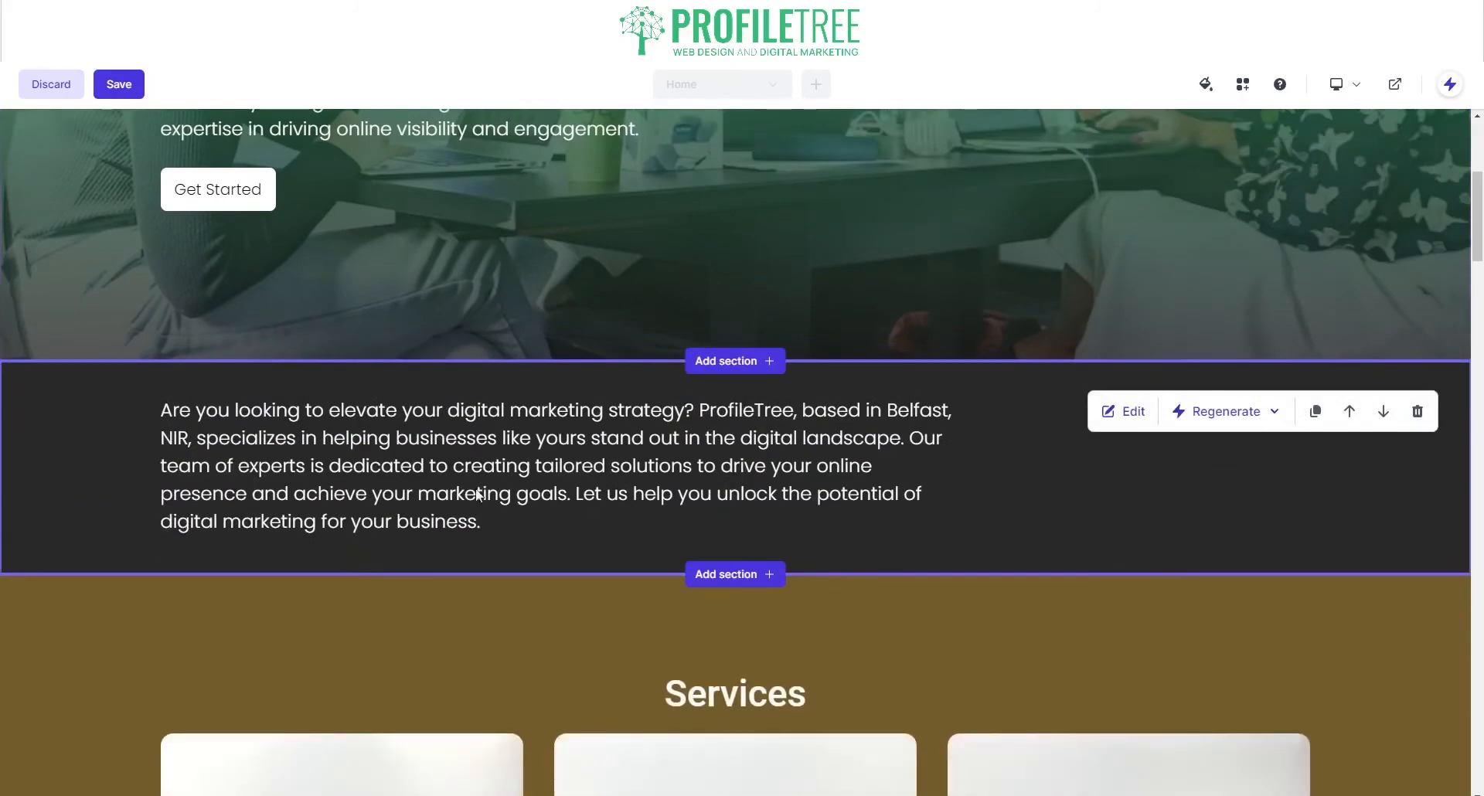
Step: Regenerate the entire intro text section, then regenerate the Services section's style
{"action": "left_click", "coordinate": [1252, 412]}
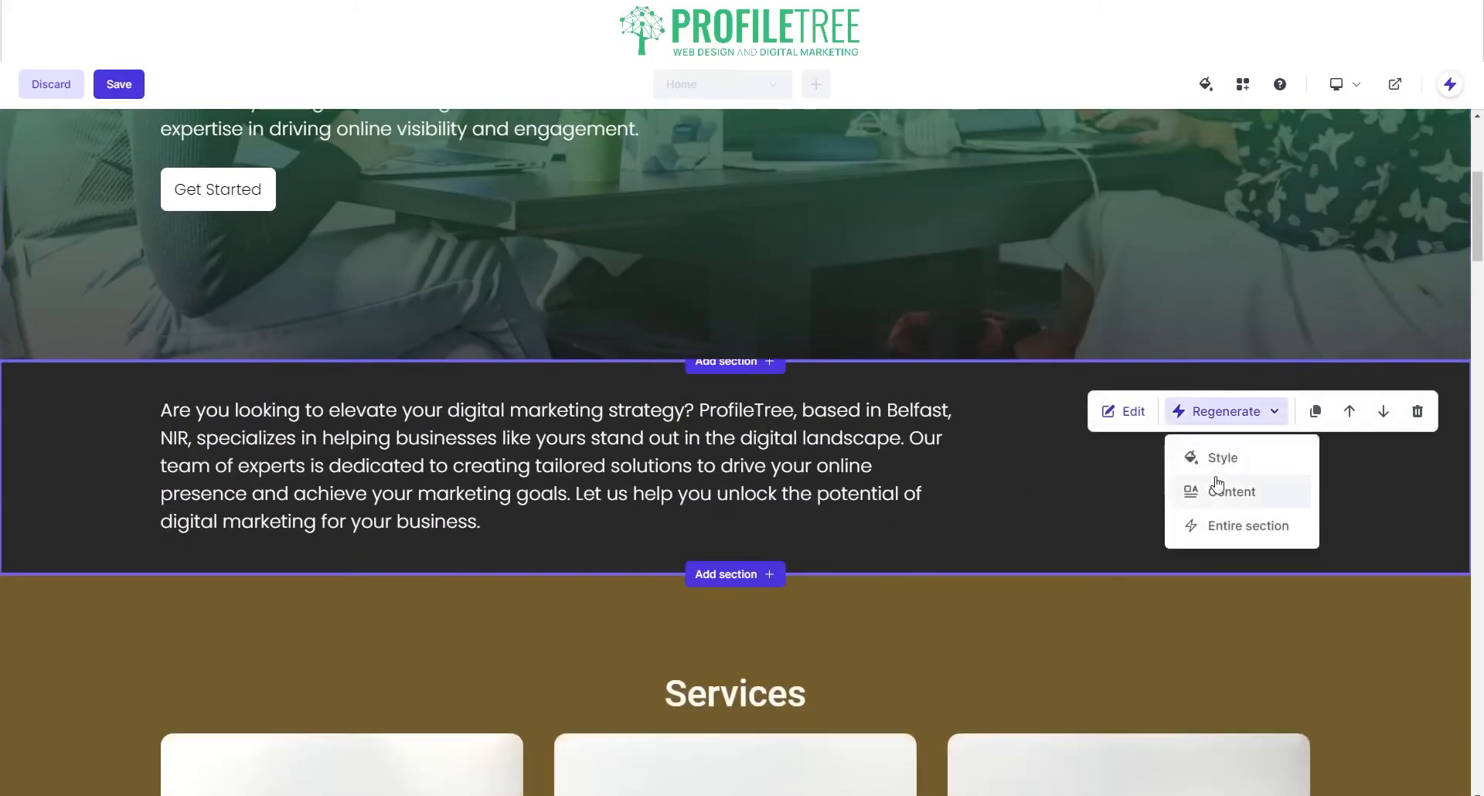
{"action": "left_click", "coordinate": [1246, 527]}
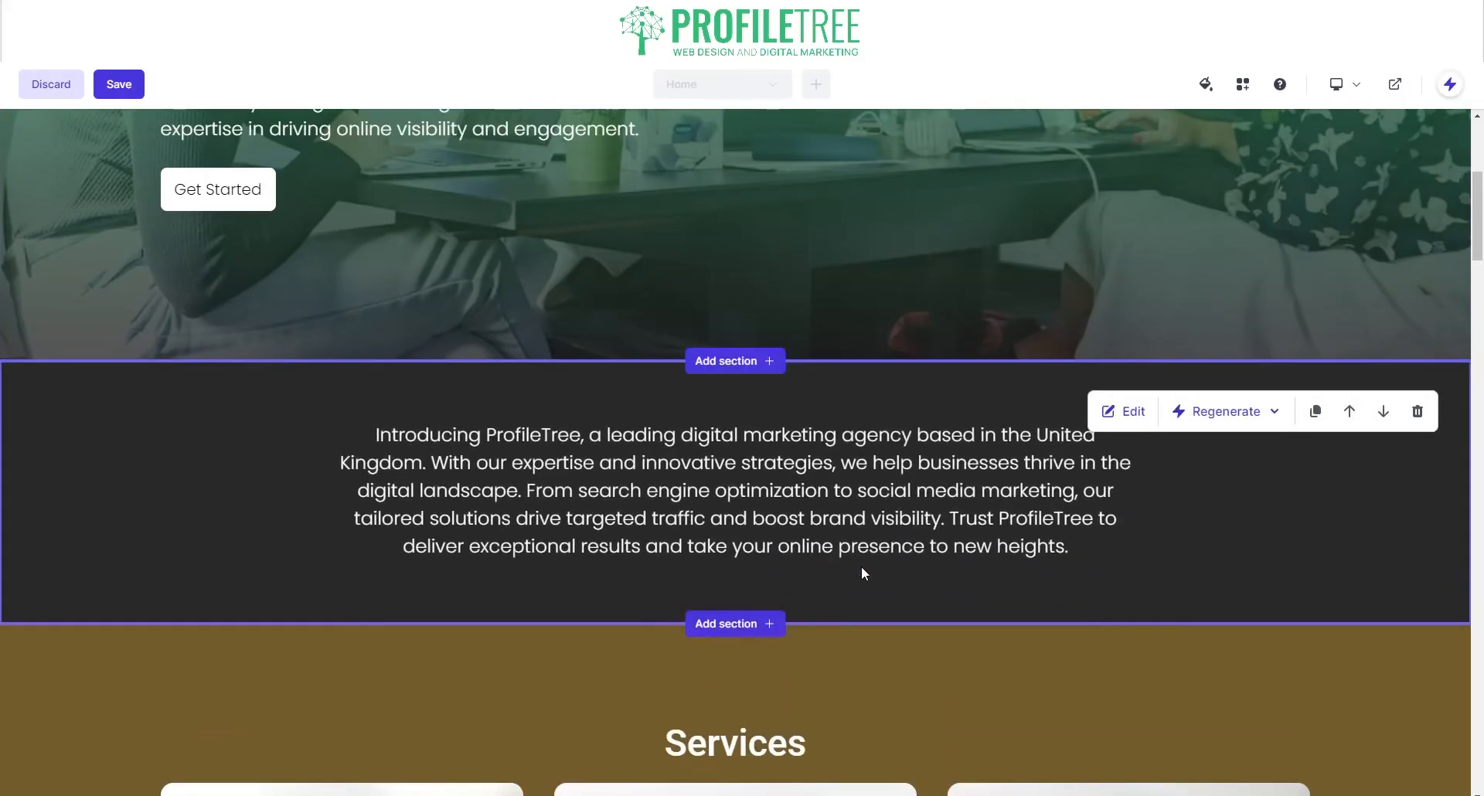
{"action": "scroll", "coordinate": [722, 409], "scroll_direction": "down", "scroll_amount": 2}
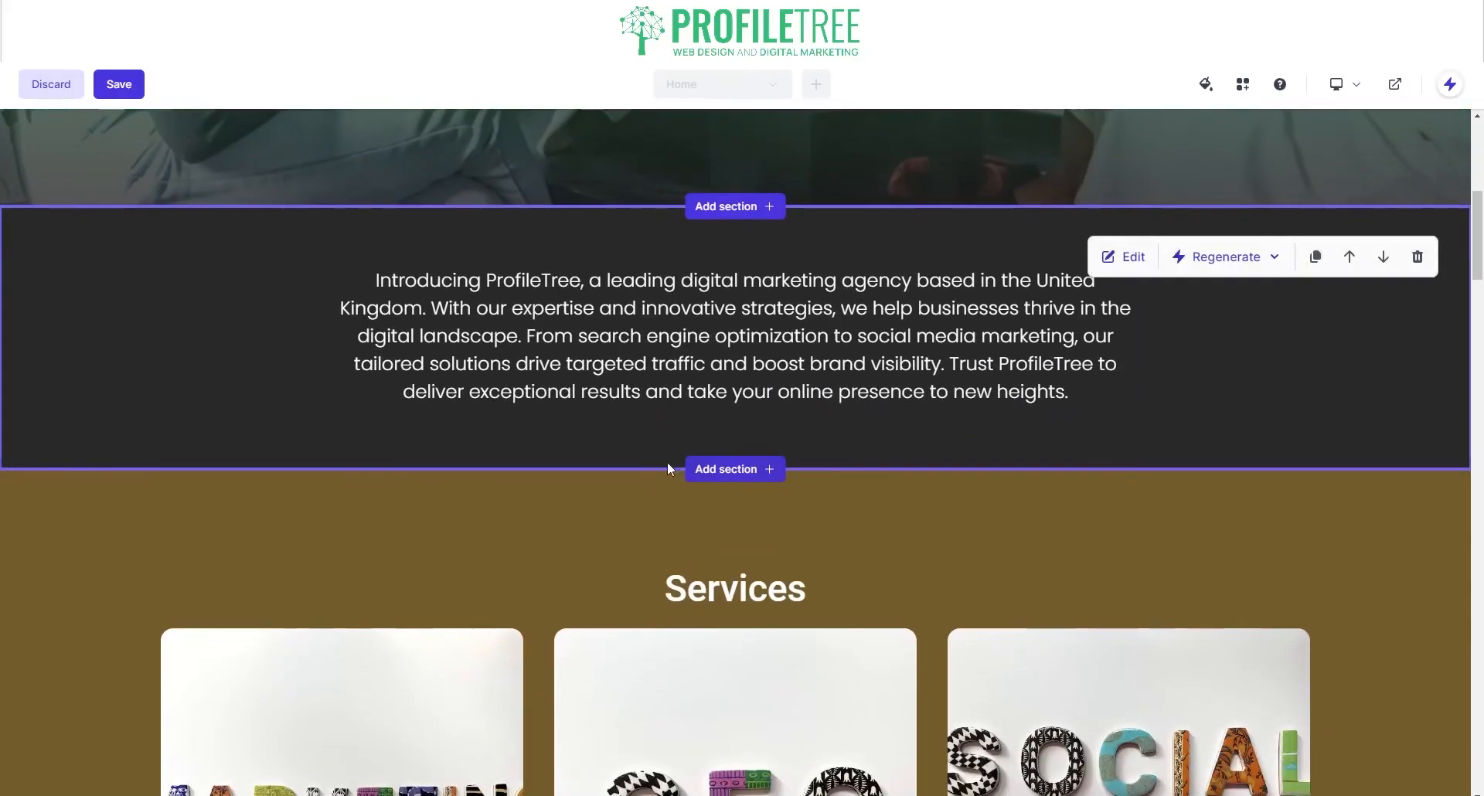
{"action": "scroll", "coordinate": [668, 466], "scroll_direction": "down", "scroll_amount": 4}
{"action": "left_click", "coordinate": [1240, 216]}
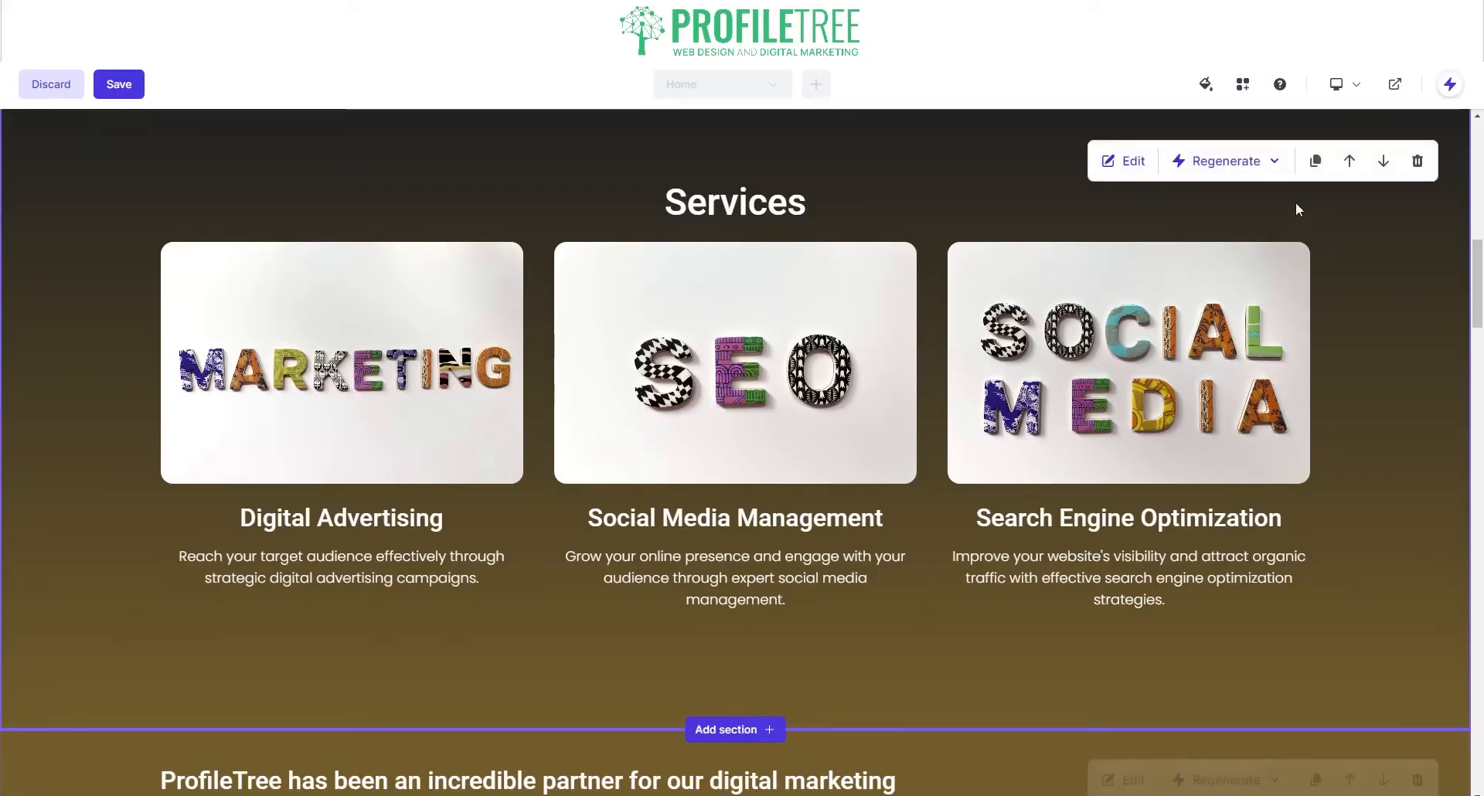
Step: Set the Services gradient's second colour to custom hex 33BC77
{"action": "left_click", "coordinate": [1125, 160]}
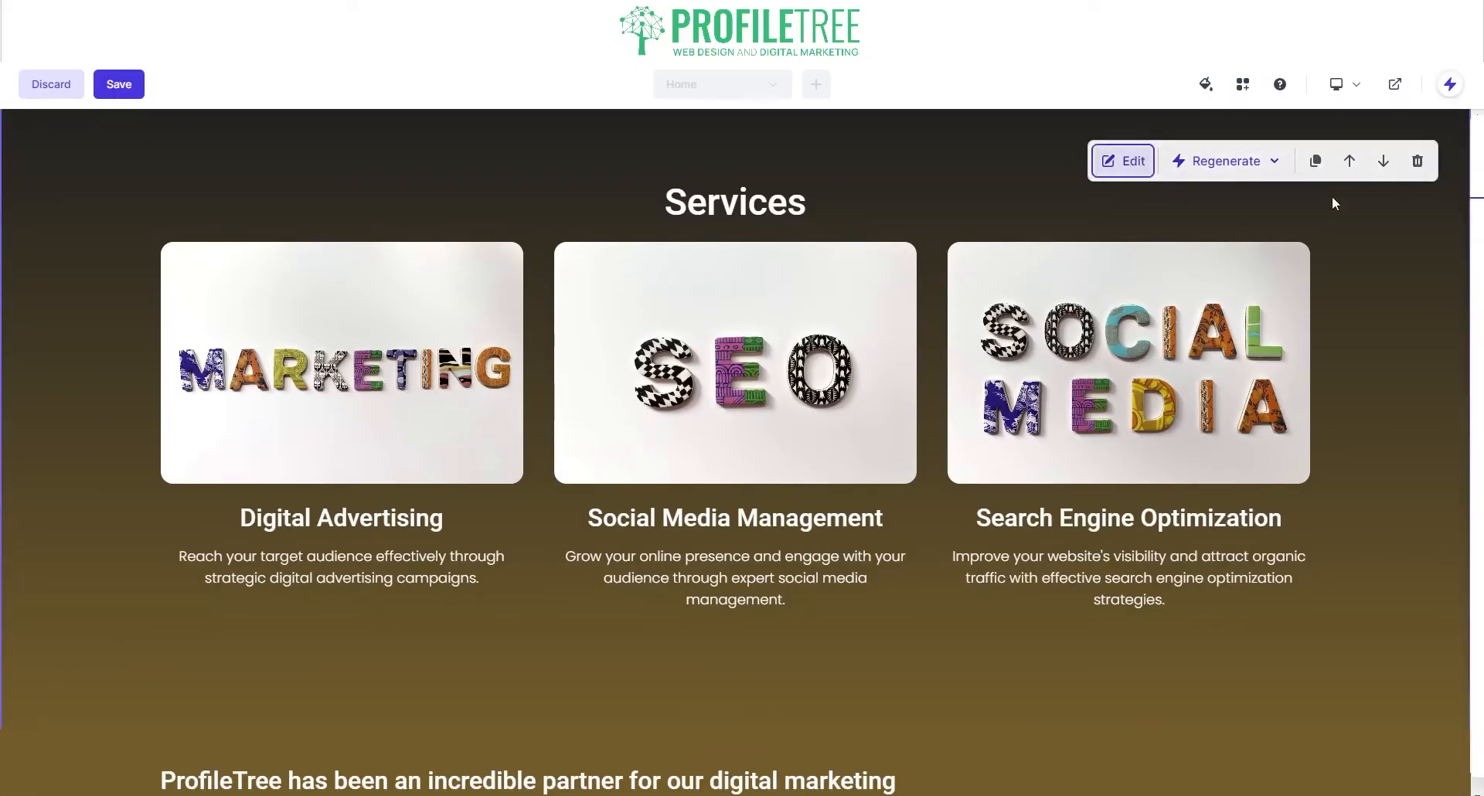
{"action": "left_click", "coordinate": [1392, 180]}
{"action": "left_click", "coordinate": [1300, 276]}
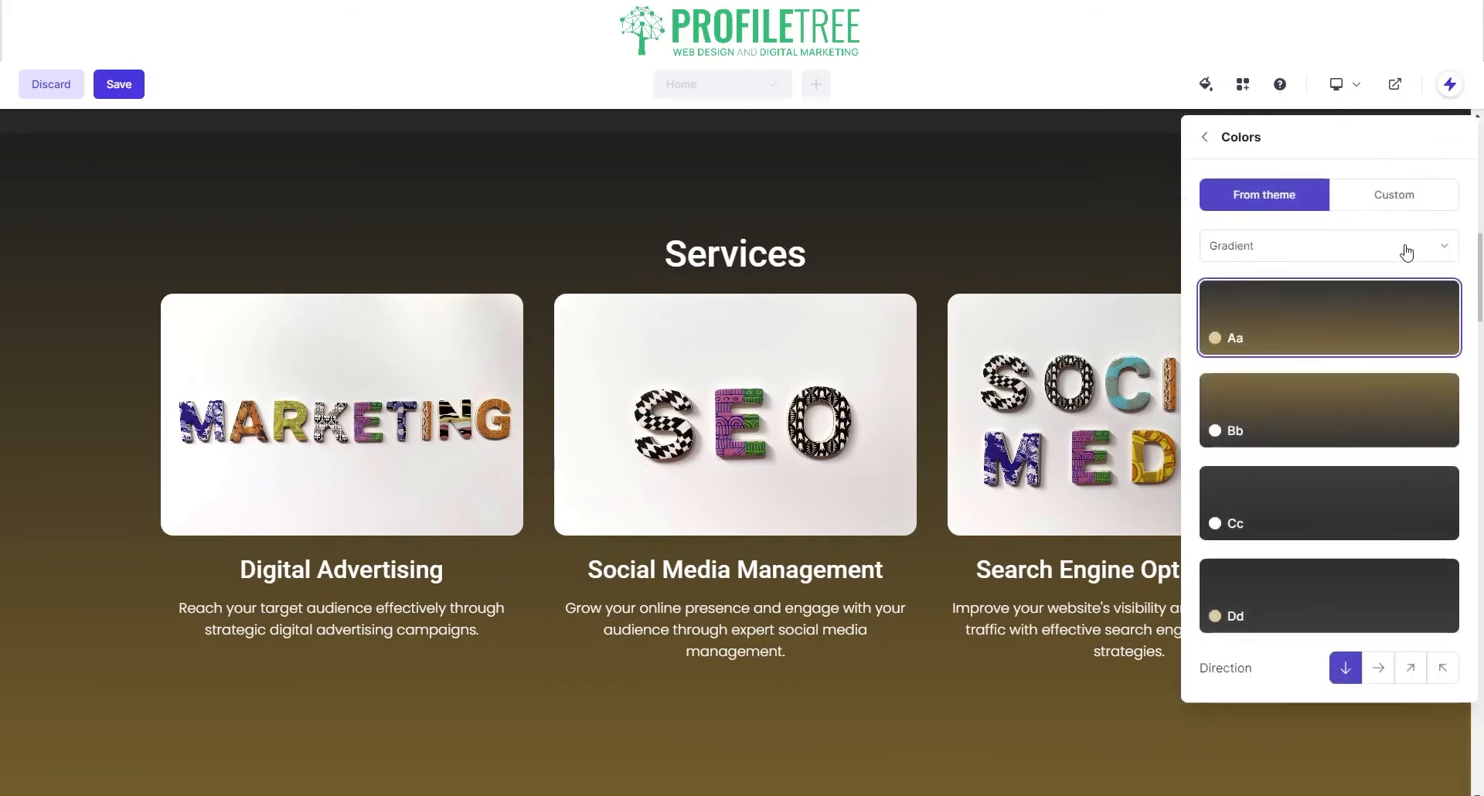
{"action": "left_click", "coordinate": [1388, 197]}
{"action": "left_click", "coordinate": [1280, 369]}
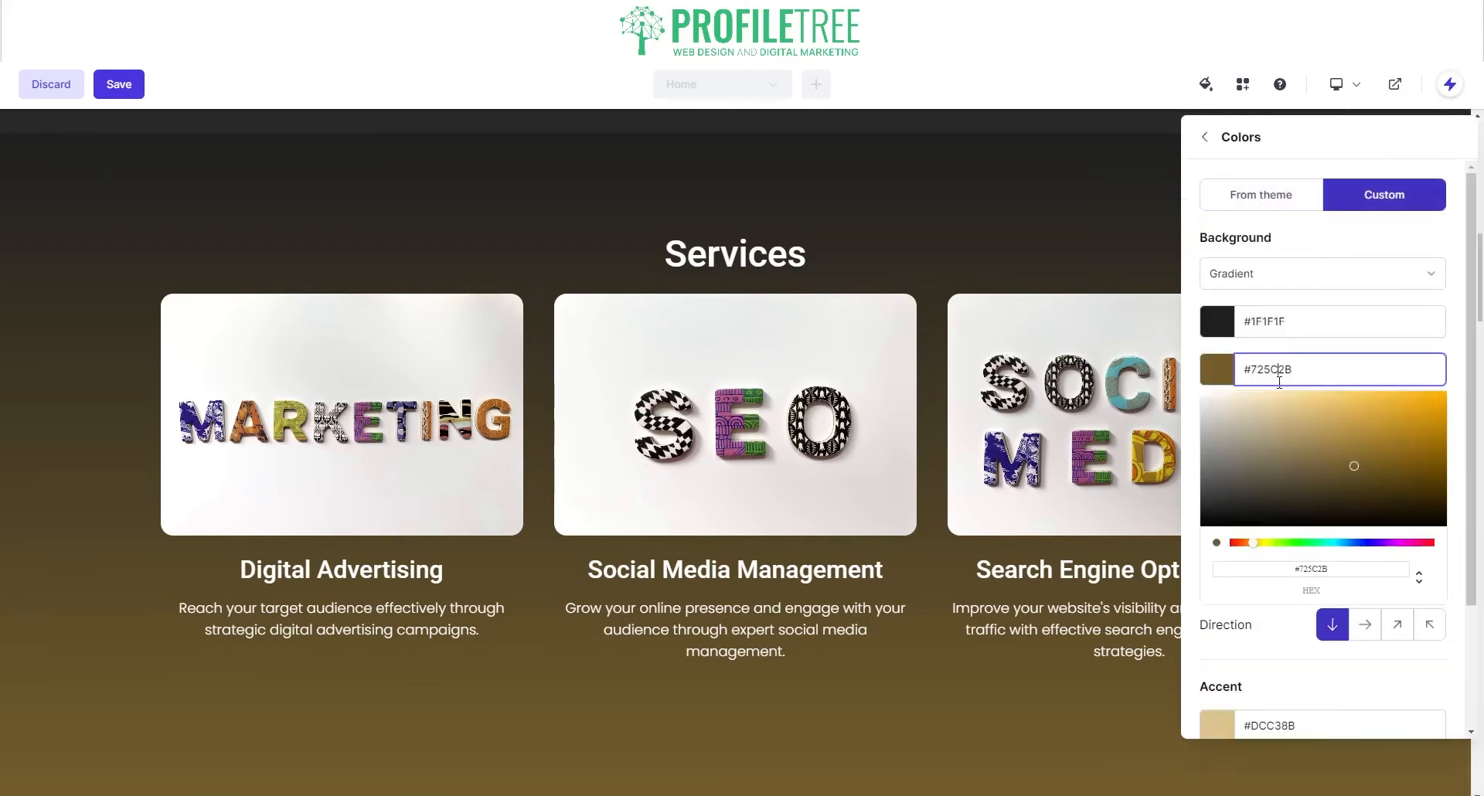
{"action": "type", "text": "33BC77"}
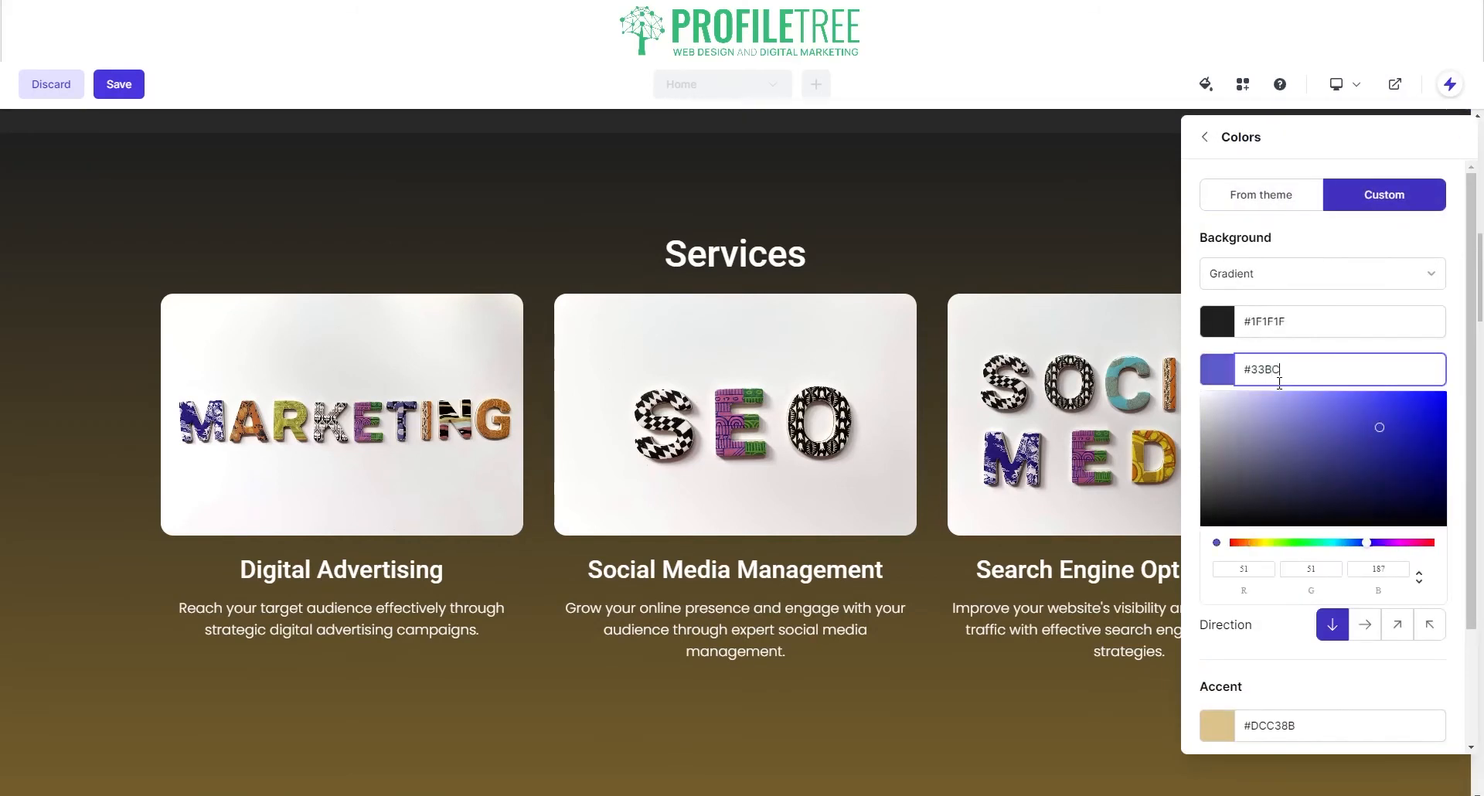
{"action": "scroll", "coordinate": [699, 638], "scroll_direction": "down", "scroll_amount": 5}
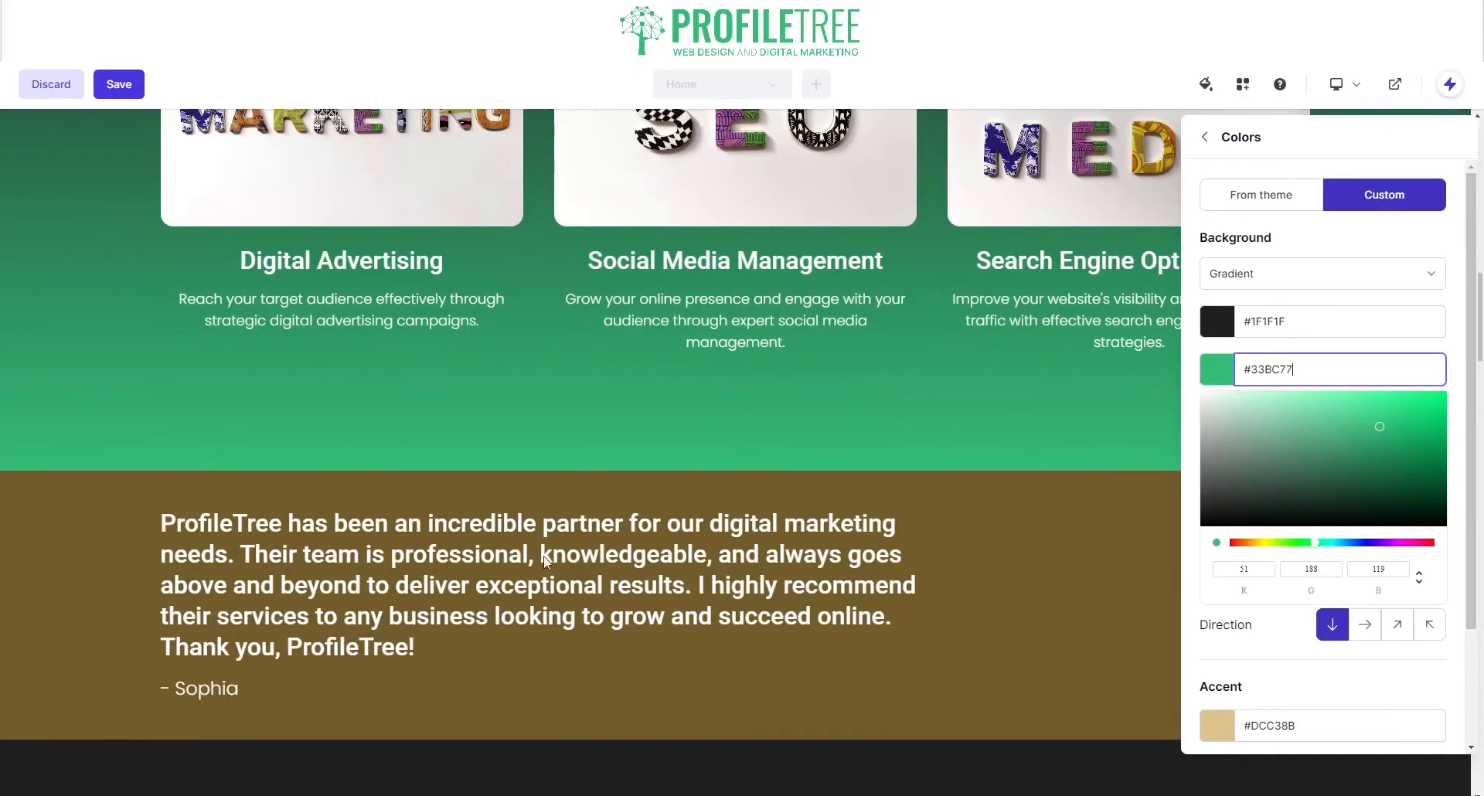
{"action": "left_click", "coordinate": [90, 614]}
{"action": "scroll", "coordinate": [1042, 514], "scroll_direction": "up", "scroll_amount": 5}
{"action": "scroll", "coordinate": [1138, 689], "scroll_direction": "down", "scroll_amount": 4}
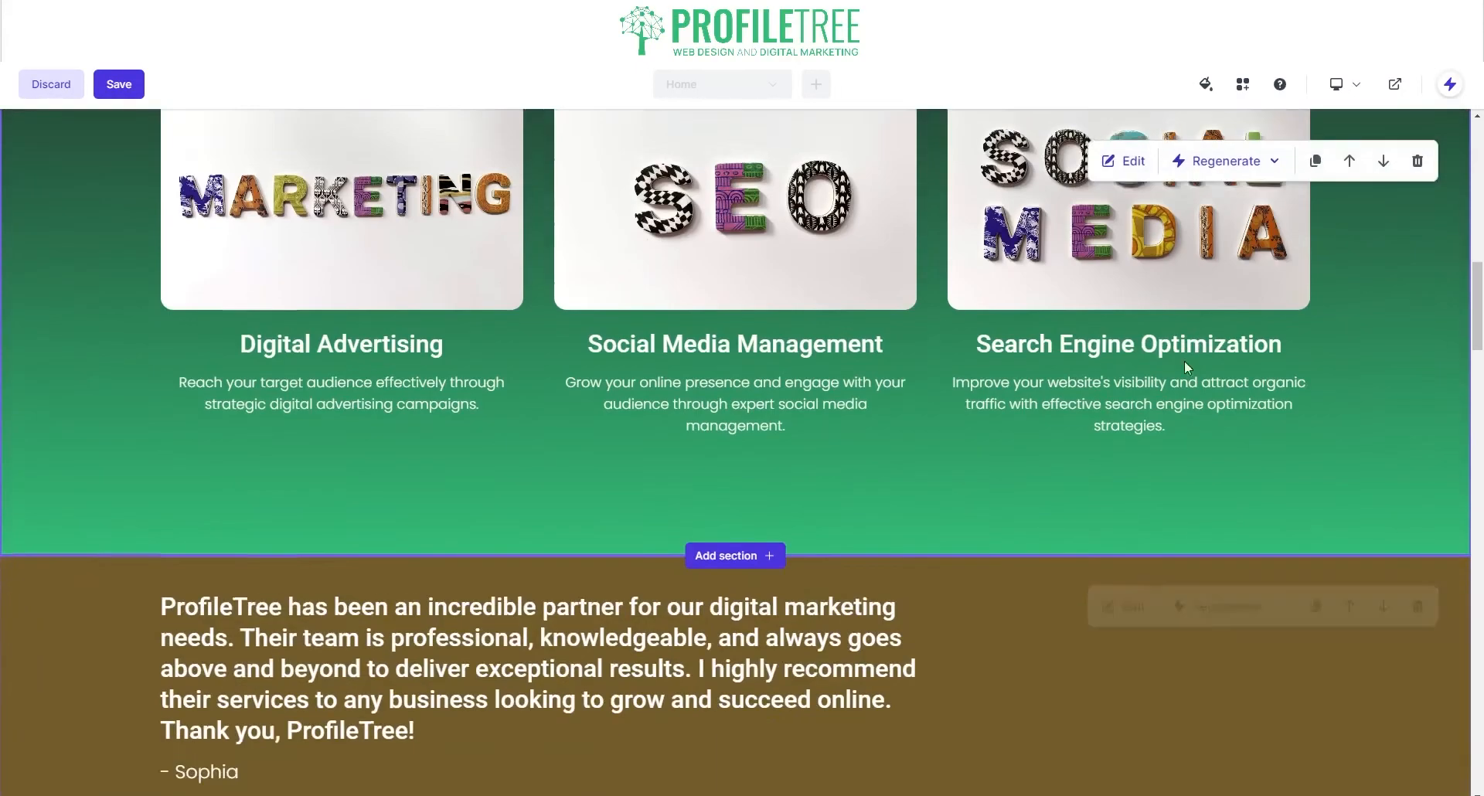
{"action": "scroll", "coordinate": [1184, 361], "scroll_direction": "up", "scroll_amount": 4}
Step: Reopen the Services colours to confirm the #1F1F1F to #33BC77 gradient, then finish
{"action": "left_click", "coordinate": [1124, 185]}
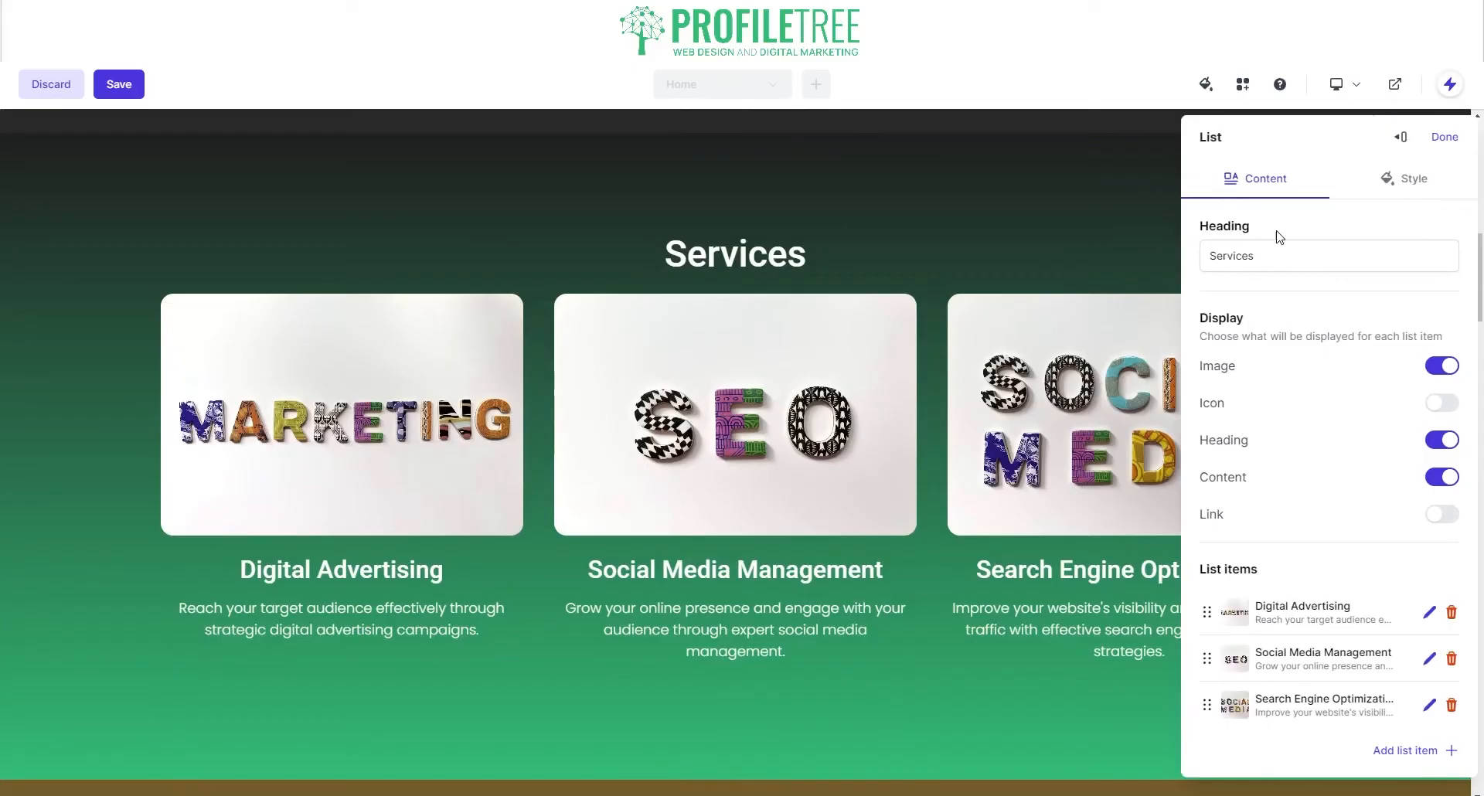
{"action": "left_click", "coordinate": [1403, 184]}
{"action": "left_click", "coordinate": [1306, 282]}
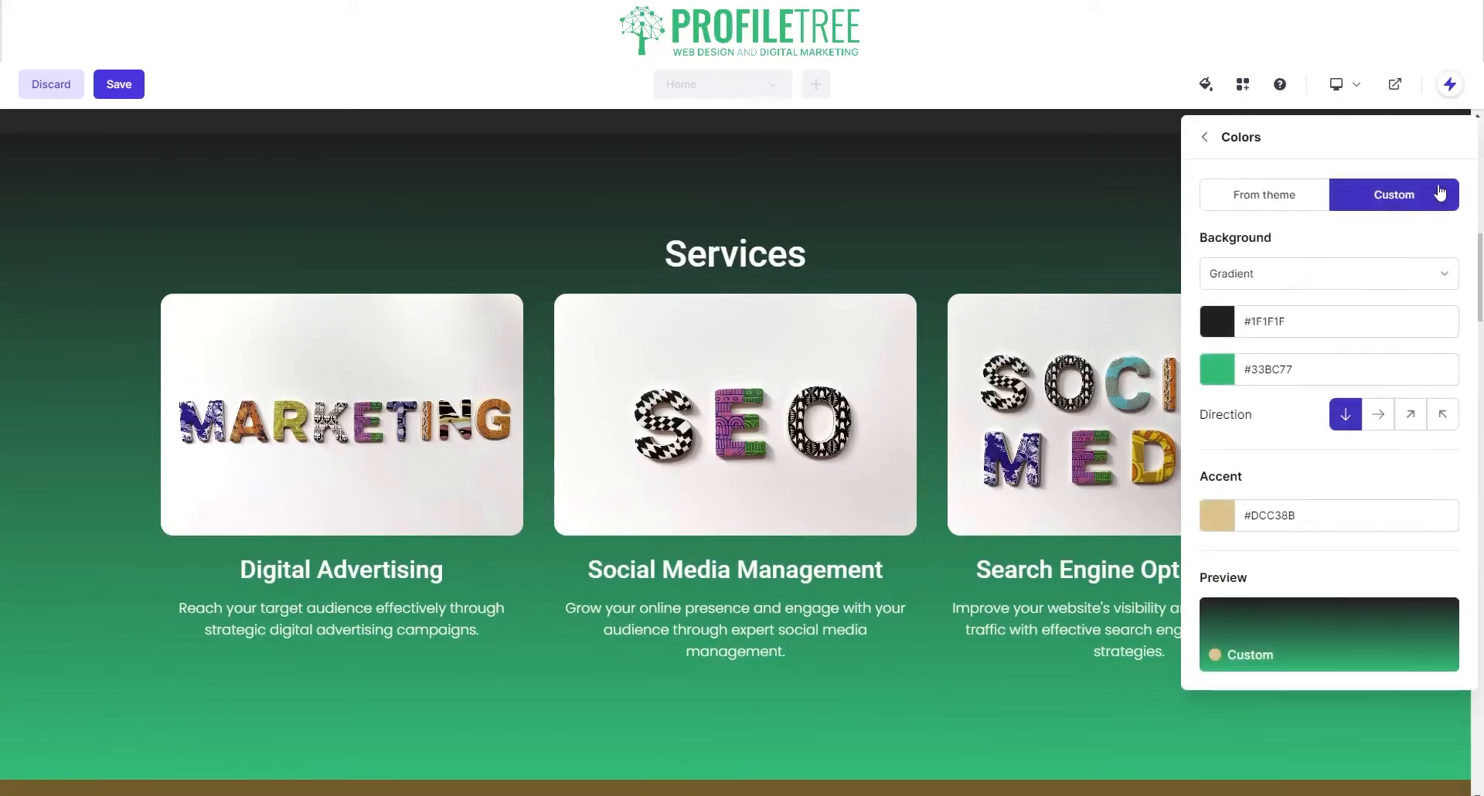
{"action": "left_click", "coordinate": [1205, 138]}
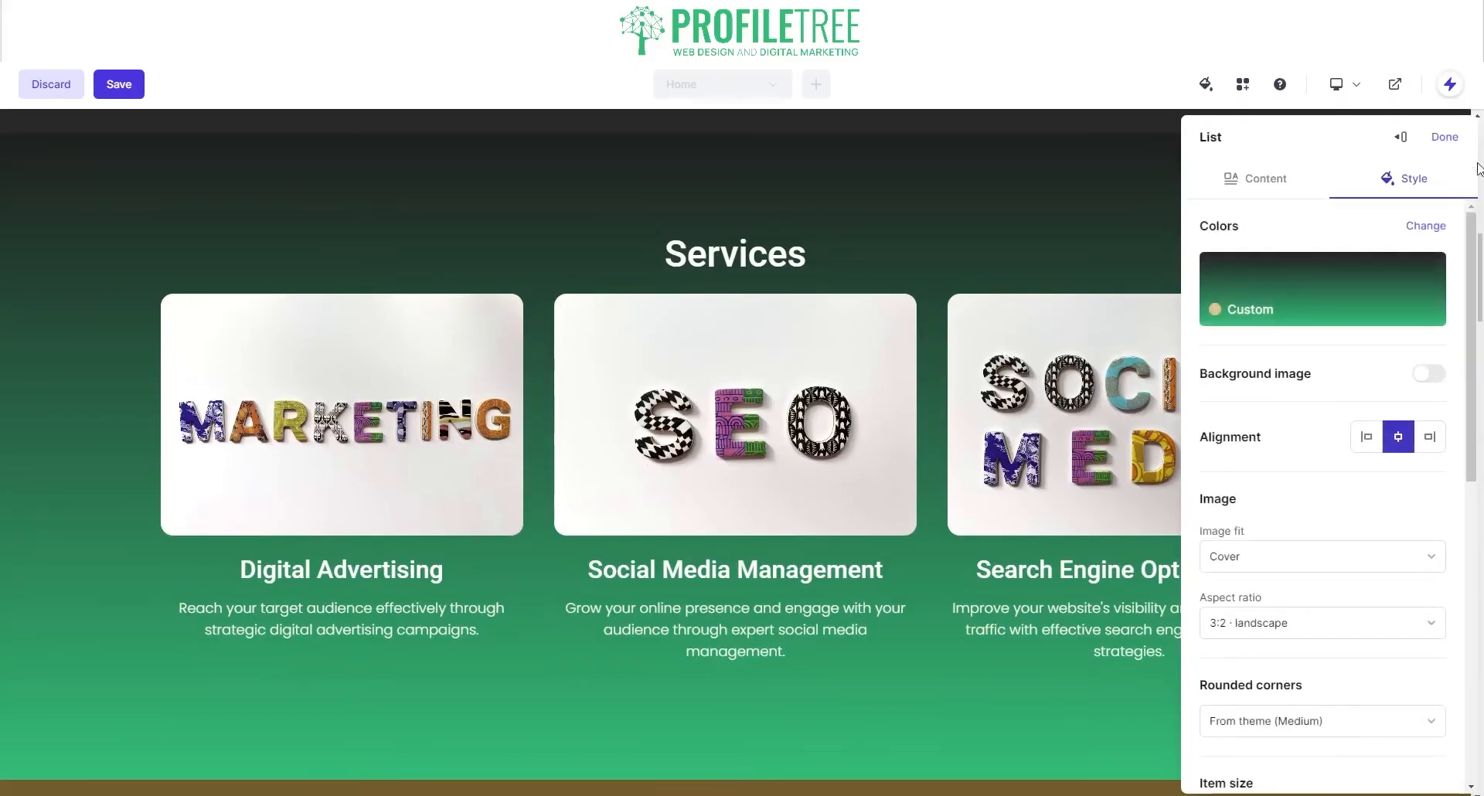
{"action": "left_click", "coordinate": [1445, 137]}
{"action": "scroll", "coordinate": [1007, 570], "scroll_direction": "down", "scroll_amount": 5}
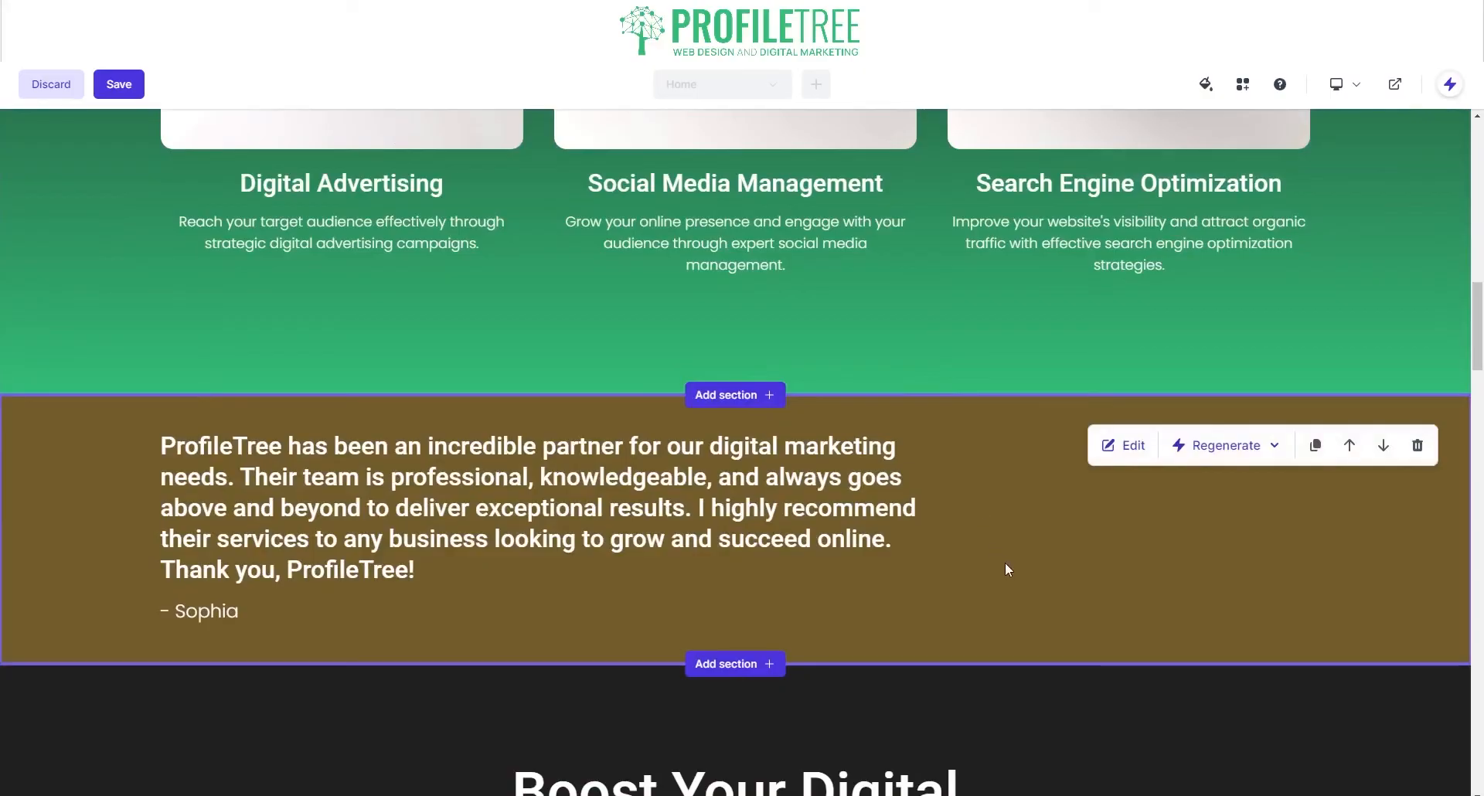
Step: Give the testimonial section a custom background colour of #33BC77
{"action": "left_click", "coordinate": [1126, 443]}
{"action": "left_click", "coordinate": [1403, 180]}
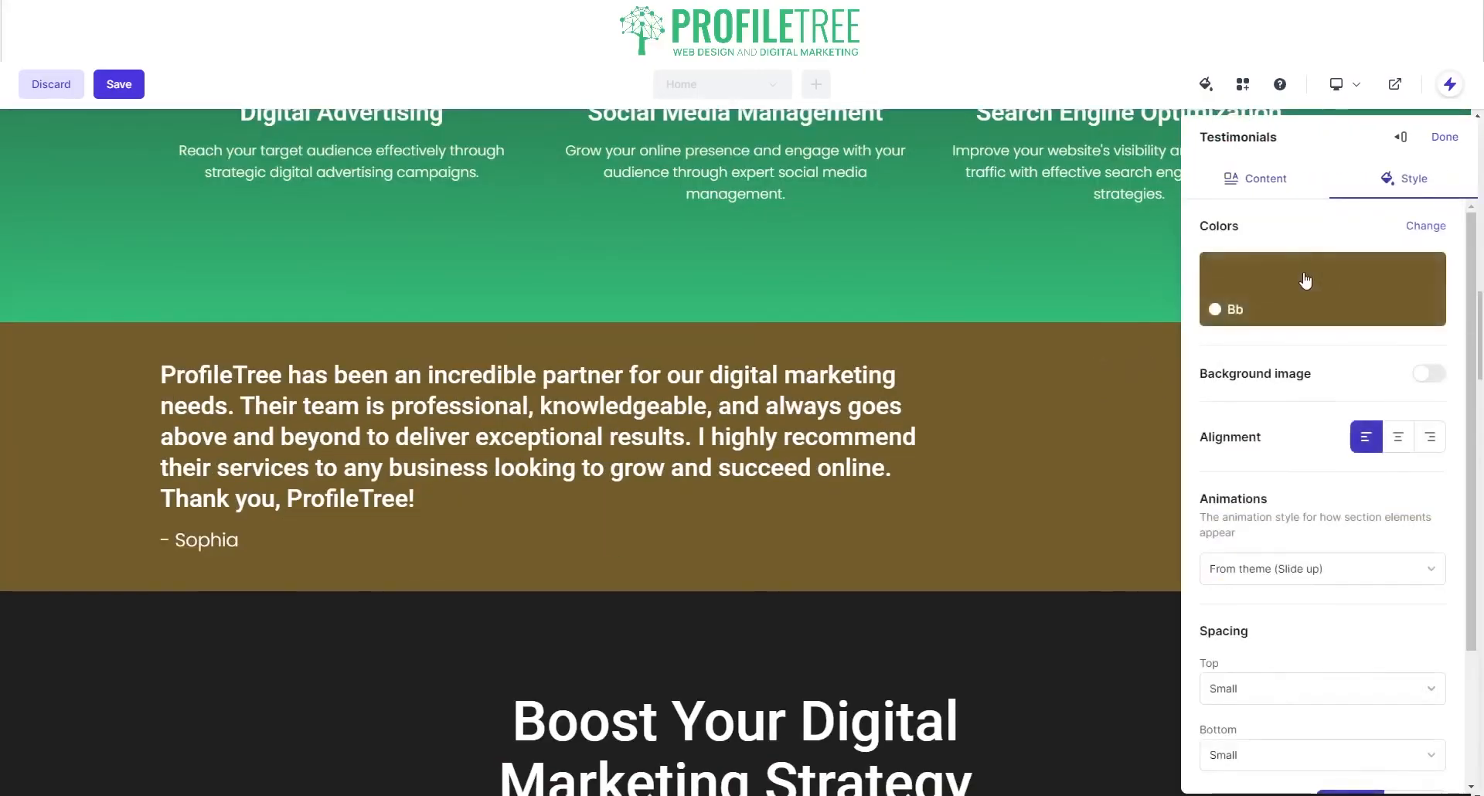
{"action": "left_click", "coordinate": [1305, 280]}
{"action": "left_click", "coordinate": [1376, 195]}
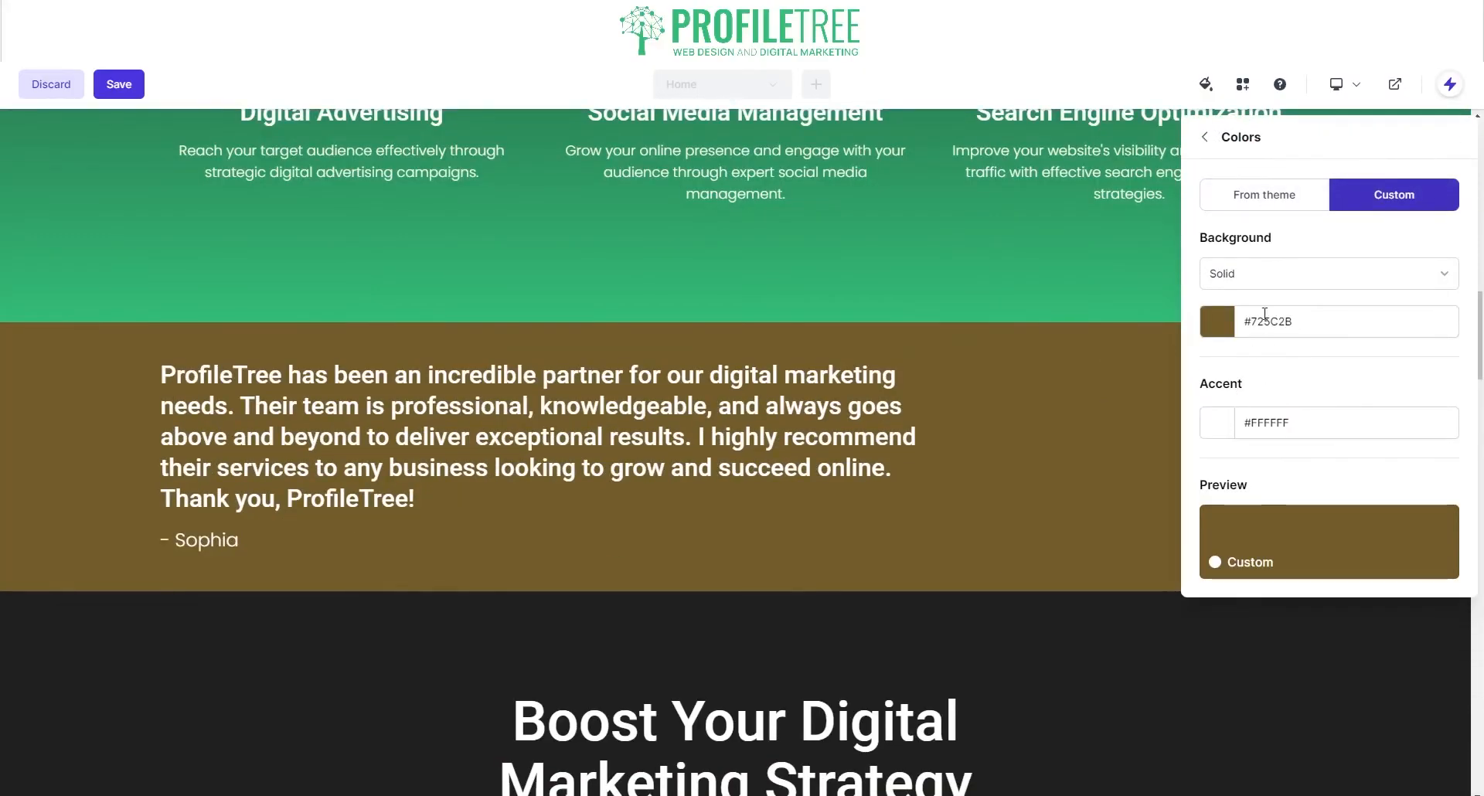
{"action": "left_click", "coordinate": [1264, 314]}
{"action": "triple_click", "coordinate": [1273, 318]}
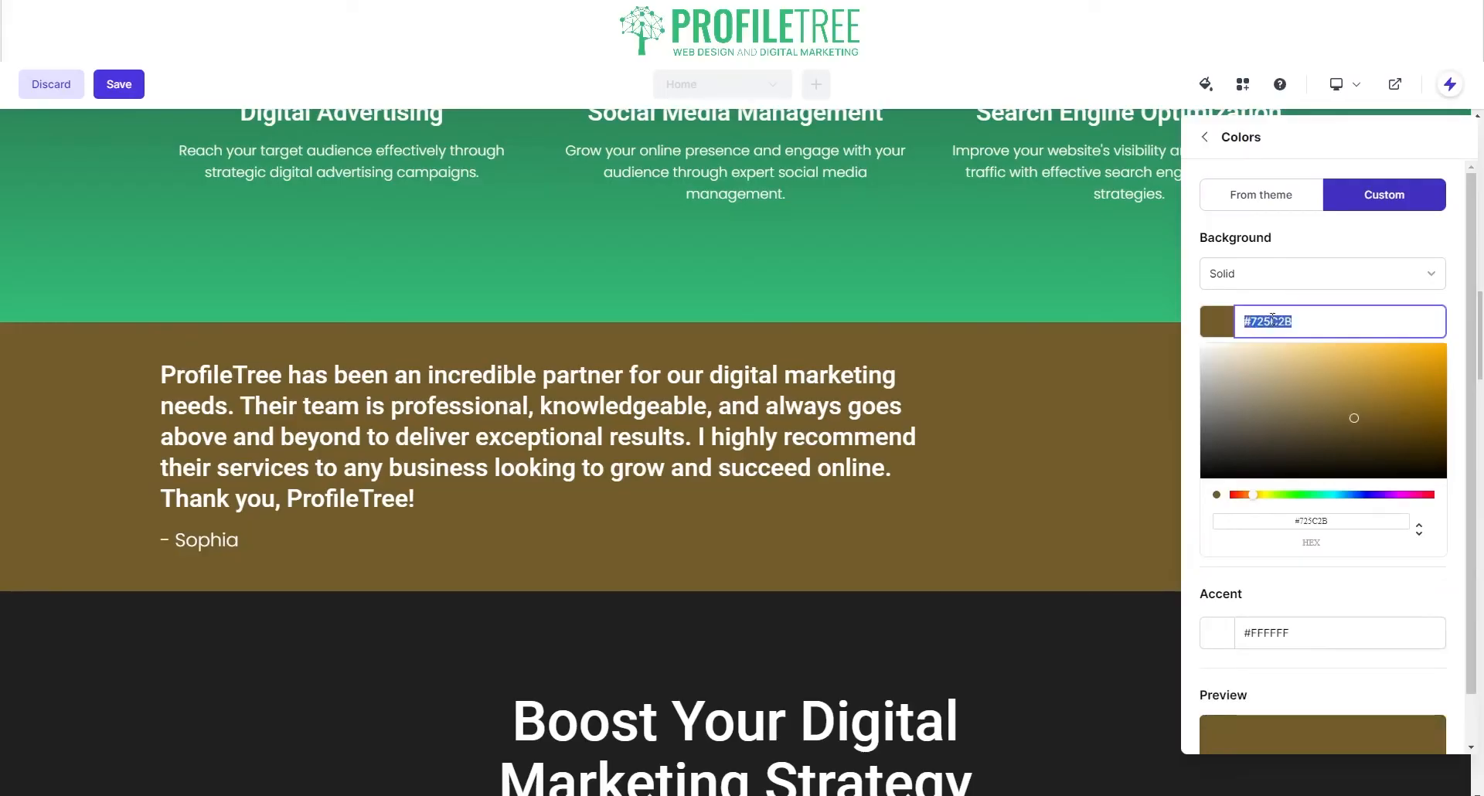
{"action": "type", "text": "#33BC77"}
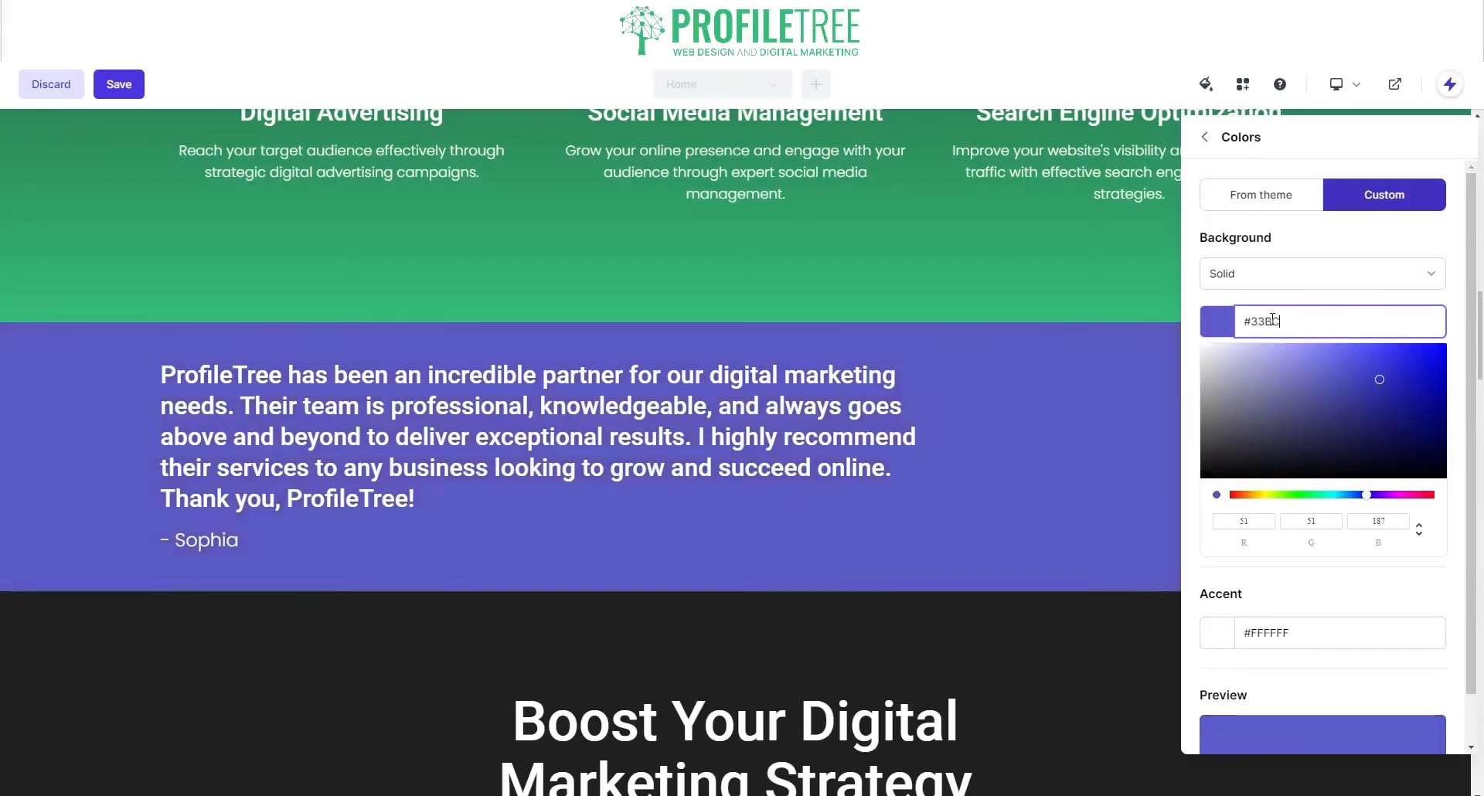
{"action": "left_click", "coordinate": [439, 245]}
Step: Regenerate only the testimonial's text content
{"action": "scroll", "coordinate": [504, 591], "scroll_direction": "up", "scroll_amount": 8}
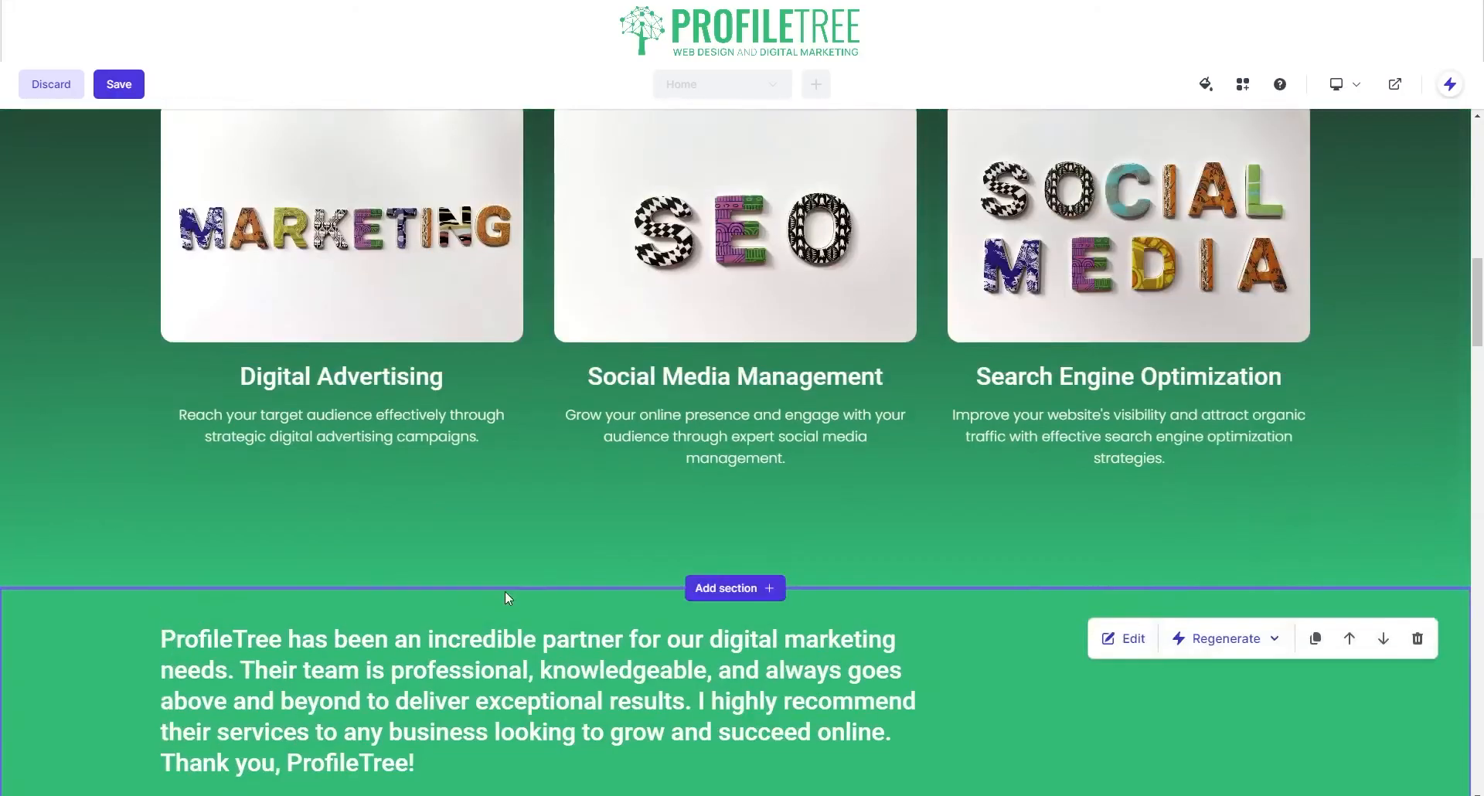
{"action": "scroll", "coordinate": [479, 550], "scroll_direction": "up", "scroll_amount": 5}
{"action": "scroll", "coordinate": [474, 540], "scroll_direction": "down", "scroll_amount": 3}
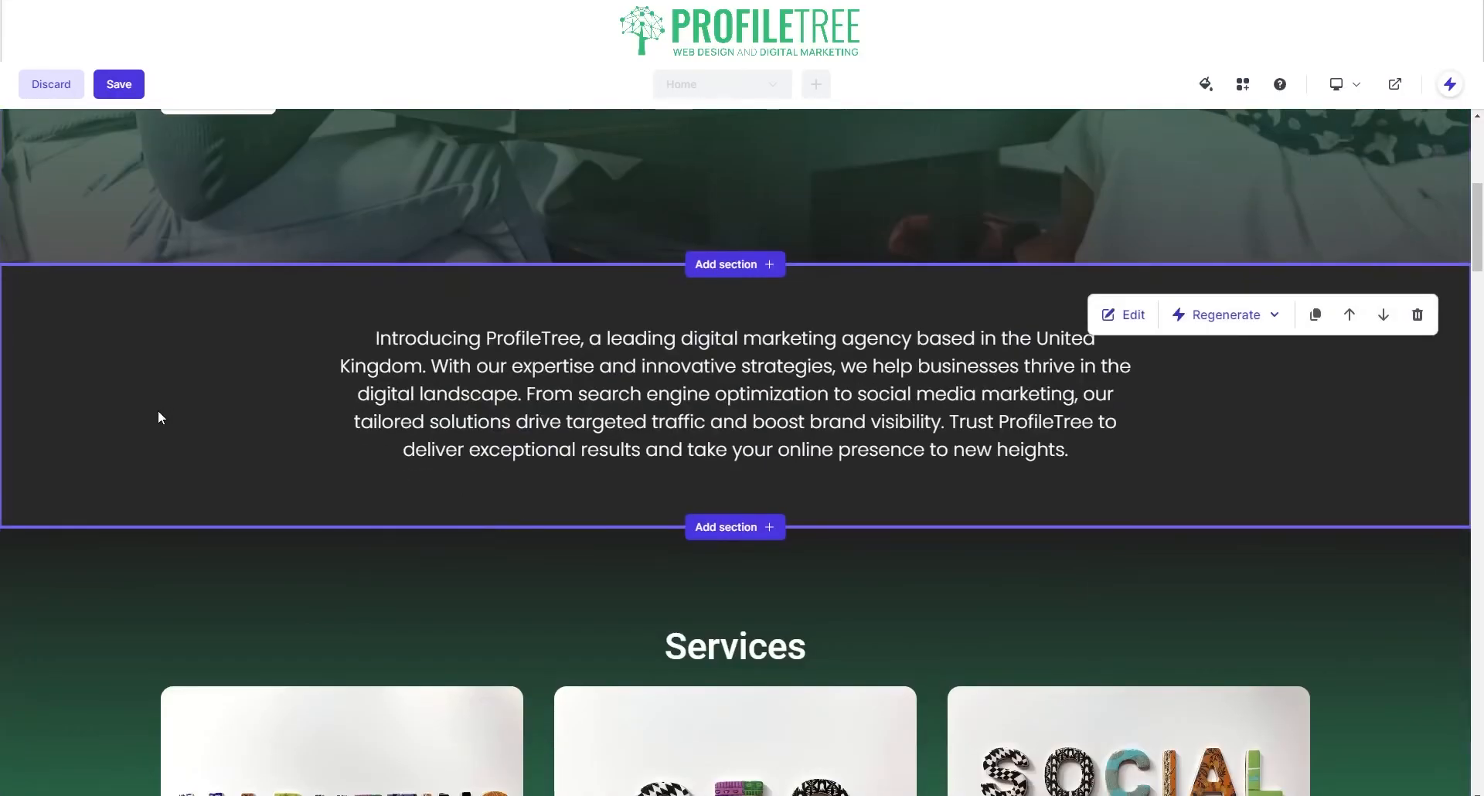
{"action": "scroll", "coordinate": [540, 368], "scroll_direction": "up", "scroll_amount": 3}
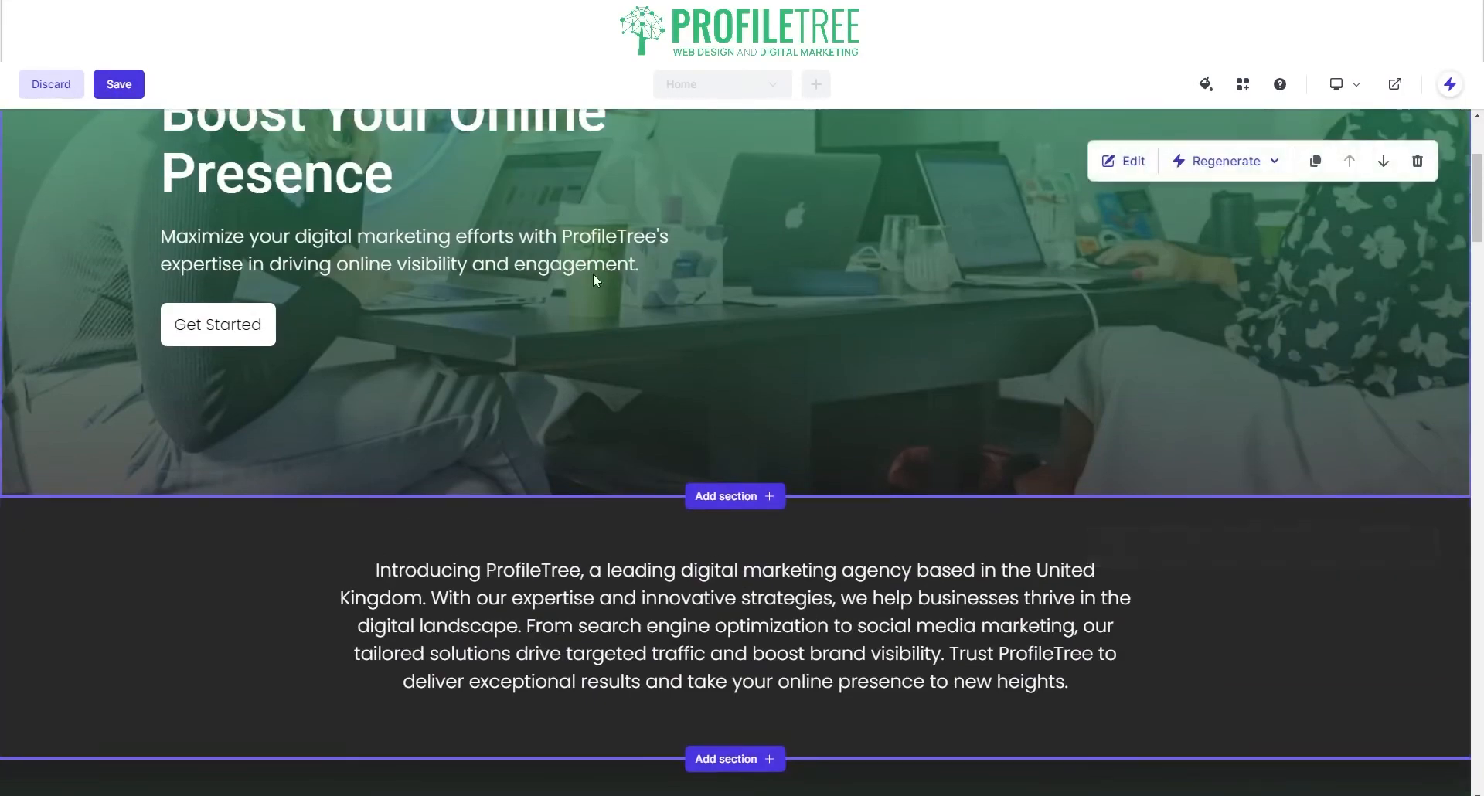
{"action": "scroll", "coordinate": [765, 258], "scroll_direction": "up", "scroll_amount": 1}
{"action": "scroll", "coordinate": [720, 286], "scroll_direction": "down", "scroll_amount": 12}
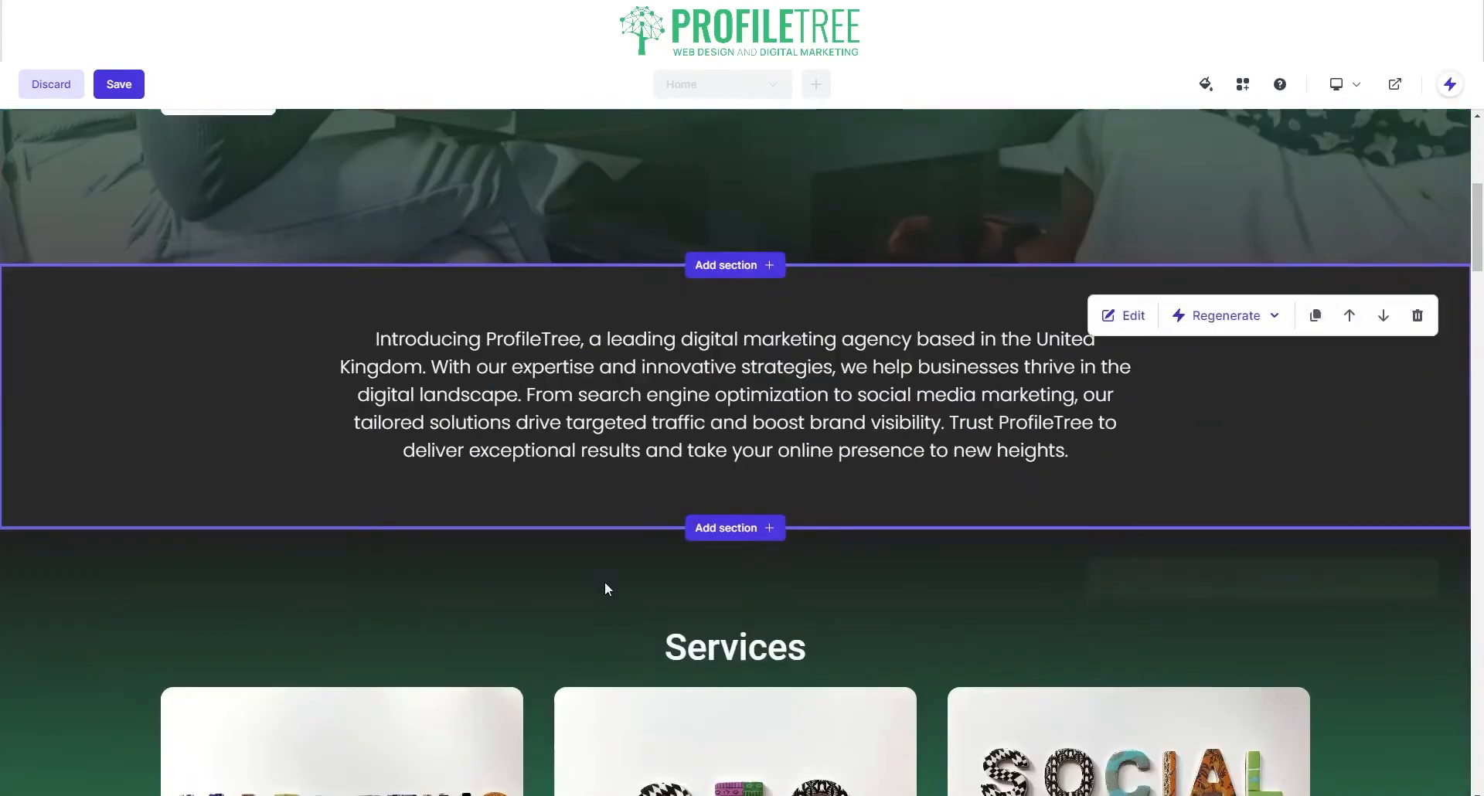
{"action": "scroll", "coordinate": [536, 623], "scroll_direction": "down", "scroll_amount": 7}
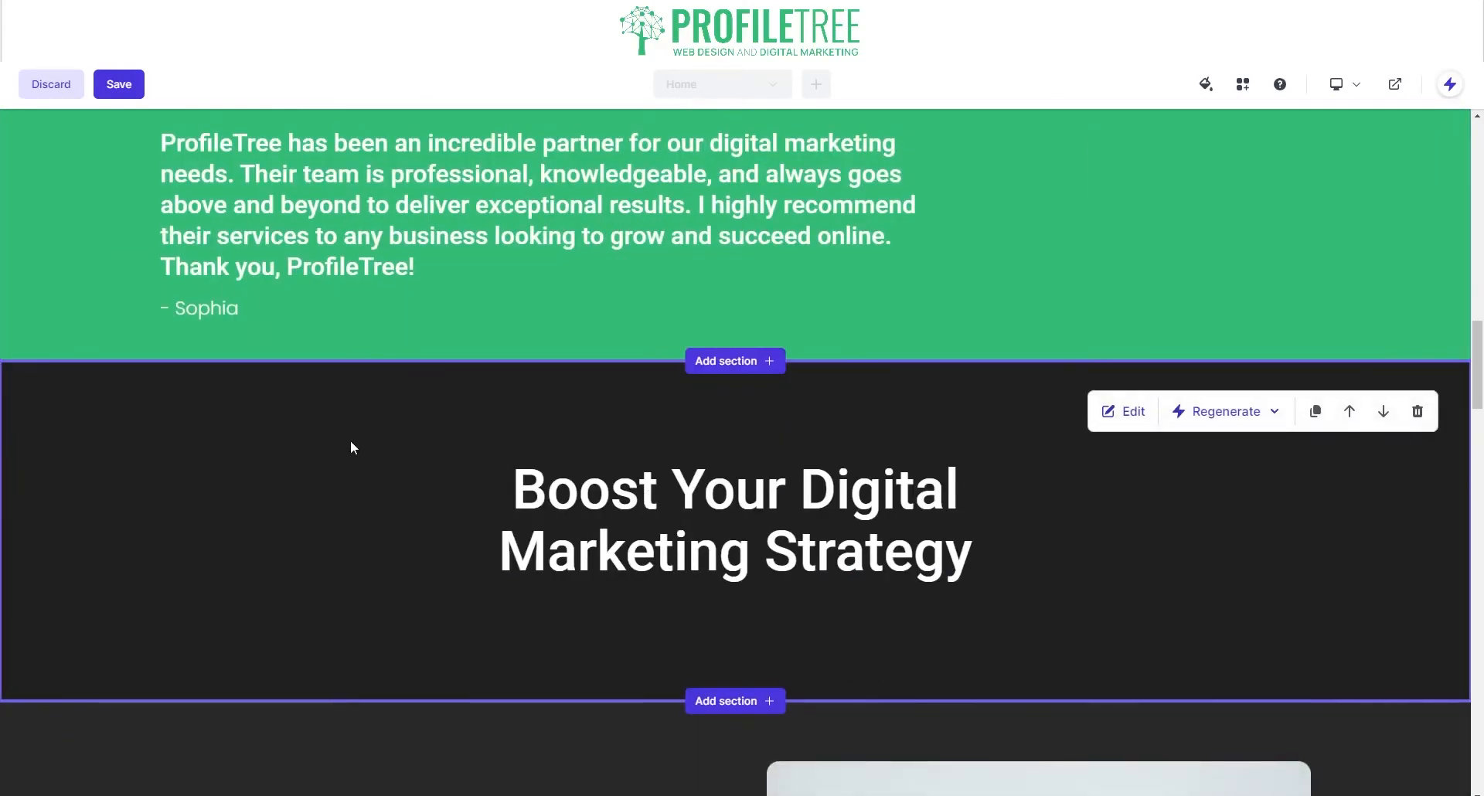
{"action": "scroll", "coordinate": [560, 409], "scroll_direction": "up", "scroll_amount": 3}
{"action": "left_click", "coordinate": [1224, 385]}
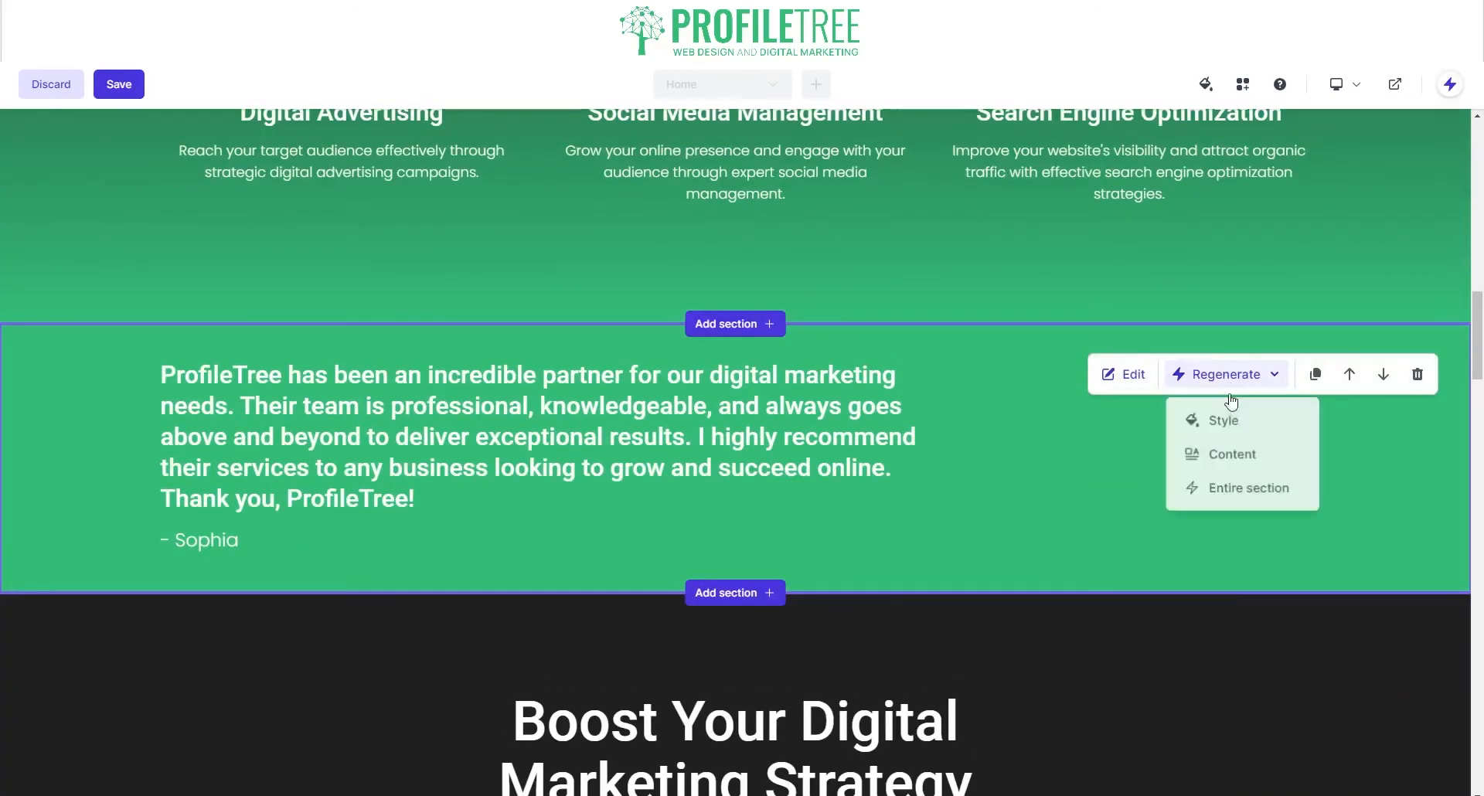
{"action": "left_click", "coordinate": [1243, 459]}
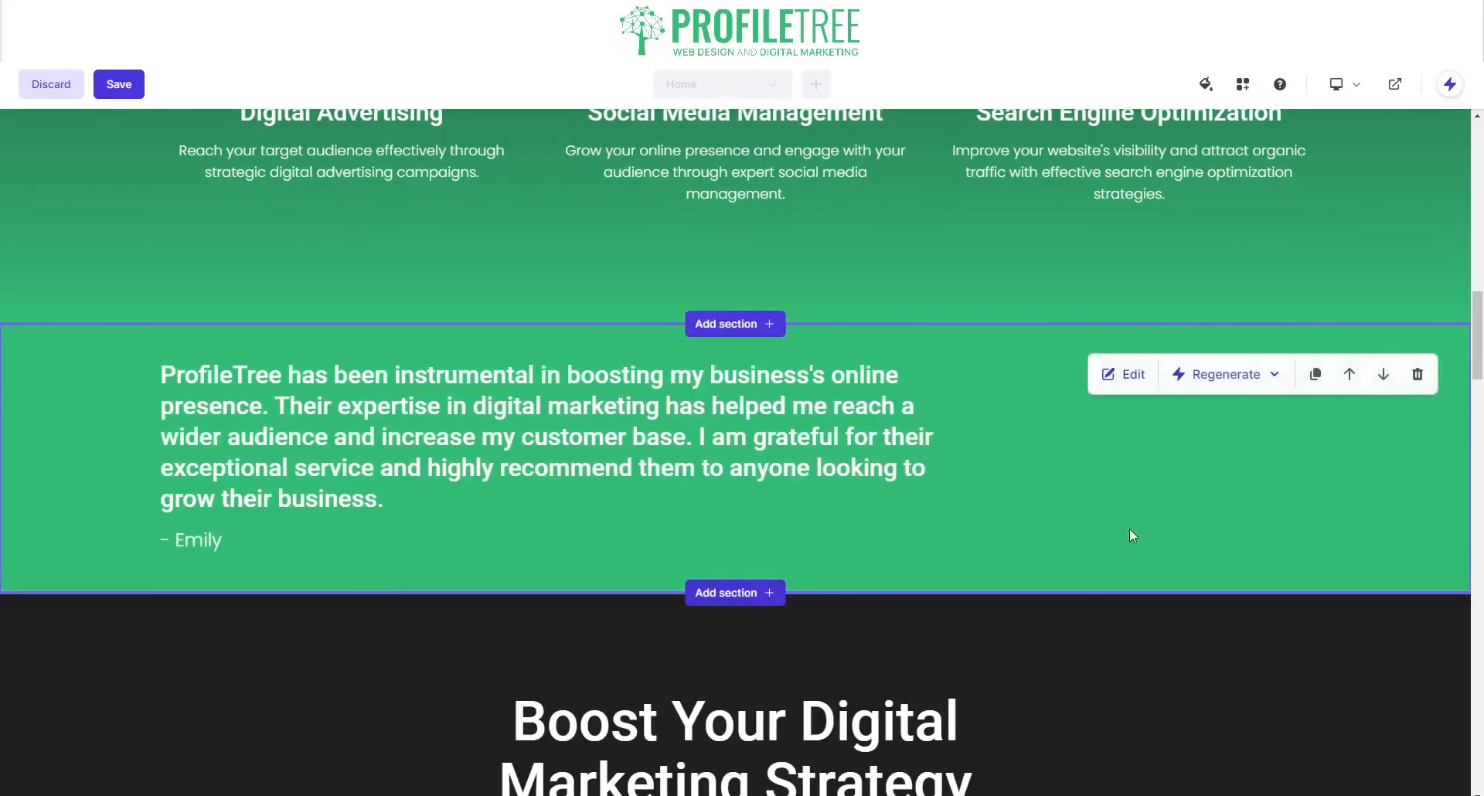
Step: Regenerate the testimonial text three more times, then regenerate the entire section
{"action": "left_click", "coordinate": [1214, 385]}
{"action": "left_click", "coordinate": [1235, 456]}
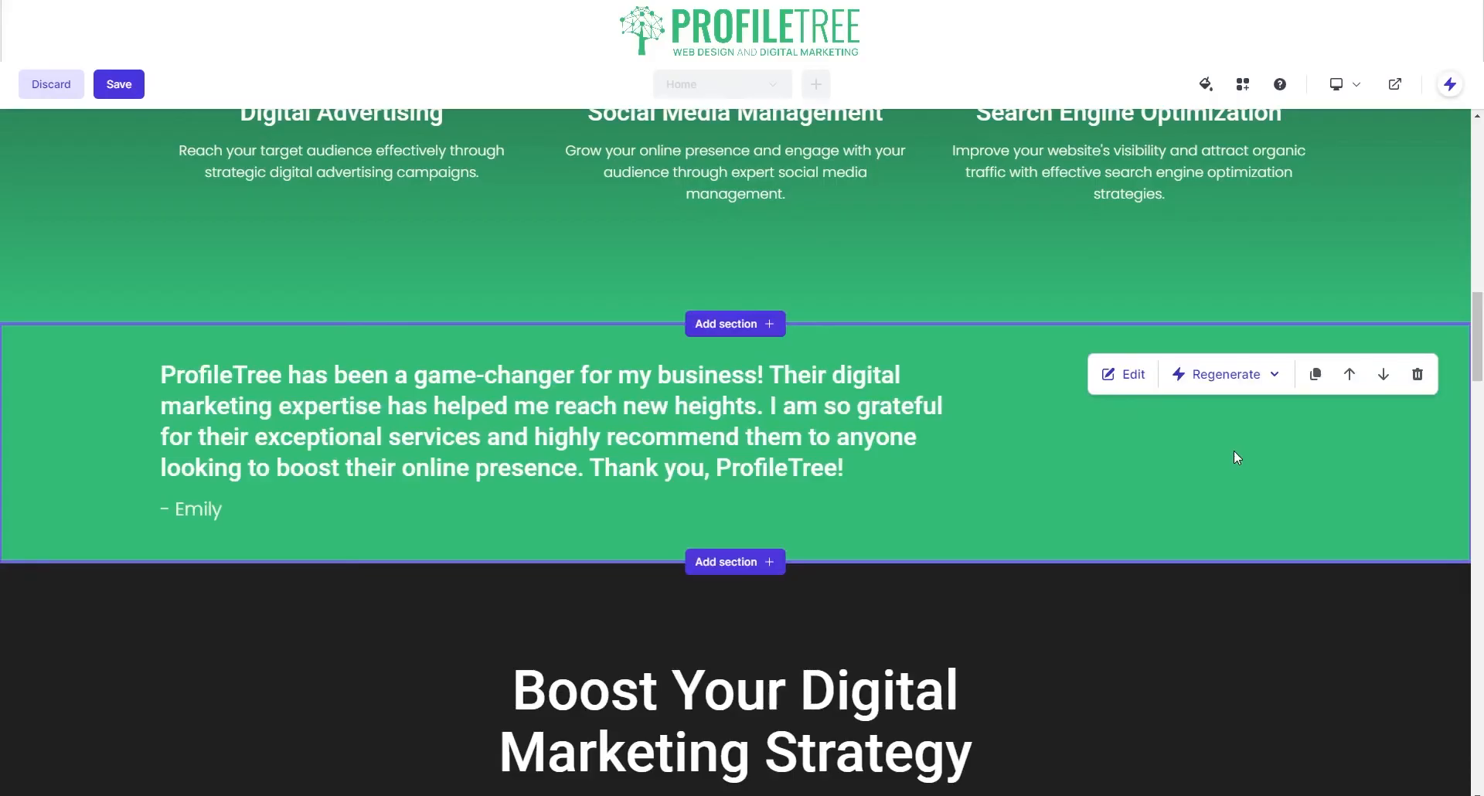
{"action": "left_click", "coordinate": [1236, 385]}
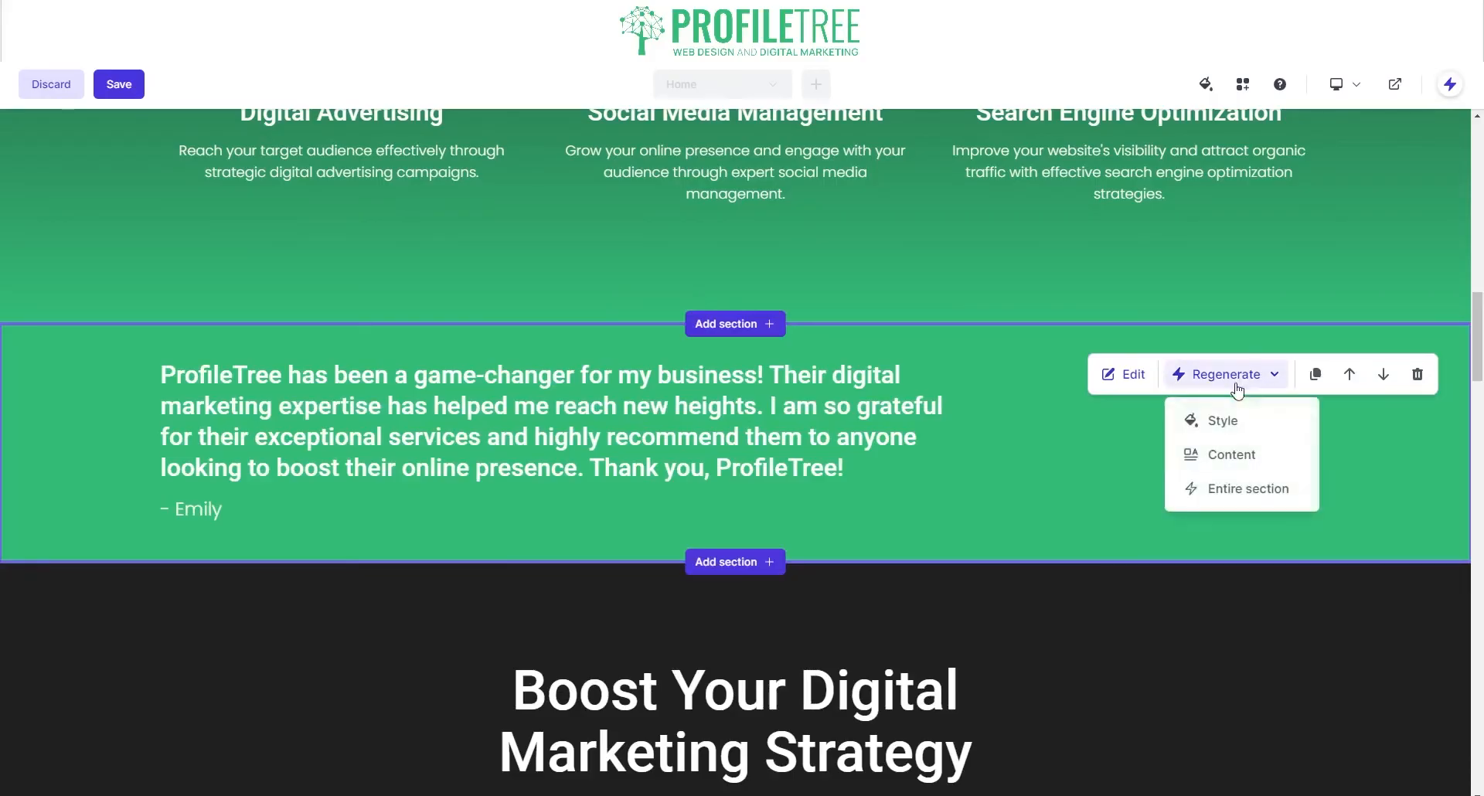
{"action": "left_click", "coordinate": [1252, 457]}
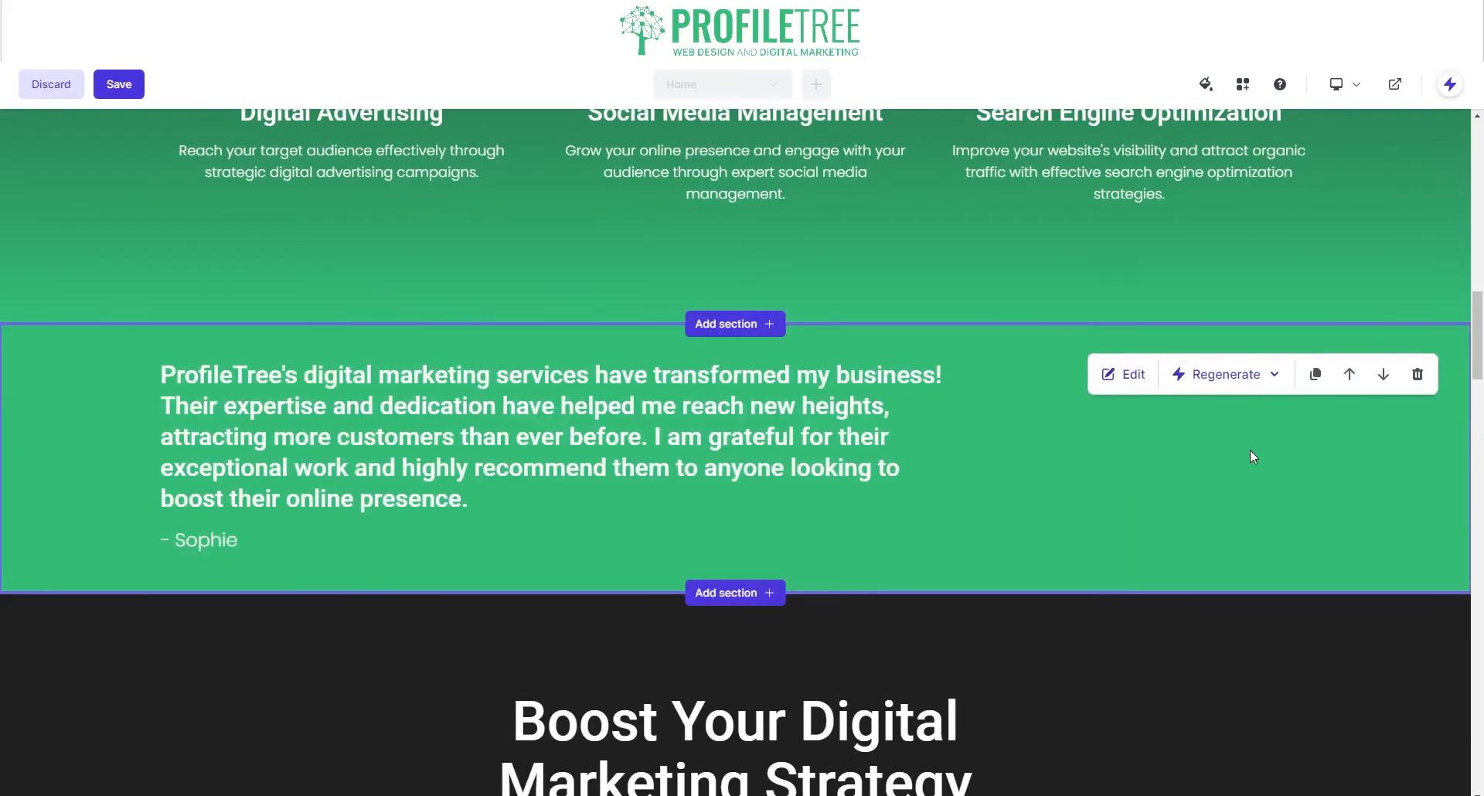
{"action": "left_click", "coordinate": [1226, 376]}
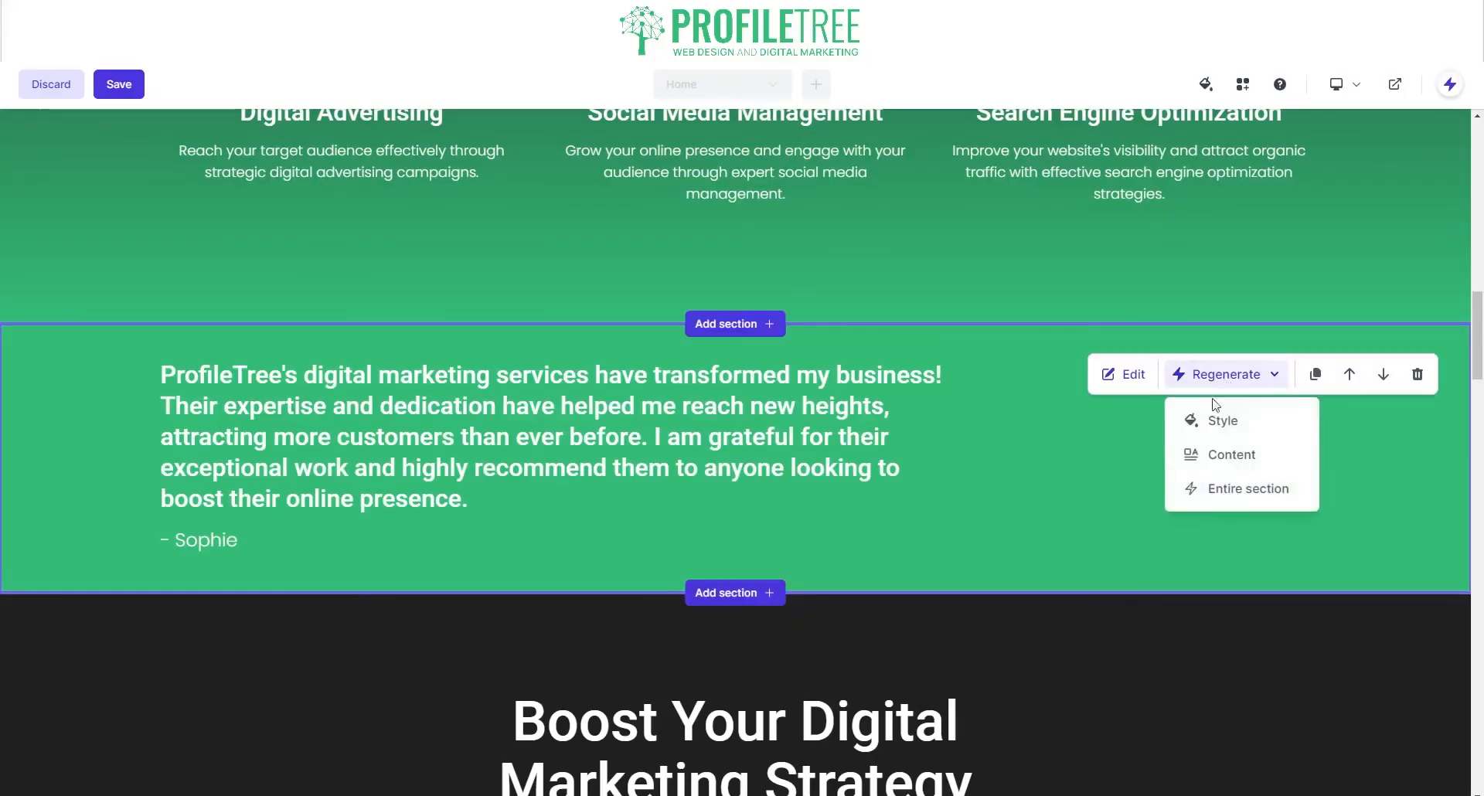
{"action": "left_click", "coordinate": [1236, 451]}
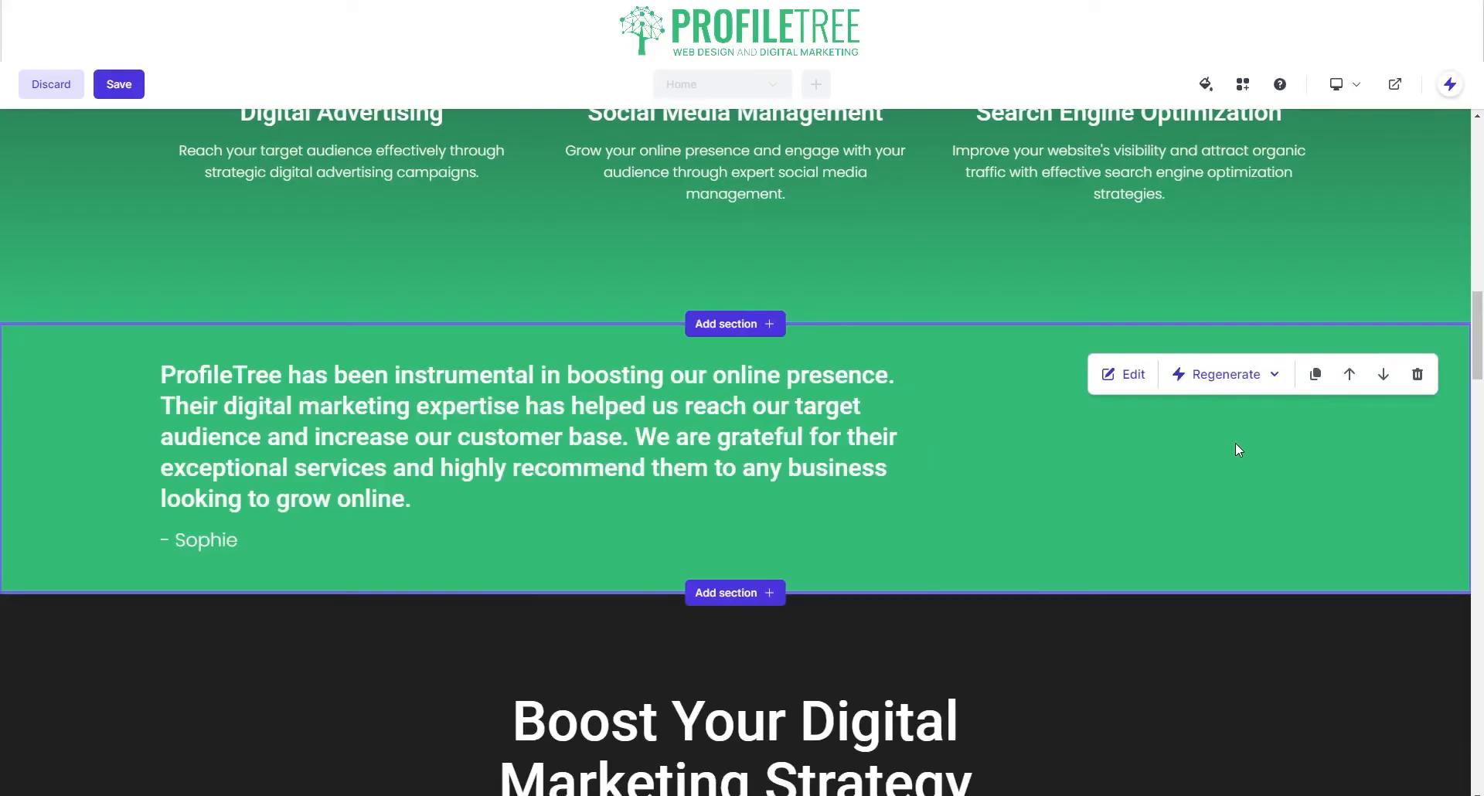
{"action": "left_click", "coordinate": [1235, 378]}
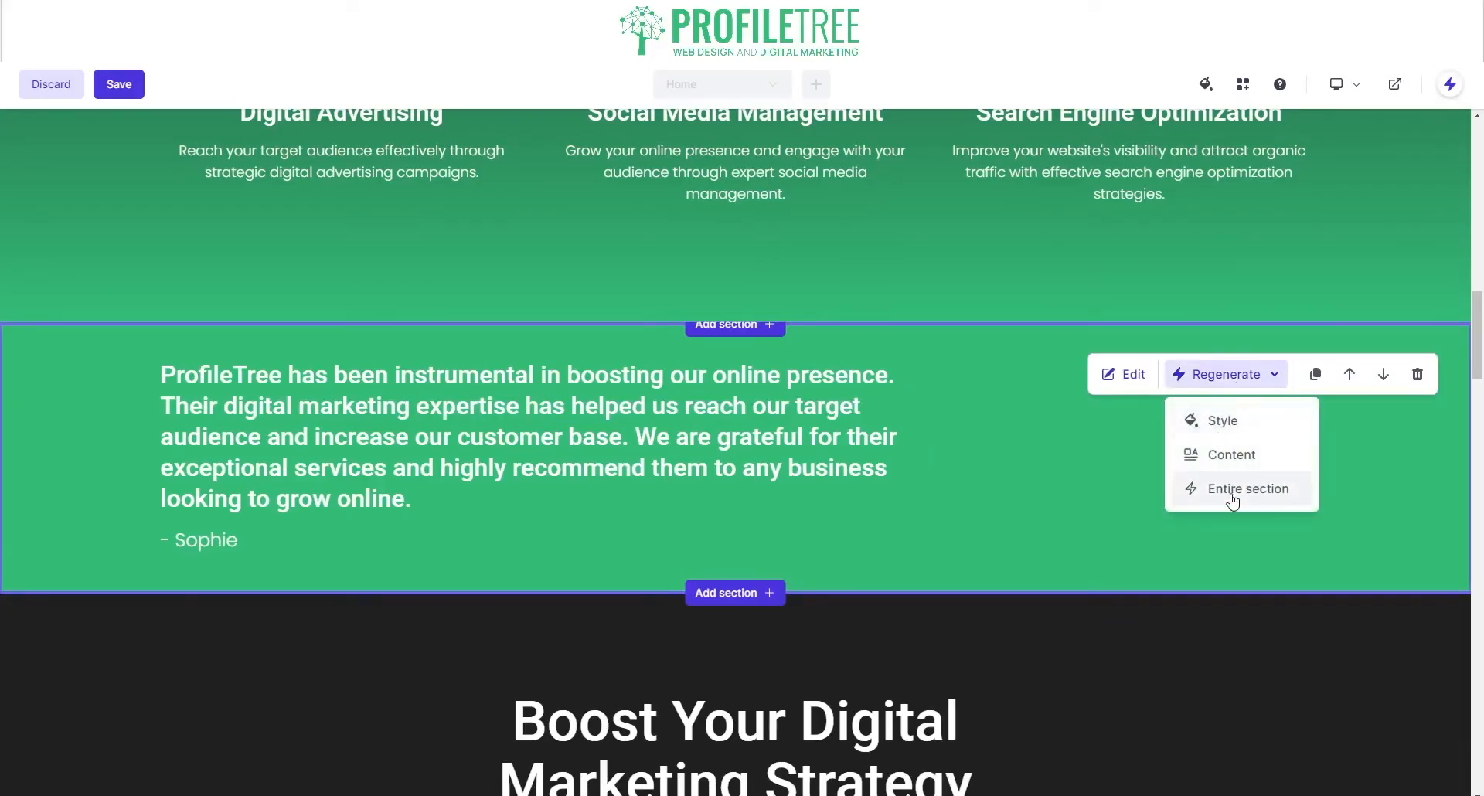
{"action": "left_click", "coordinate": [1246, 489]}
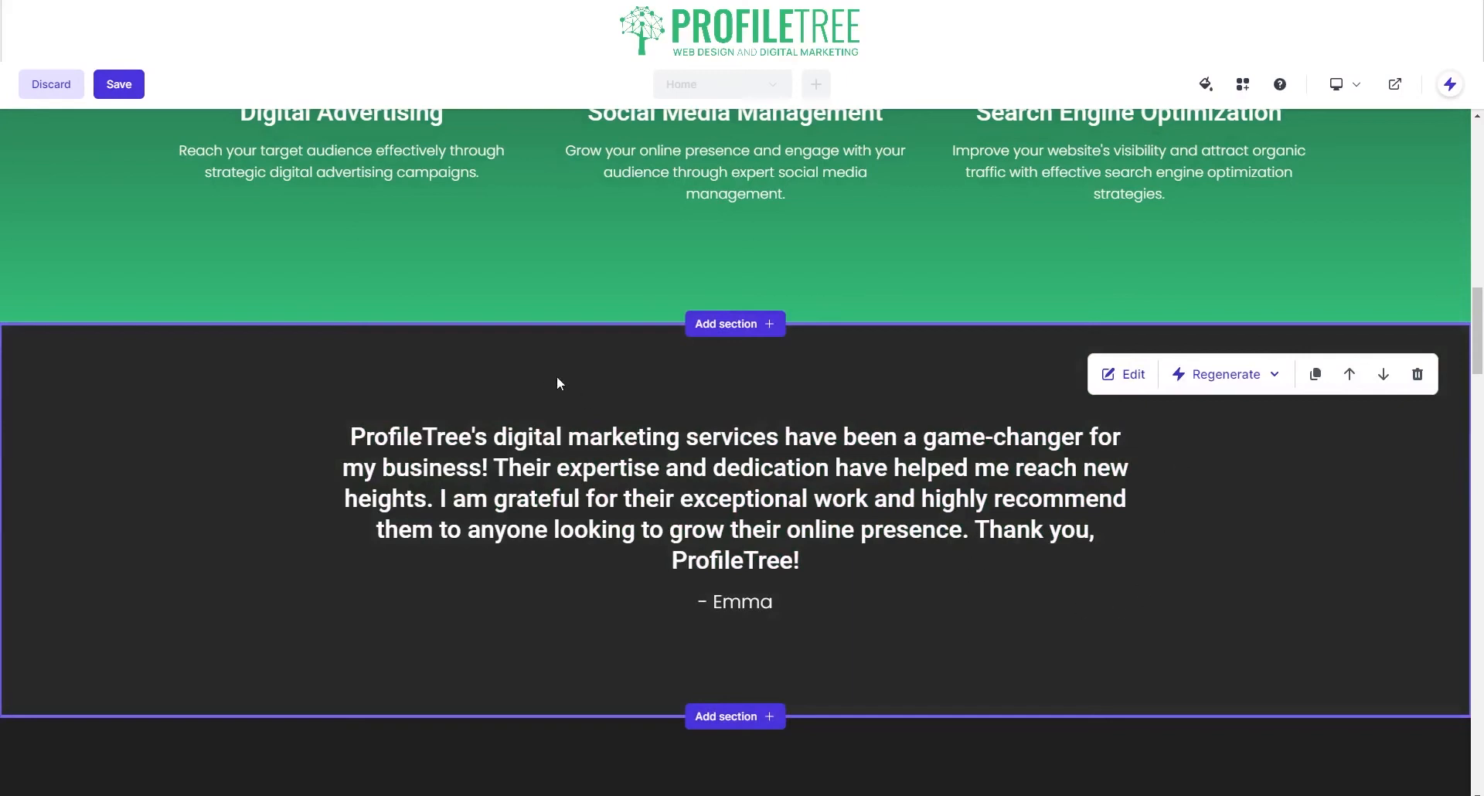
Step: Set the testimonial section's custom background colour to #33BC7A
{"action": "left_click", "coordinate": [1124, 374]}
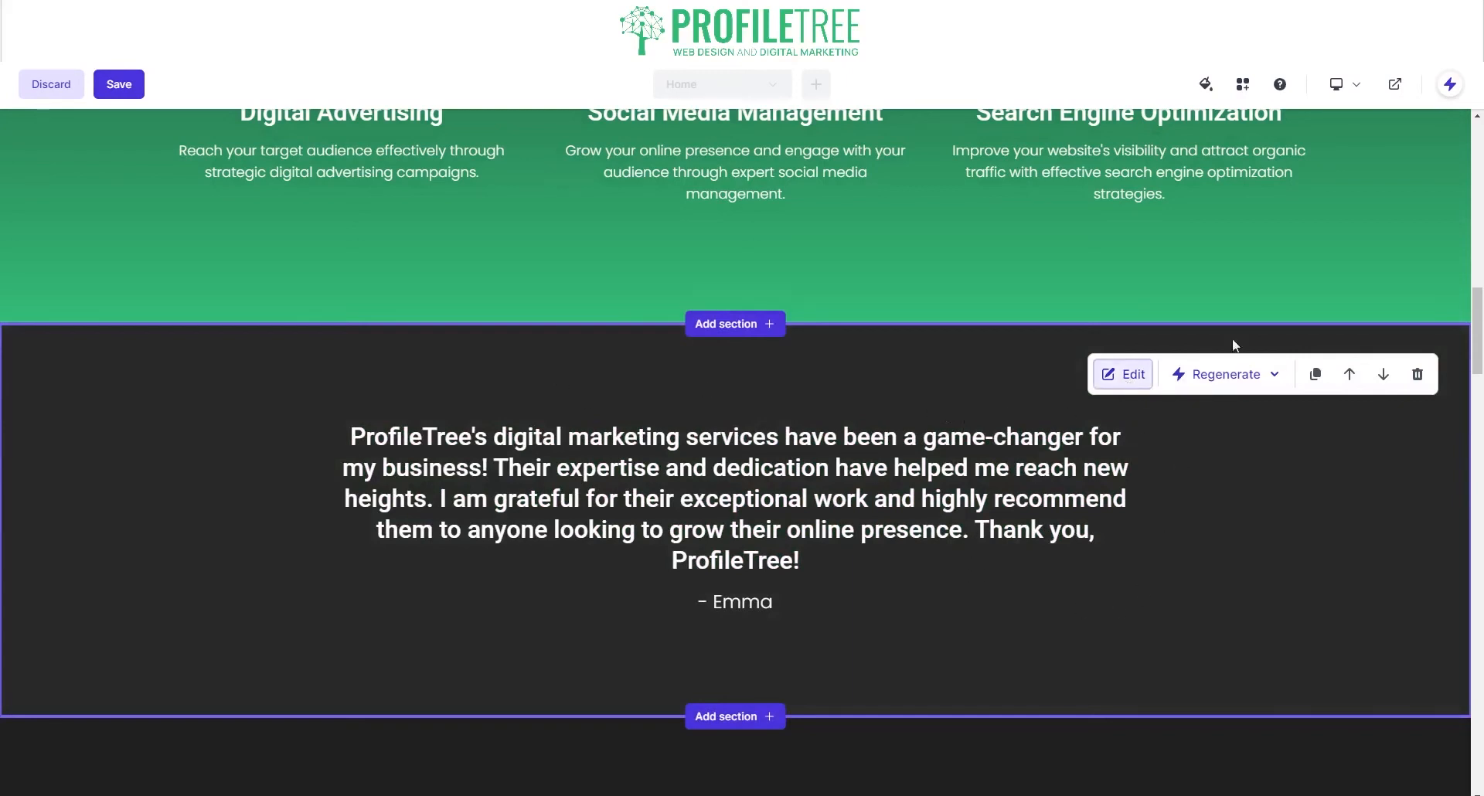
{"action": "left_click", "coordinate": [1410, 178]}
{"action": "left_click", "coordinate": [1307, 288]}
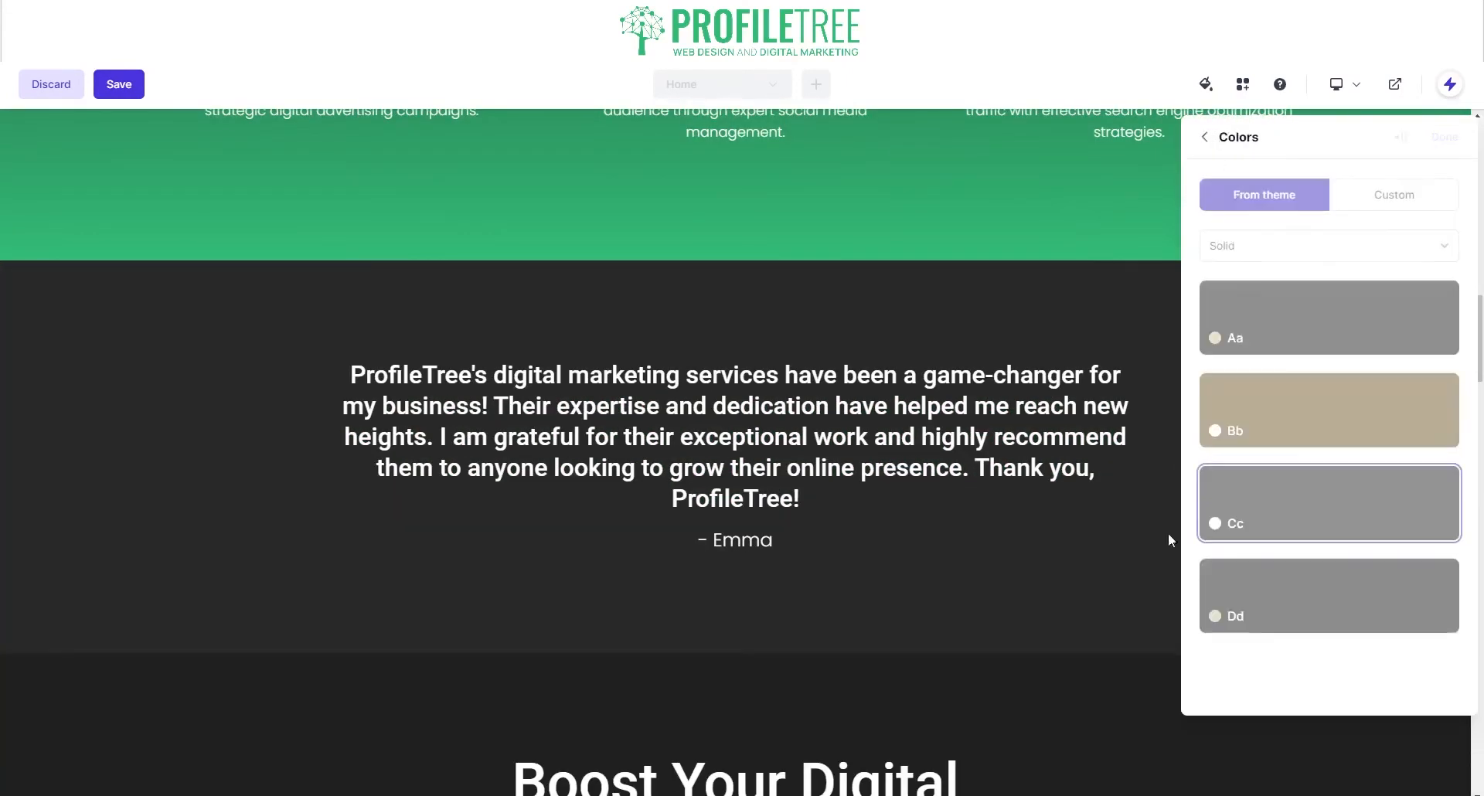
{"action": "left_click", "coordinate": [1387, 201]}
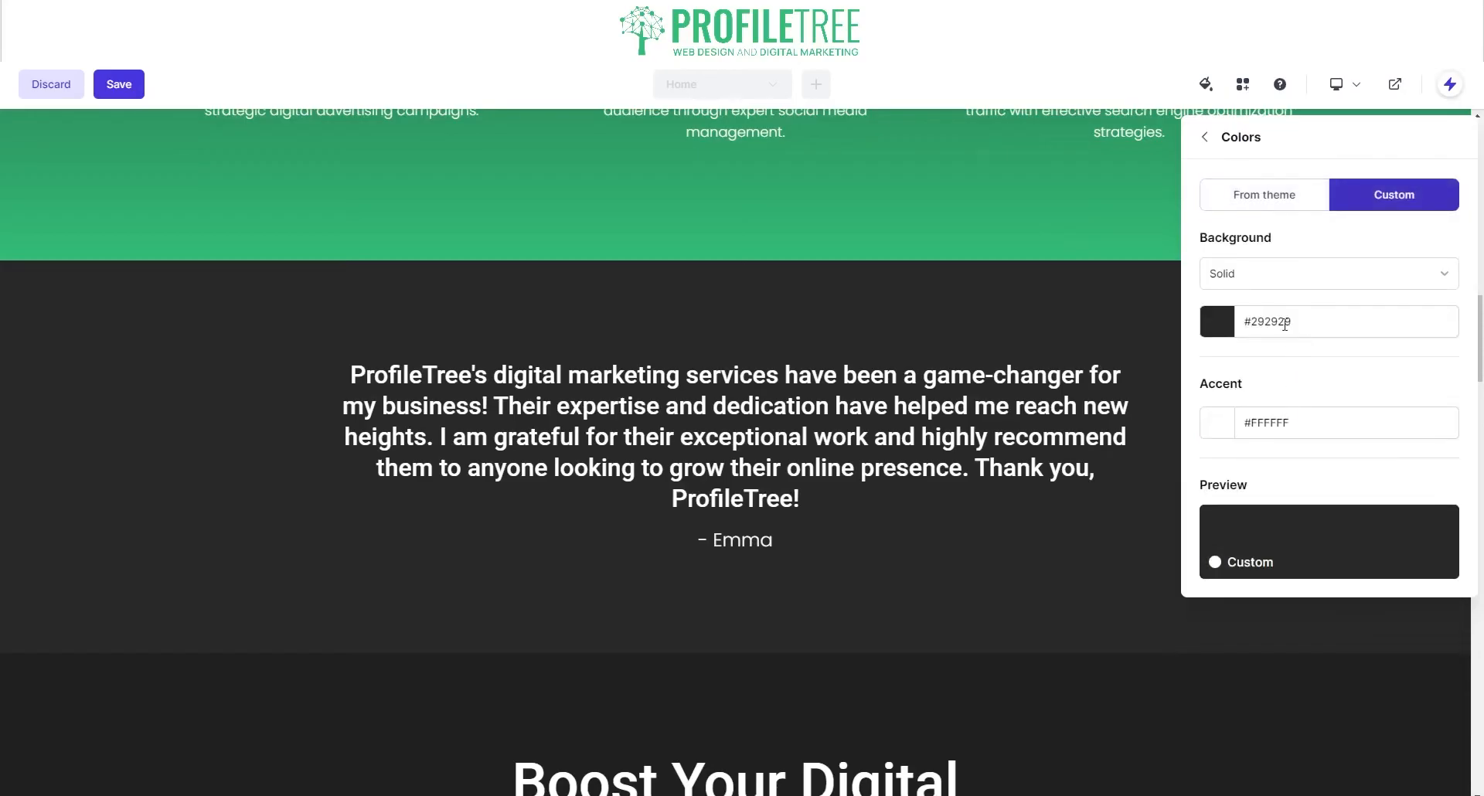
{"action": "double_click", "coordinate": [1285, 323]}
{"action": "type", "text": "33B"}
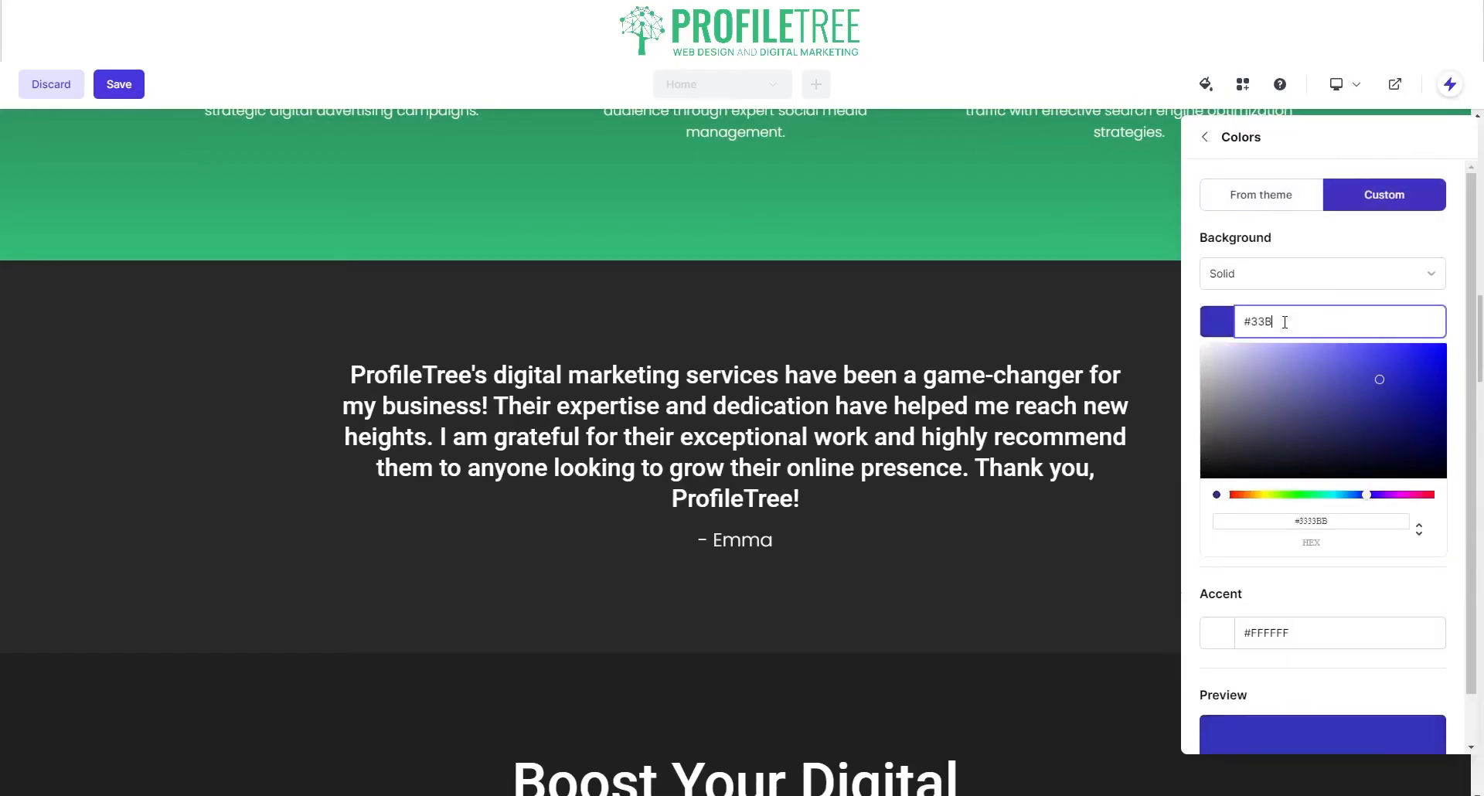
{"action": "type", "text": "C7A"}
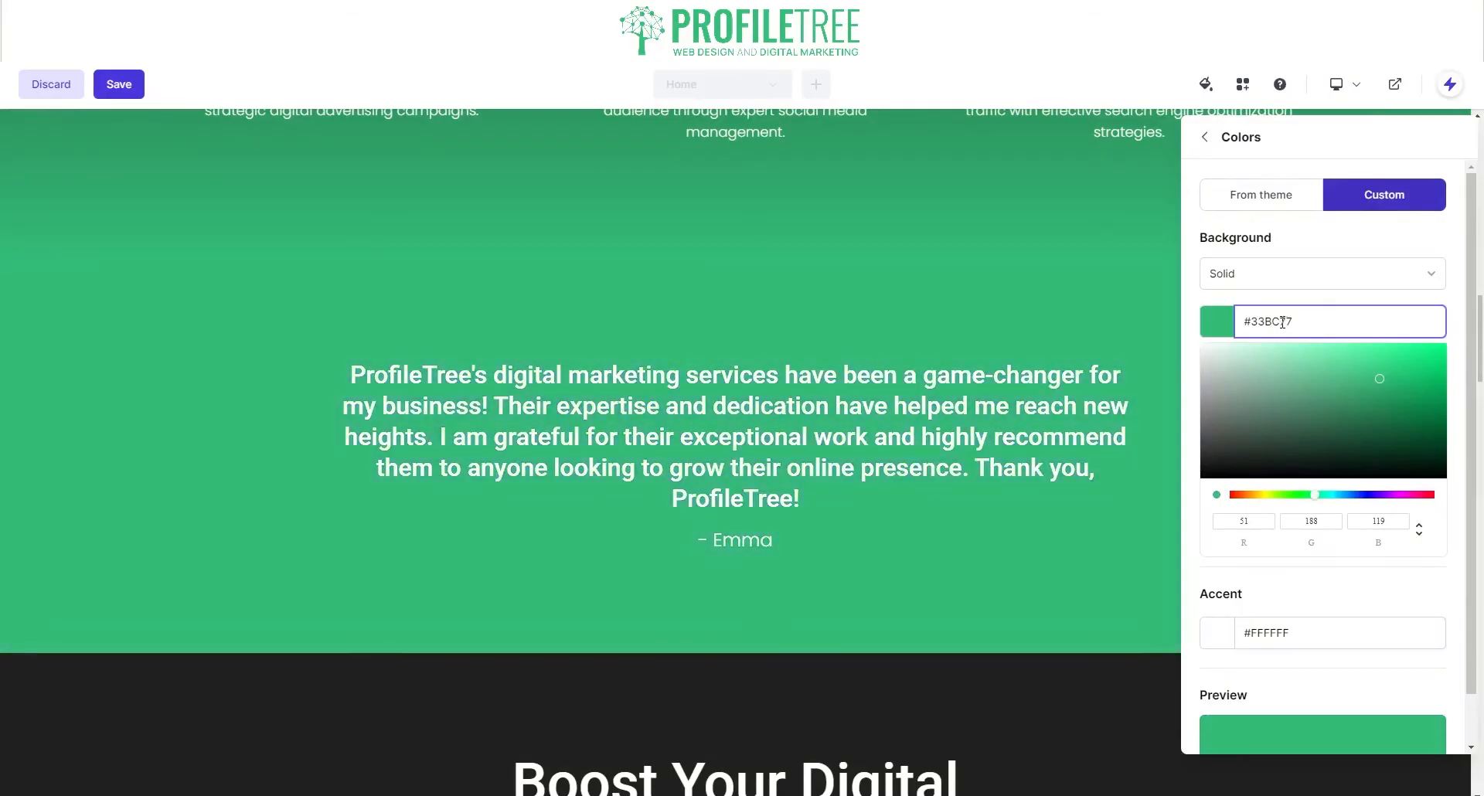
{"action": "left_click", "coordinate": [967, 286]}
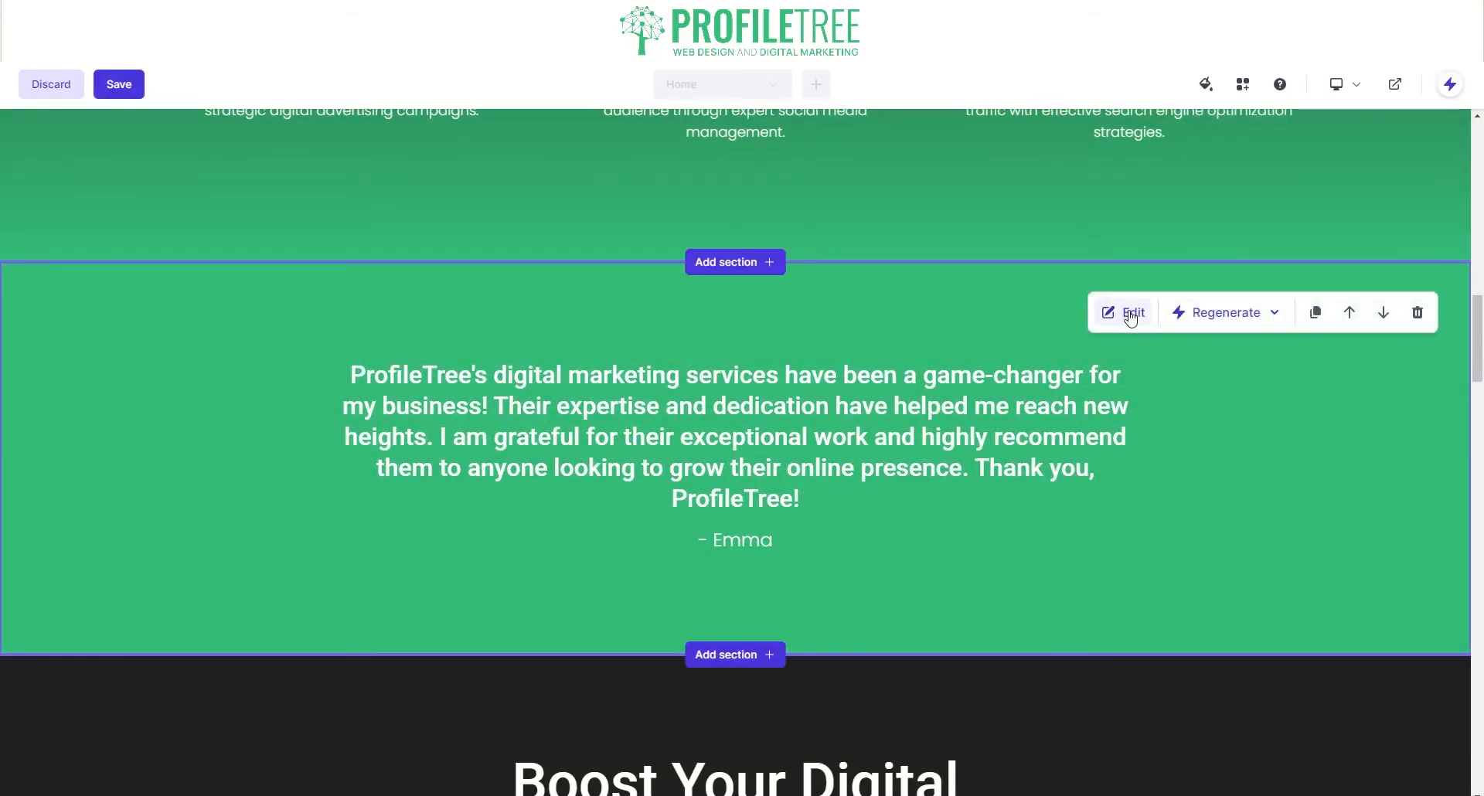
Step: Switch the section's minimum height to Screen, then back to Content
{"action": "left_click", "coordinate": [1130, 314]}
{"action": "left_click", "coordinate": [1403, 179]}
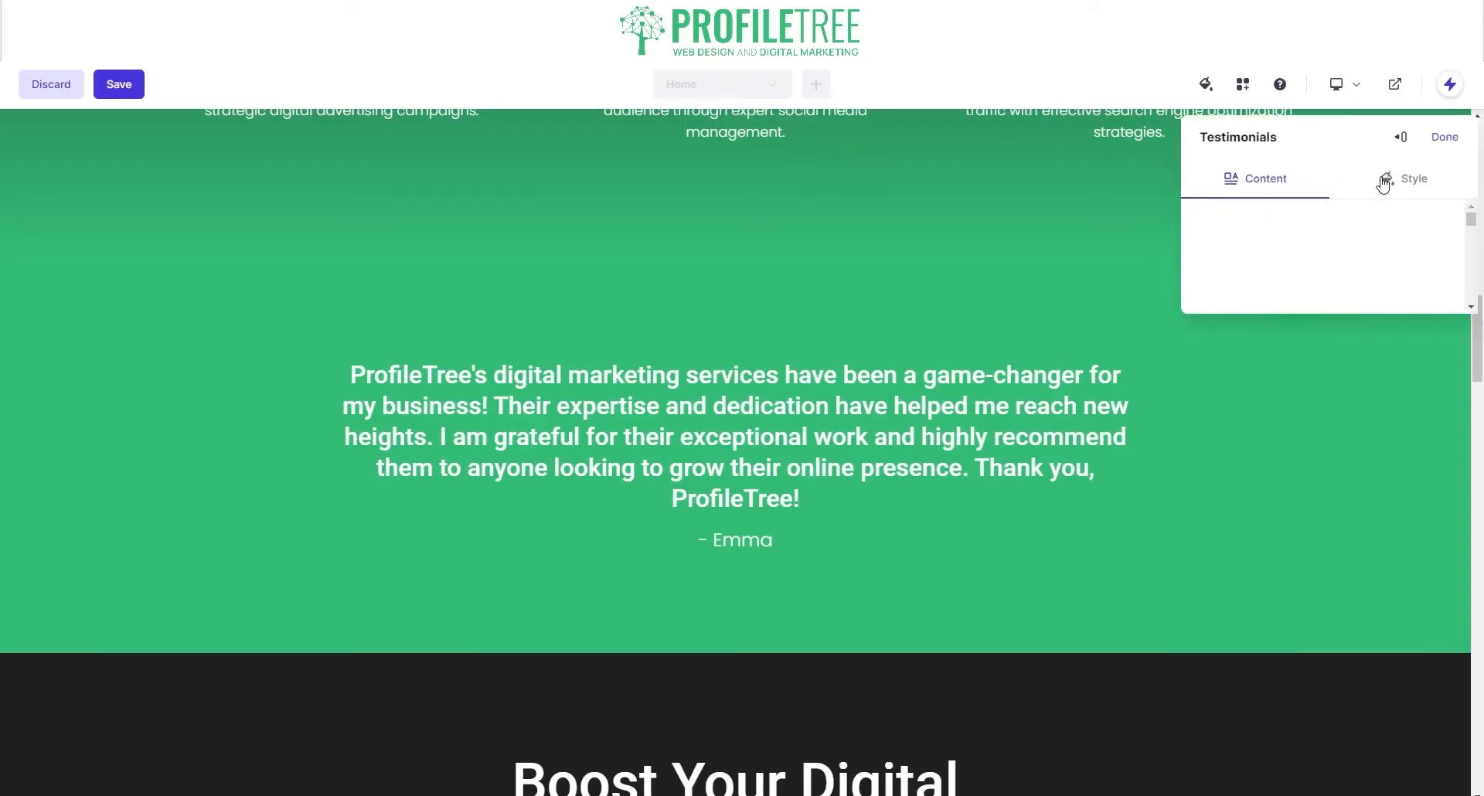
{"action": "scroll", "coordinate": [1274, 481], "scroll_direction": "down", "scroll_amount": 2}
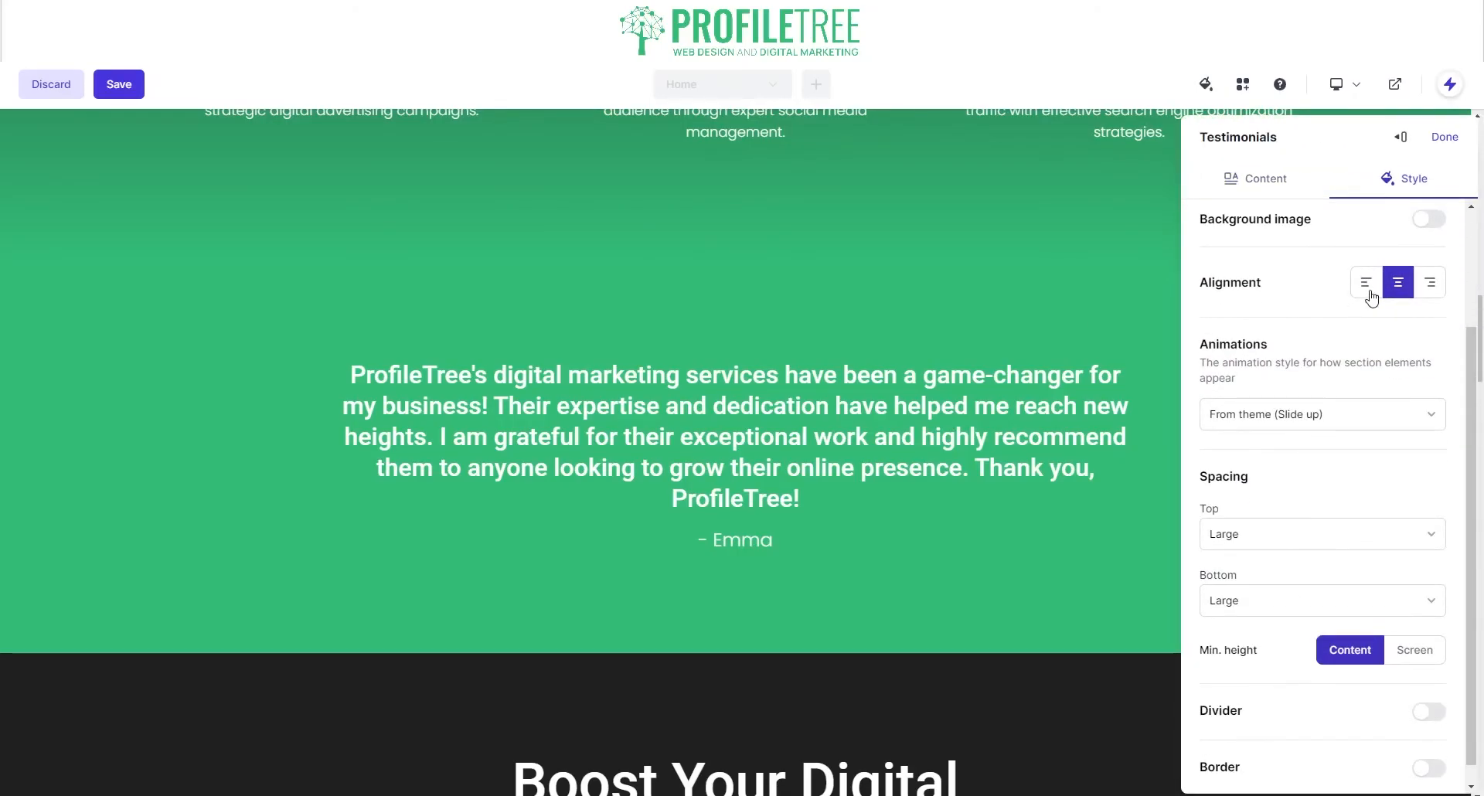
{"action": "scroll", "coordinate": [1300, 535], "scroll_direction": "down", "scroll_amount": 1}
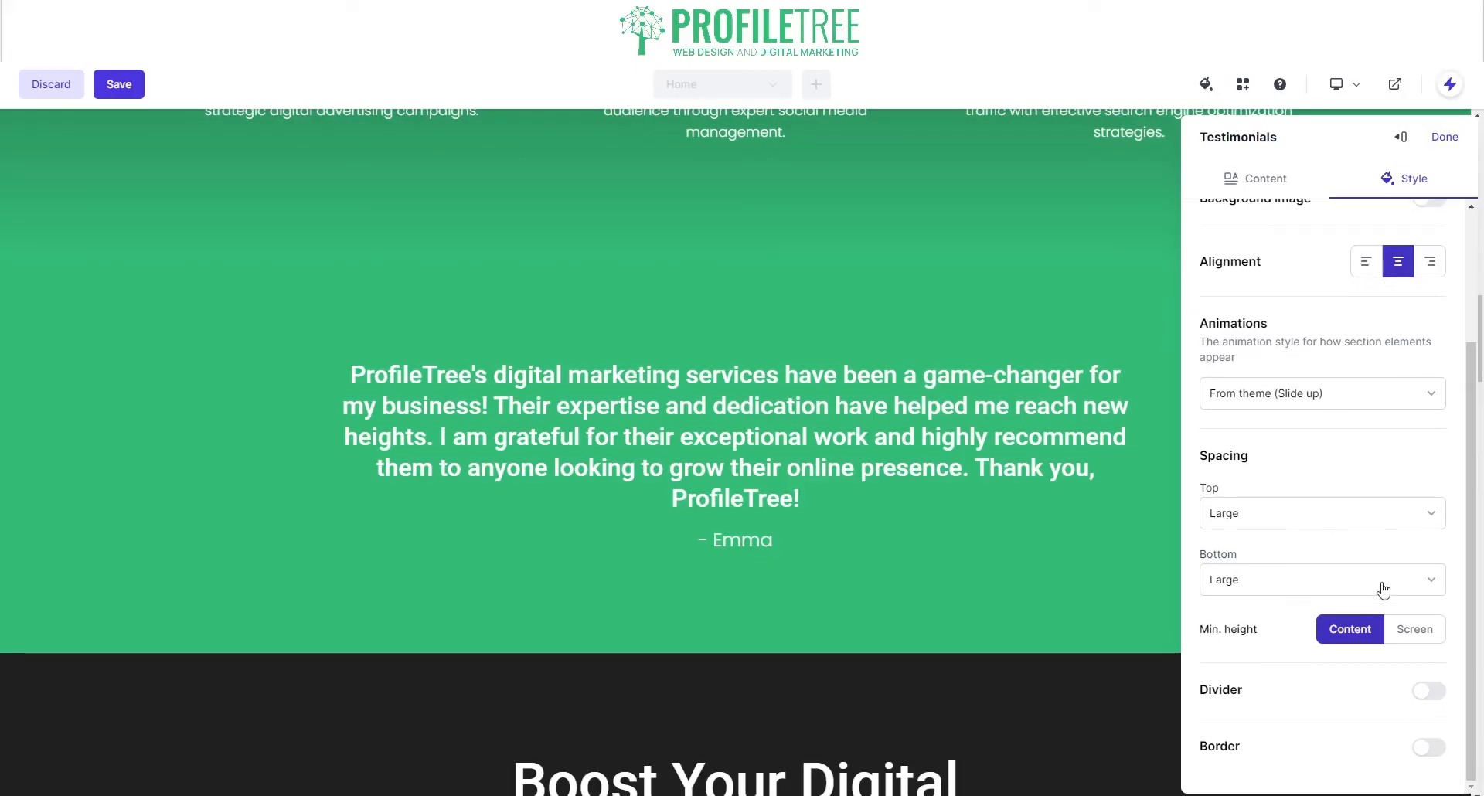
{"action": "left_click", "coordinate": [1401, 632]}
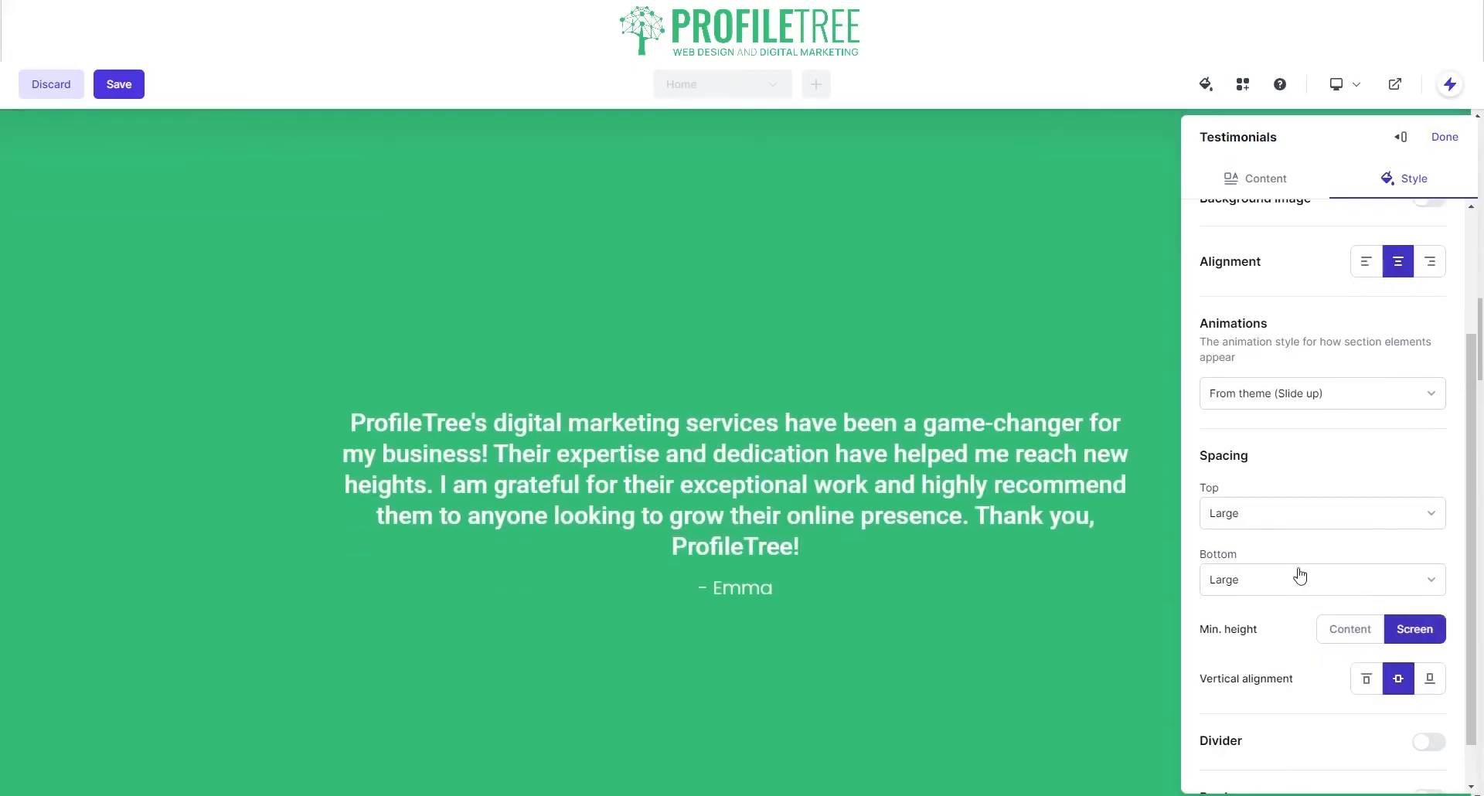
{"action": "scroll", "coordinate": [976, 416], "scroll_direction": "up", "scroll_amount": 2}
{"action": "scroll", "coordinate": [977, 412], "scroll_direction": "down", "scroll_amount": 6}
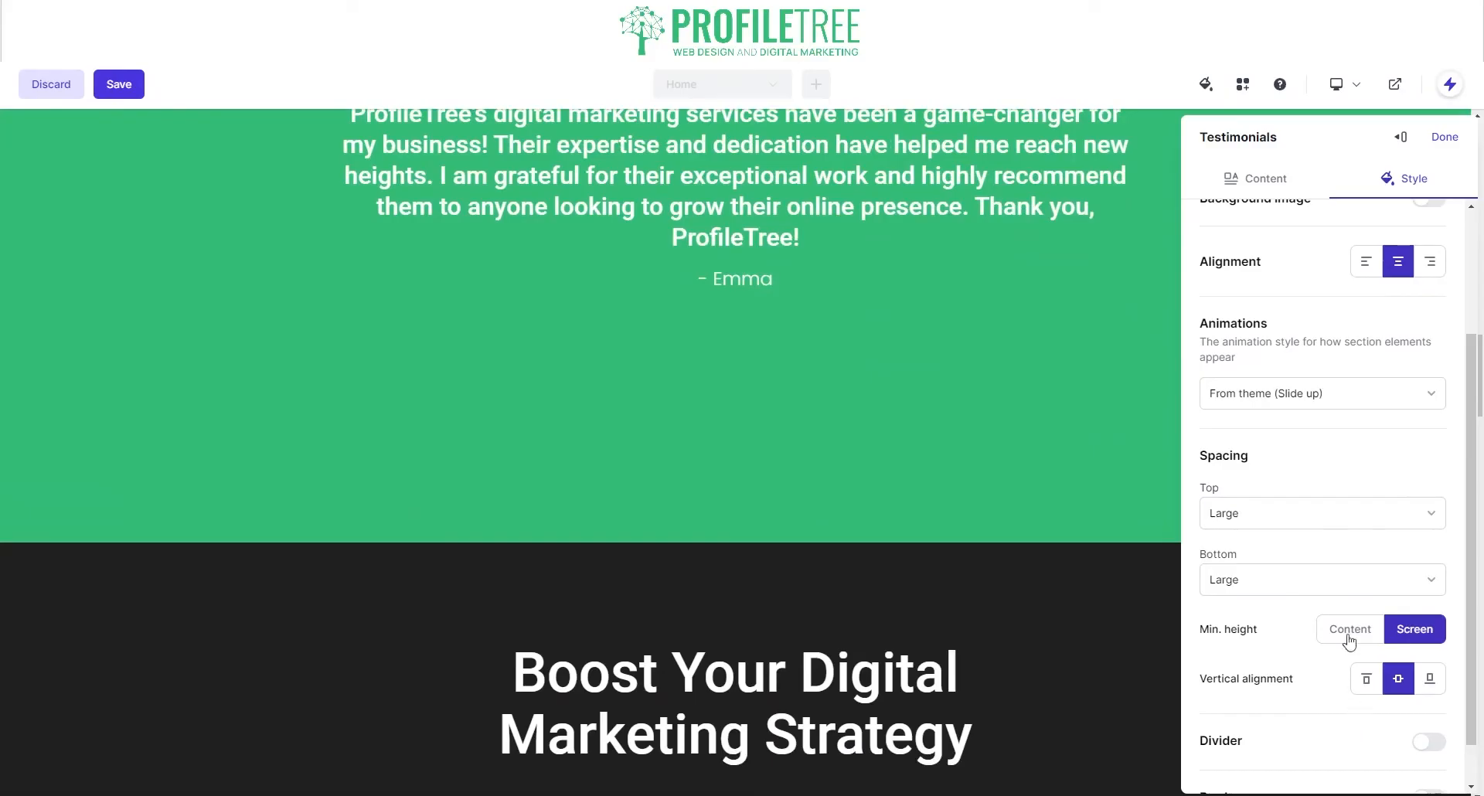
{"action": "left_click", "coordinate": [1349, 631]}
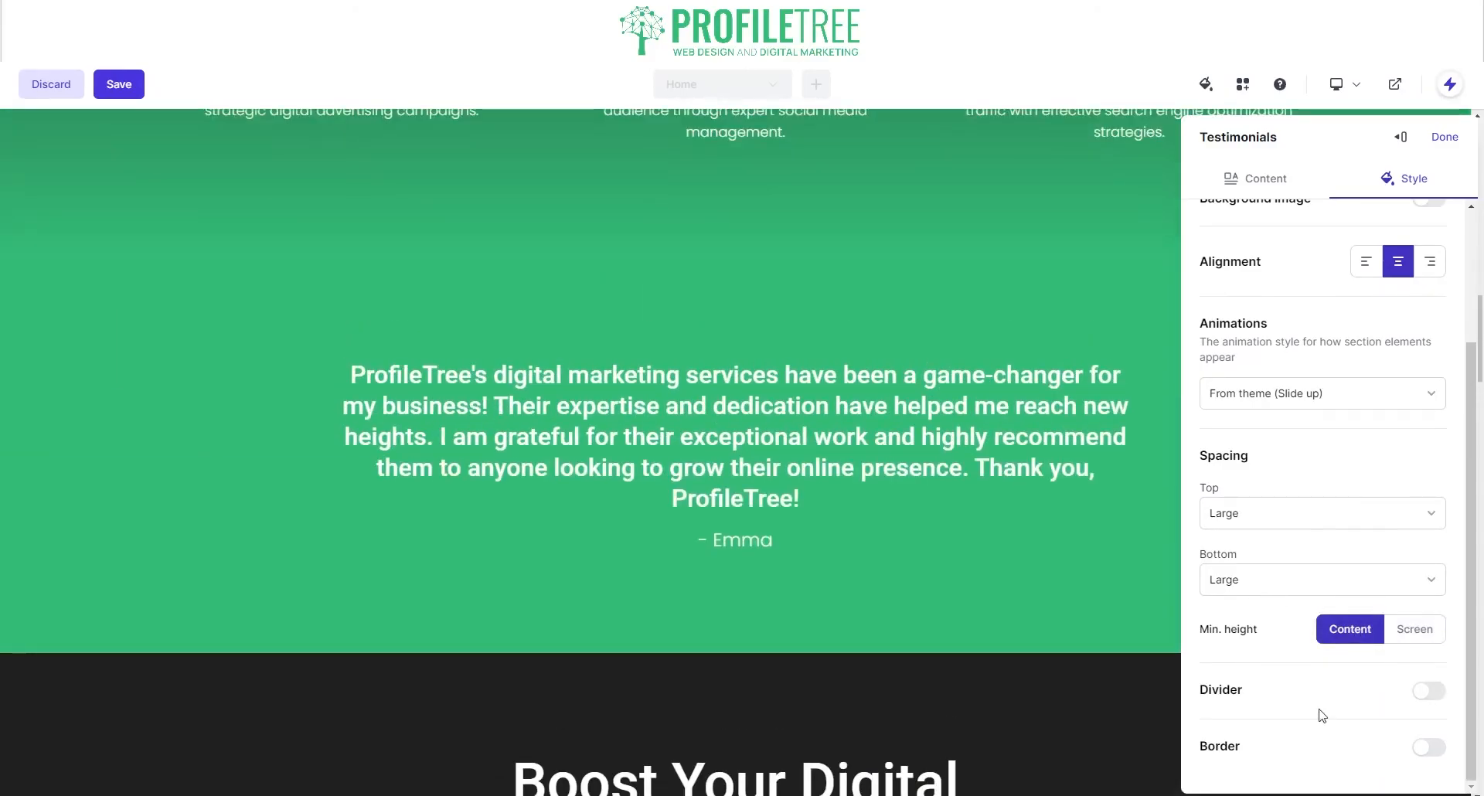
Step: Add a V-shaped valley divider along the section's bottom and close the style panel
{"action": "left_click", "coordinate": [1427, 691]}
{"action": "scroll", "coordinate": [815, 538], "scroll_direction": "down", "scroll_amount": 4}
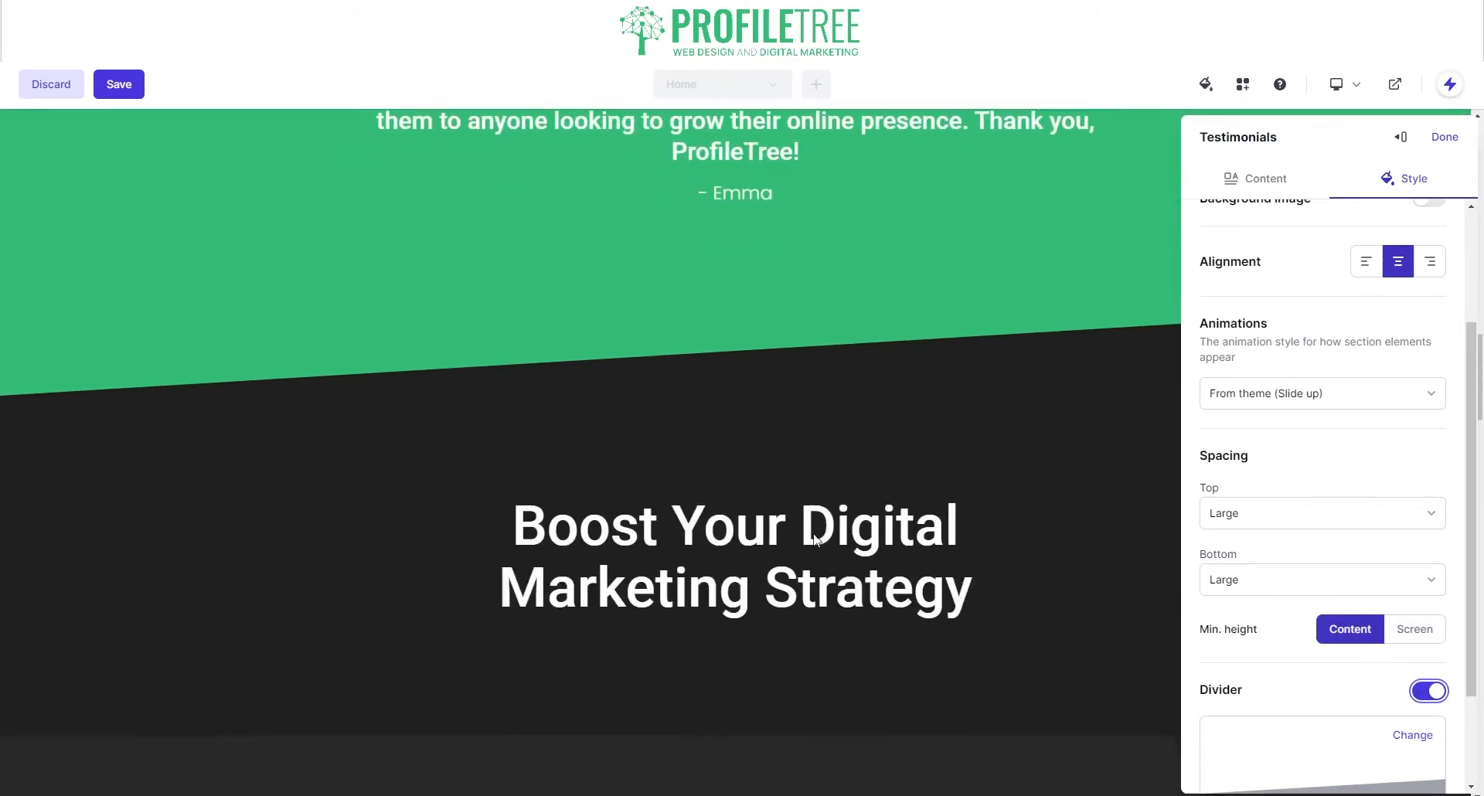
{"action": "scroll", "coordinate": [1317, 719], "scroll_direction": "down", "scroll_amount": 2}
{"action": "left_click", "coordinate": [1409, 604]}
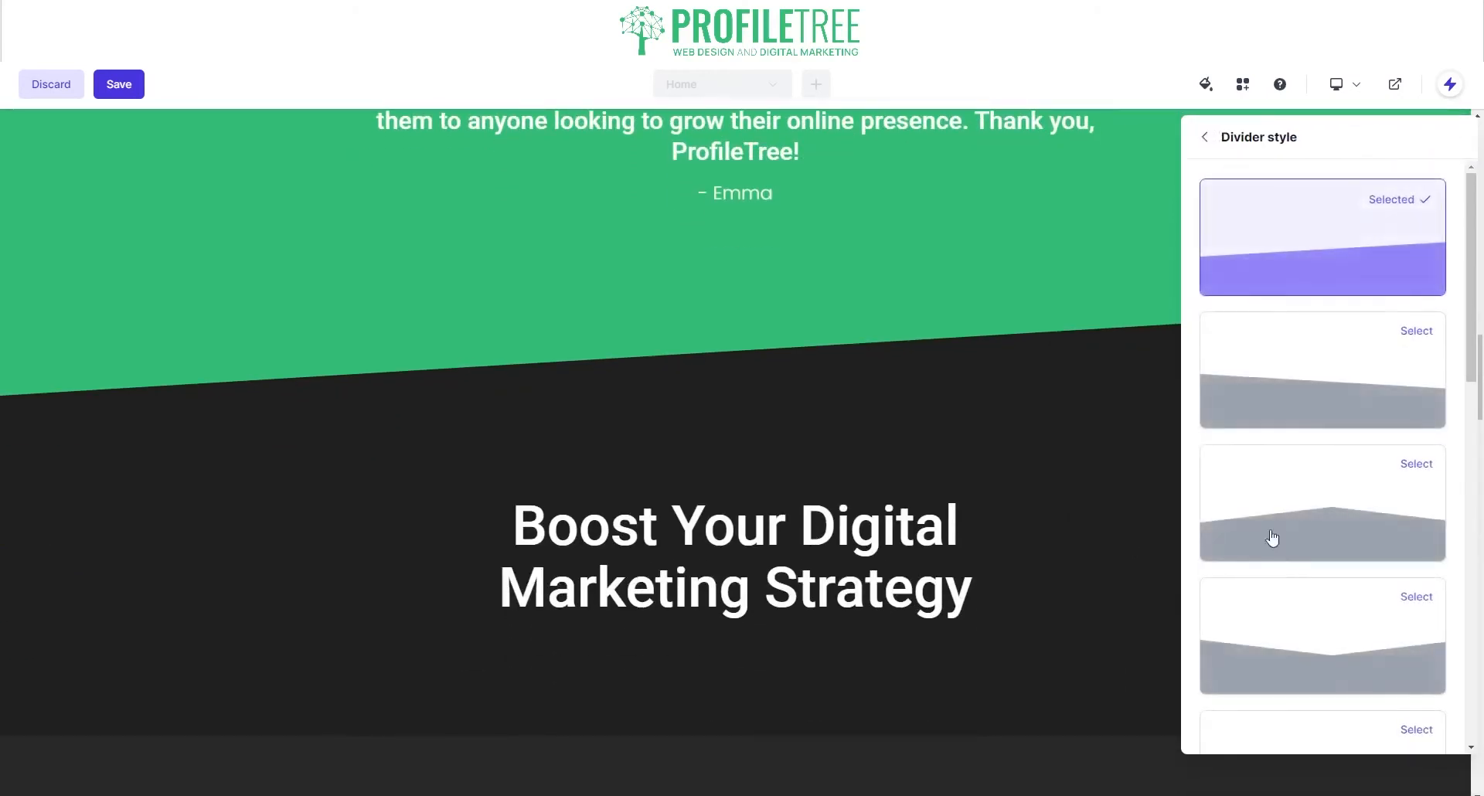
{"action": "scroll", "coordinate": [1301, 455], "scroll_direction": "down", "scroll_amount": 1}
{"action": "scroll", "coordinate": [1301, 456], "scroll_direction": "down", "scroll_amount": 2}
{"action": "left_click", "coordinate": [1249, 431]}
{"action": "scroll", "coordinate": [882, 391], "scroll_direction": "up", "scroll_amount": 4}
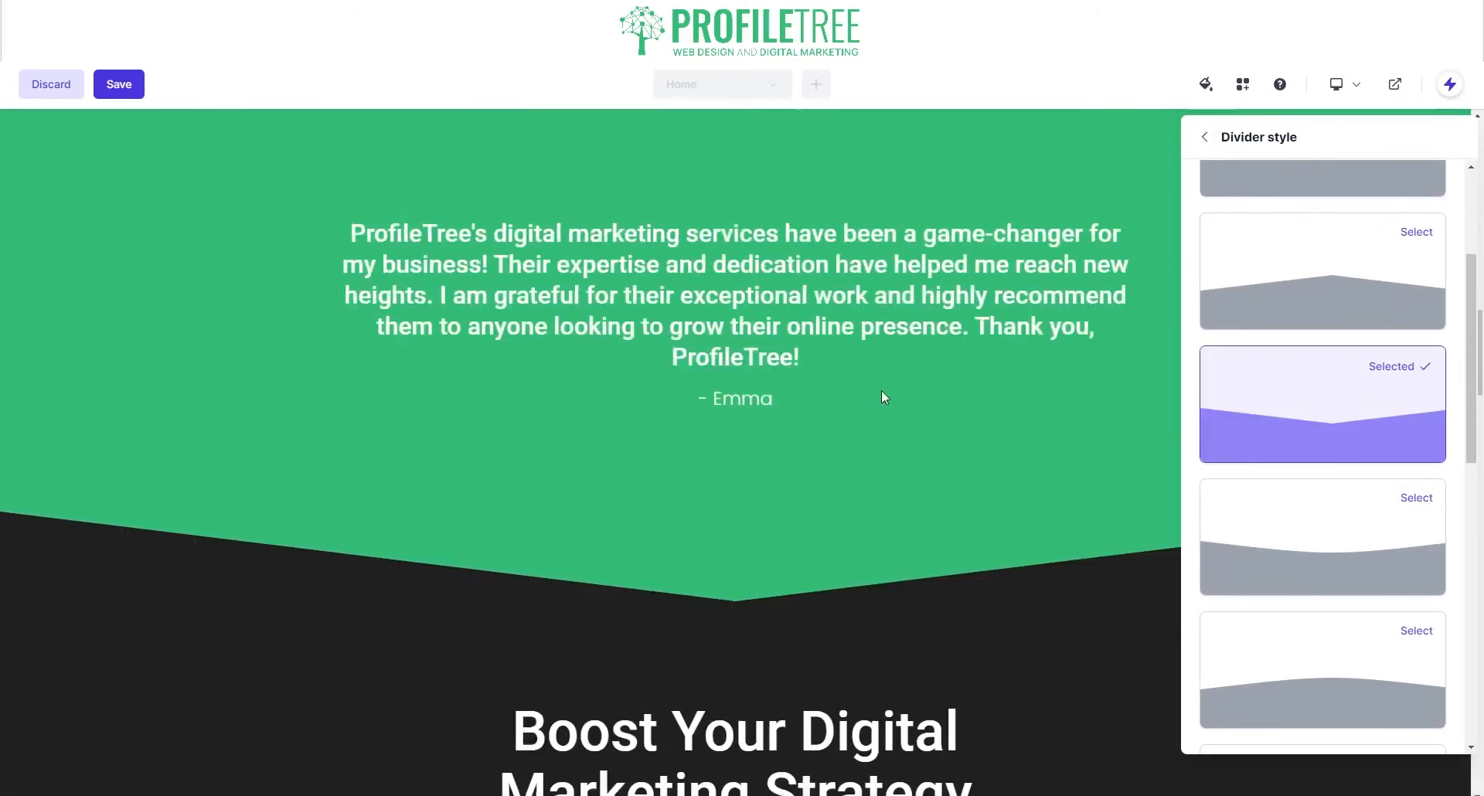
{"action": "scroll", "coordinate": [873, 383], "scroll_direction": "down", "scroll_amount": 5}
{"action": "scroll", "coordinate": [1102, 249], "scroll_direction": "up", "scroll_amount": 1}
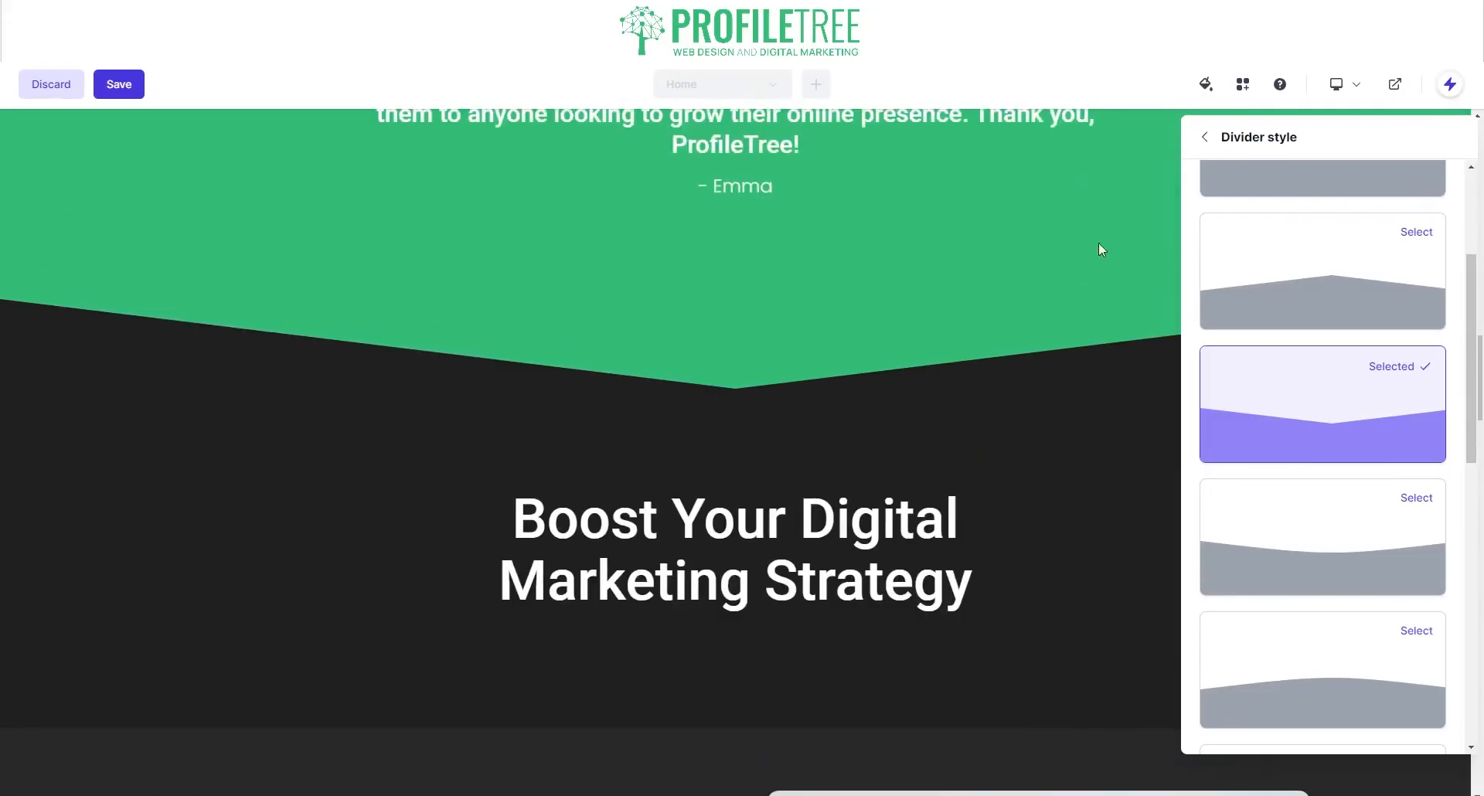
{"action": "left_click", "coordinate": [1195, 138]}
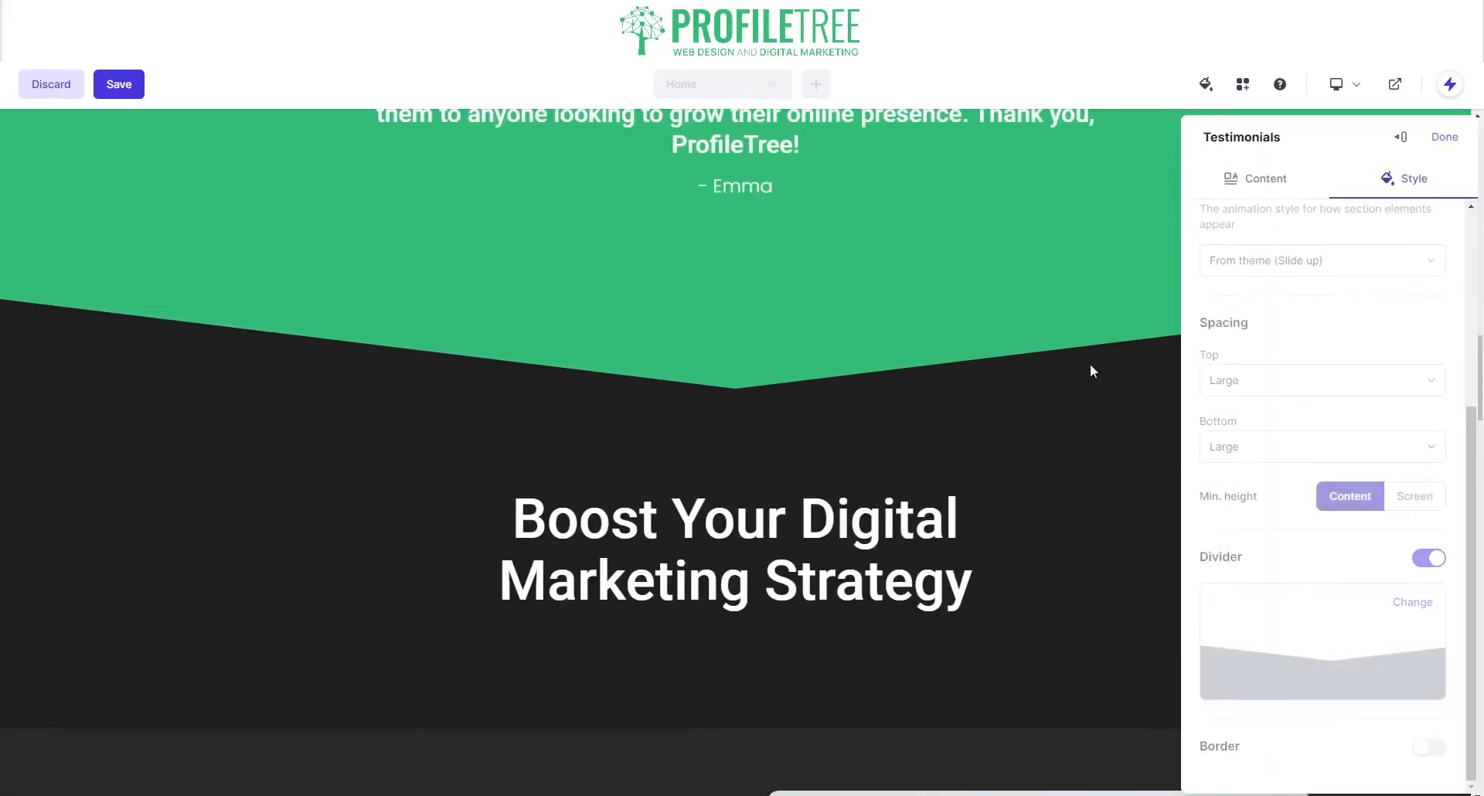
{"action": "left_click", "coordinate": [1443, 137]}
Step: Reopen the testimonial section's style settings
{"action": "scroll", "coordinate": [619, 313], "scroll_direction": "up", "scroll_amount": 10}
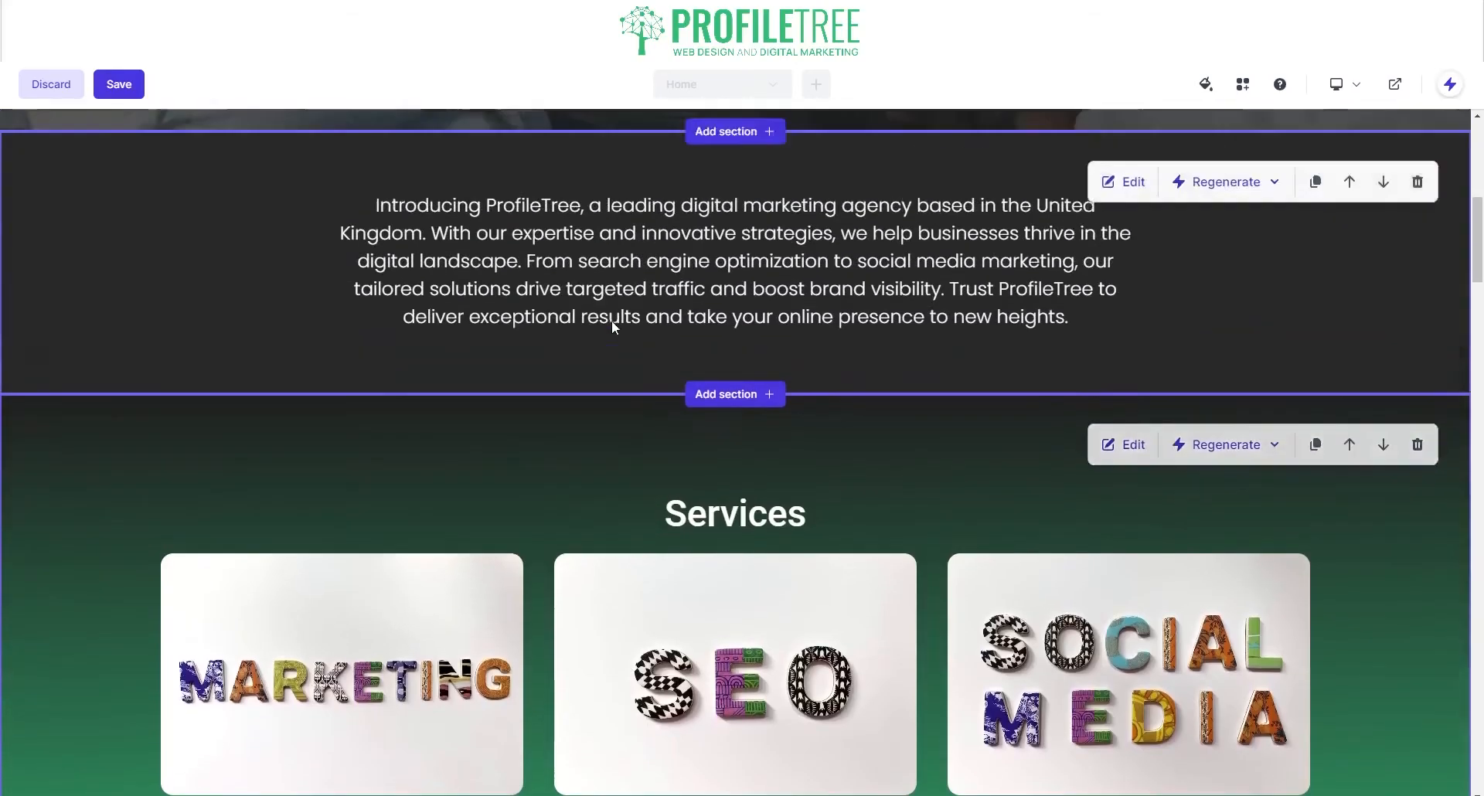
{"action": "scroll", "coordinate": [611, 320], "scroll_direction": "up", "scroll_amount": 8}
{"action": "scroll", "coordinate": [597, 260], "scroll_direction": "down", "scroll_amount": 15}
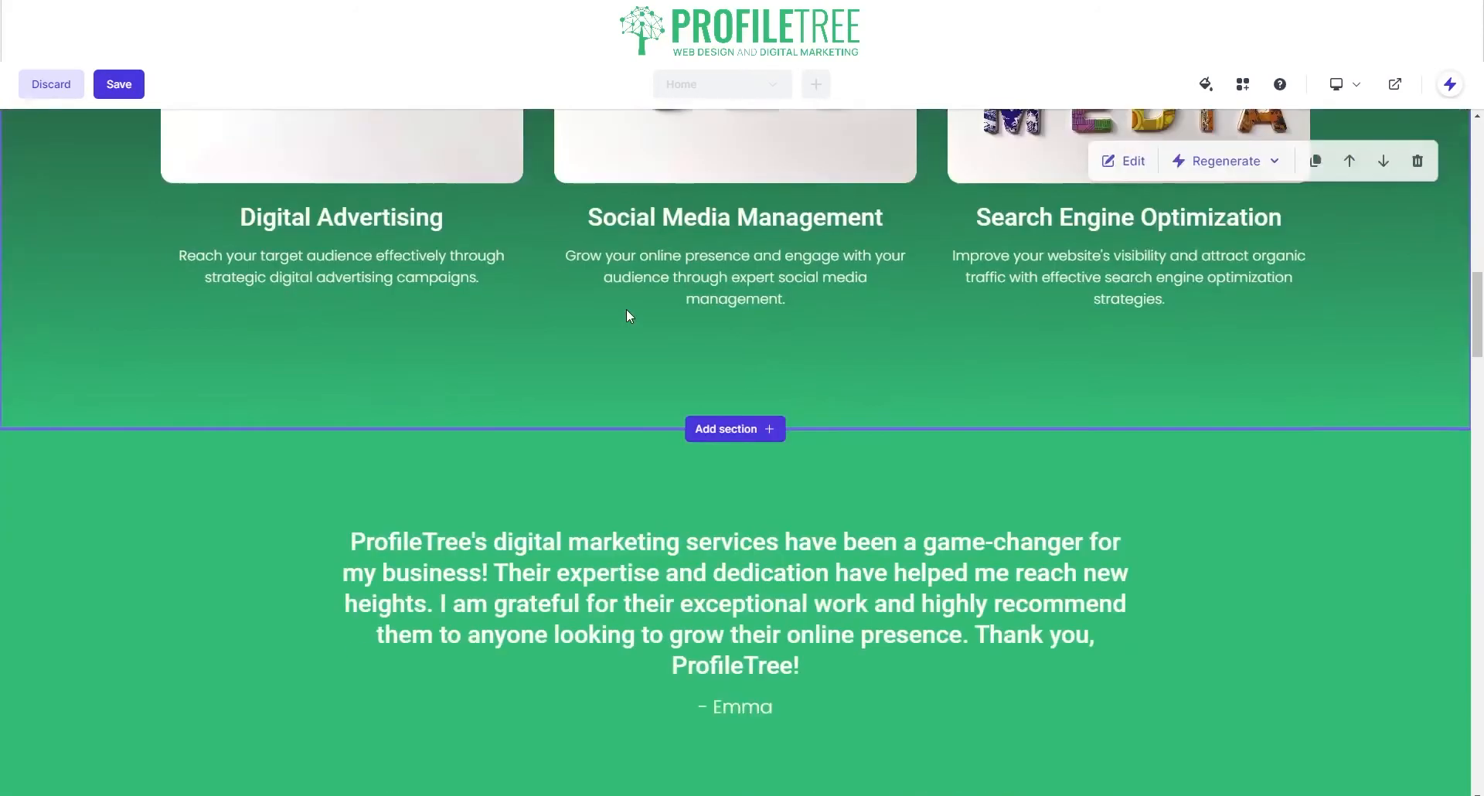
{"action": "scroll", "coordinate": [626, 316], "scroll_direction": "down", "scroll_amount": 5}
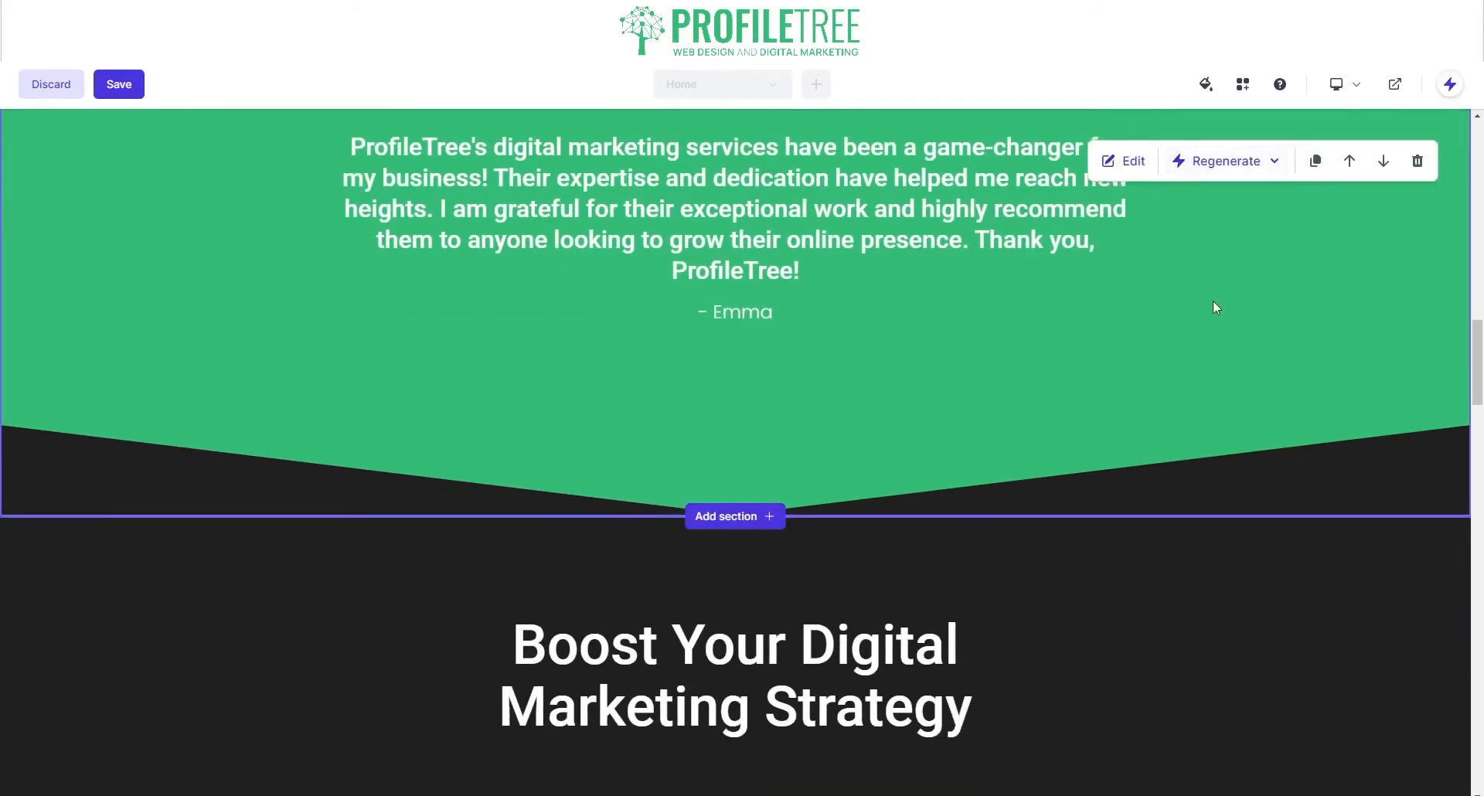
{"action": "left_click", "coordinate": [1124, 161]}
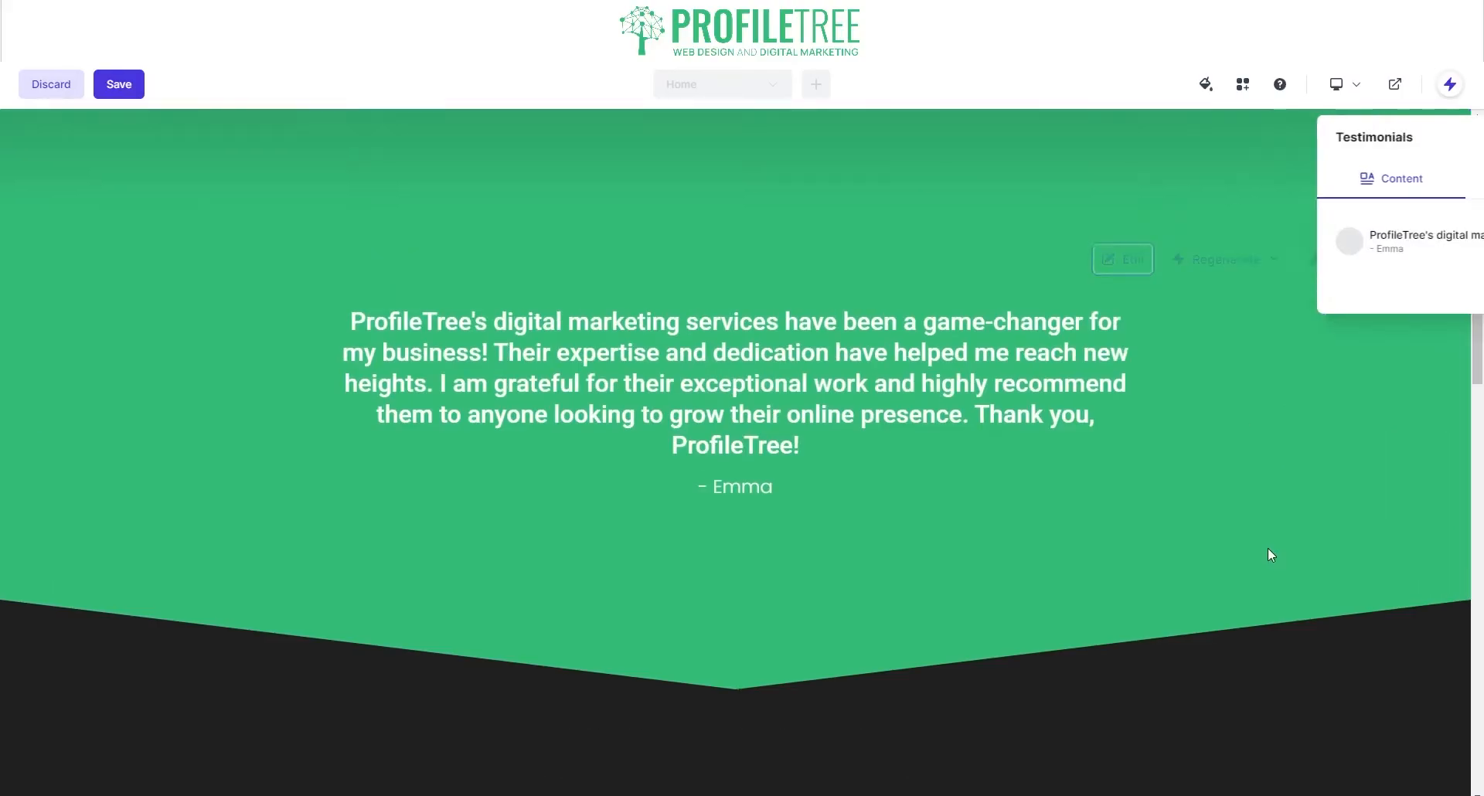
{"action": "left_click", "coordinate": [1385, 186]}
Step: Compare the divider shapes, keep the valley divider, and close the settings
{"action": "scroll", "coordinate": [1244, 464], "scroll_direction": "down", "scroll_amount": 4}
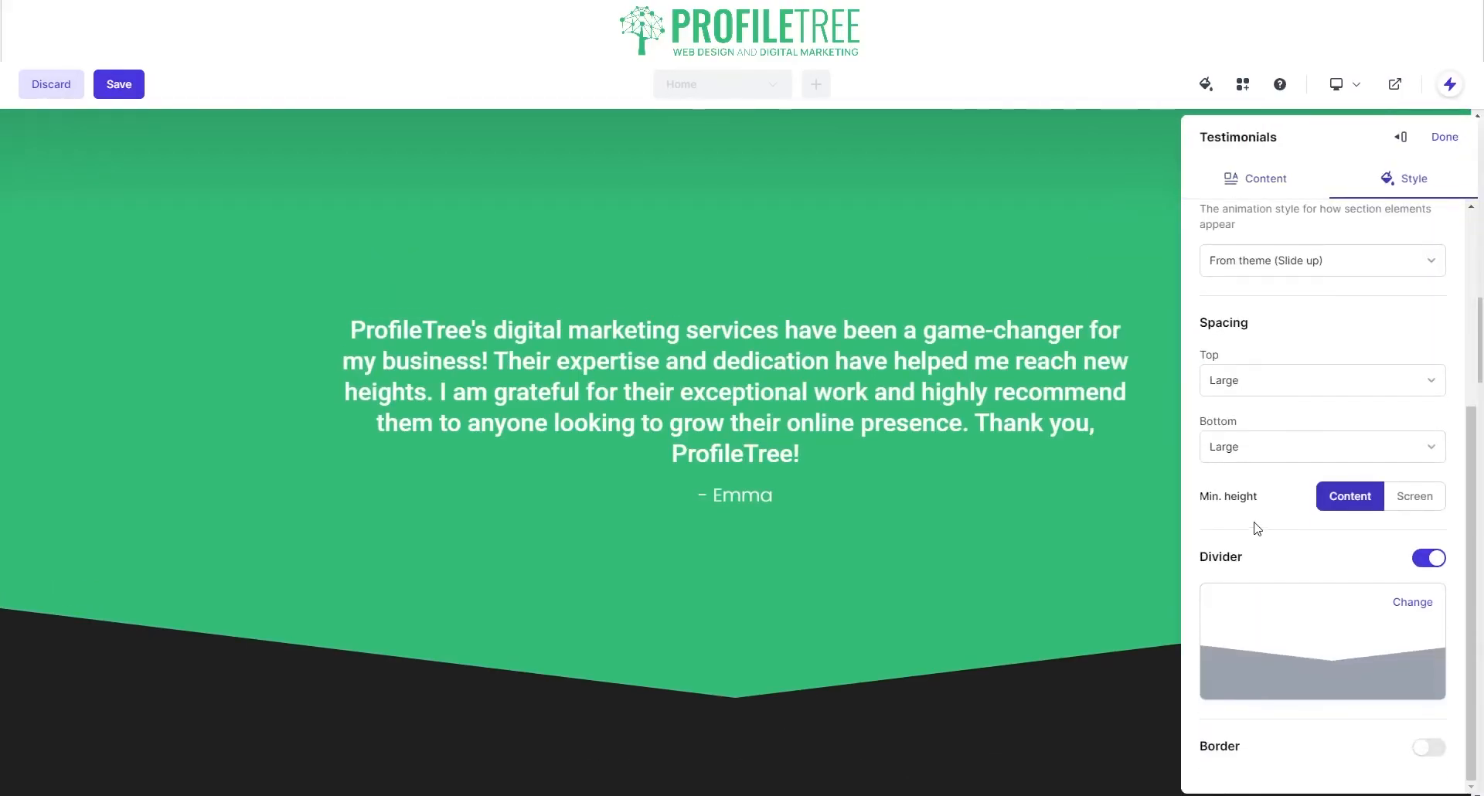
{"action": "left_click", "coordinate": [1395, 602]}
{"action": "scroll", "coordinate": [1246, 523], "scroll_direction": "down", "scroll_amount": 5}
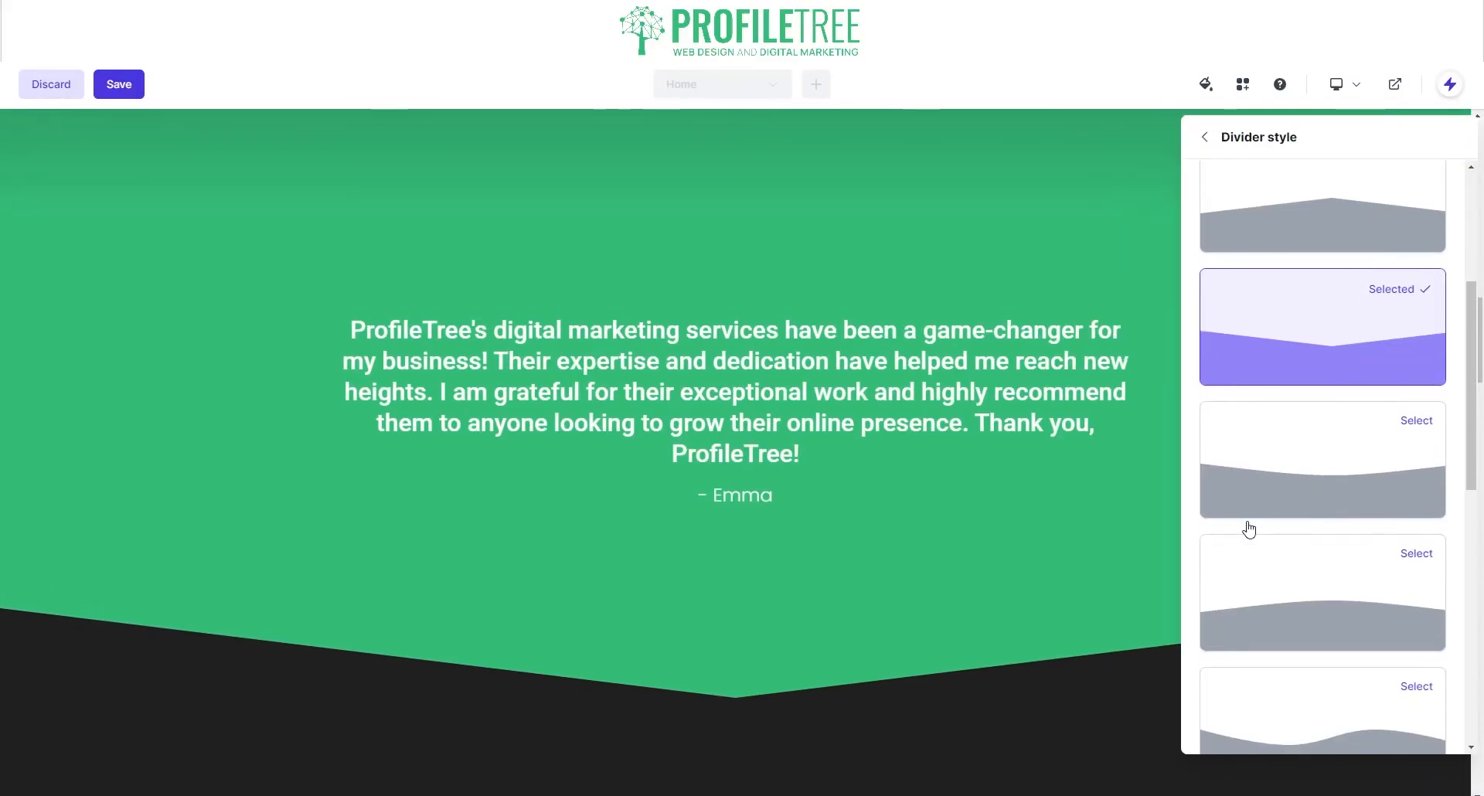
{"action": "scroll", "coordinate": [1306, 426], "scroll_direction": "down", "scroll_amount": 5}
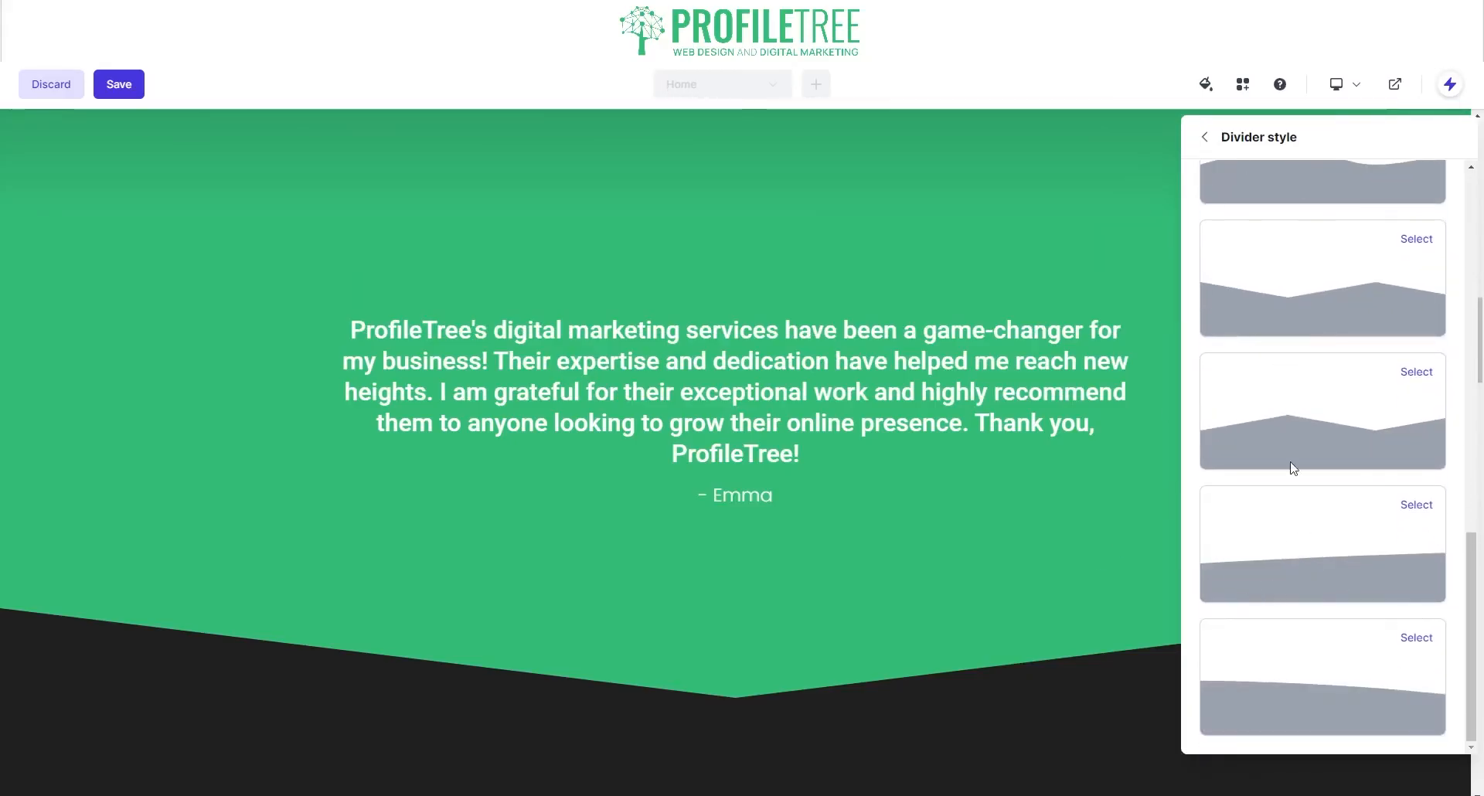
{"action": "left_click", "coordinate": [1208, 137]}
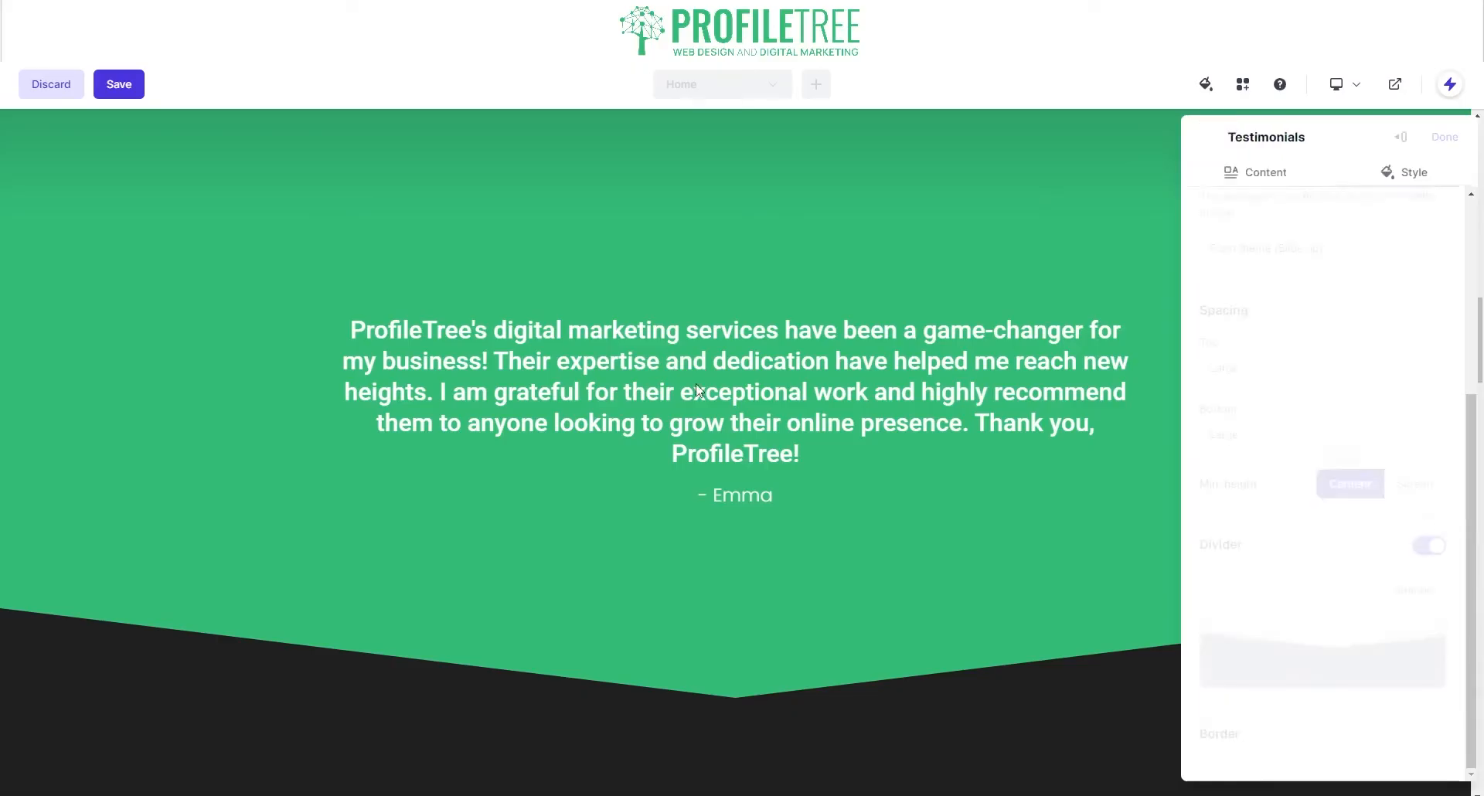
{"action": "scroll", "coordinate": [1104, 442], "scroll_direction": "down", "scroll_amount": 3}
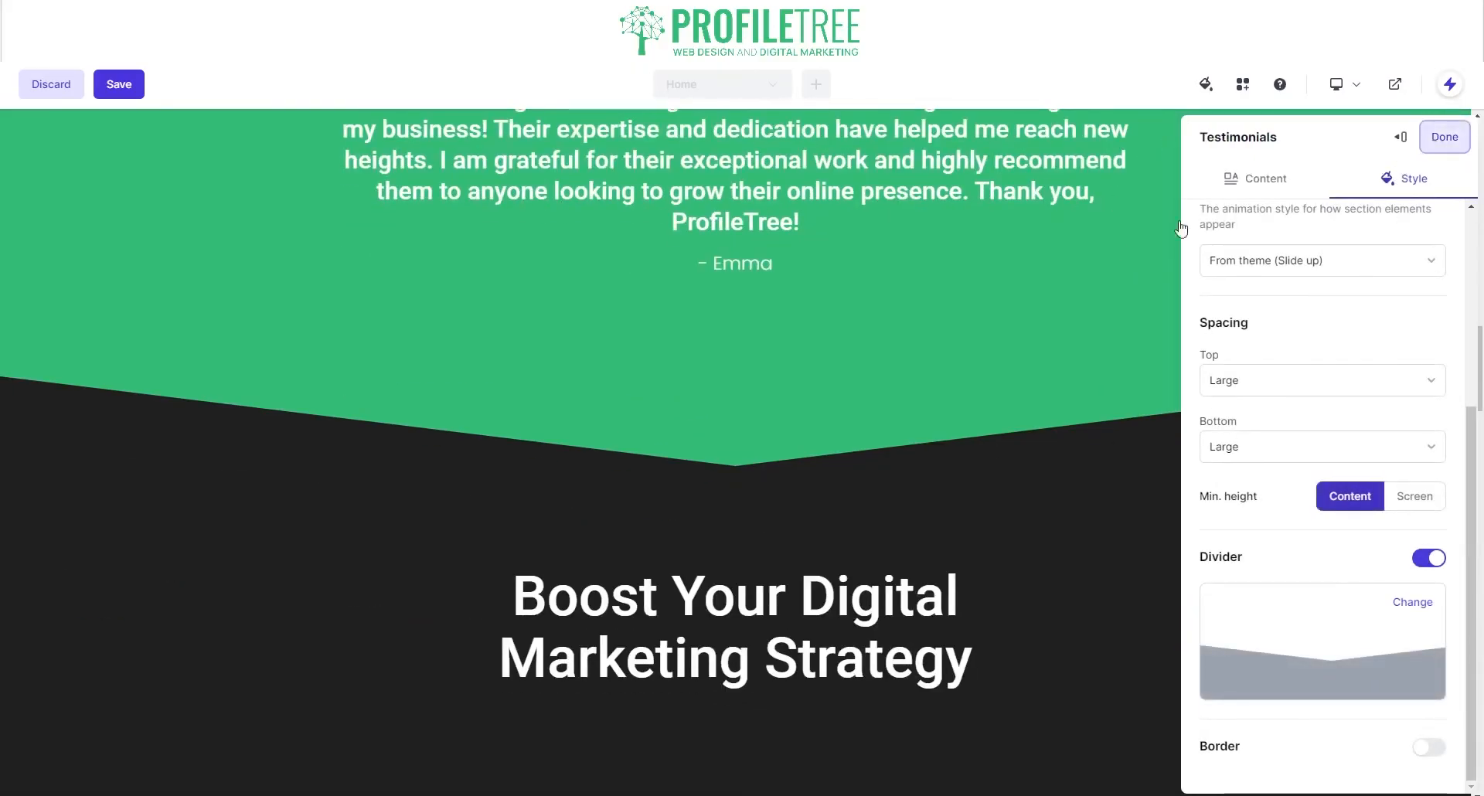
{"action": "left_click", "coordinate": [1444, 136]}
{"action": "scroll", "coordinate": [595, 340], "scroll_direction": "up", "scroll_amount": 4}
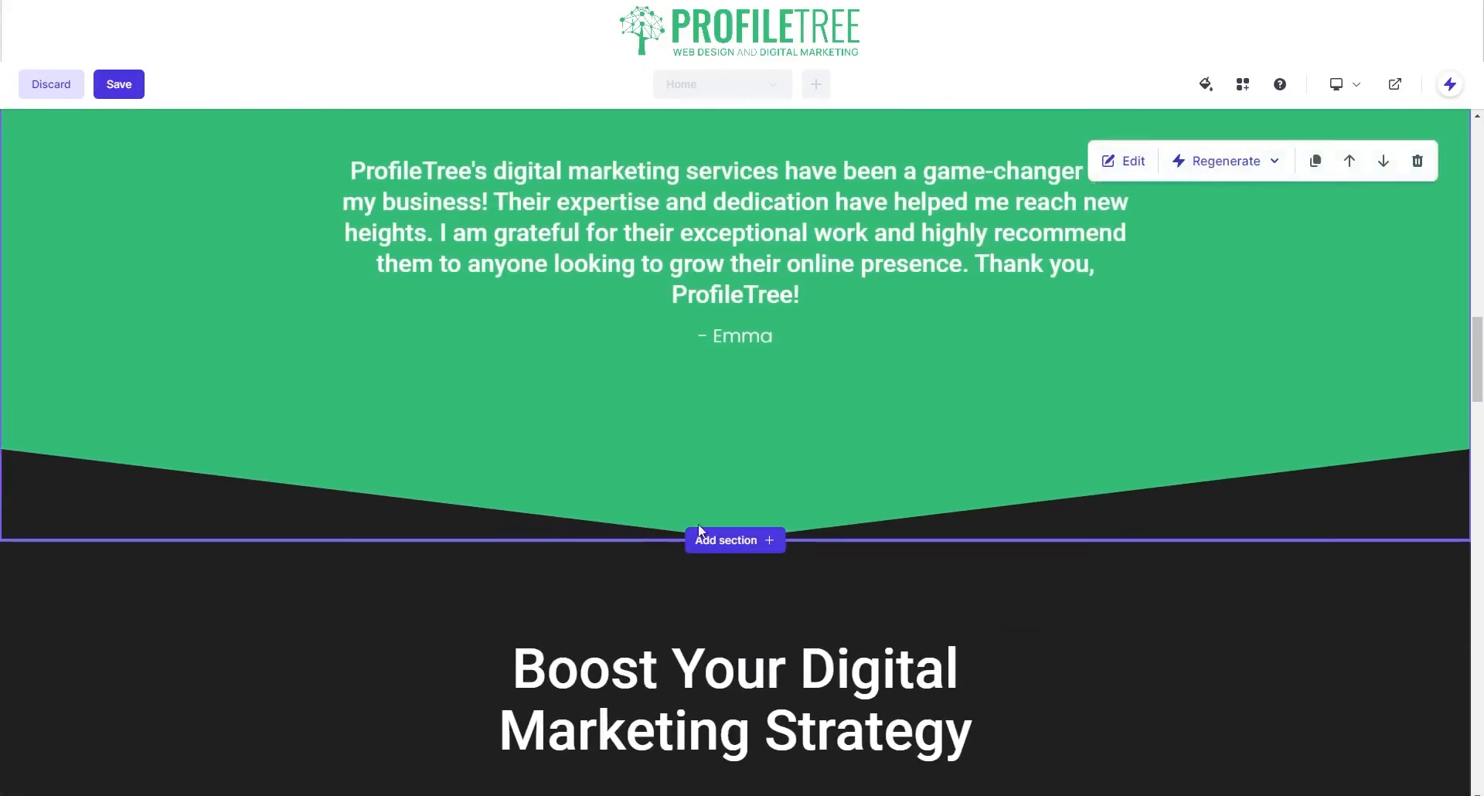
{"action": "scroll", "coordinate": [750, 393], "scroll_direction": "down", "scroll_amount": 4}
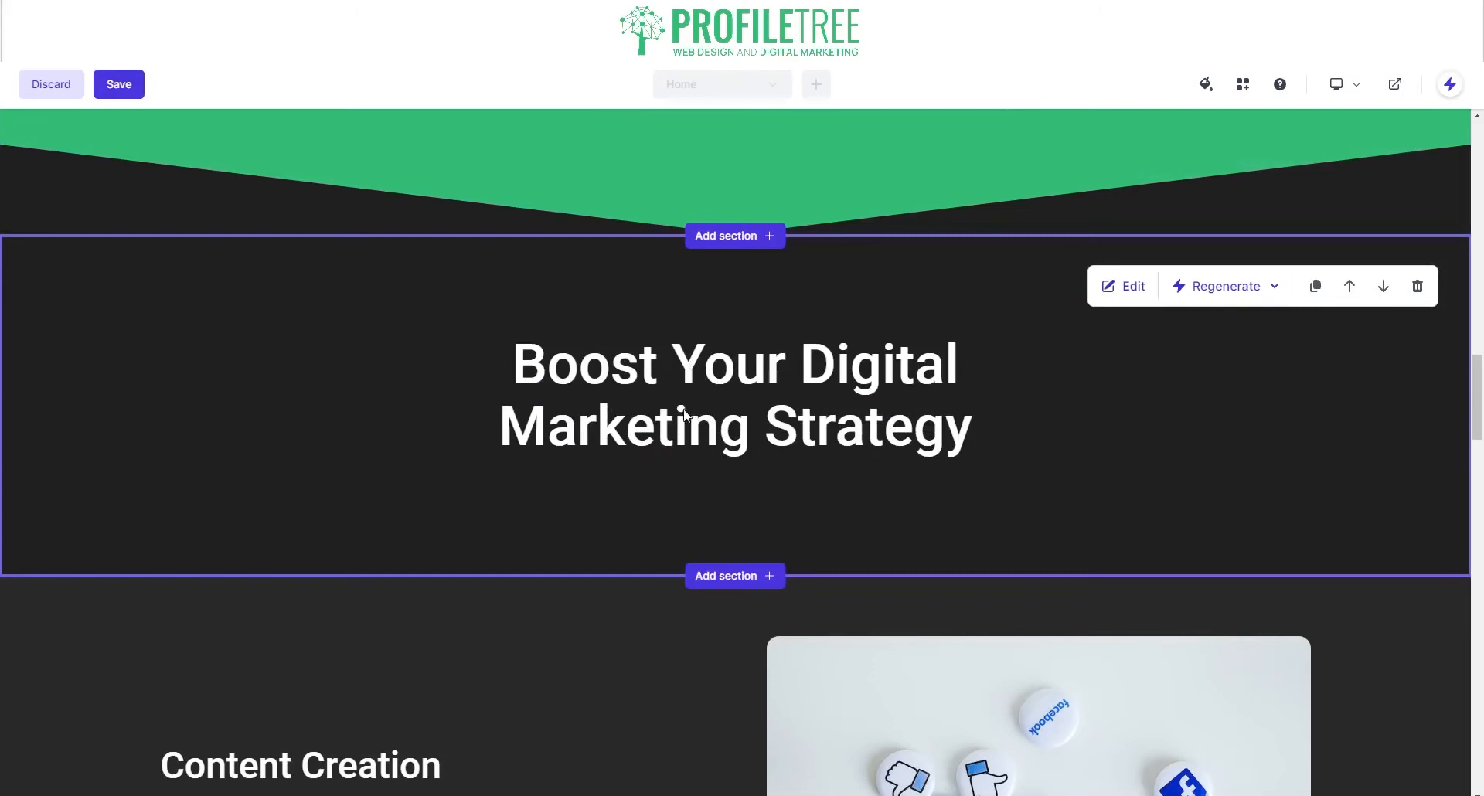
Step: Regenerate the entire Content Creation section, producing a Social Media Management section
{"action": "scroll", "coordinate": [684, 415], "scroll_direction": "down", "scroll_amount": 4}
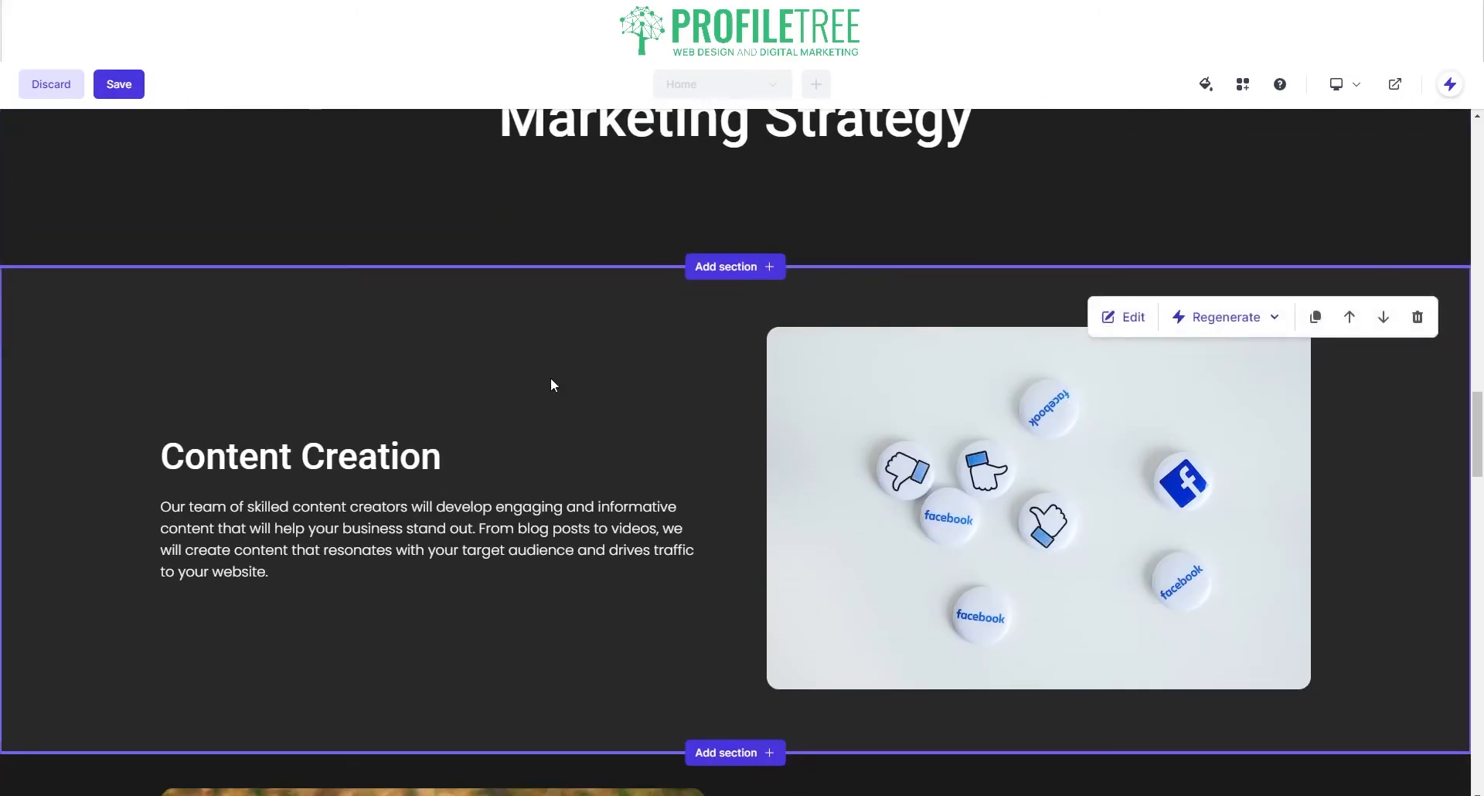
{"action": "left_click", "coordinate": [1219, 319]}
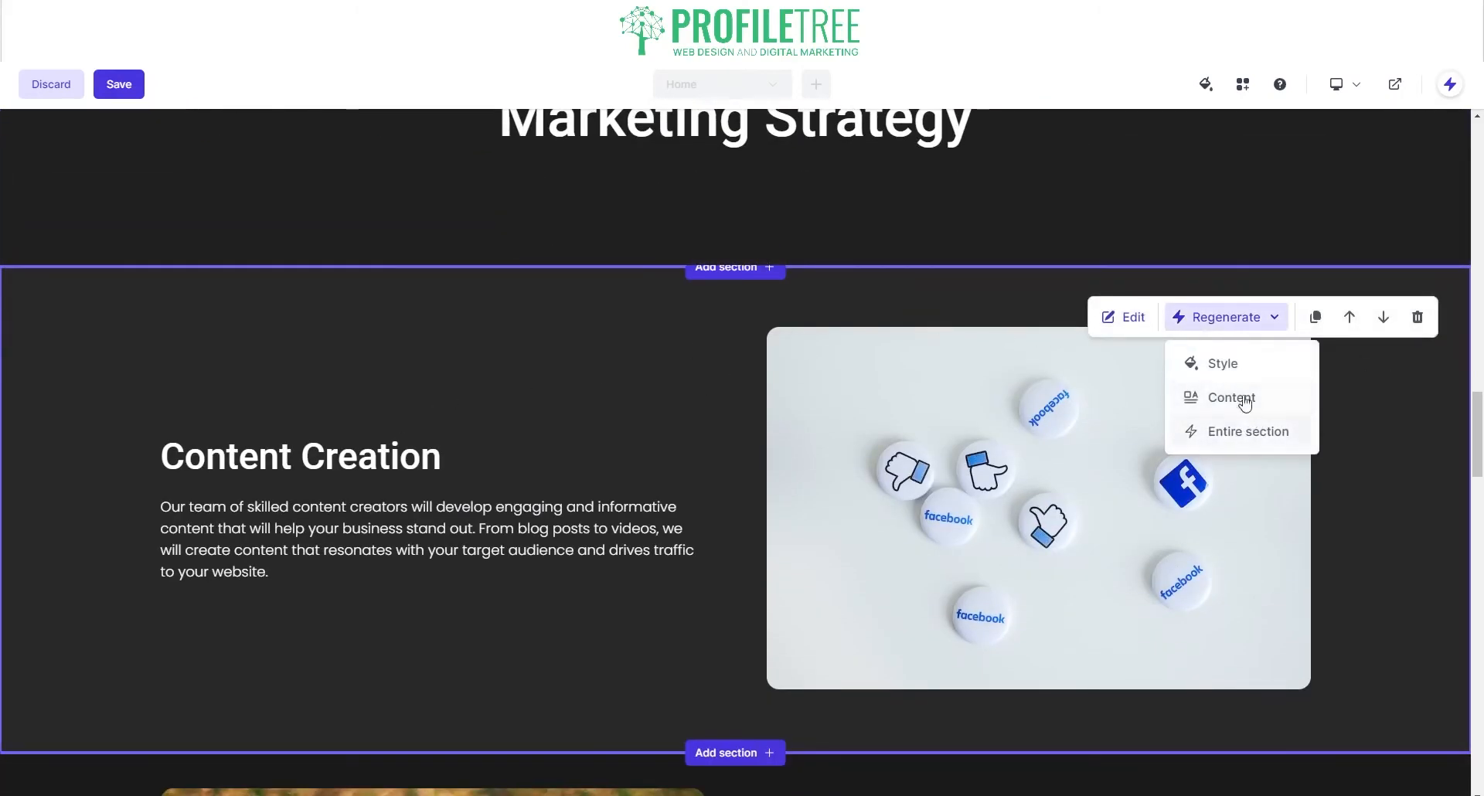
{"action": "left_click", "coordinate": [1253, 431]}
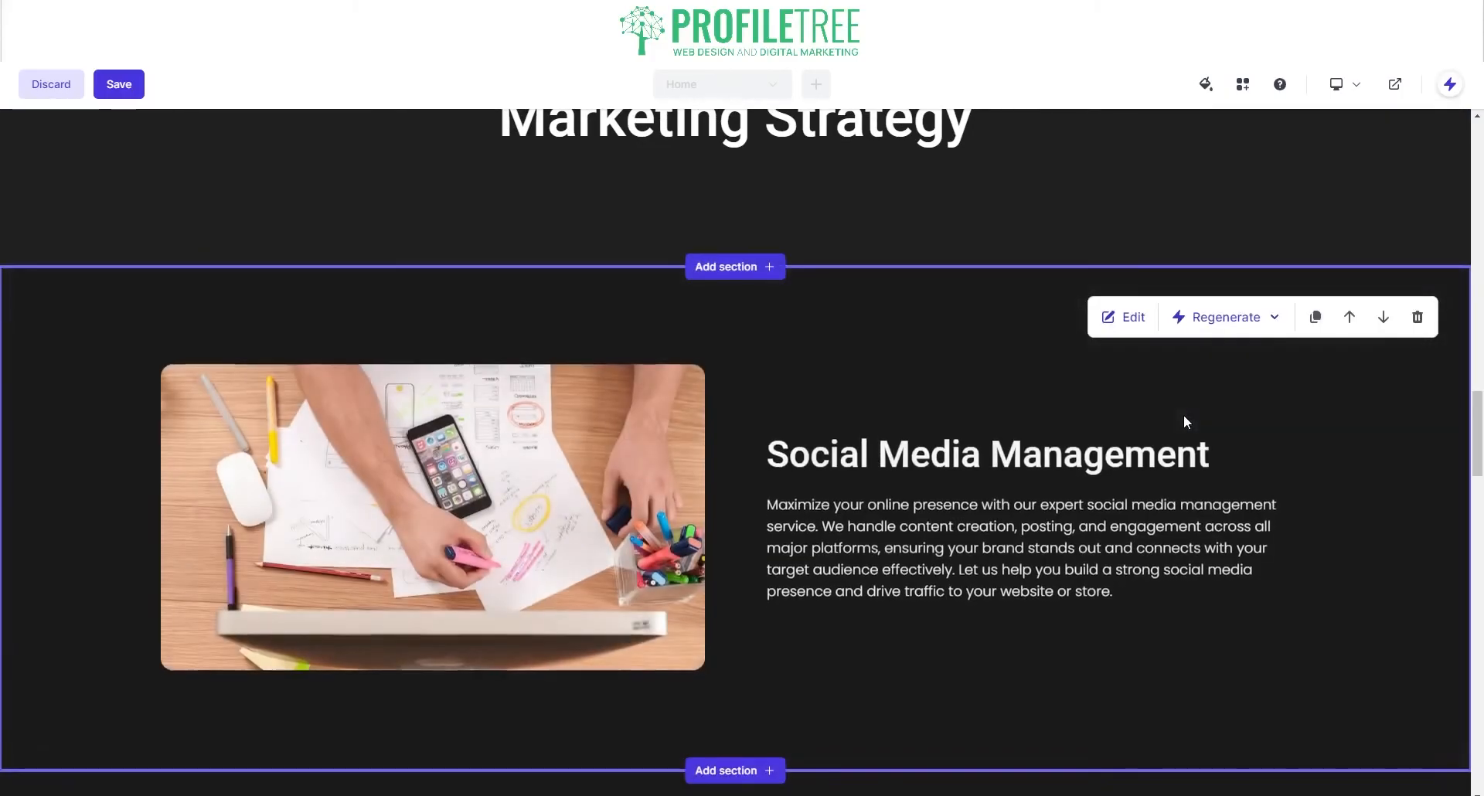
{"action": "scroll", "coordinate": [866, 517], "scroll_direction": "down", "scroll_amount": 3}
{"action": "scroll", "coordinate": [889, 374], "scroll_direction": "up", "scroll_amount": 2}
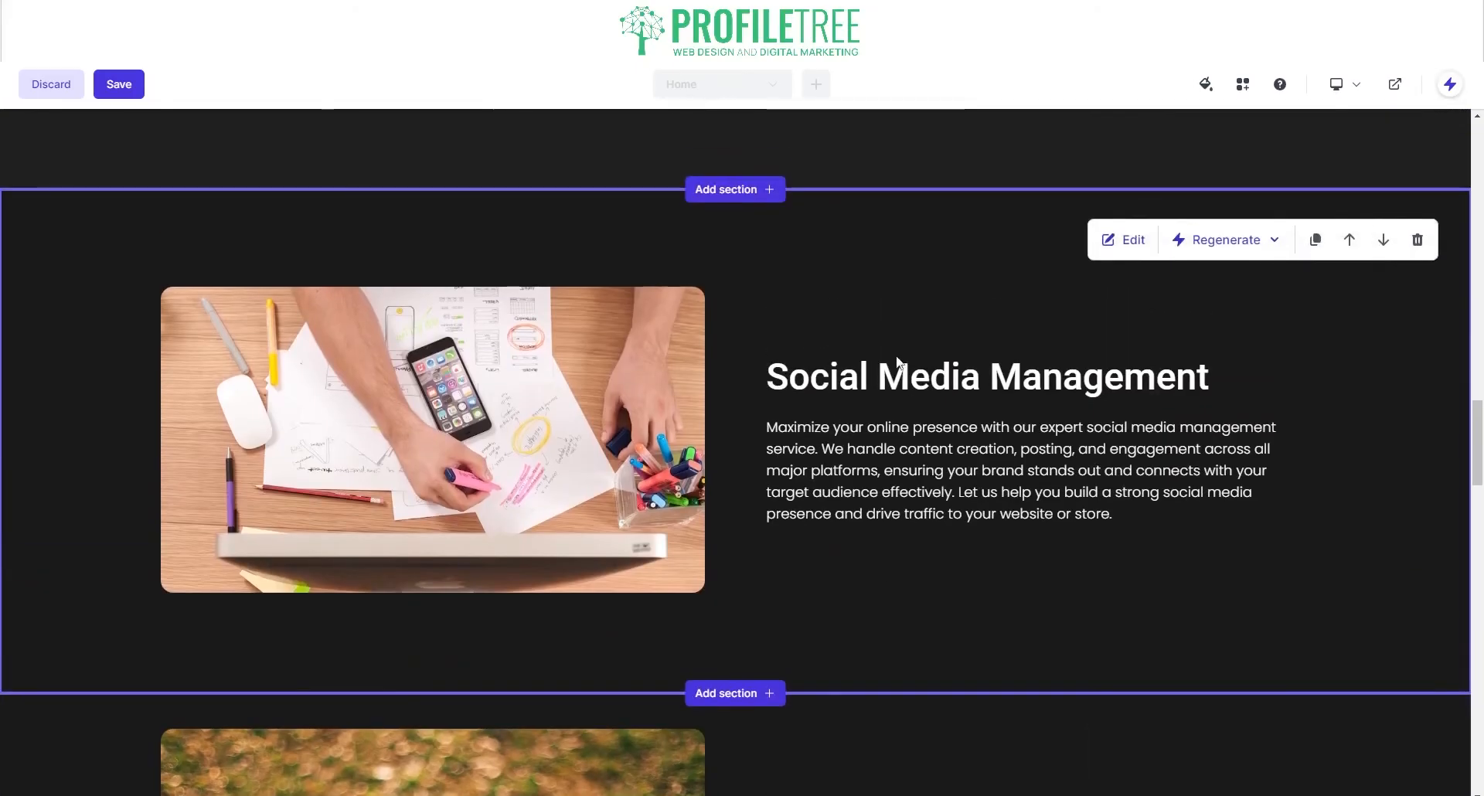
{"action": "scroll", "coordinate": [754, 556], "scroll_direction": "down", "scroll_amount": 2}
{"action": "scroll", "coordinate": [751, 555], "scroll_direction": "down", "scroll_amount": 5}
{"action": "scroll", "coordinate": [772, 555], "scroll_direction": "up", "scroll_amount": 7}
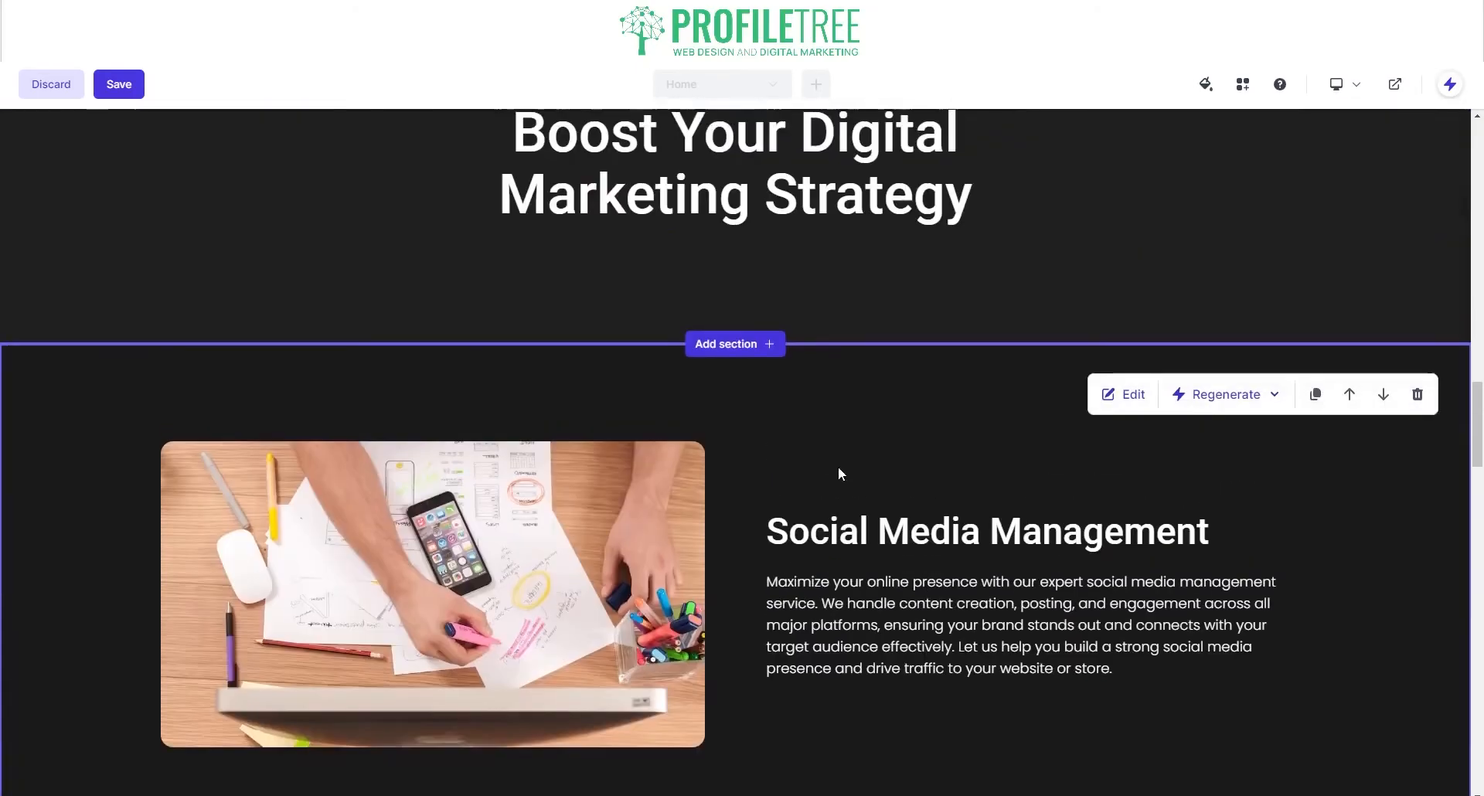
Step: Set the Social Media Management section's image position to right
{"action": "left_click", "coordinate": [1131, 395]}
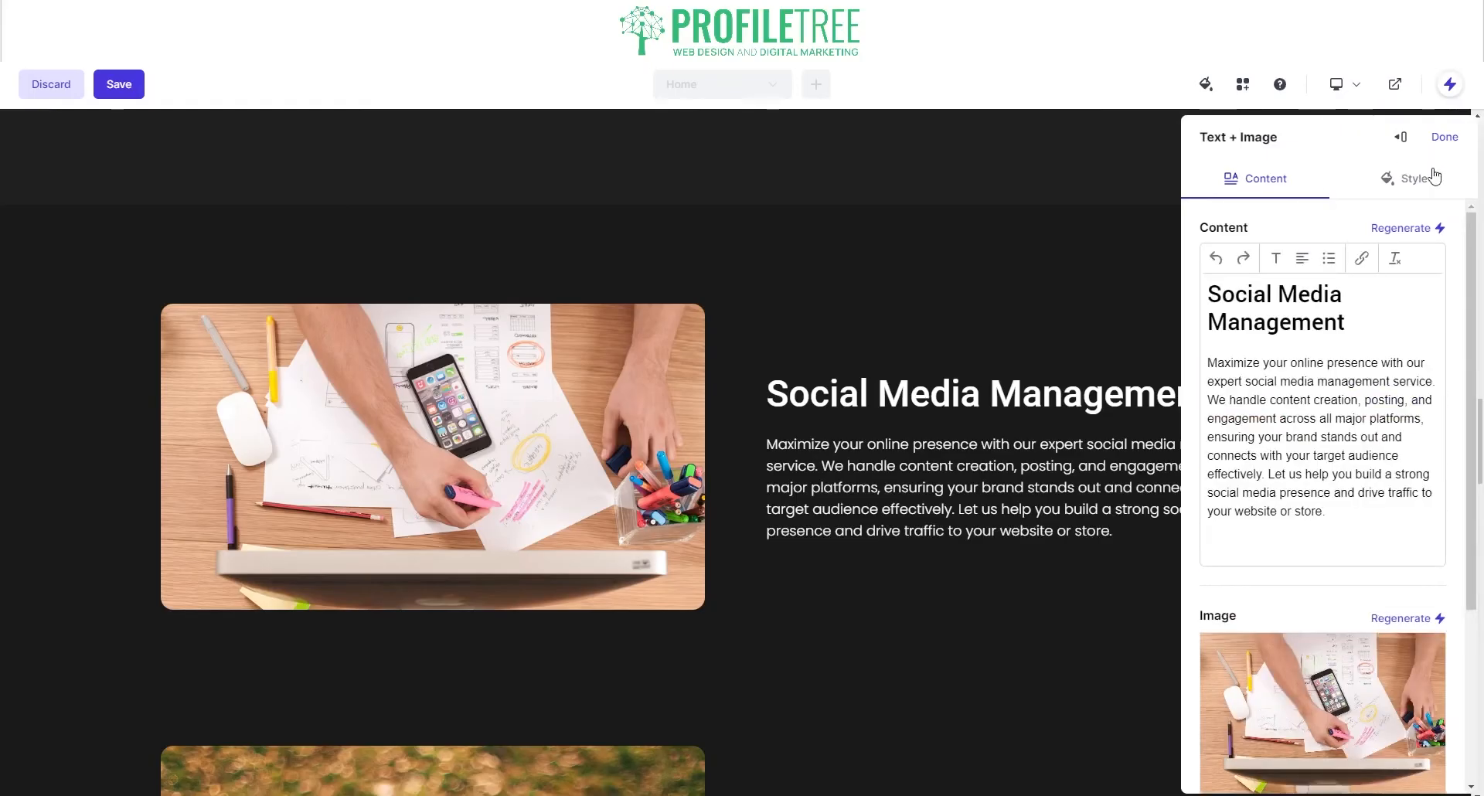
{"action": "left_click", "coordinate": [1425, 179]}
{"action": "left_click", "coordinate": [1260, 181]}
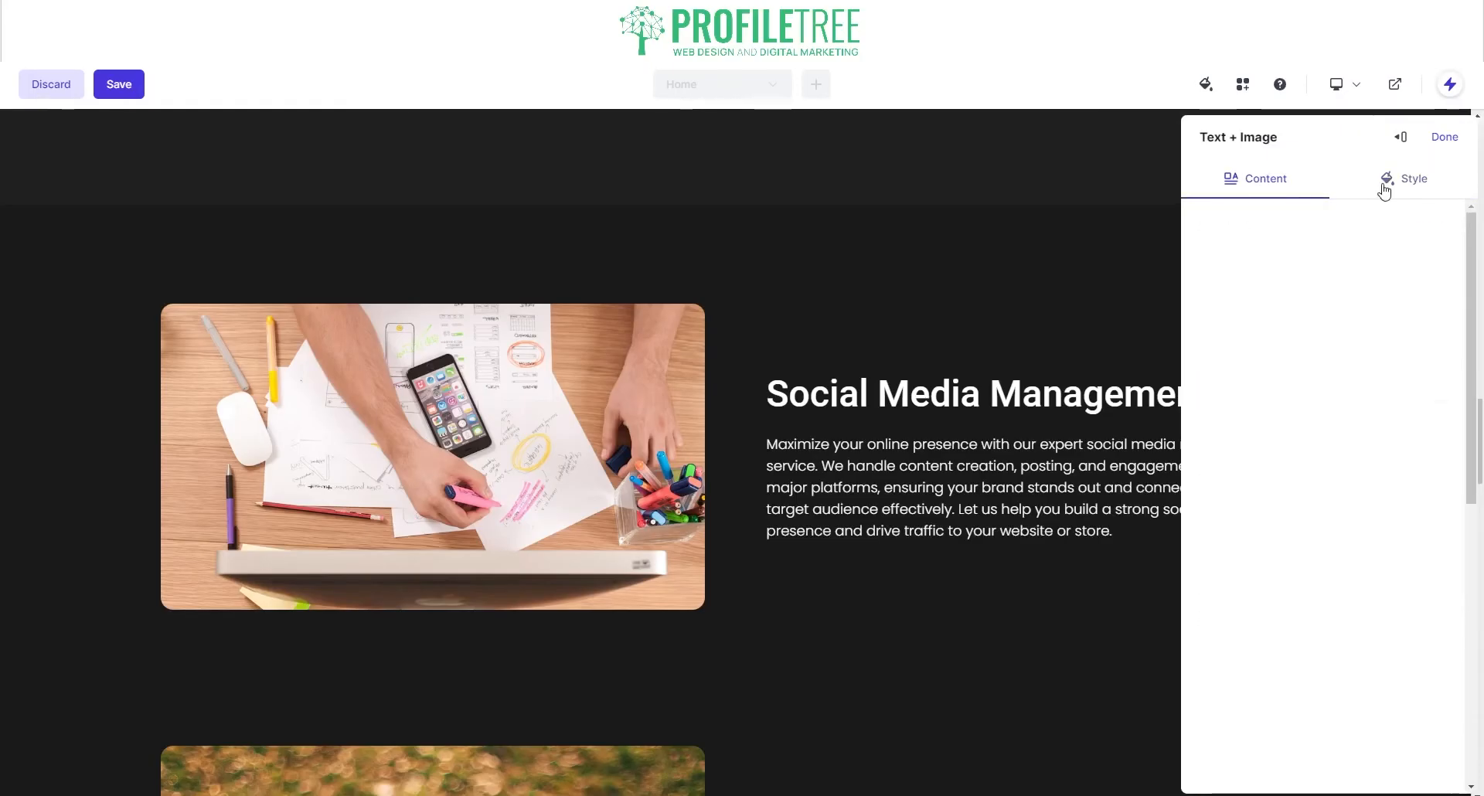
{"action": "left_click", "coordinate": [1384, 185]}
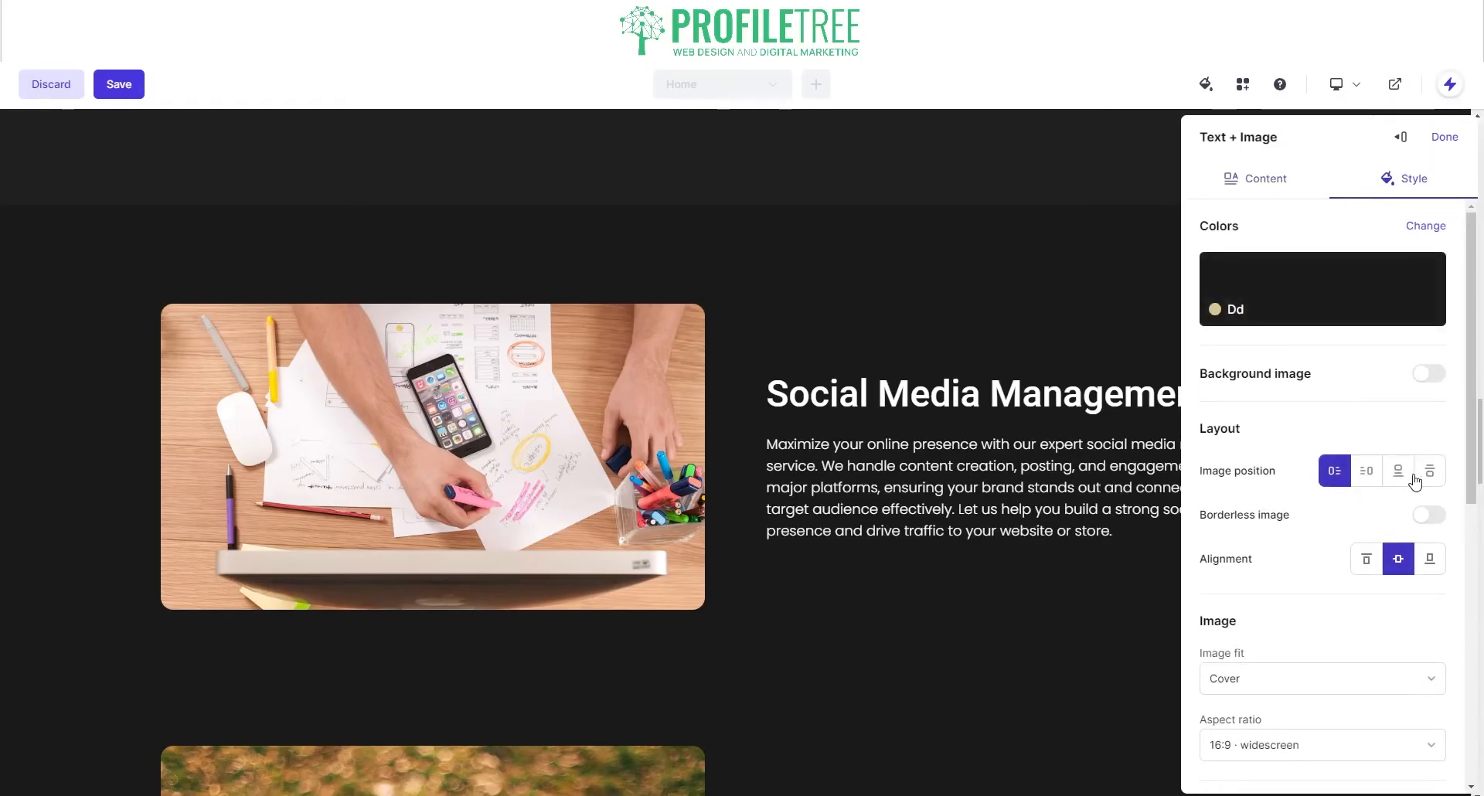
{"action": "left_click", "coordinate": [1372, 478]}
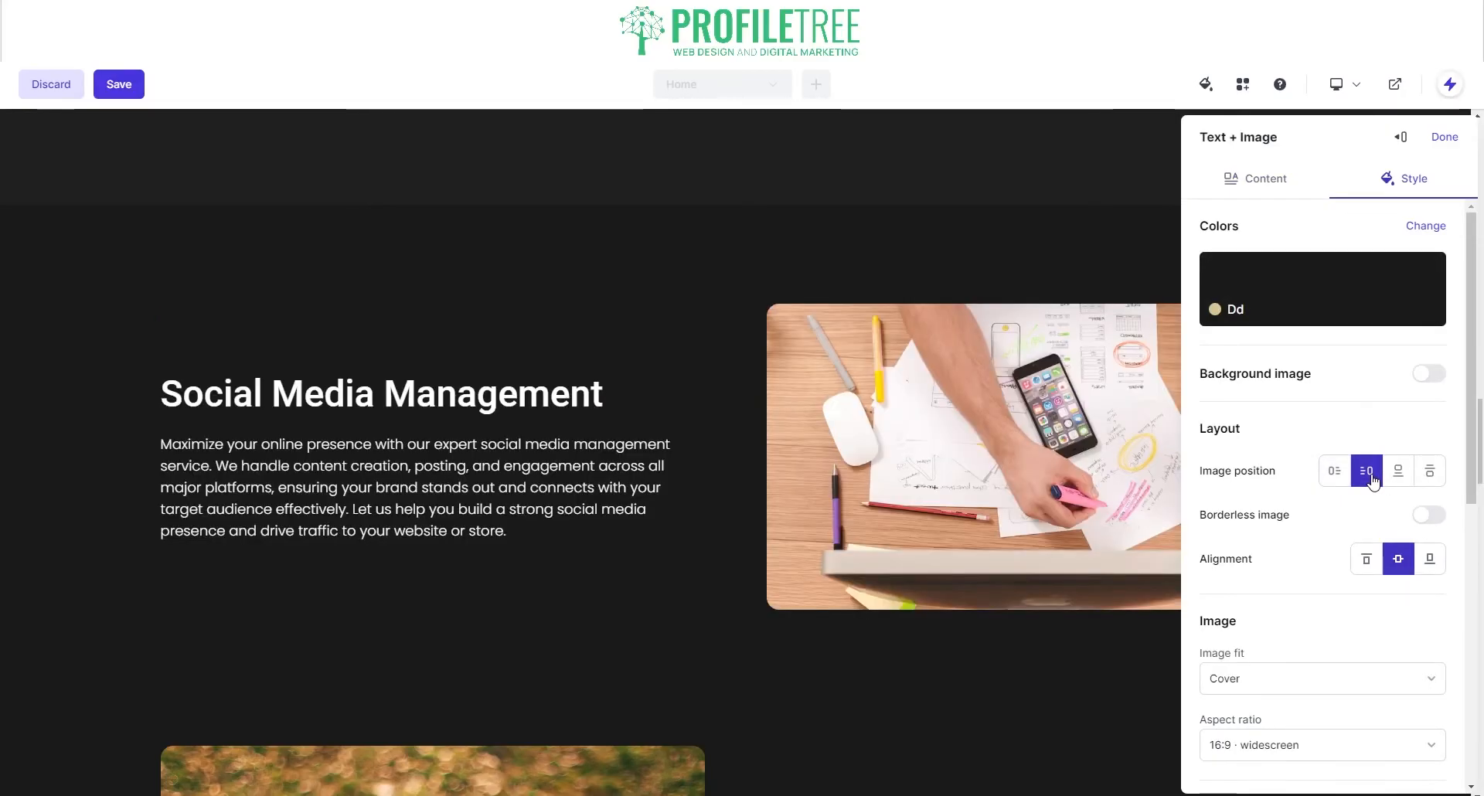
{"action": "left_click", "coordinate": [1445, 137]}
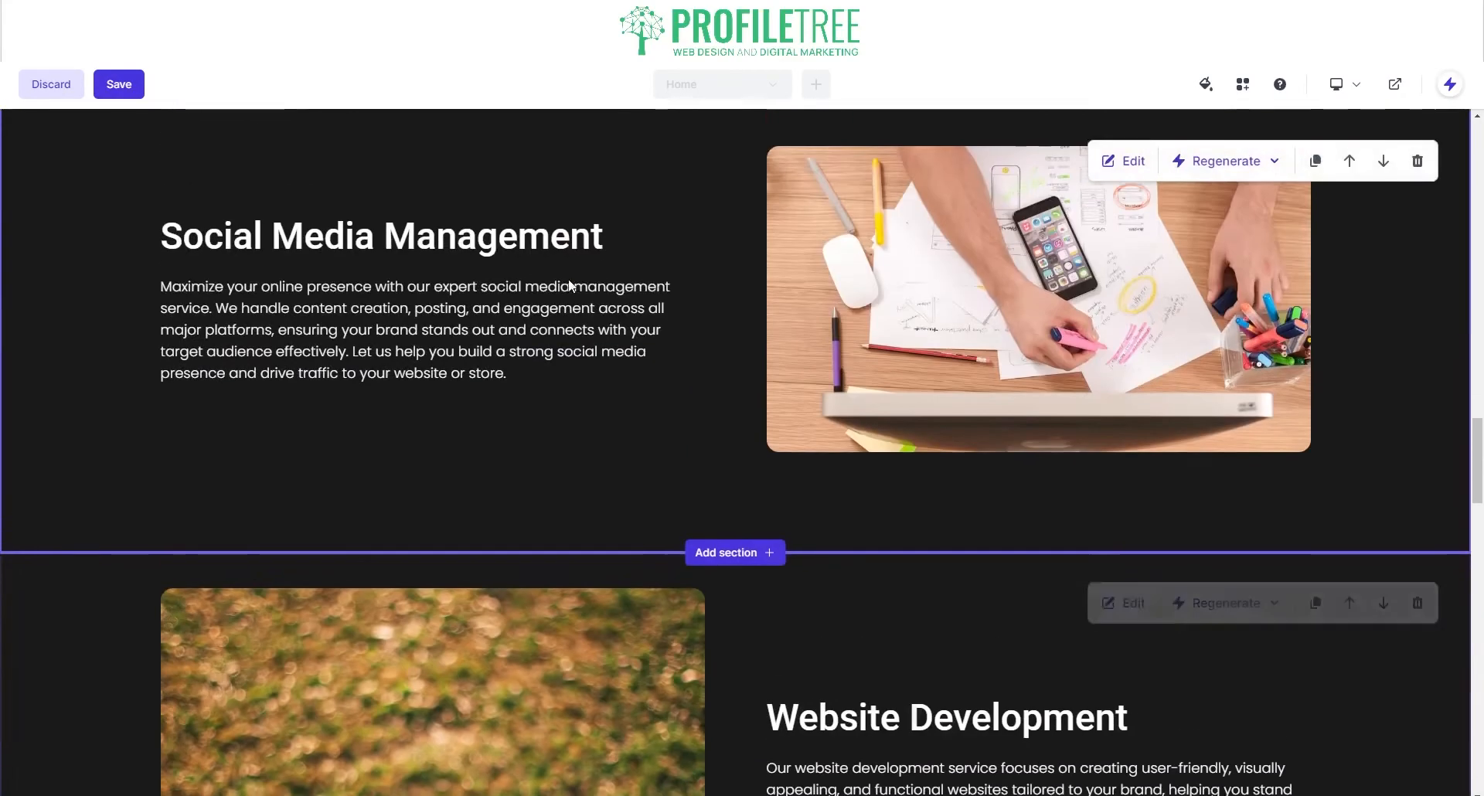
{"action": "scroll", "coordinate": [507, 368], "scroll_direction": "down", "scroll_amount": 5}
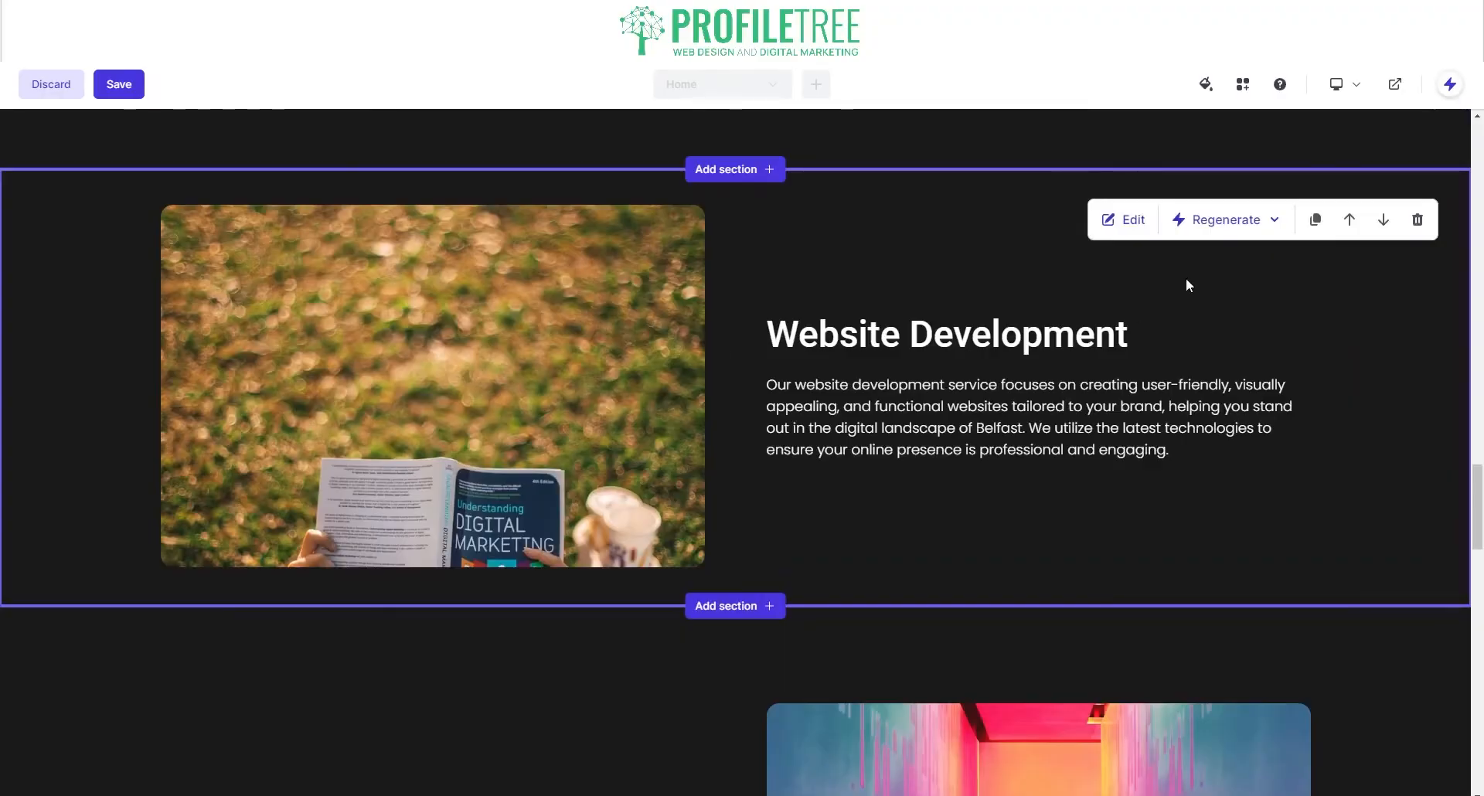
Step: Duplicate the Website Development section and replace the copy's heading with 'Content Management'
{"action": "left_click", "coordinate": [1315, 219]}
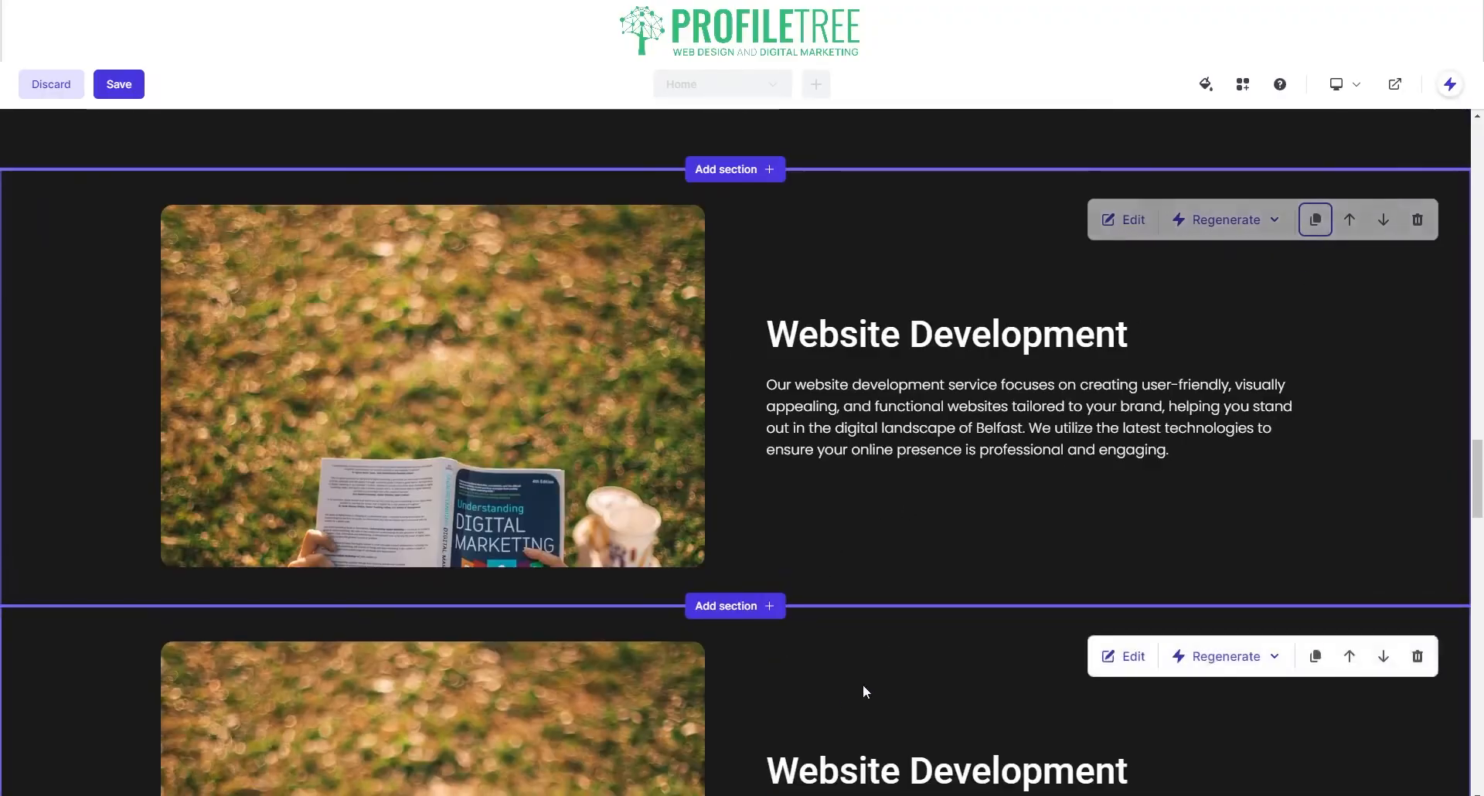
{"action": "scroll", "coordinate": [881, 641], "scroll_direction": "down", "scroll_amount": 4}
{"action": "left_click", "coordinate": [1134, 350]}
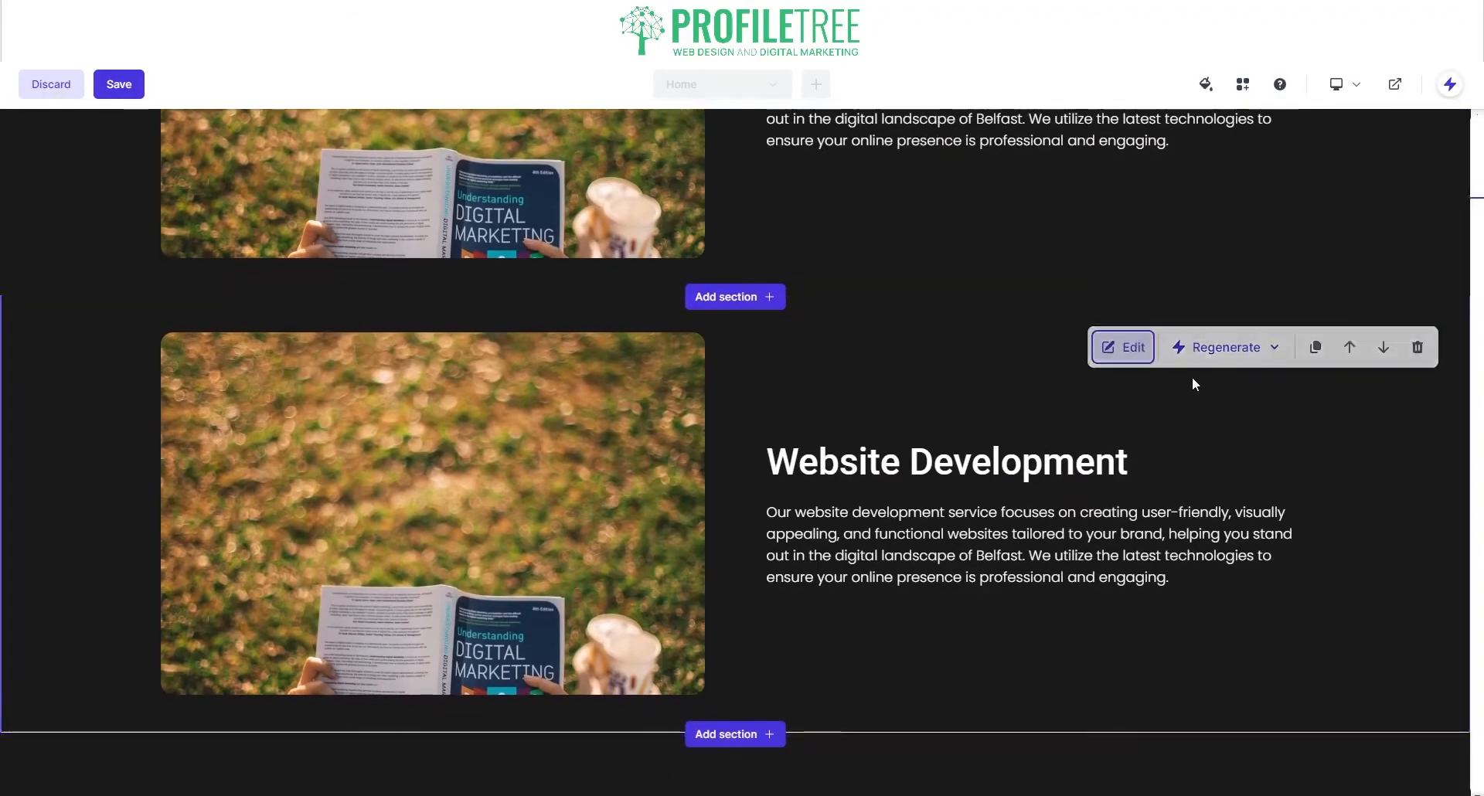
{"action": "left_click_drag", "start_coordinate": [1434, 301], "coordinate": [1187, 300]}
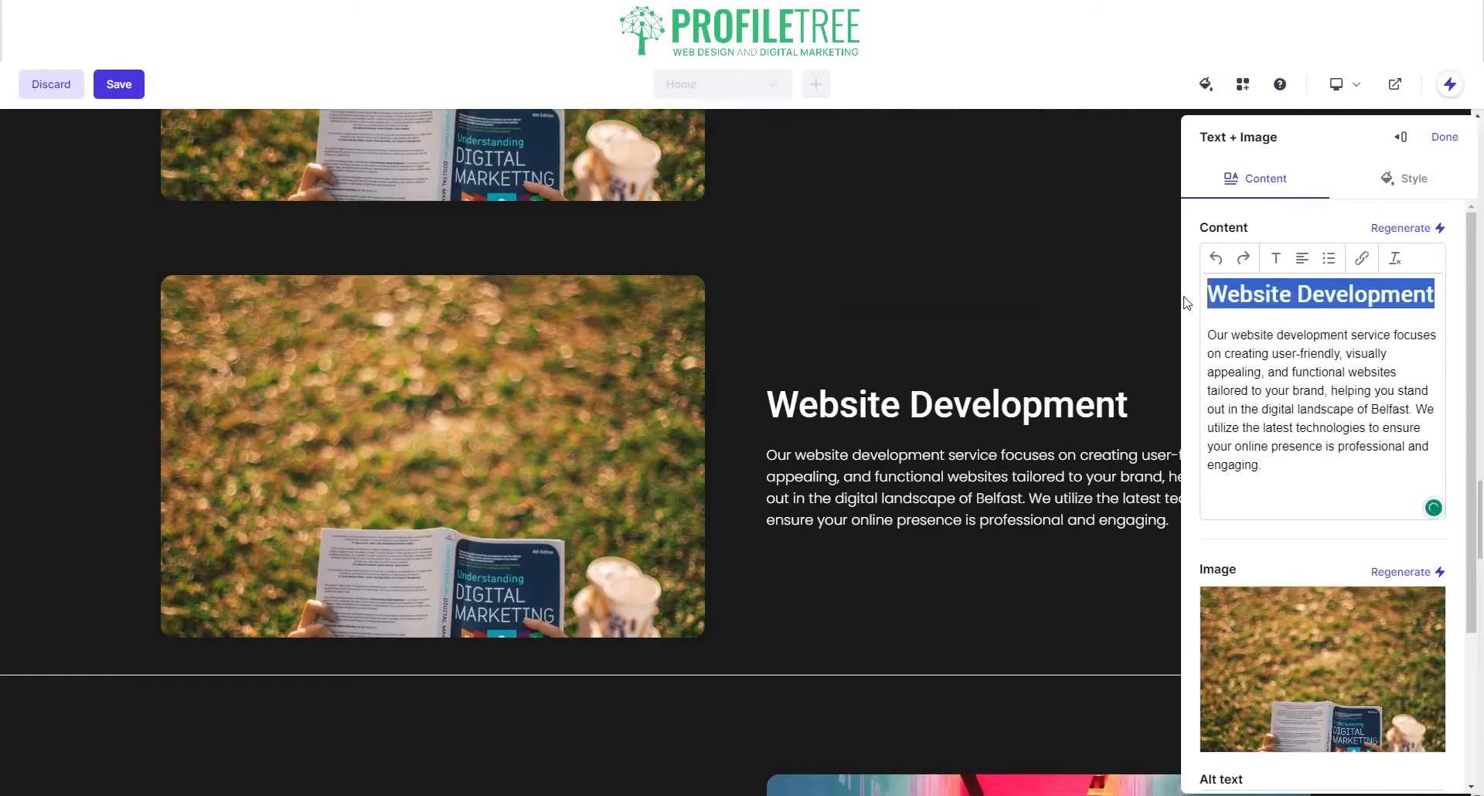
{"action": "scroll", "coordinate": [603, 344], "scroll_direction": "up", "scroll_amount": 10}
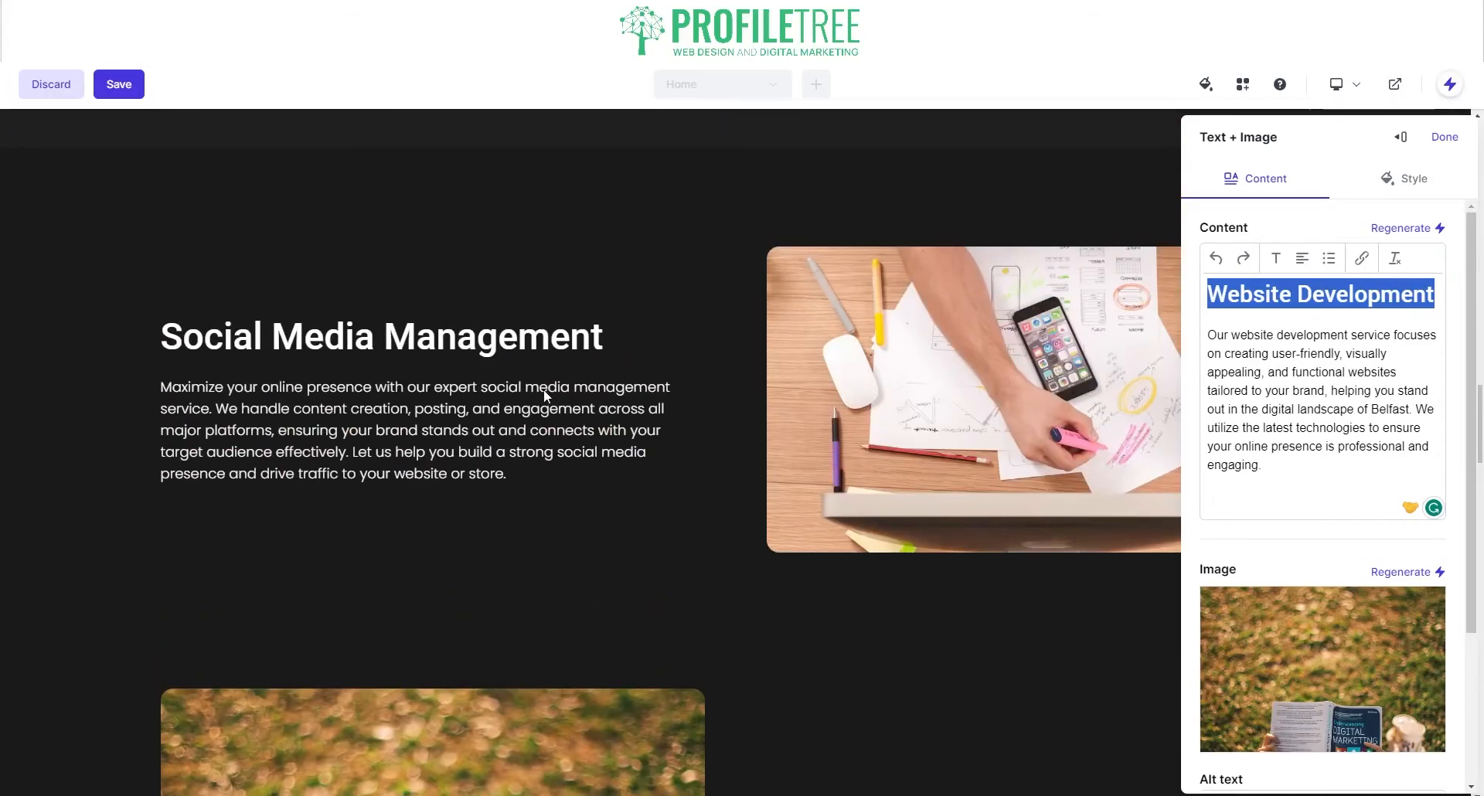
{"action": "scroll", "coordinate": [644, 424], "scroll_direction": "down", "scroll_amount": 7}
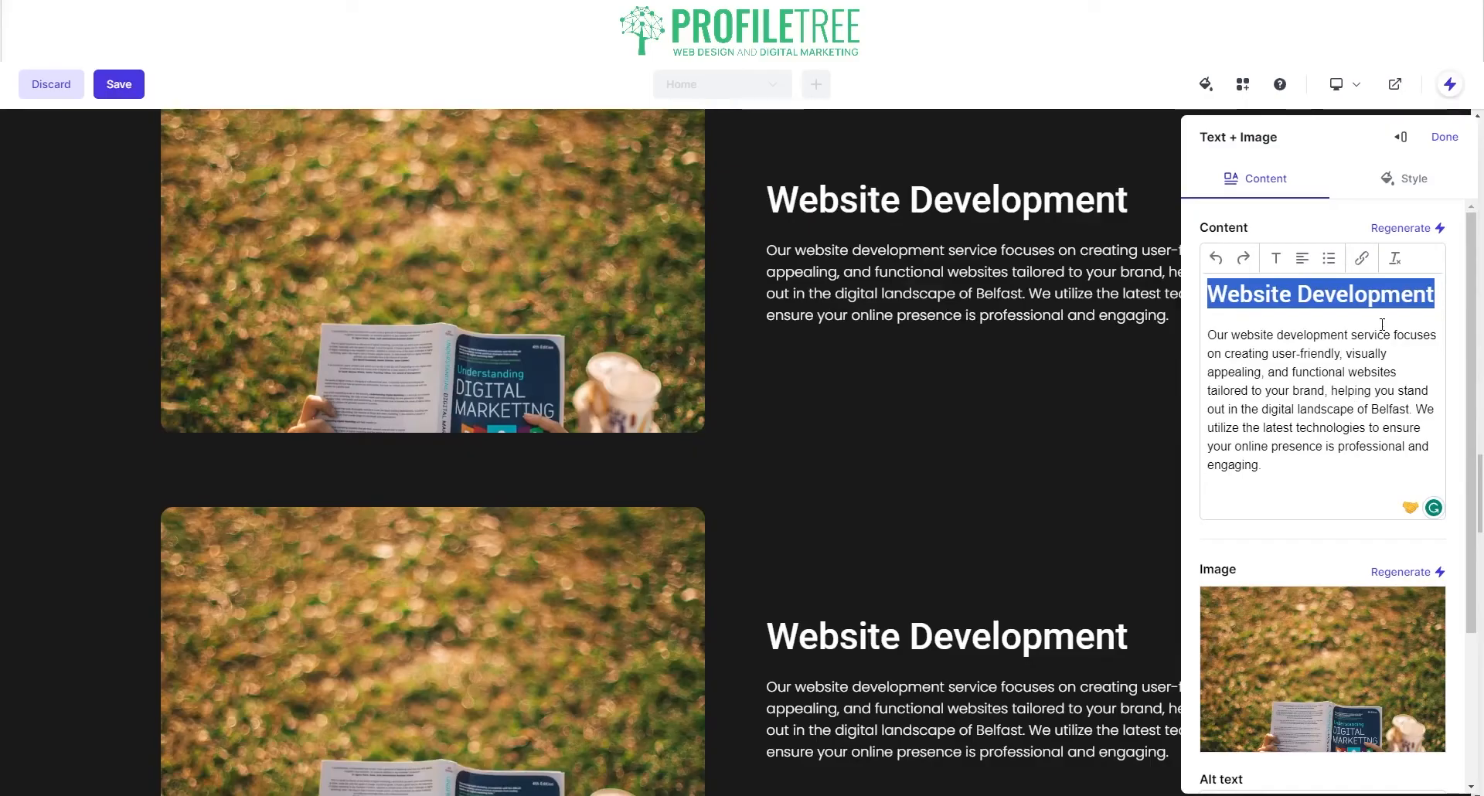
{"action": "scroll", "coordinate": [619, 426], "scroll_direction": "up", "scroll_amount": 7}
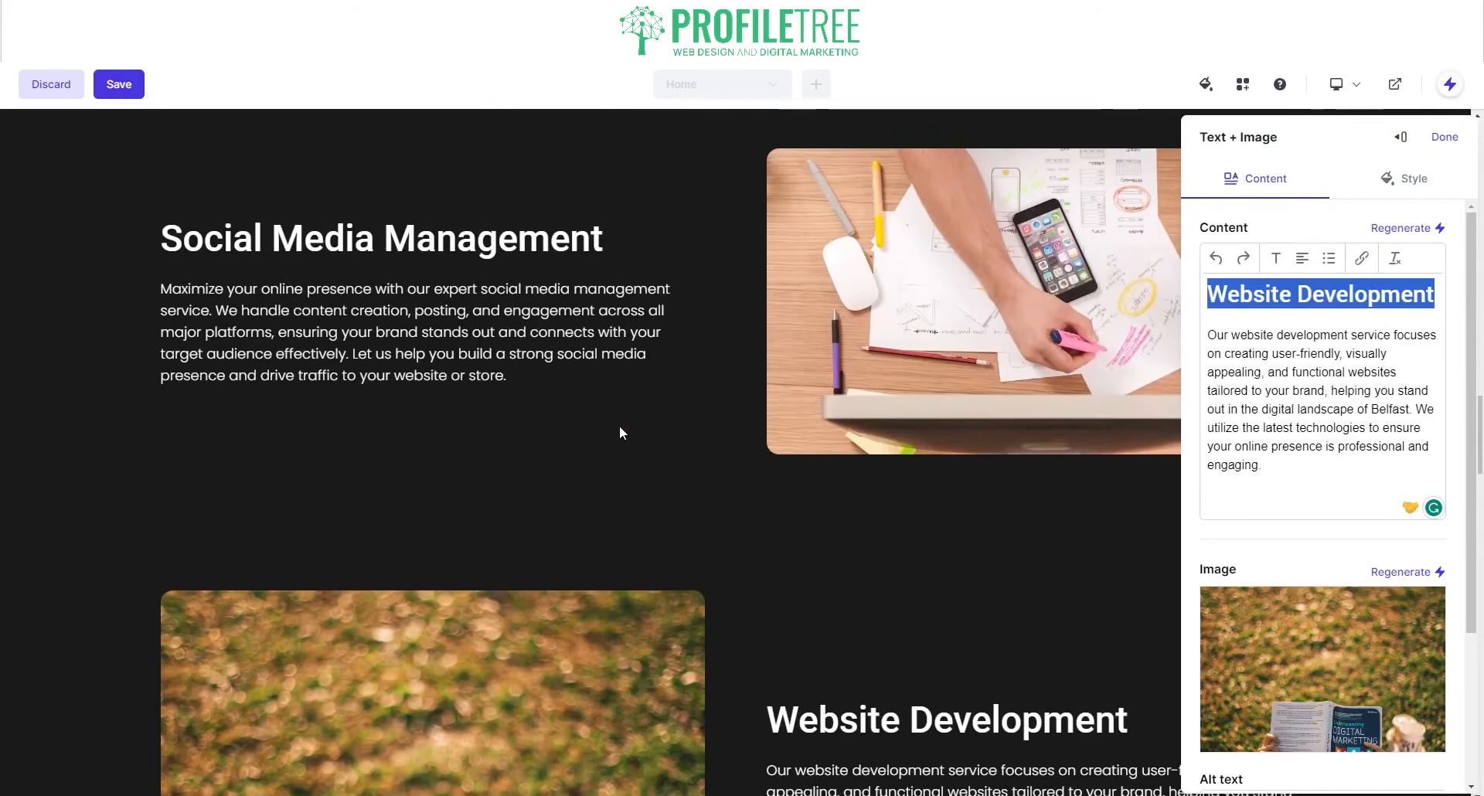
{"action": "scroll", "coordinate": [619, 425], "scroll_direction": "down", "scroll_amount": 5}
{"action": "type", "text": "Conte"}
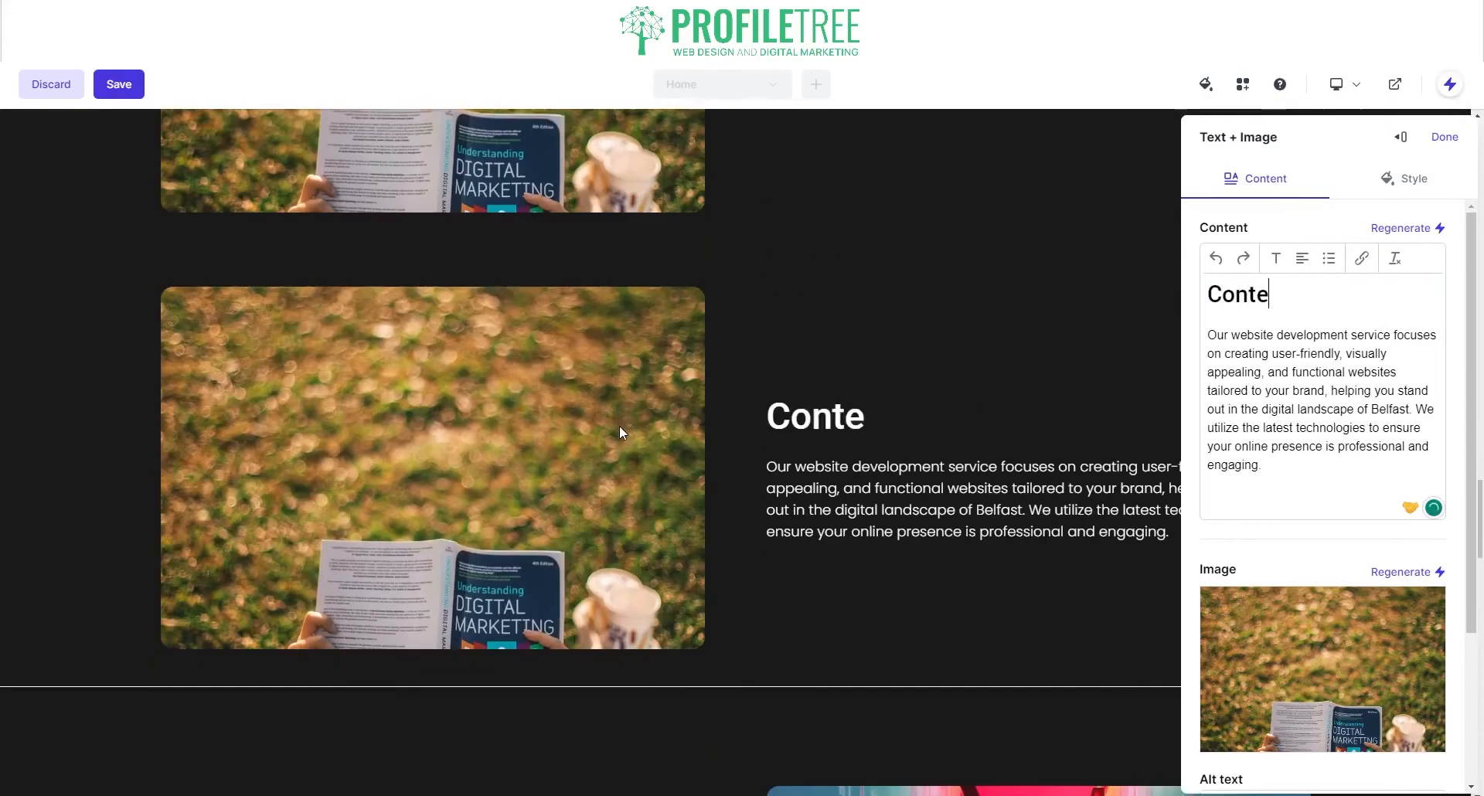
{"action": "type", "text": "nt Managemen"}
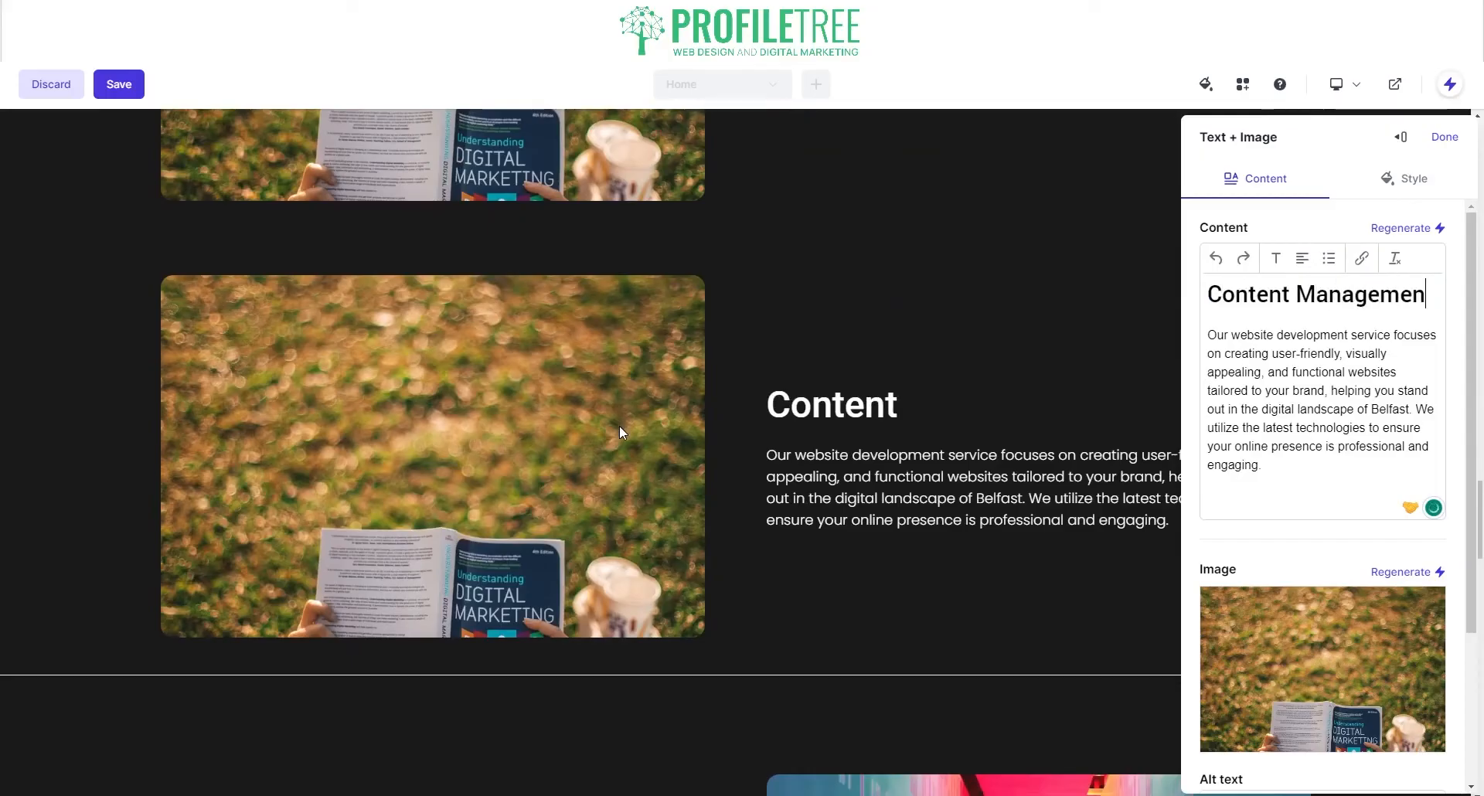
{"action": "type", "text": "t"}
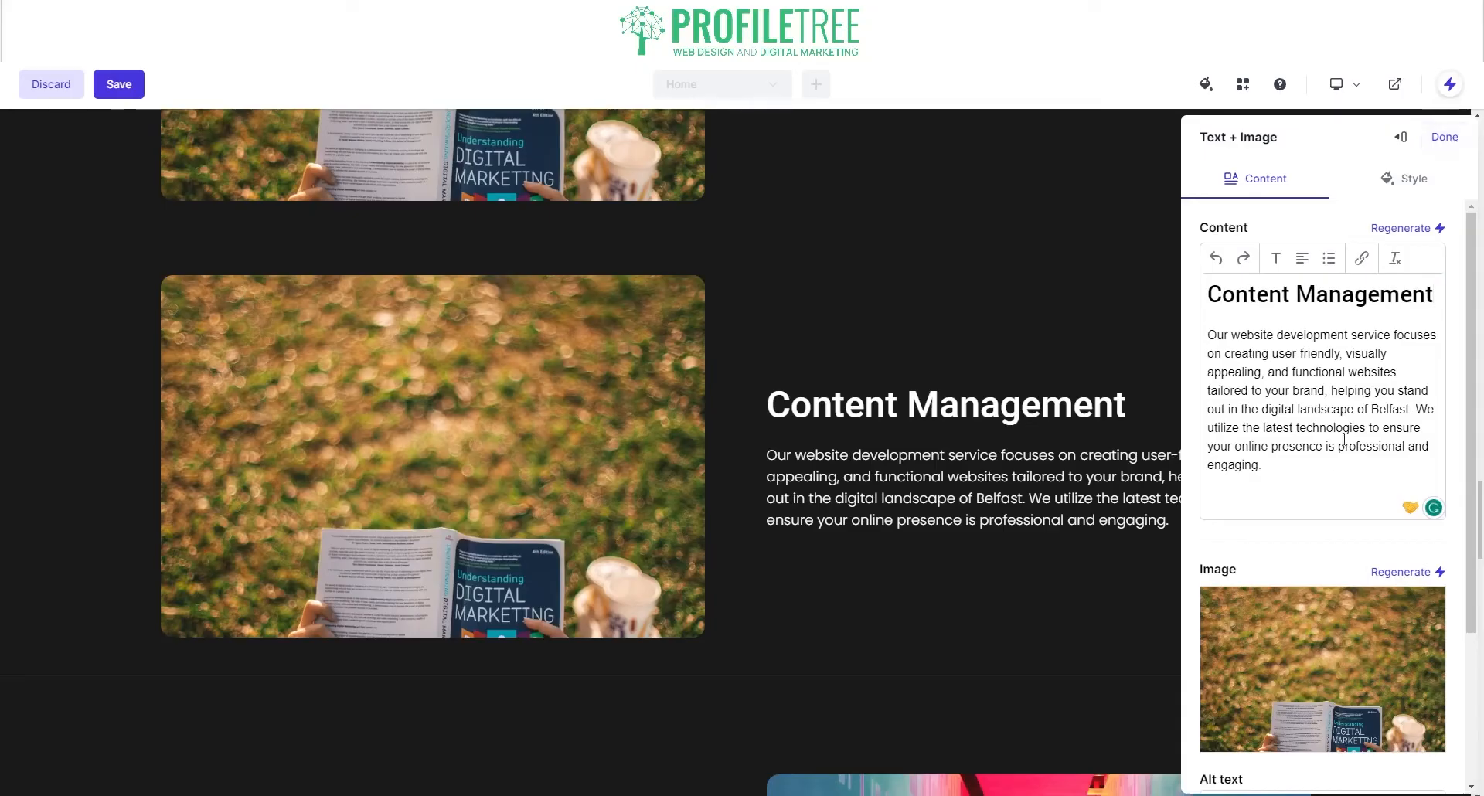
{"action": "scroll", "coordinate": [1364, 247], "scroll_direction": "down", "scroll_amount": 3}
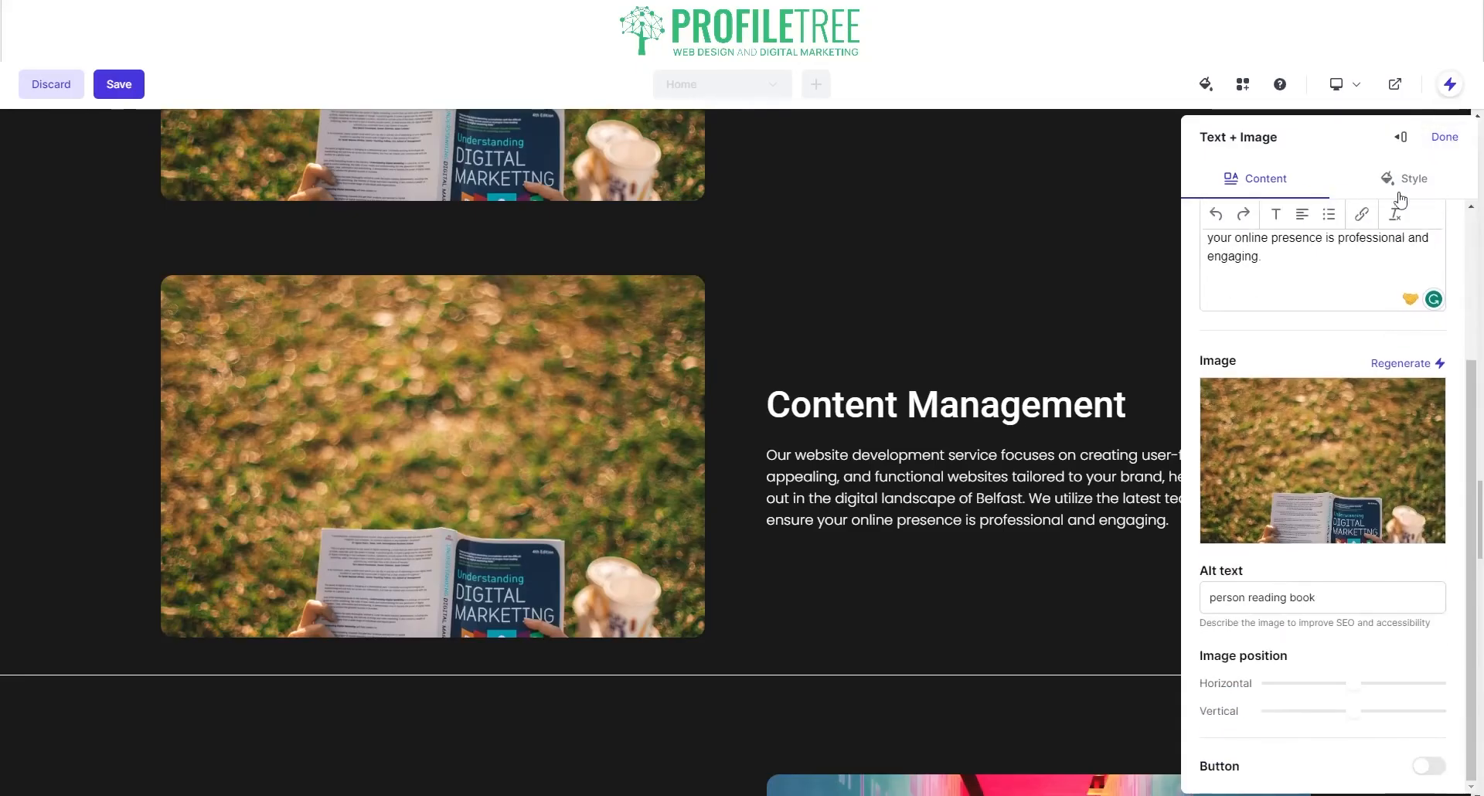
{"action": "mouse_move", "coordinate": [1342, 498]}
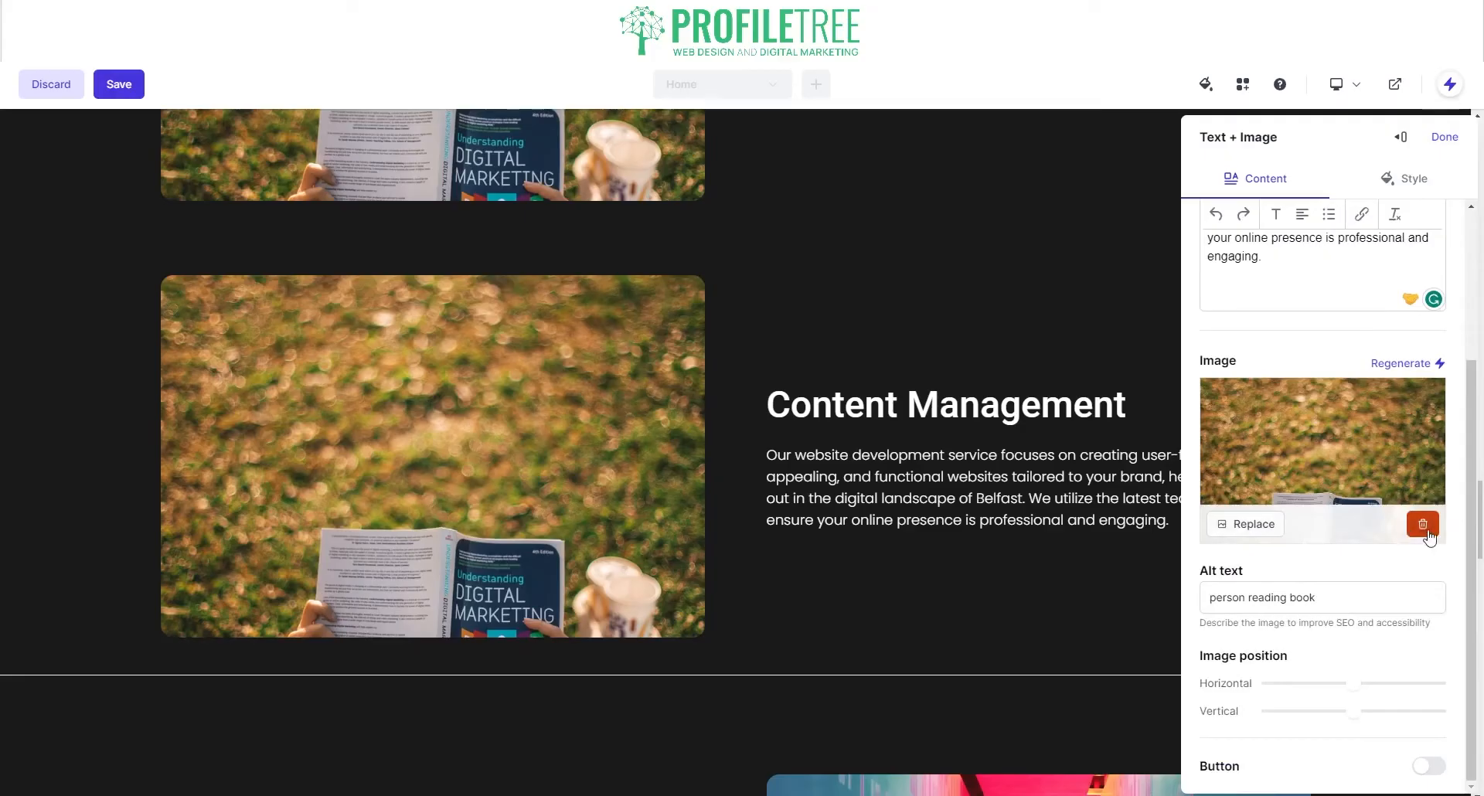
Step: Generate a new image and regenerate the Welcome section's text four times
{"action": "left_click", "coordinate": [1415, 362]}
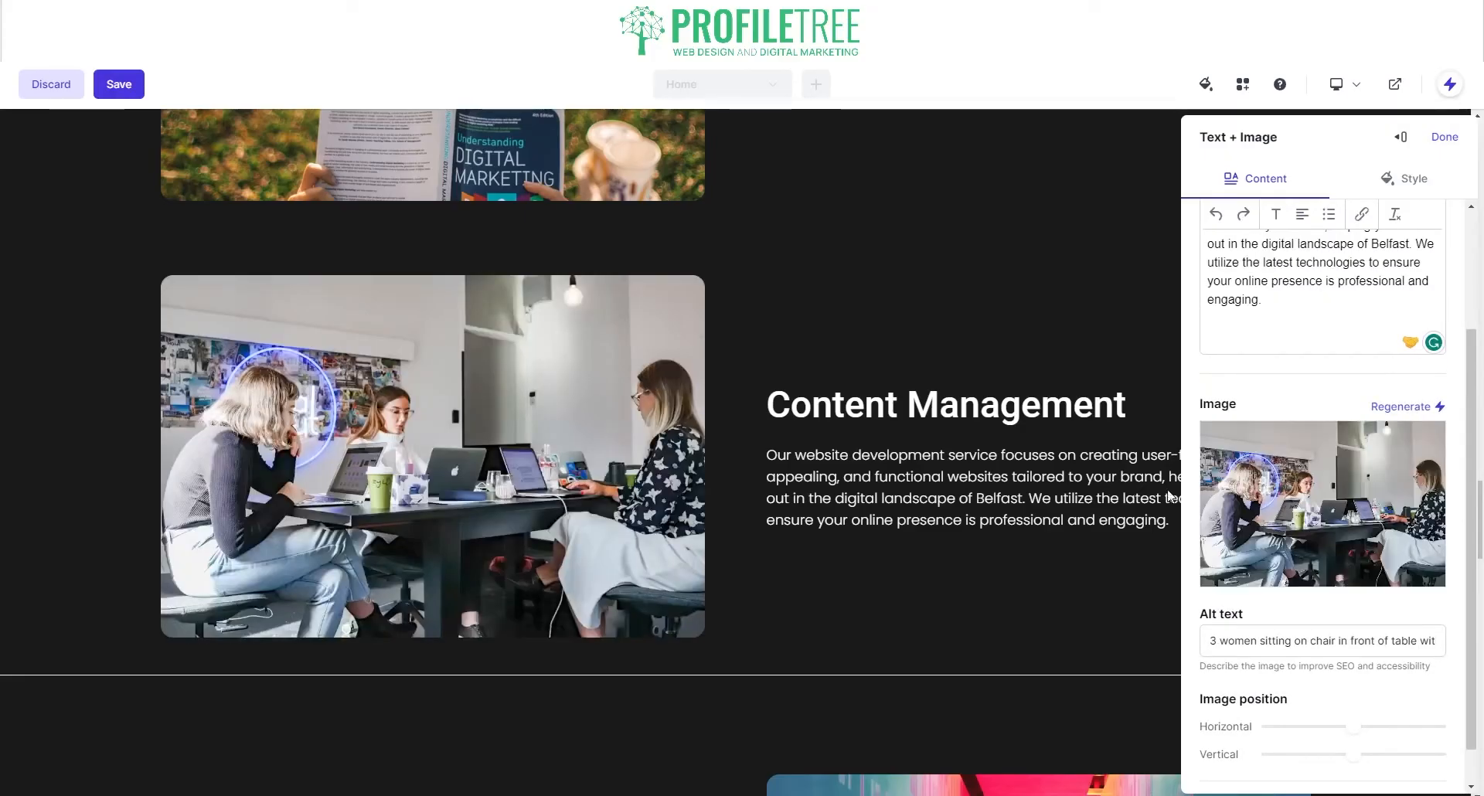
{"action": "scroll", "coordinate": [1349, 340], "scroll_direction": "up", "scroll_amount": 2}
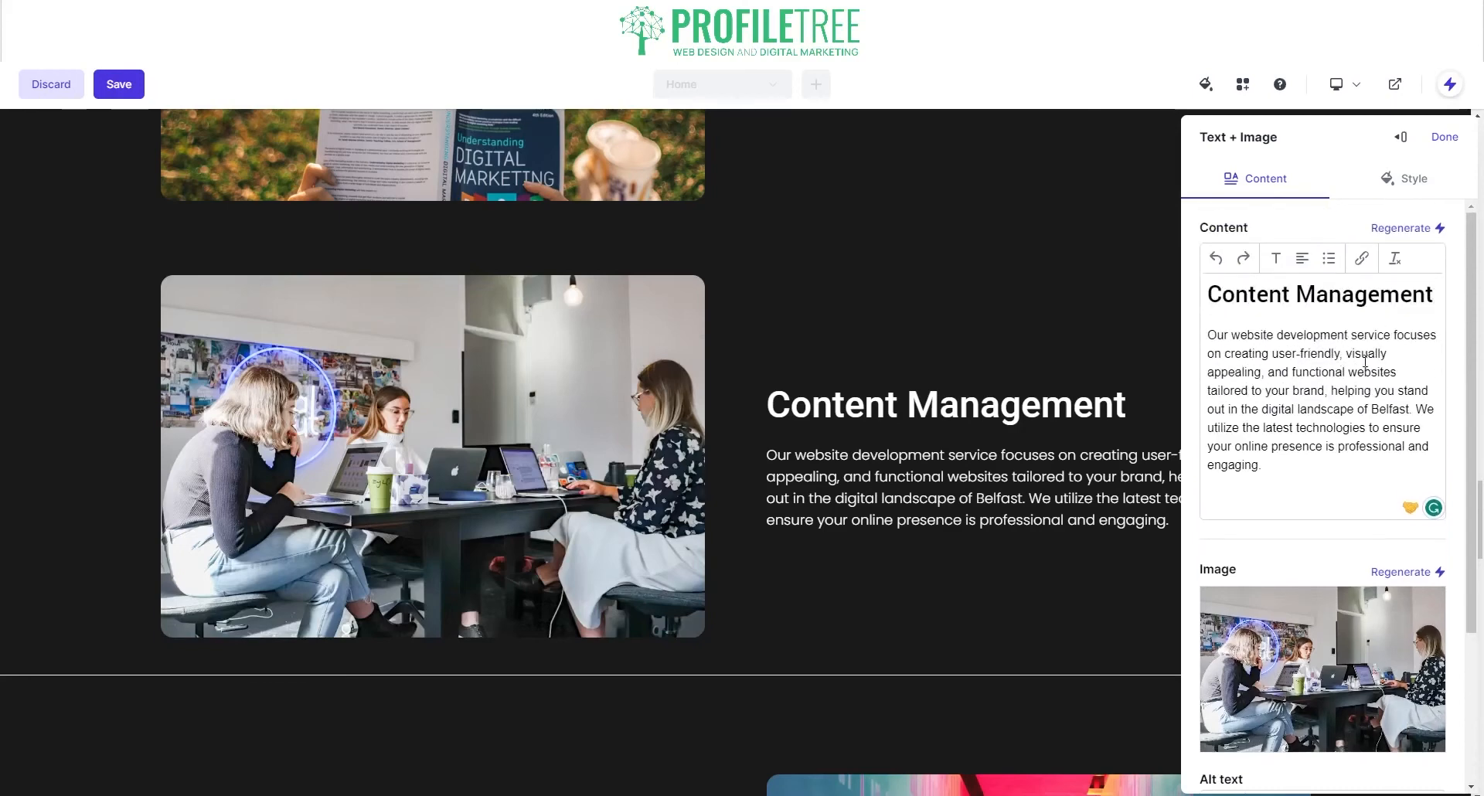
{"action": "left_click", "coordinate": [1414, 229]}
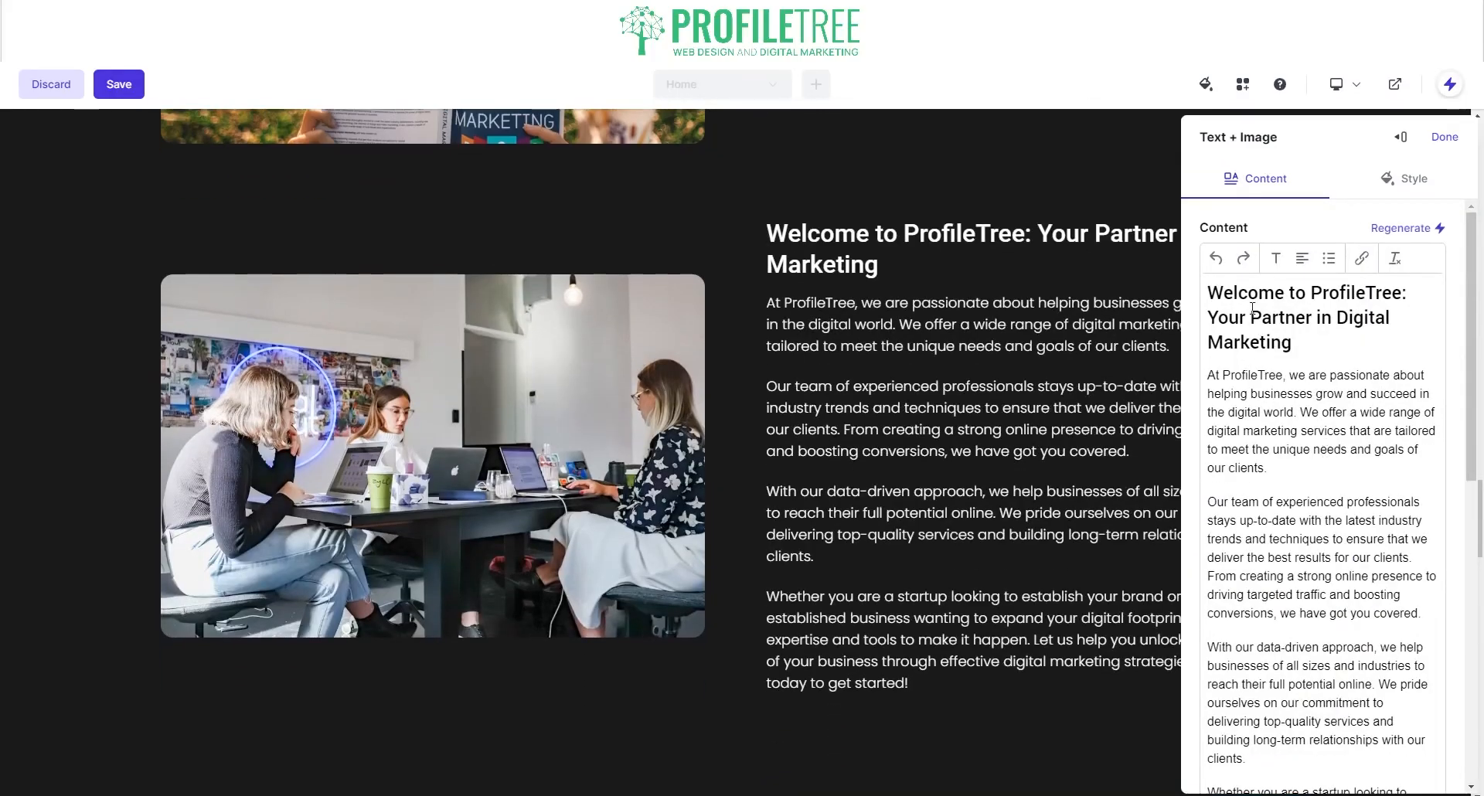
{"action": "left_click", "coordinate": [1401, 232]}
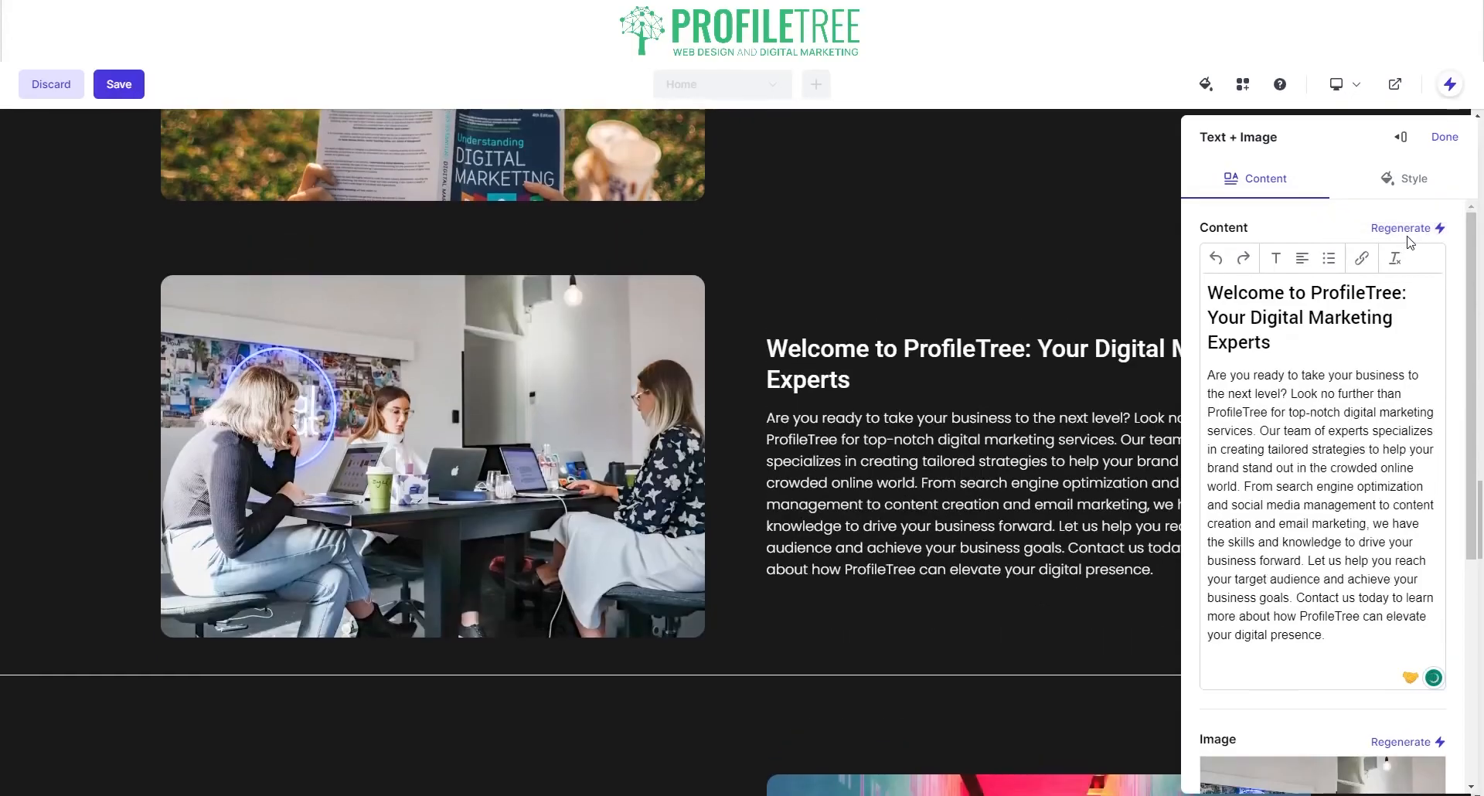
{"action": "left_click", "coordinate": [1408, 233]}
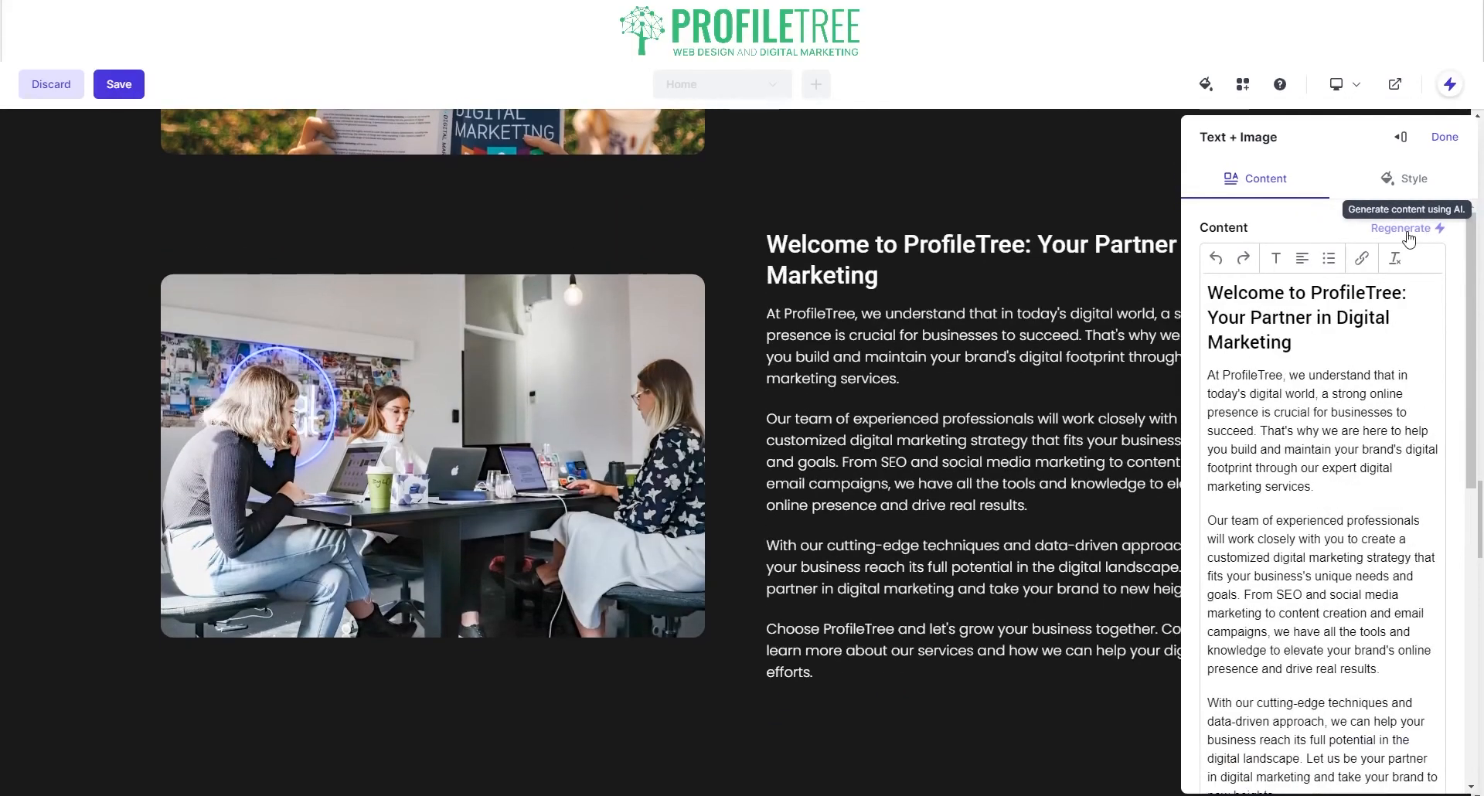
{"action": "left_click", "coordinate": [1406, 232]}
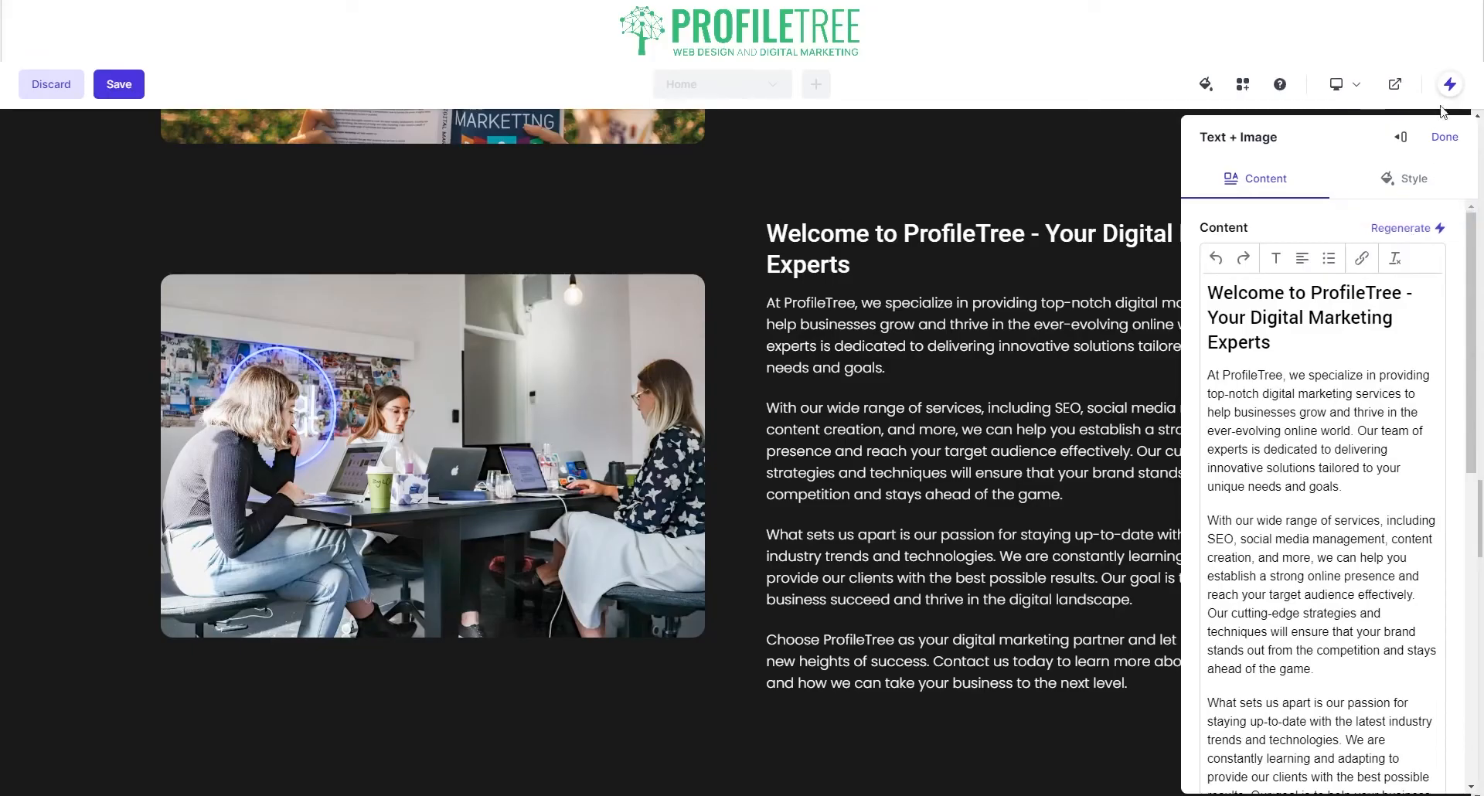
{"action": "left_click", "coordinate": [1411, 180]}
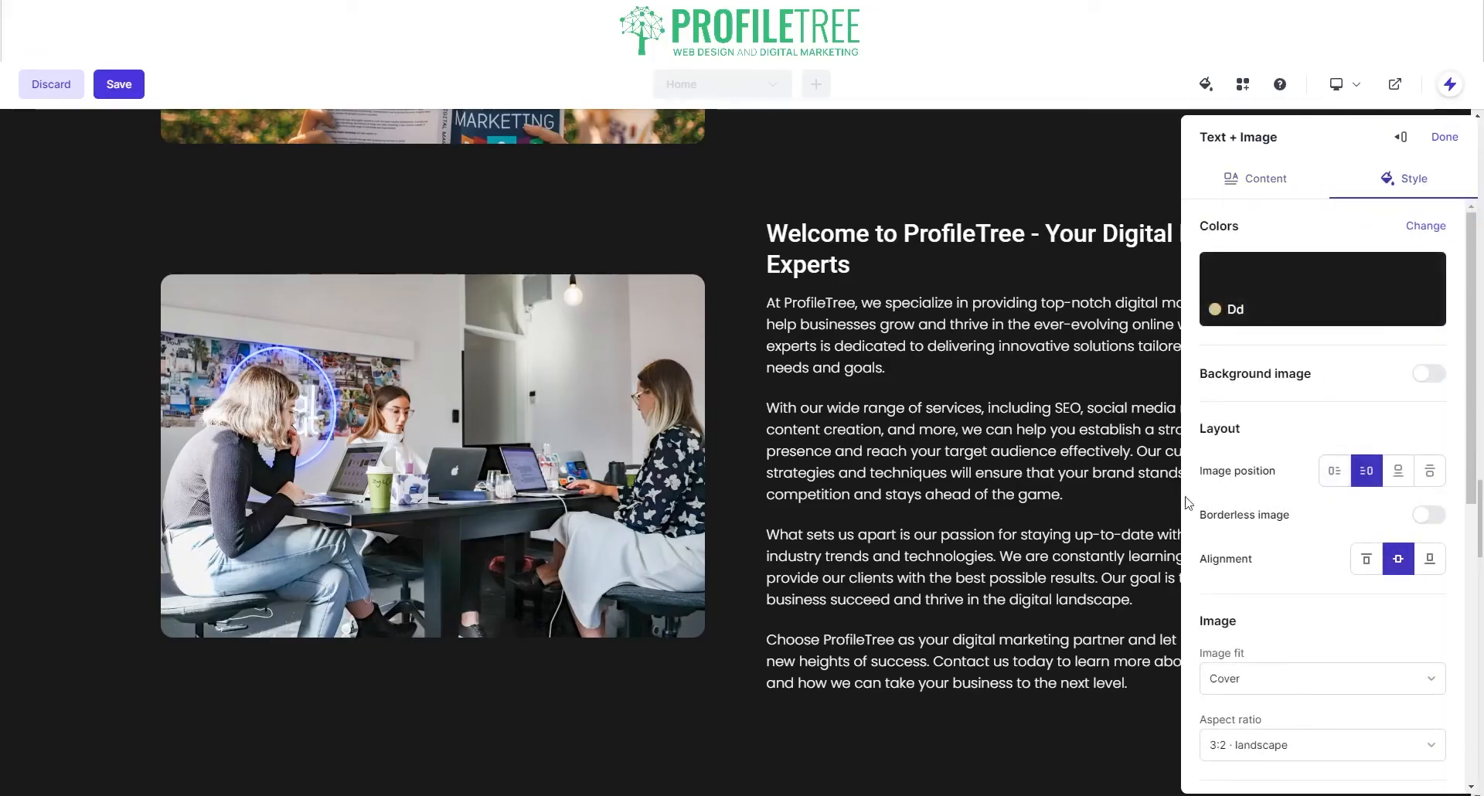
Step: Close the Welcome section's settings panel
{"action": "scroll", "coordinate": [820, 308], "scroll_direction": "up", "scroll_amount": 5}
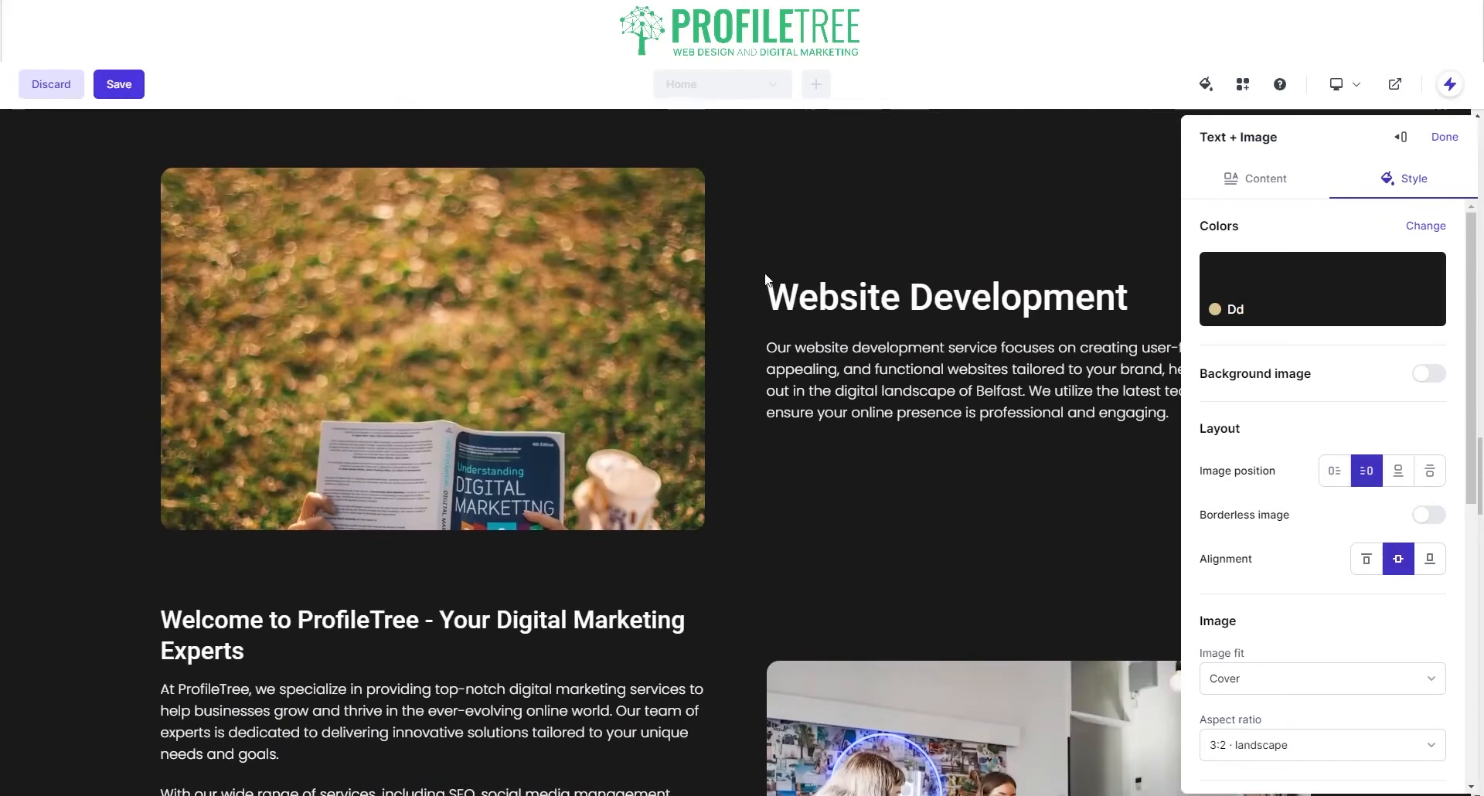
{"action": "scroll", "coordinate": [977, 388], "scroll_direction": "down", "scroll_amount": 2}
{"action": "left_click", "coordinate": [1444, 137]}
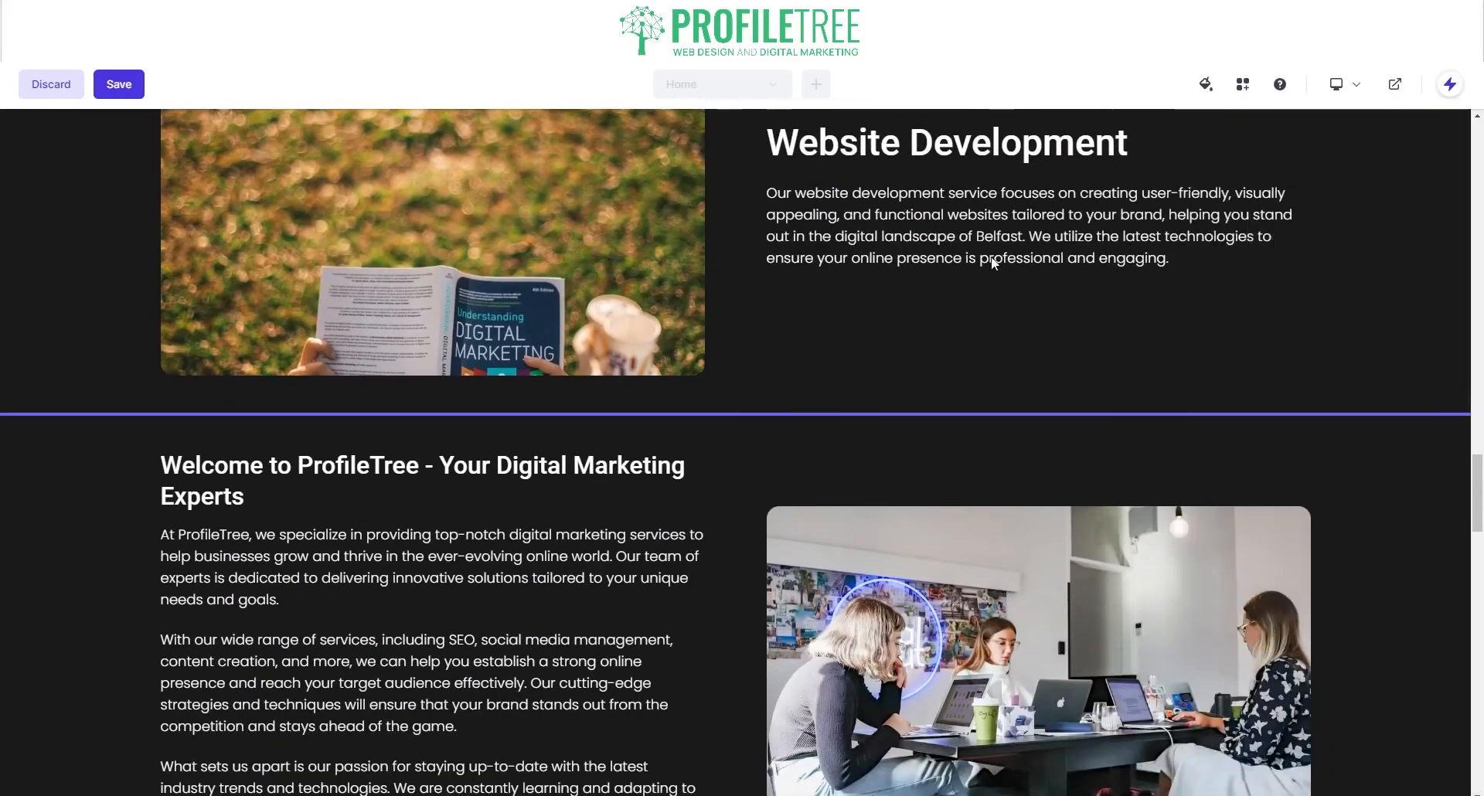
Step: Select and copy the Website Development section's heading and description
{"action": "mouse_move", "coordinate": [1142, 237]}
{"action": "left_click", "coordinate": [1133, 161]}
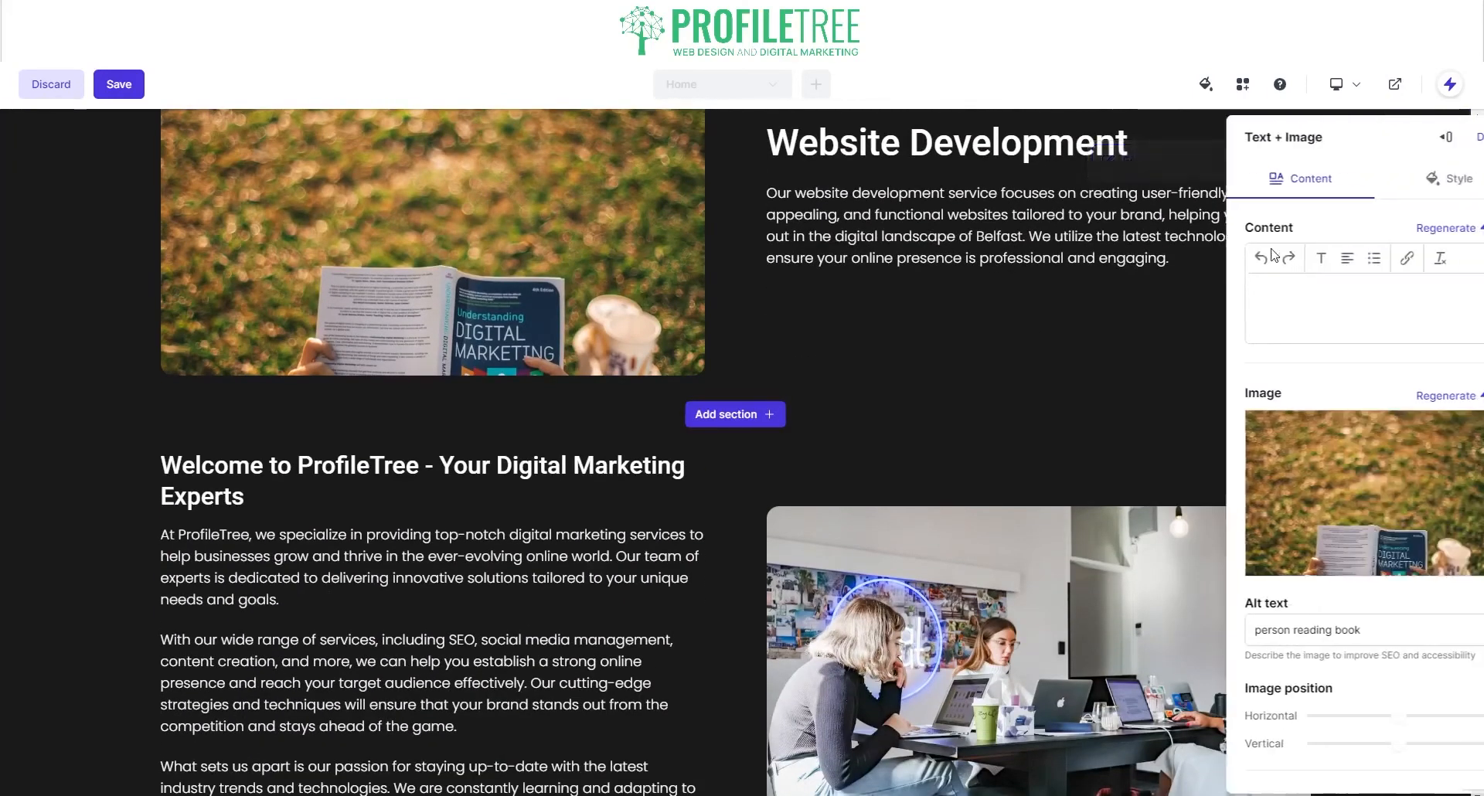
{"action": "left_click_drag", "start_coordinate": [1291, 456], "coordinate": [1197, 283]}
{"action": "key", "text": "ctrl+c"}
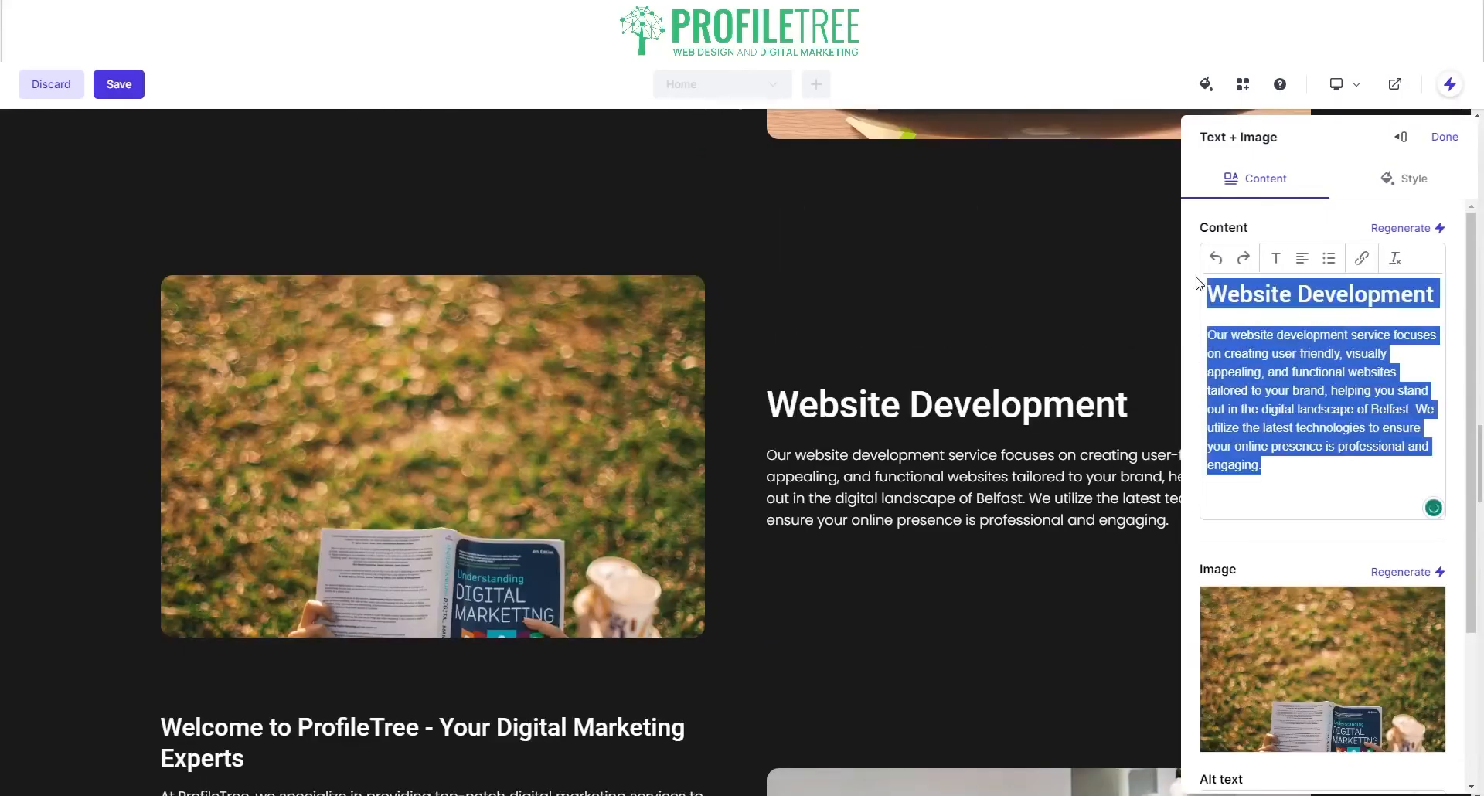
{"action": "left_click", "coordinate": [1444, 137]}
{"action": "scroll", "coordinate": [561, 596], "scroll_direction": "down", "scroll_amount": 4}
Step: Paste that text over the Welcome section and retitle its heading 'Content Management'
{"action": "left_click", "coordinate": [1133, 415]}
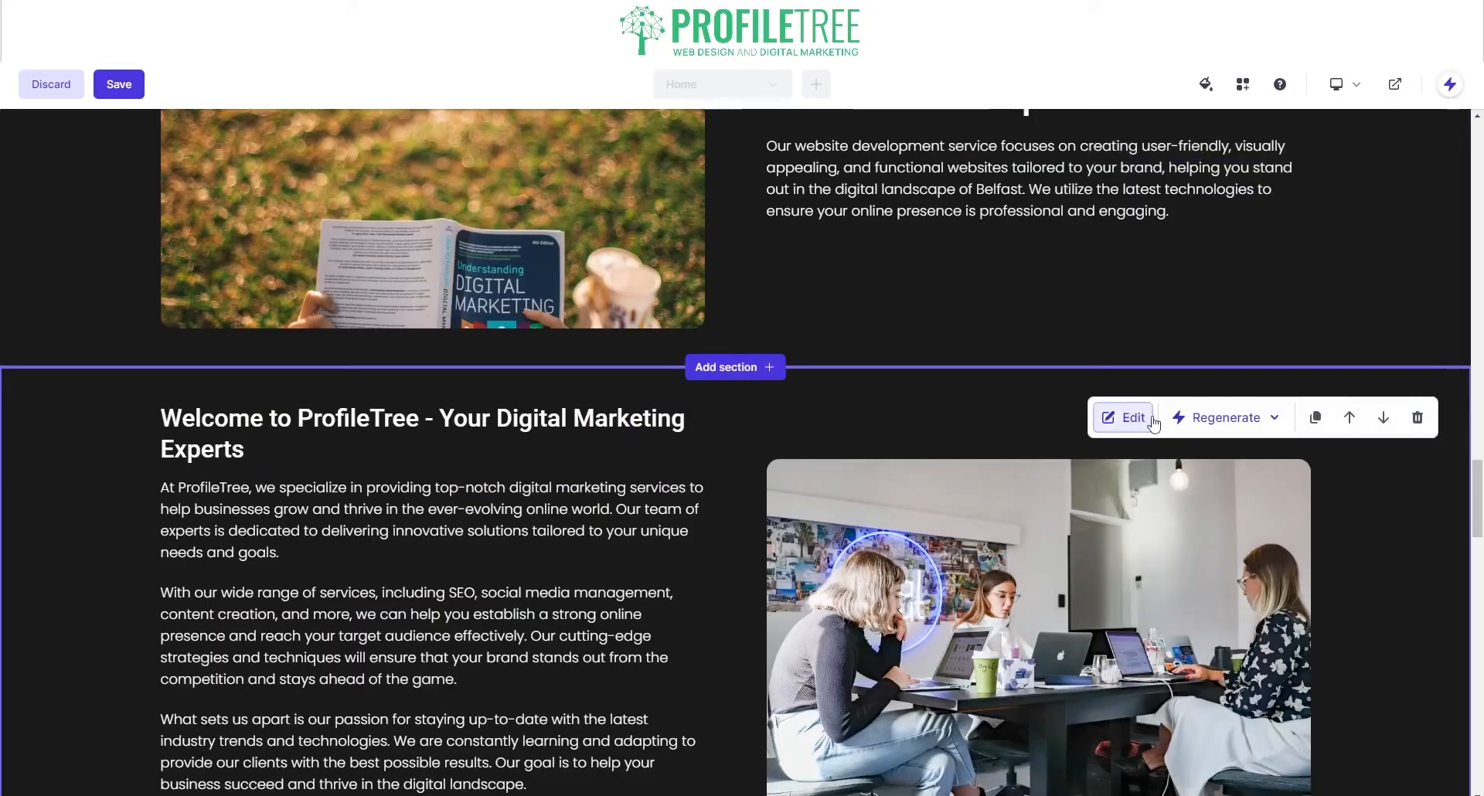
{"action": "key", "text": "ctrl+a"}
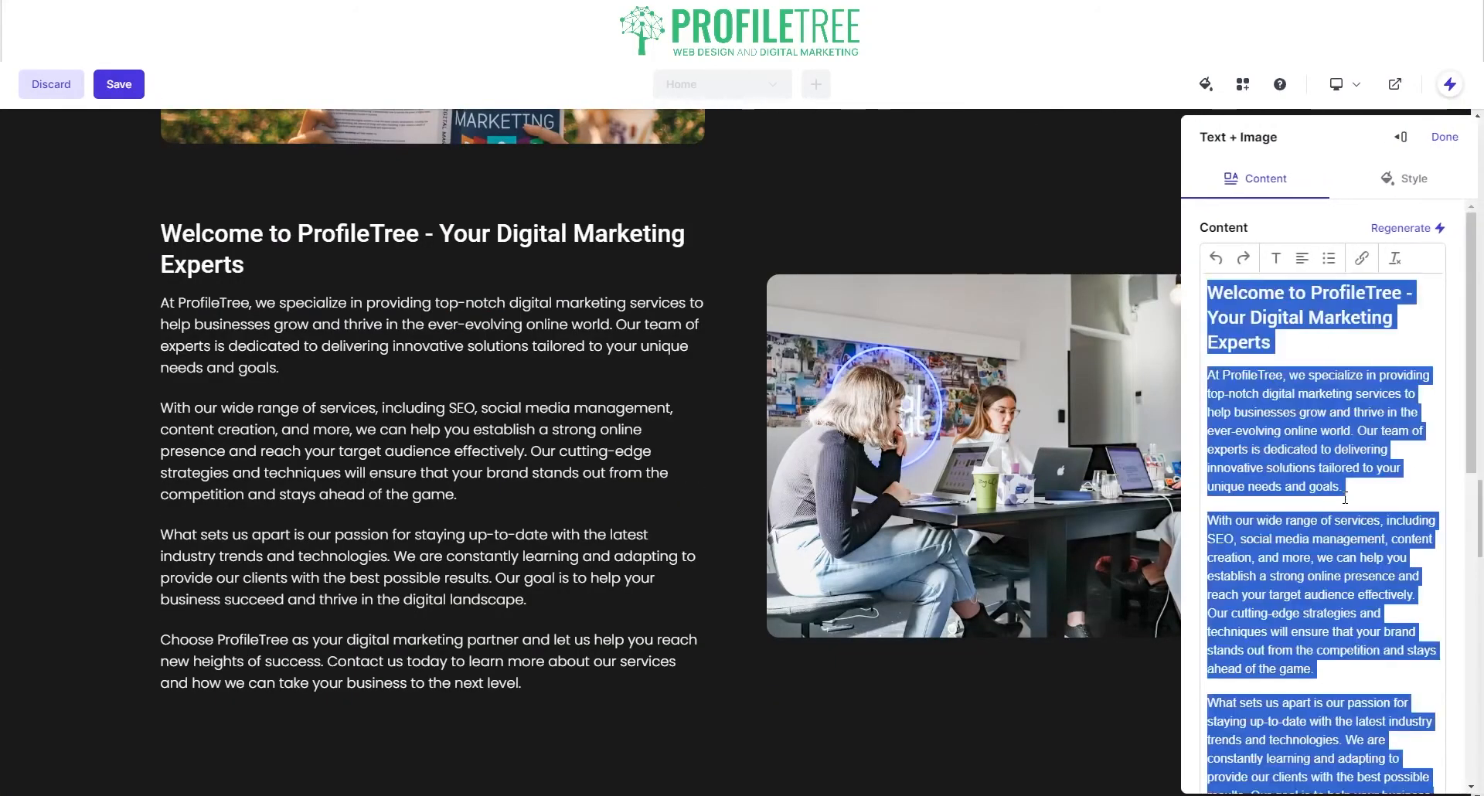
{"action": "key", "text": "ctrl+v"}
{"action": "left_click_drag", "start_coordinate": [1403, 294], "coordinate": [1164, 291]}
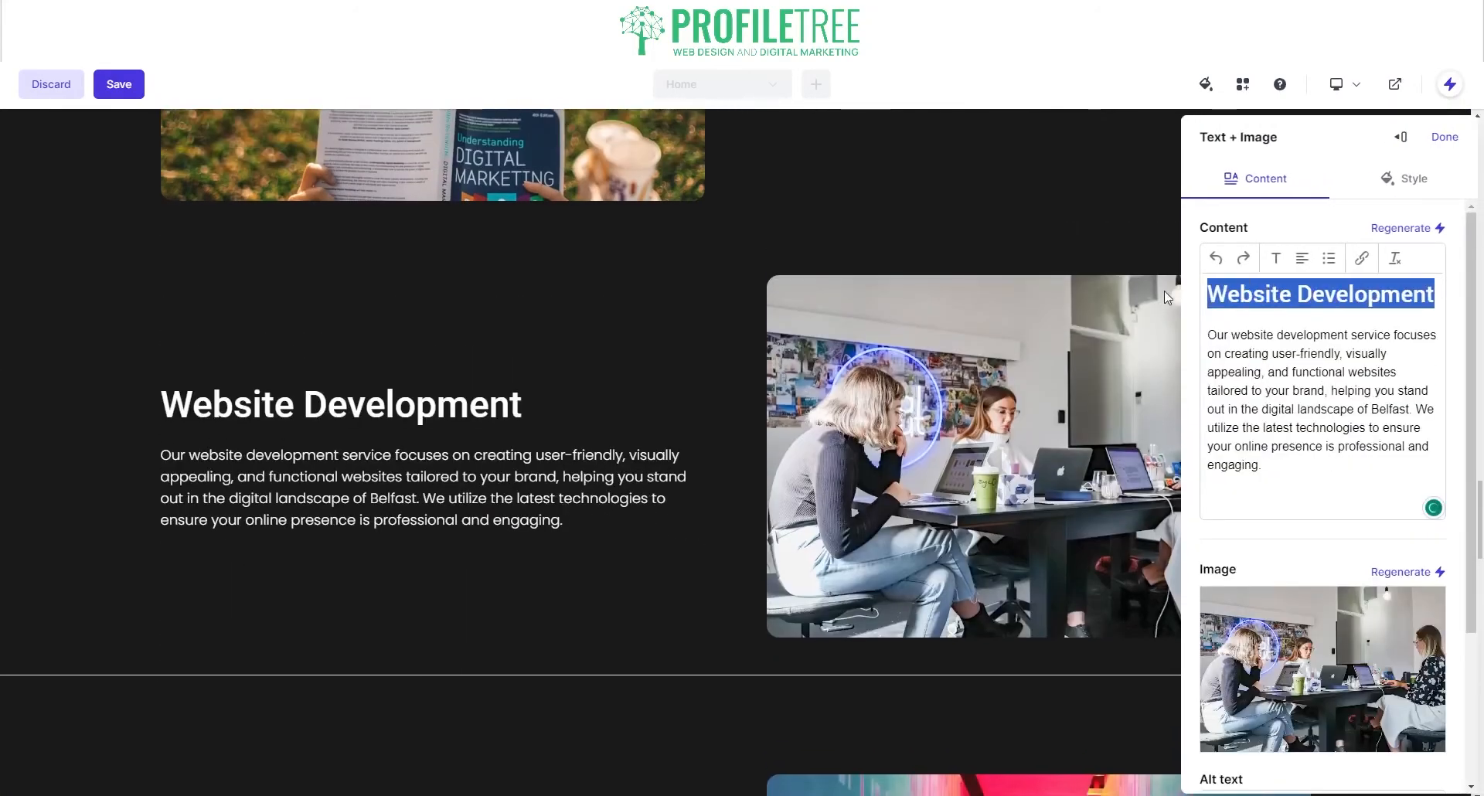
{"action": "type", "text": "Content Managemenr"}
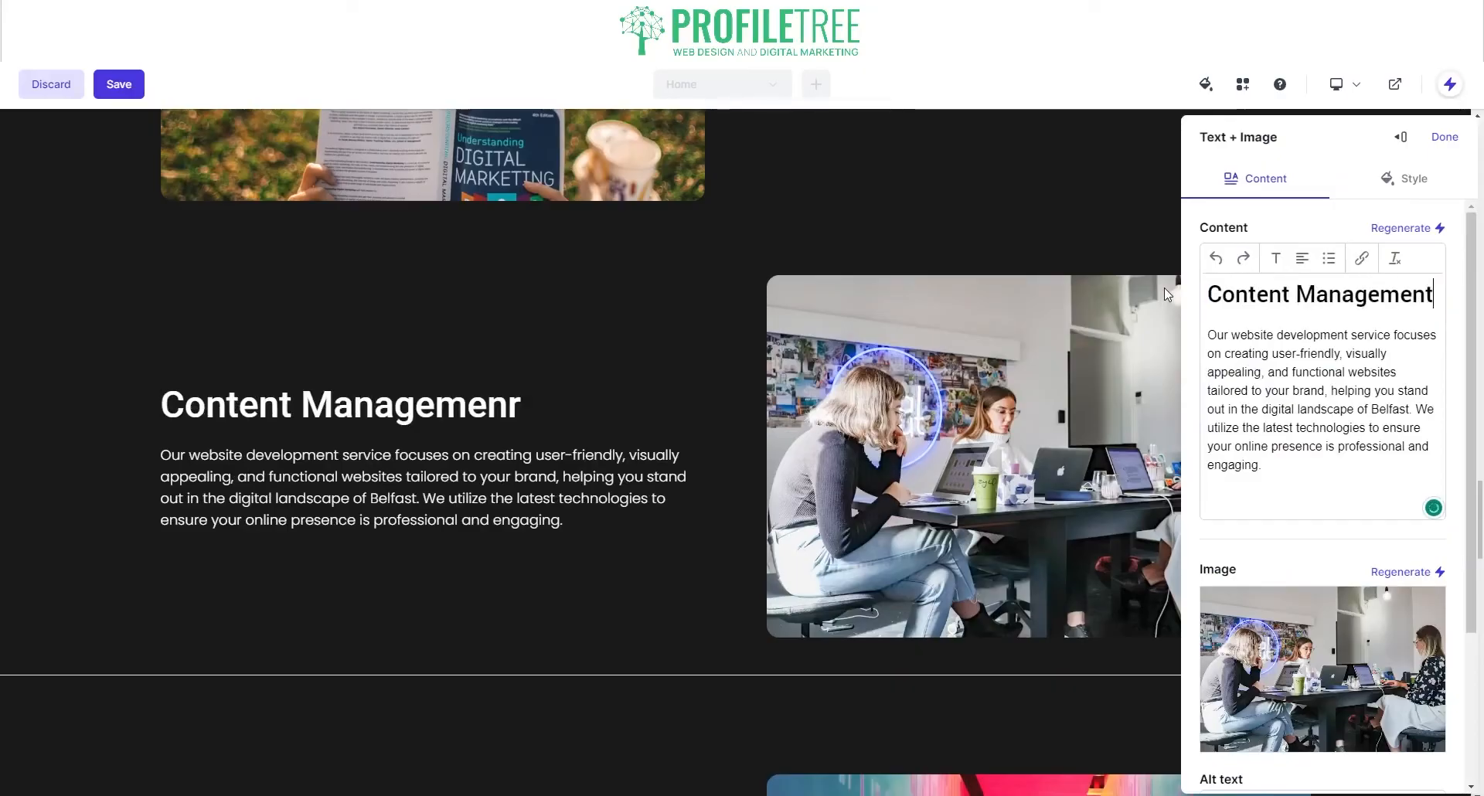
{"action": "left_click", "coordinate": [1041, 212]}
{"action": "scroll", "coordinate": [879, 348], "scroll_direction": "up", "scroll_amount": 15}
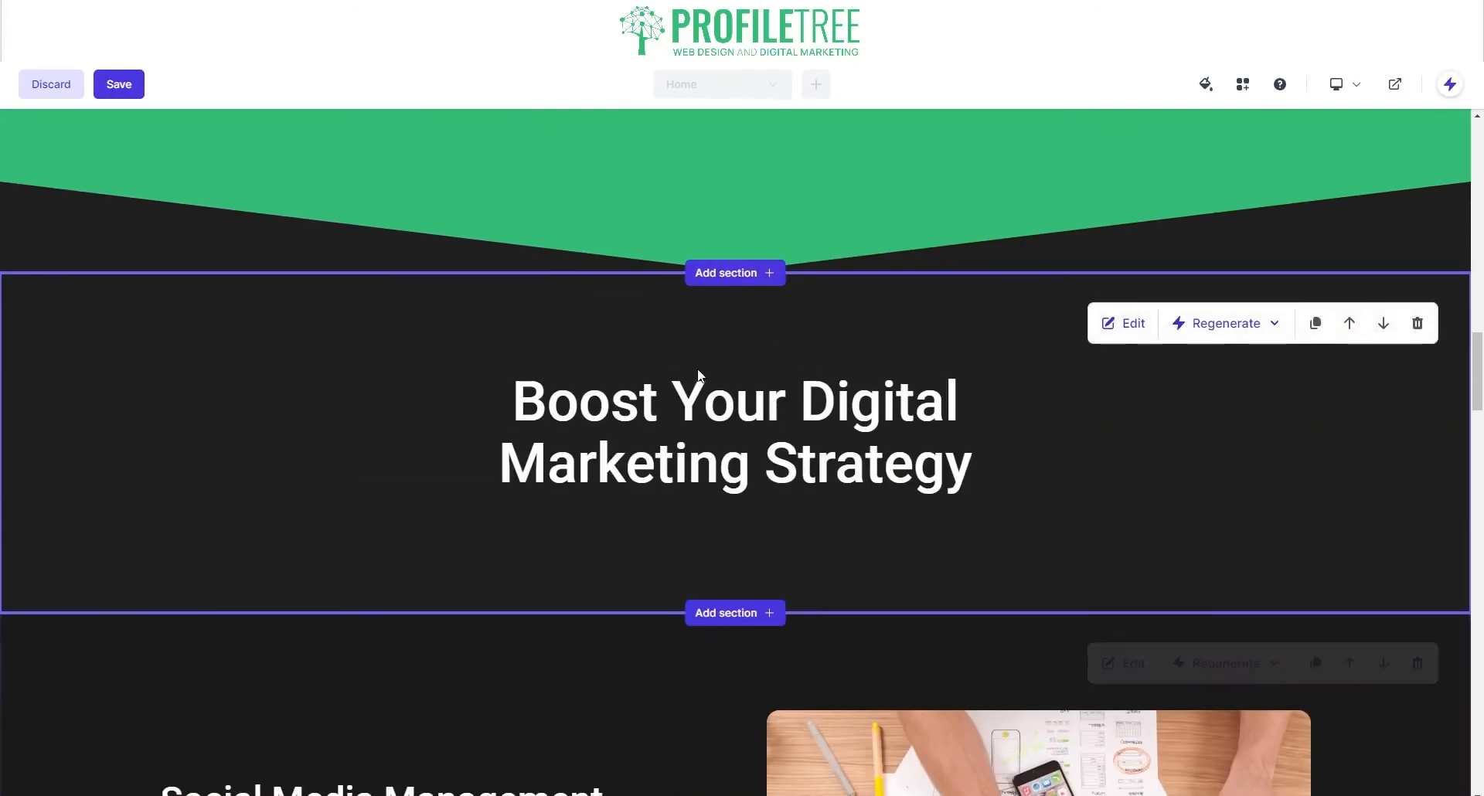
Step: Regenerate the entire Marketing Strategy Consultation section, producing SEO Optimization Services
{"action": "scroll", "coordinate": [698, 374], "scroll_direction": "down", "scroll_amount": 10}
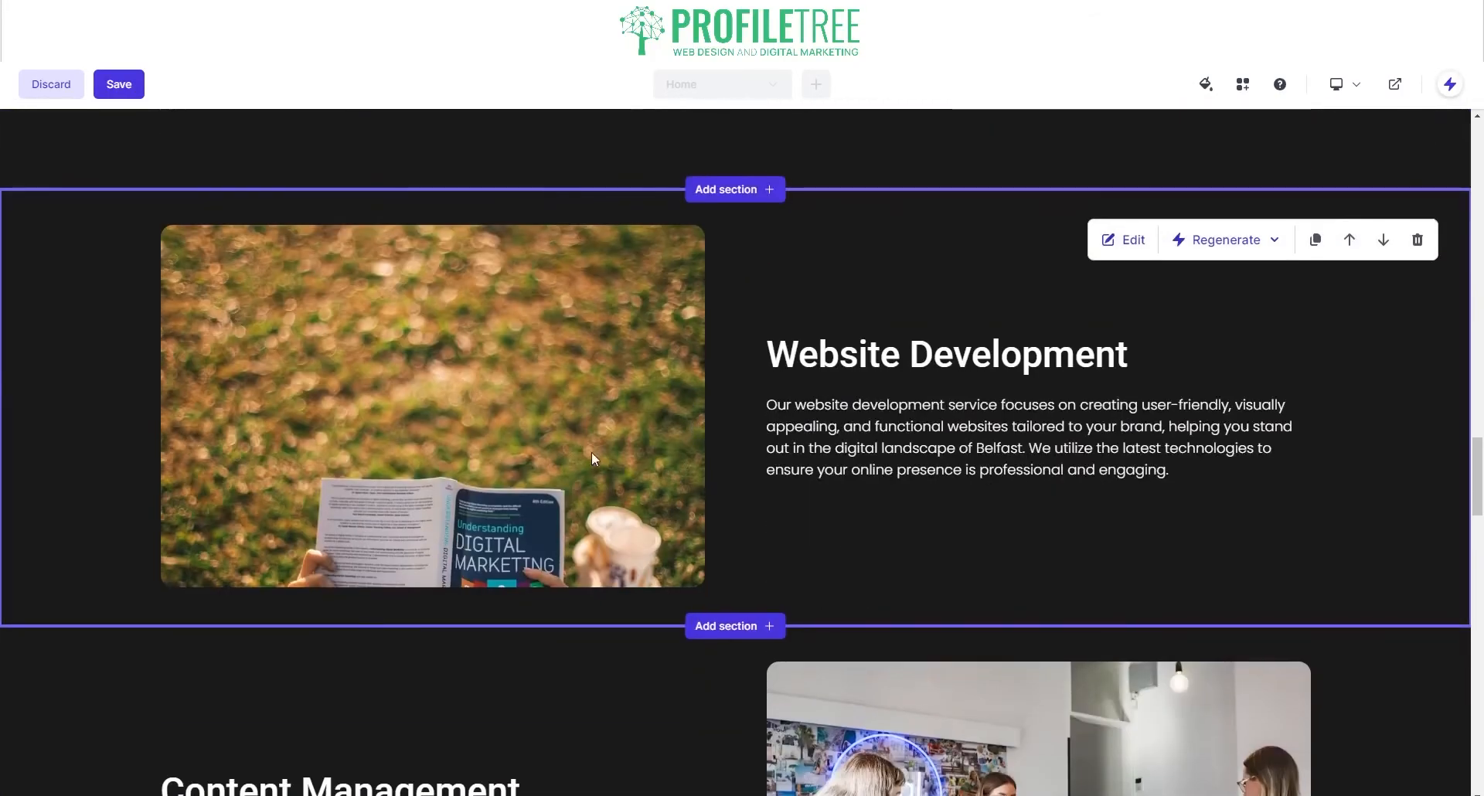
{"action": "scroll", "coordinate": [592, 453], "scroll_direction": "down", "scroll_amount": 5}
{"action": "scroll", "coordinate": [526, 410], "scroll_direction": "up", "scroll_amount": 8}
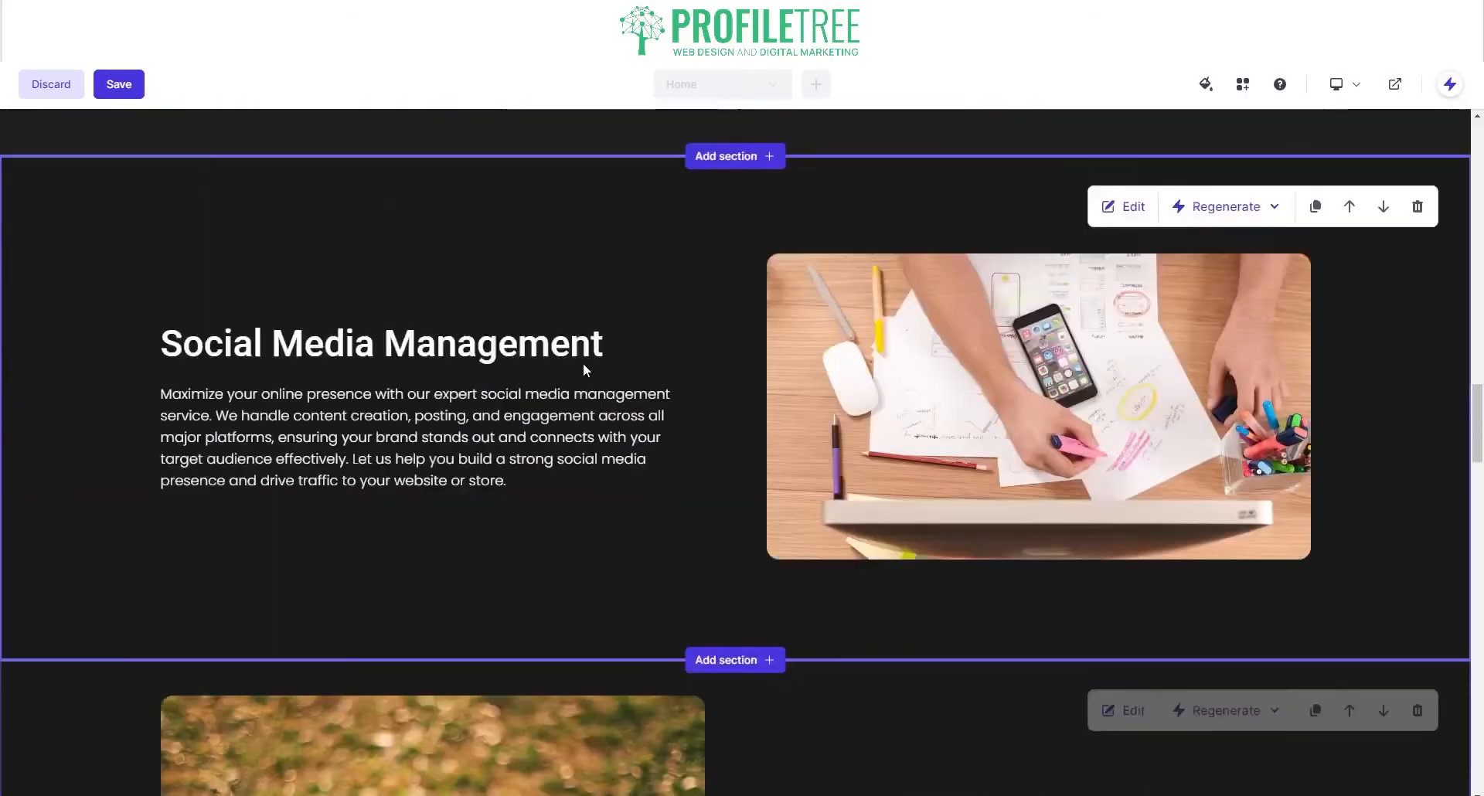
{"action": "scroll", "coordinate": [464, 386], "scroll_direction": "down", "scroll_amount": 18}
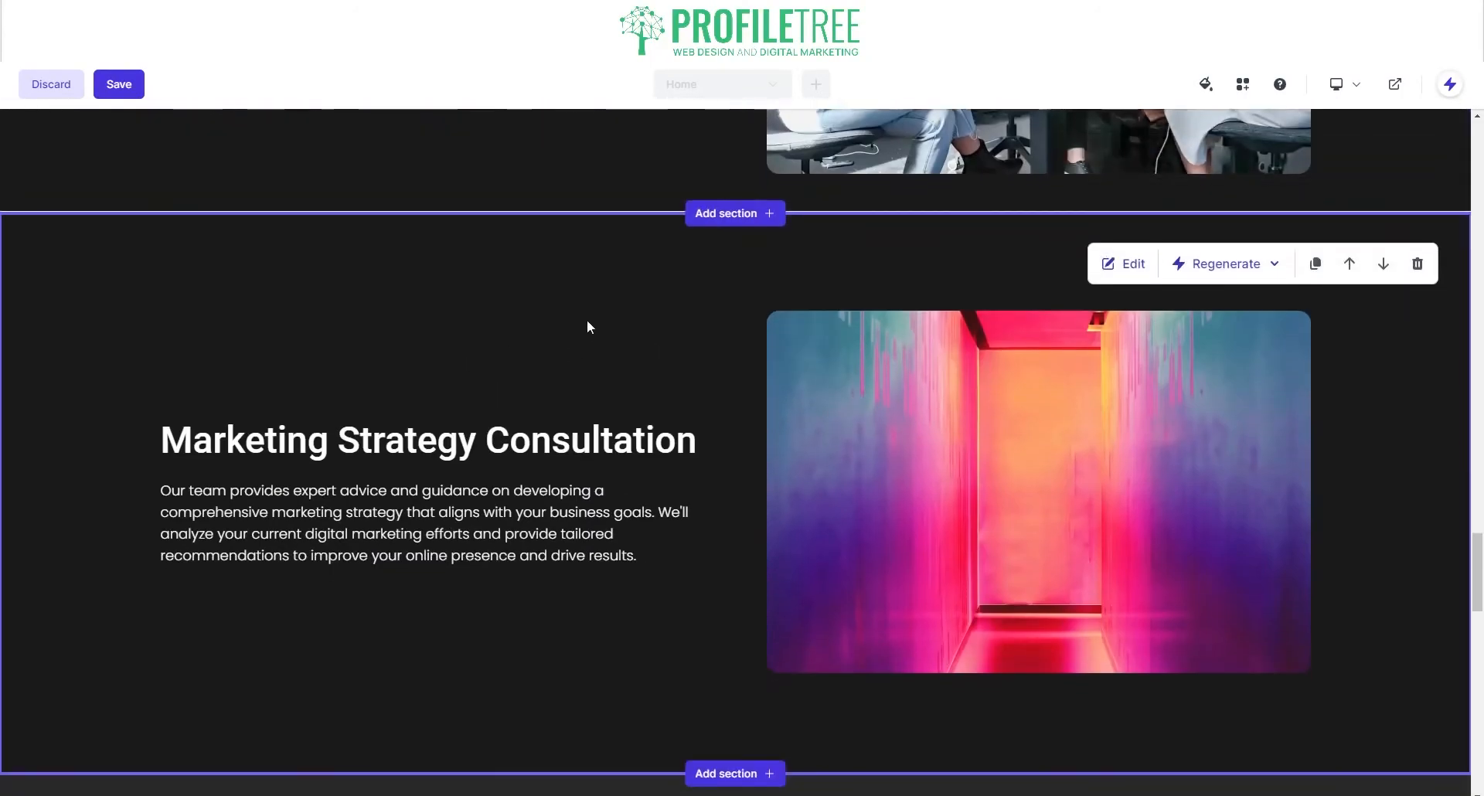
{"action": "left_click", "coordinate": [1237, 266]}
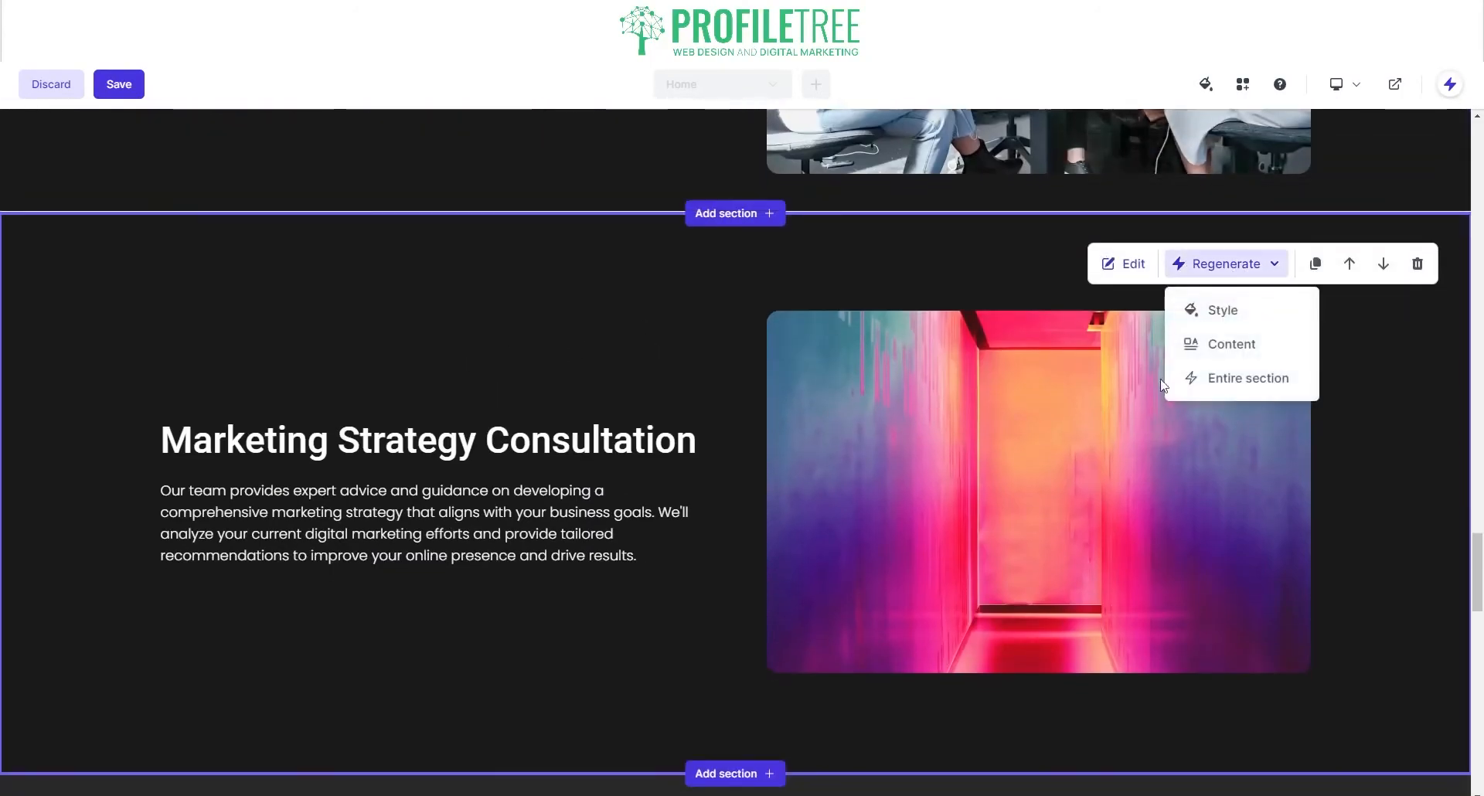
{"action": "scroll", "coordinate": [831, 214], "scroll_direction": "up", "scroll_amount": 2}
{"action": "scroll", "coordinate": [1073, 350], "scroll_direction": "up", "scroll_amount": 2}
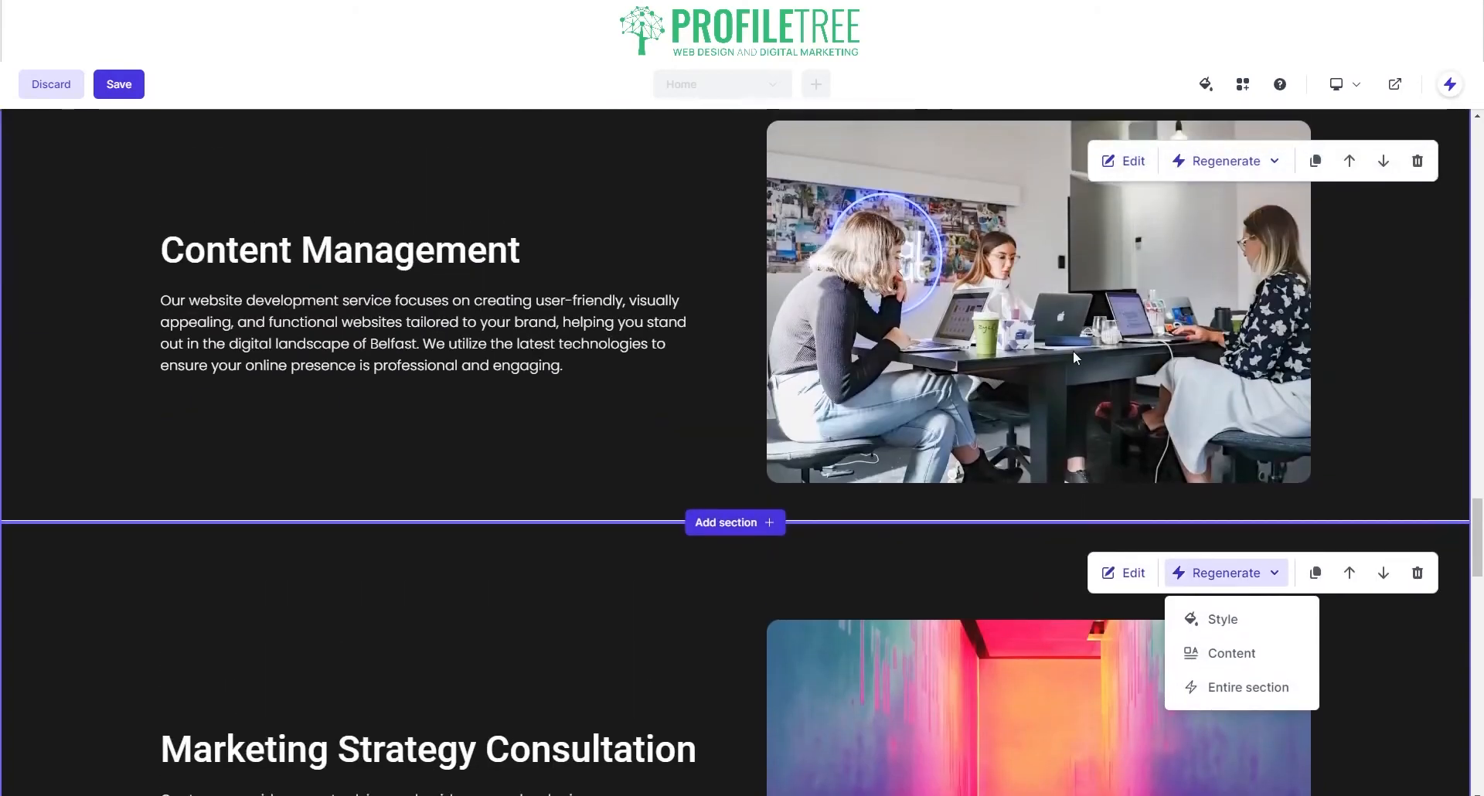
{"action": "scroll", "coordinate": [1139, 335], "scroll_direction": "down", "scroll_amount": 5}
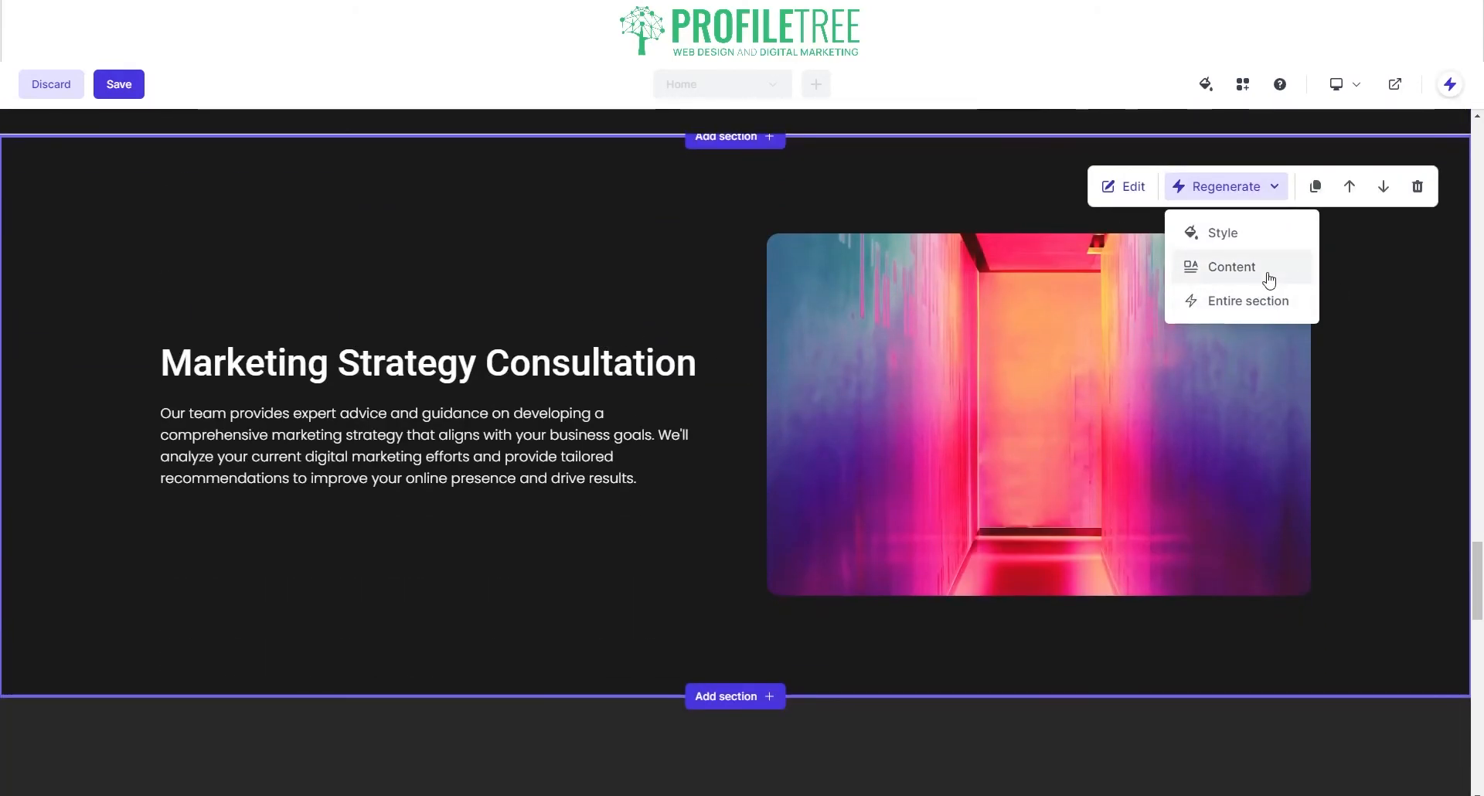
{"action": "left_click", "coordinate": [1266, 311]}
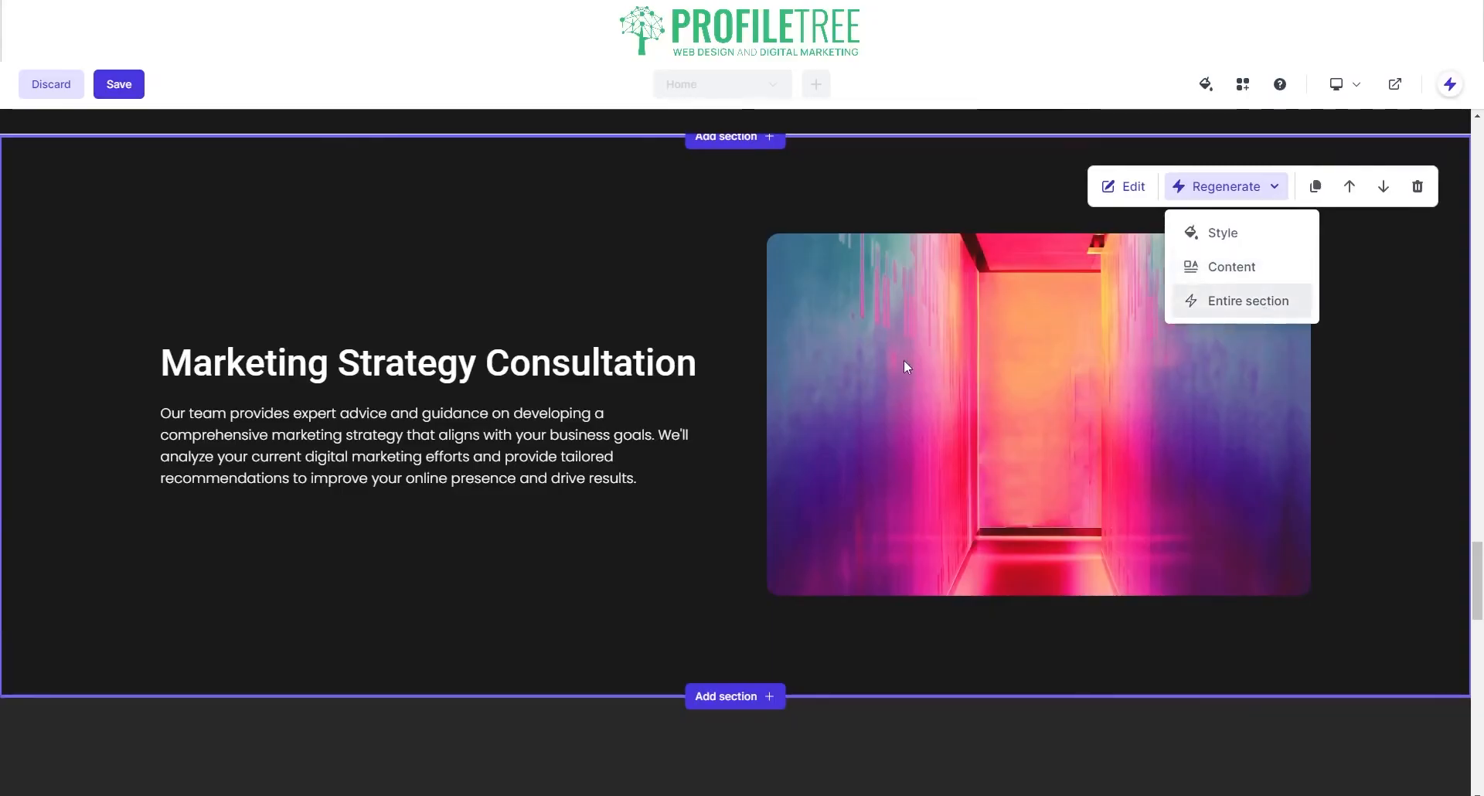
Step: Regenerate the entire SEO Optimization Services section once more
{"action": "scroll", "coordinate": [903, 351], "scroll_direction": "up", "scroll_amount": 4}
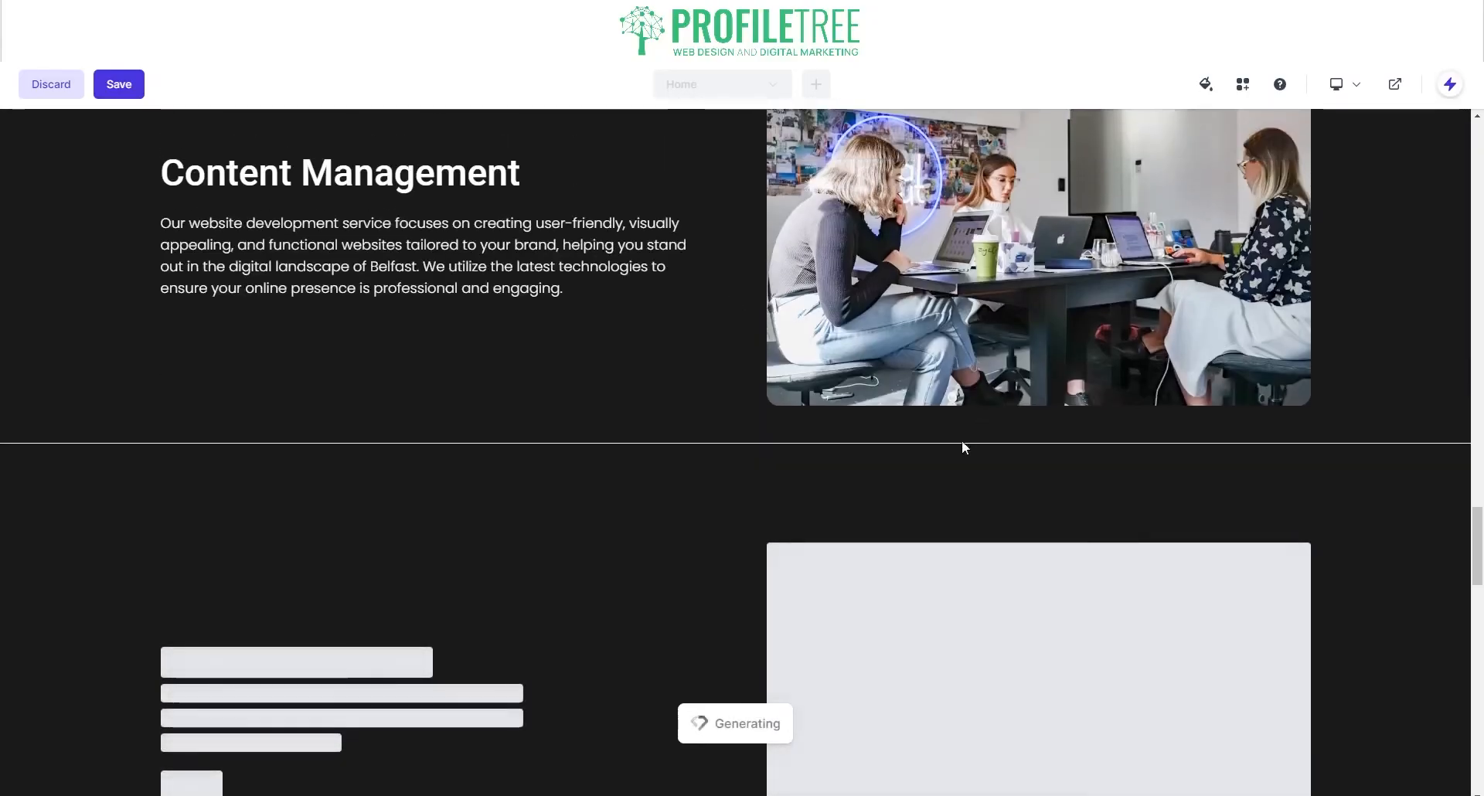
{"action": "scroll", "coordinate": [556, 402], "scroll_direction": "down", "scroll_amount": 4}
{"action": "scroll", "coordinate": [495, 410], "scroll_direction": "up", "scroll_amount": 3}
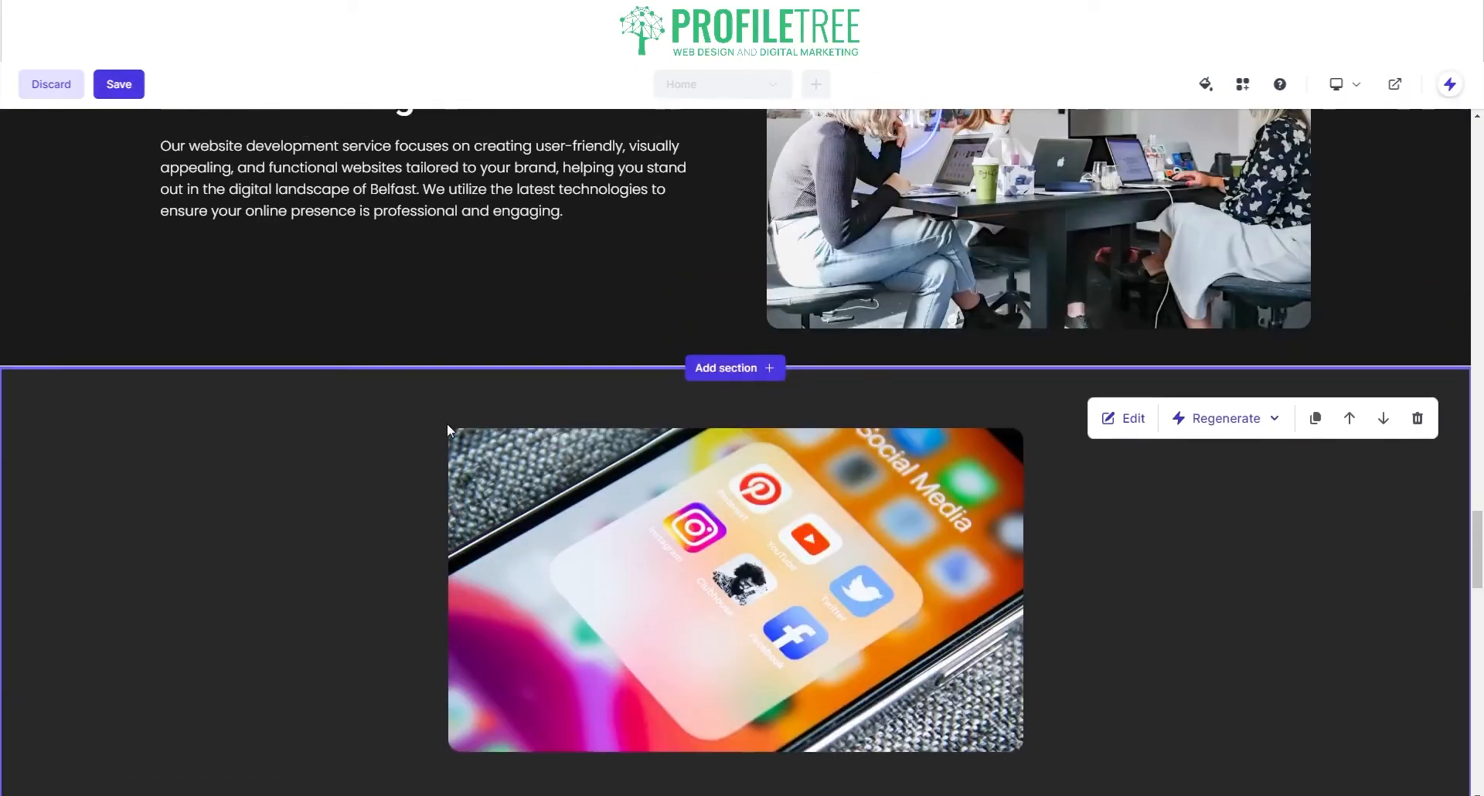
{"action": "scroll", "coordinate": [850, 325], "scroll_direction": "down", "scroll_amount": 3}
{"action": "left_click", "coordinate": [1222, 189]}
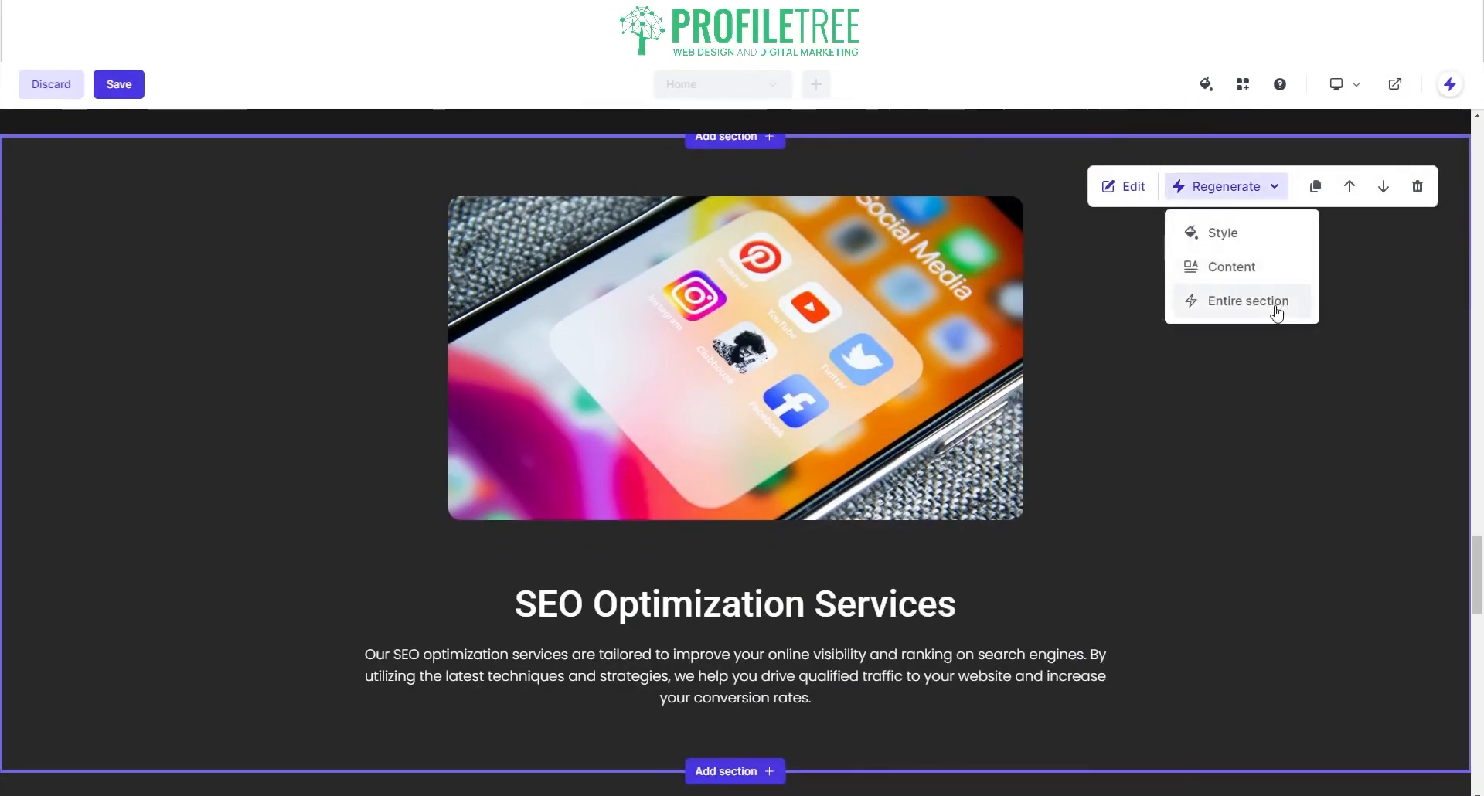
{"action": "left_click", "coordinate": [1184, 307]}
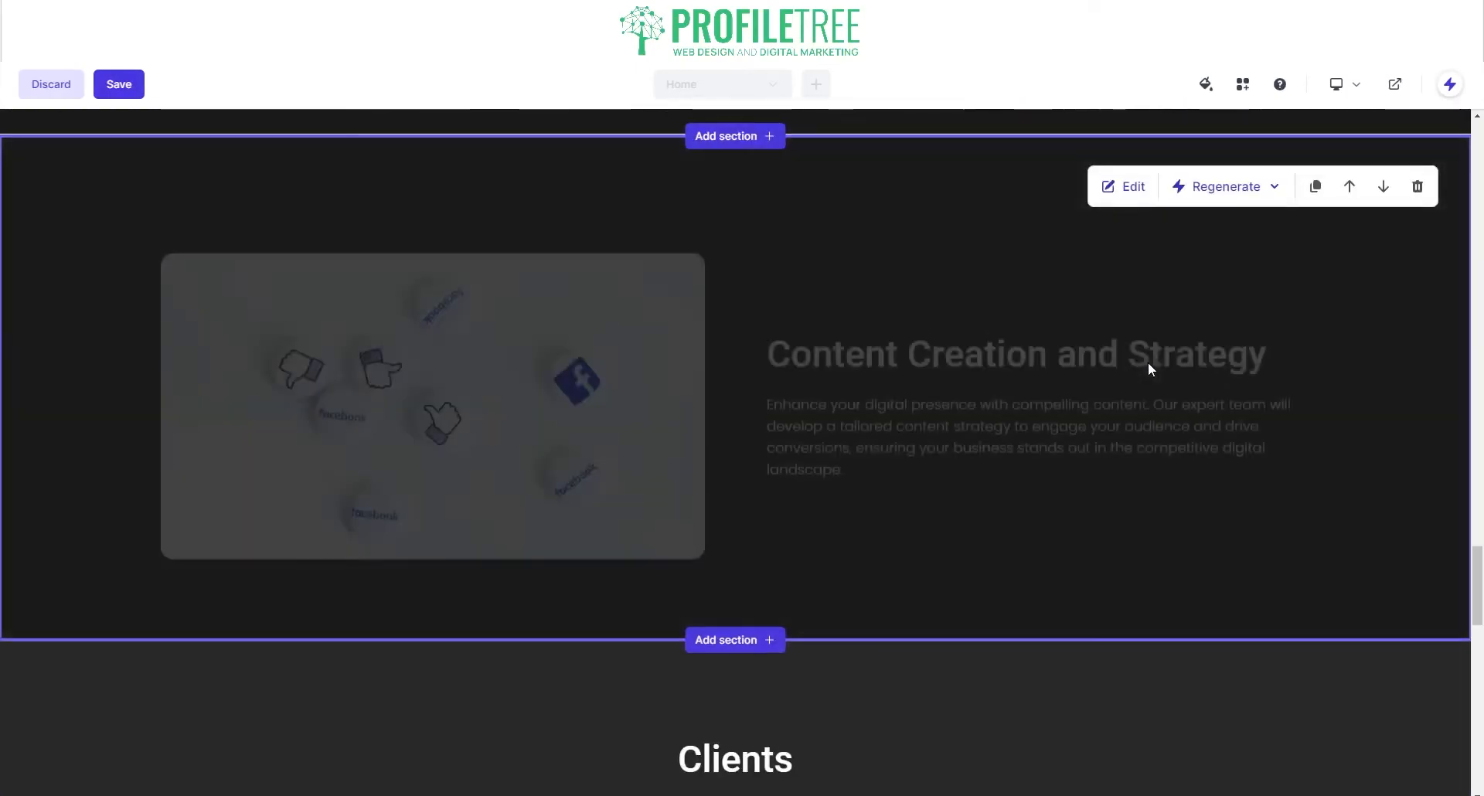
{"action": "scroll", "coordinate": [1152, 351], "scroll_direction": "up", "scroll_amount": 6}
{"action": "scroll", "coordinate": [1116, 337], "scroll_direction": "up", "scroll_amount": 5}
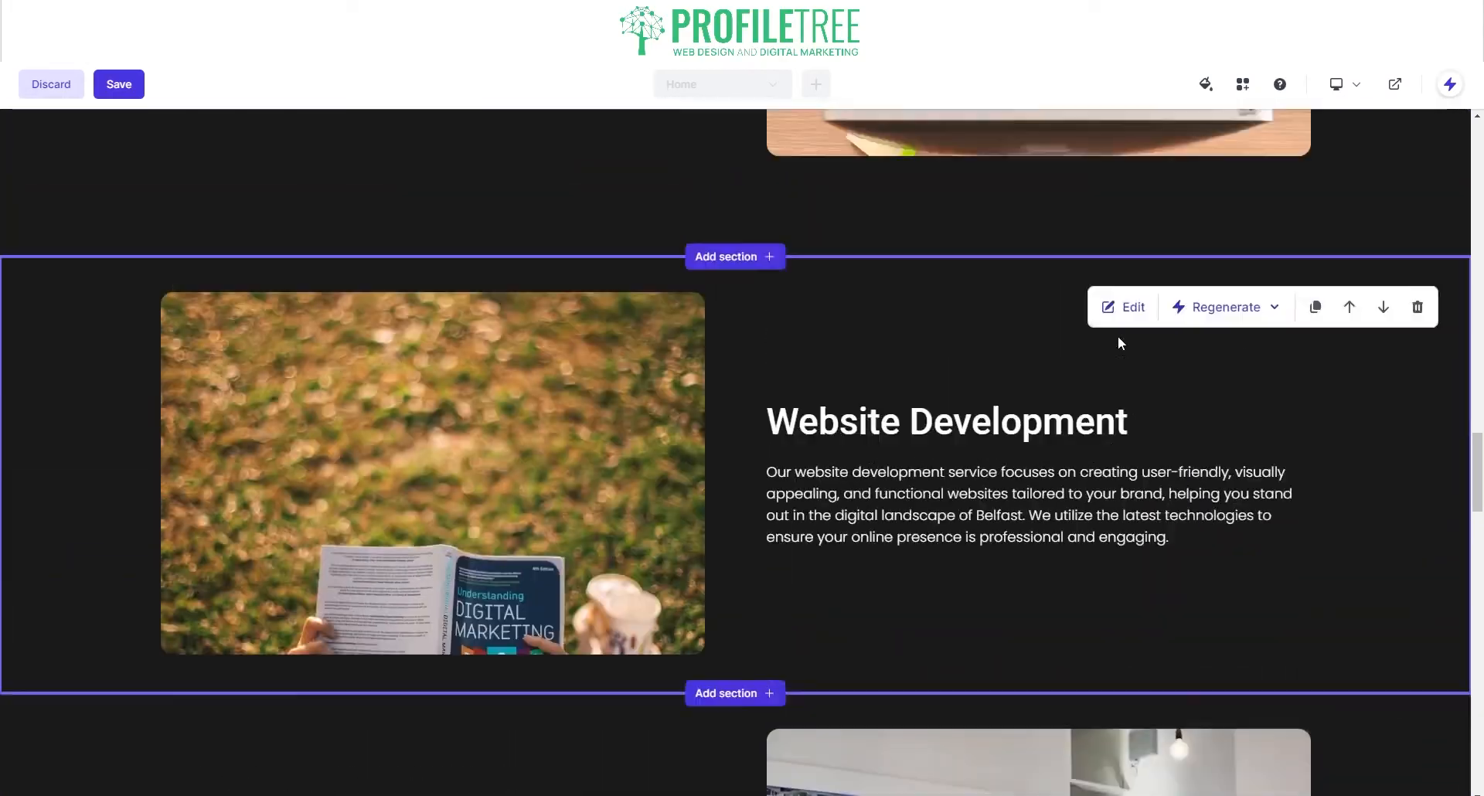
{"action": "scroll", "coordinate": [1110, 336], "scroll_direction": "down", "scroll_amount": 8}
{"action": "scroll", "coordinate": [1016, 362], "scroll_direction": "up", "scroll_amount": 4}
{"action": "scroll", "coordinate": [1014, 360], "scroll_direction": "up", "scroll_amount": 10}
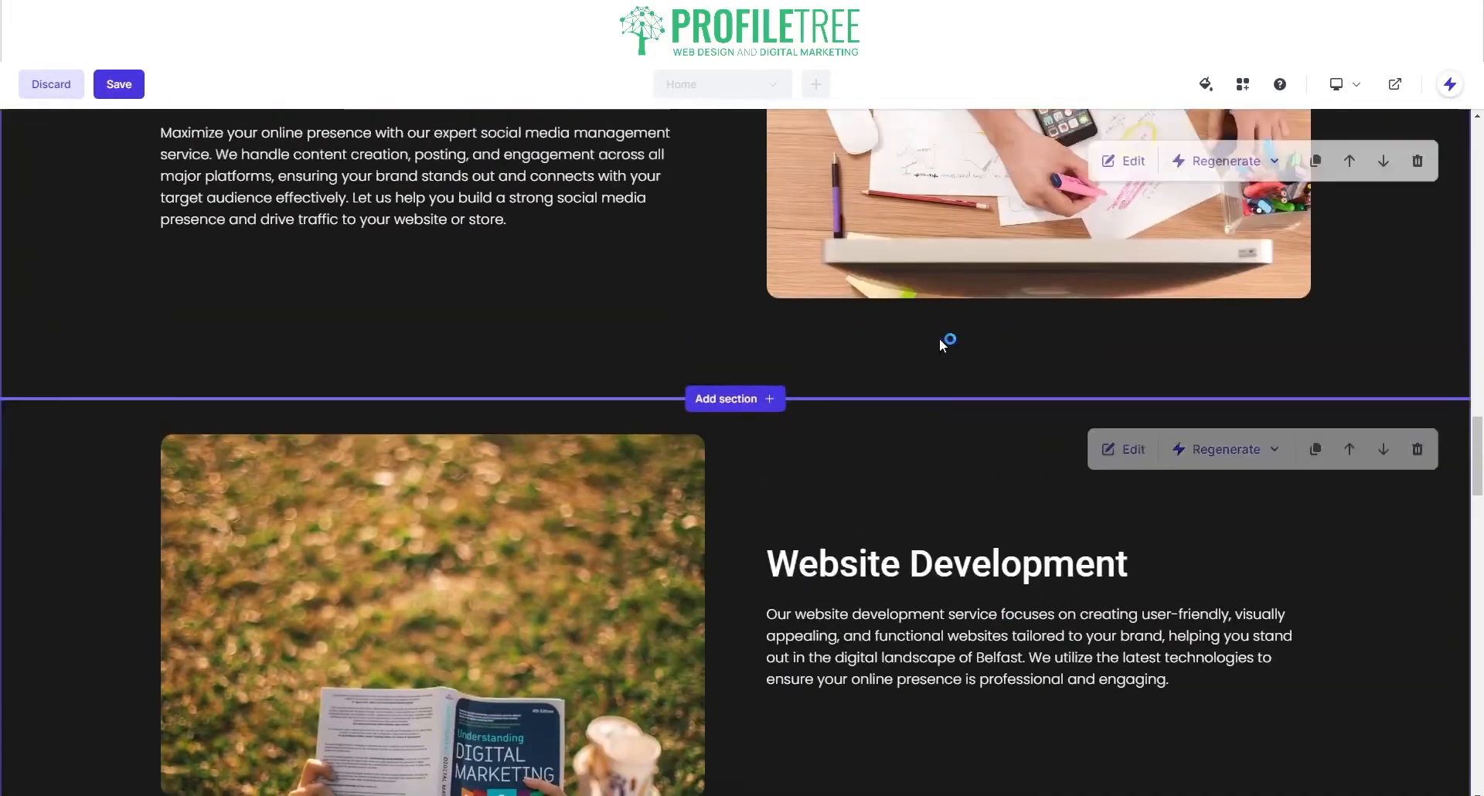
{"action": "scroll", "coordinate": [541, 309], "scroll_direction": "down", "scroll_amount": 7}
{"action": "scroll", "coordinate": [609, 335], "scroll_direction": "down", "scroll_amount": 15}
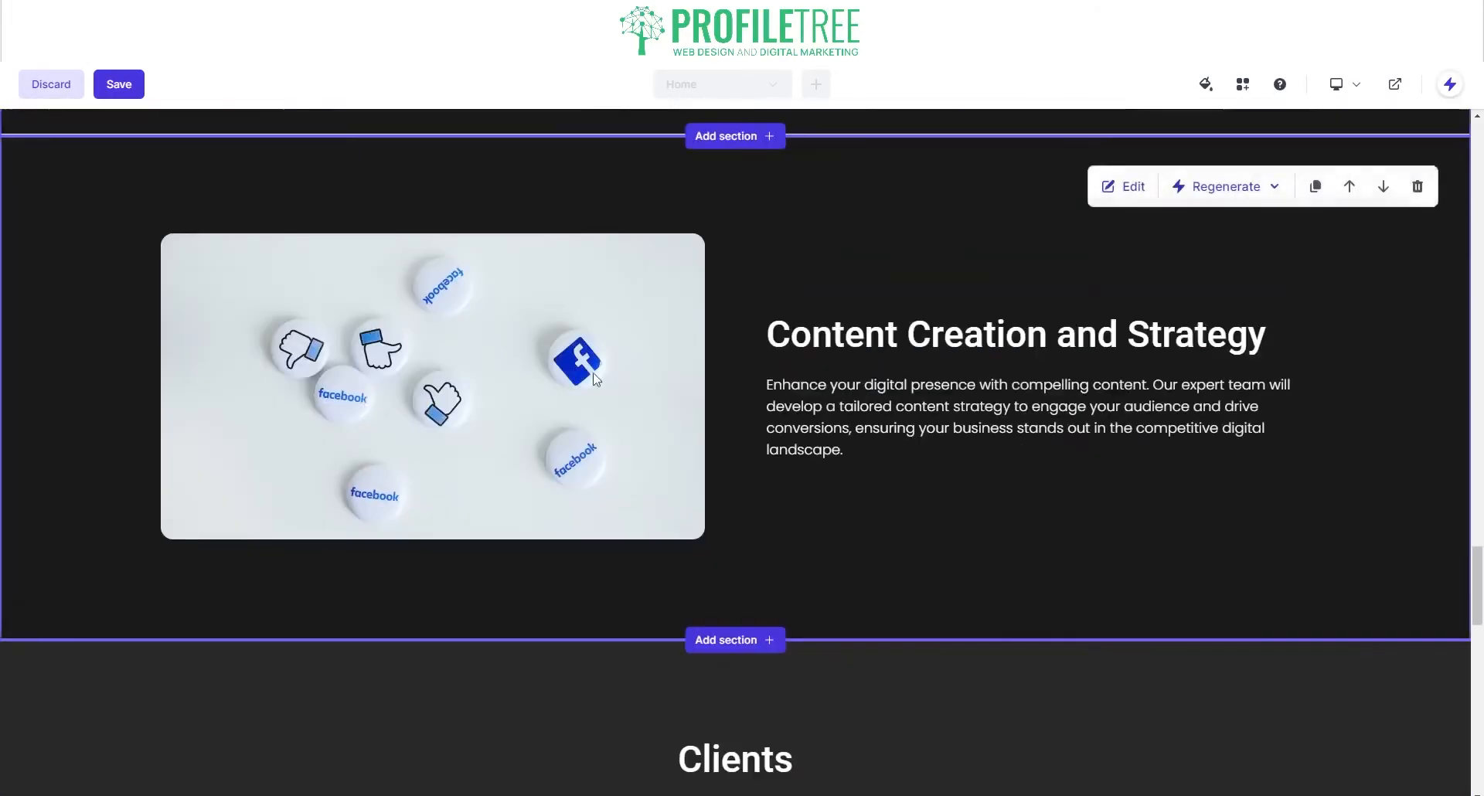
{"action": "scroll", "coordinate": [736, 348], "scroll_direction": "up", "scroll_amount": 9}
{"action": "scroll", "coordinate": [521, 337], "scroll_direction": "up", "scroll_amount": 8}
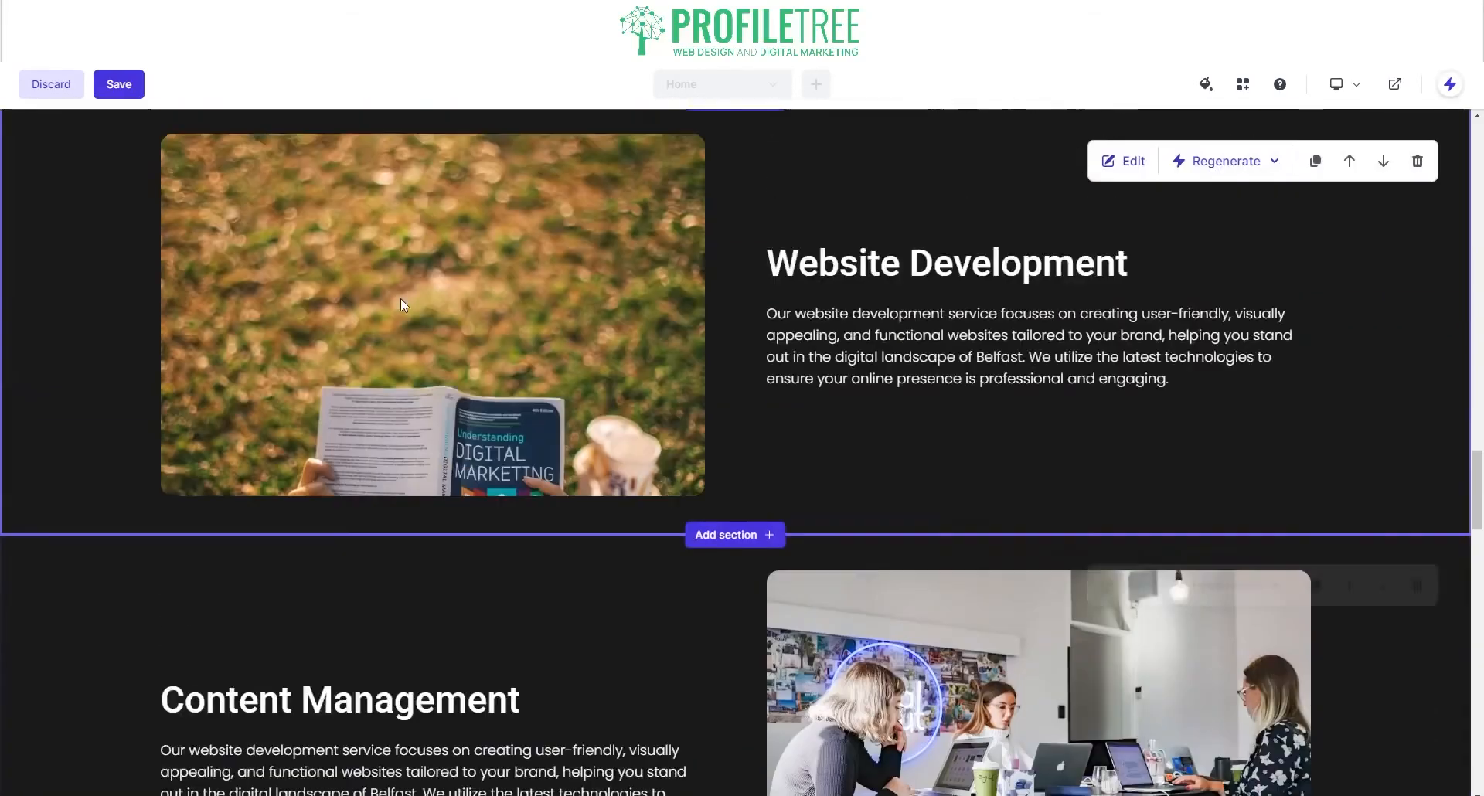
{"action": "scroll", "coordinate": [543, 272], "scroll_direction": "down", "scroll_amount": 5}
{"action": "scroll", "coordinate": [613, 362], "scroll_direction": "down", "scroll_amount": 8}
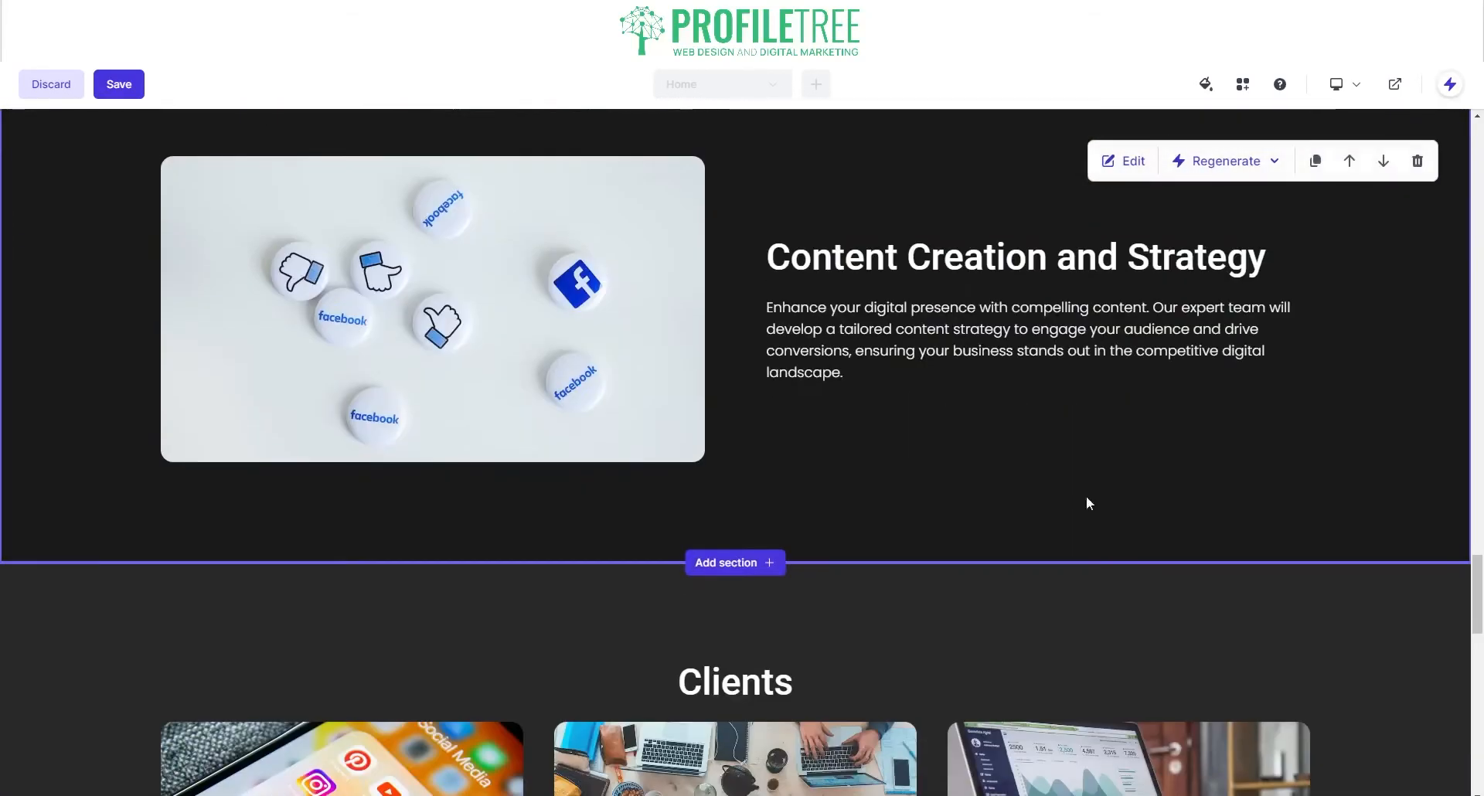
{"action": "scroll", "coordinate": [781, 379], "scroll_direction": "up", "scroll_amount": 10}
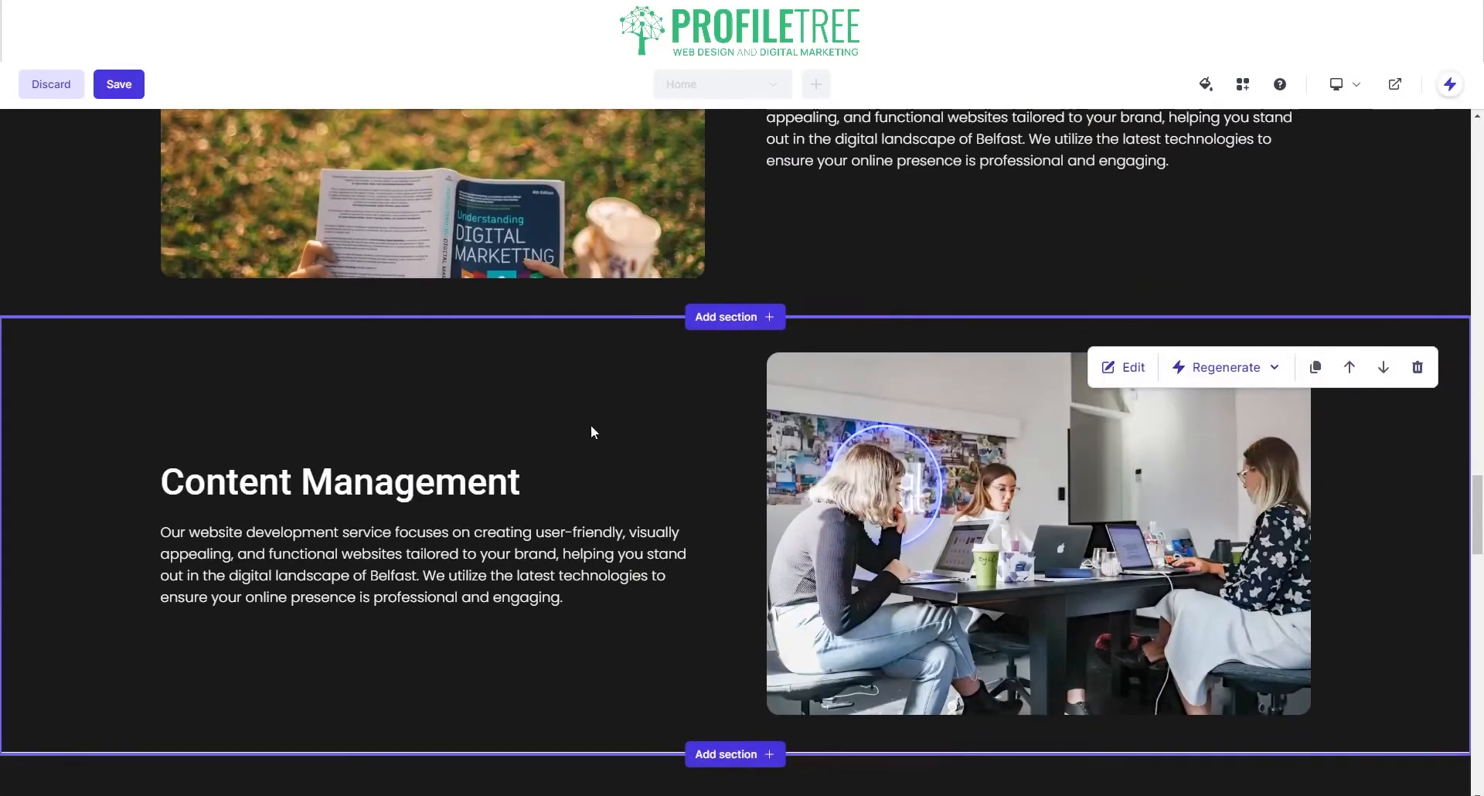
{"action": "scroll", "coordinate": [560, 436], "scroll_direction": "down", "scroll_amount": 15}
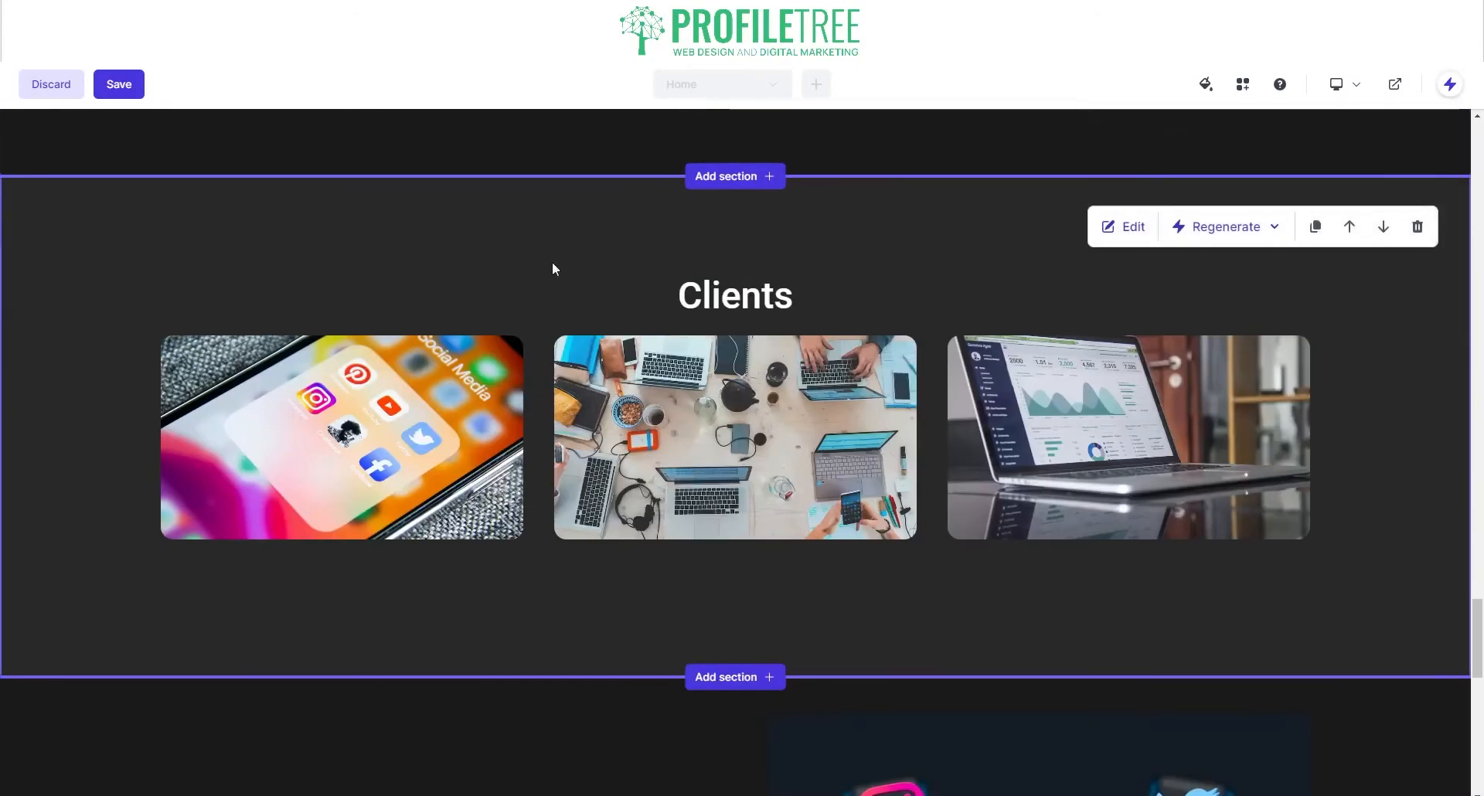
Step: Regenerate the whole Clients section four times until the cards show laptop, desk and SOCIAL MEDIA photos
{"action": "left_click", "coordinate": [1208, 226]}
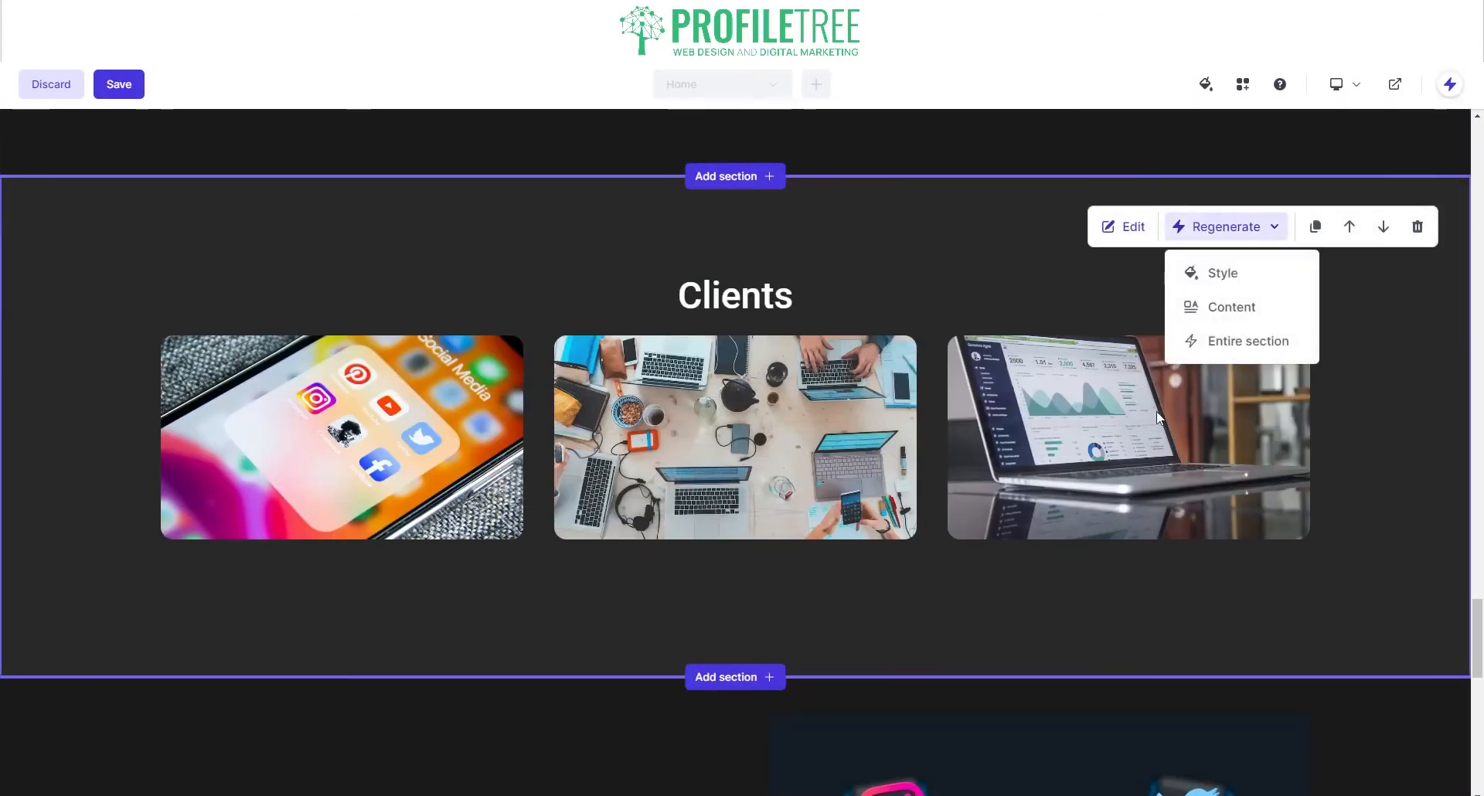
{"action": "left_click", "coordinate": [1214, 338]}
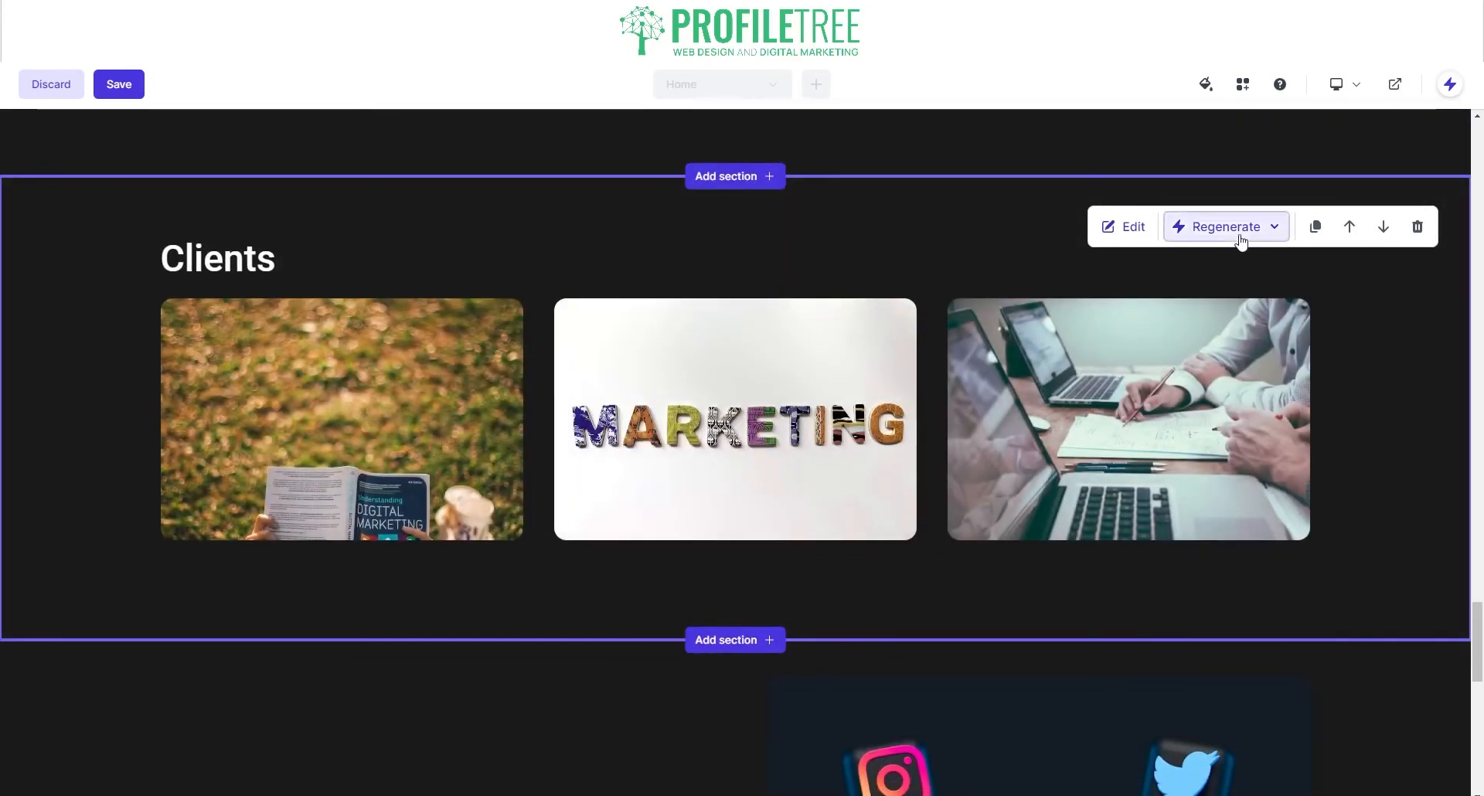
{"action": "left_click", "coordinate": [1237, 228]}
{"action": "left_click", "coordinate": [1241, 338]}
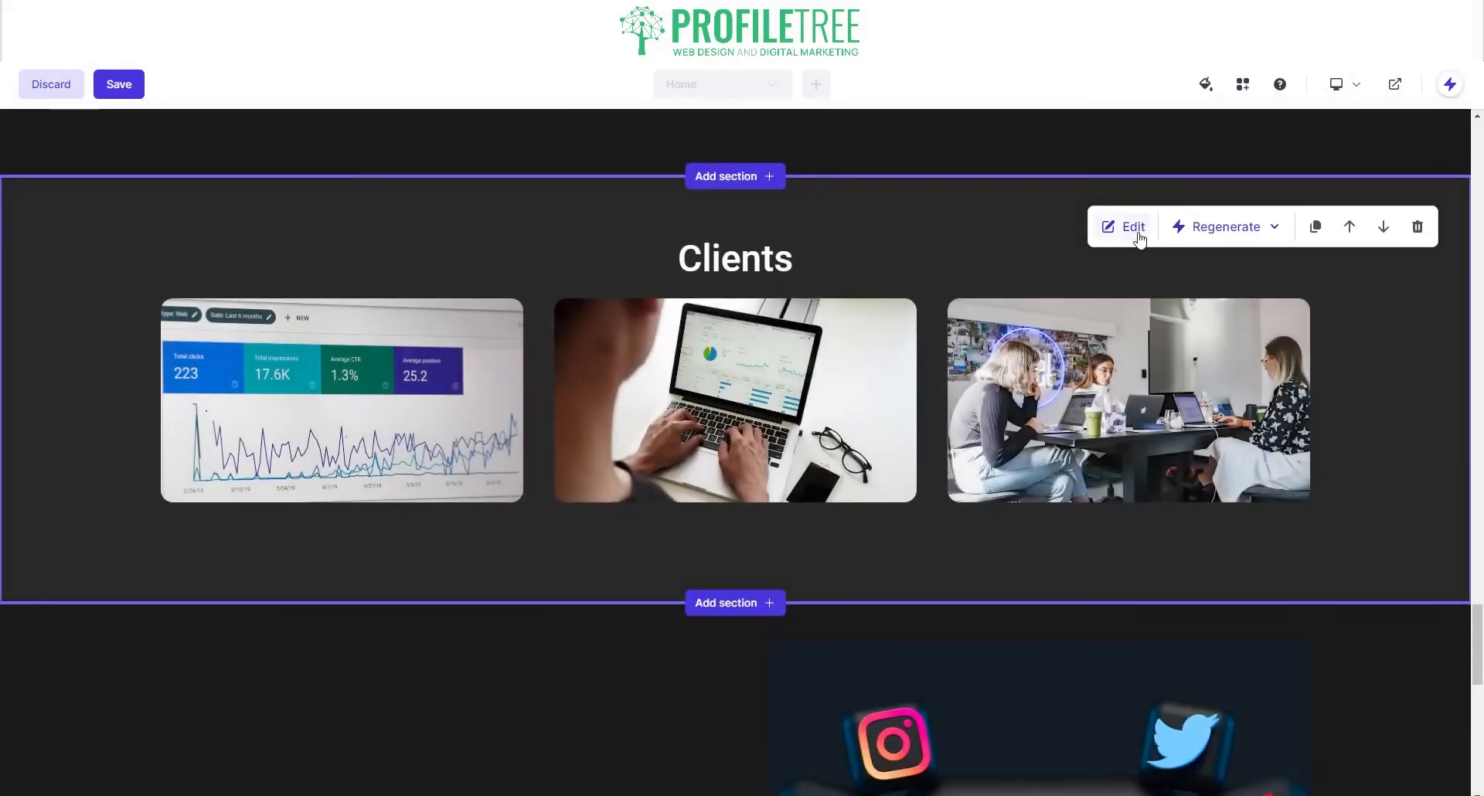
{"action": "left_click", "coordinate": [1225, 226]}
{"action": "left_click", "coordinate": [1227, 347]}
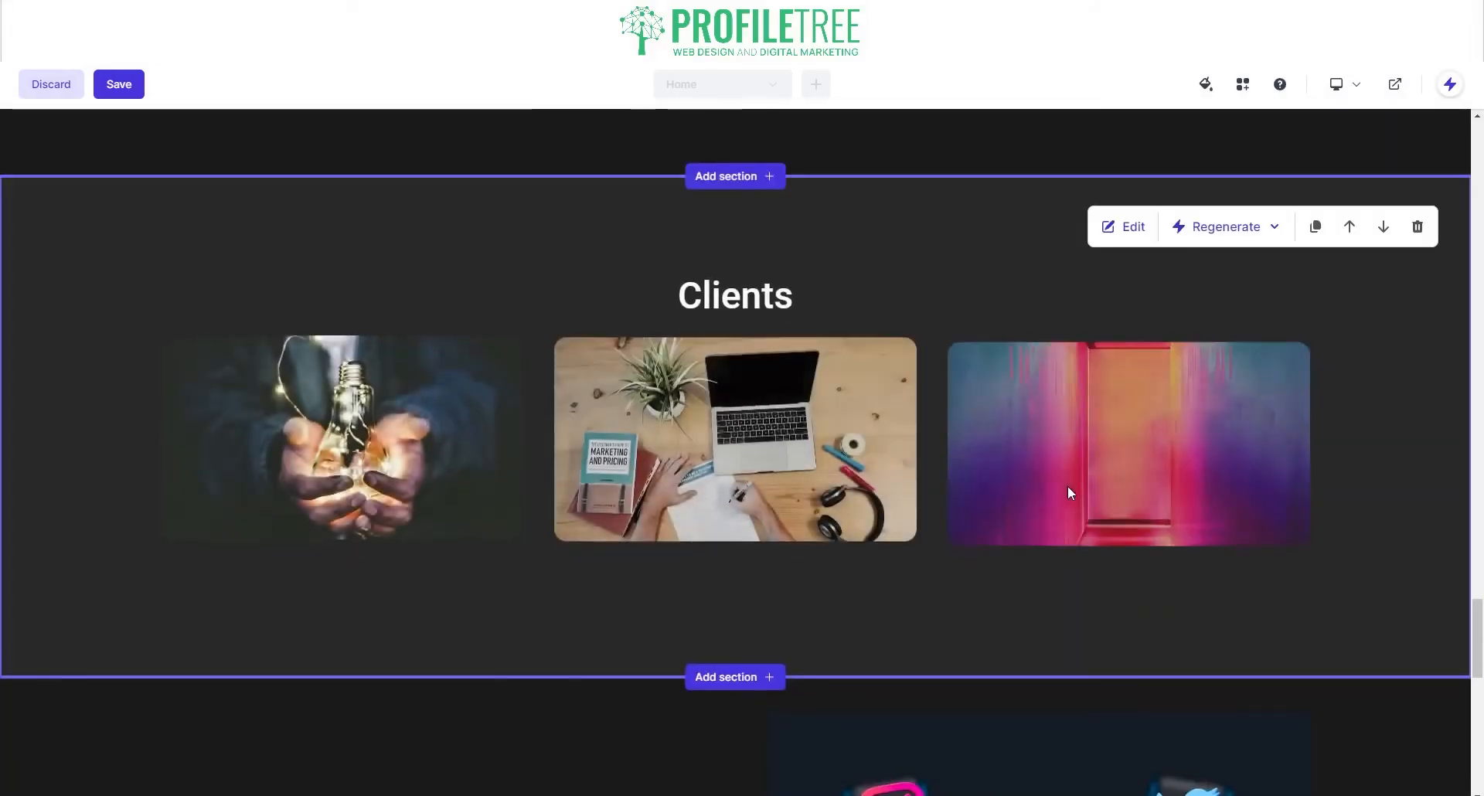
{"action": "left_click", "coordinate": [1222, 226]}
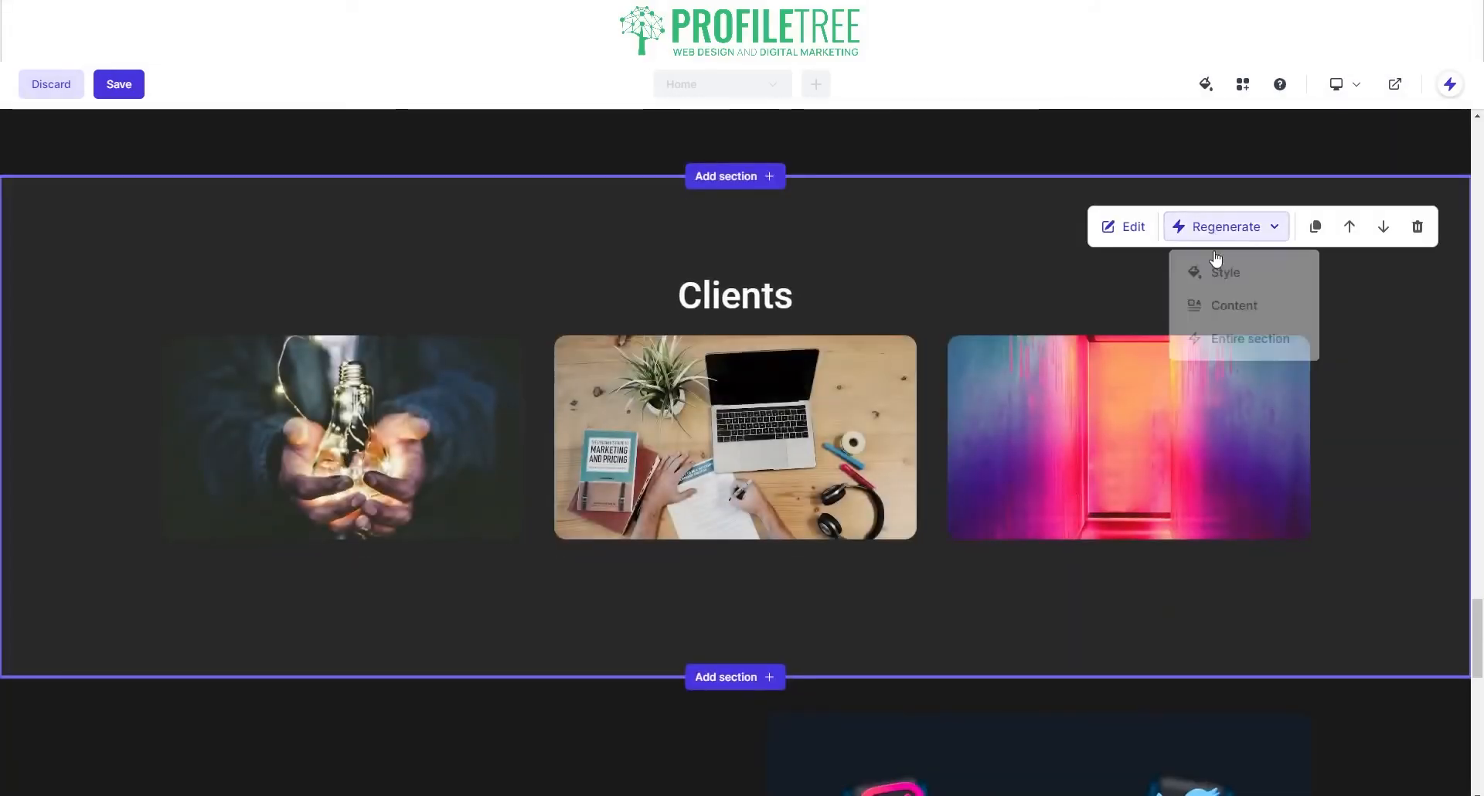
{"action": "left_click", "coordinate": [1210, 345]}
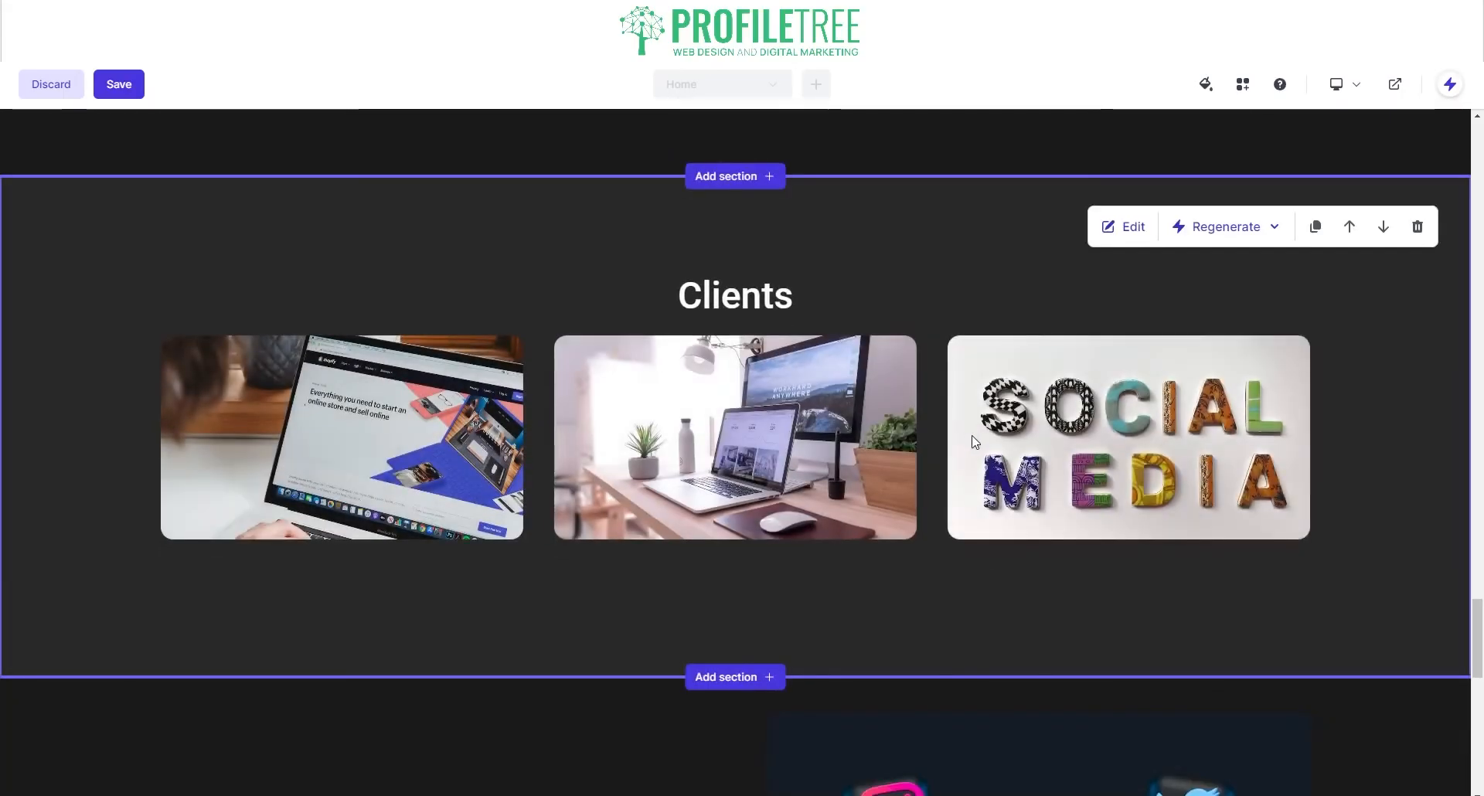
{"action": "scroll", "coordinate": [953, 441], "scroll_direction": "up", "scroll_amount": 5}
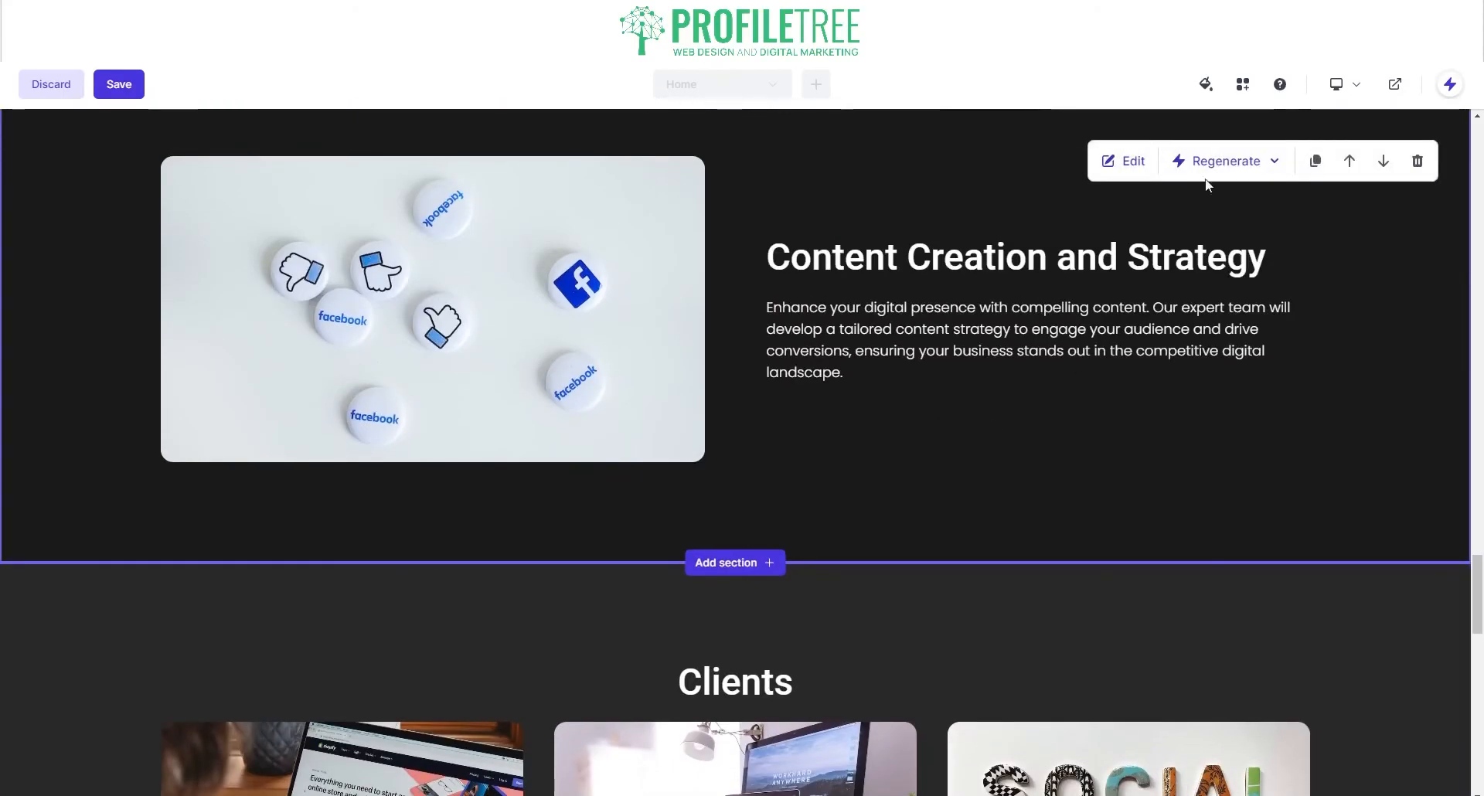
Step: Switch the Content Creation section's background fill from solid to a gradient
{"action": "left_click", "coordinate": [1127, 160]}
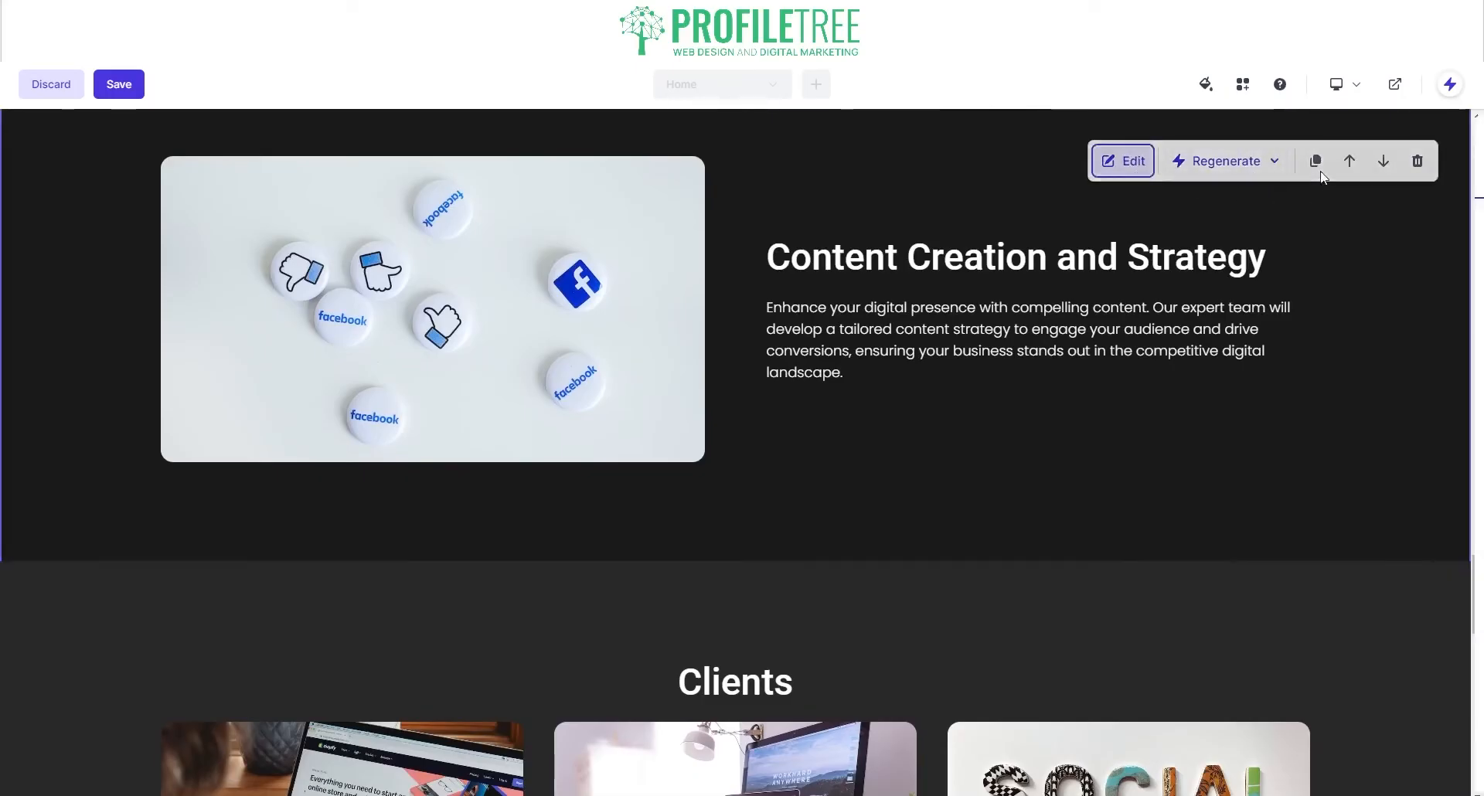
{"action": "left_click", "coordinate": [1351, 181]}
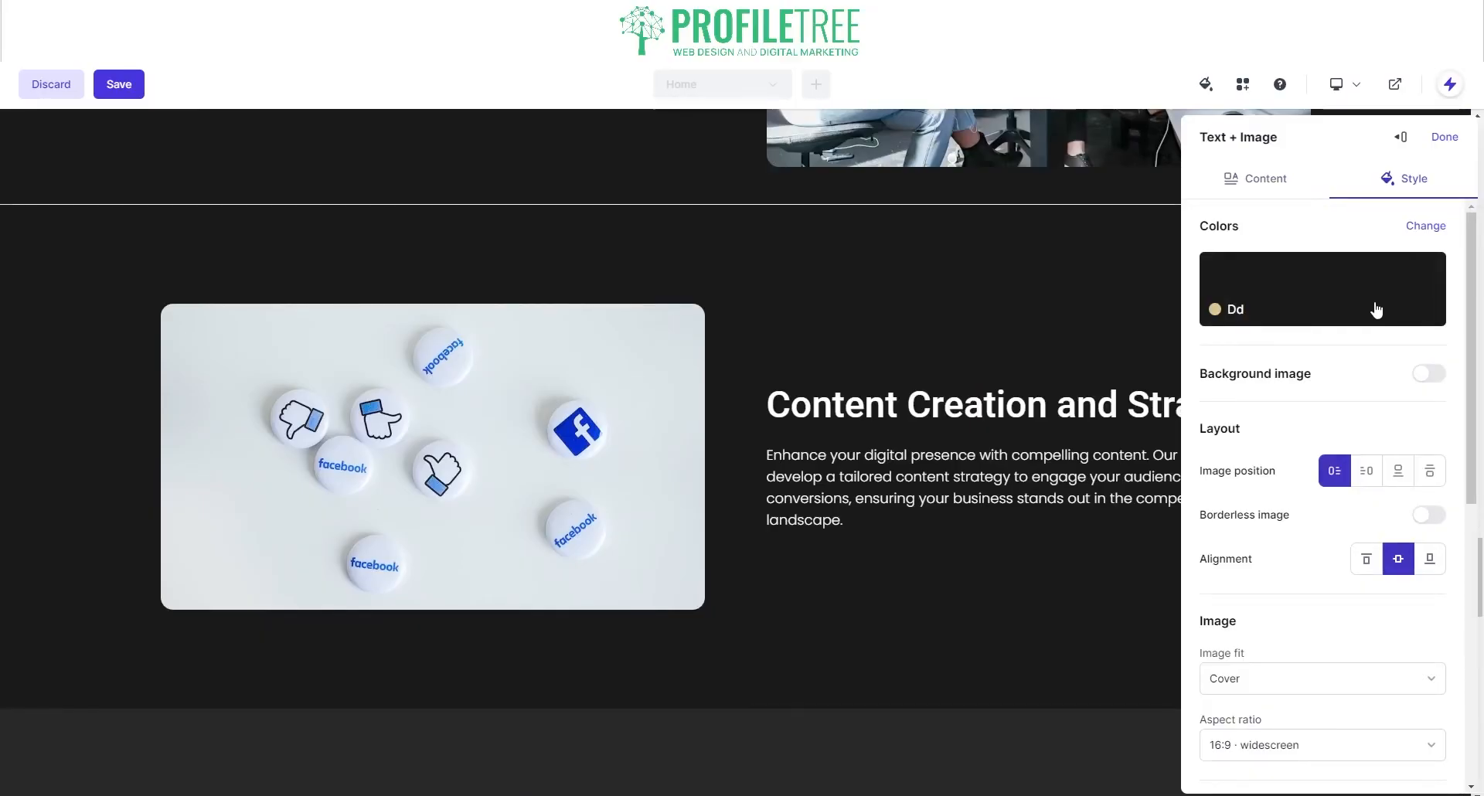
{"action": "scroll", "coordinate": [1366, 302], "scroll_direction": "down", "scroll_amount": 6}
{"action": "scroll", "coordinate": [1366, 303], "scroll_direction": "up", "scroll_amount": 3}
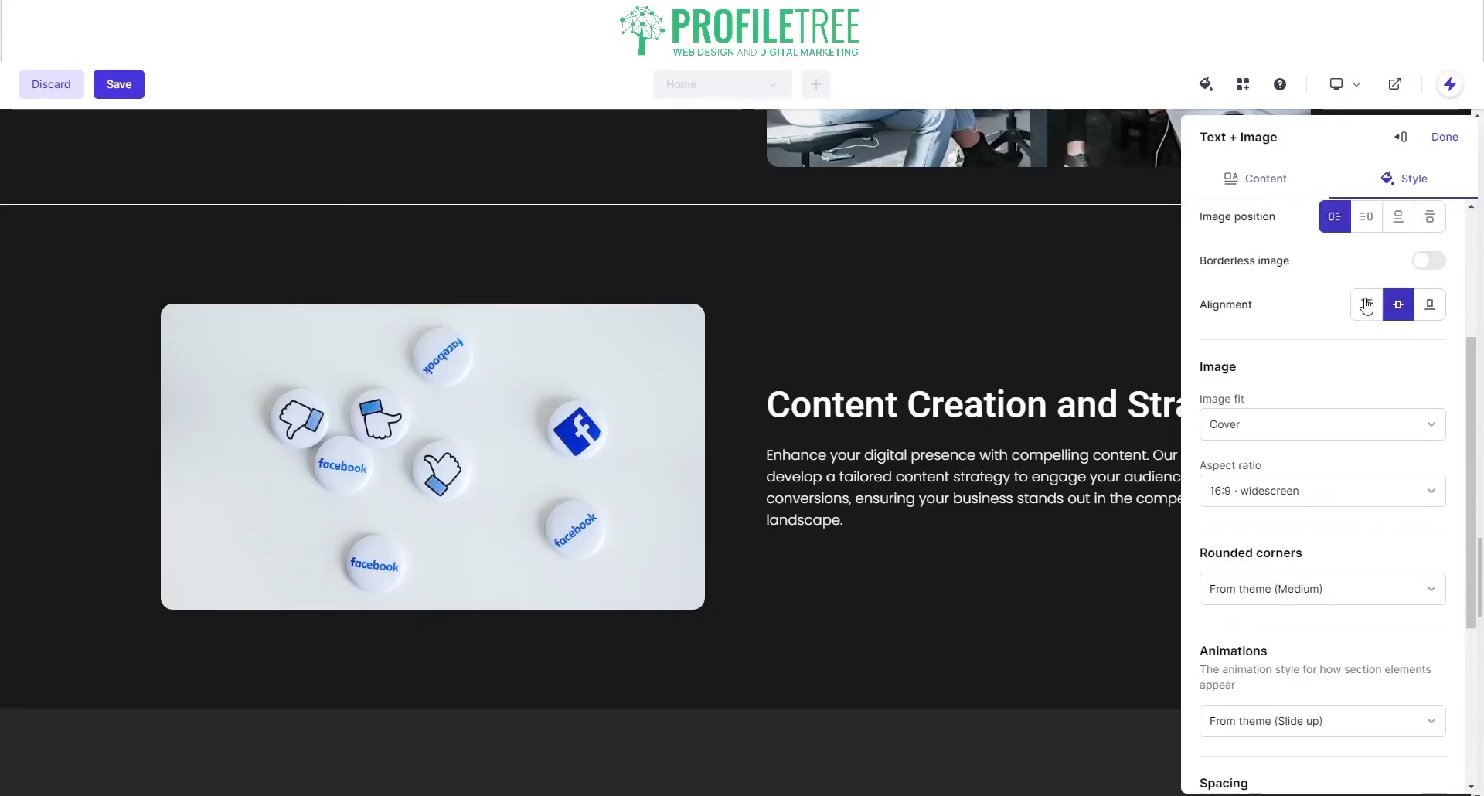
{"action": "scroll", "coordinate": [1366, 306], "scroll_direction": "up", "scroll_amount": 3}
{"action": "left_click", "coordinate": [1426, 228]}
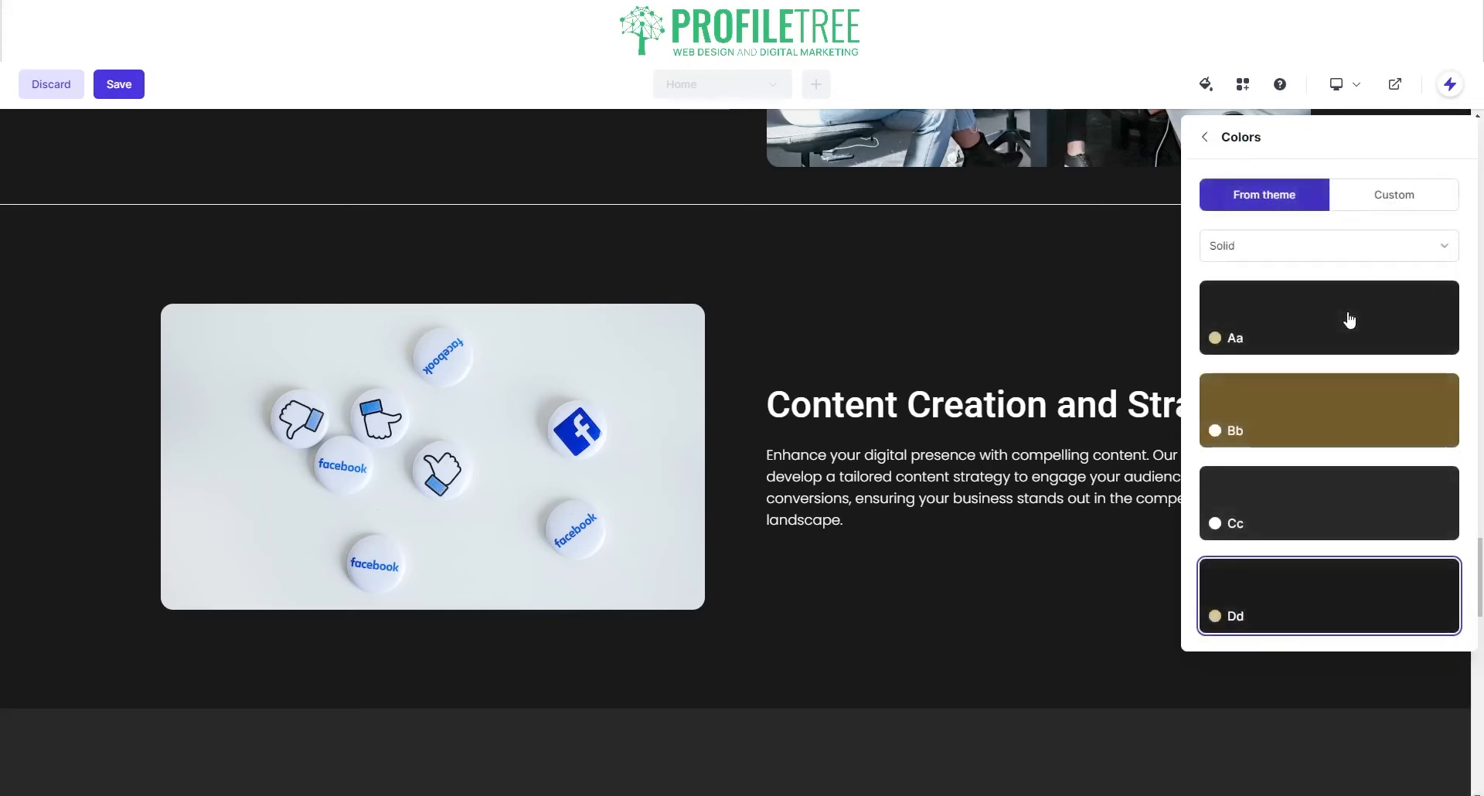
{"action": "left_click", "coordinate": [1339, 247]}
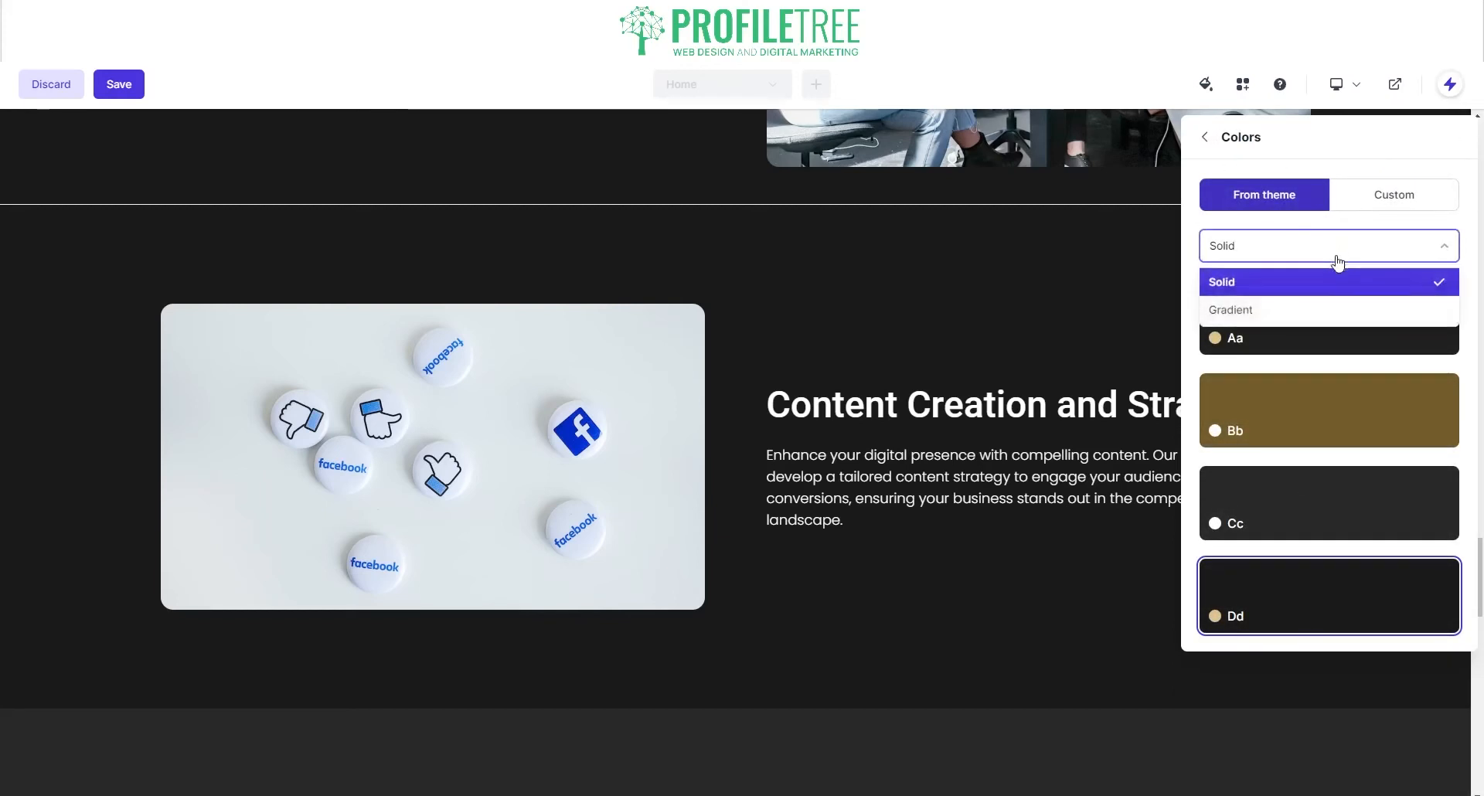
{"action": "left_click", "coordinate": [1327, 310]}
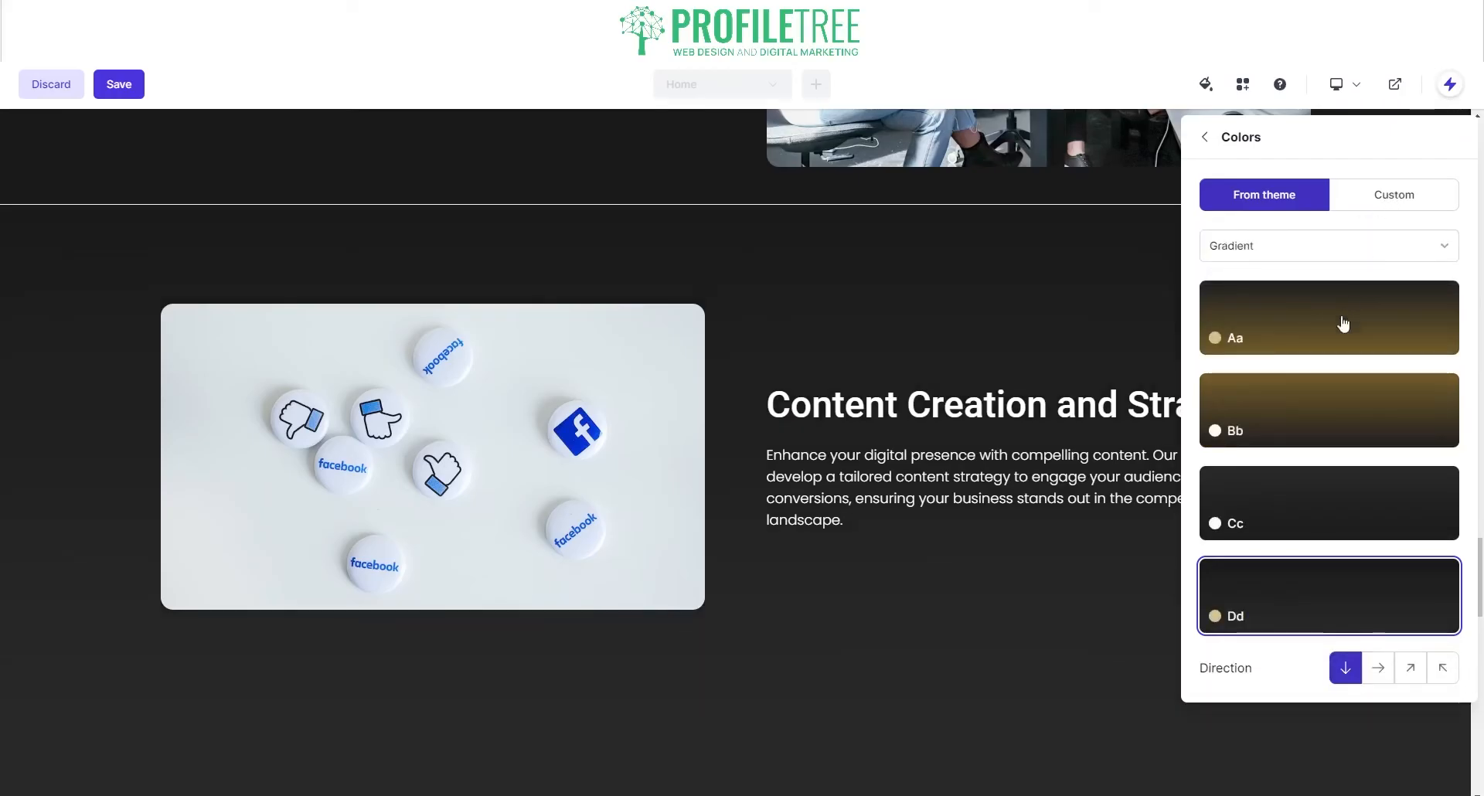
{"action": "left_click", "coordinate": [1326, 409]}
{"action": "left_click", "coordinate": [1403, 197]}
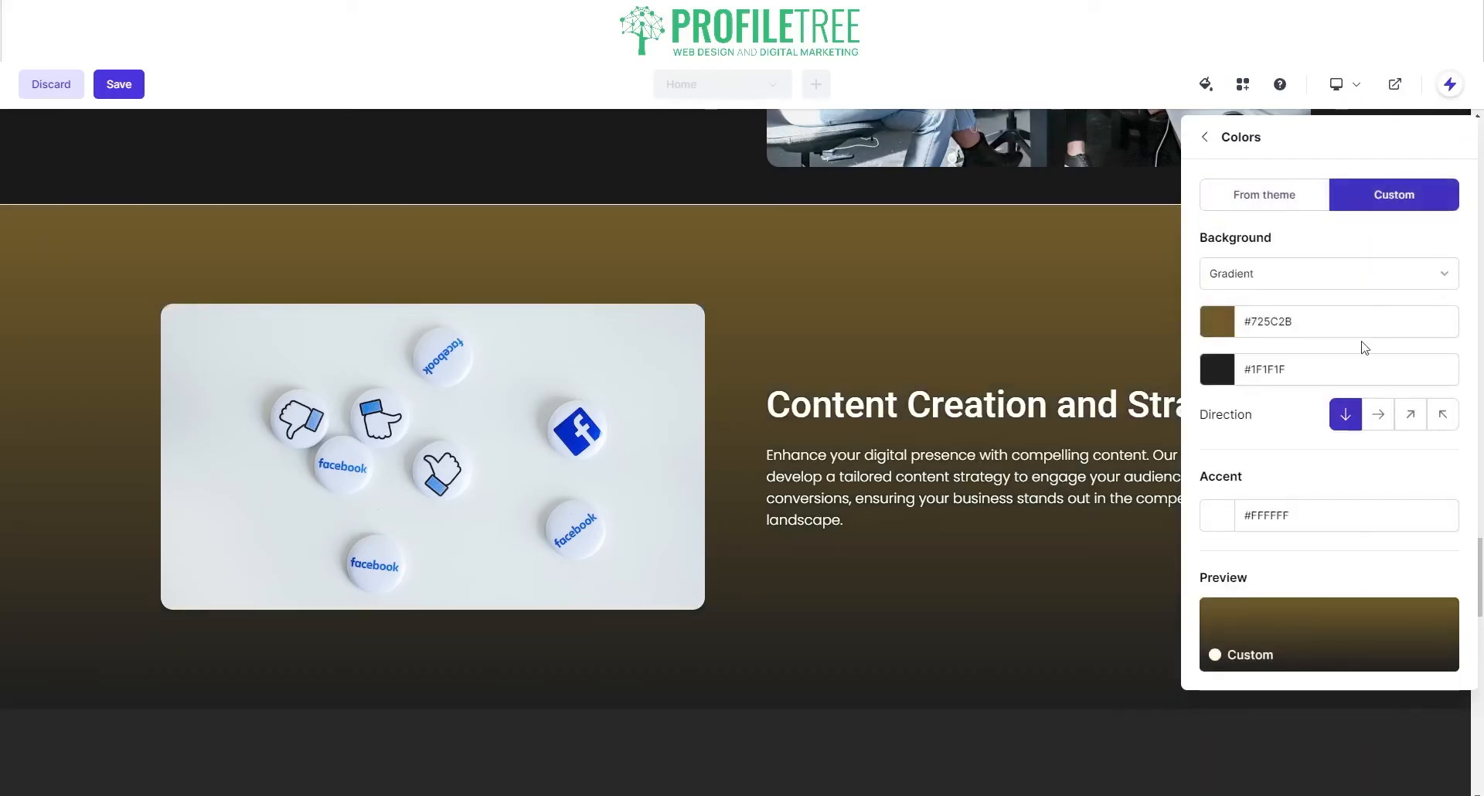
{"action": "left_click", "coordinate": [1301, 323]}
{"action": "left_click", "coordinate": [1134, 396]}
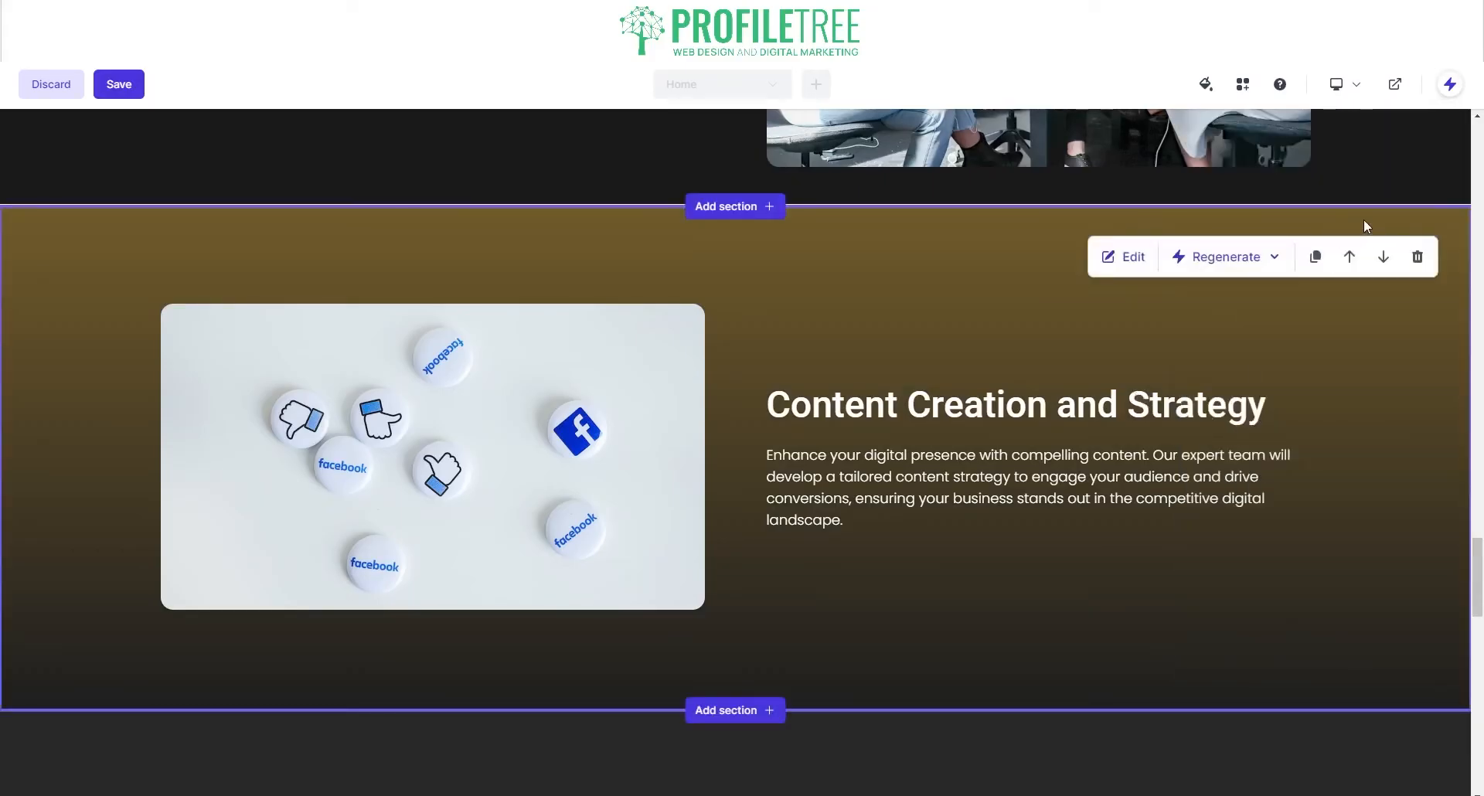
Step: Set the gradient's first (top) colour to dark #1F1F1F
{"action": "left_click", "coordinate": [1125, 256]}
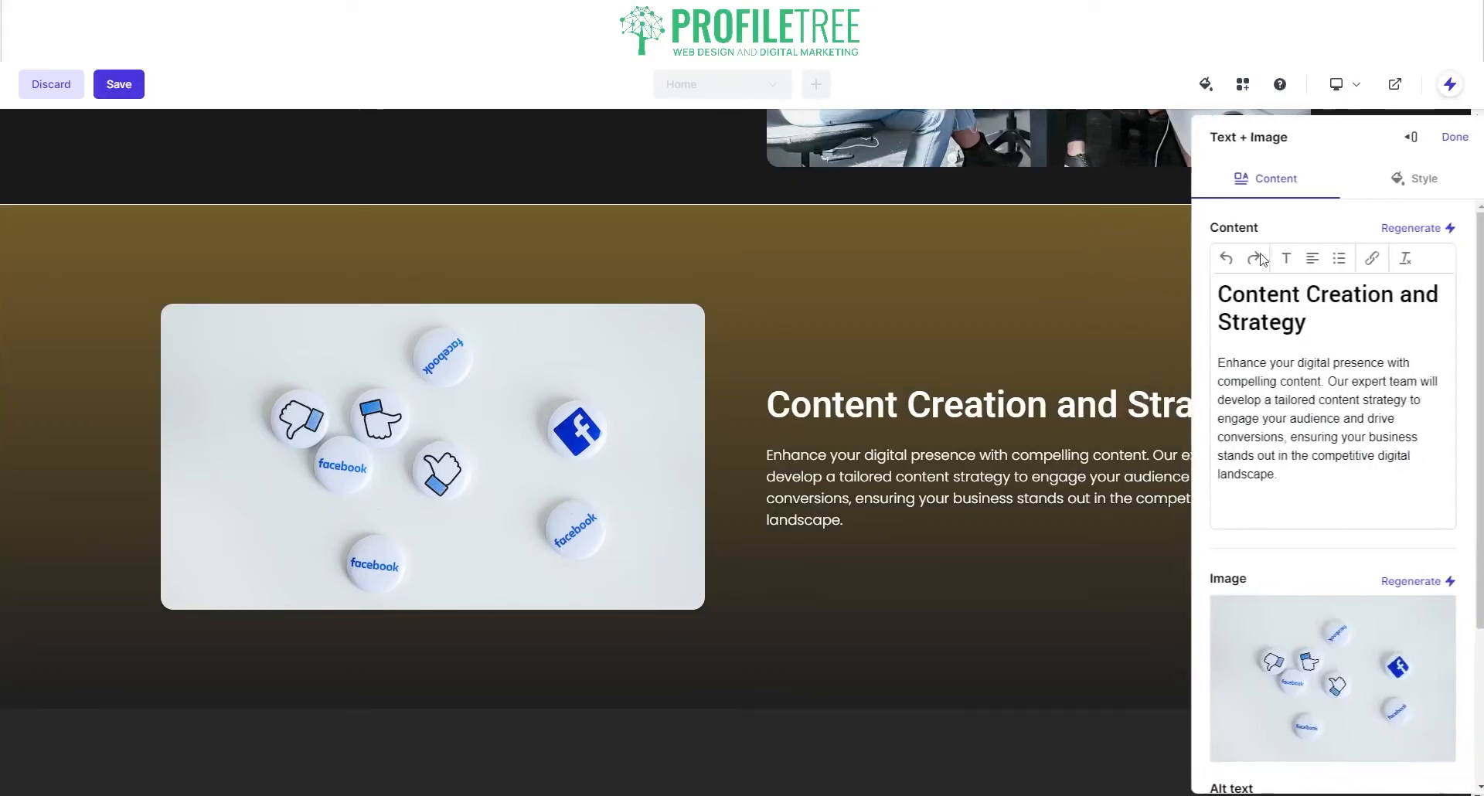
{"action": "left_click", "coordinate": [1401, 180]}
{"action": "left_click", "coordinate": [1263, 275]}
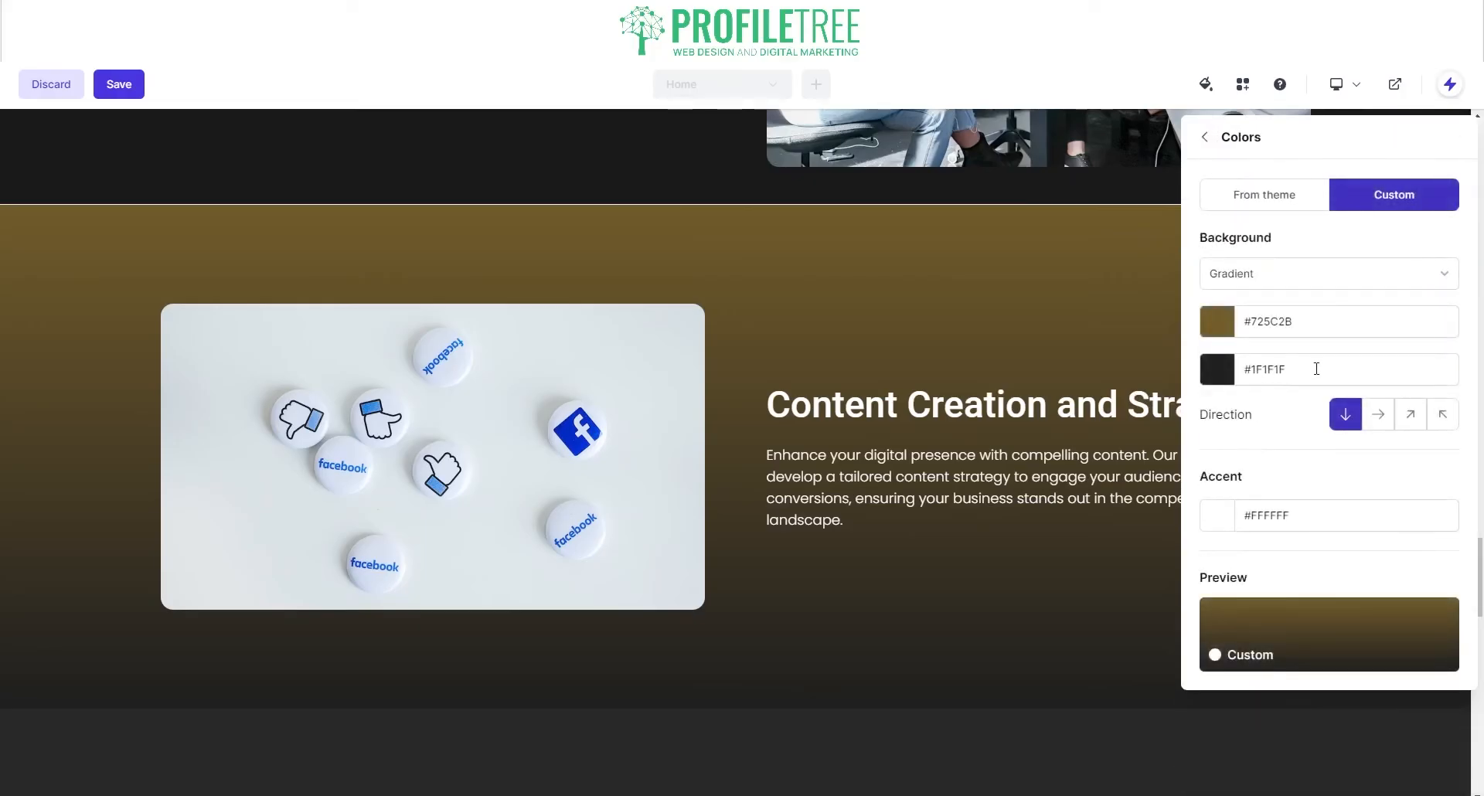
{"action": "left_click", "coordinate": [1258, 378]}
{"action": "left_click", "coordinate": [1310, 323]}
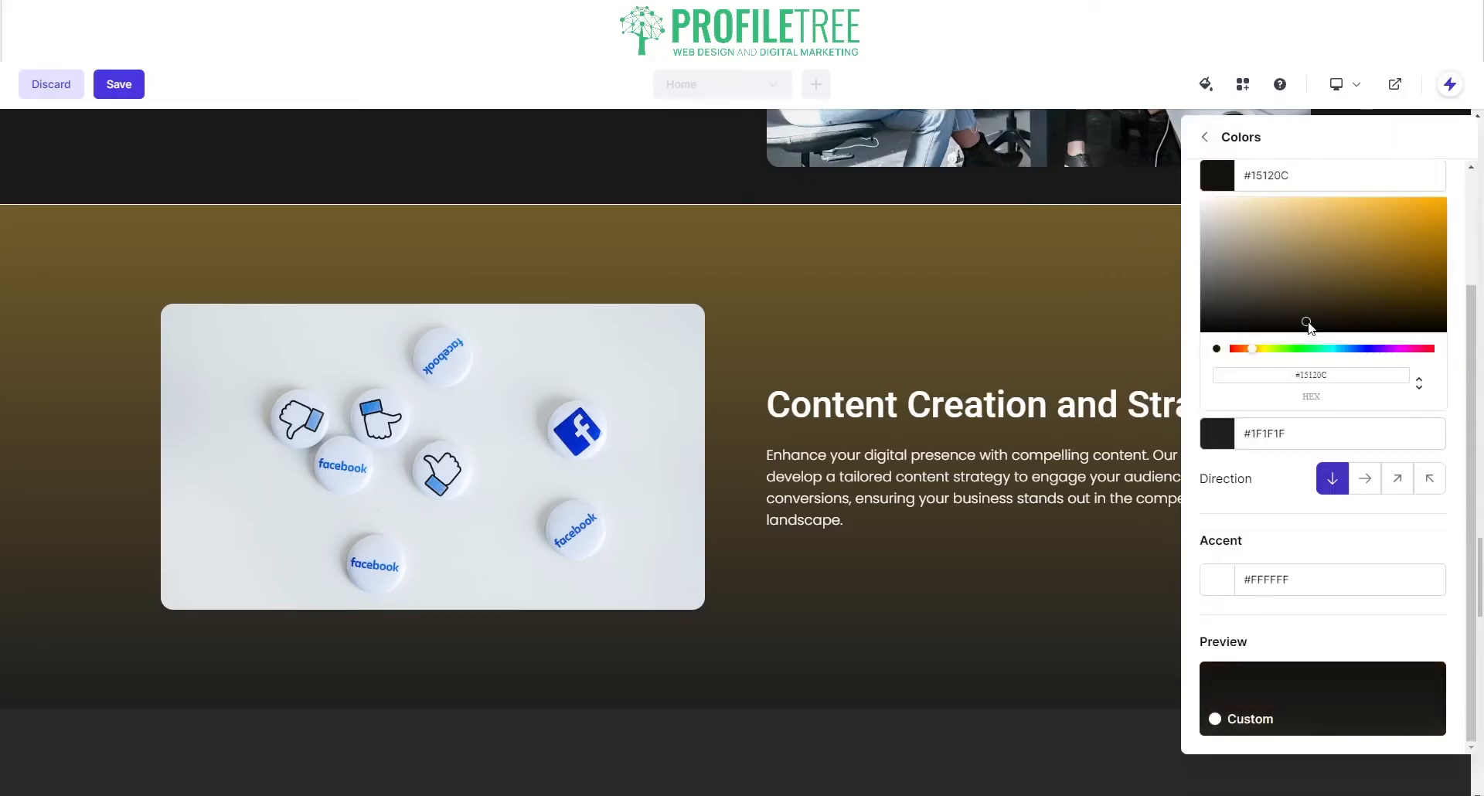
{"action": "left_click", "coordinate": [1306, 326]}
{"action": "triple_click", "coordinate": [1261, 326]}
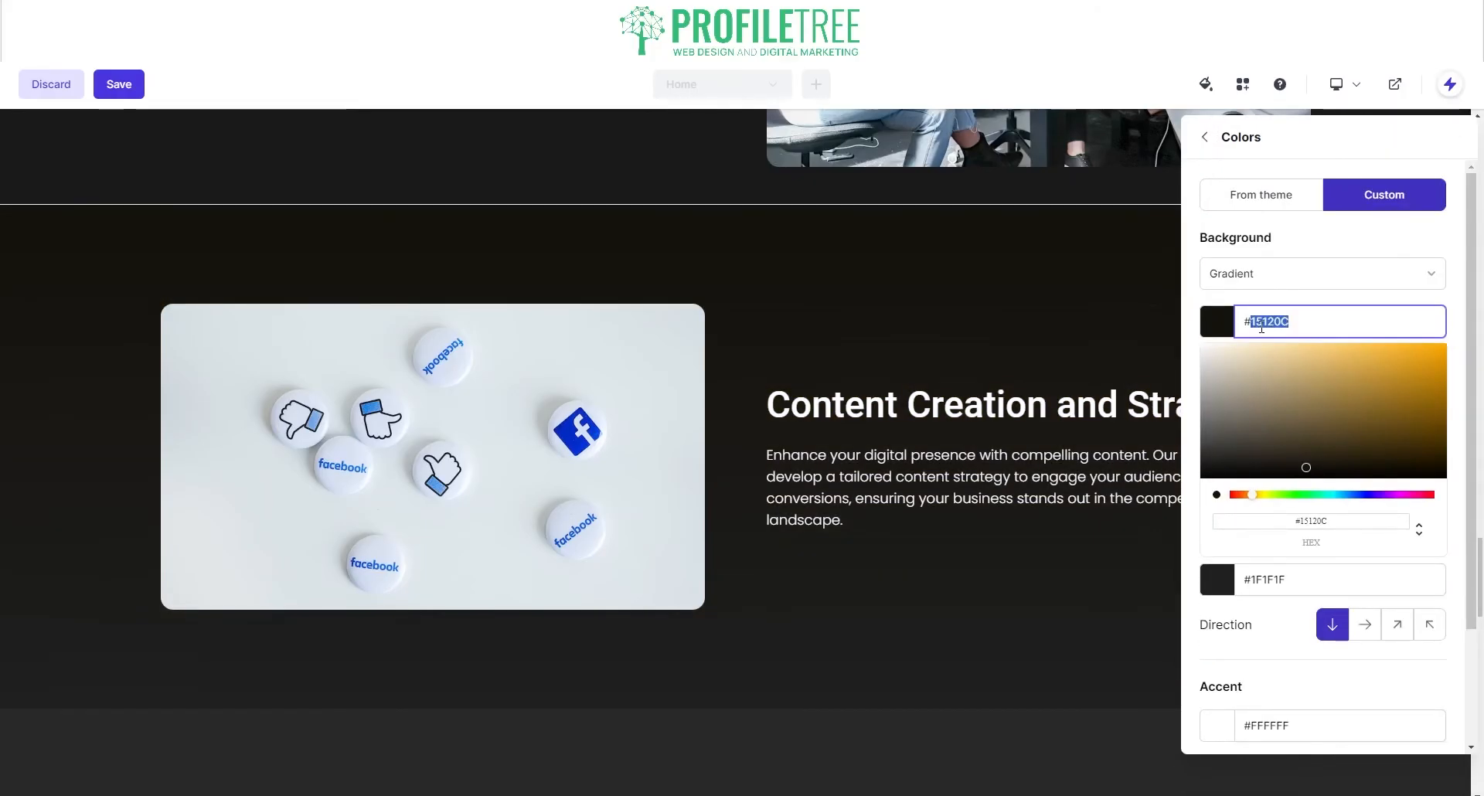
{"action": "type", "text": "#1F11F1"}
{"action": "left_click", "coordinate": [1268, 580]}
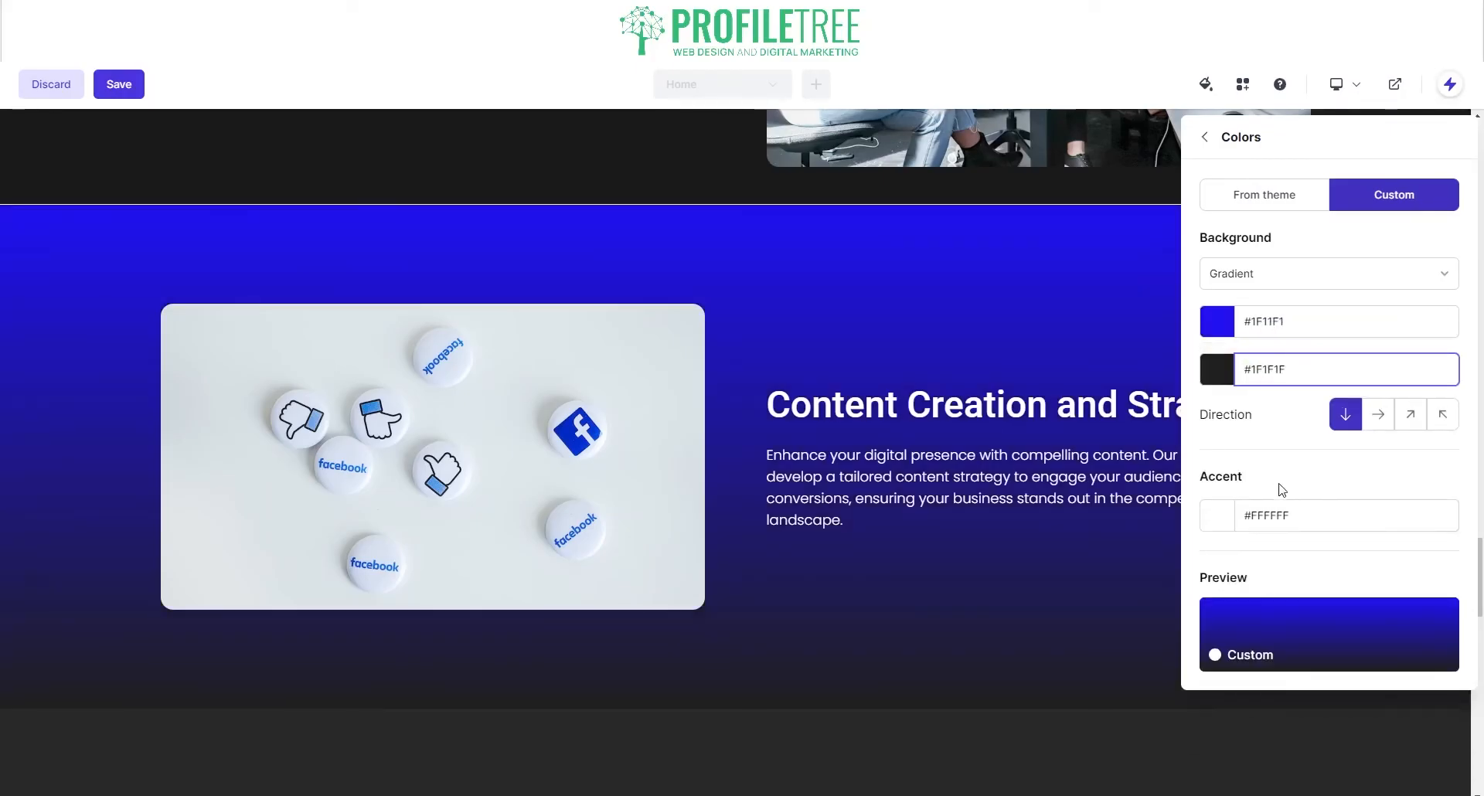
{"action": "left_click", "coordinate": [1274, 325]}
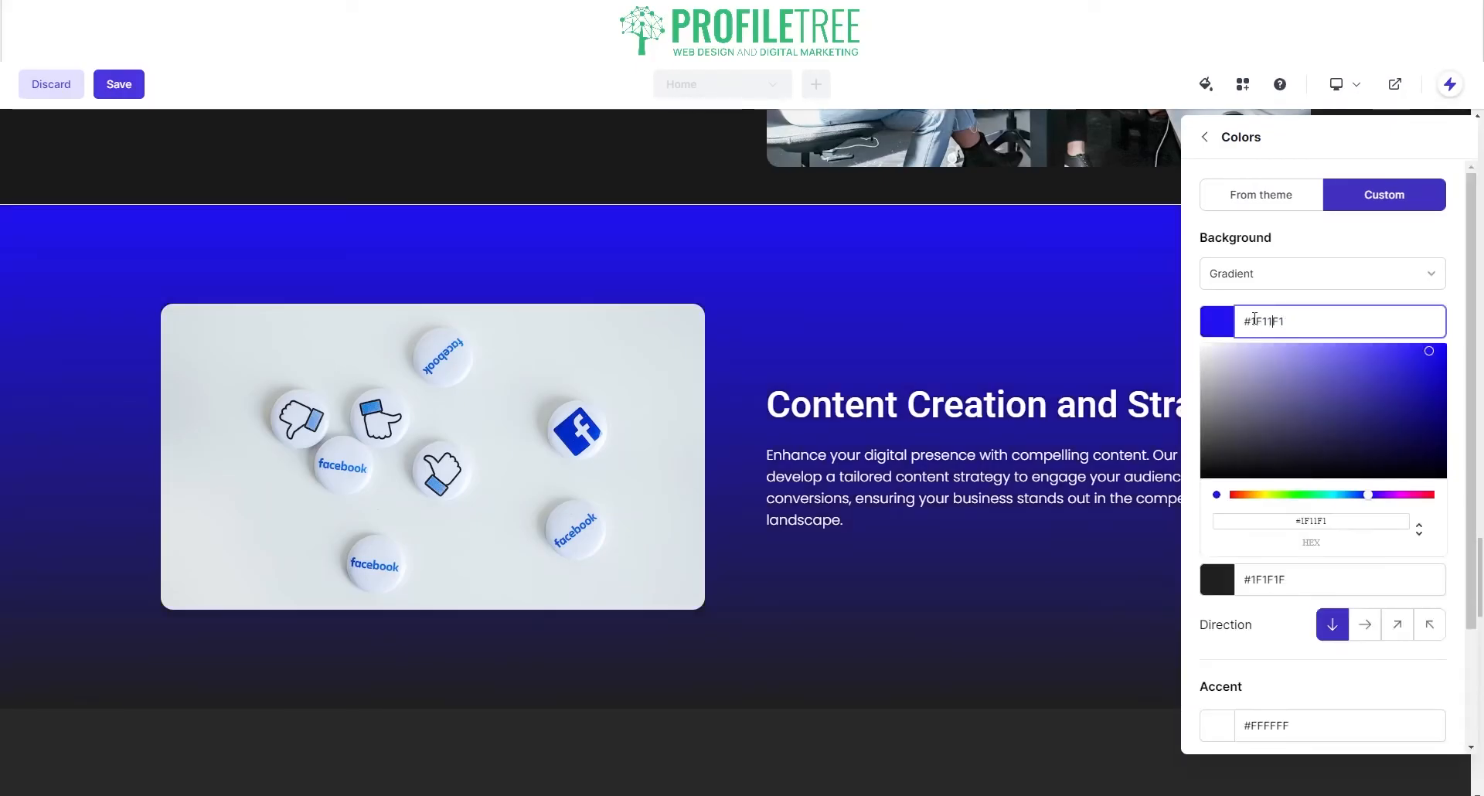
{"action": "left_click_drag", "start_coordinate": [1253, 319], "coordinate": [1255, 328]}
{"action": "left_click", "coordinate": [1262, 583]}
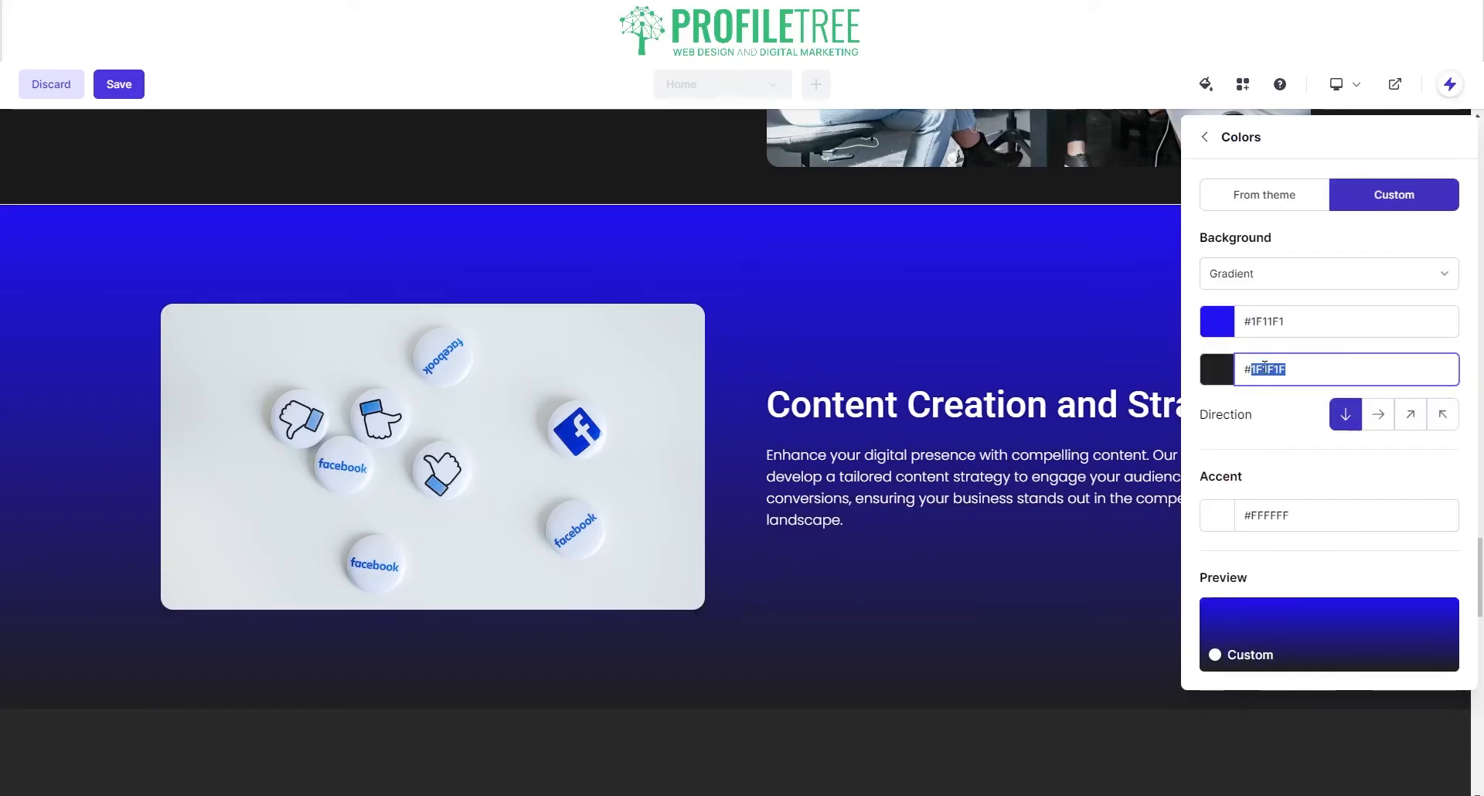
{"action": "left_click", "coordinate": [1267, 322]}
{"action": "double_click", "coordinate": [1267, 321]}
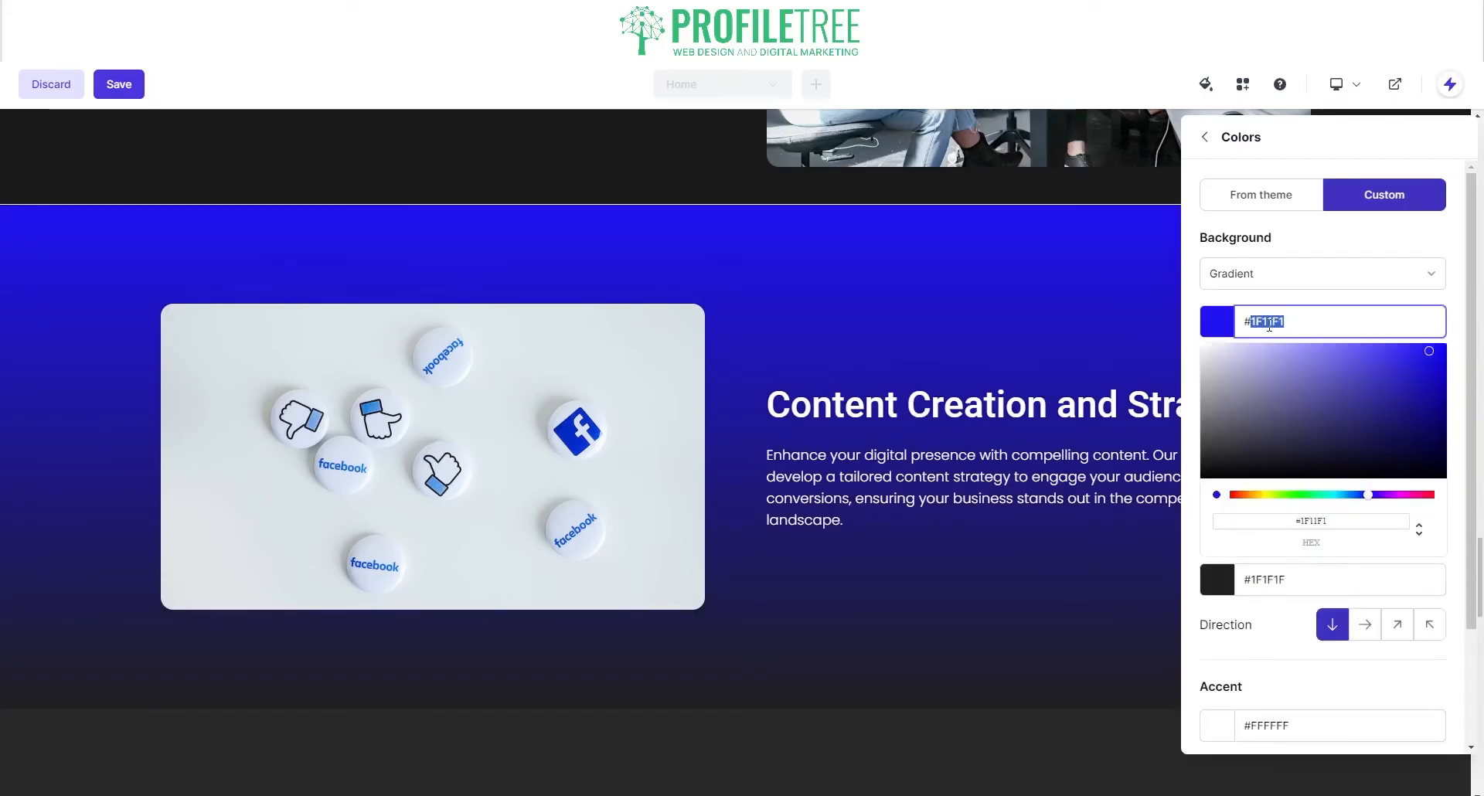
{"action": "type", "text": "1F1F1F"}
Step: Set the gradient's second (bottom) colour to green #33BC77
{"action": "left_click", "coordinate": [1266, 584]}
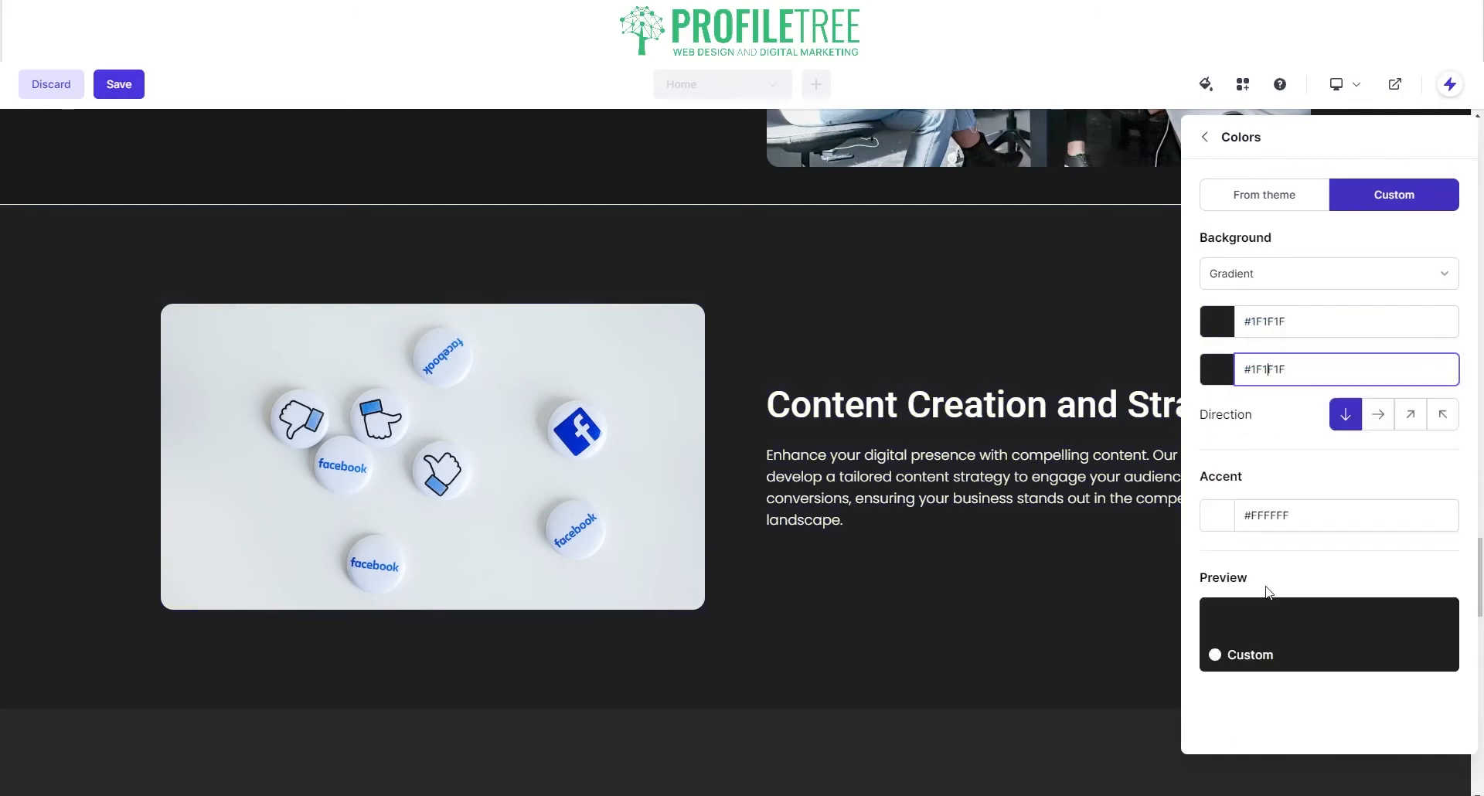
{"action": "left_click_drag", "start_coordinate": [1243, 371], "coordinate": [1304, 393]}
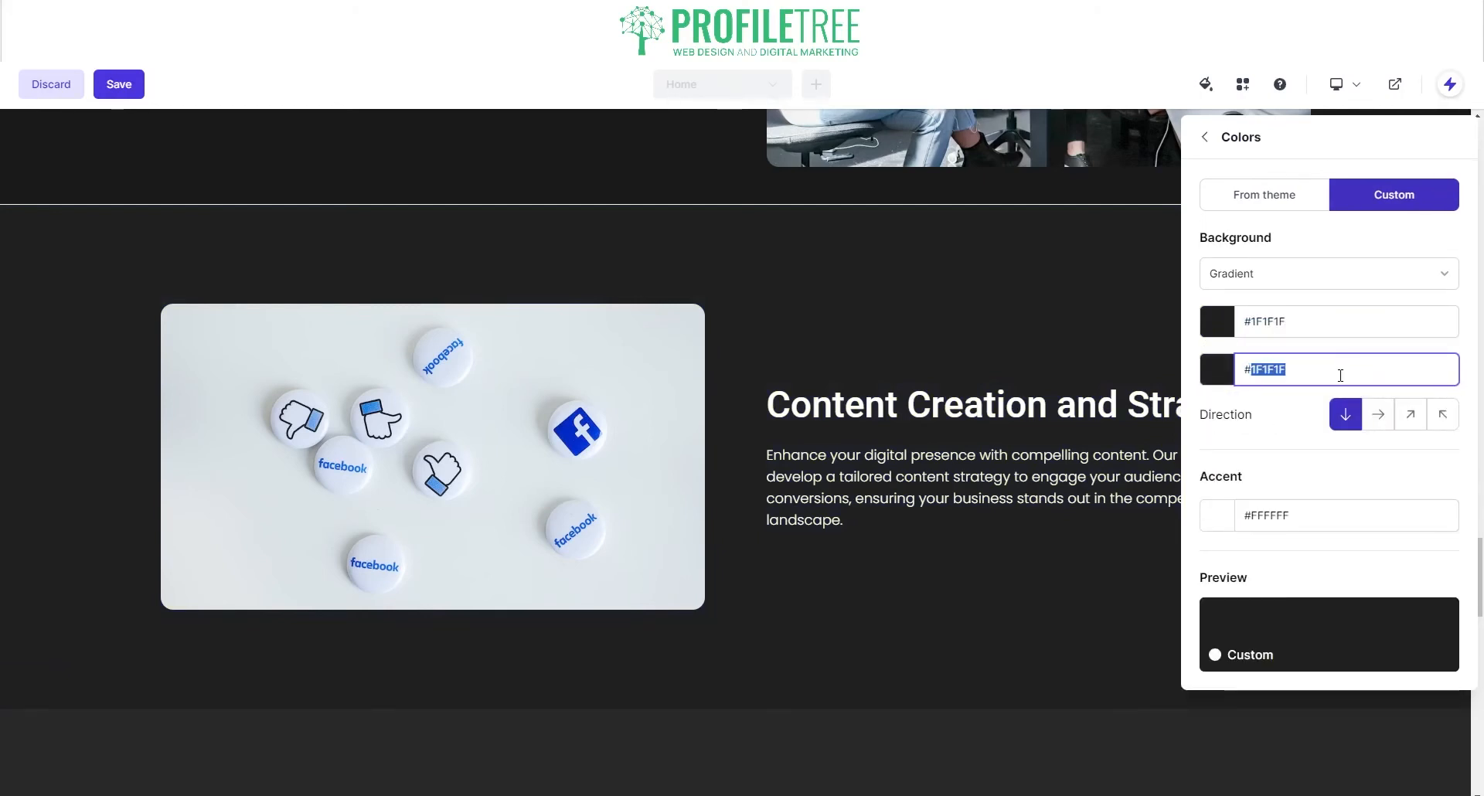
{"action": "type", "text": "33BC77"}
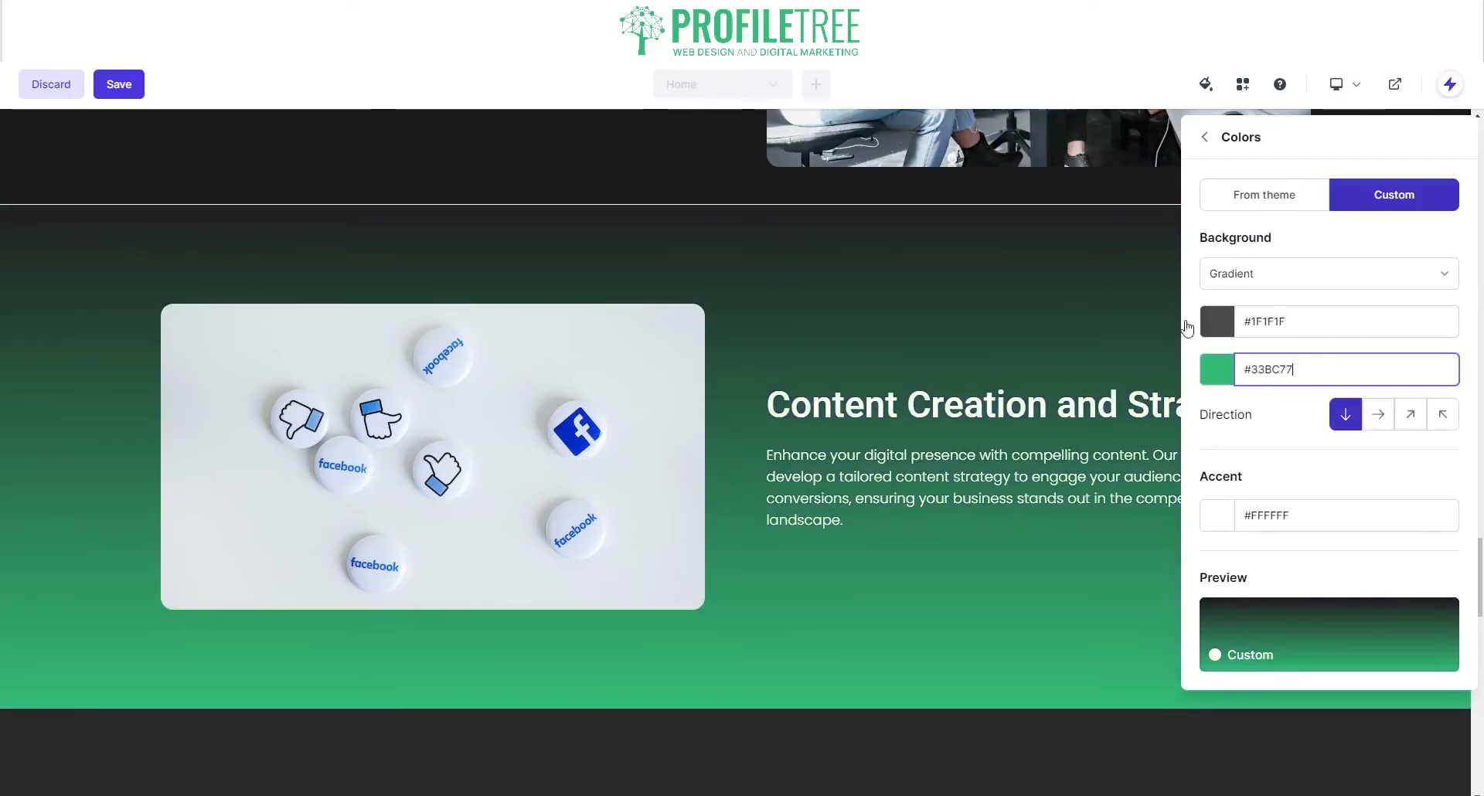
{"action": "scroll", "coordinate": [949, 691], "scroll_direction": "down", "scroll_amount": 3}
{"action": "left_click", "coordinate": [858, 553]}
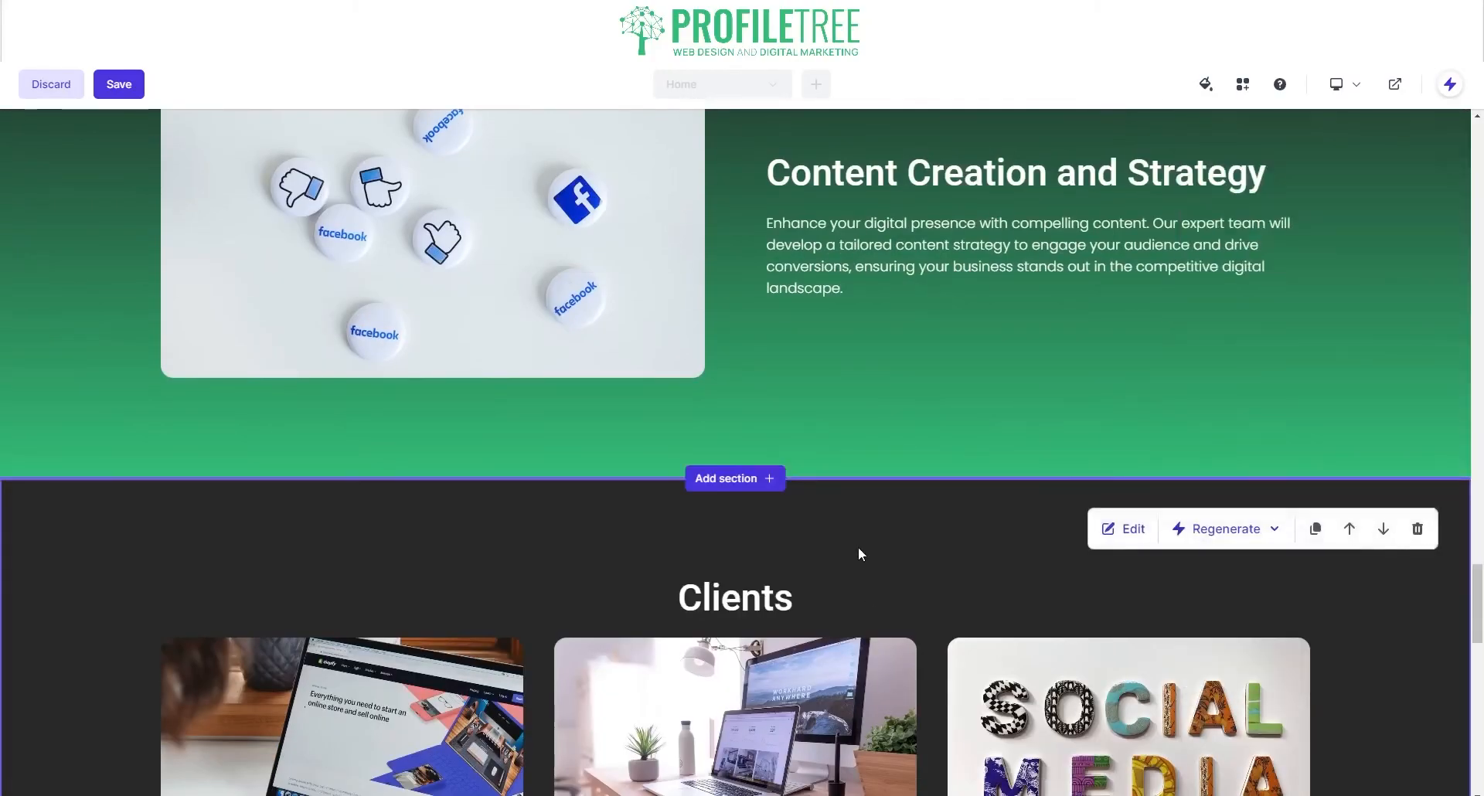
Step: Give the Clients section a solid custom background of #33BC77
{"action": "scroll", "coordinate": [858, 554], "scroll_direction": "up", "scroll_amount": 3}
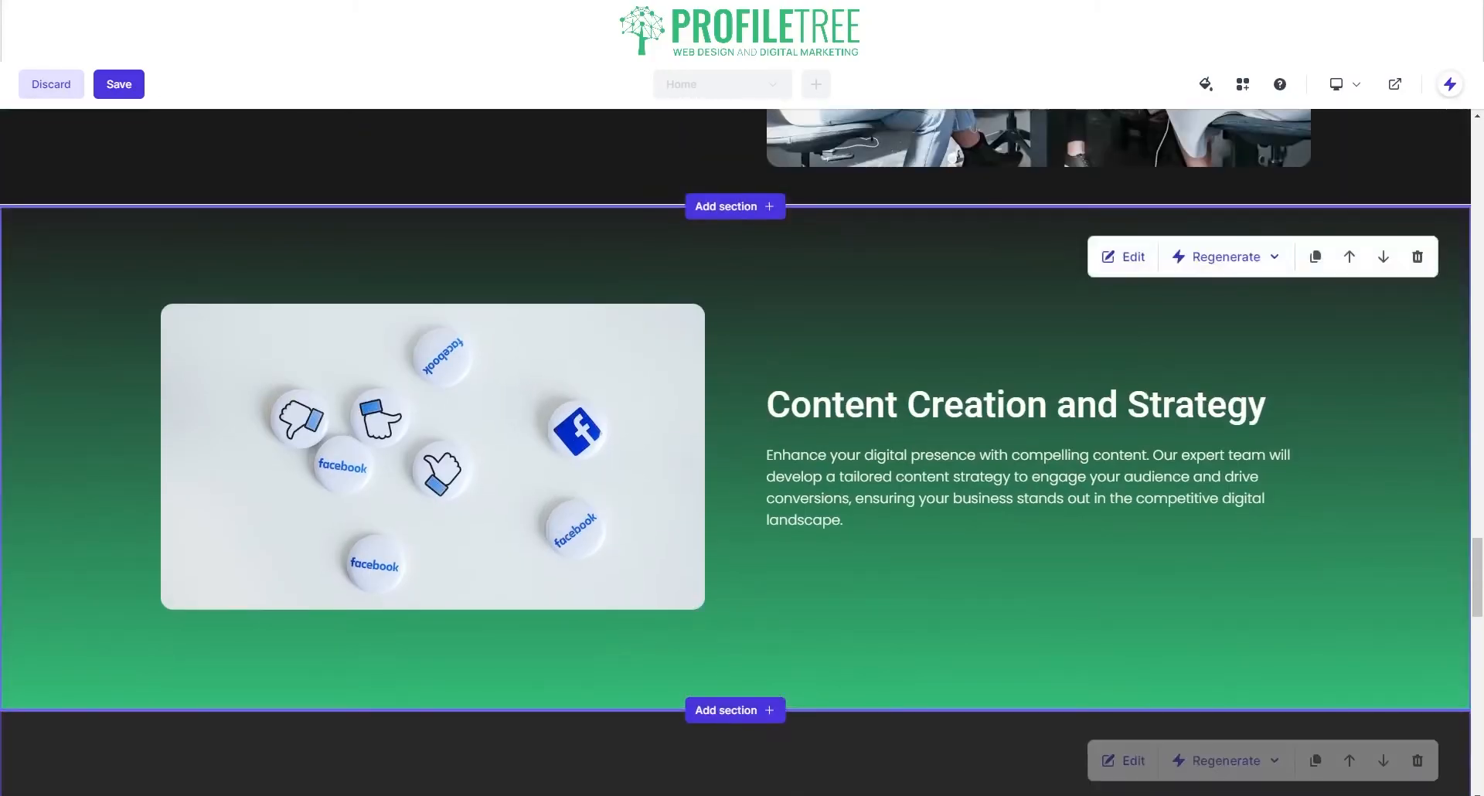
{"action": "left_click", "coordinate": [1122, 760]}
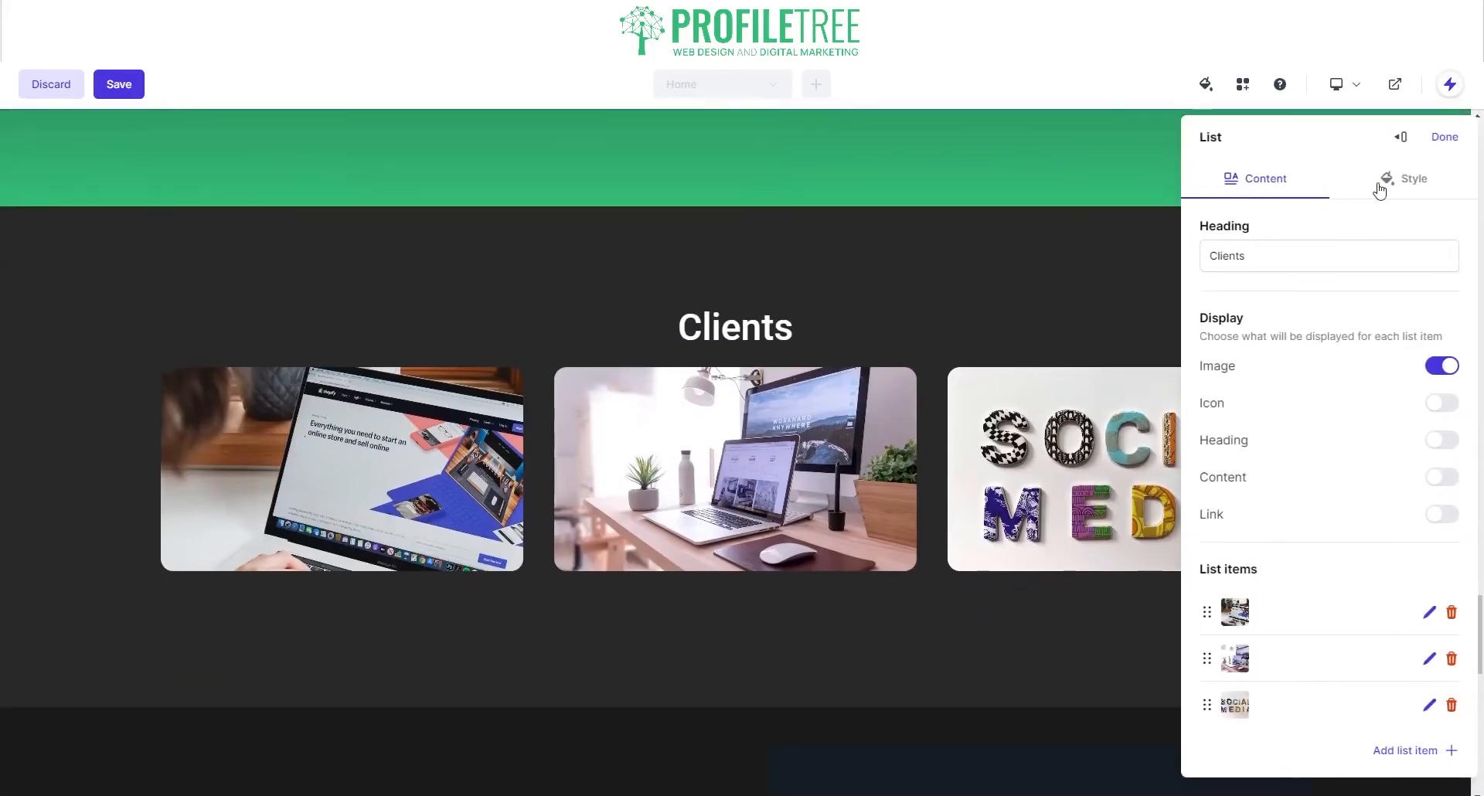
{"action": "left_click", "coordinate": [1384, 181]}
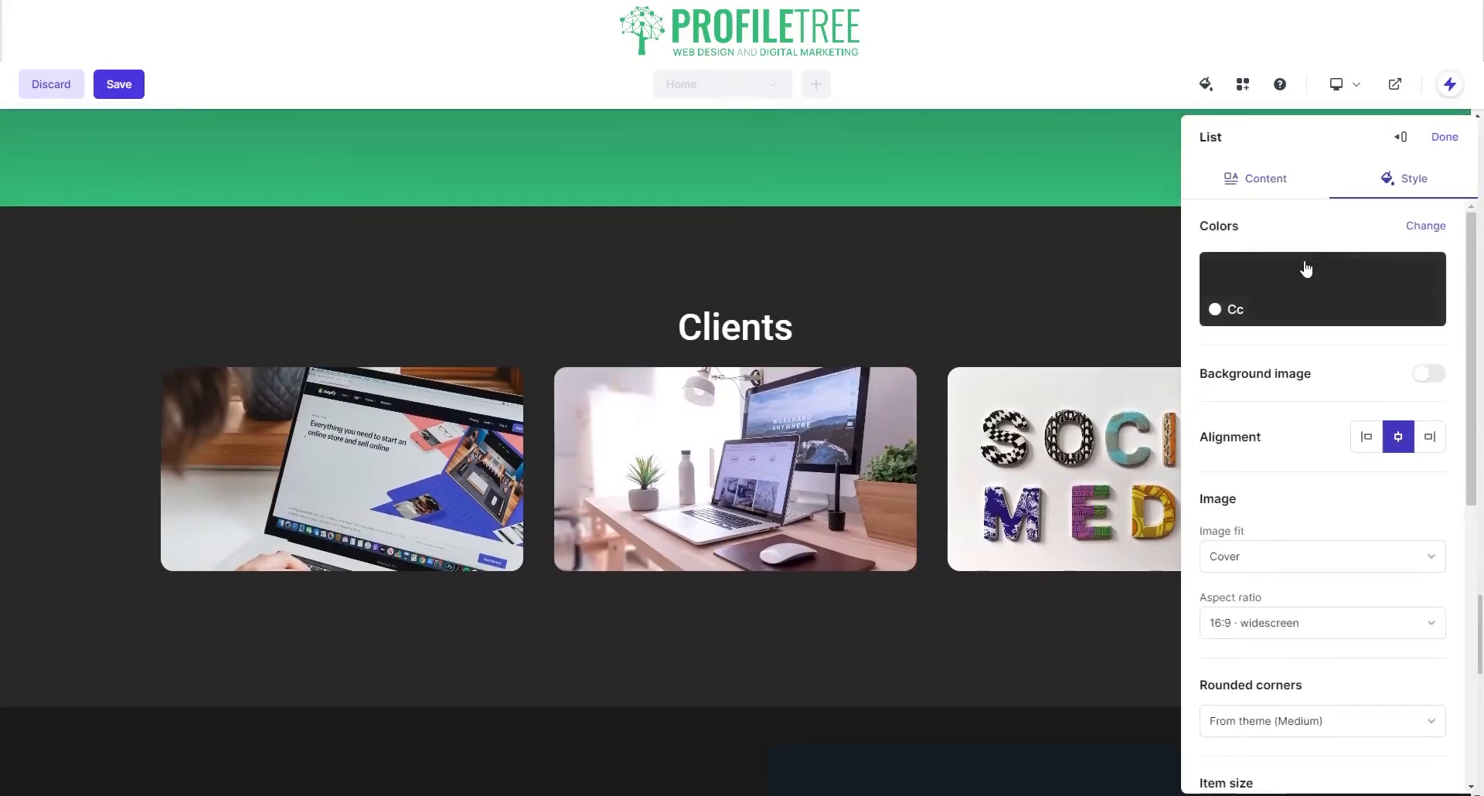
{"action": "left_click", "coordinate": [1281, 296]}
{"action": "left_click", "coordinate": [1375, 199]}
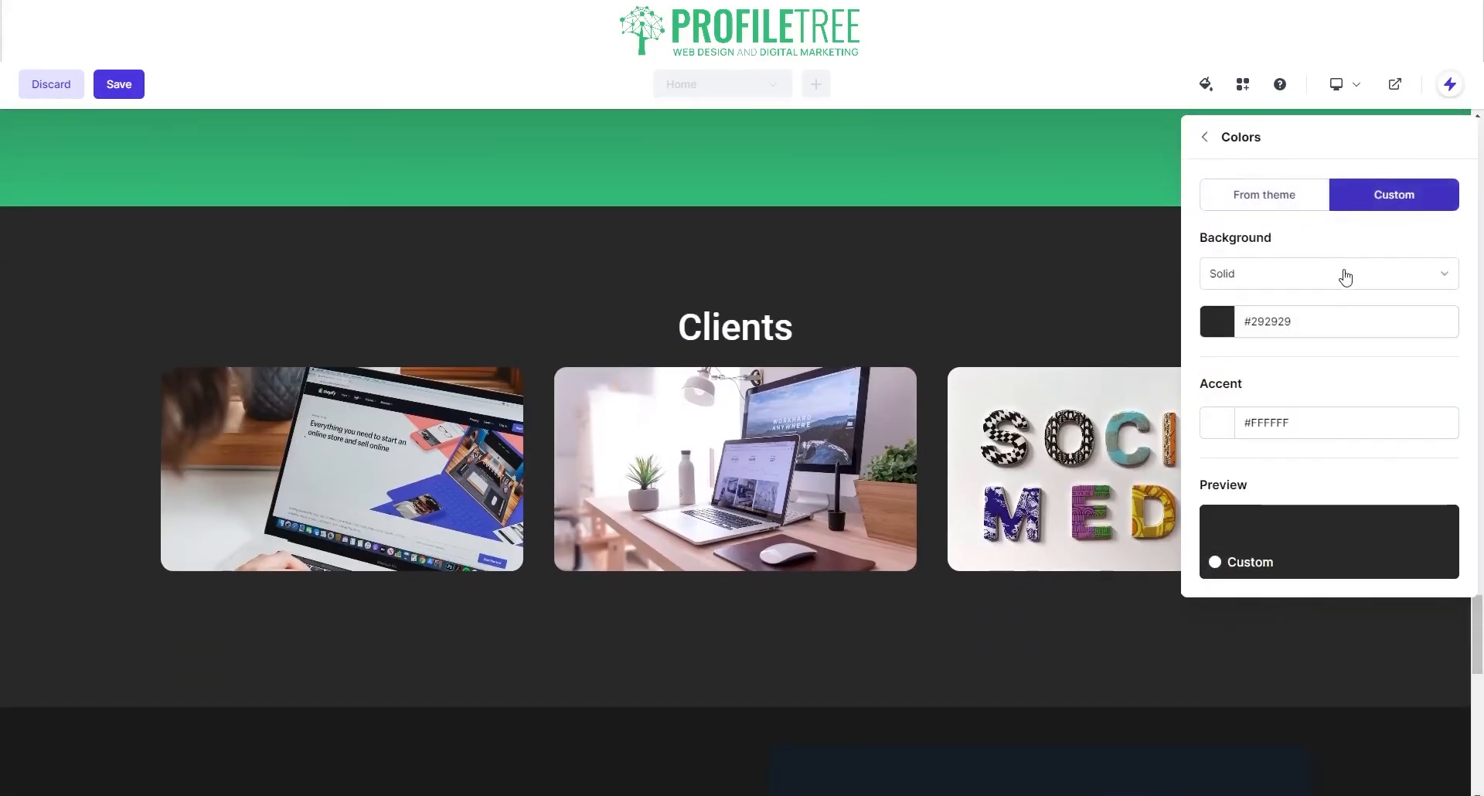
{"action": "left_click", "coordinate": [1342, 274]}
{"action": "left_click", "coordinate": [1312, 323]}
{"action": "left_click", "coordinate": [1307, 324]}
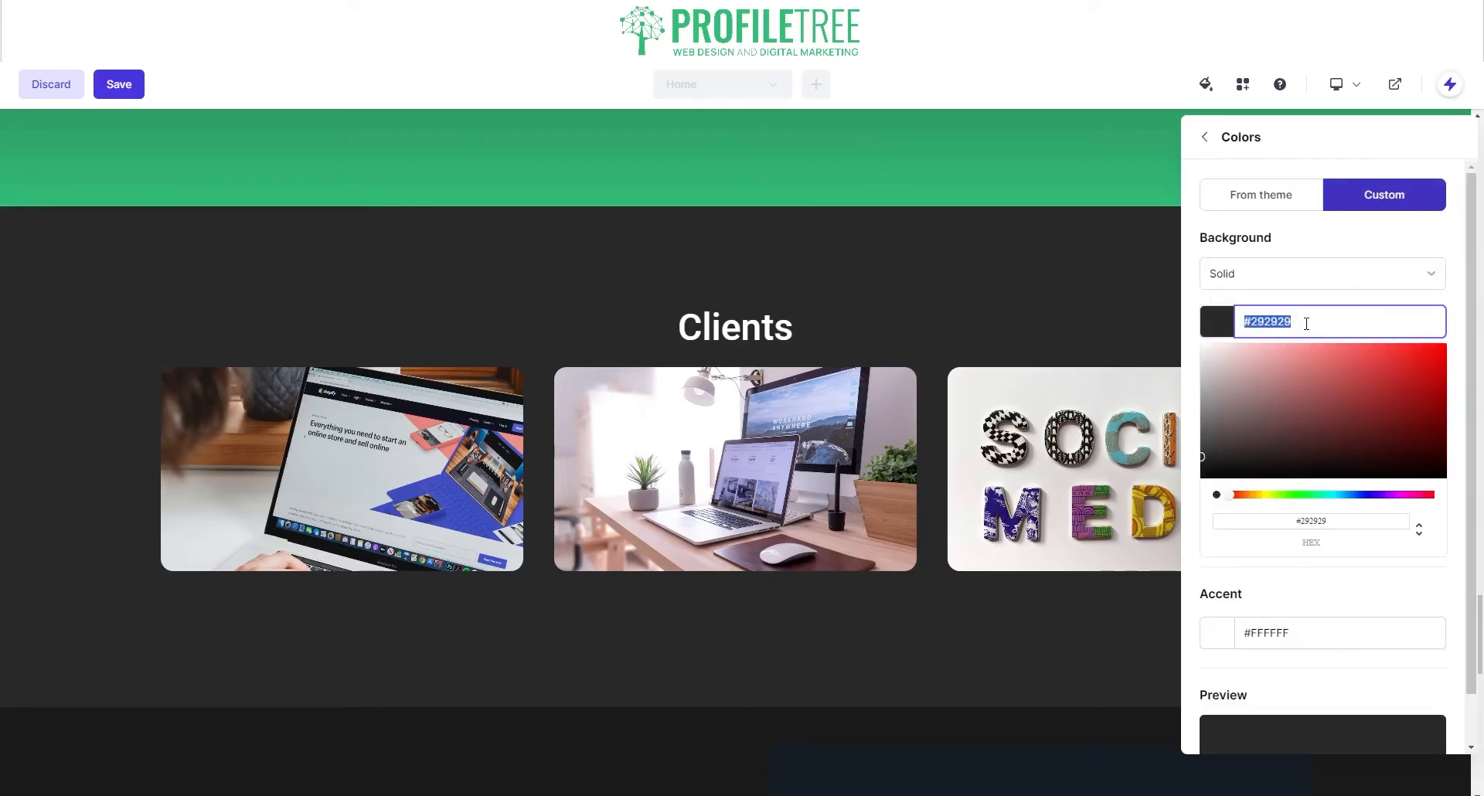
{"action": "type", "text": "33BC77"}
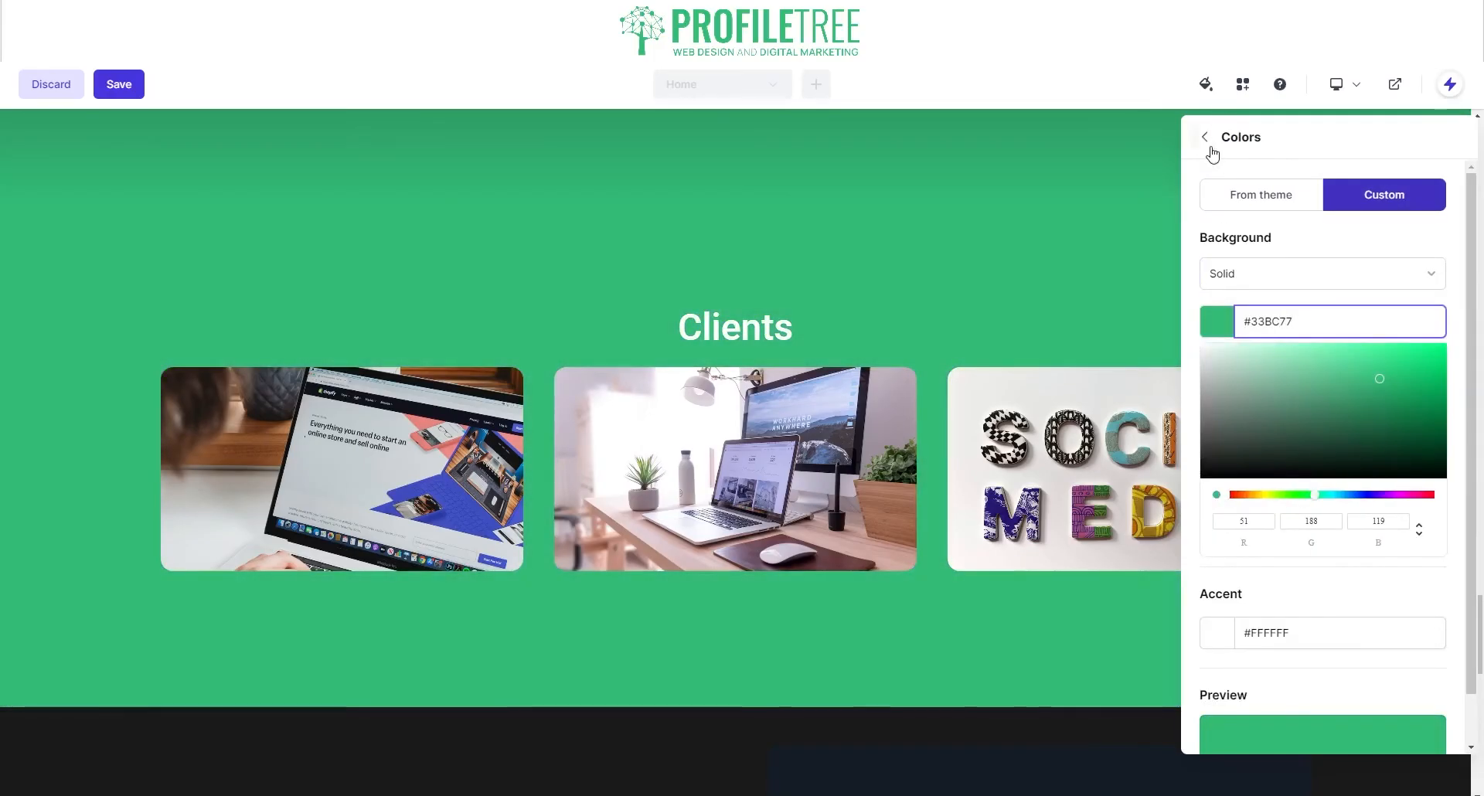
{"action": "left_click", "coordinate": [1206, 139]}
Step: Turn off icons and turn on heading, description and link for each Clients card
{"action": "left_click", "coordinate": [1283, 180]}
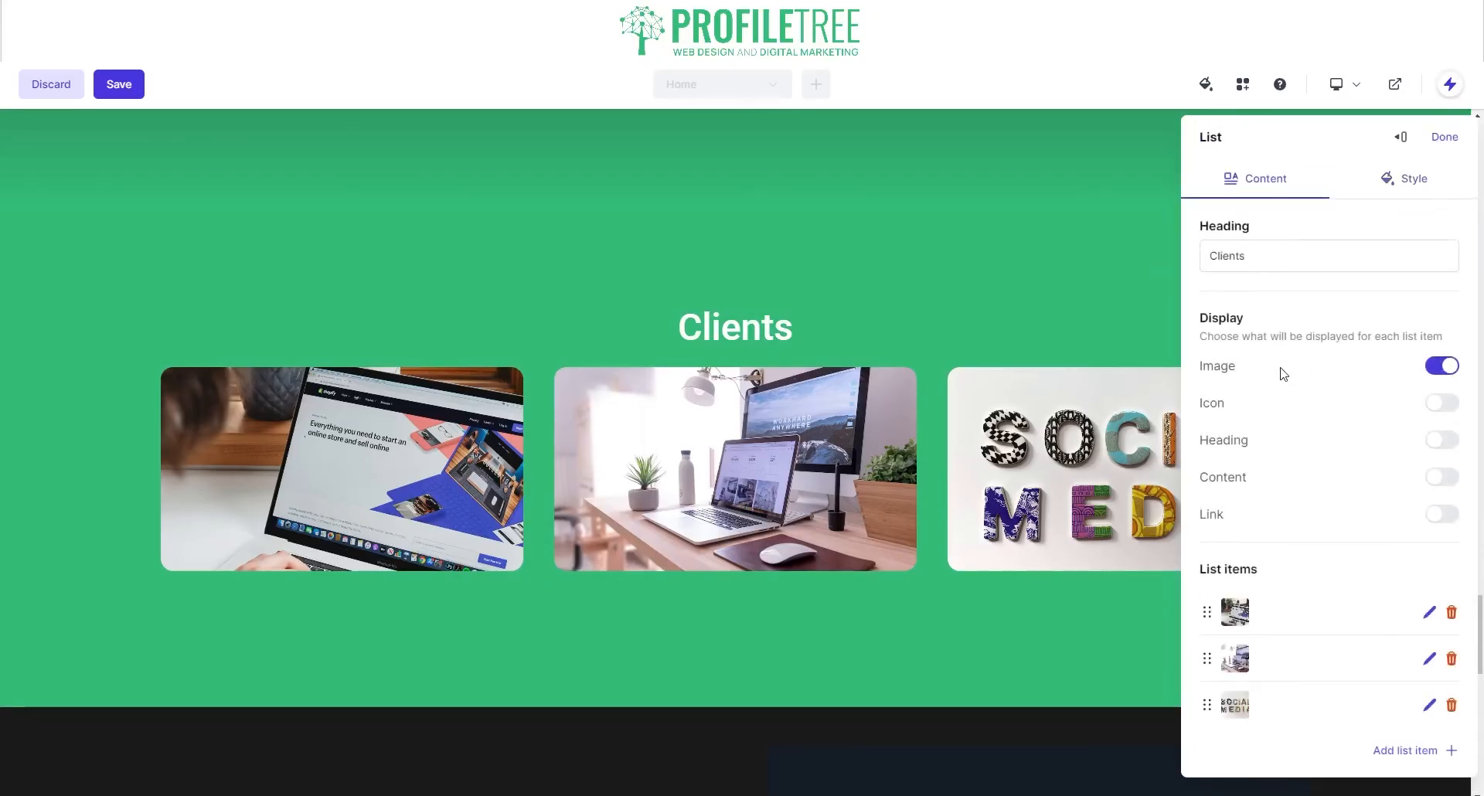
{"action": "left_click", "coordinate": [1436, 405]}
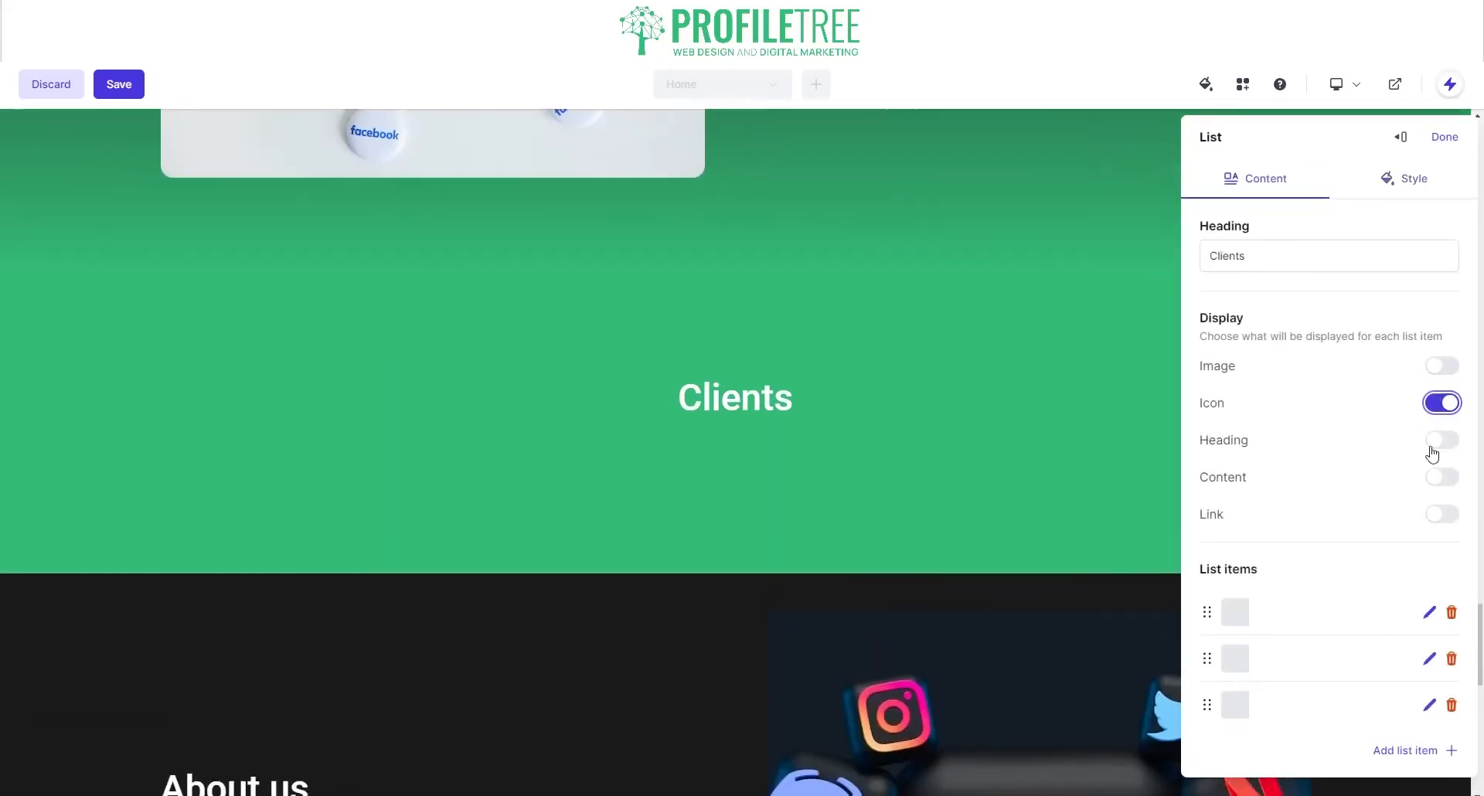
{"action": "scroll", "coordinate": [912, 292], "scroll_direction": "up", "scroll_amount": 3}
{"action": "scroll", "coordinate": [899, 296], "scroll_direction": "down", "scroll_amount": 5}
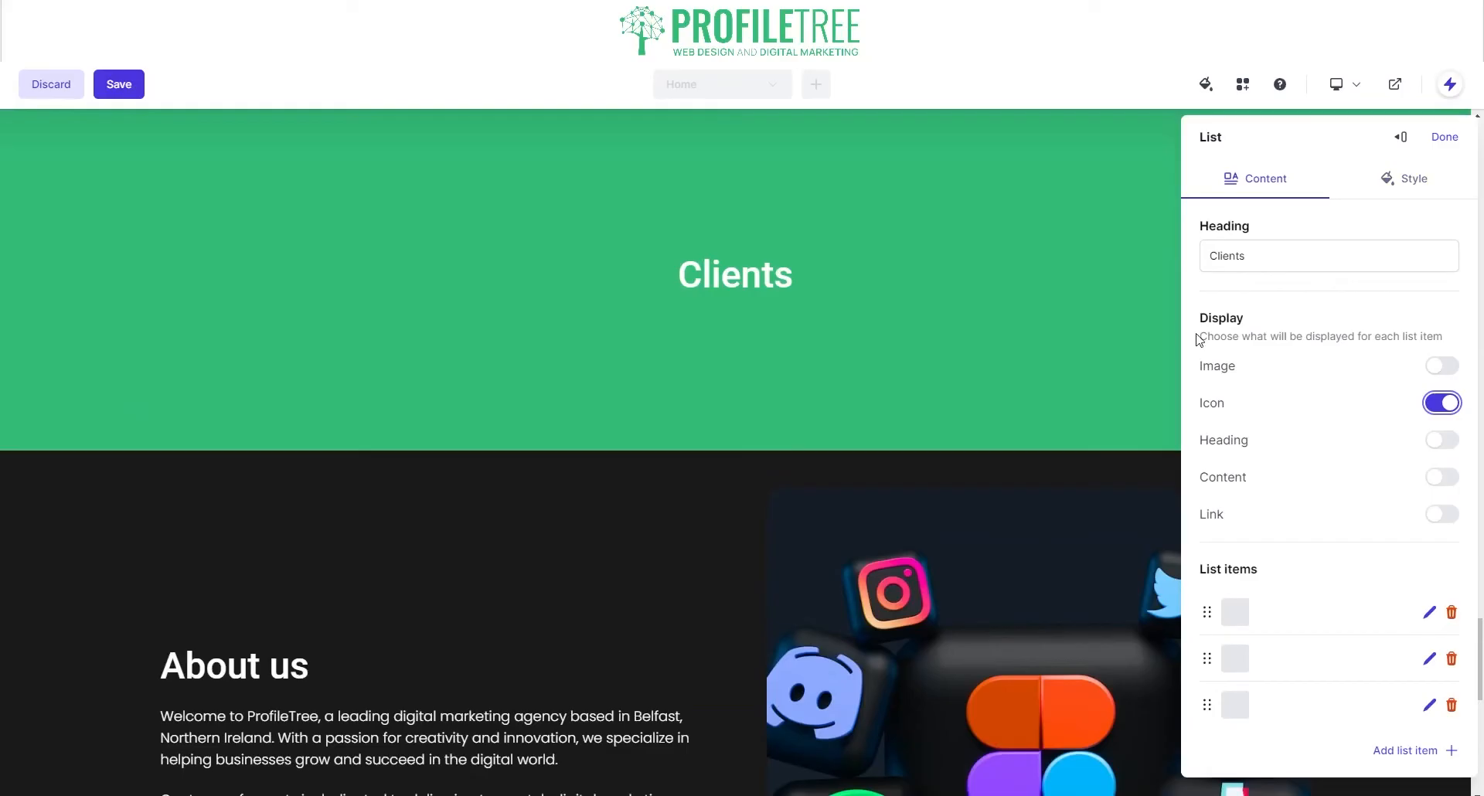
{"action": "left_click", "coordinate": [1446, 405]}
{"action": "left_click", "coordinate": [1442, 440]}
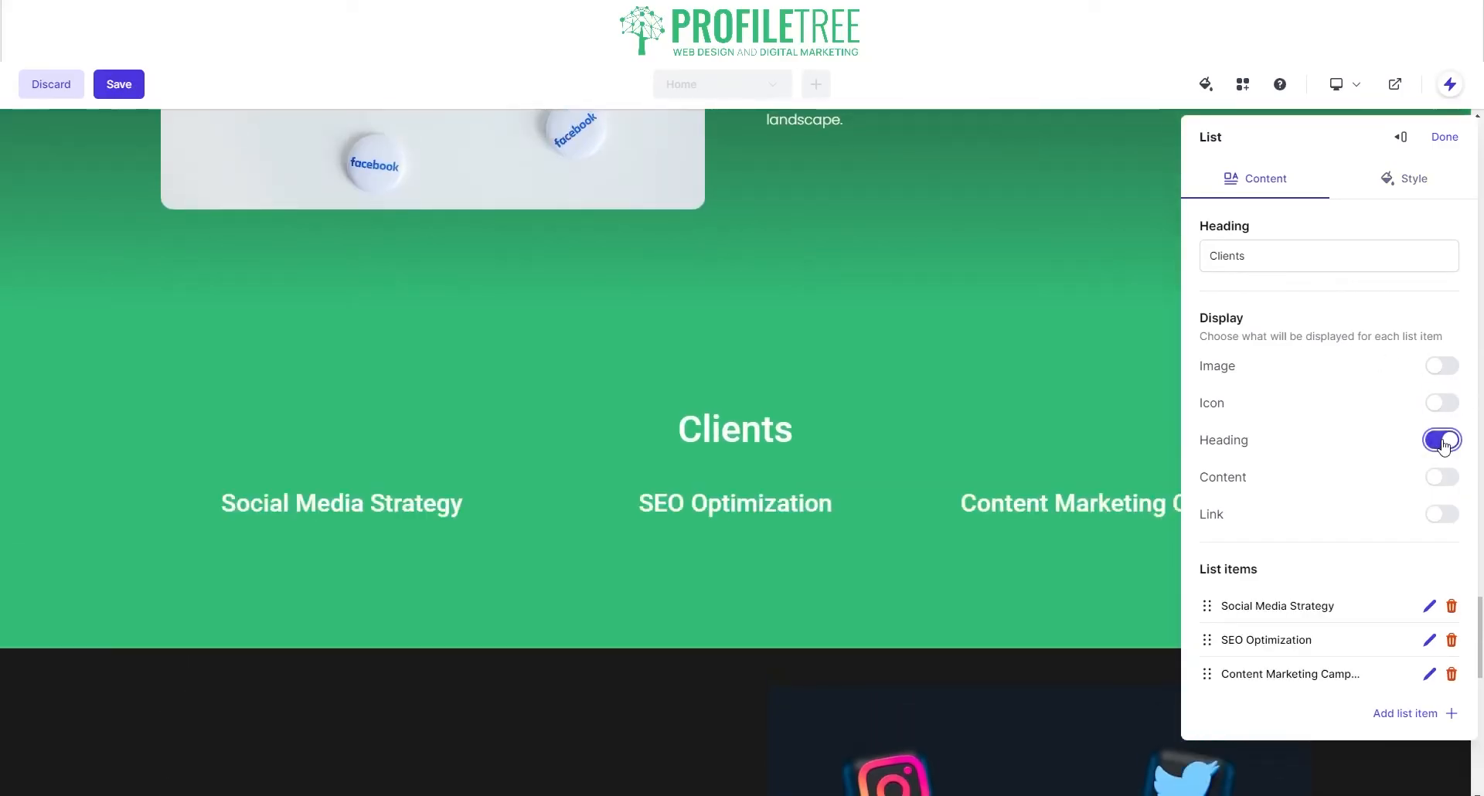
{"action": "left_click", "coordinate": [1443, 477]}
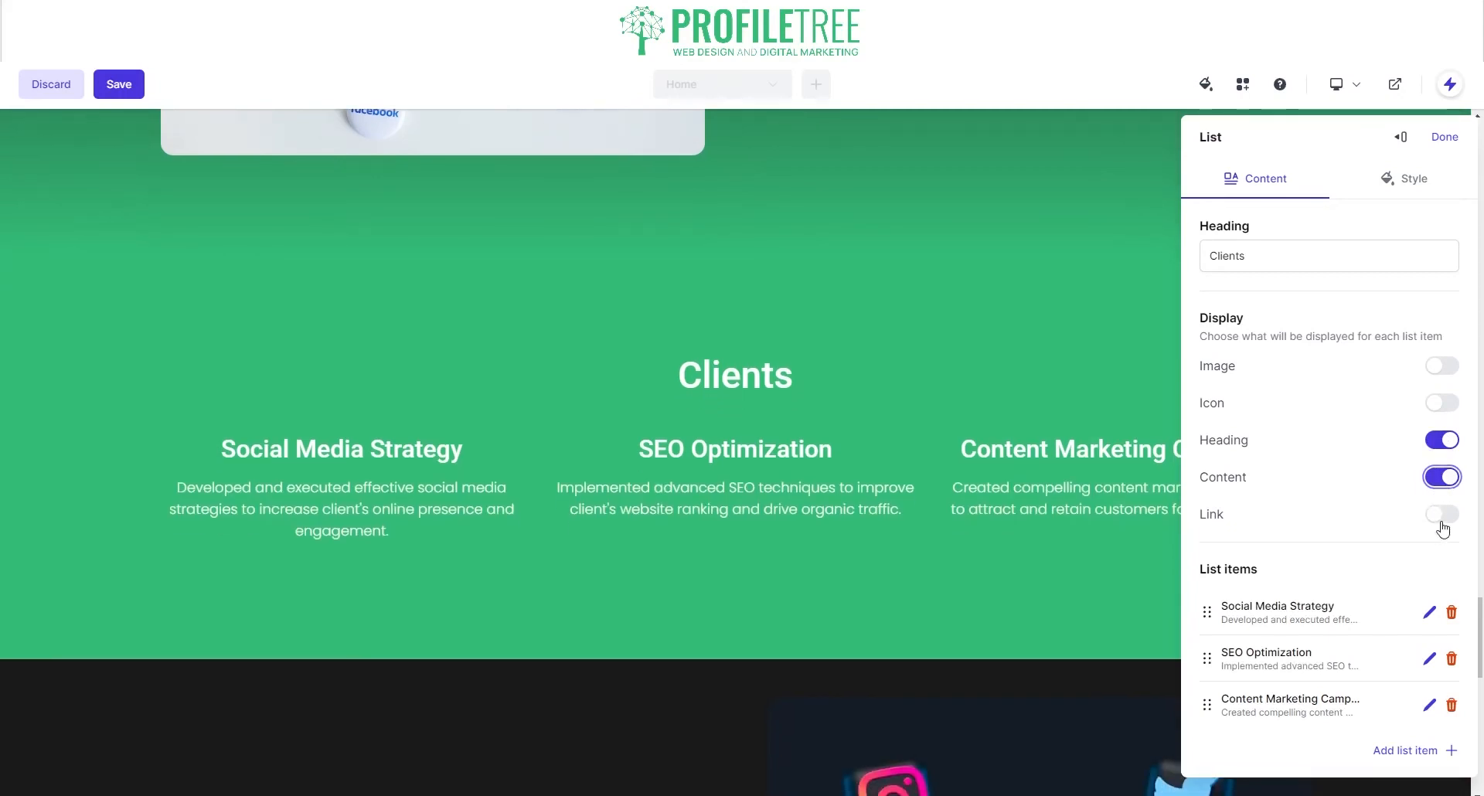
{"action": "left_click", "coordinate": [1442, 518]}
Step: Show a photo on each card with icons off and links as More info buttons
{"action": "left_click", "coordinate": [1423, 369]}
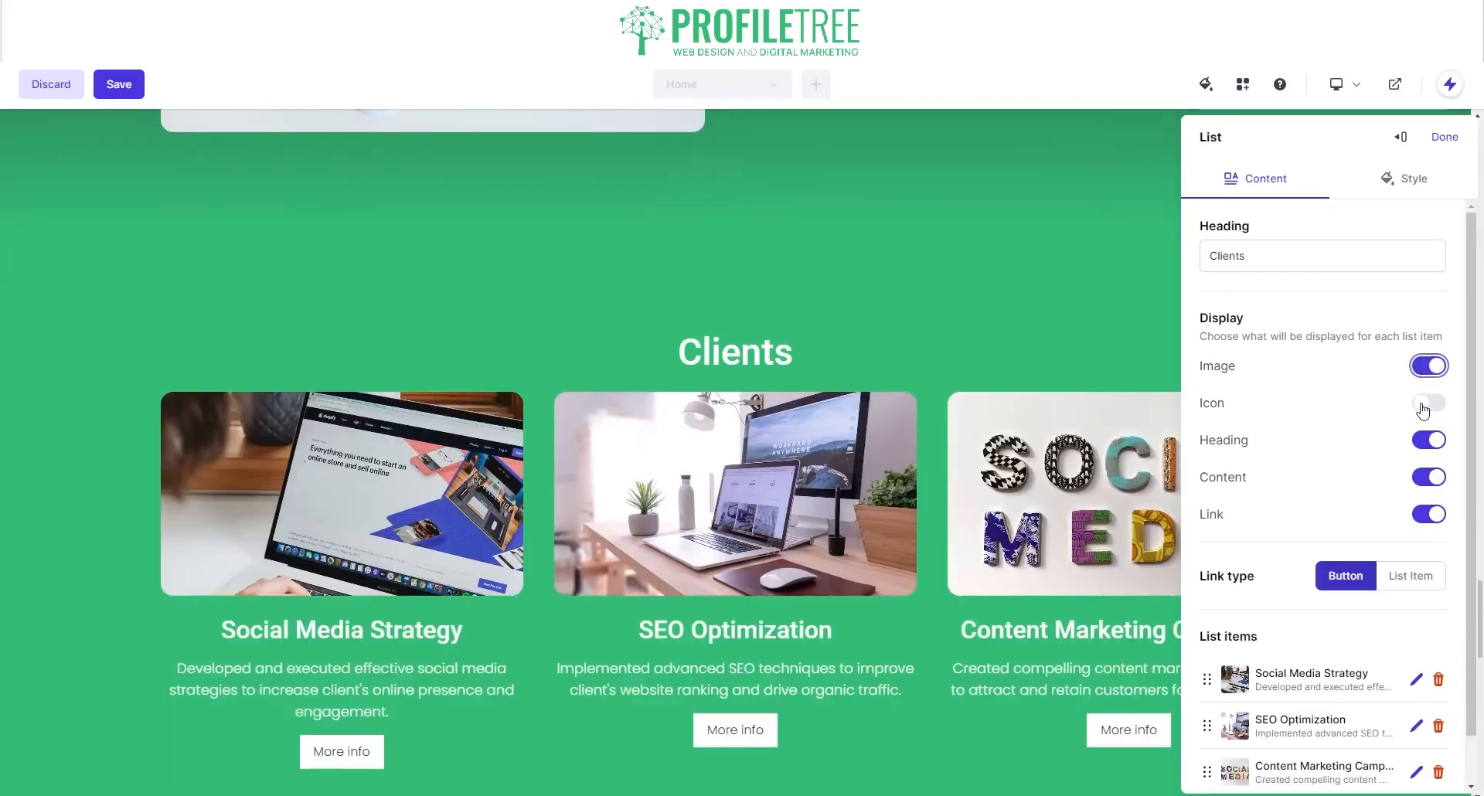
{"action": "left_click", "coordinate": [1426, 406]}
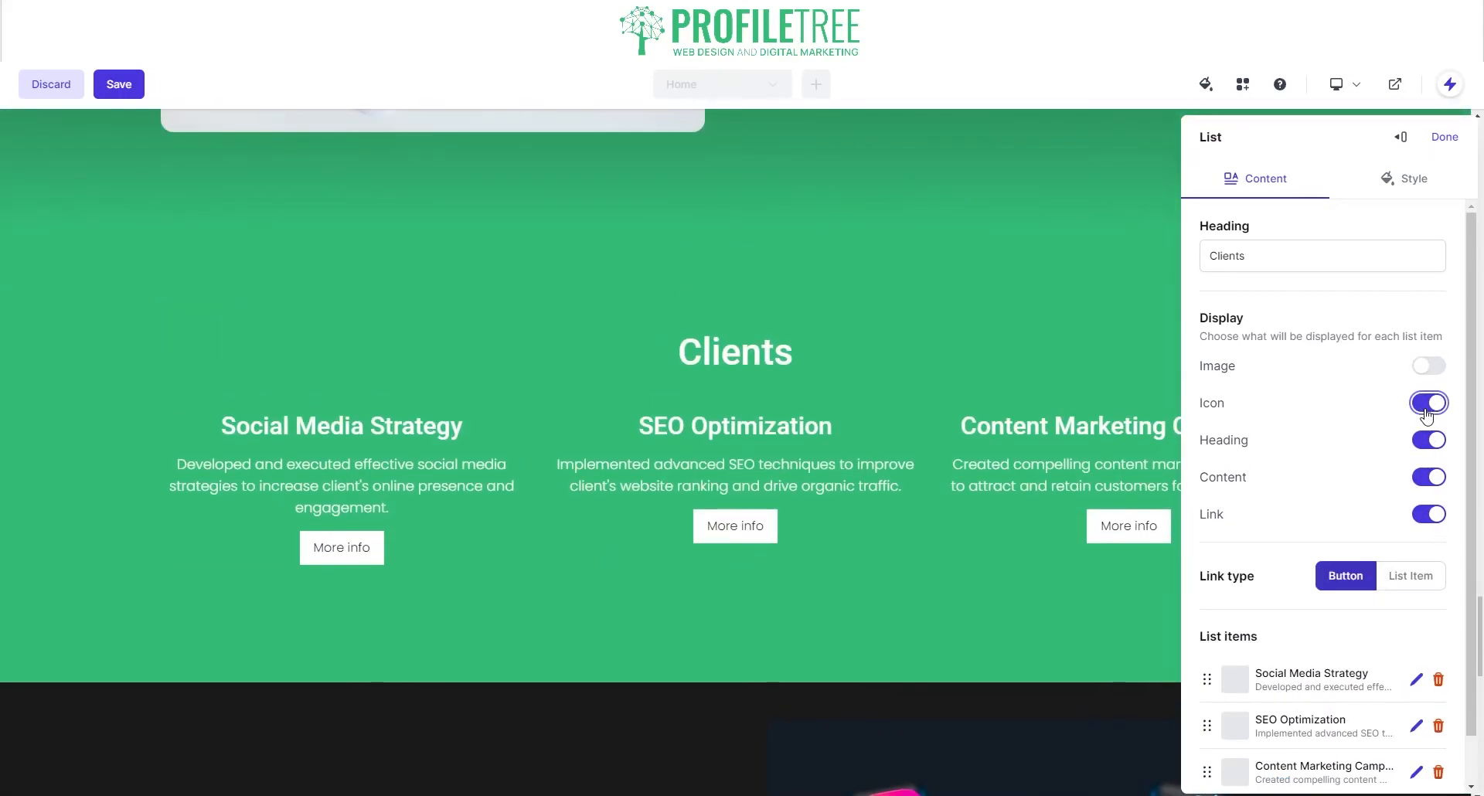
{"action": "left_click", "coordinate": [1426, 409]}
{"action": "left_click", "coordinate": [1427, 368]}
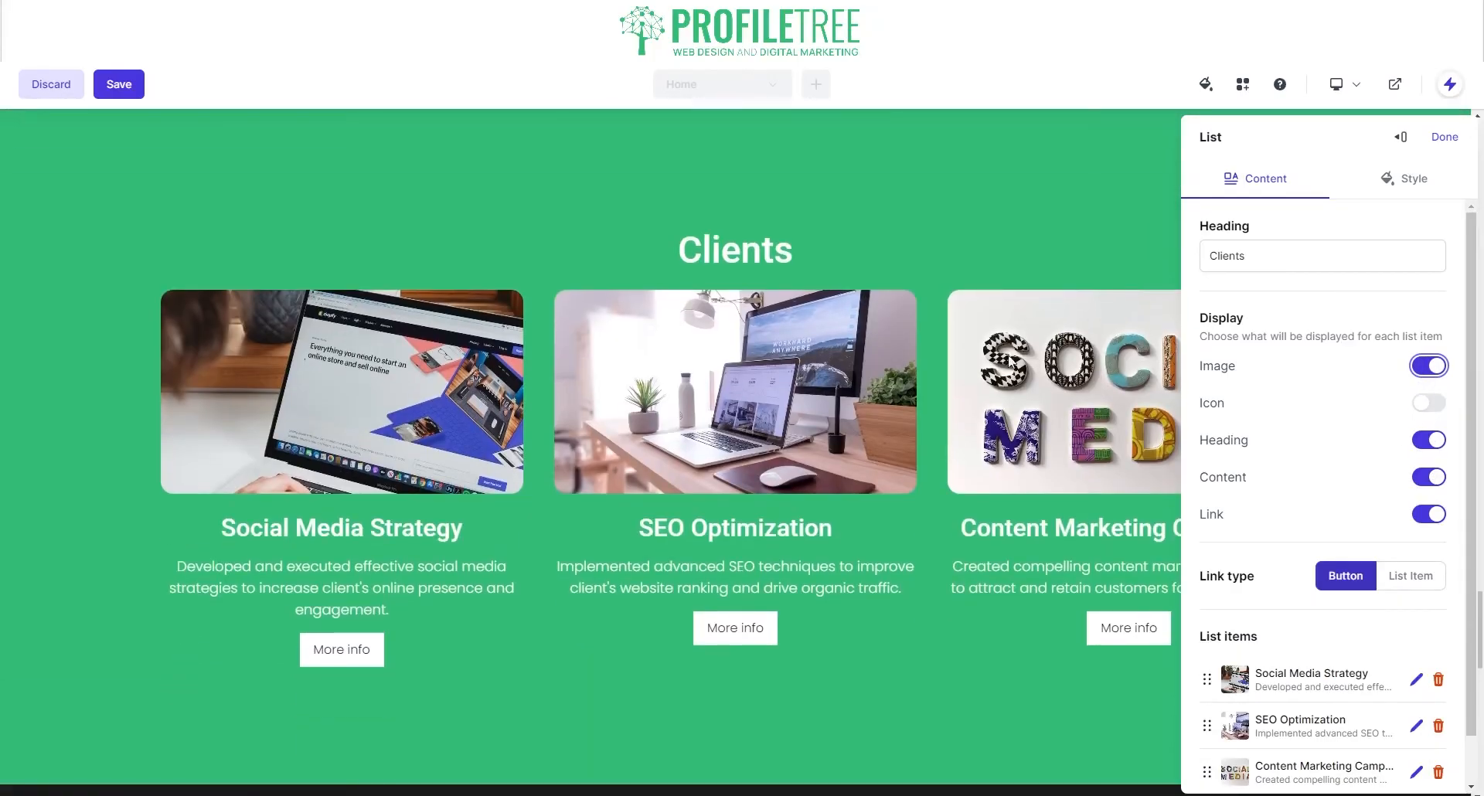
{"action": "left_click", "coordinate": [1401, 582]}
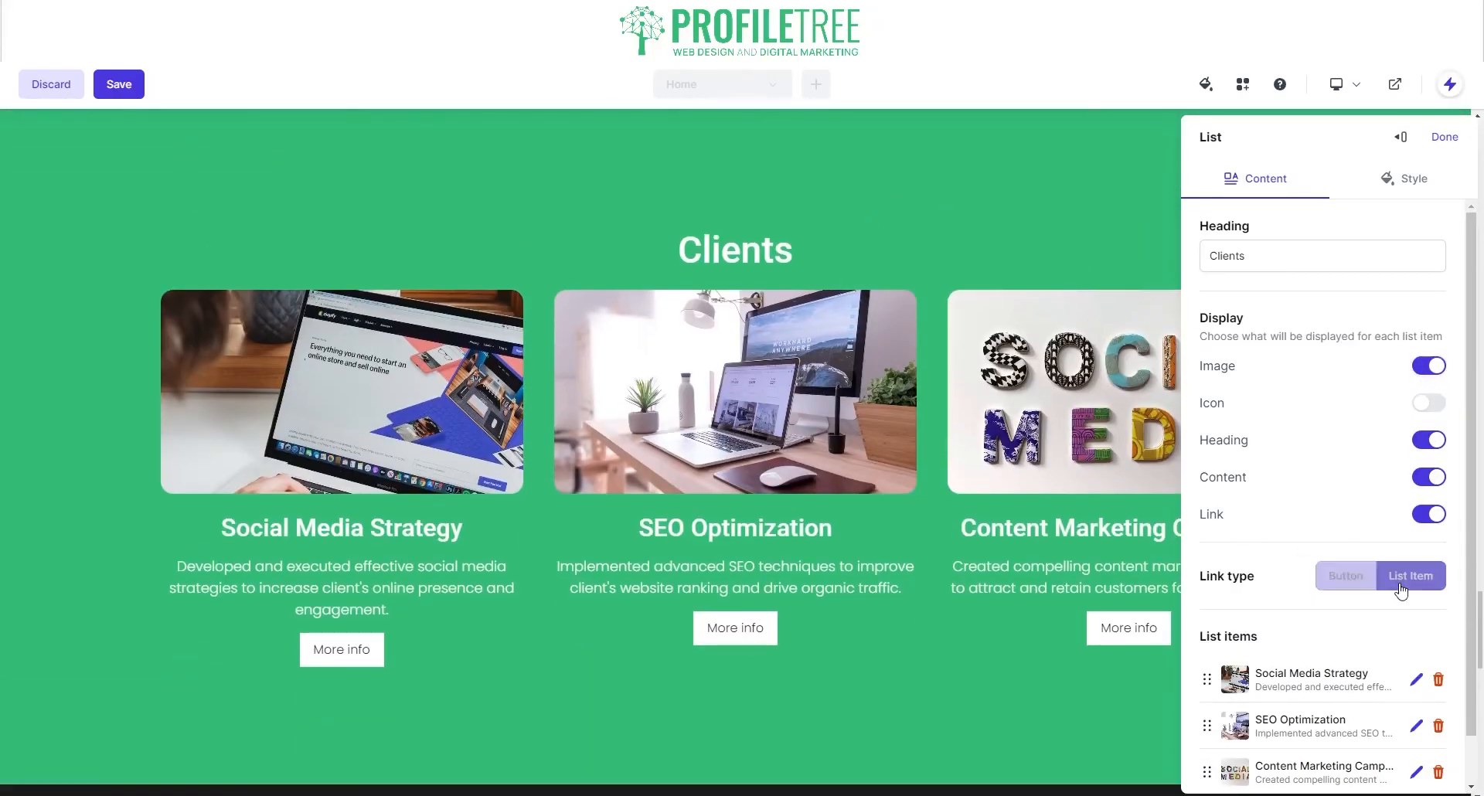
{"action": "left_click", "coordinate": [1360, 586]}
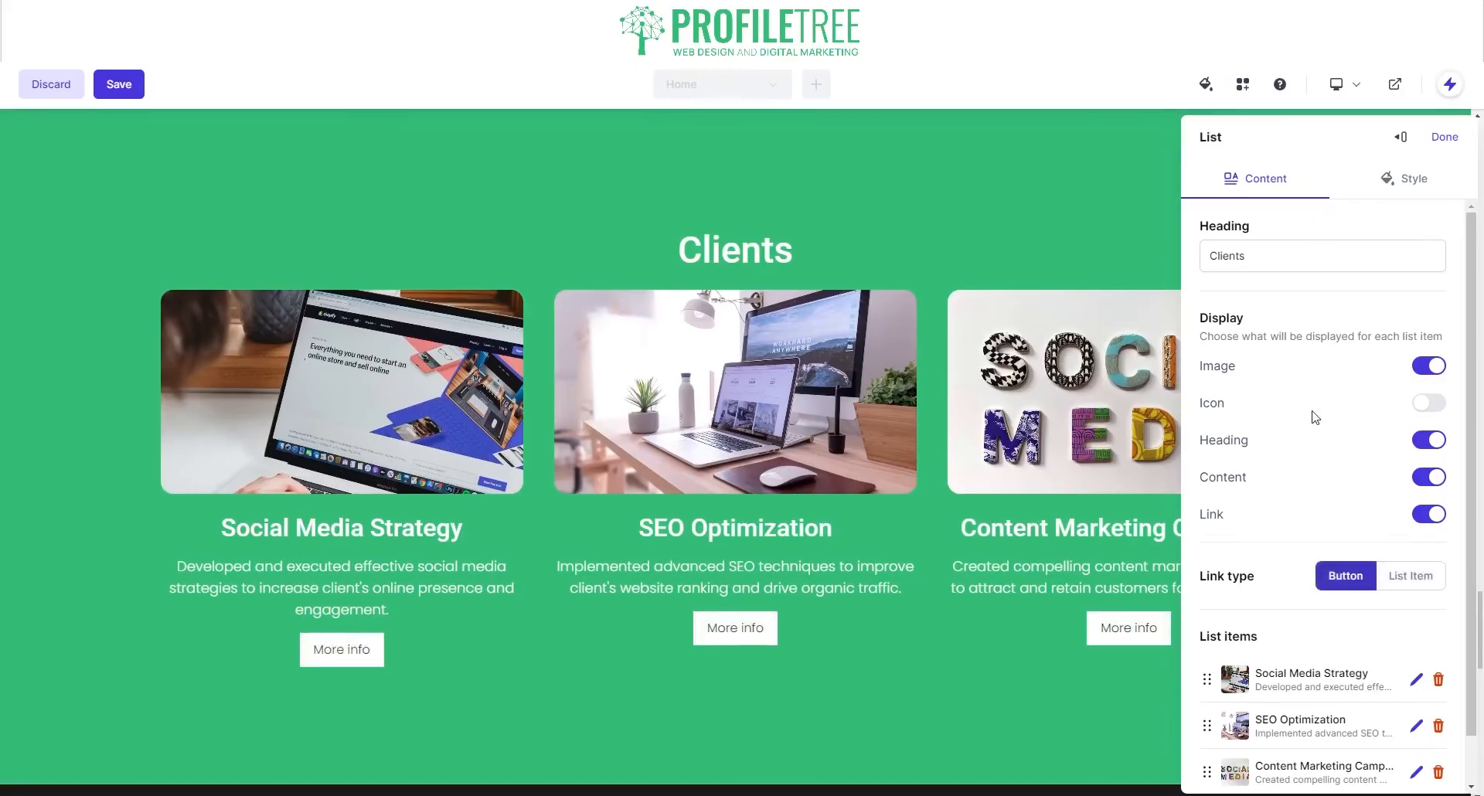
{"action": "scroll", "coordinate": [1318, 410], "scroll_direction": "down", "scroll_amount": 1}
Step: Keep the Clients cards' rounded corners at the theme's medium setting
{"action": "scroll", "coordinate": [1319, 384], "scroll_direction": "up", "scroll_amount": 1}
{"action": "left_click", "coordinate": [1421, 182]}
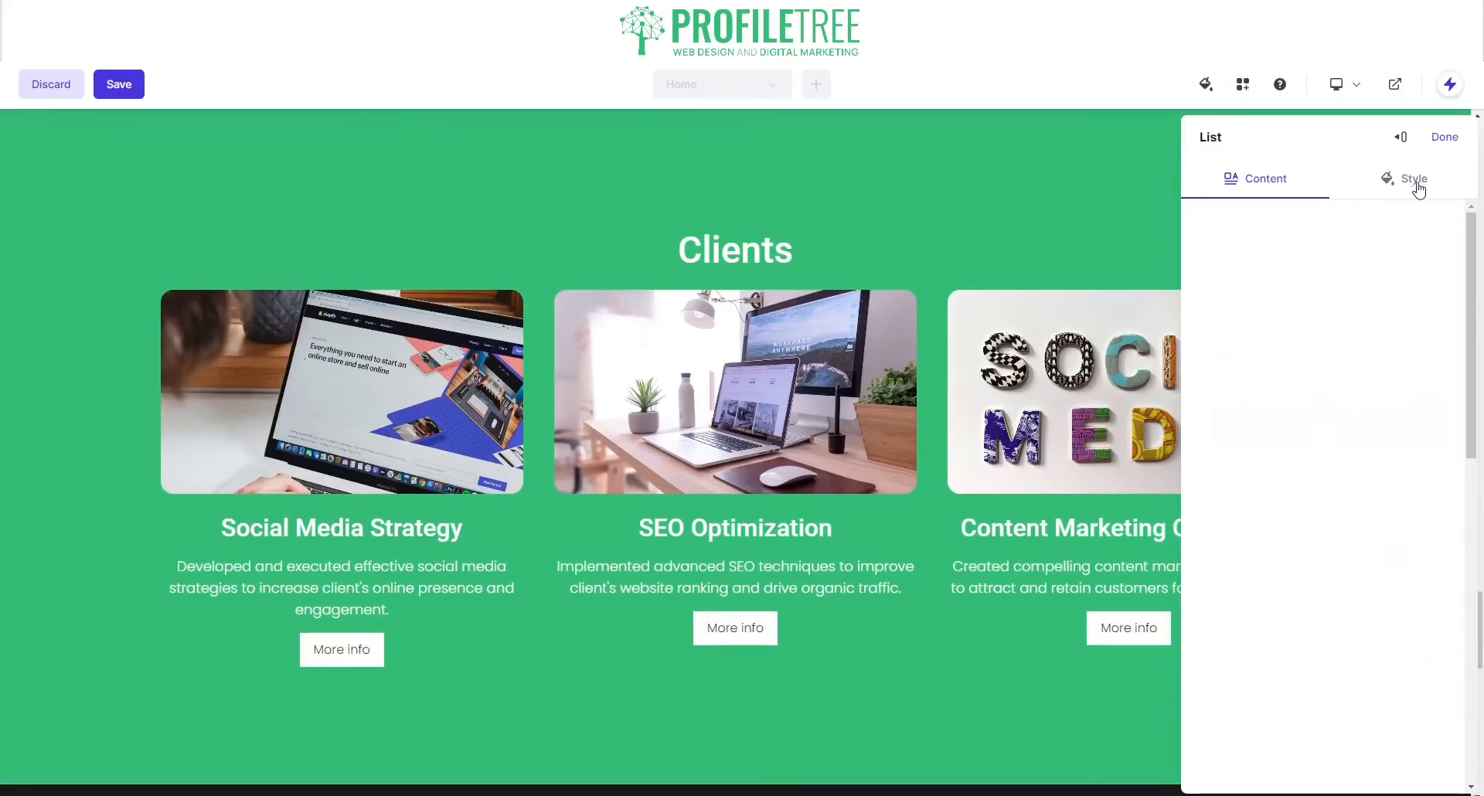
{"action": "scroll", "coordinate": [1310, 494], "scroll_direction": "down", "scroll_amount": 4}
{"action": "scroll", "coordinate": [1306, 518], "scroll_direction": "down", "scroll_amount": 2}
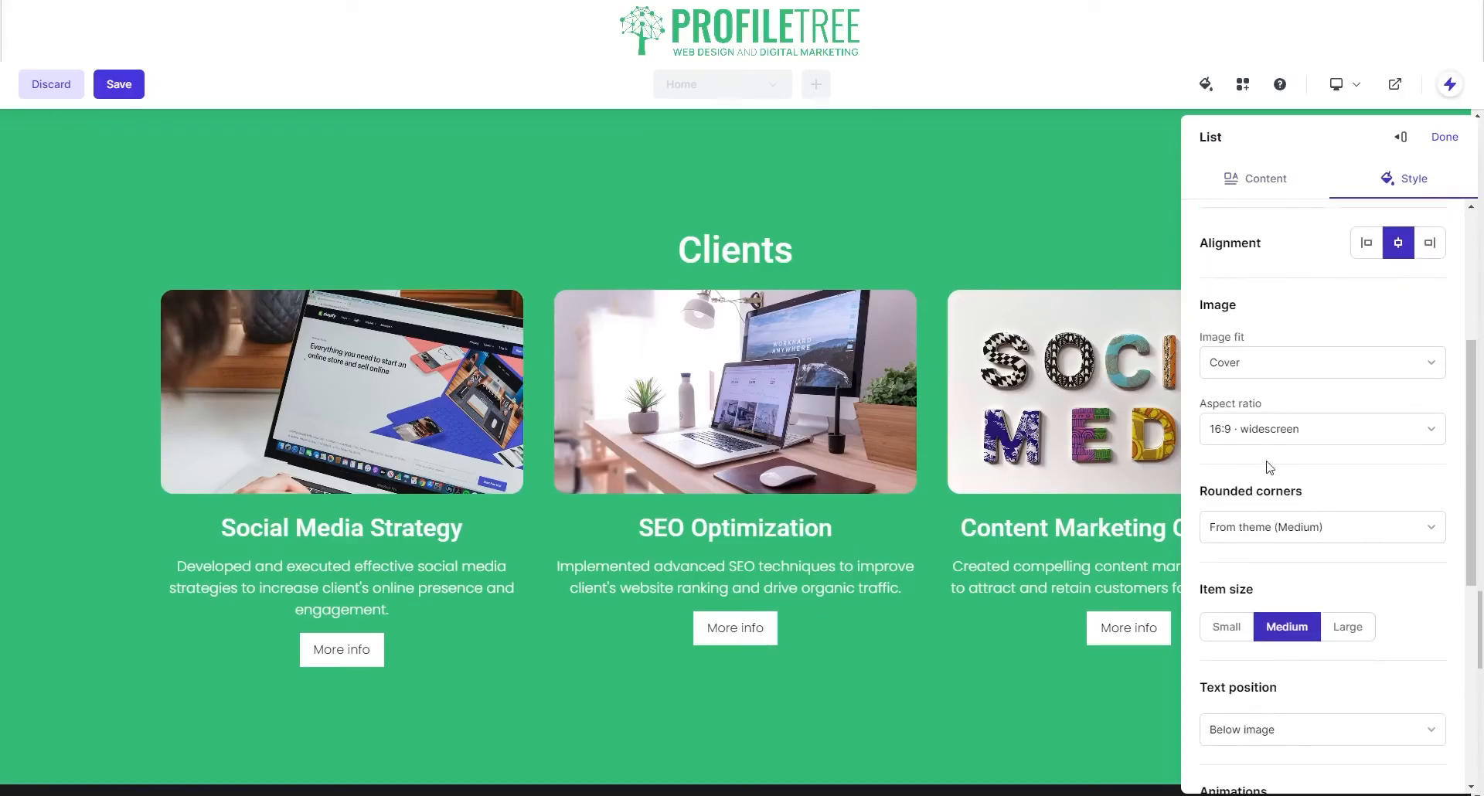
{"action": "left_click", "coordinate": [1296, 534]}
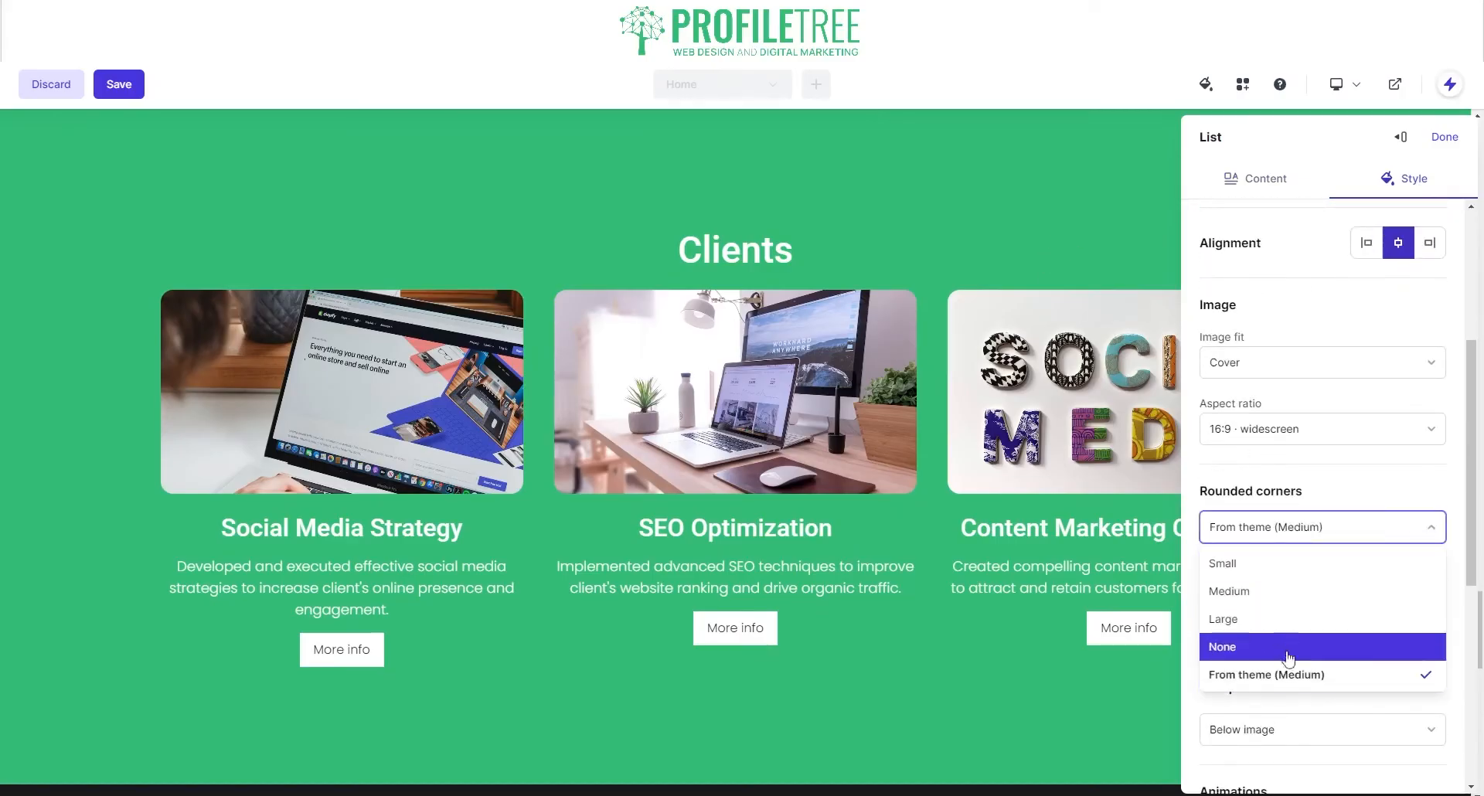
{"action": "left_click", "coordinate": [1294, 675]}
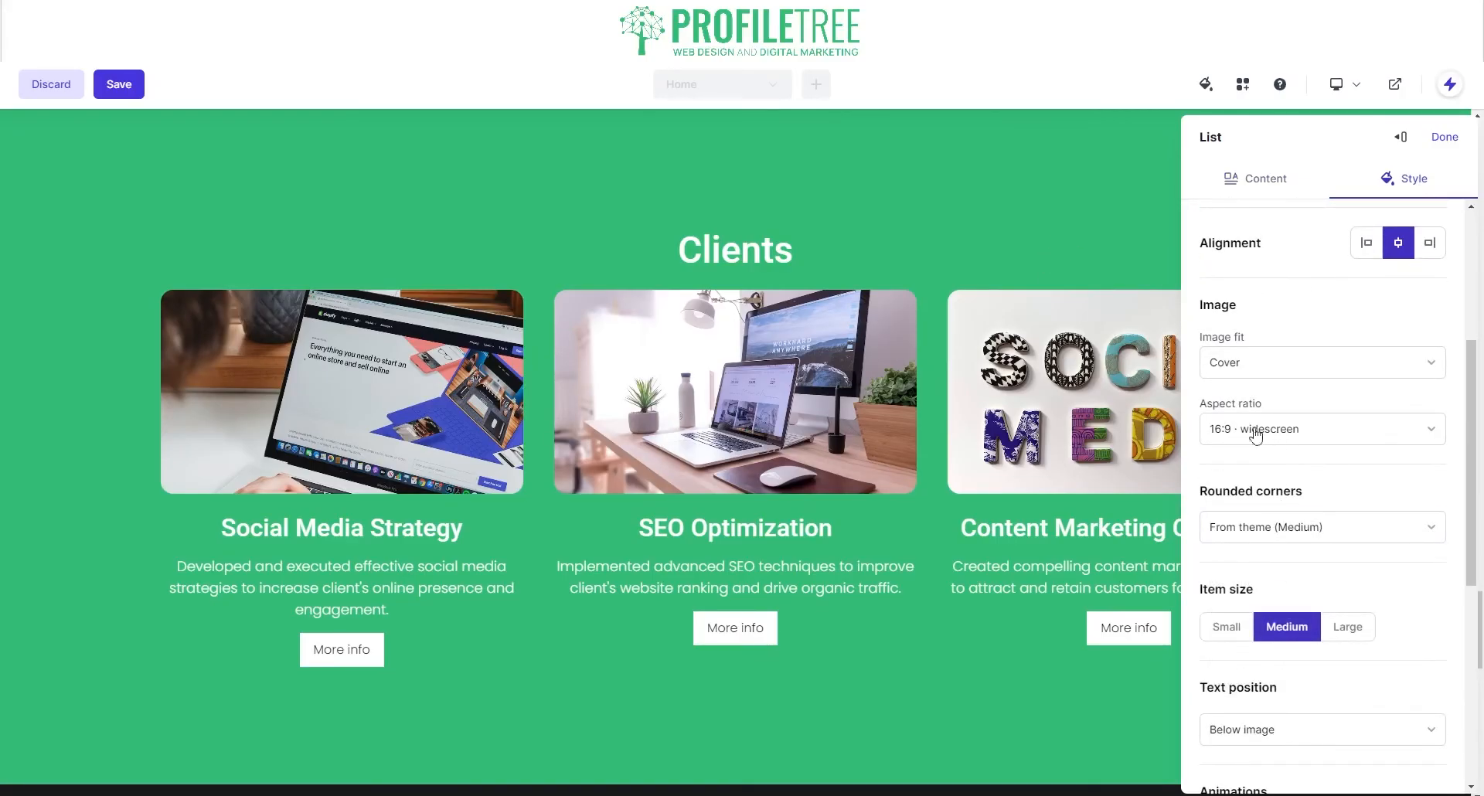
Step: Set the cards' text position to On top of image
{"action": "scroll", "coordinate": [1263, 603], "scroll_direction": "down", "scroll_amount": 10}
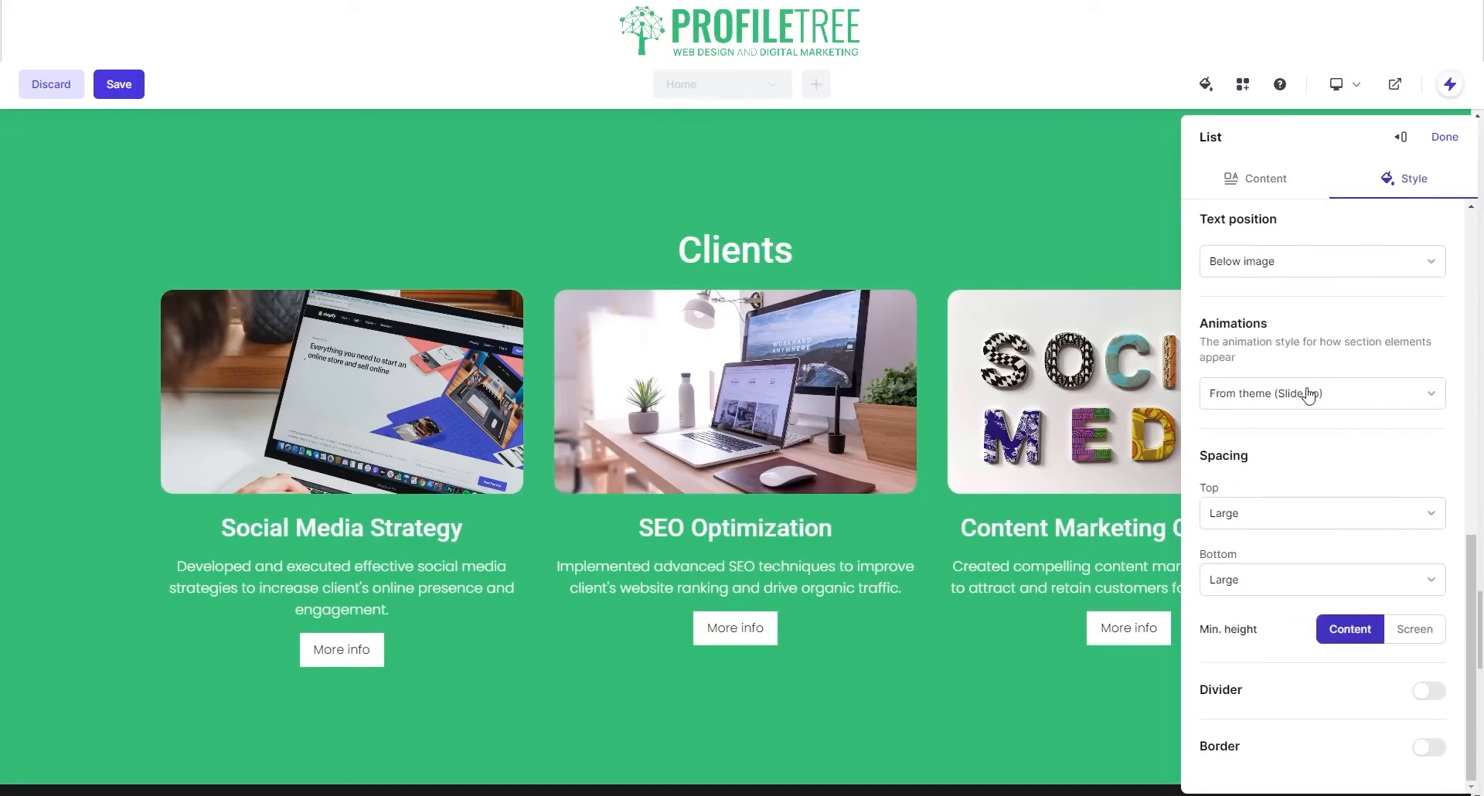
{"action": "scroll", "coordinate": [1279, 402], "scroll_direction": "up", "scroll_amount": 3}
{"action": "left_click", "coordinate": [1284, 425]}
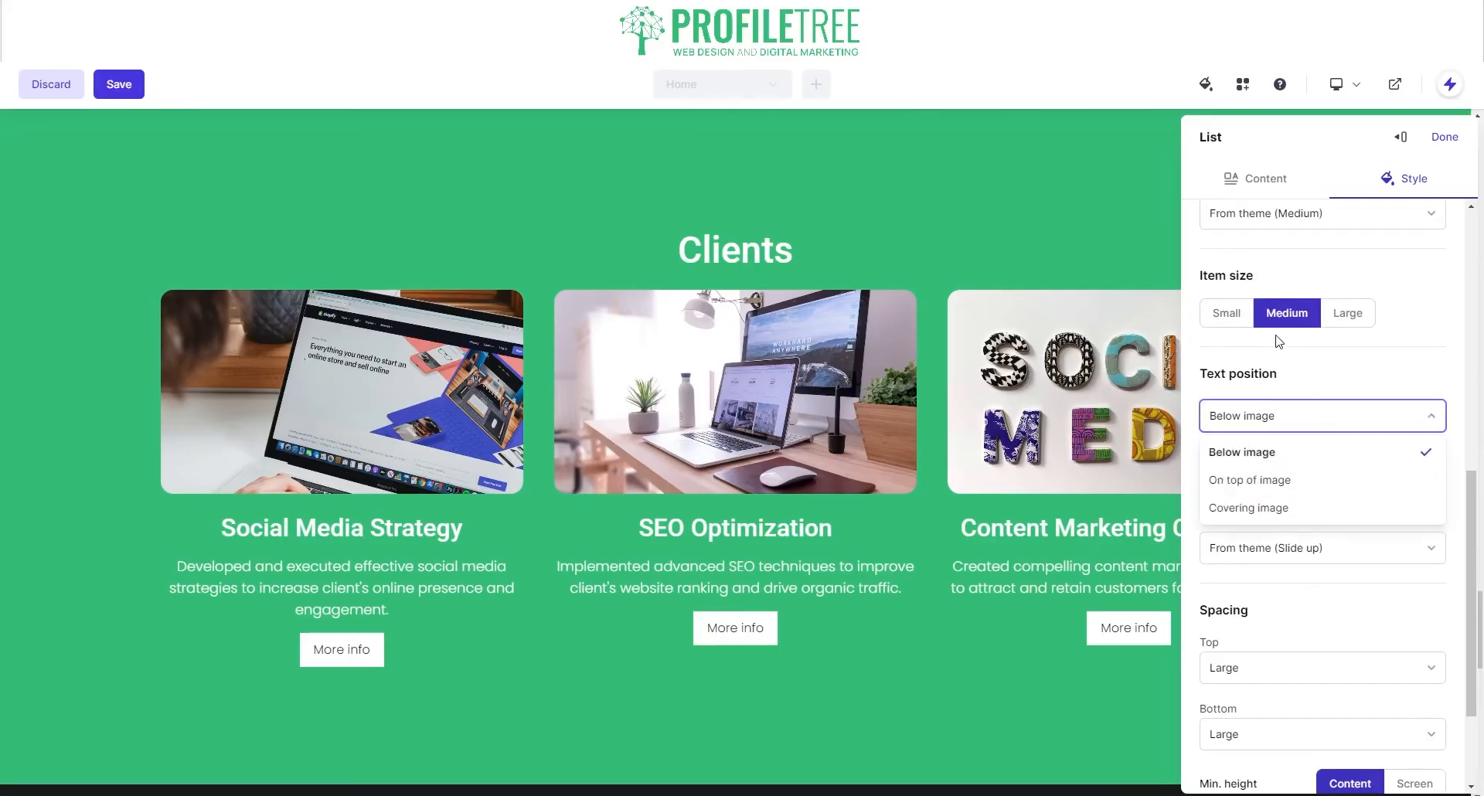
{"action": "left_click", "coordinate": [1268, 479]}
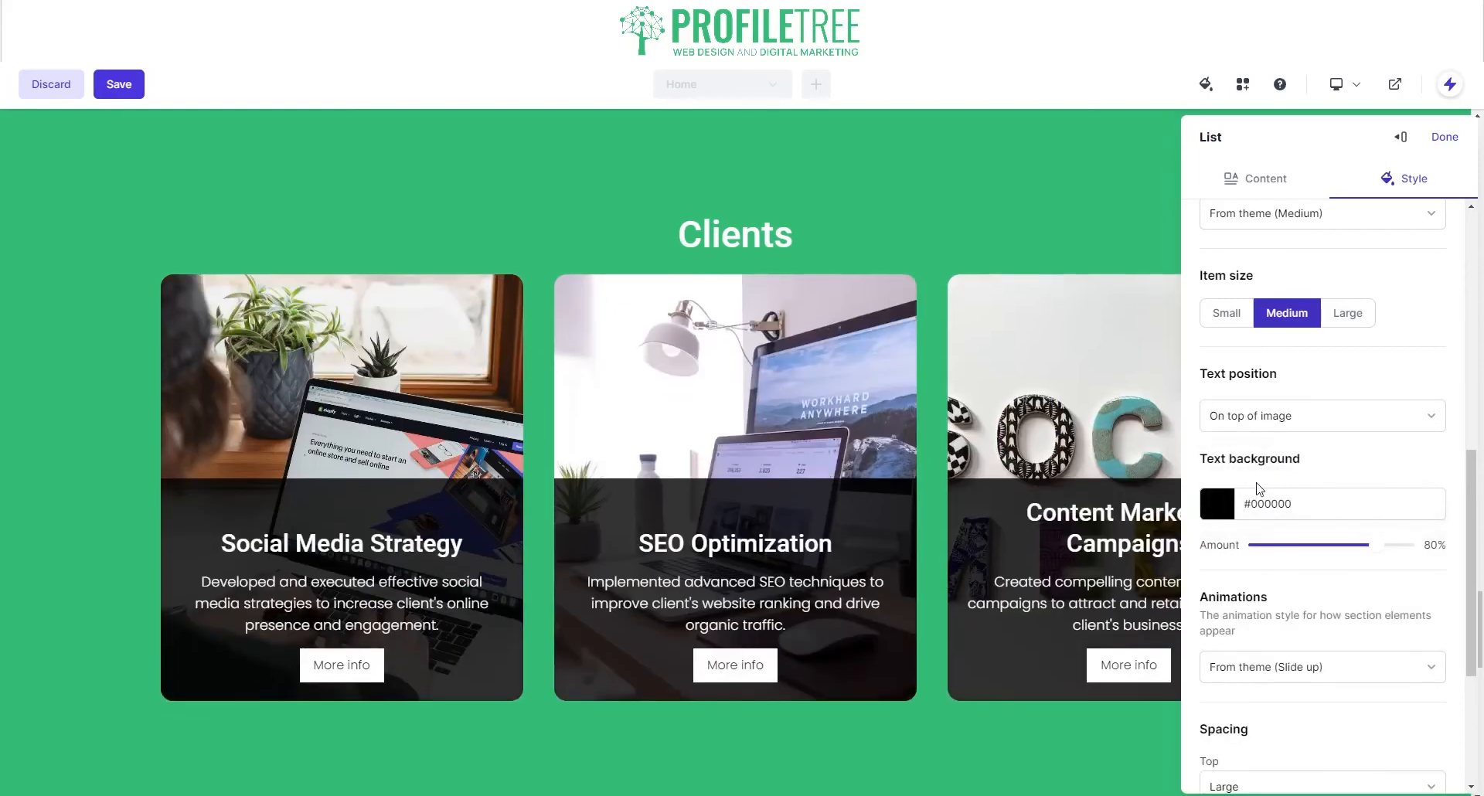
{"action": "left_click", "coordinate": [1366, 431]}
{"action": "left_click", "coordinate": [1314, 502]}
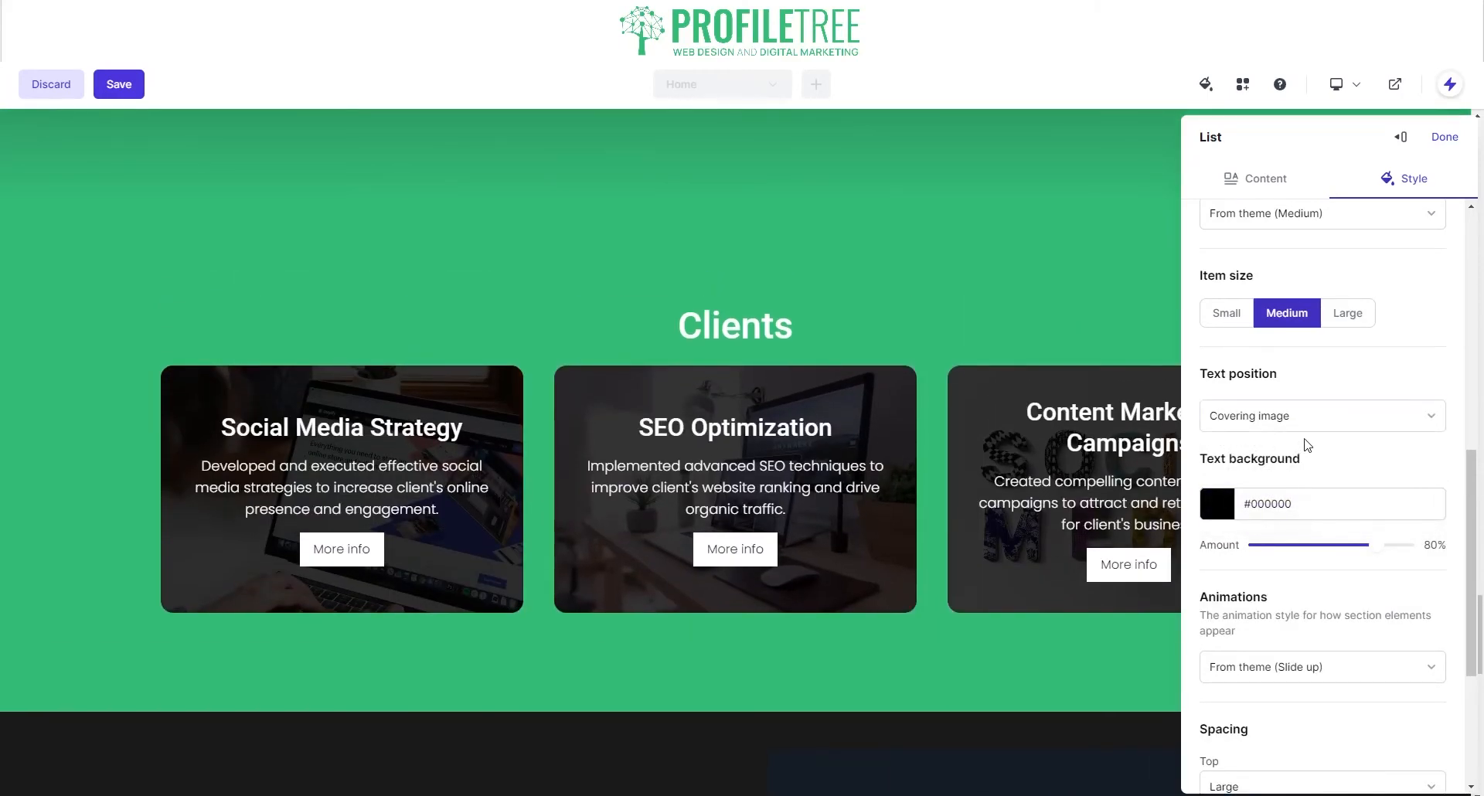
{"action": "left_click", "coordinate": [1304, 426]}
{"action": "left_click", "coordinate": [1307, 479]}
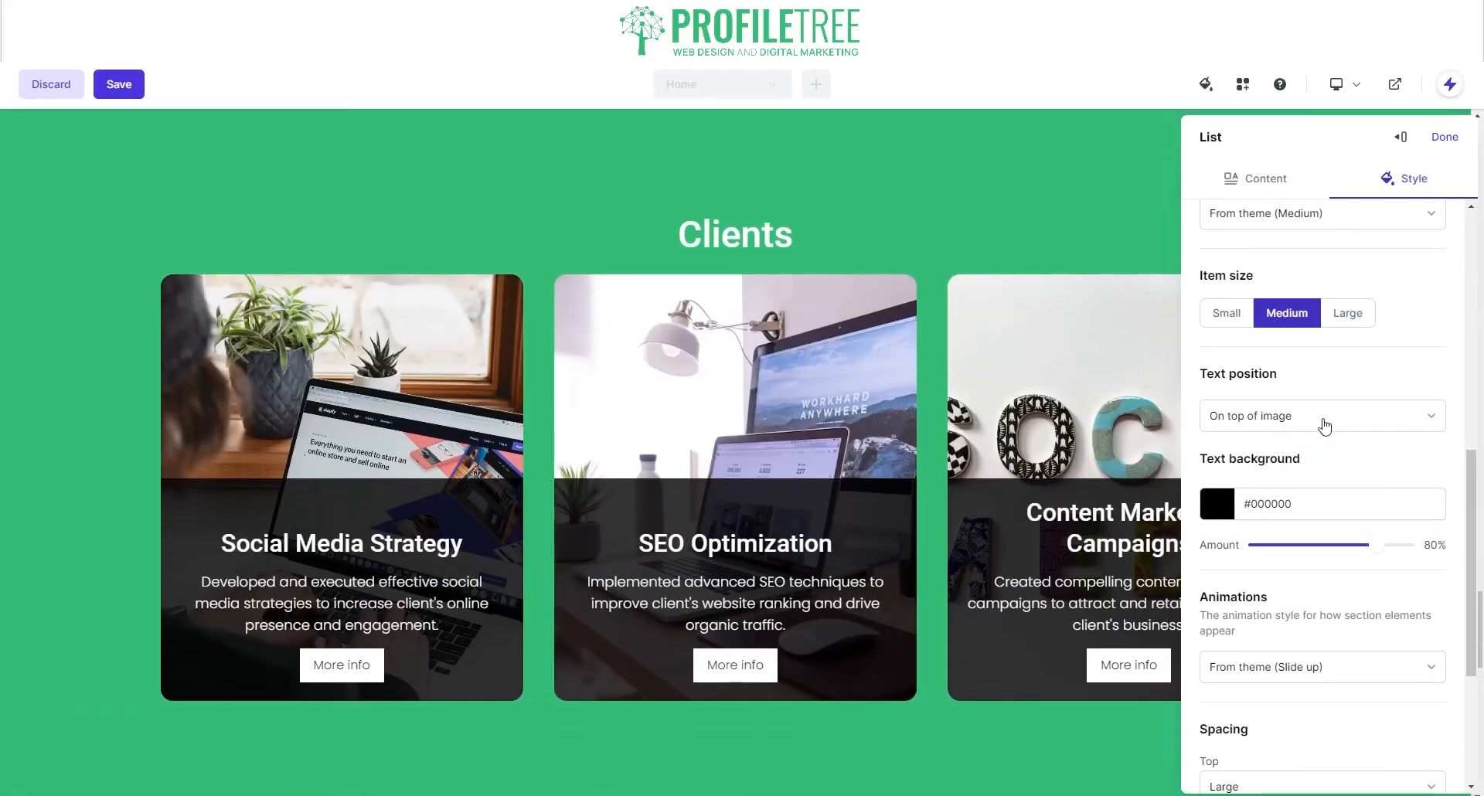
{"action": "left_click", "coordinate": [1266, 186]}
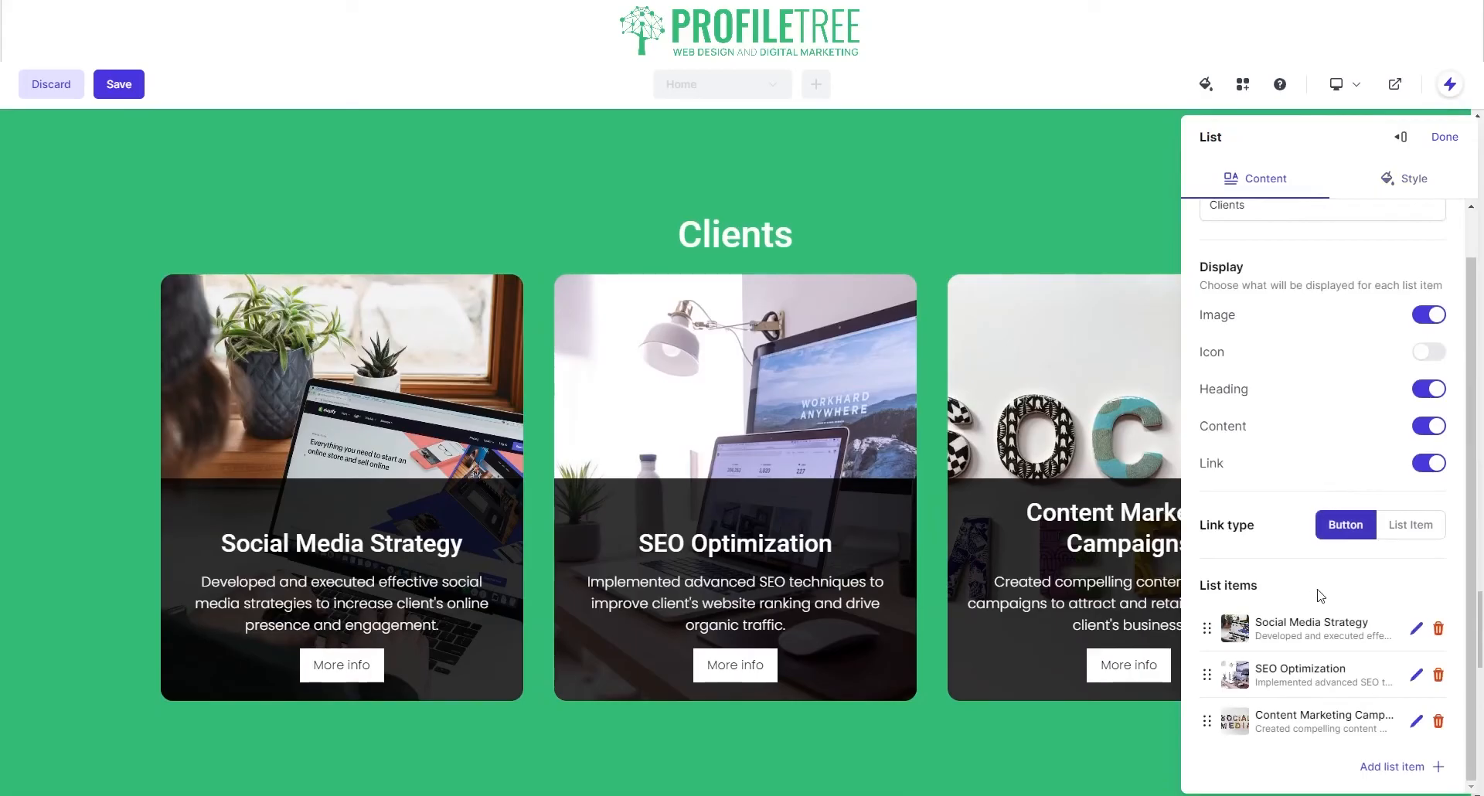
Step: Switch the card links off while keeping descriptions, then reopen the Clients list settings
{"action": "left_click", "coordinate": [1440, 427]}
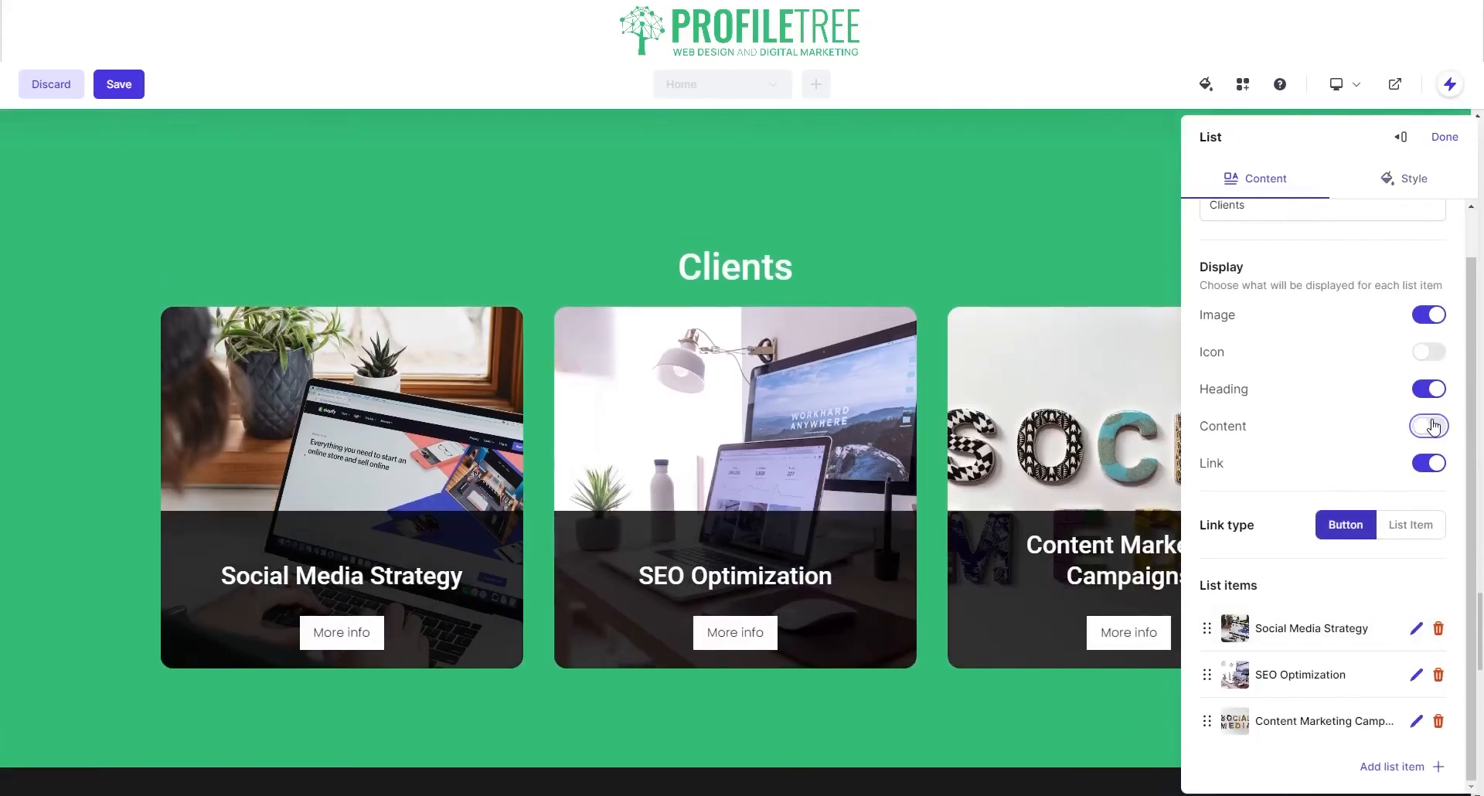
{"action": "left_click", "coordinate": [1429, 464]}
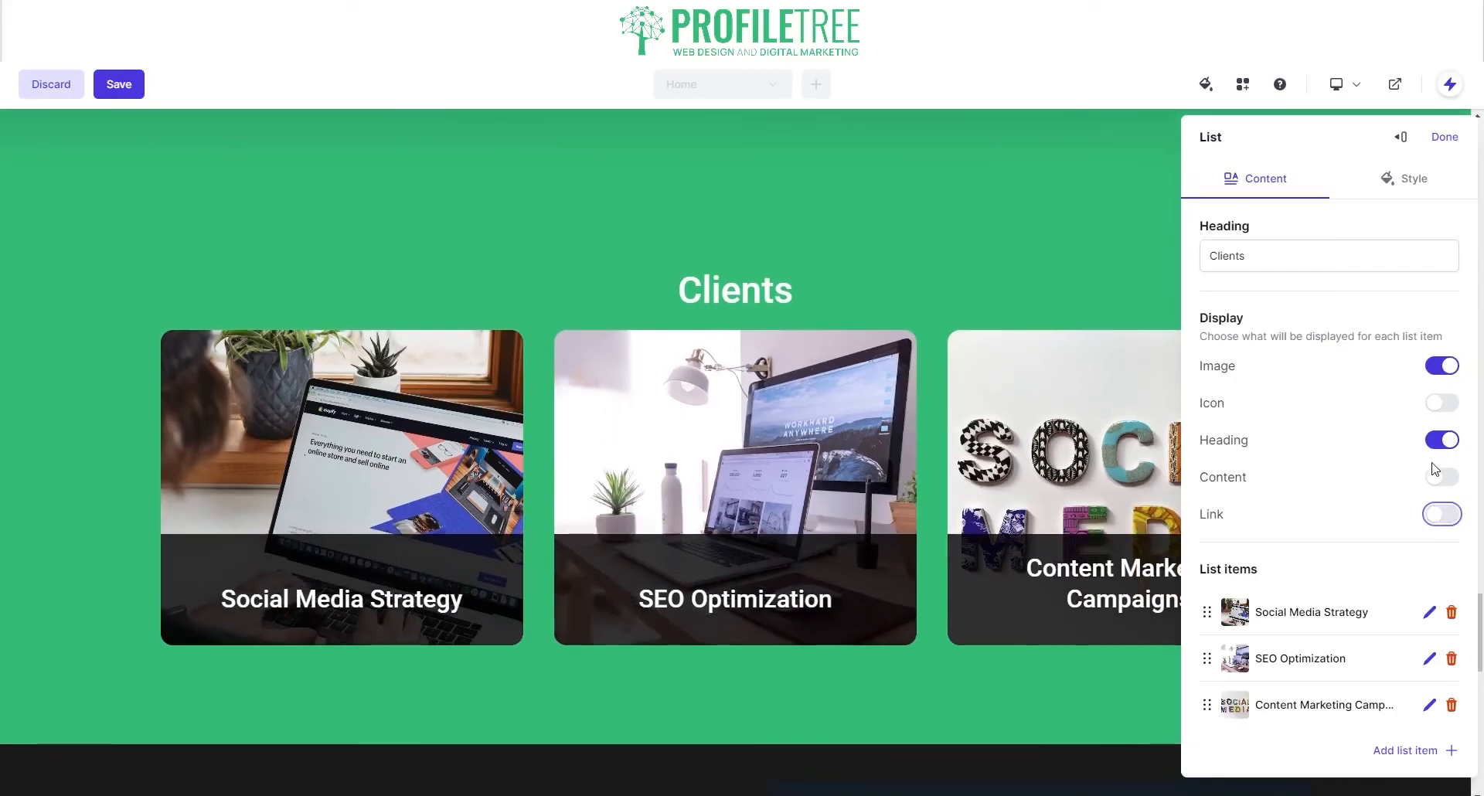
{"action": "left_click", "coordinate": [1449, 478]}
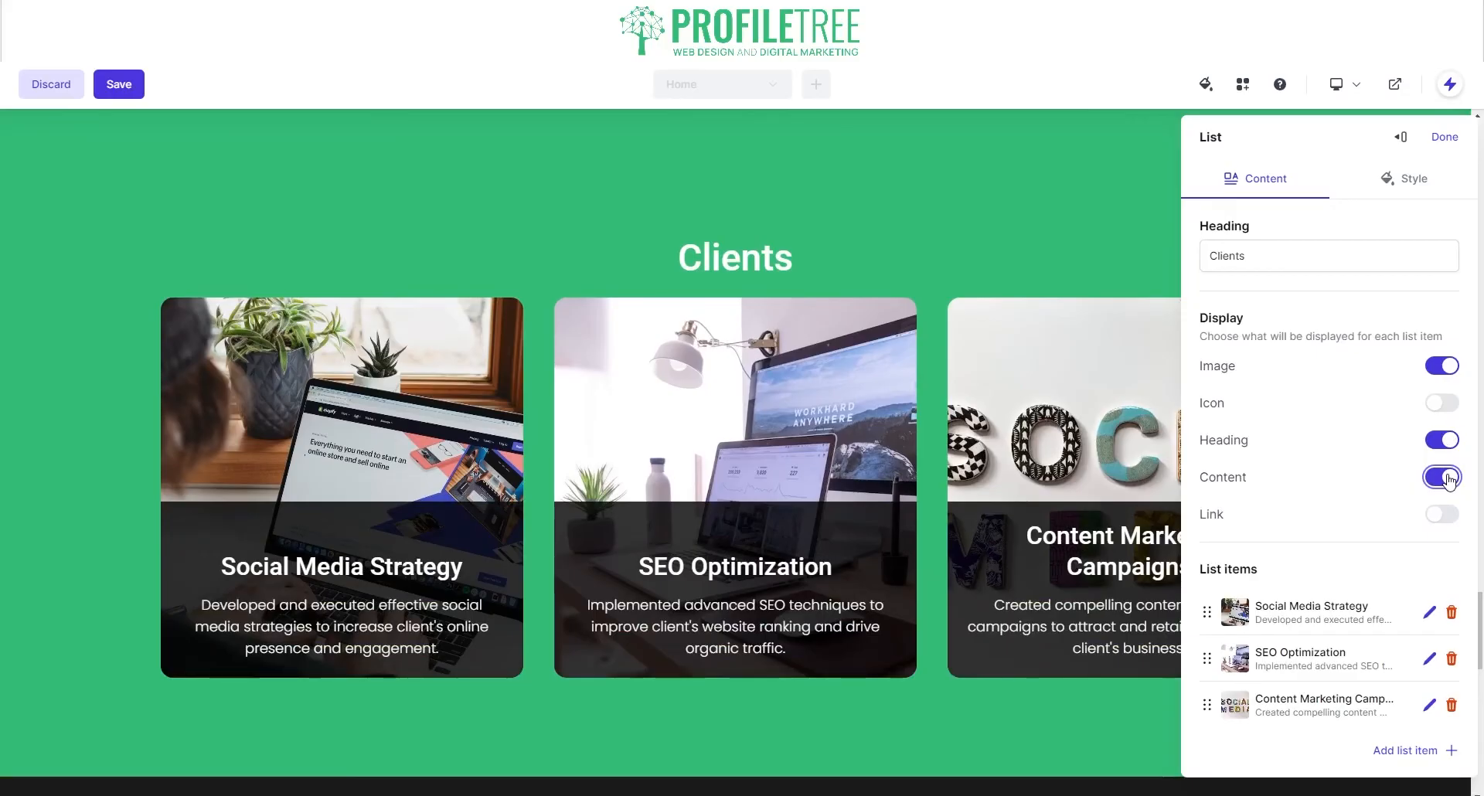
{"action": "left_click", "coordinate": [1440, 139]}
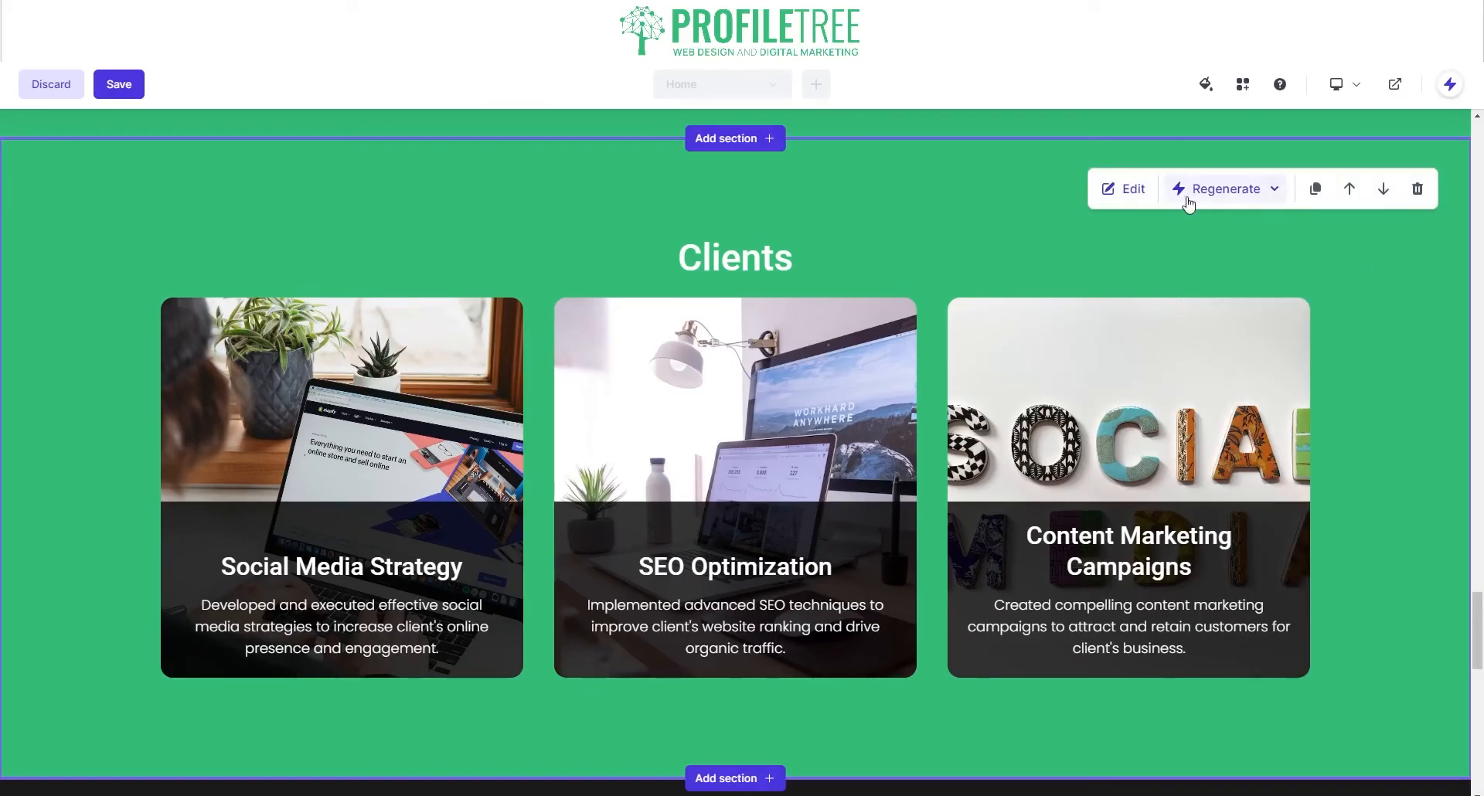
{"action": "left_click", "coordinate": [1123, 190]}
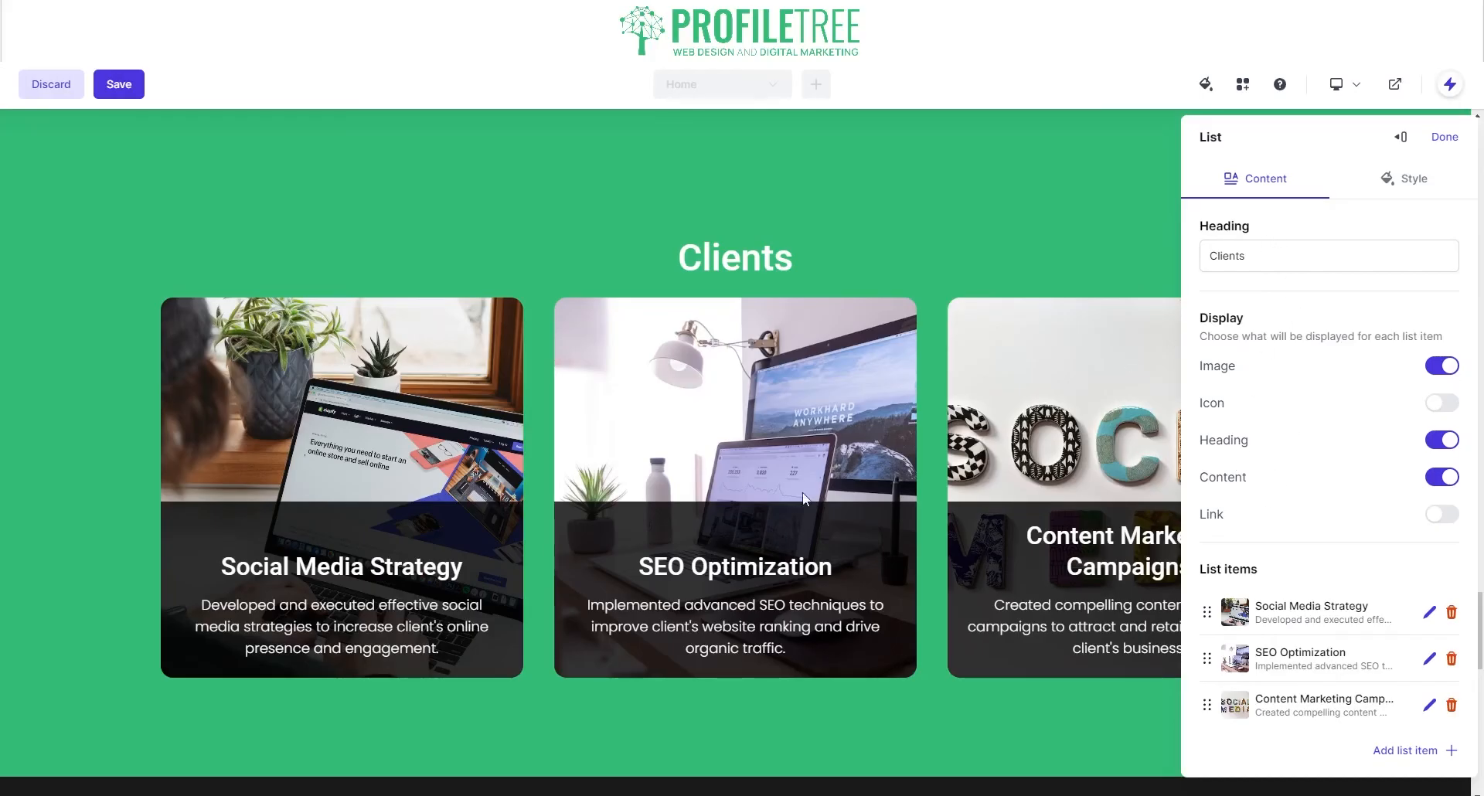
Step: Change the second list item's title to 'SEO Optimisation' and save it
{"action": "left_click", "coordinate": [1430, 659]}
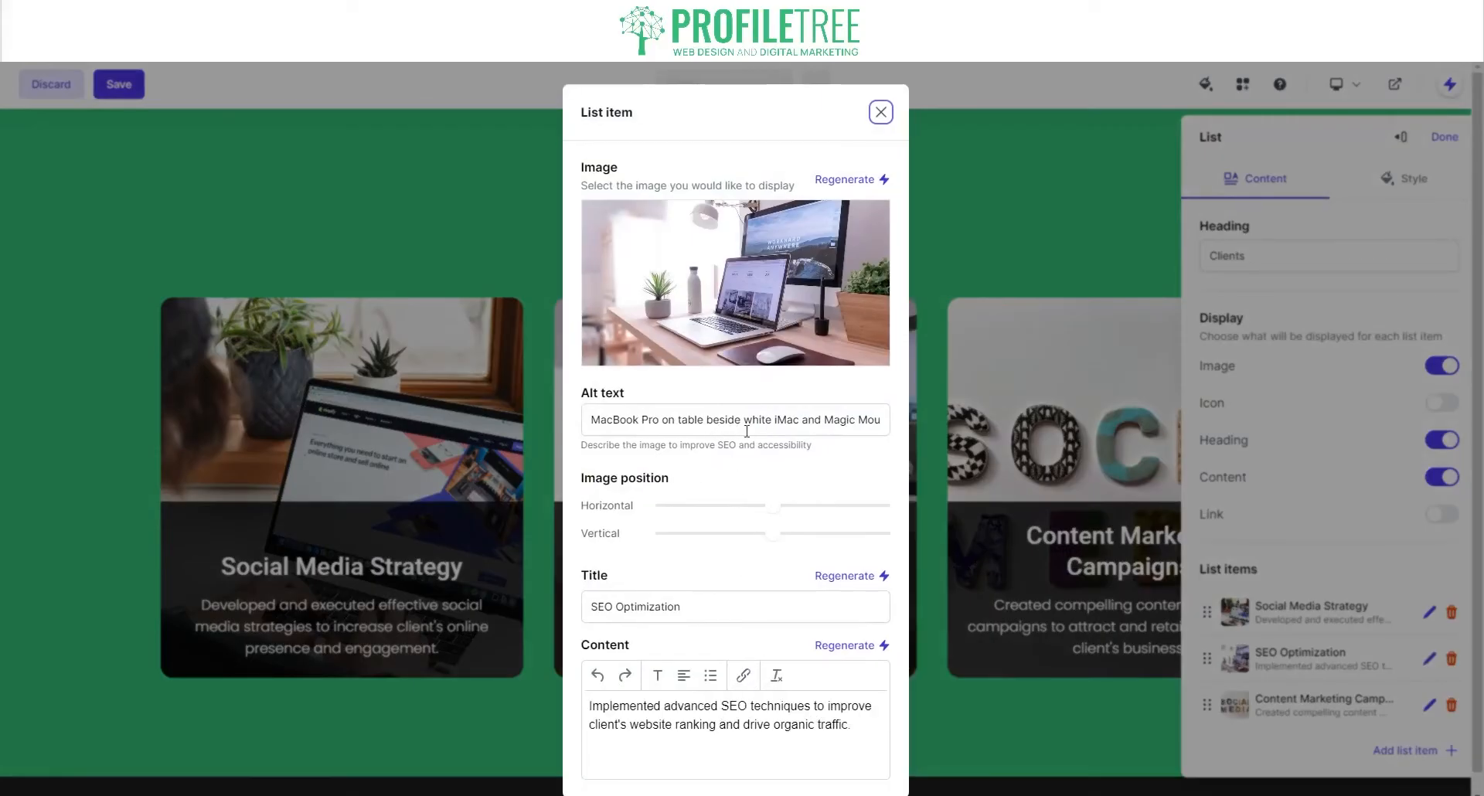
{"action": "left_click", "coordinate": [656, 607]}
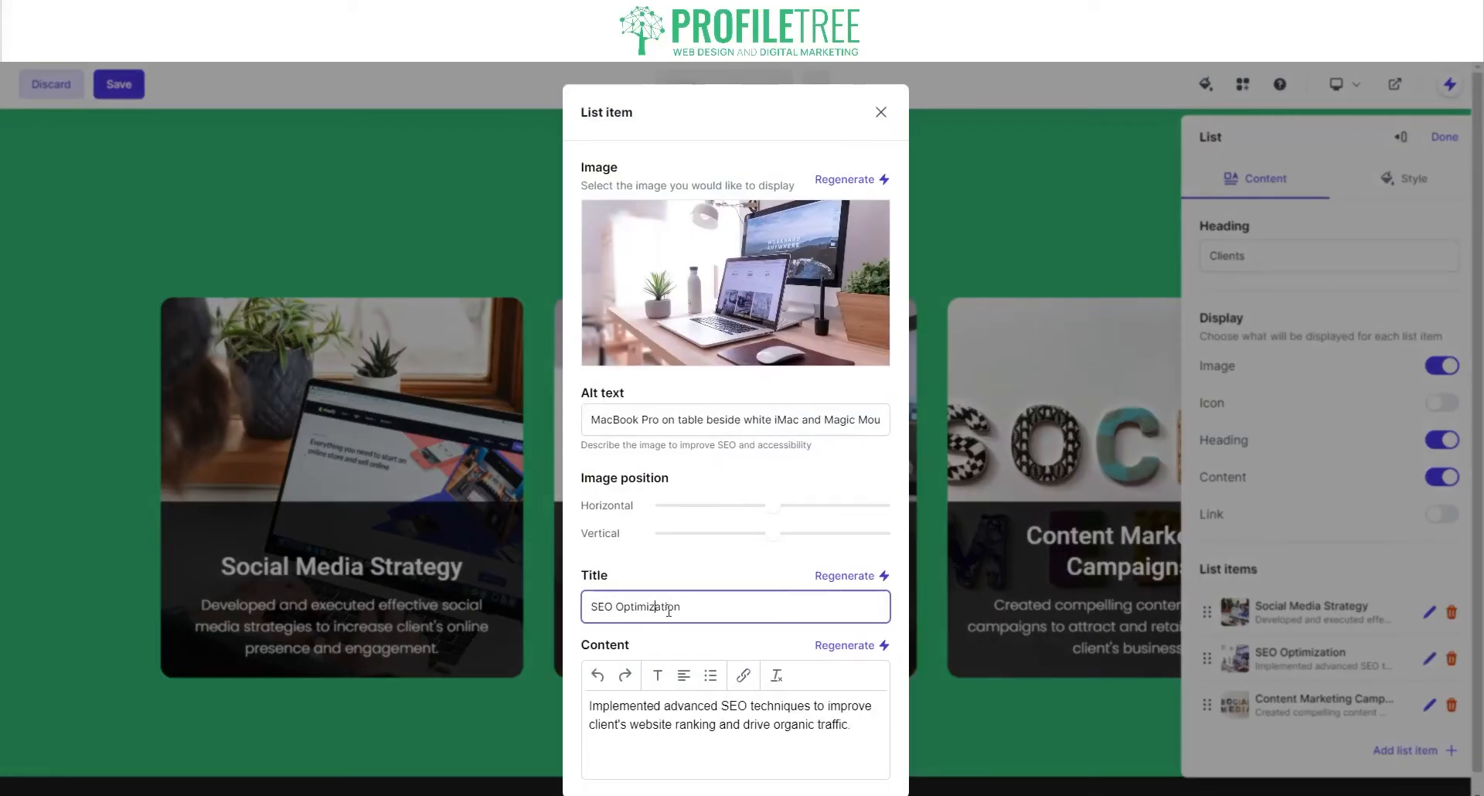
{"action": "key", "text": "BackSpace"}
{"action": "type", "text": "s"}
{"action": "left_click", "coordinate": [881, 112]}
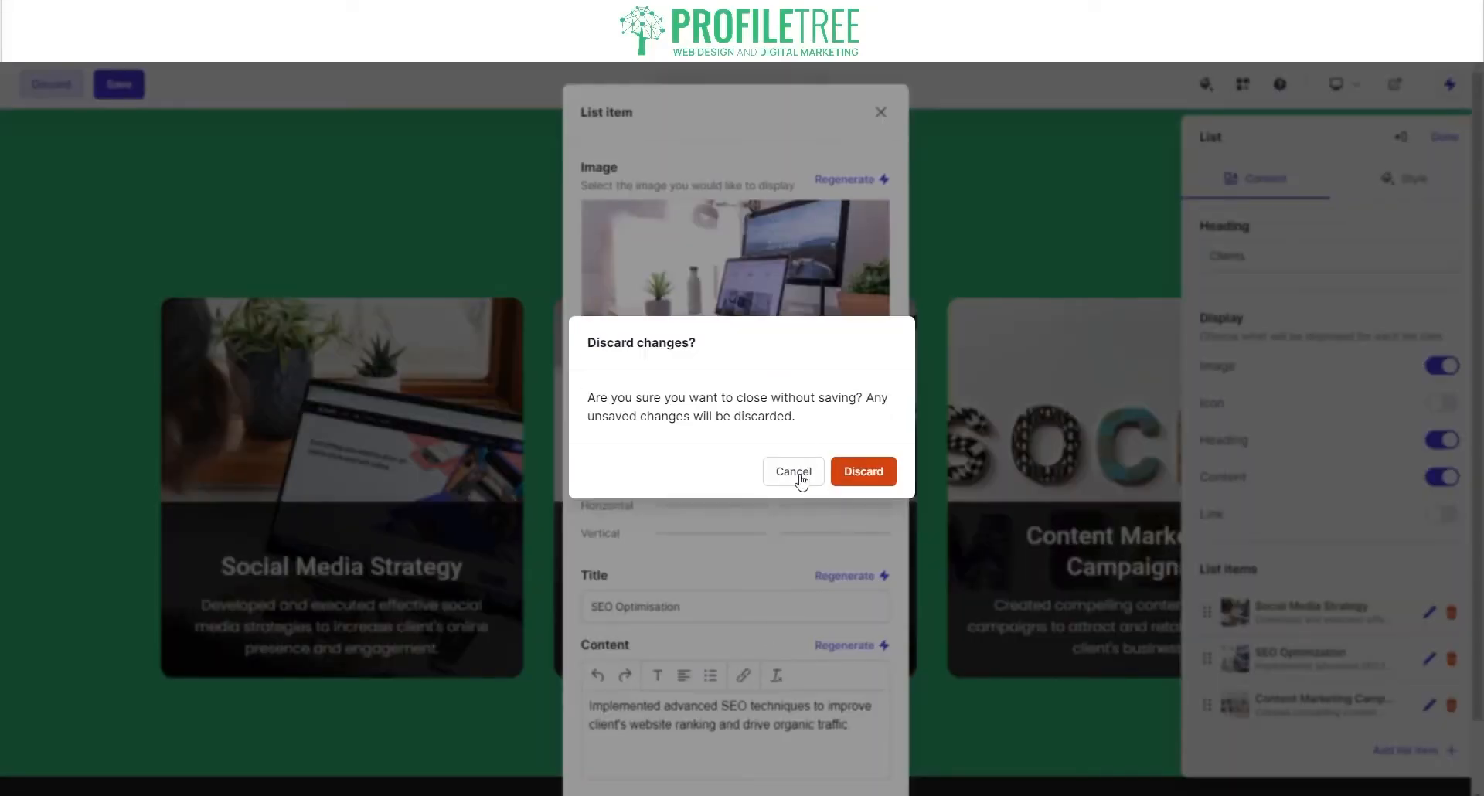
{"action": "left_click", "coordinate": [796, 472]}
{"action": "left_click", "coordinate": [863, 743]}
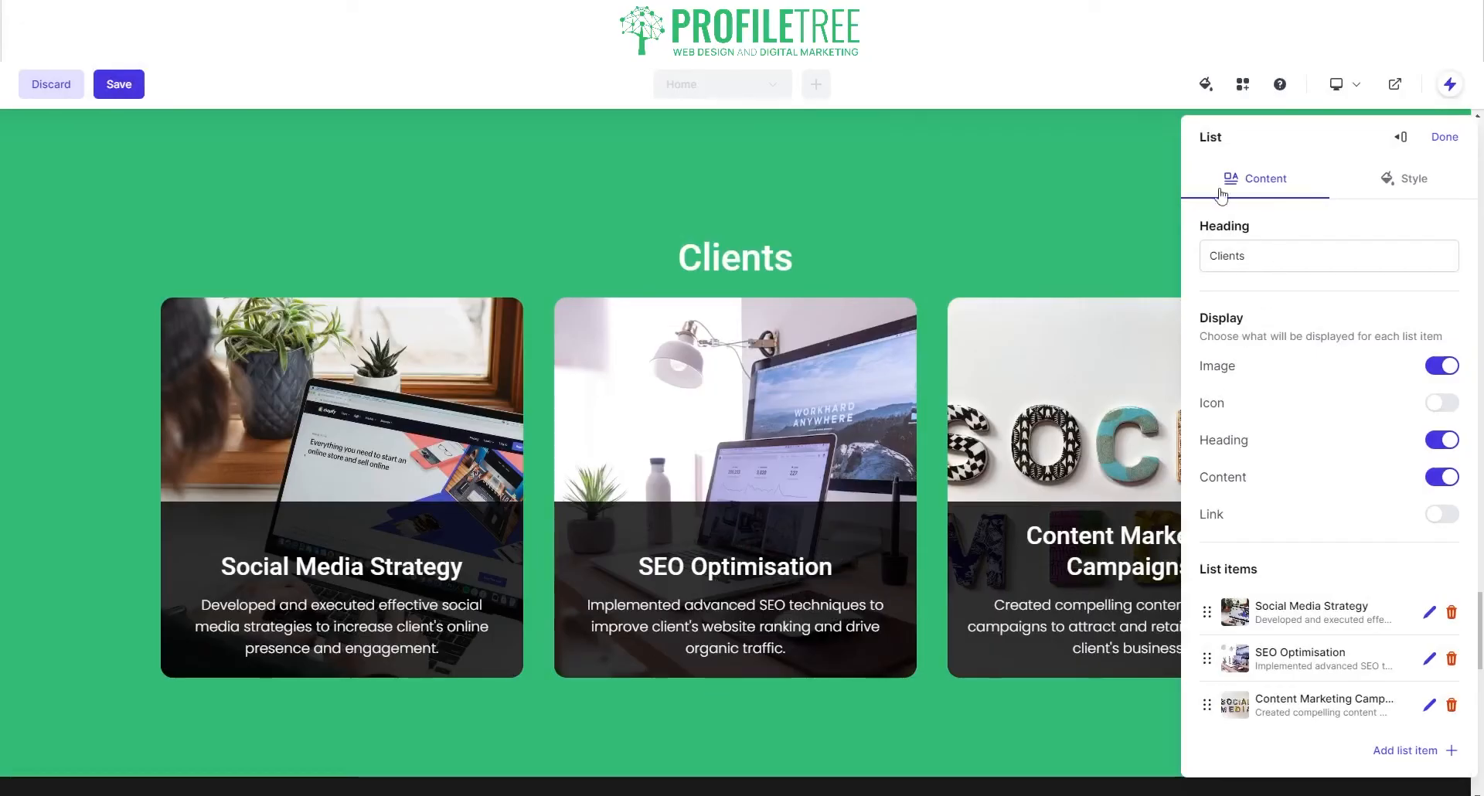
Step: Regenerate the contact section until it reads 'Contact Us Today' with the form on the left
{"action": "left_click", "coordinate": [1445, 139]}
{"action": "scroll", "coordinate": [758, 443], "scroll_direction": "down", "scroll_amount": 8}
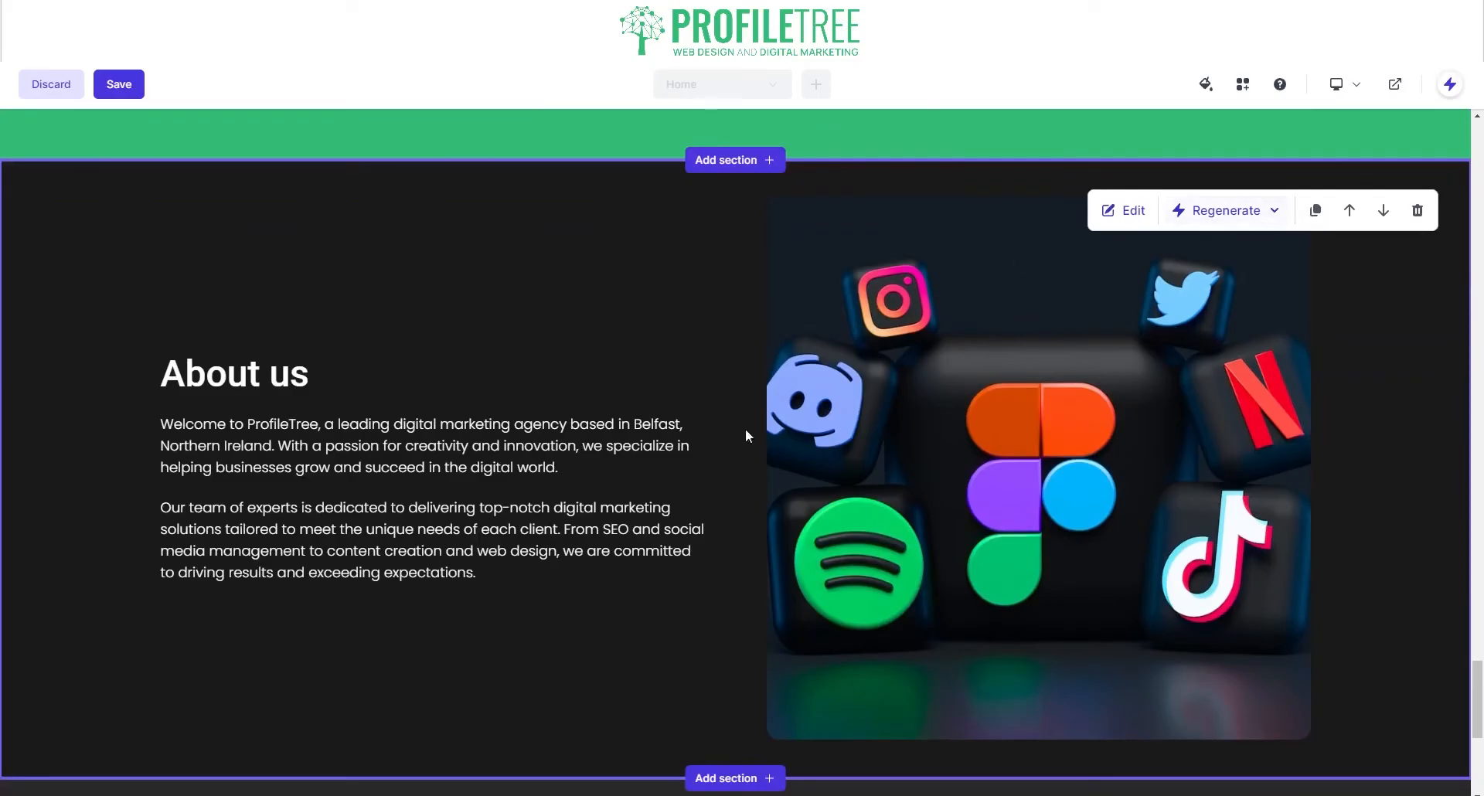
{"action": "scroll", "coordinate": [745, 430], "scroll_direction": "down", "scroll_amount": 6}
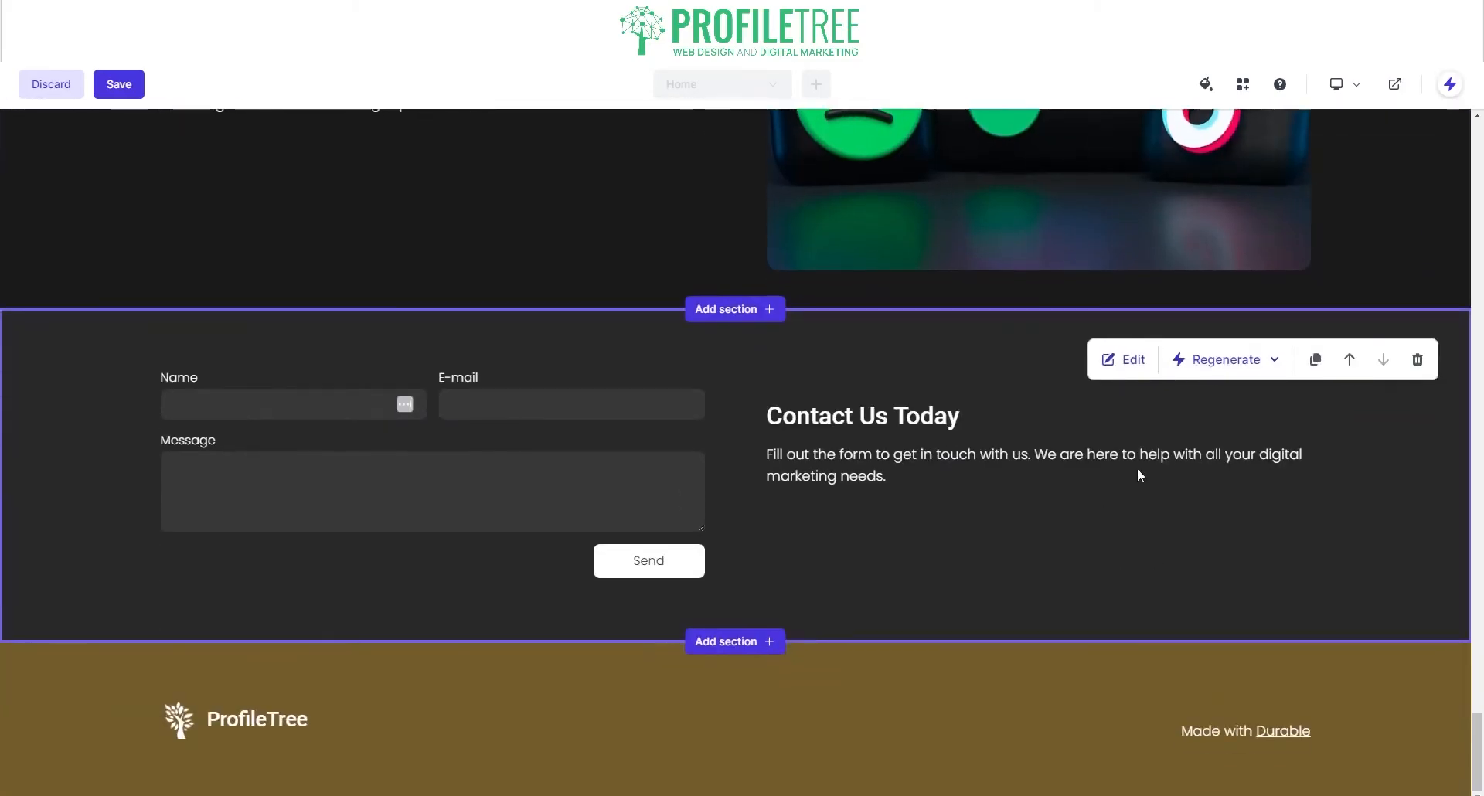
{"action": "left_click", "coordinate": [1262, 359]}
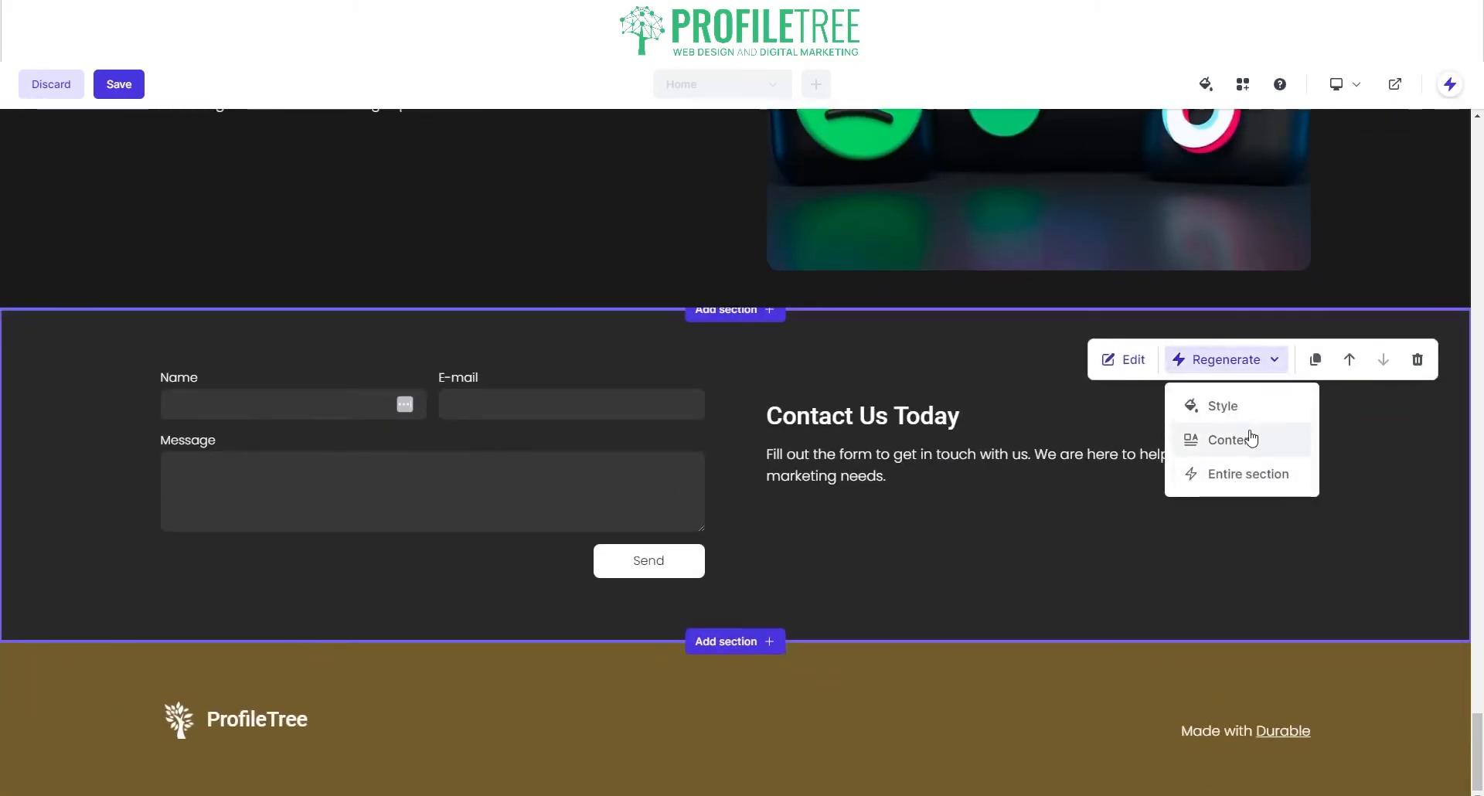
{"action": "left_click", "coordinate": [1239, 474]}
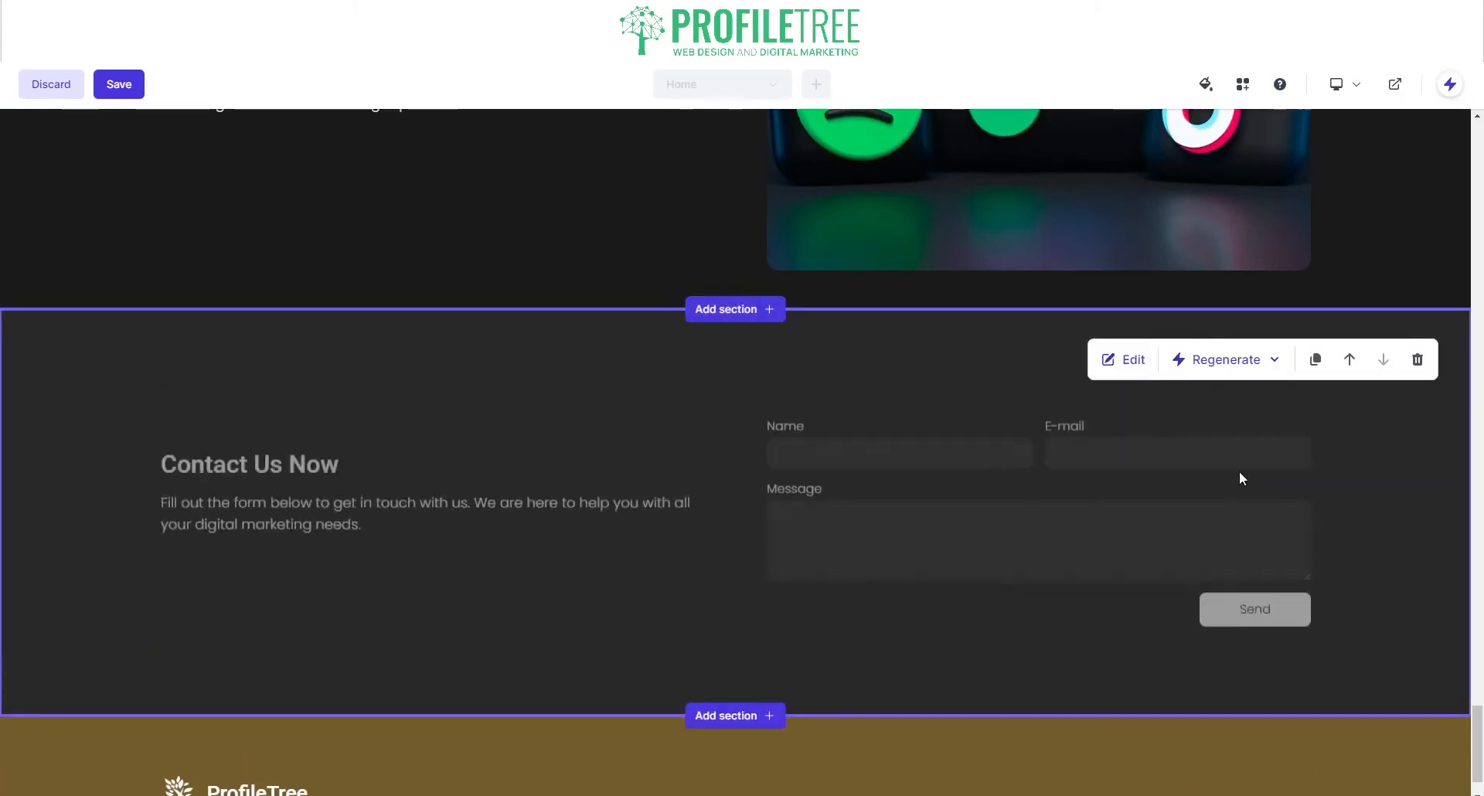
{"action": "left_click", "coordinate": [1203, 362]}
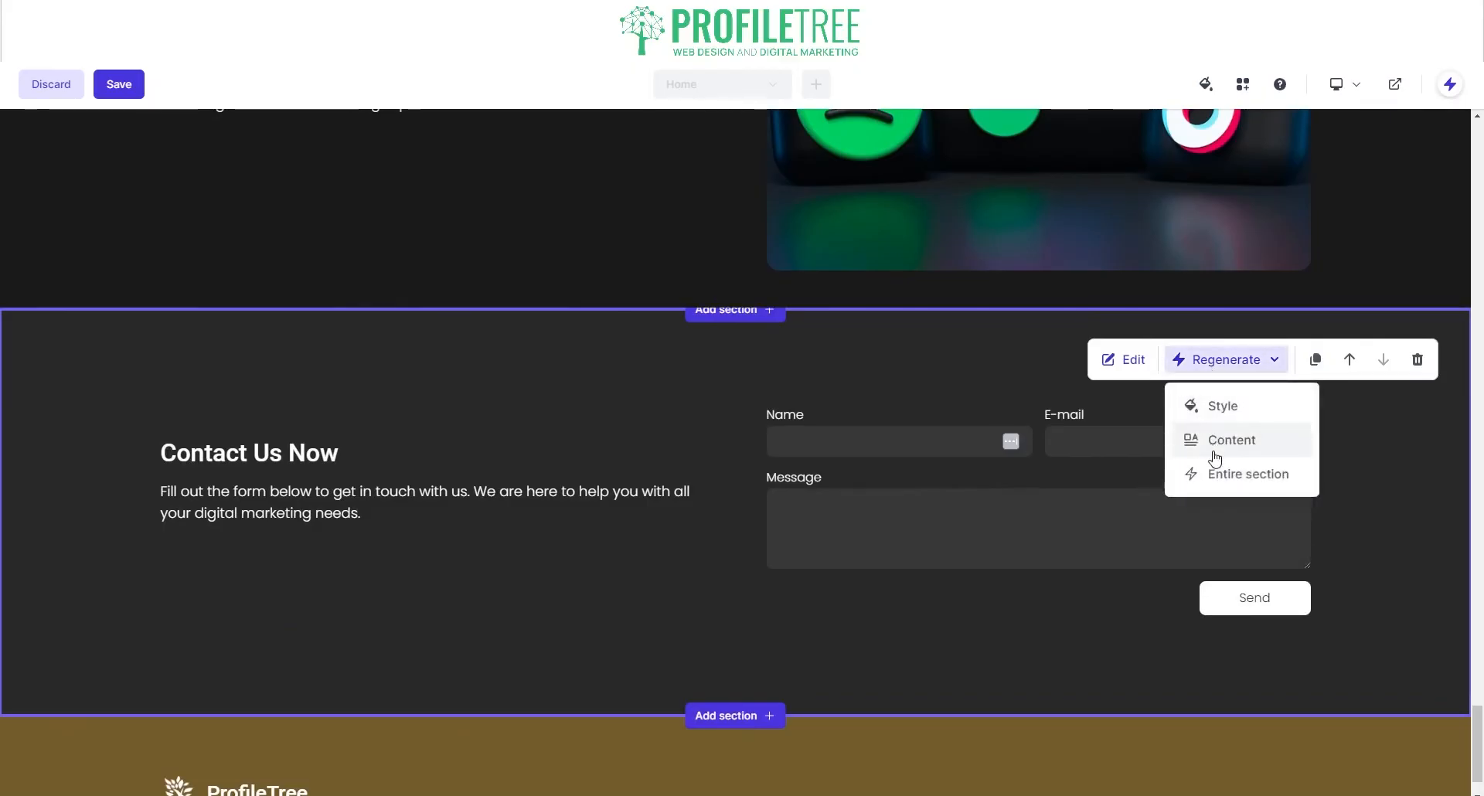
{"action": "left_click", "coordinate": [1215, 455]}
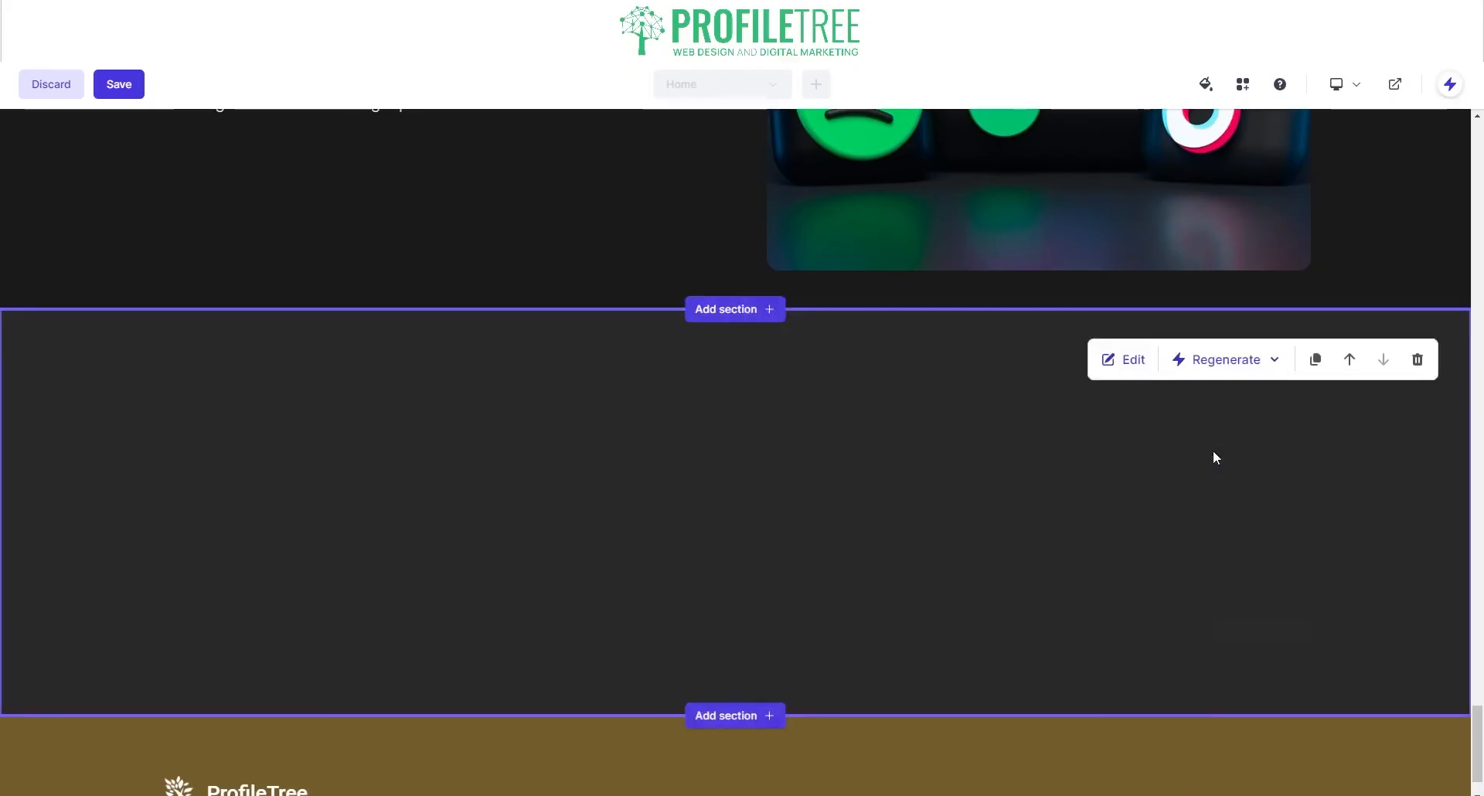
{"action": "left_click", "coordinate": [1200, 362]}
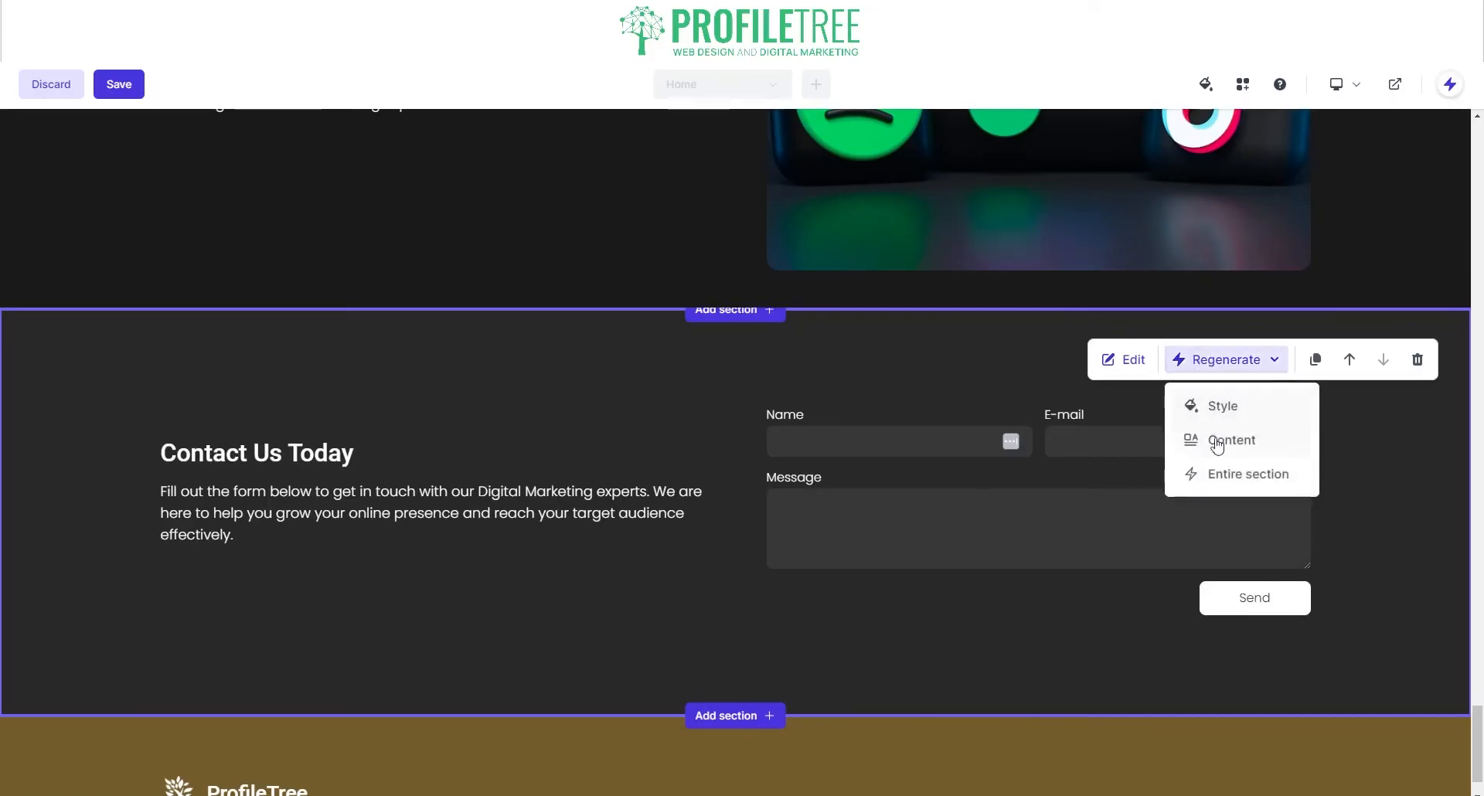
{"action": "left_click", "coordinate": [1210, 472]}
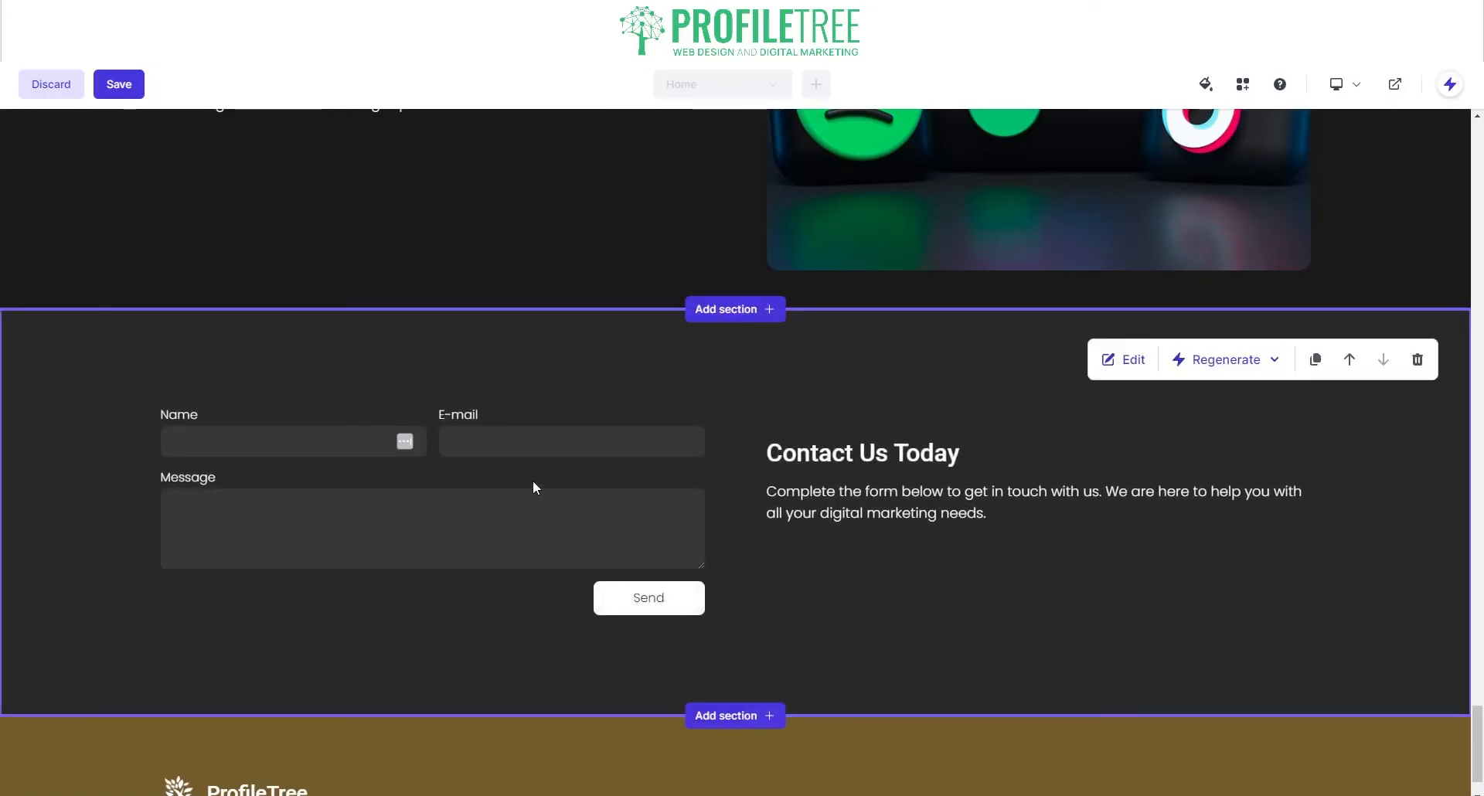
{"action": "left_click", "coordinate": [1127, 360]}
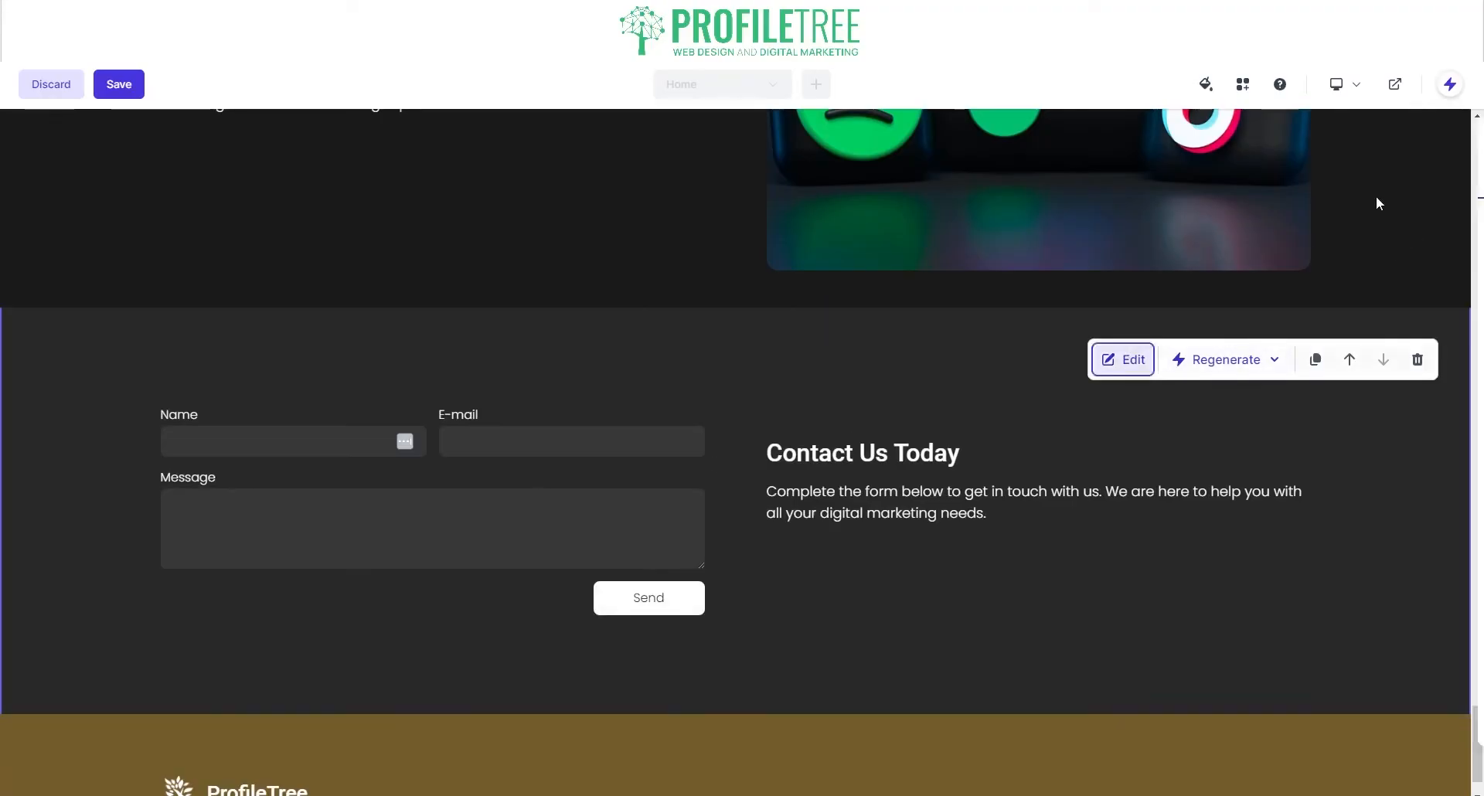
Step: Enable custom input labels and generate an AI thank-you success message for the contact form
{"action": "left_click", "coordinate": [1408, 178]}
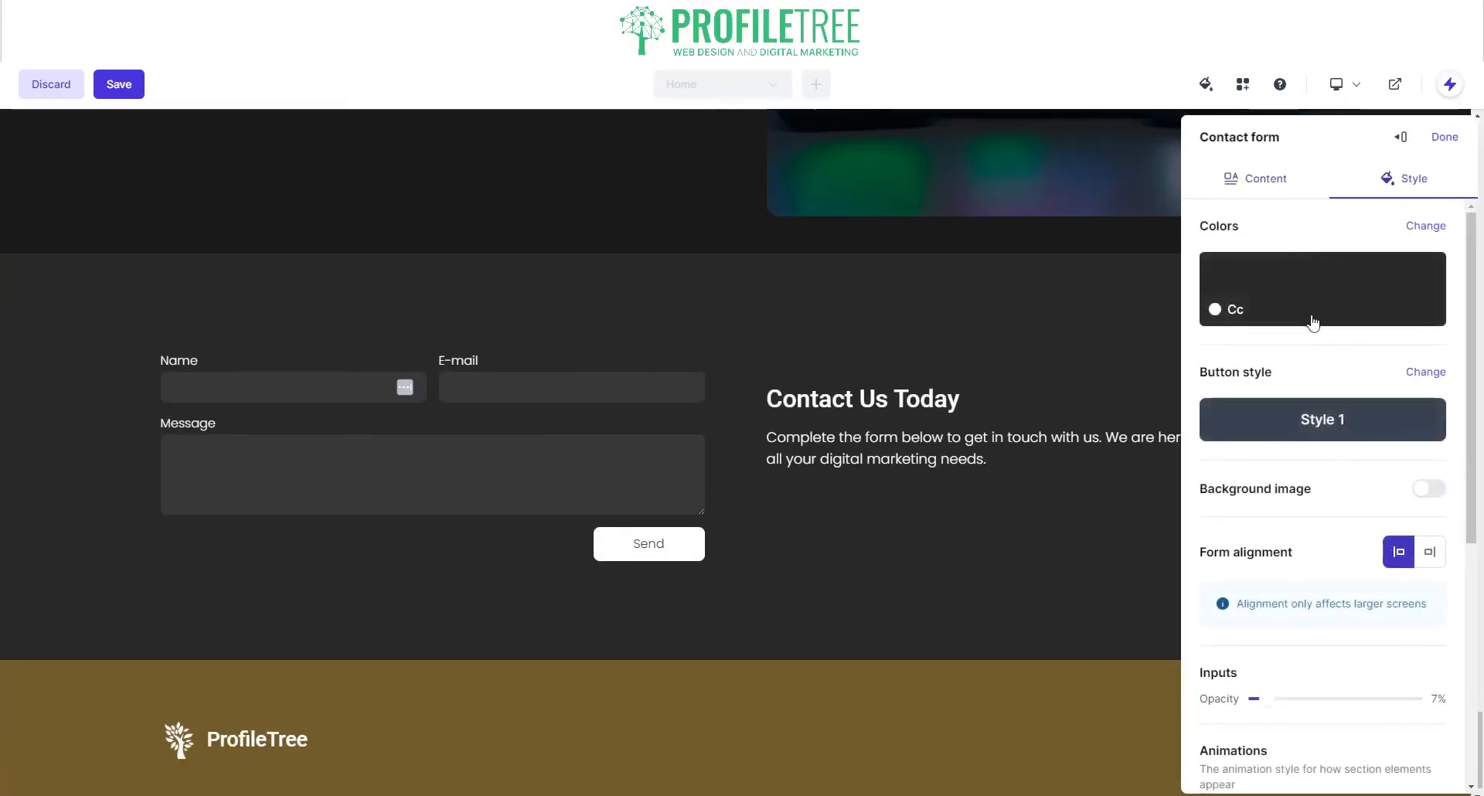
{"action": "left_click", "coordinate": [1264, 178]}
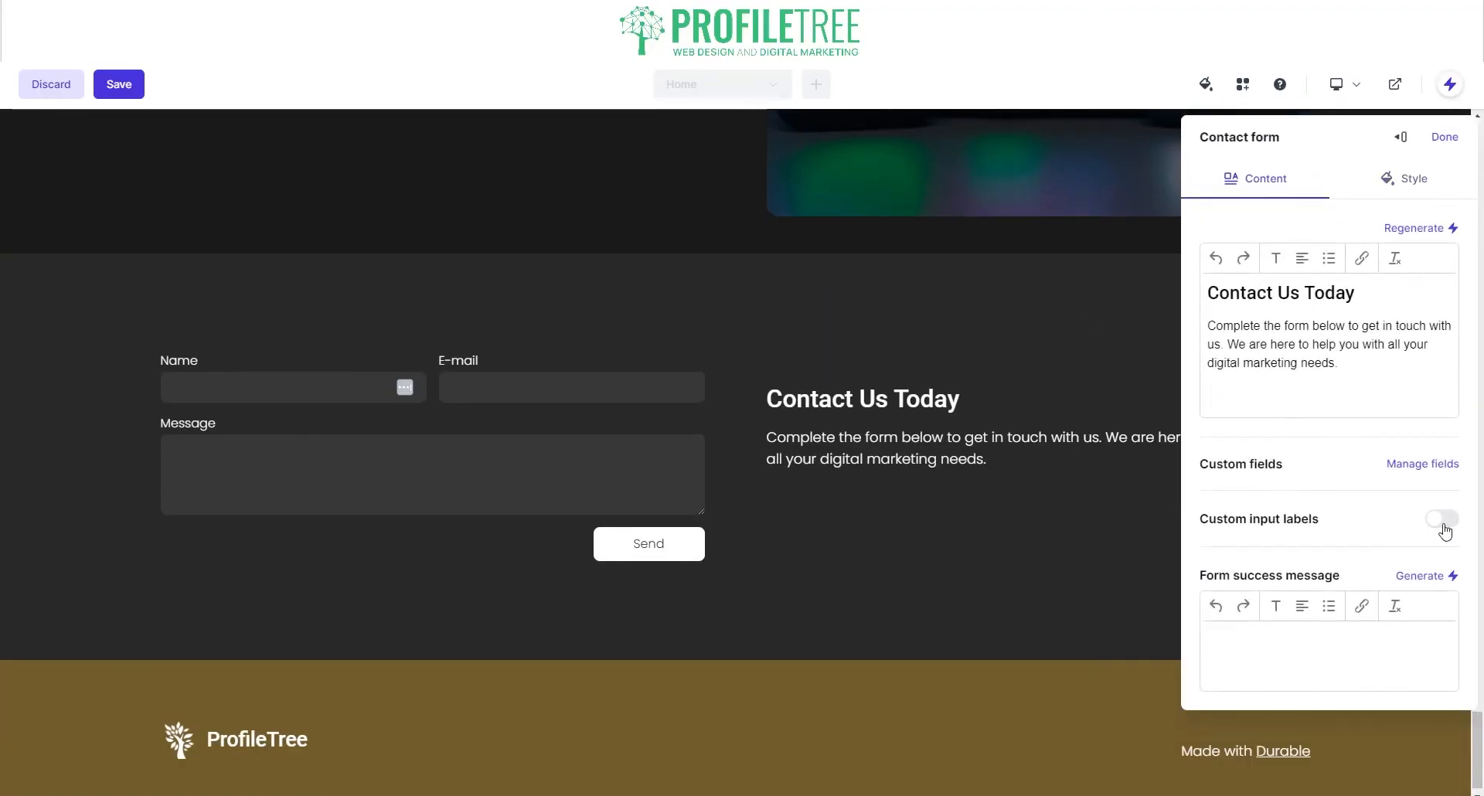
{"action": "left_click", "coordinate": [1442, 520]}
{"action": "scroll", "coordinate": [1275, 579], "scroll_direction": "down", "scroll_amount": 3}
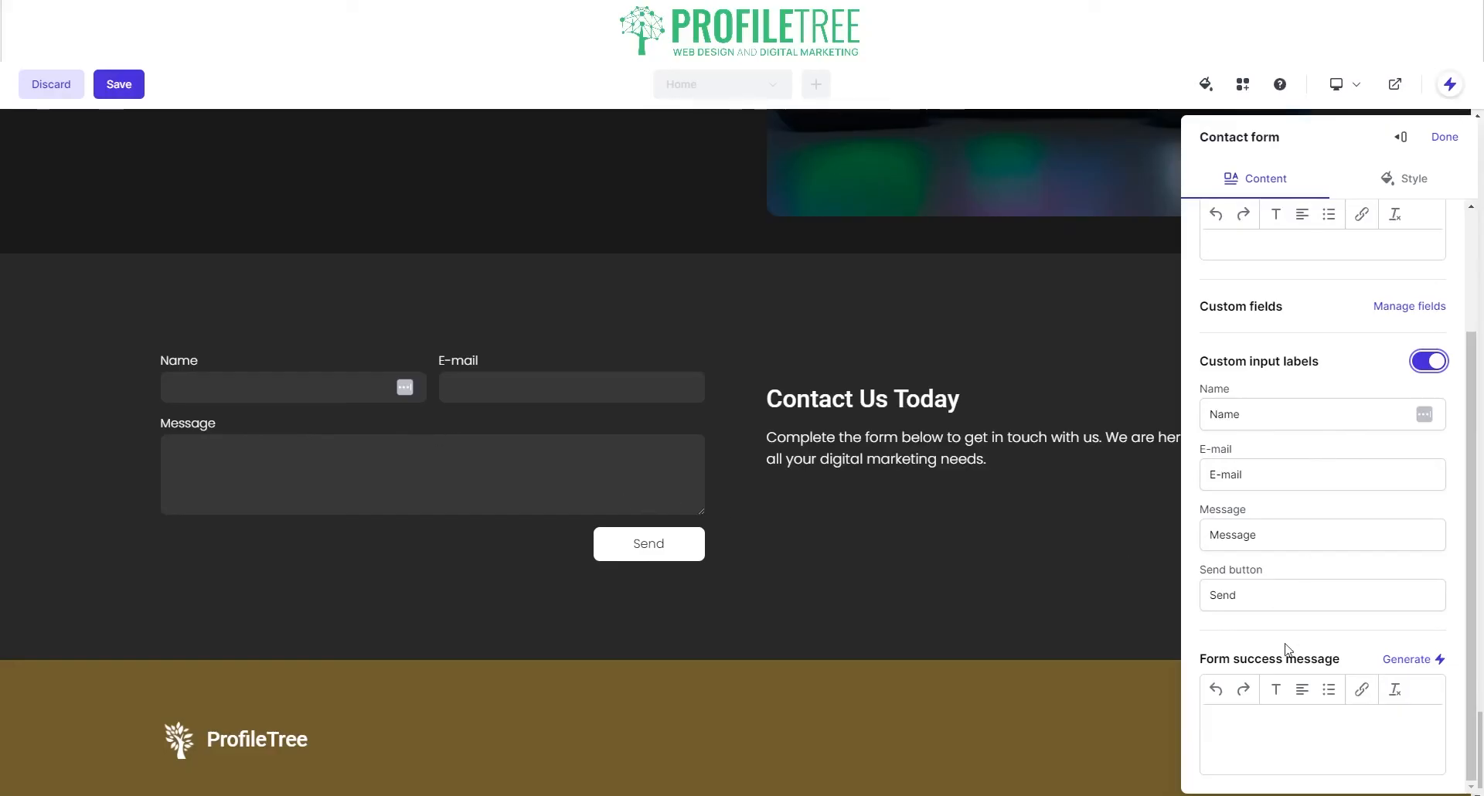
{"action": "left_click", "coordinate": [1419, 661]}
{"action": "scroll", "coordinate": [1267, 711], "scroll_direction": "down", "scroll_amount": 1}
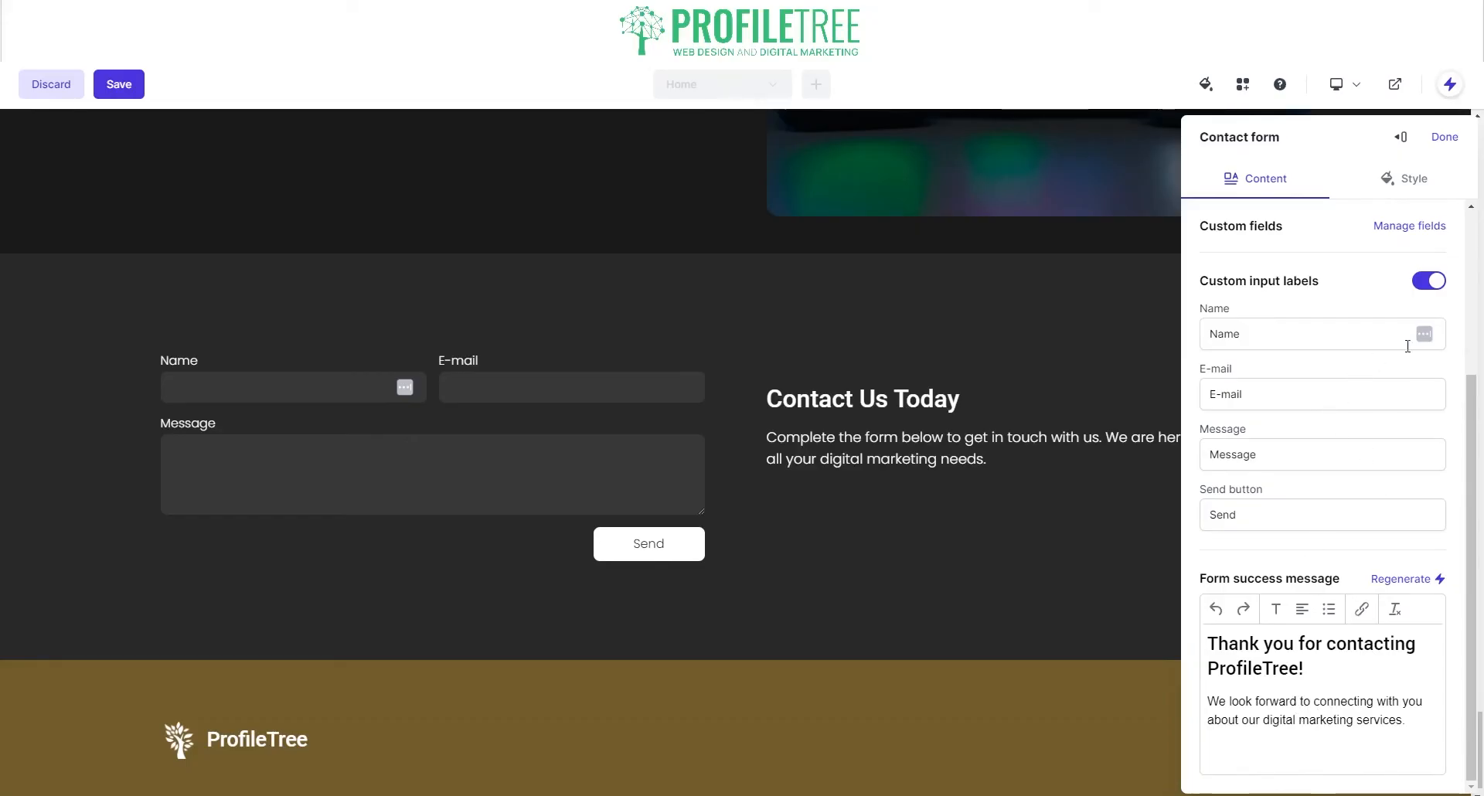
{"action": "left_click", "coordinate": [1418, 228]}
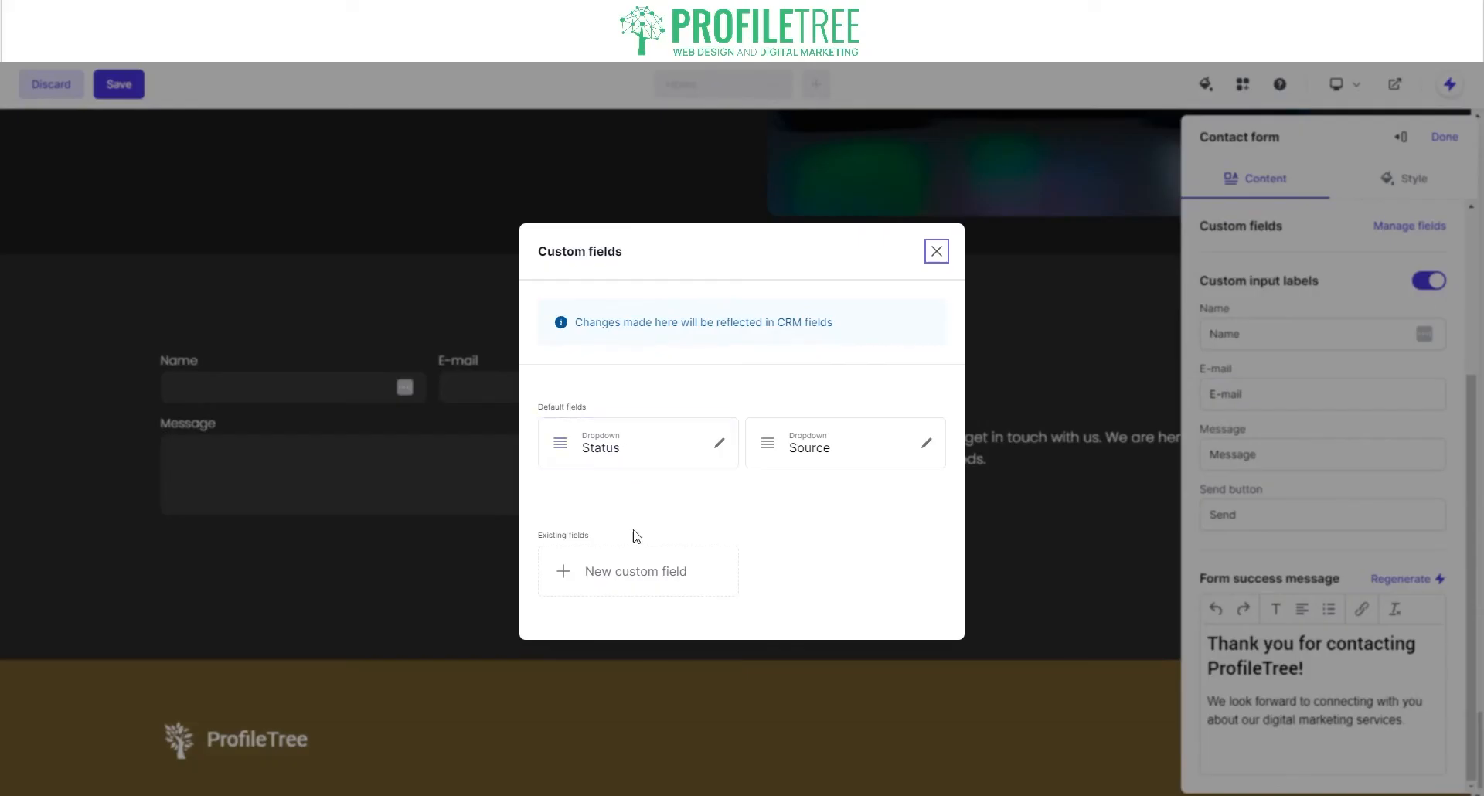
Step: Create a dropdown custom field with options Digital Marketing and Web Development
{"action": "left_click", "coordinate": [635, 586]}
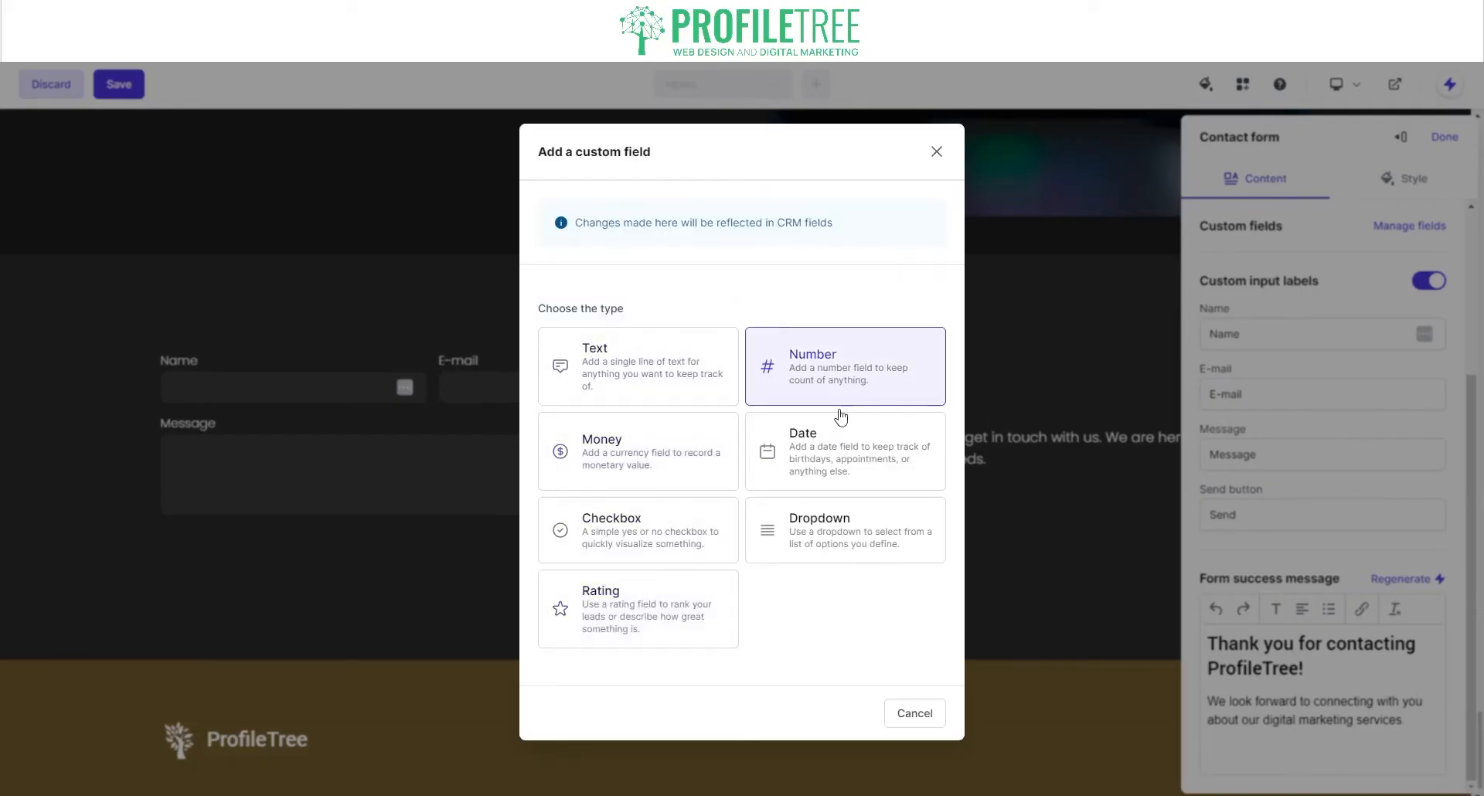
{"action": "left_click", "coordinate": [773, 545]}
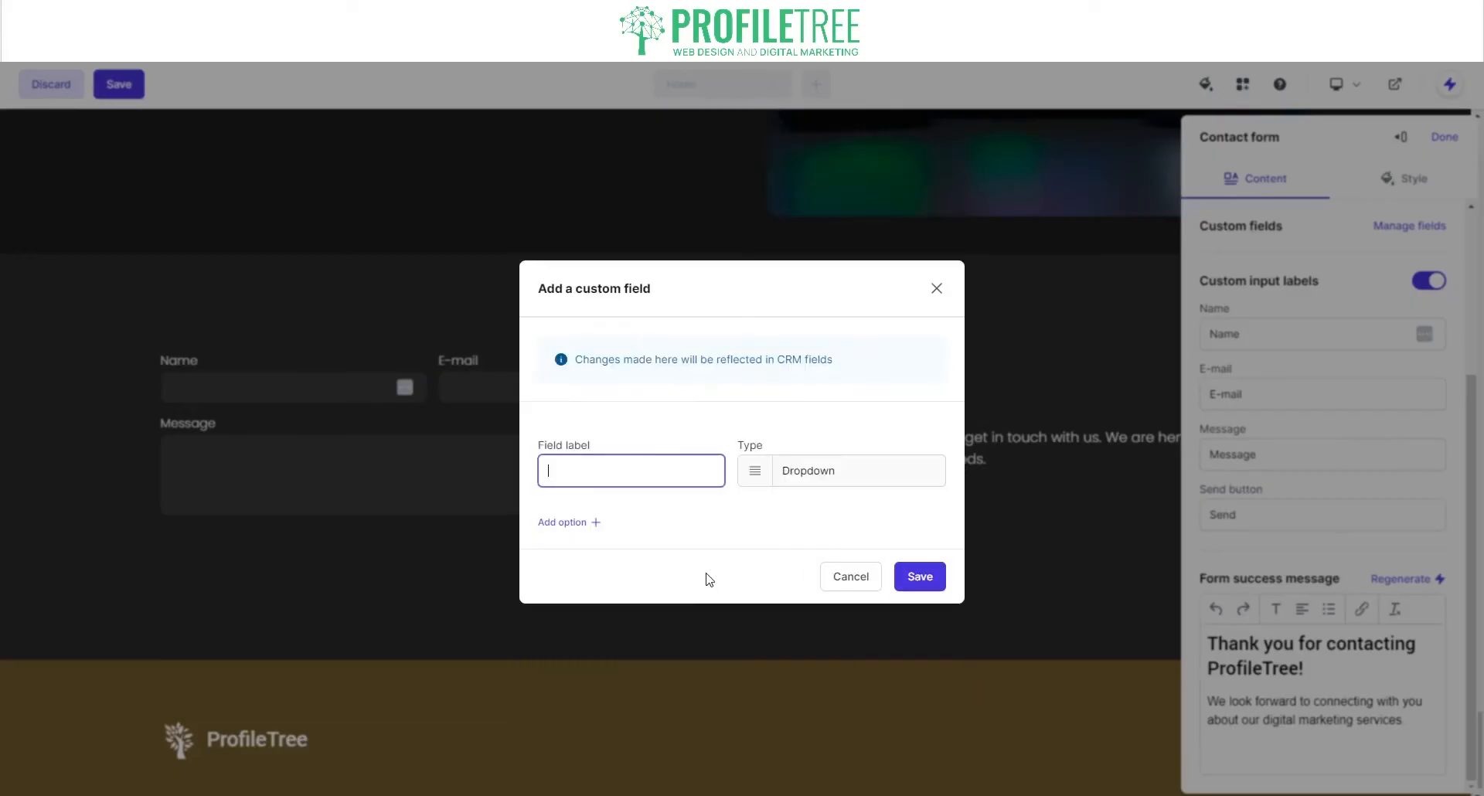
{"action": "left_click", "coordinate": [575, 525]}
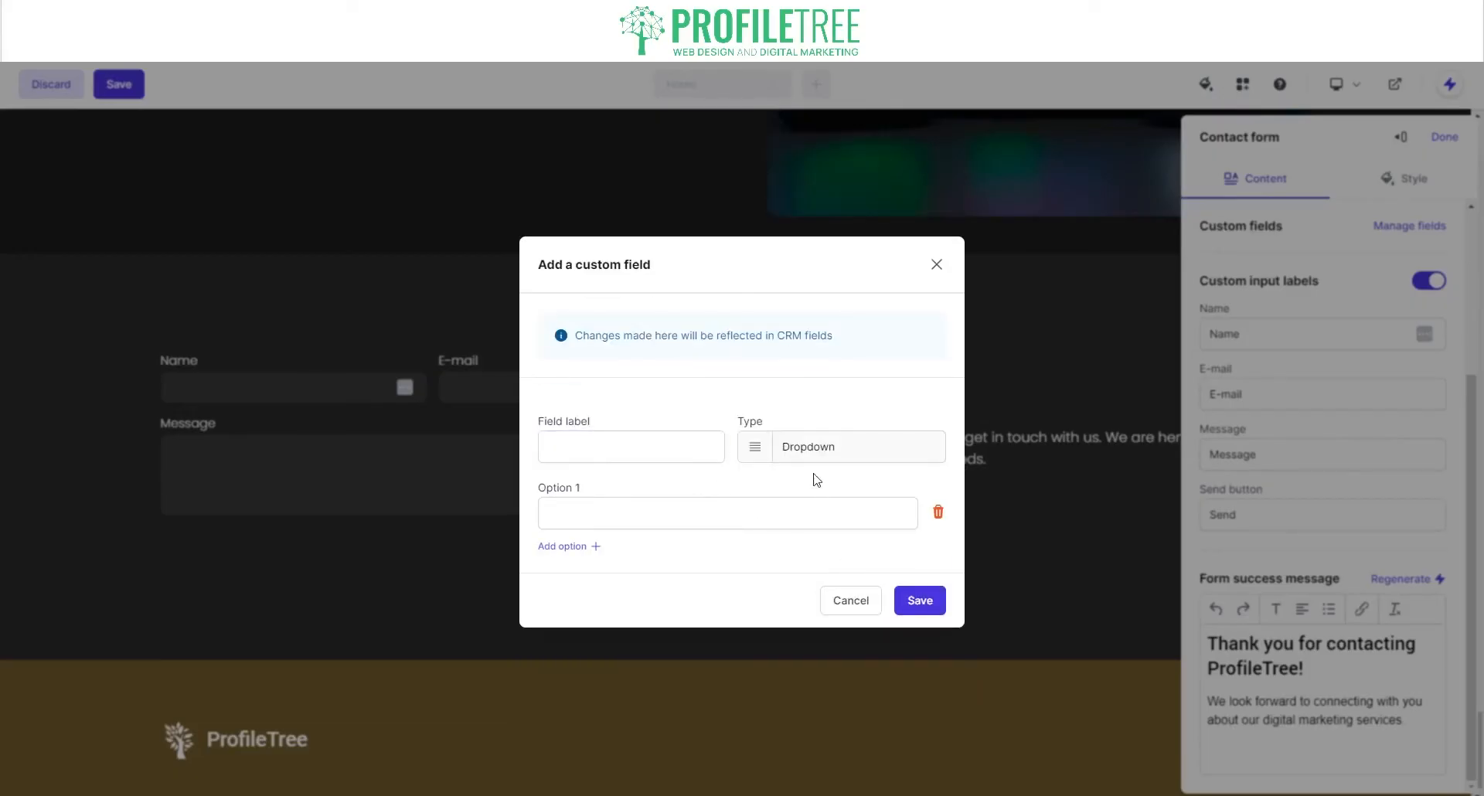
{"action": "left_click", "coordinate": [721, 509]}
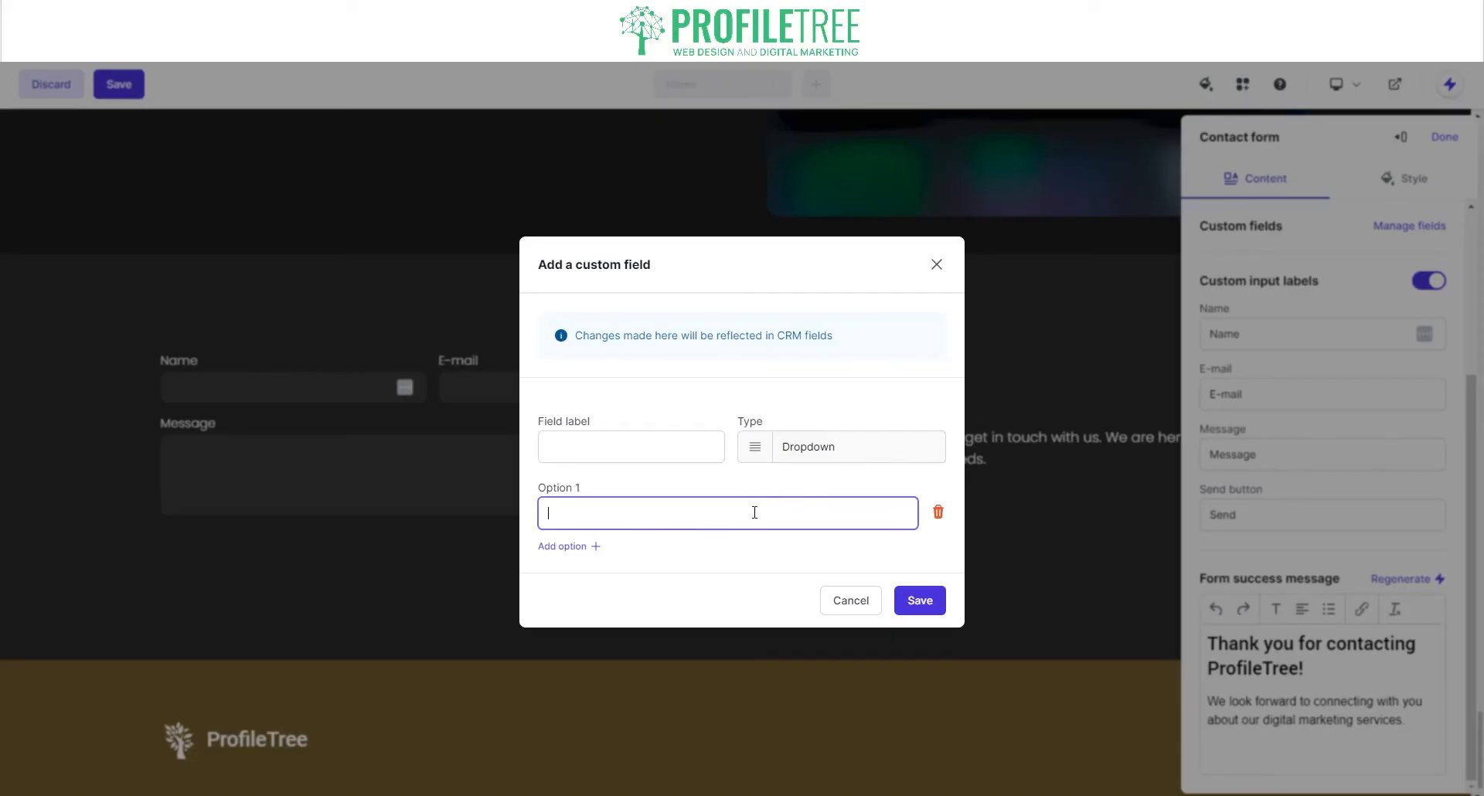
{"action": "type", "text": "Digital Marketing"}
{"action": "left_click", "coordinate": [572, 547]}
{"action": "left_click", "coordinate": [575, 549]}
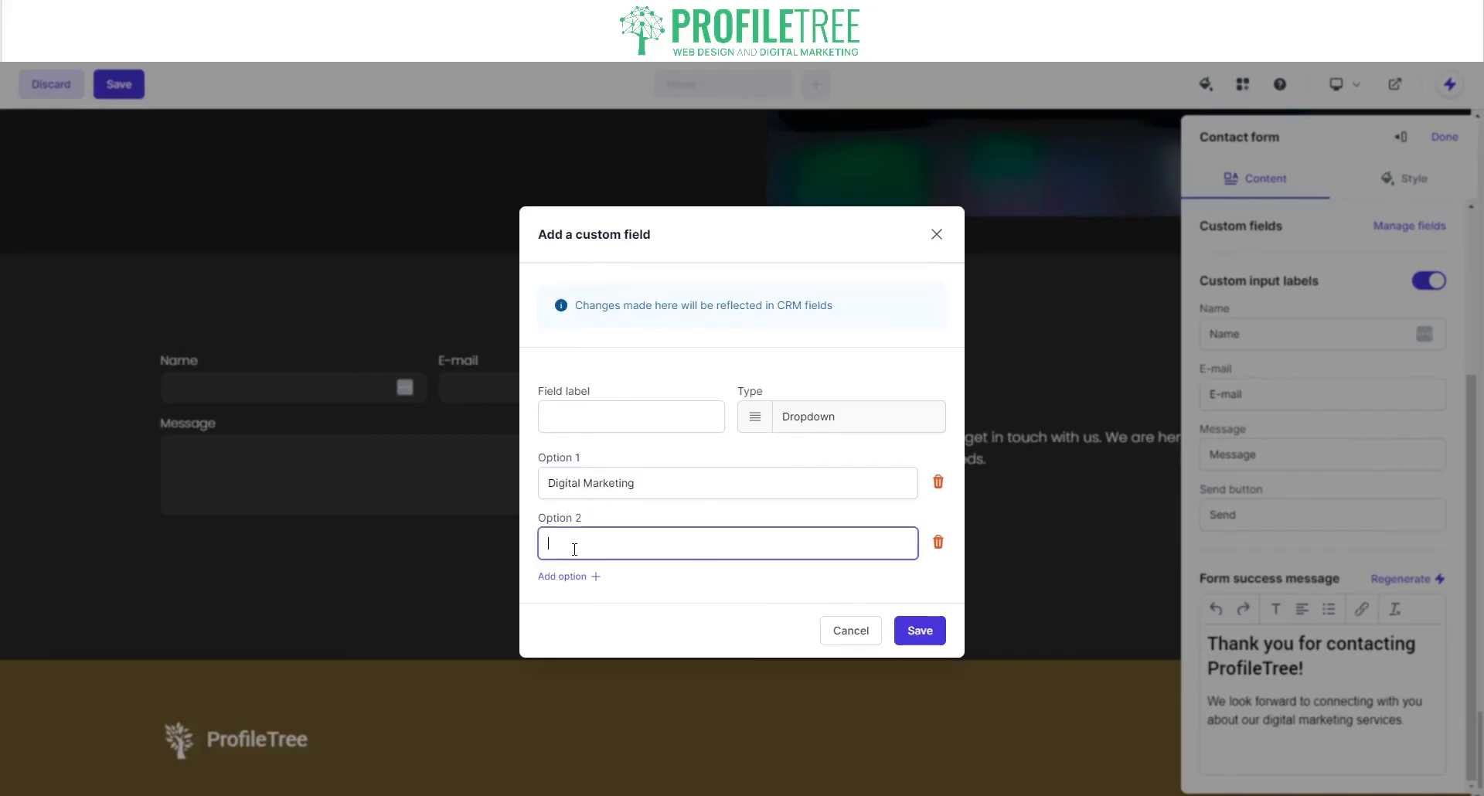
{"action": "type", "text": "Web Development"}
Step: Add the dropdown options Content and Videography Service
{"action": "left_click", "coordinate": [569, 576]}
{"action": "left_click", "coordinate": [607, 572]}
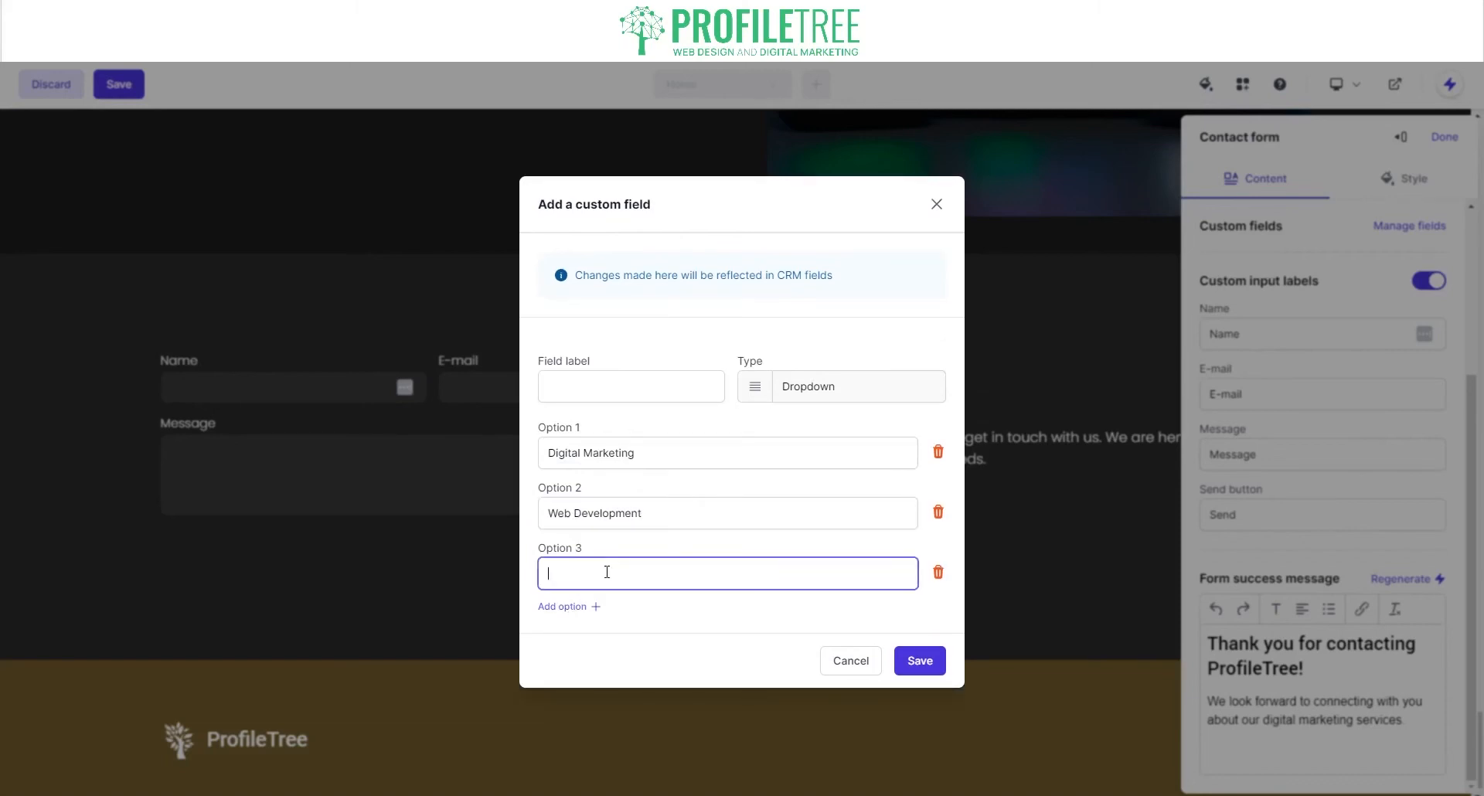
{"action": "type", "text": "Content Marketing"}
{"action": "left_click", "coordinate": [586, 608]}
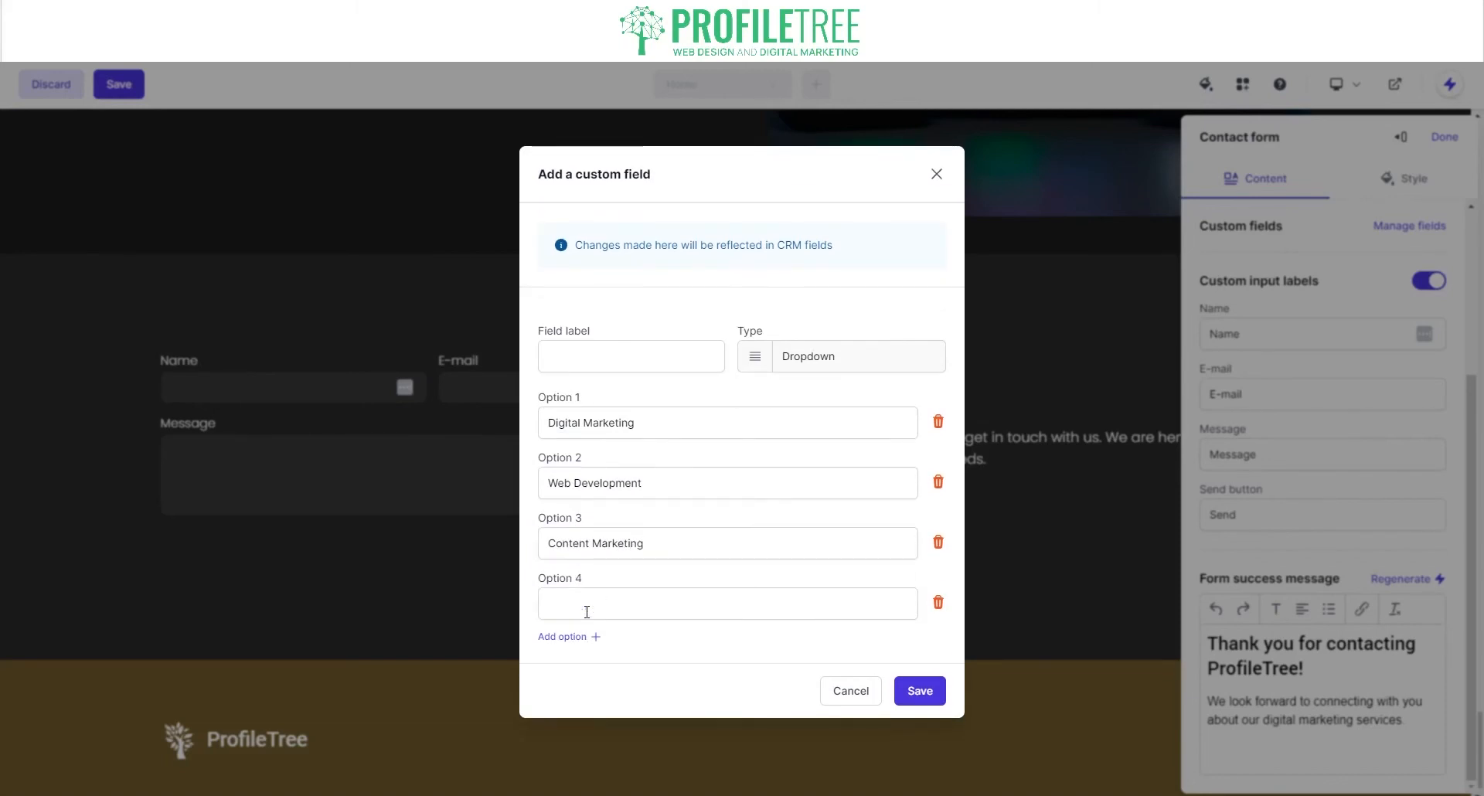
{"action": "left_click", "coordinate": [586, 613]}
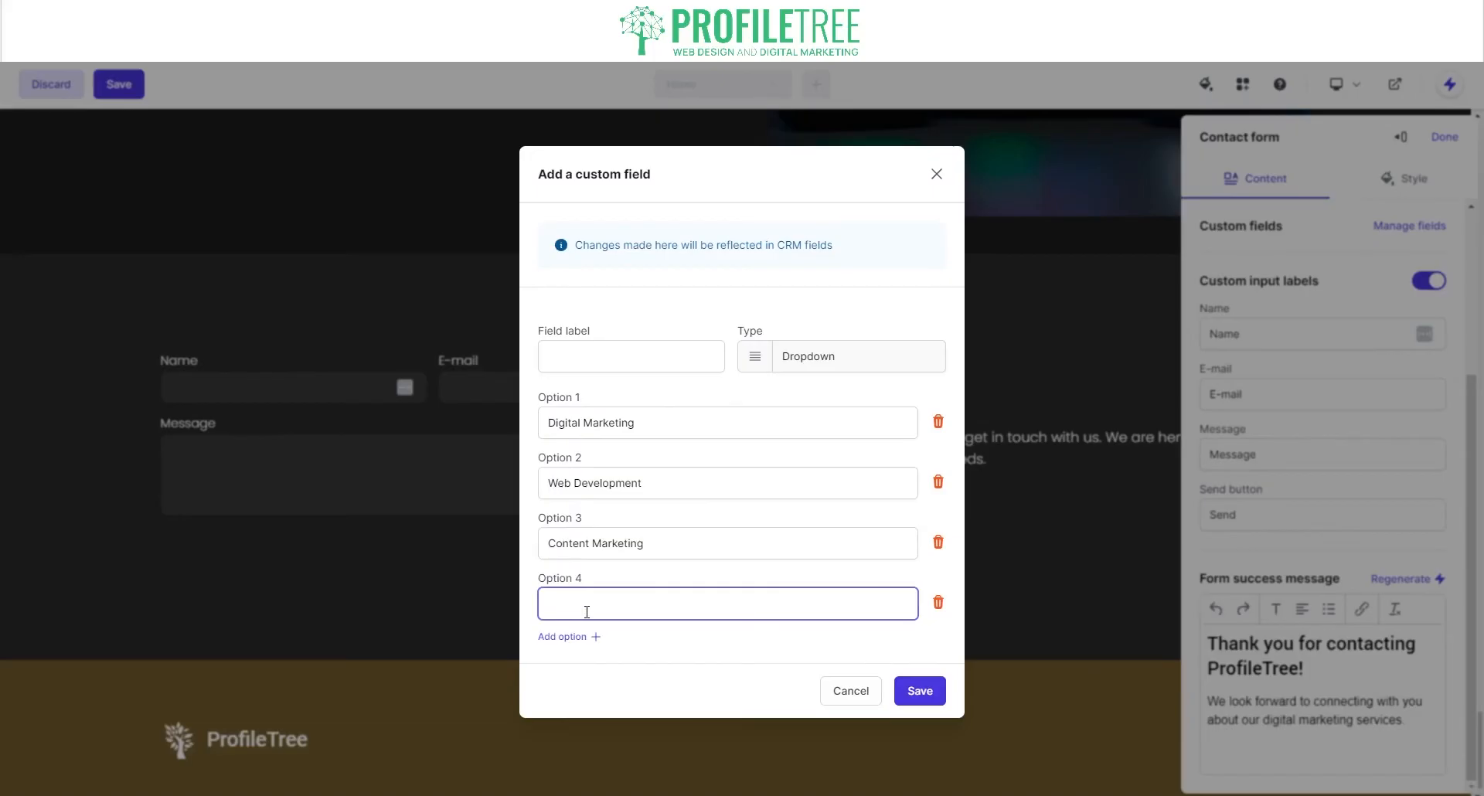
{"action": "type", "text": "Videography Service"}
Step: Label the dropdown 'Choose' and save it to the contact form
{"action": "left_click", "coordinate": [919, 705]}
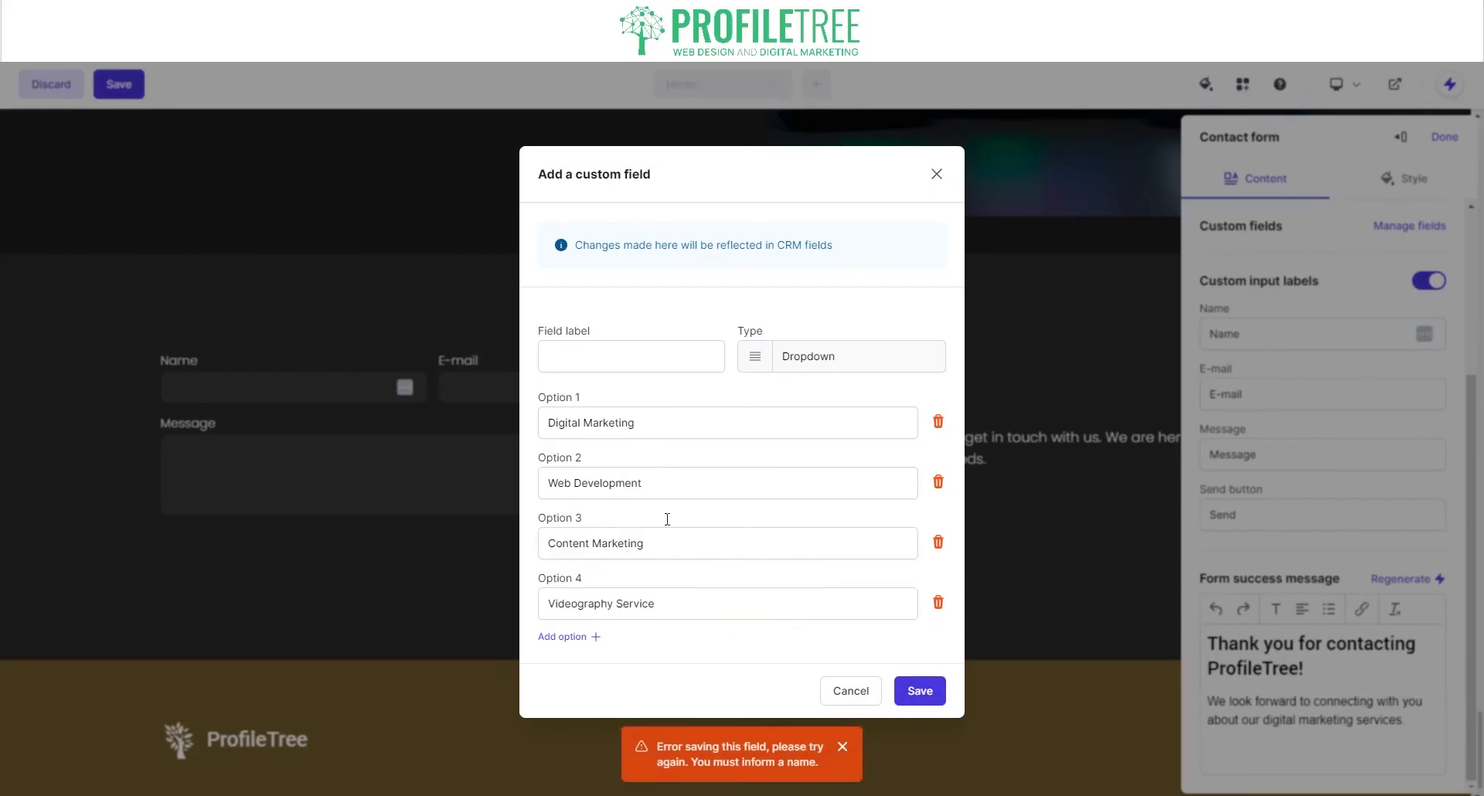
{"action": "left_click", "coordinate": [642, 371]}
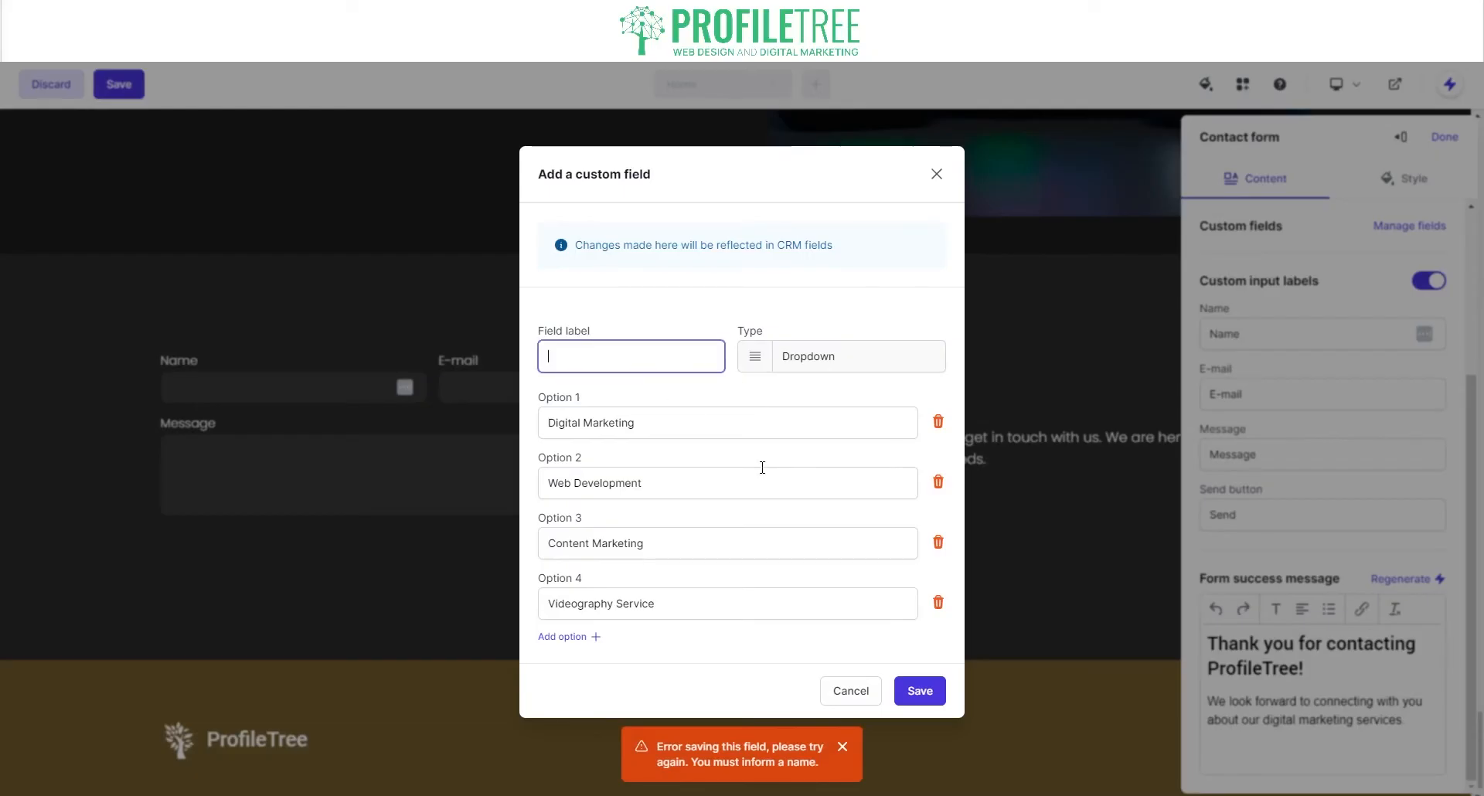
{"action": "type", "text": "Choose"}
{"action": "left_click", "coordinate": [928, 697]}
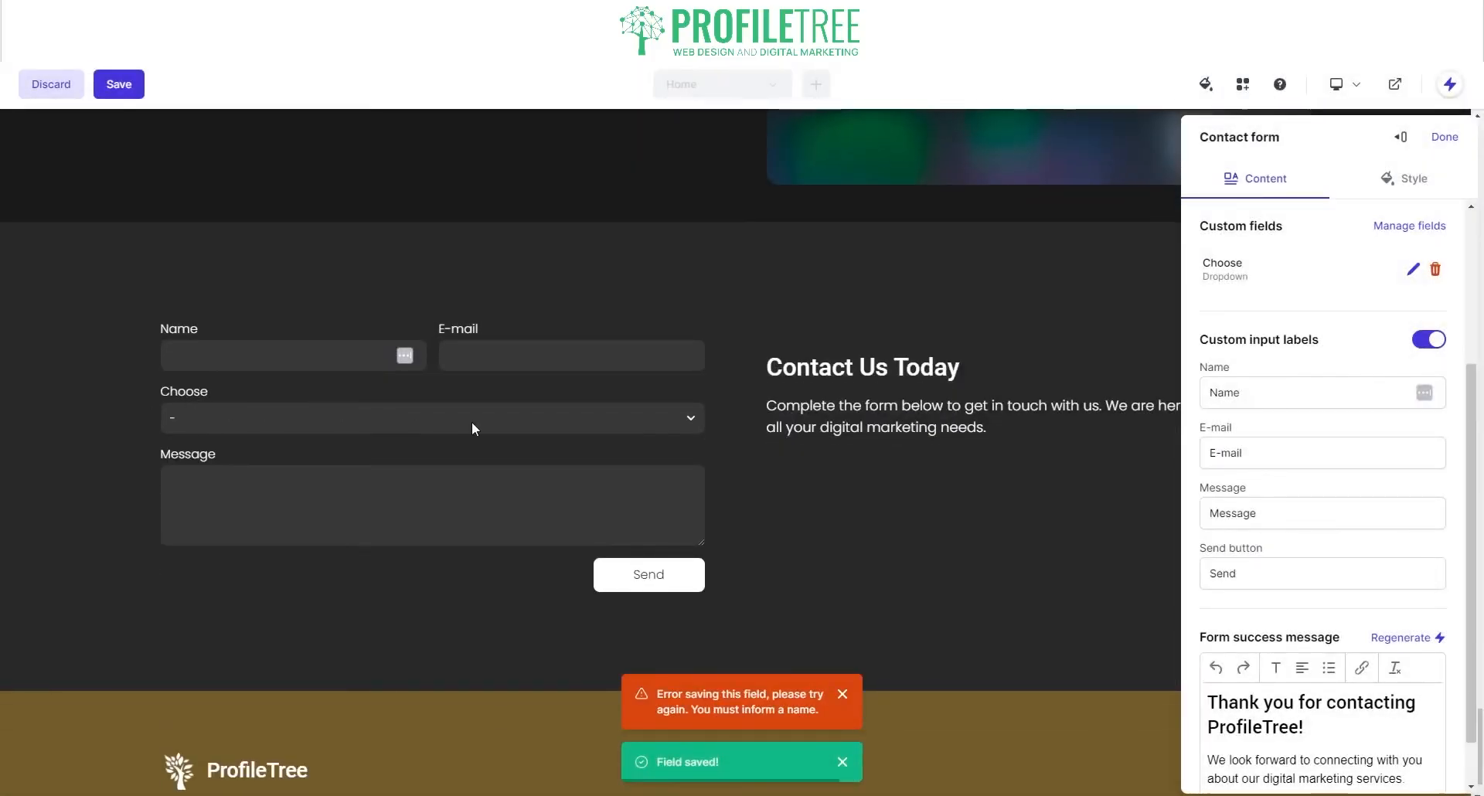
Step: Regenerate the footer style to a dark look with the ProfileTree logo centred, then return to the top
{"action": "key", "text": "Escape"}
{"action": "scroll", "coordinate": [744, 512], "scroll_direction": "down", "scroll_amount": 1}
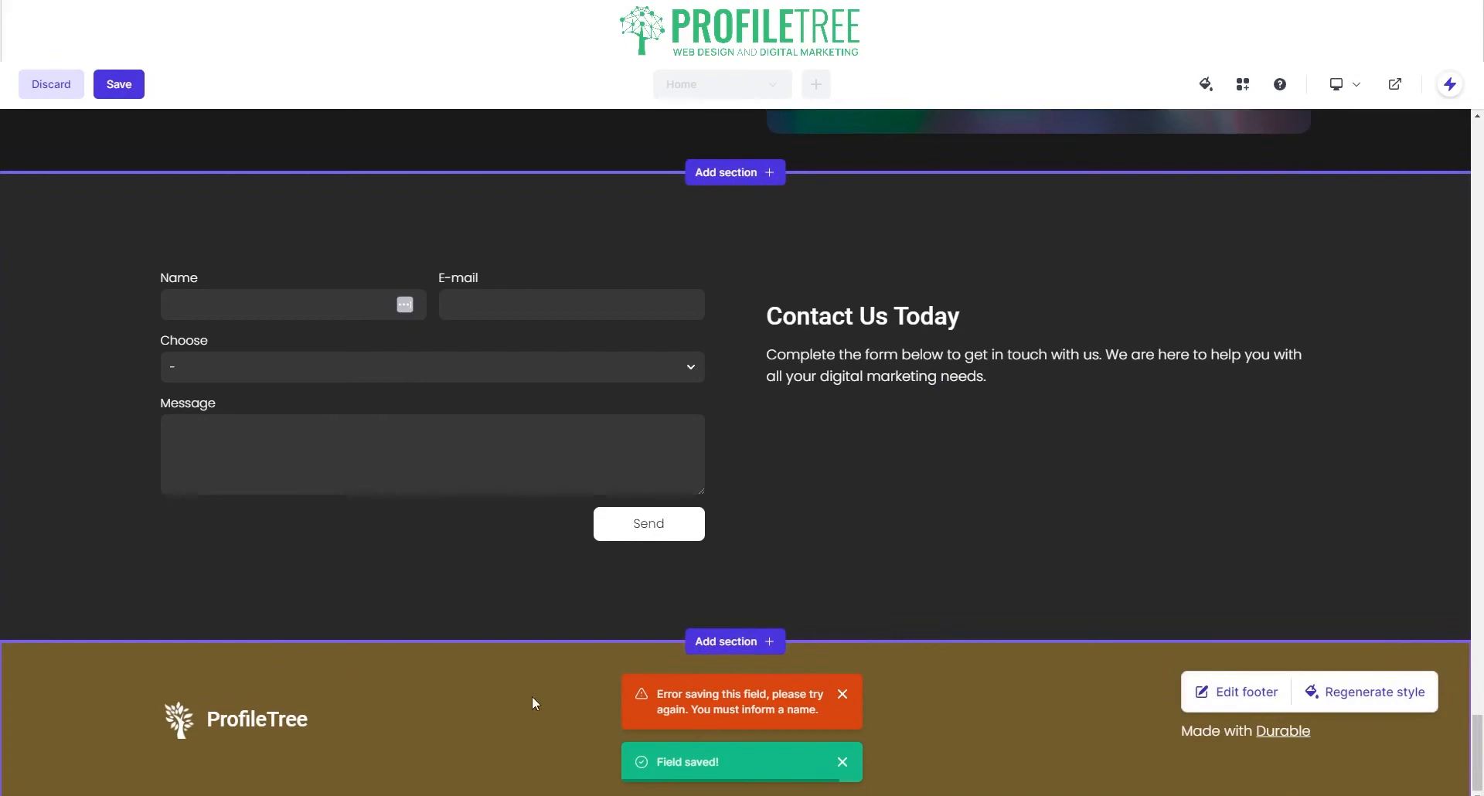
{"action": "left_click", "coordinate": [1318, 696]}
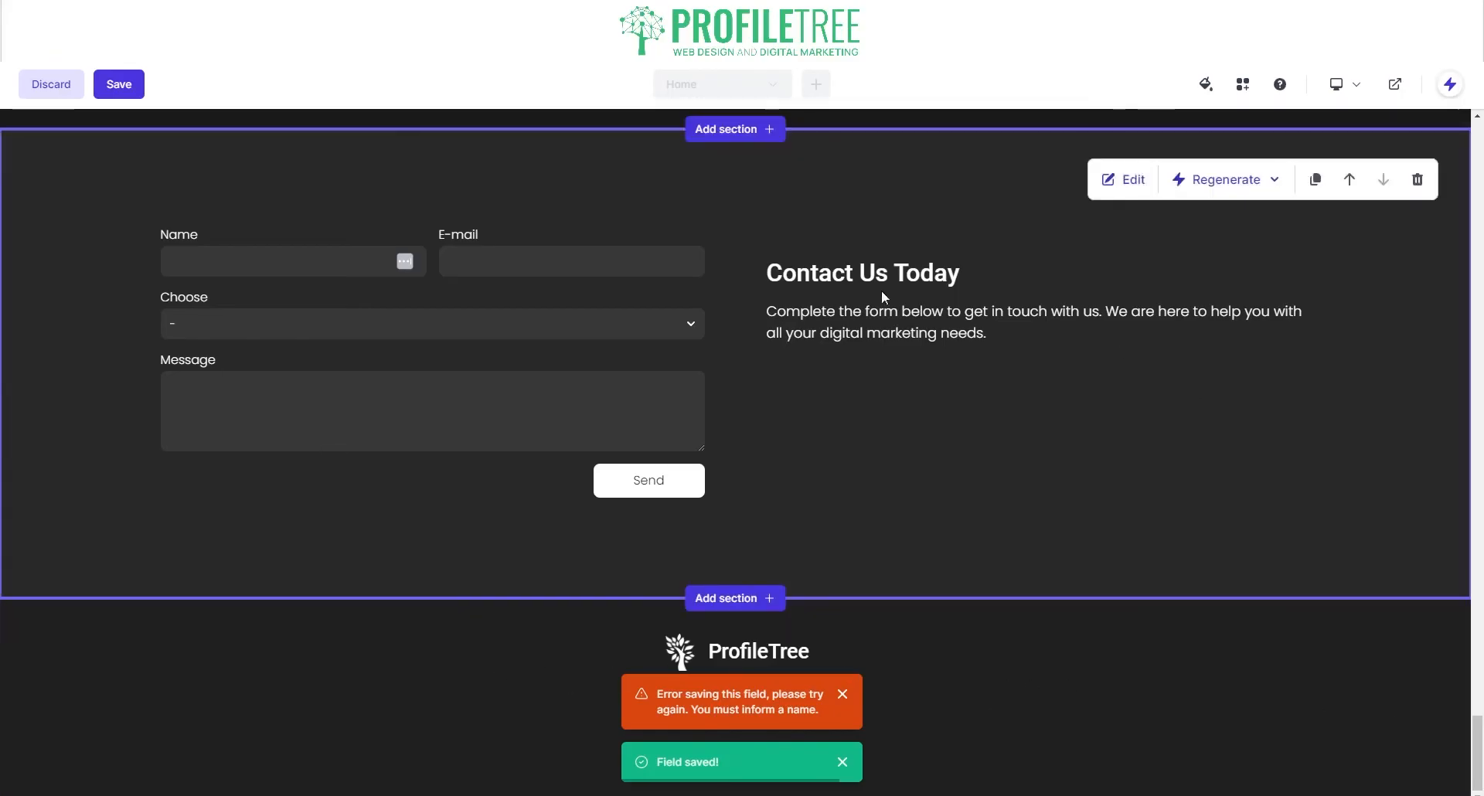
{"action": "scroll", "coordinate": [386, 460], "scroll_direction": "up", "scroll_amount": 9}
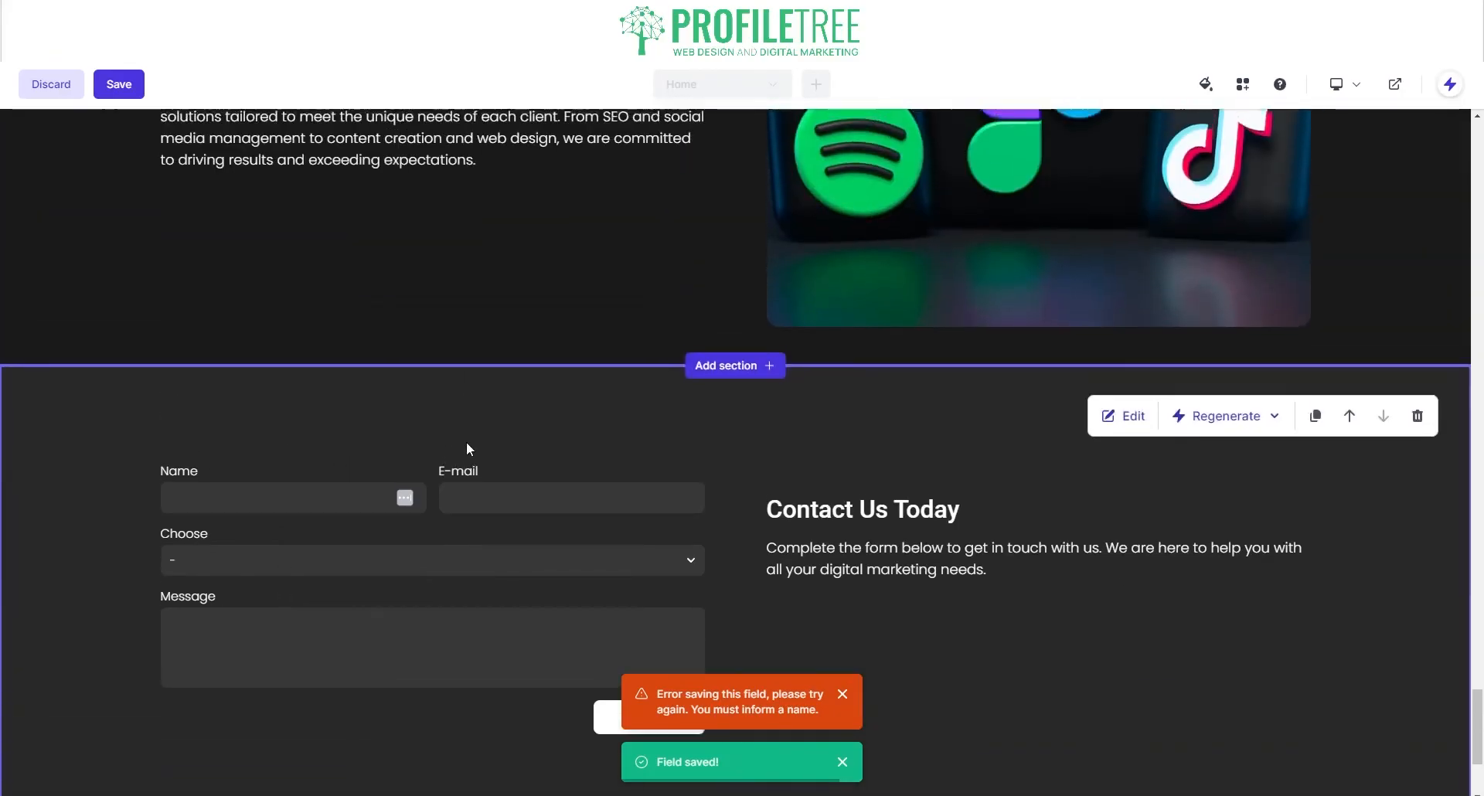
{"action": "scroll", "coordinate": [517, 442], "scroll_direction": "up", "scroll_amount": 20}
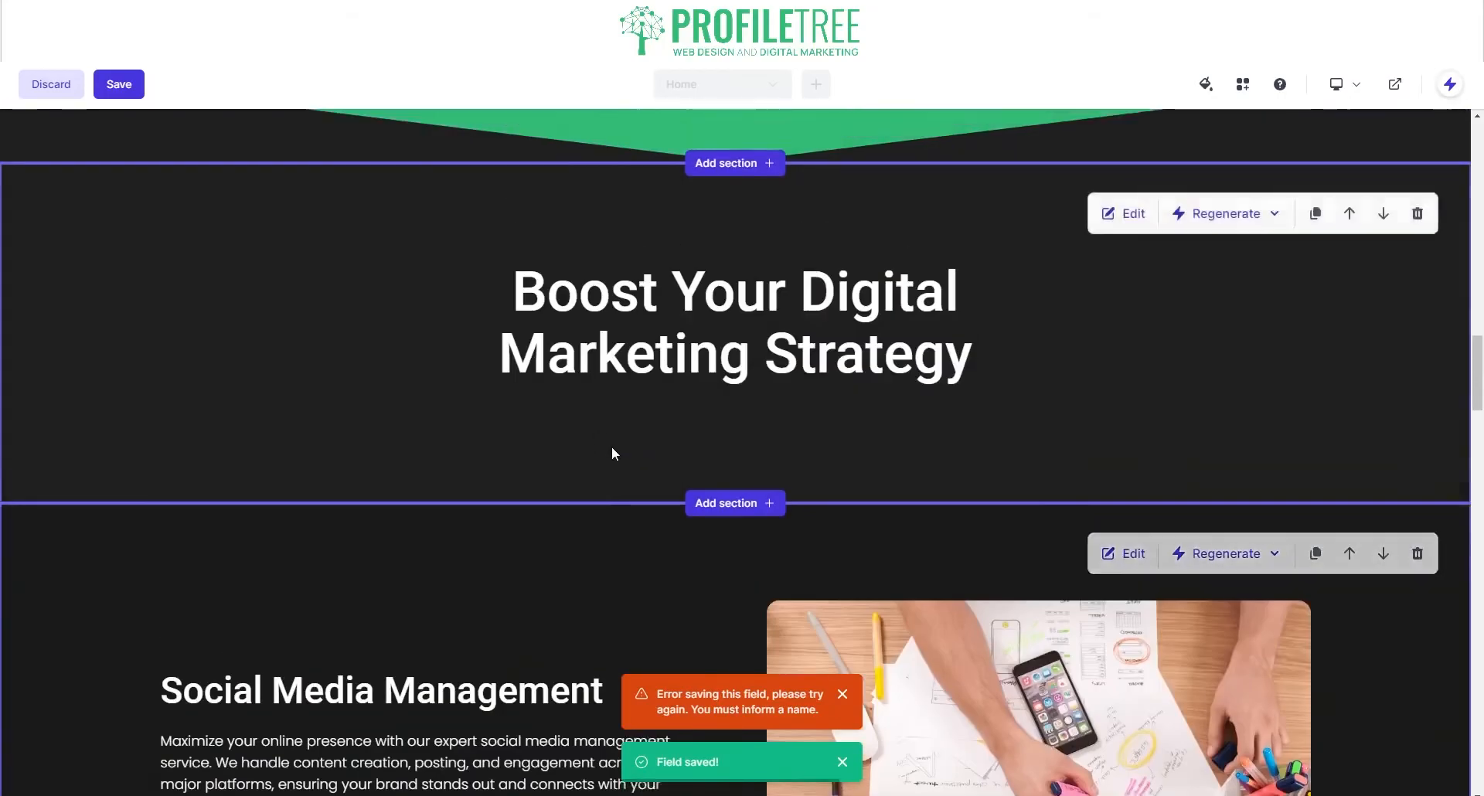
{"action": "scroll", "coordinate": [629, 452], "scroll_direction": "up", "scroll_amount": 10}
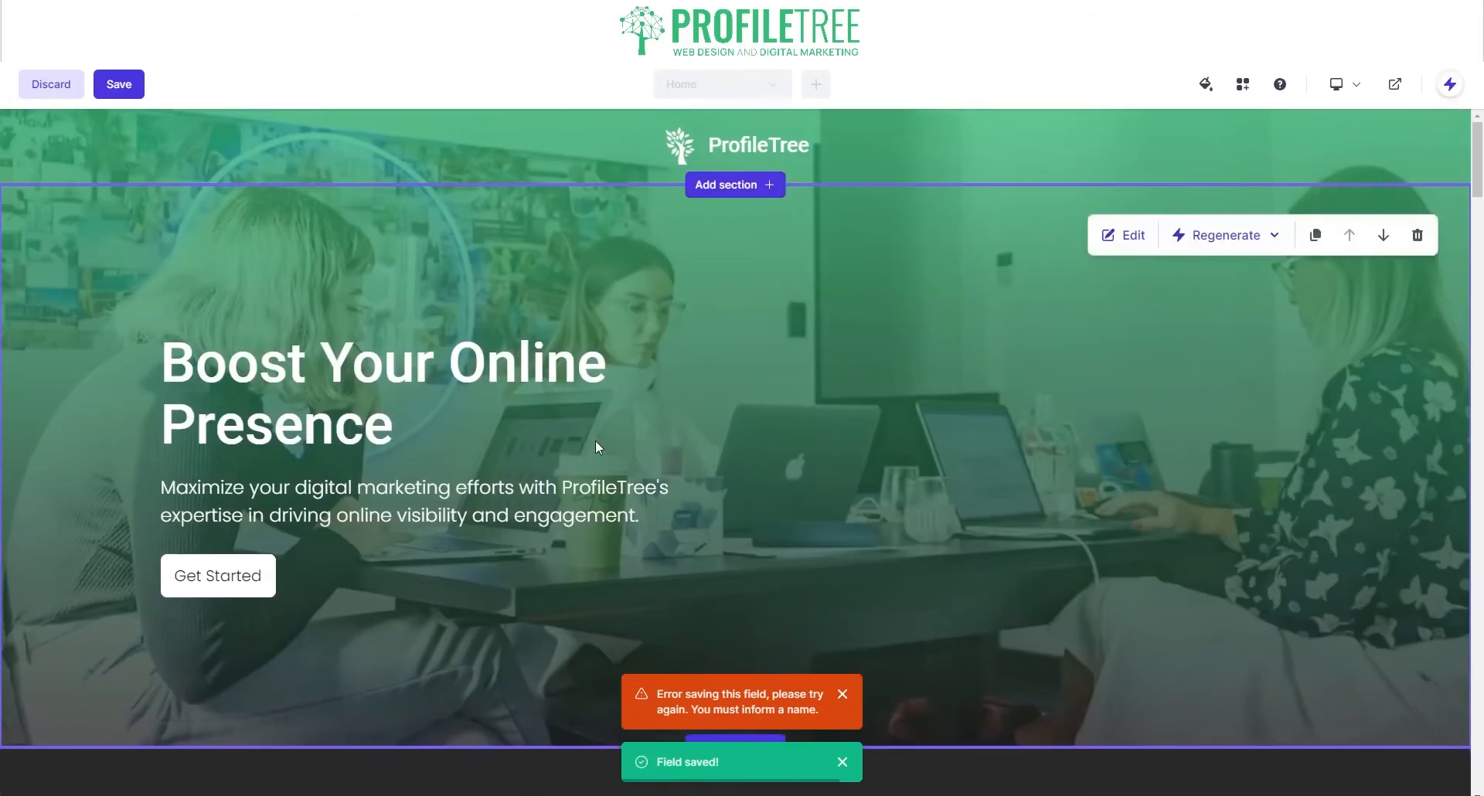
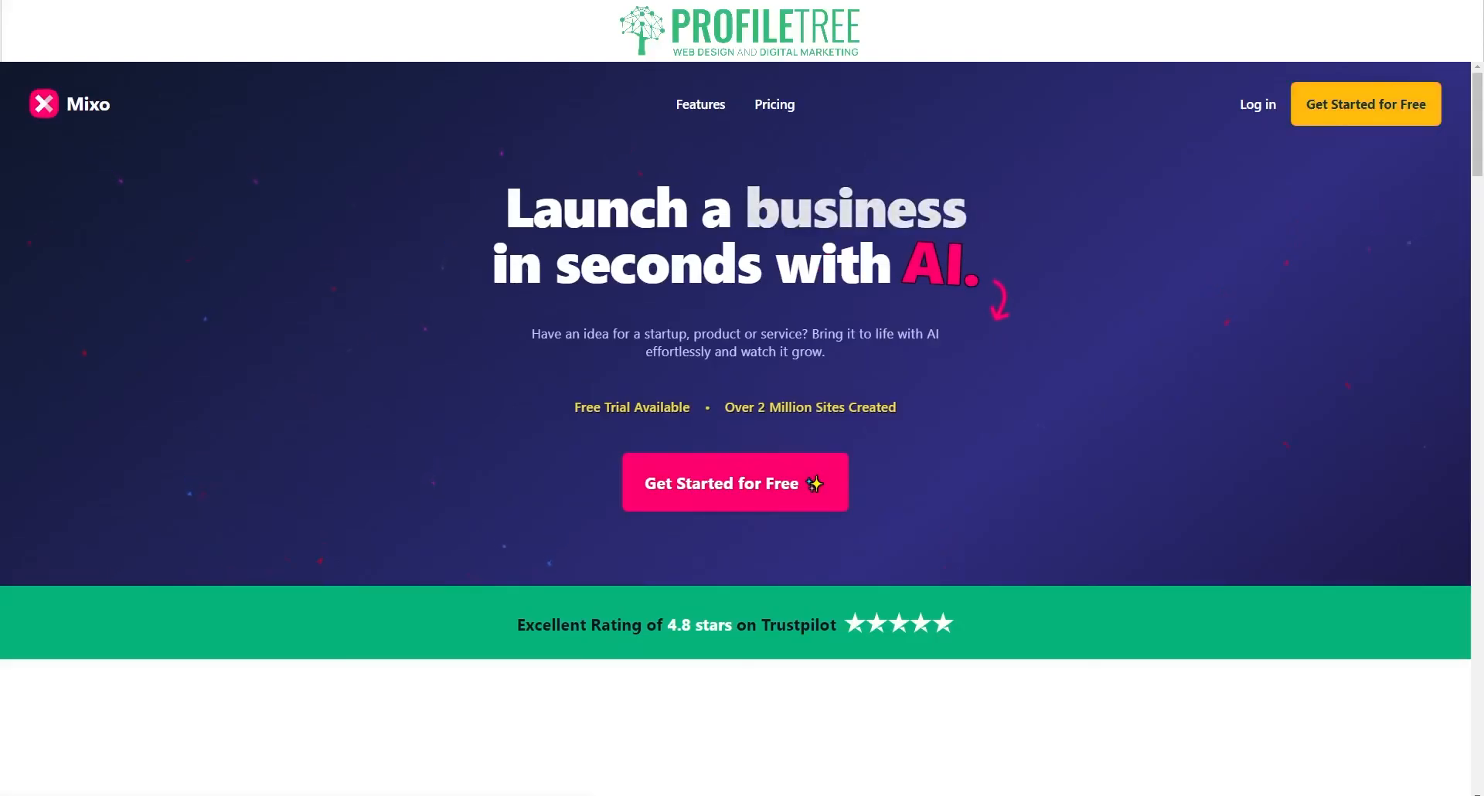
Step: Start a new site and cycle sample ideas until 'Interior home decorator that you can book online' appears
{"action": "left_click", "coordinate": [1374, 103]}
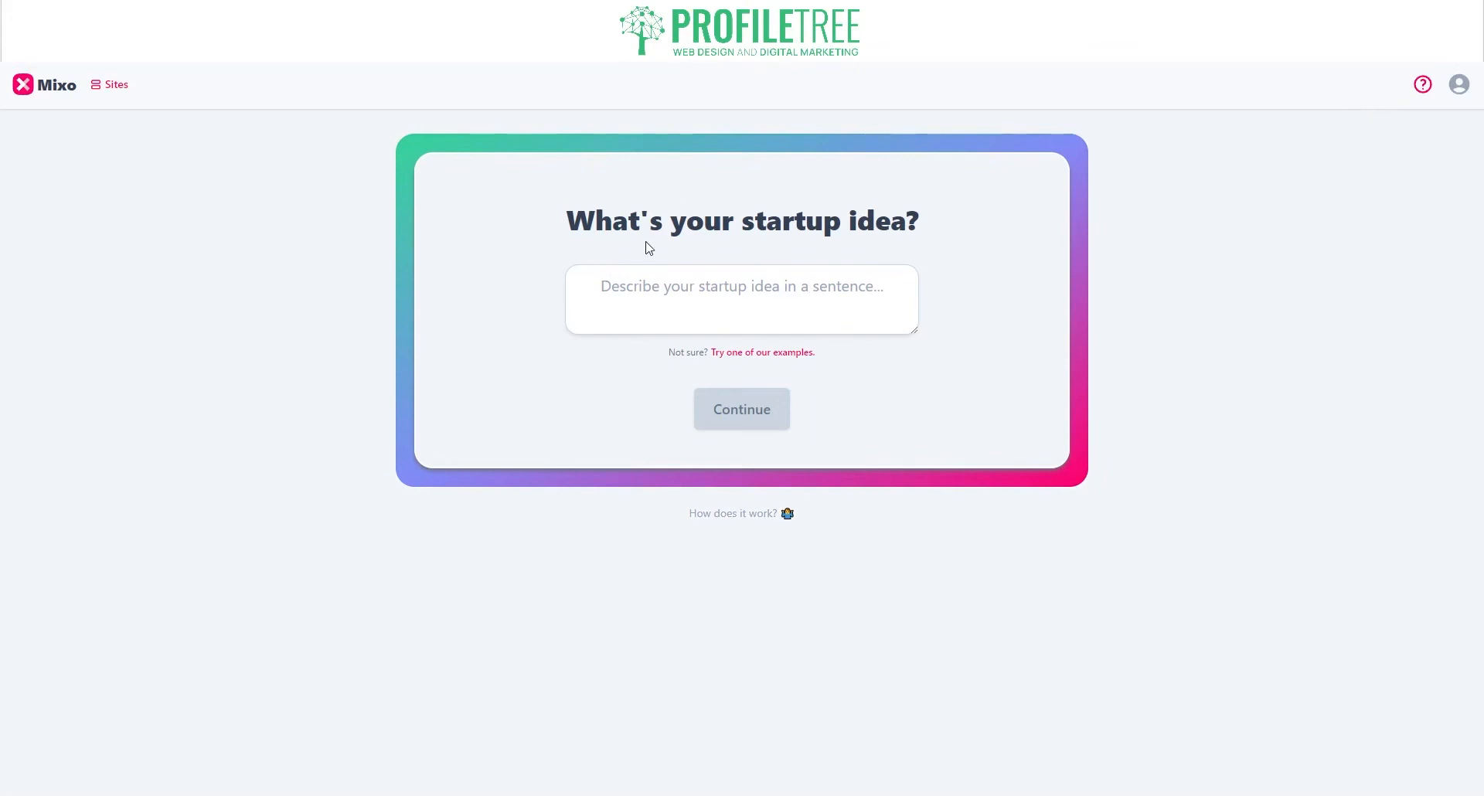
{"action": "left_click", "coordinate": [692, 310]}
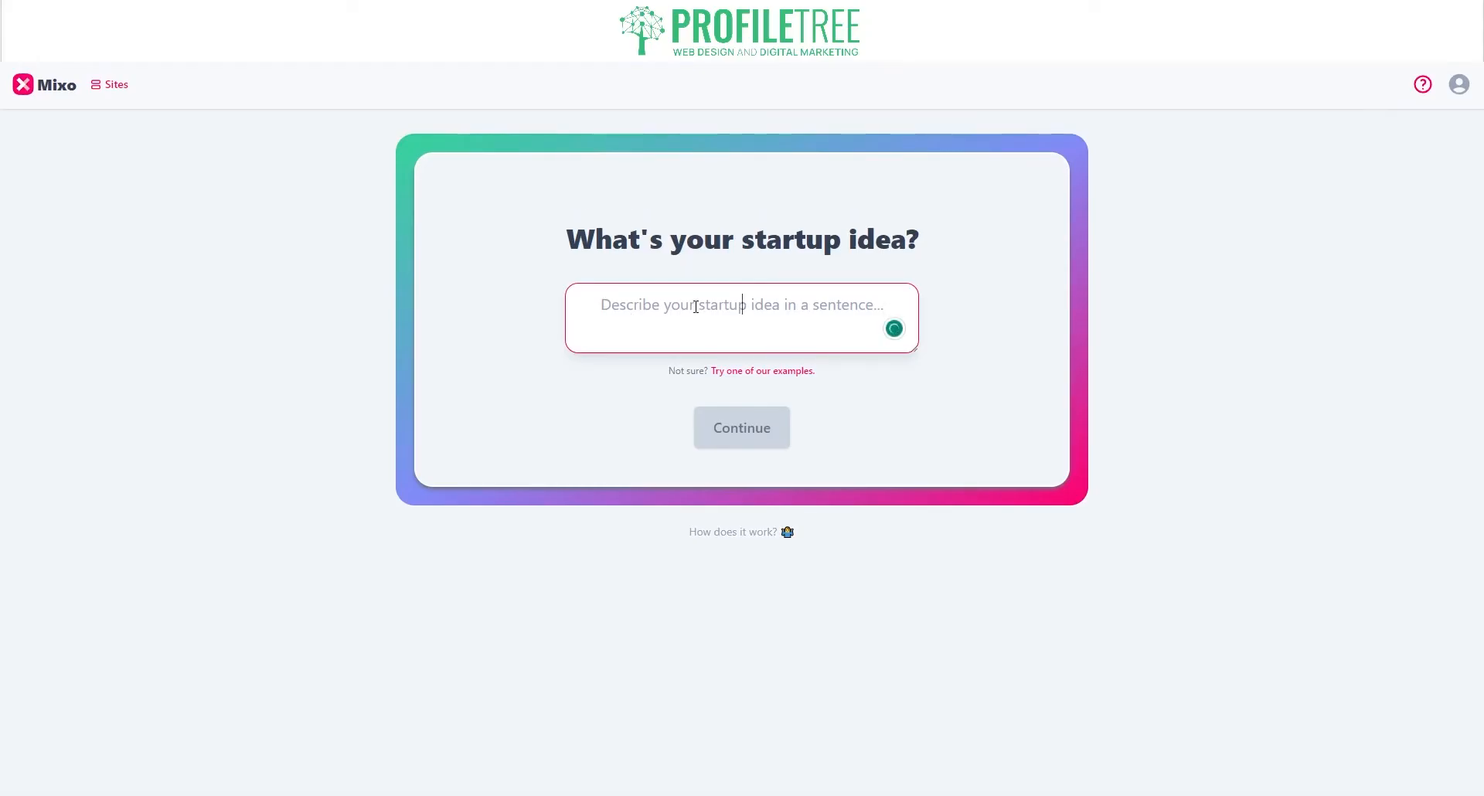
{"action": "left_click", "coordinate": [745, 377]}
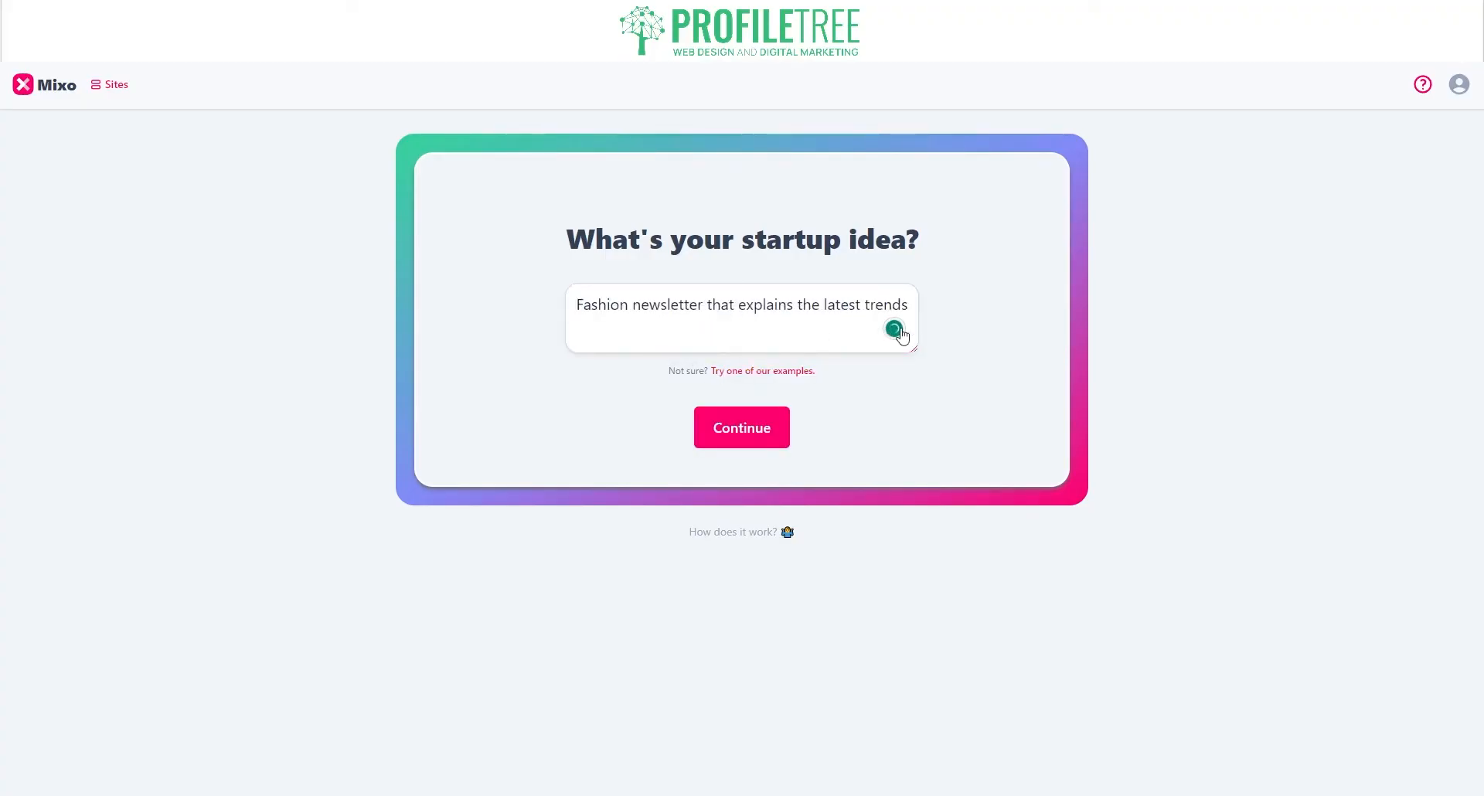
{"action": "left_click", "coordinate": [756, 376]}
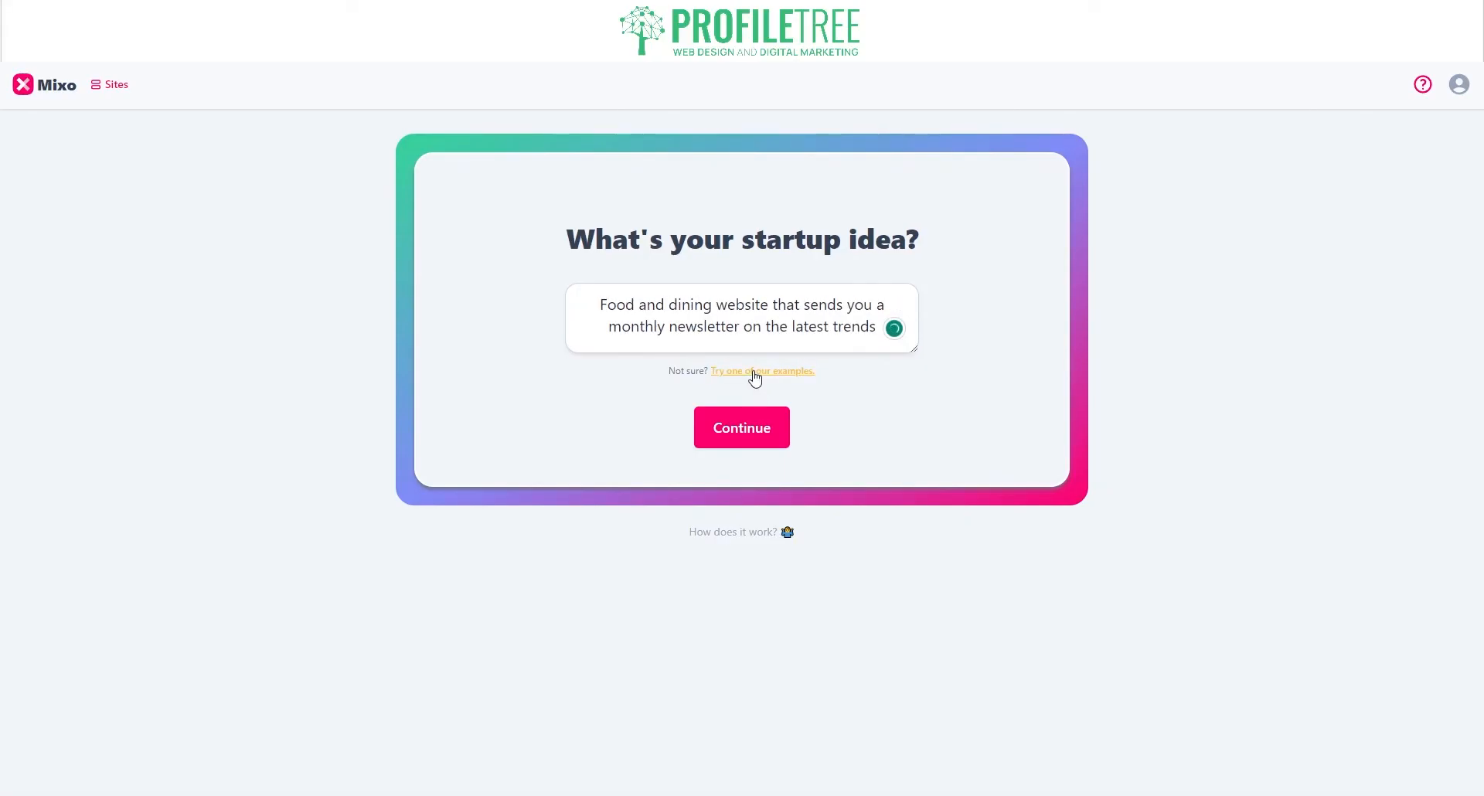
{"action": "left_click", "coordinate": [755, 375]}
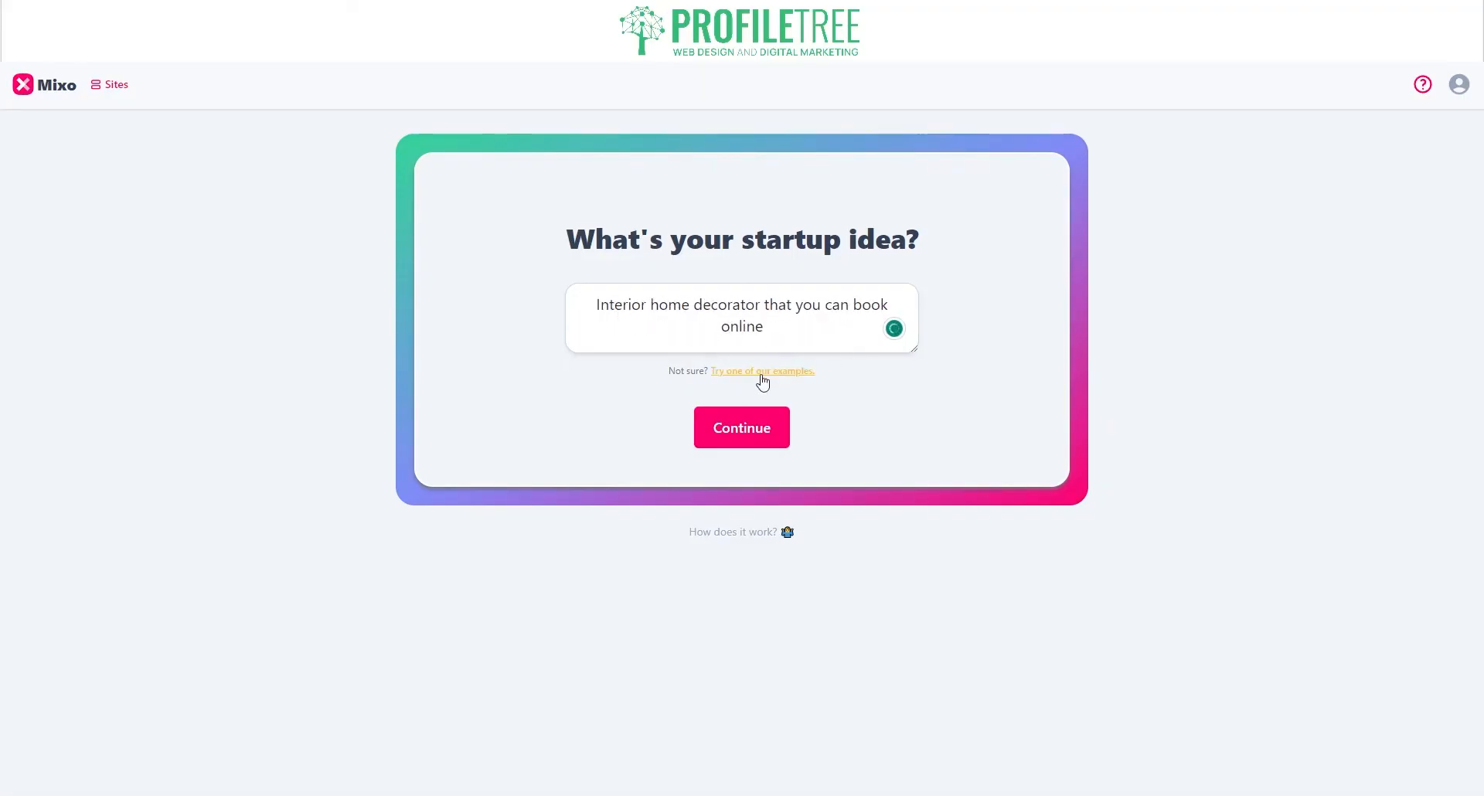
Step: Replace the idea with 'An website based of an agency that provides digital marketing services' and submit it
{"action": "triple_click", "coordinate": [695, 330]}
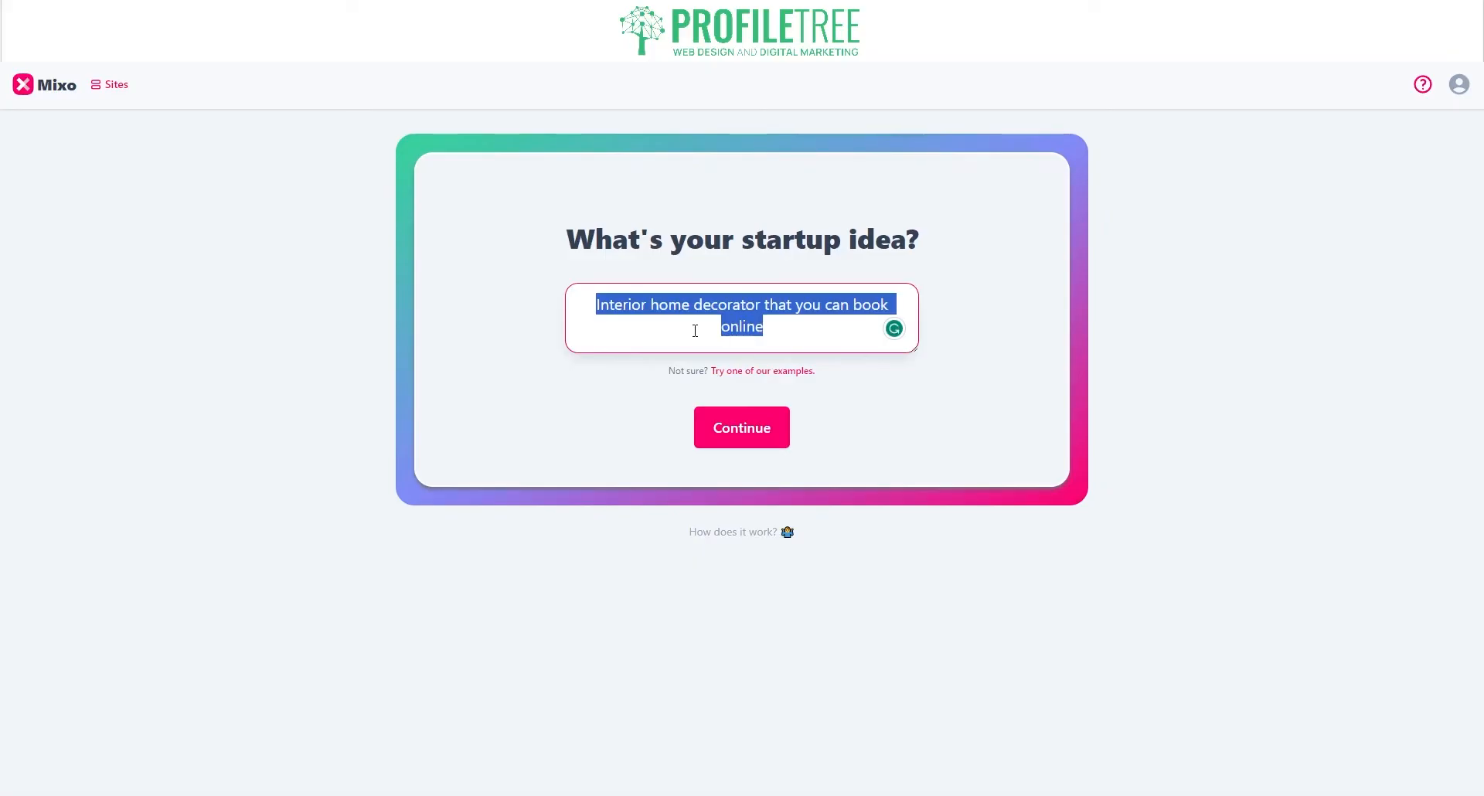
{"action": "type", "text": "An website "}
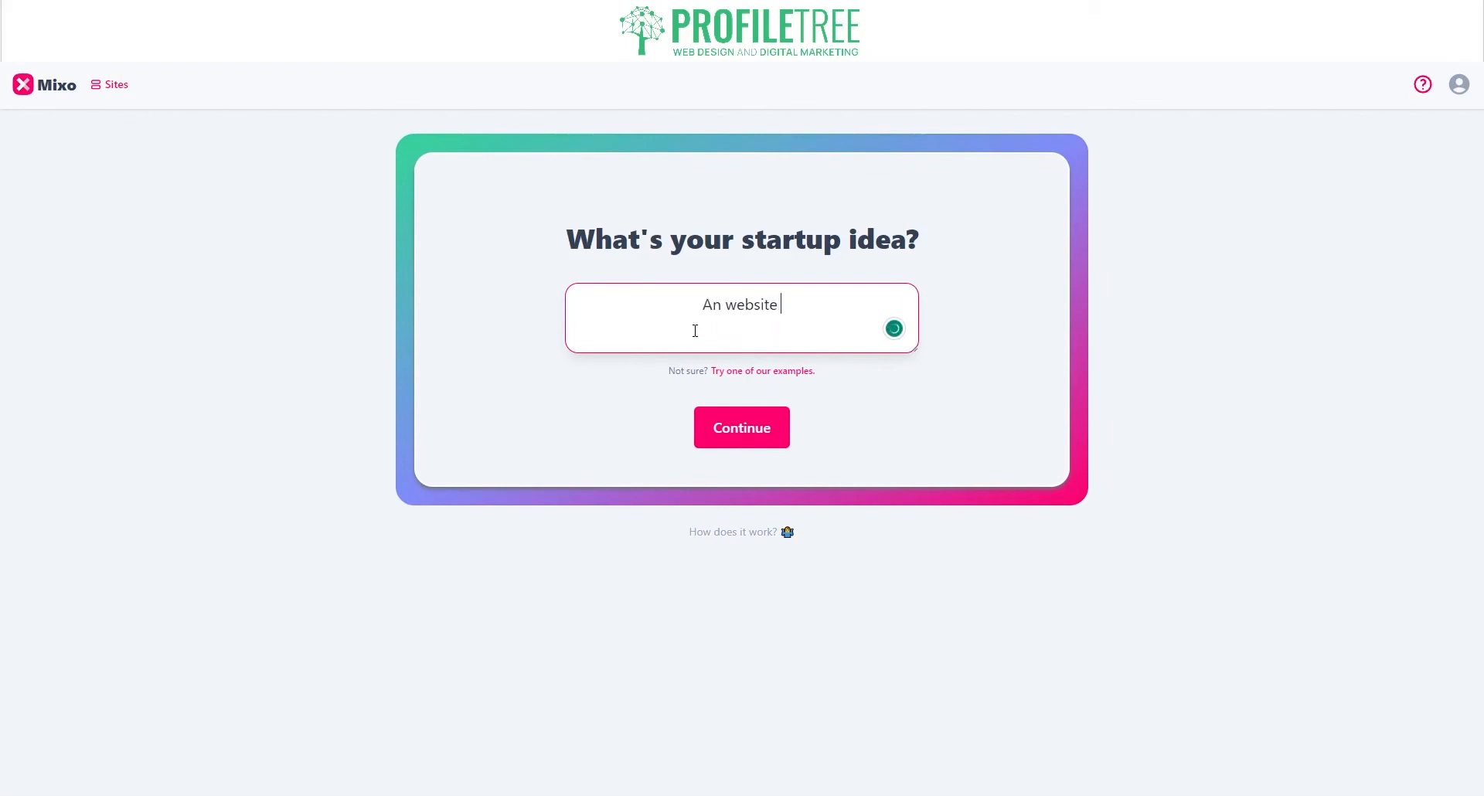
{"action": "type", "text": "based of an "}
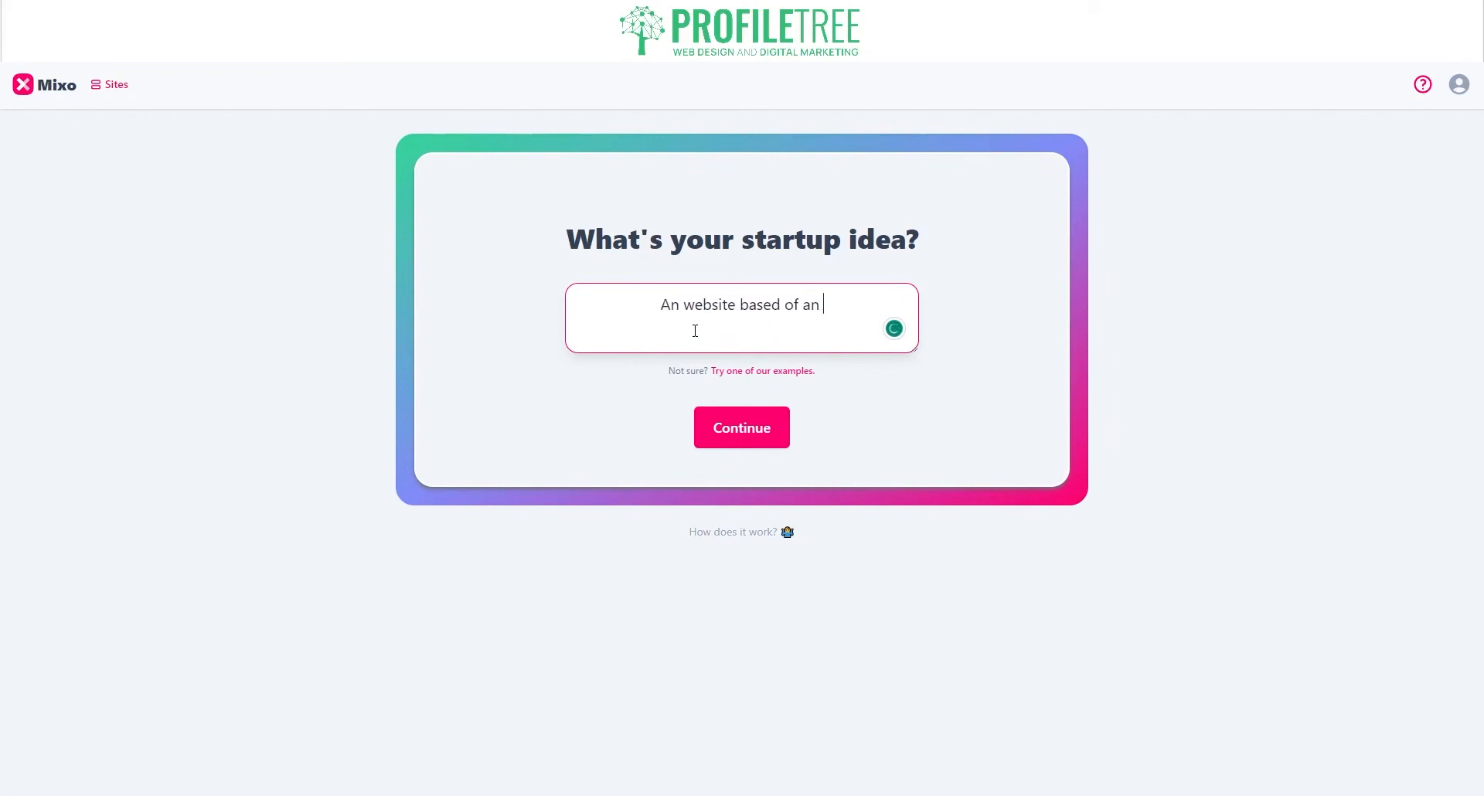
{"action": "type", "text": "agency th"}
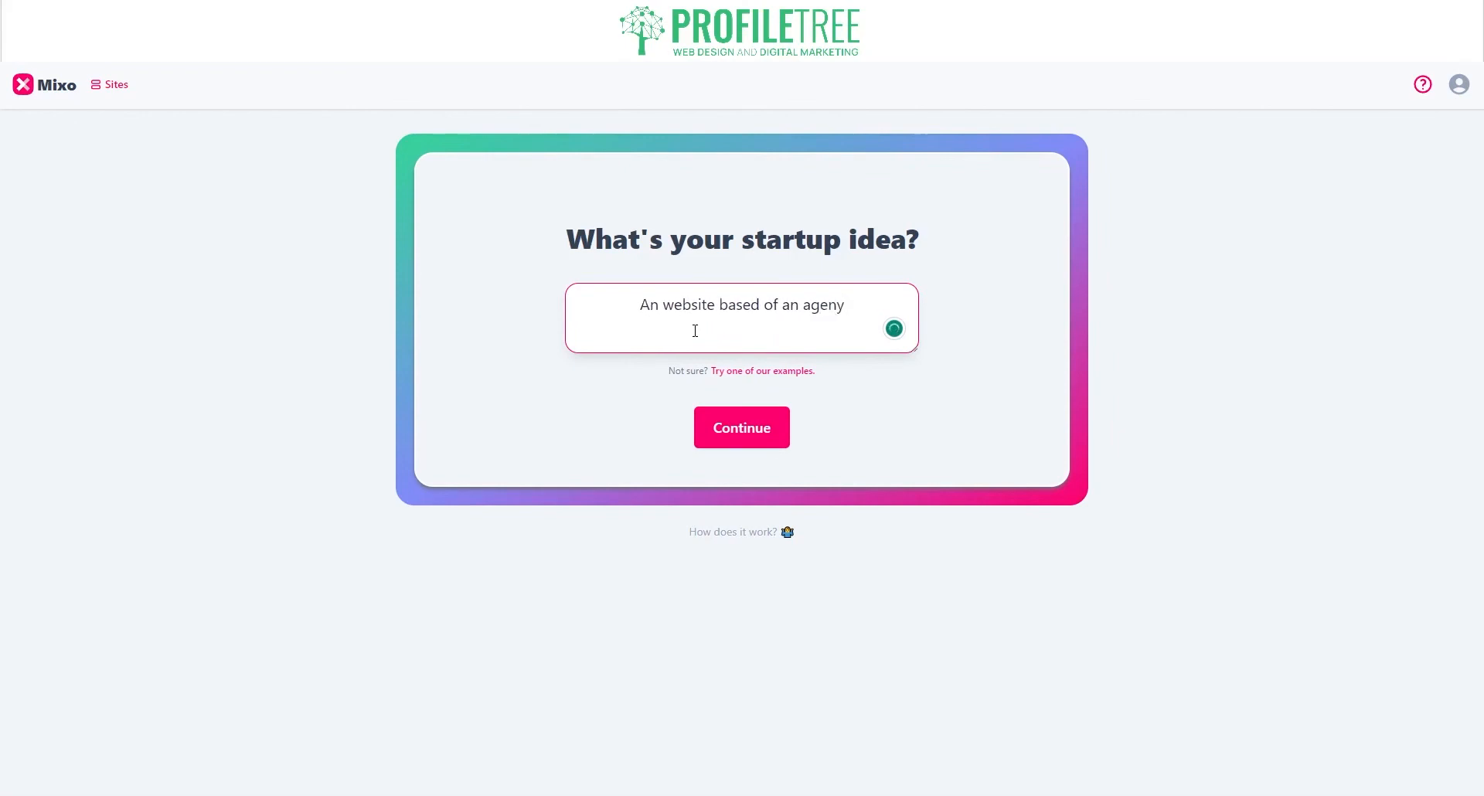
{"action": "type", "text": "at "}
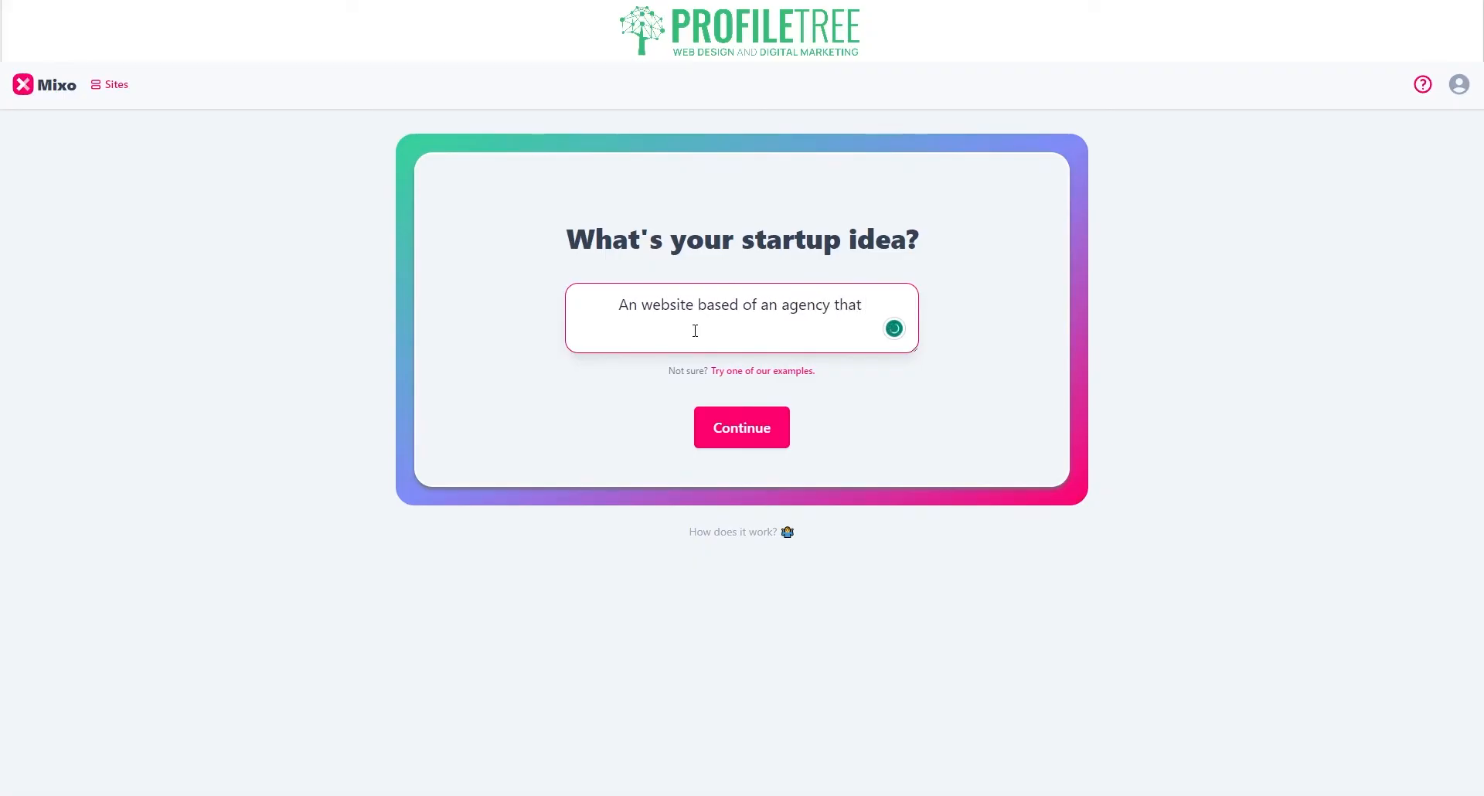
{"action": "type", "text": "provides "}
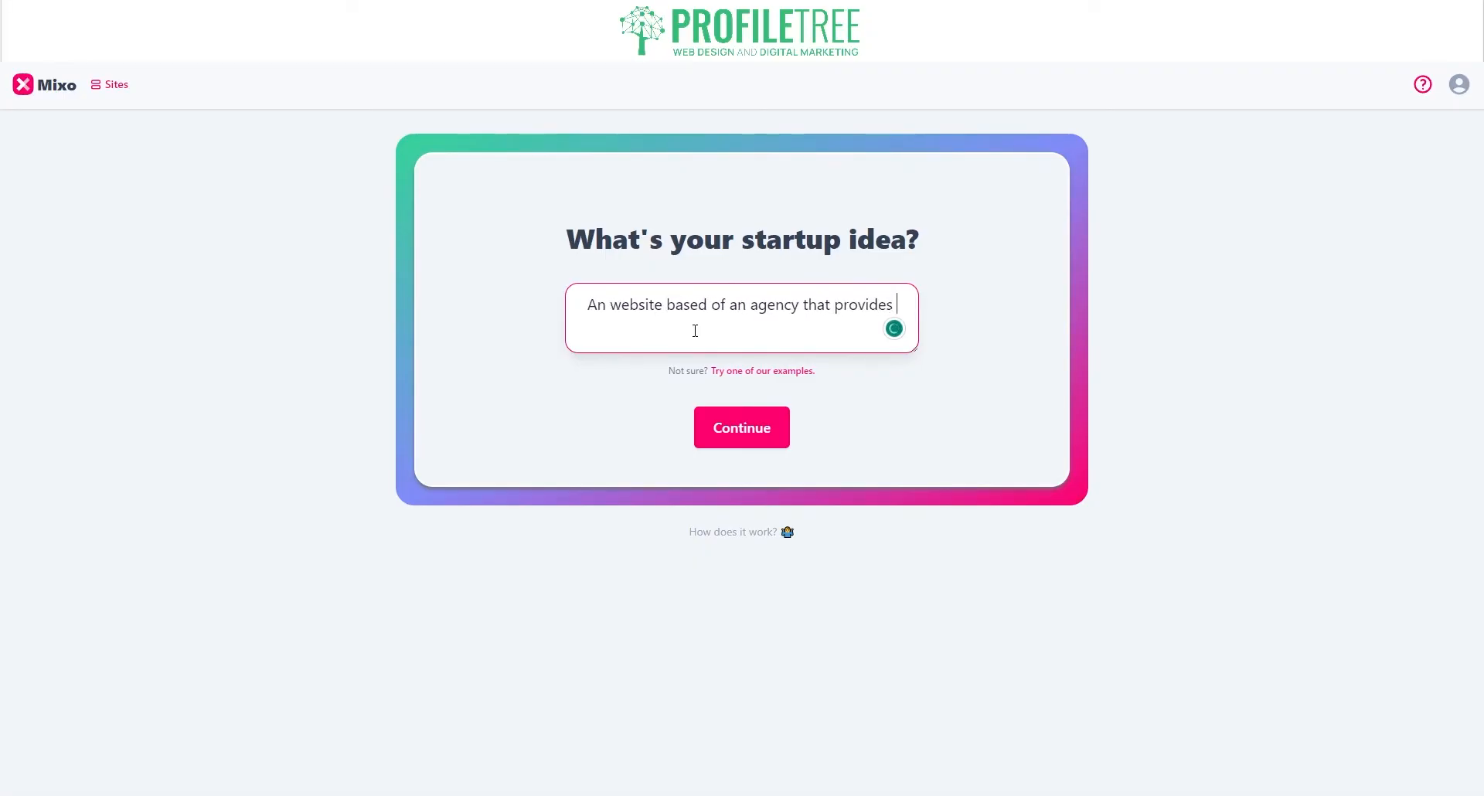
{"action": "type", "text": "digital"}
{"action": "key", "text": "BackSpace"}
{"action": "key", "text": "BackSpace"}
{"action": "key", "text": "BackSpace"}
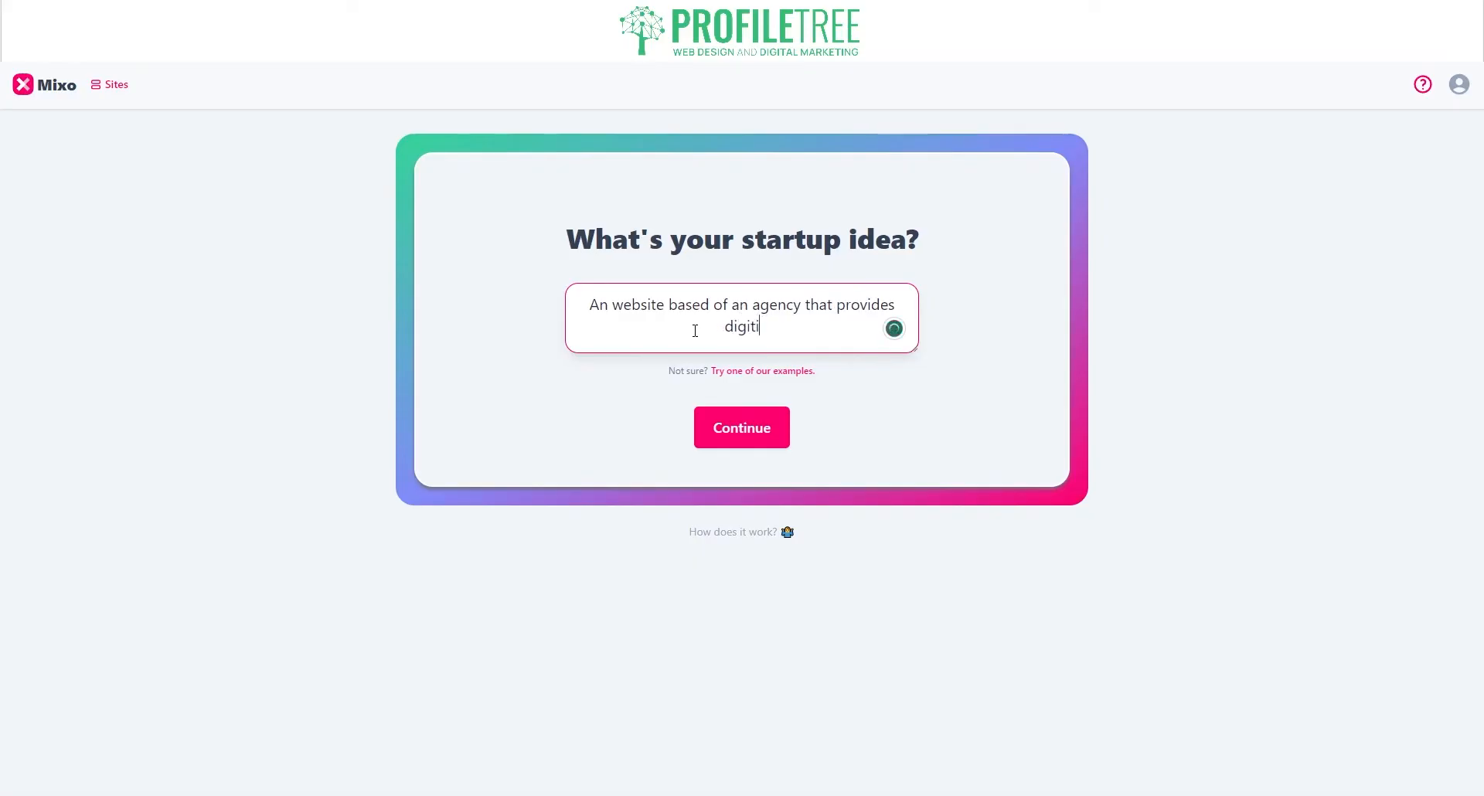
{"action": "type", "text": "tal marketing "}
{"action": "type", "text": "to"}
{"action": "key", "text": "BackSpace"}
{"action": "key", "text": "BackSpace"}
{"action": "left_click", "coordinate": [802, 326]}
{"action": "type", "text": "services"}
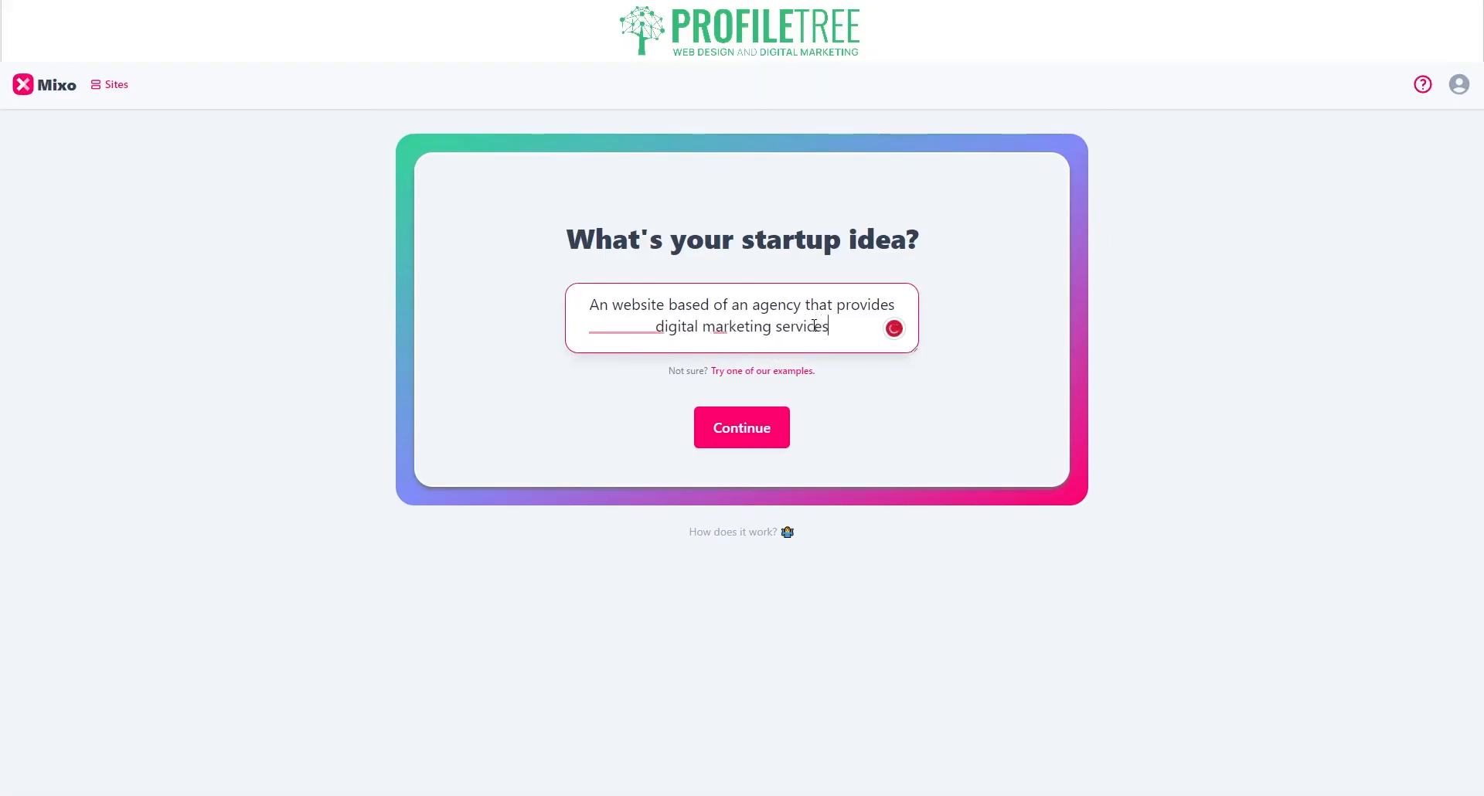
{"action": "left_click", "coordinate": [744, 431]}
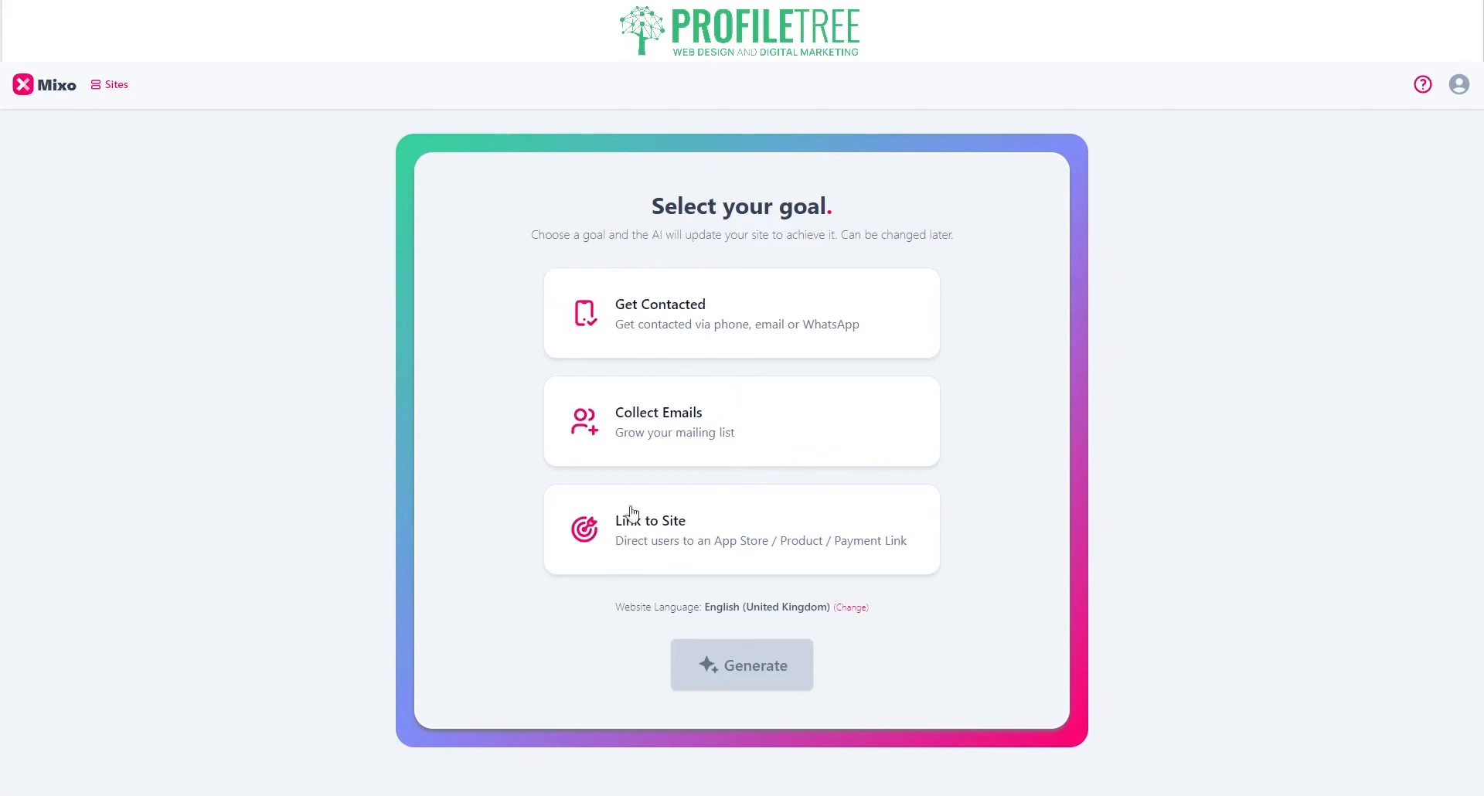
Step: Set the goal to Get Contacted via Email with the business e-mail address, then generate the site
{"action": "left_click", "coordinate": [785, 338]}
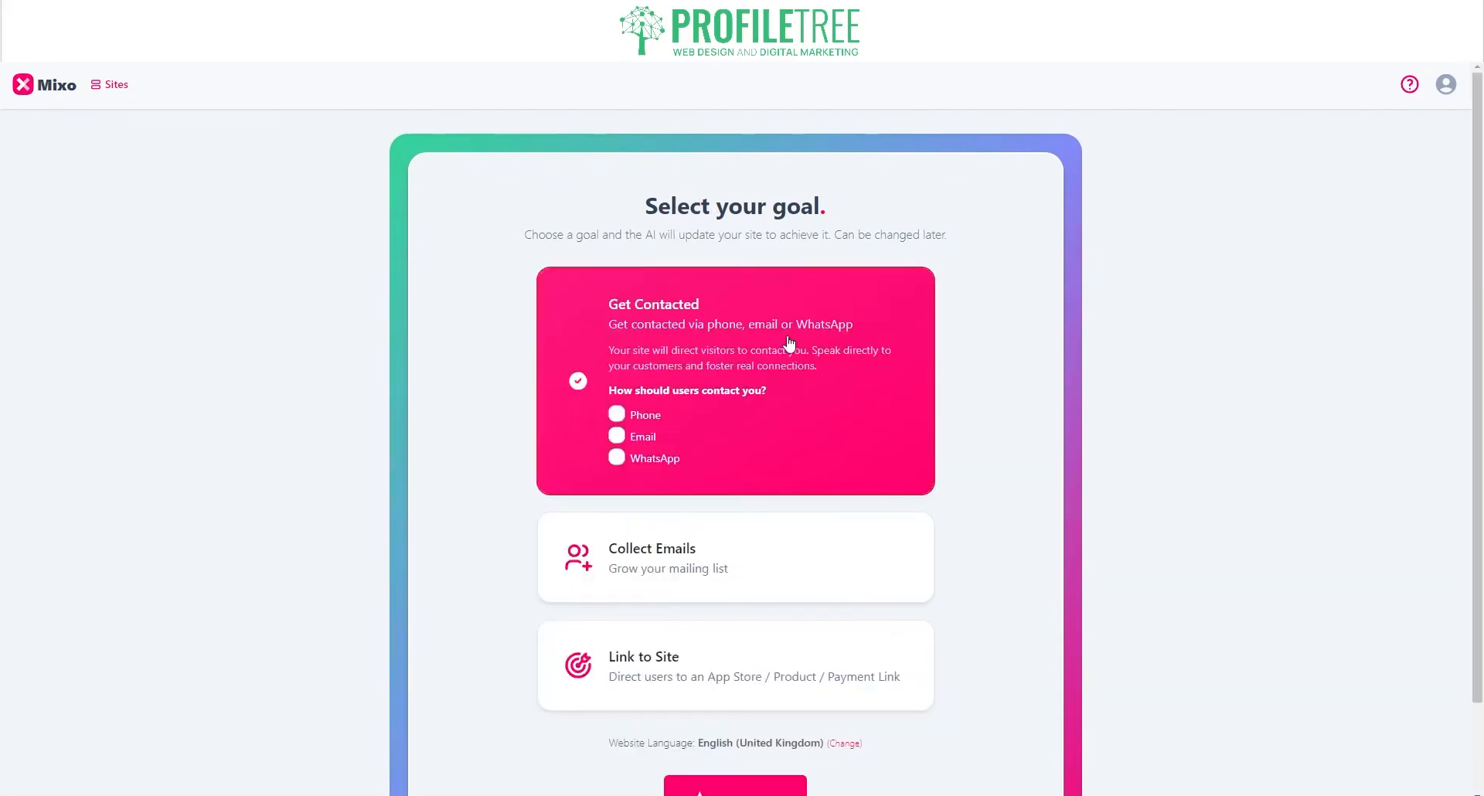
{"action": "left_click", "coordinate": [616, 415]}
{"action": "scroll", "coordinate": [616, 418], "scroll_direction": "down", "scroll_amount": 1}
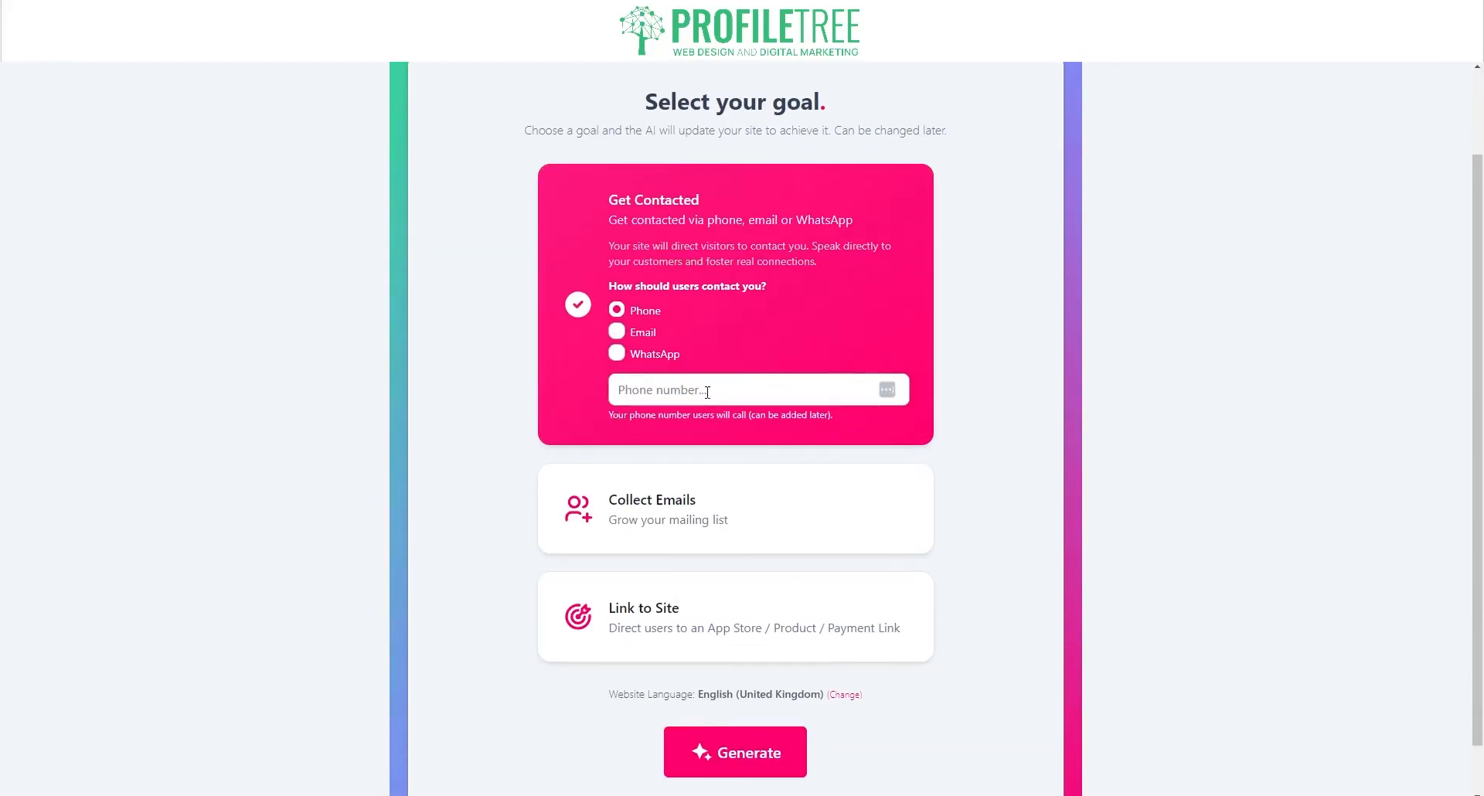
{"action": "left_click", "coordinate": [632, 334]}
{"action": "scroll", "coordinate": [632, 334], "scroll_direction": "down", "scroll_amount": 1}
{"action": "left_click", "coordinate": [671, 335]}
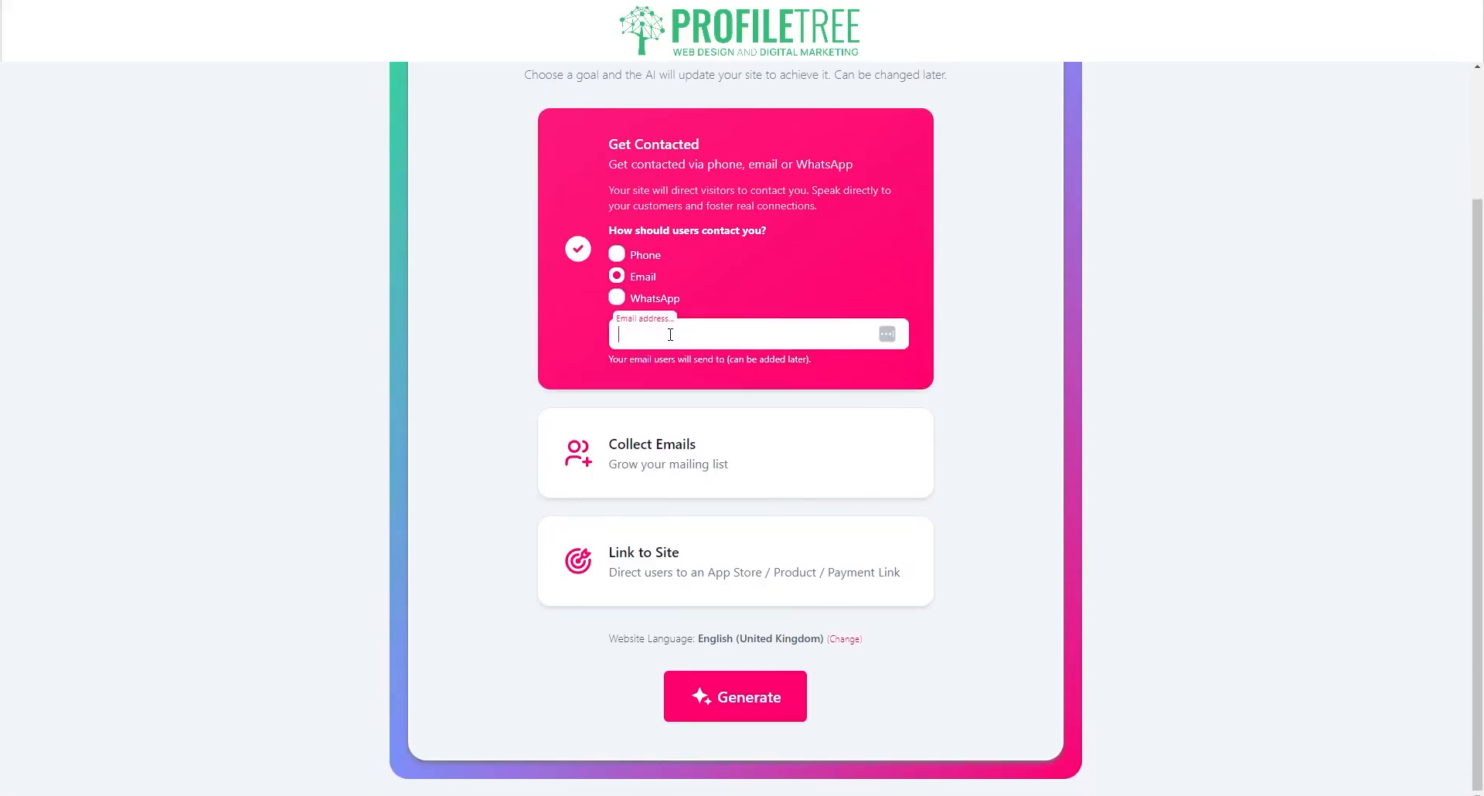
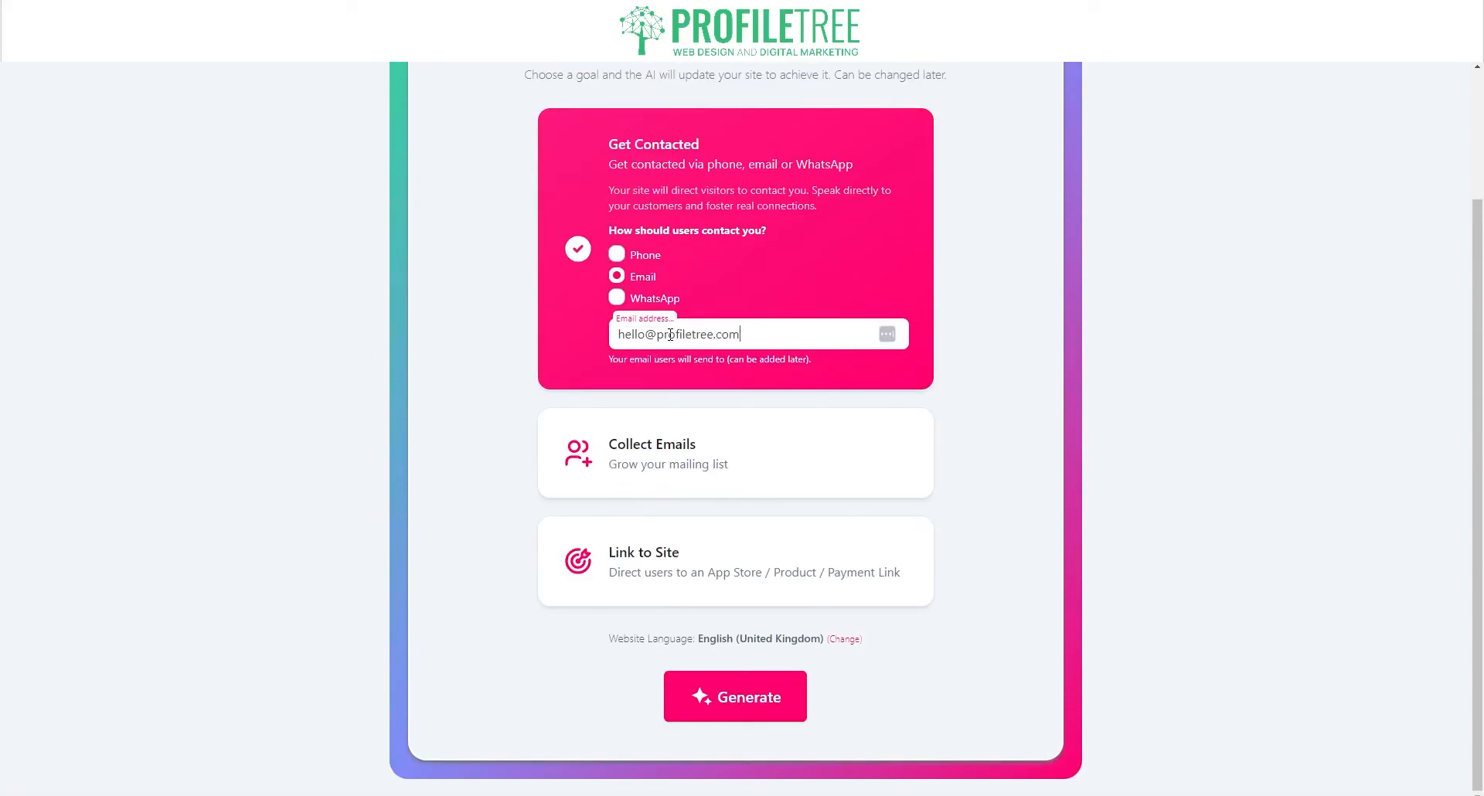
{"action": "left_click", "coordinate": [742, 705]}
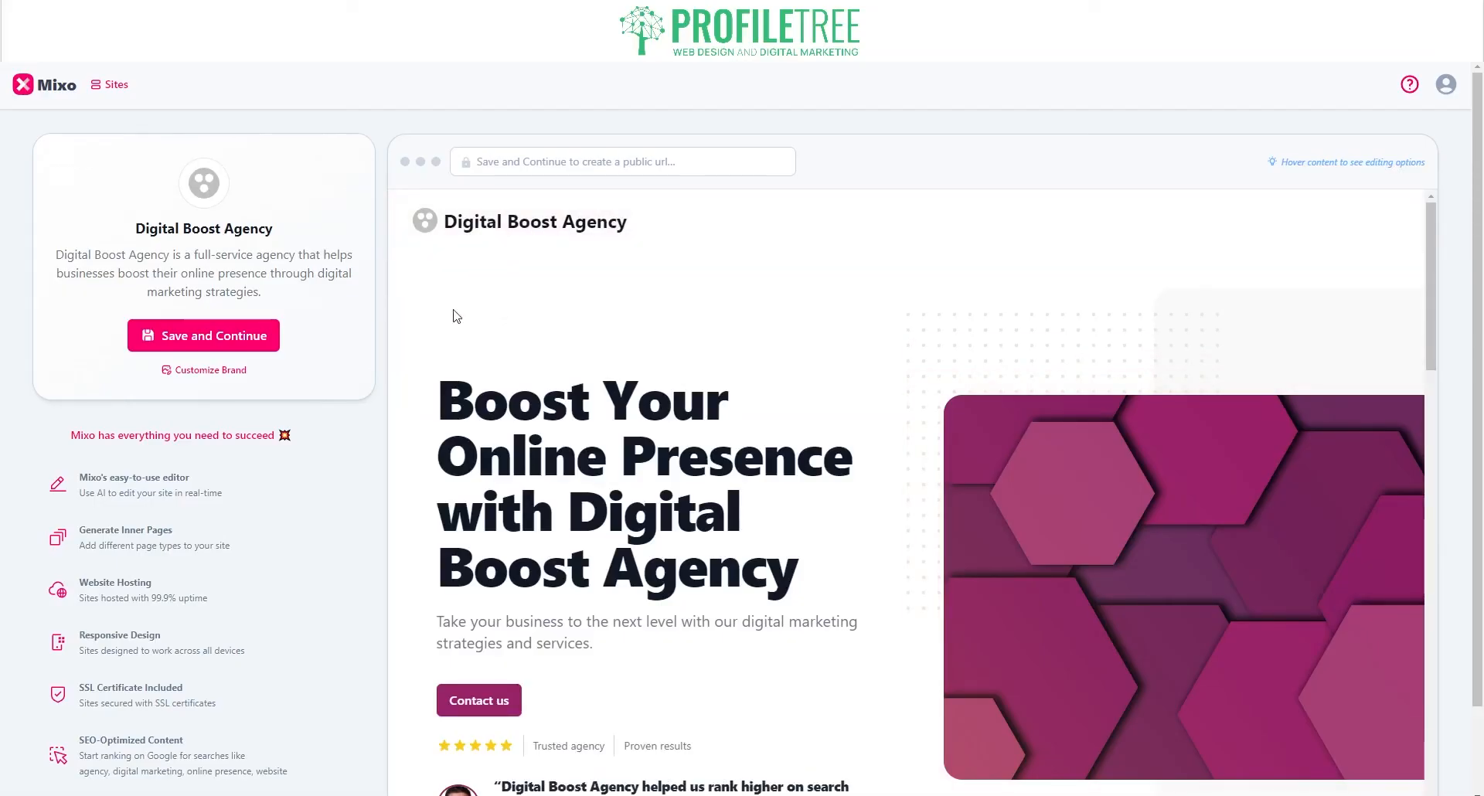
Step: Save the Digital Boost Agency site to the account and review the Basic, Growth and Premium plans
{"action": "left_click", "coordinate": [235, 347]}
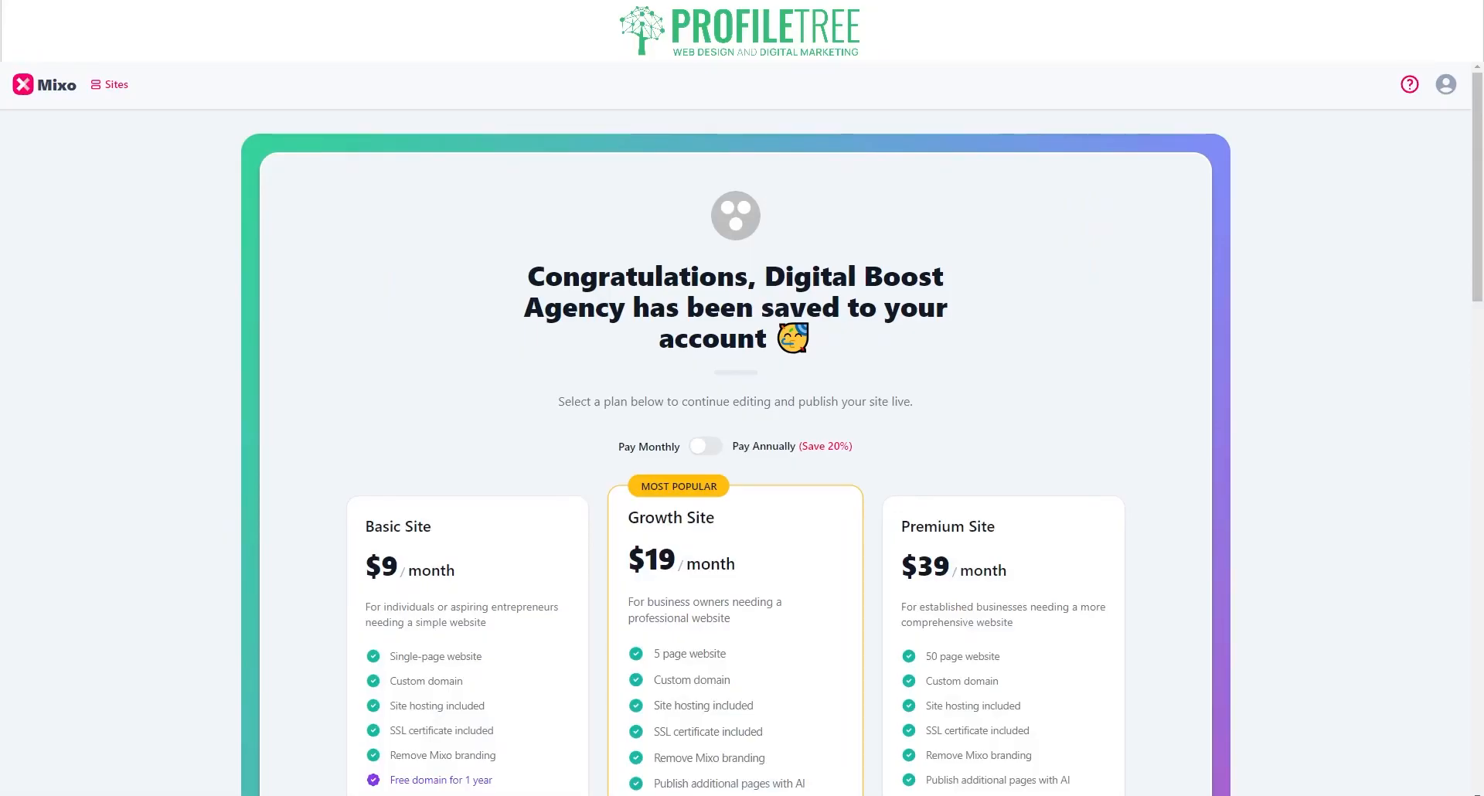
{"action": "scroll", "coordinate": [736, 409], "scroll_direction": "down", "scroll_amount": 3}
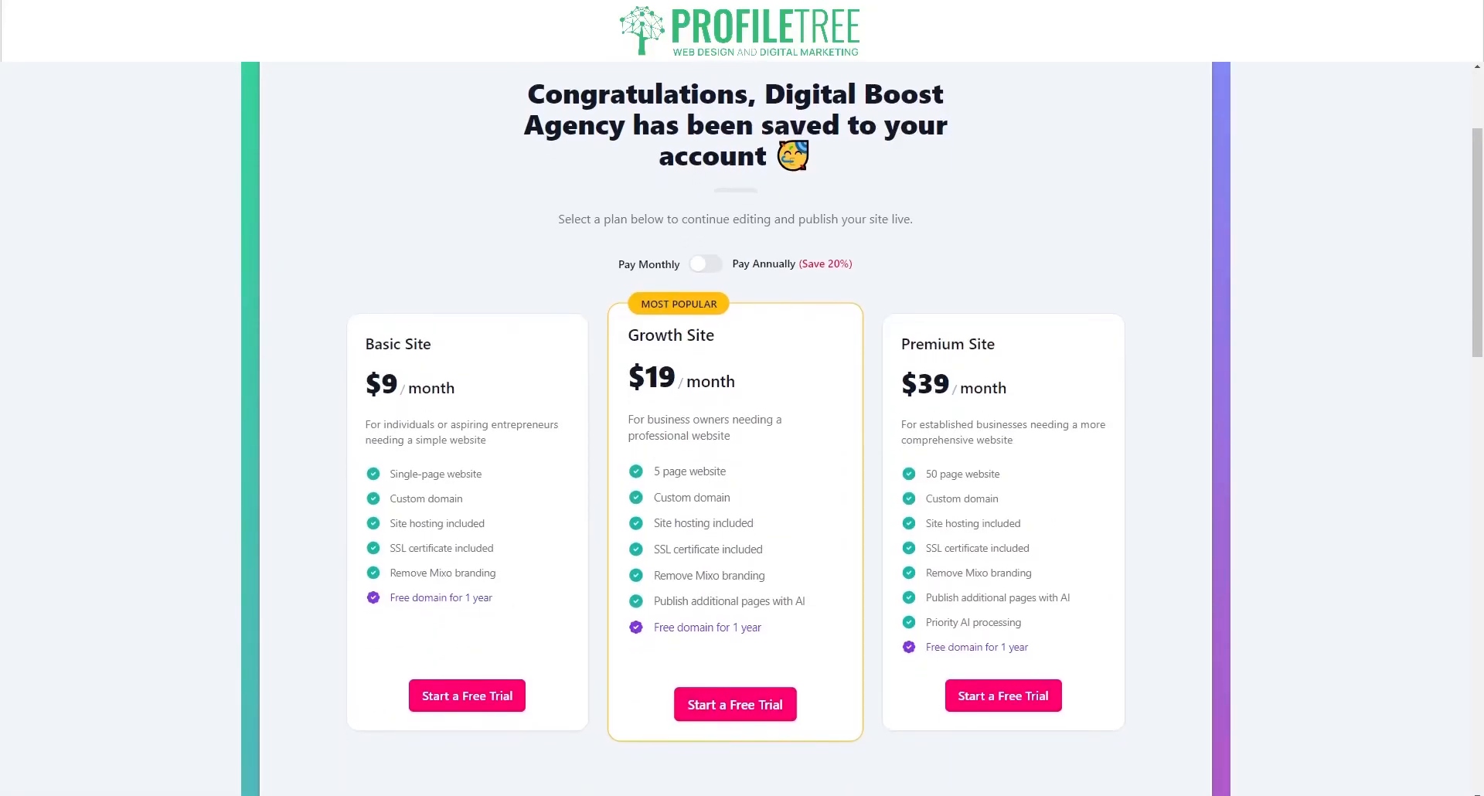
{"action": "scroll", "coordinate": [736, 429], "scroll_direction": "down", "scroll_amount": 15}
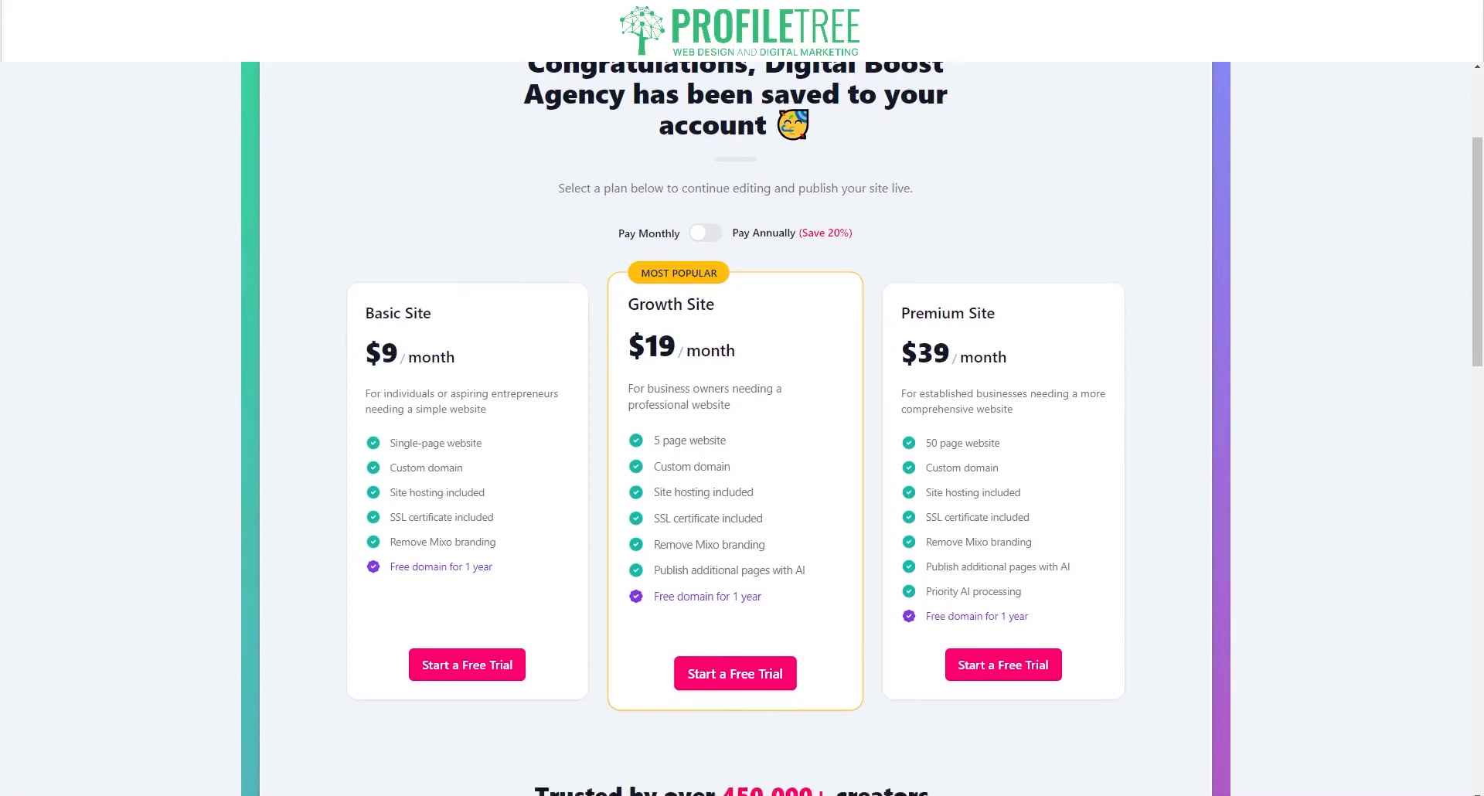
{"action": "scroll", "coordinate": [736, 429], "scroll_direction": "down", "scroll_amount": 2}
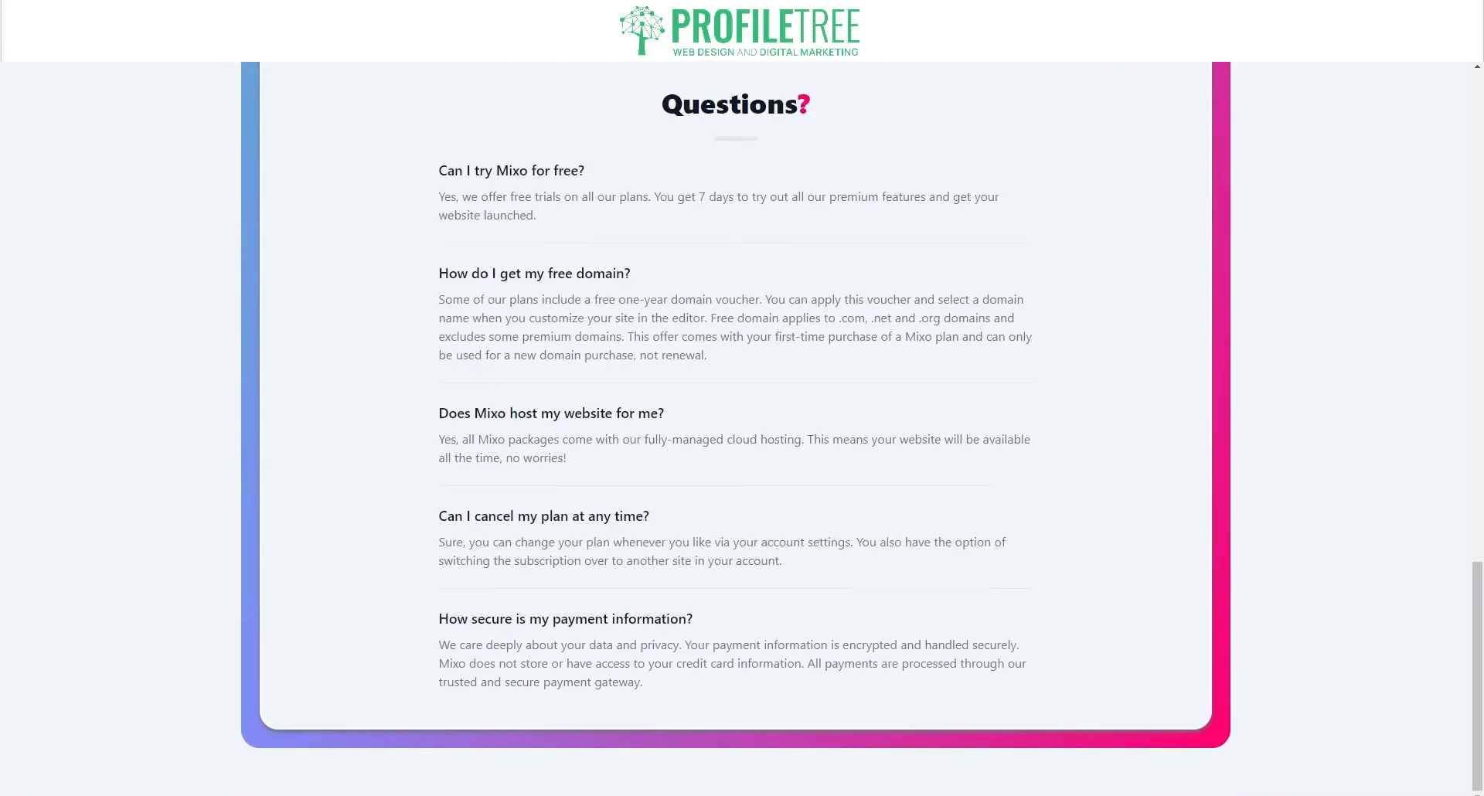
{"action": "scroll", "coordinate": [736, 429], "scroll_direction": "up", "scroll_amount": 20}
{"action": "scroll", "coordinate": [735, 429], "scroll_direction": "down", "scroll_amount": 3}
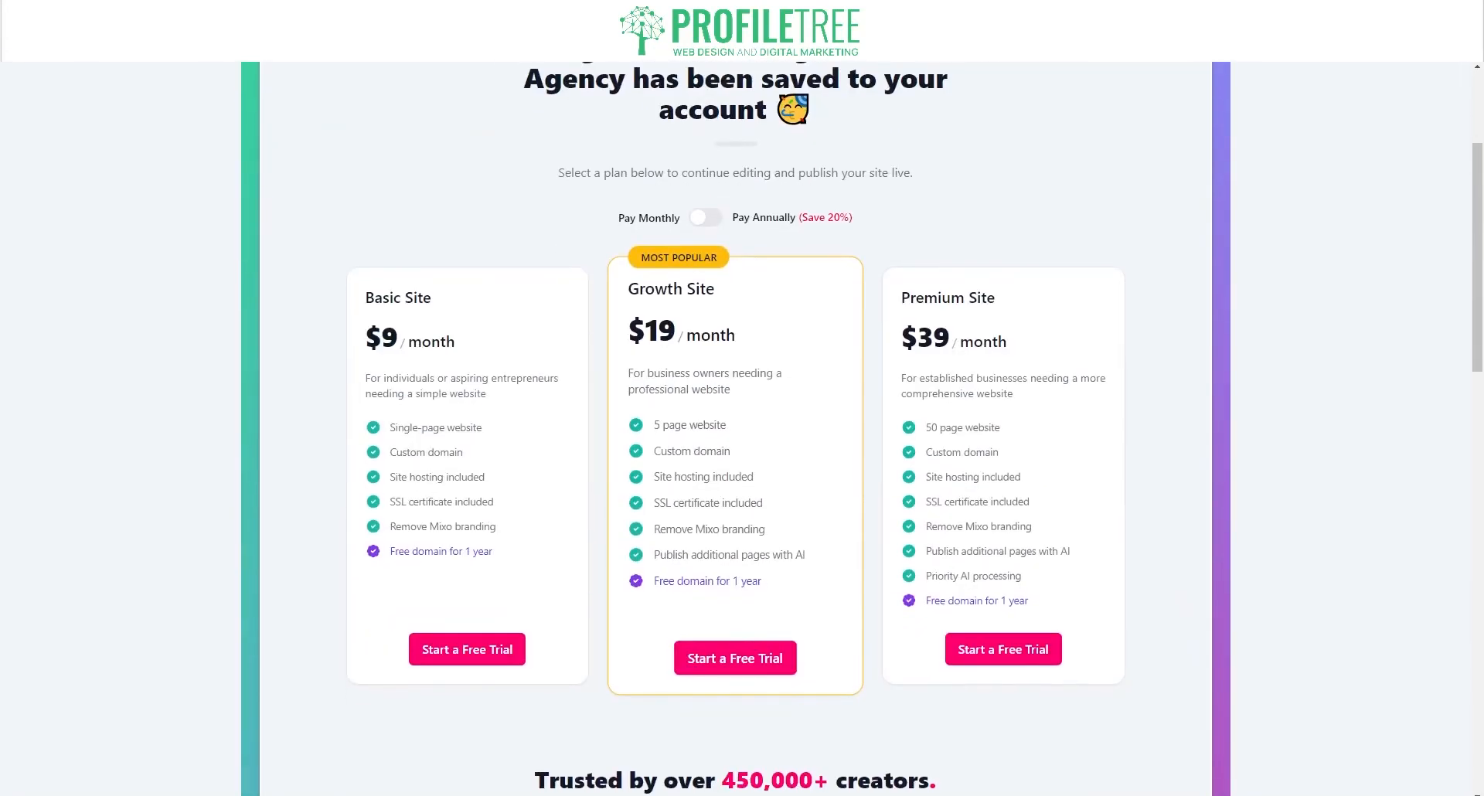
{"action": "scroll", "coordinate": [735, 429], "scroll_direction": "down", "scroll_amount": 1}
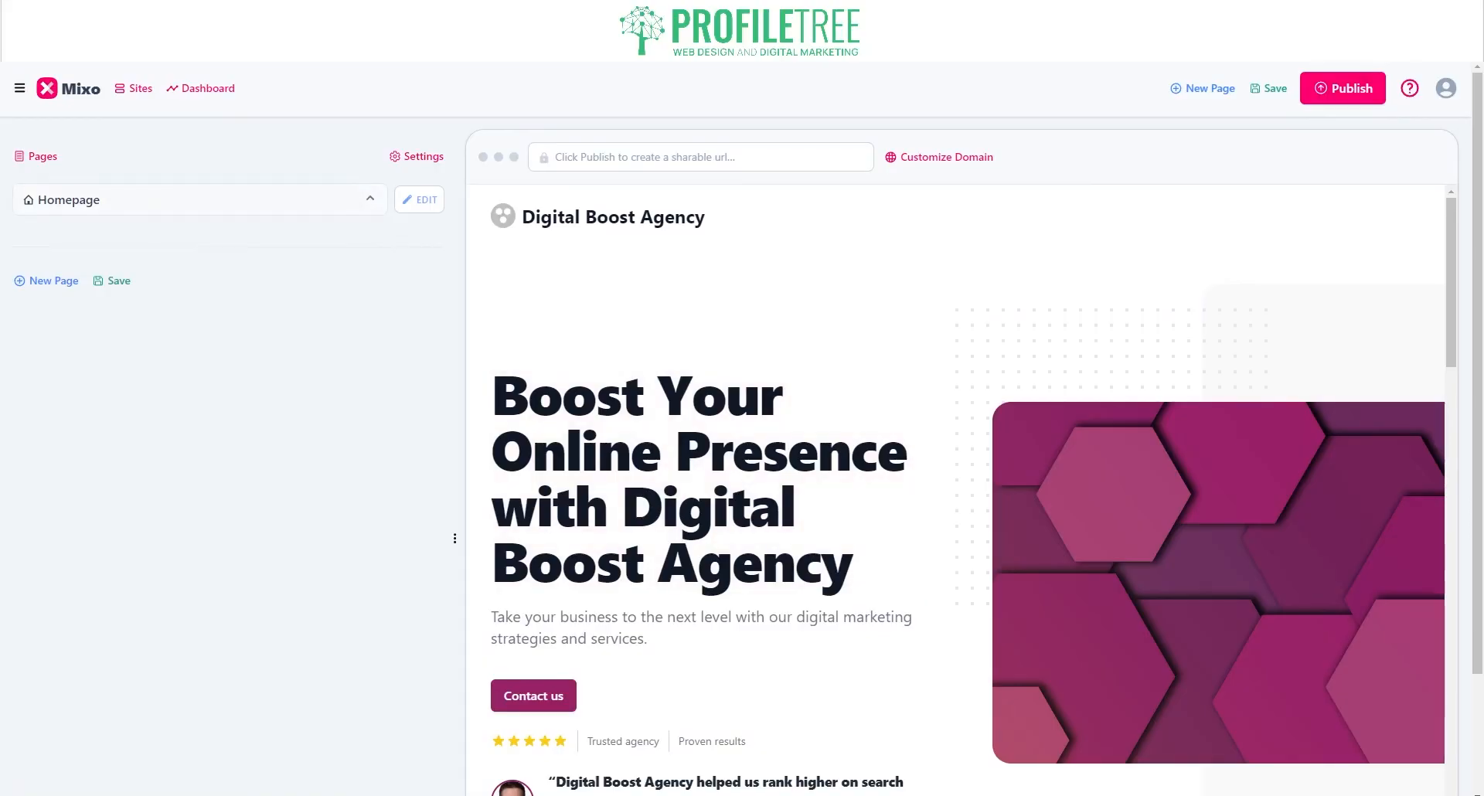
Step: Look over the Homepage sections and site Settings, then go back to the site dashboard
{"action": "left_click", "coordinate": [418, 201]}
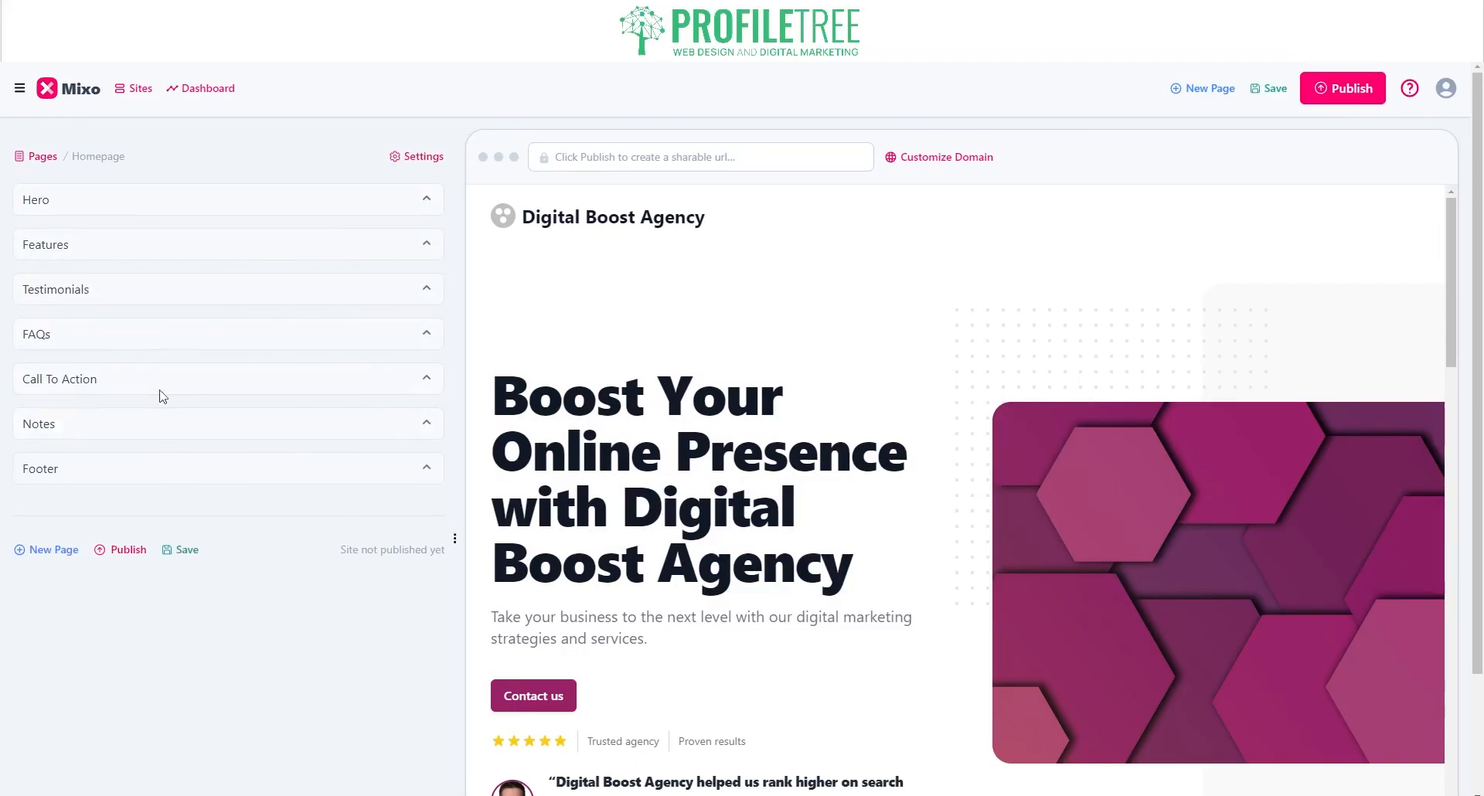
{"action": "left_click", "coordinate": [424, 157]}
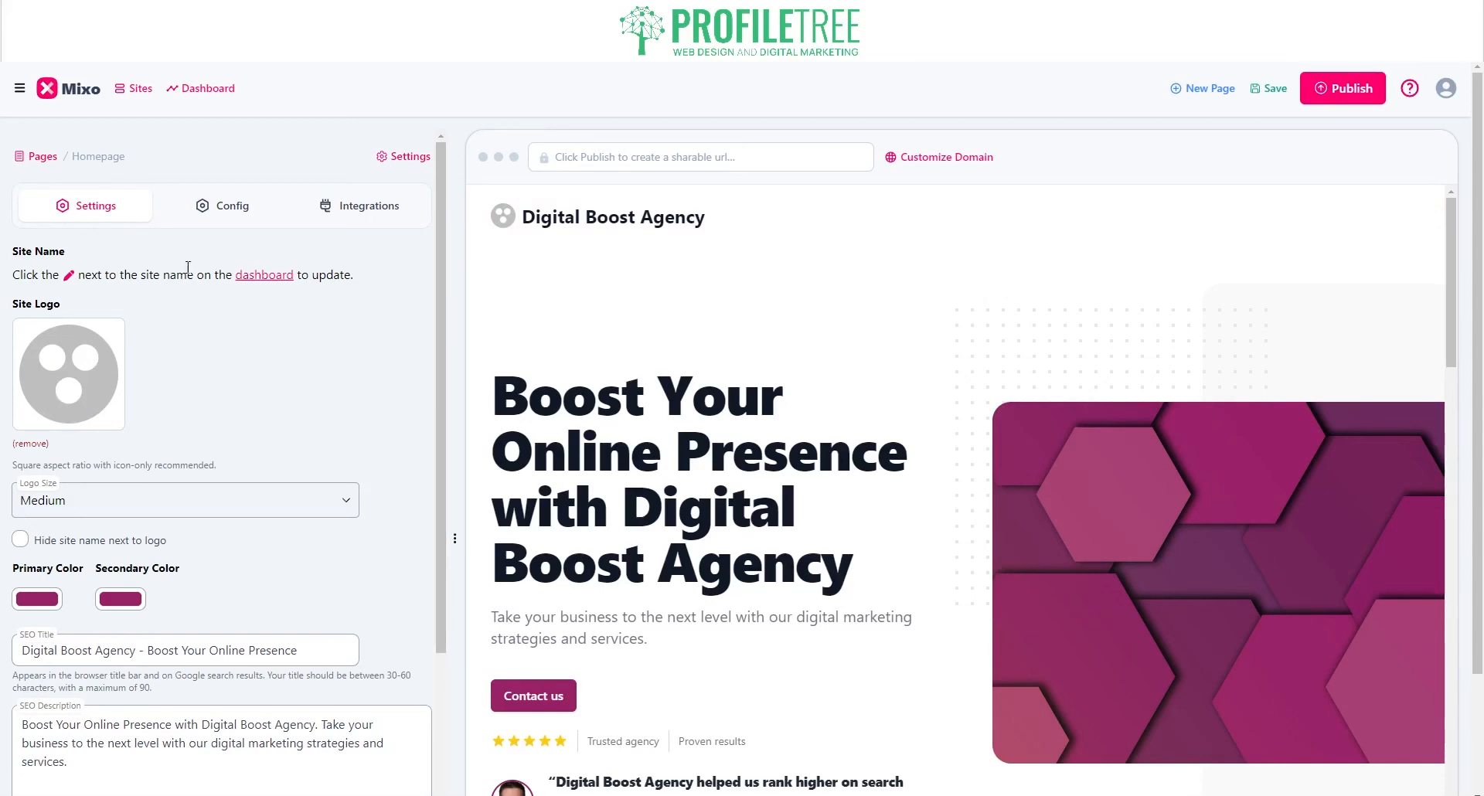
{"action": "left_click", "coordinate": [71, 283]}
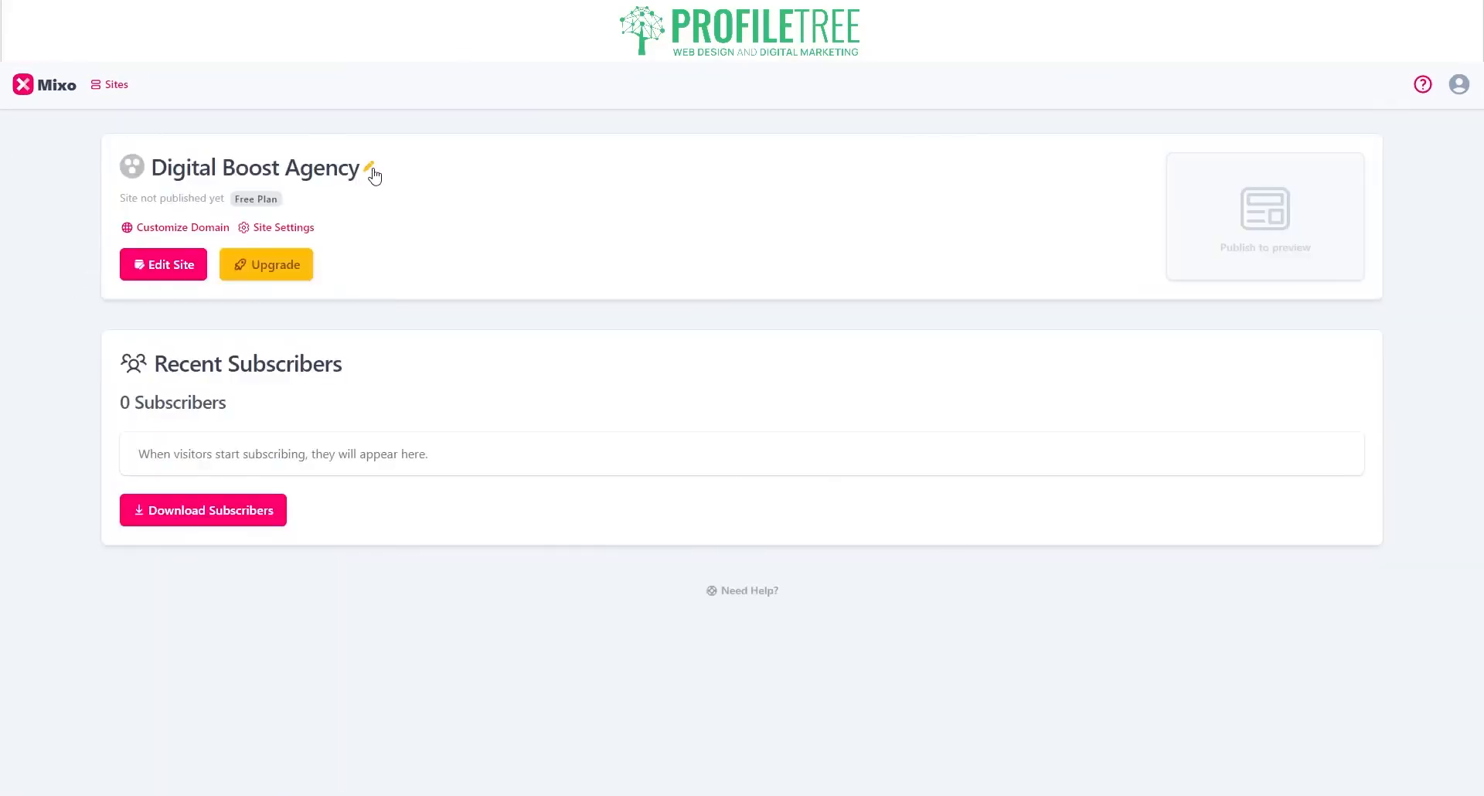
Step: Rename the site to 'ProfileTree Digital Marketing Agency' and open the site editor
{"action": "left_click", "coordinate": [374, 176]}
{"action": "triple_click", "coordinate": [267, 167]}
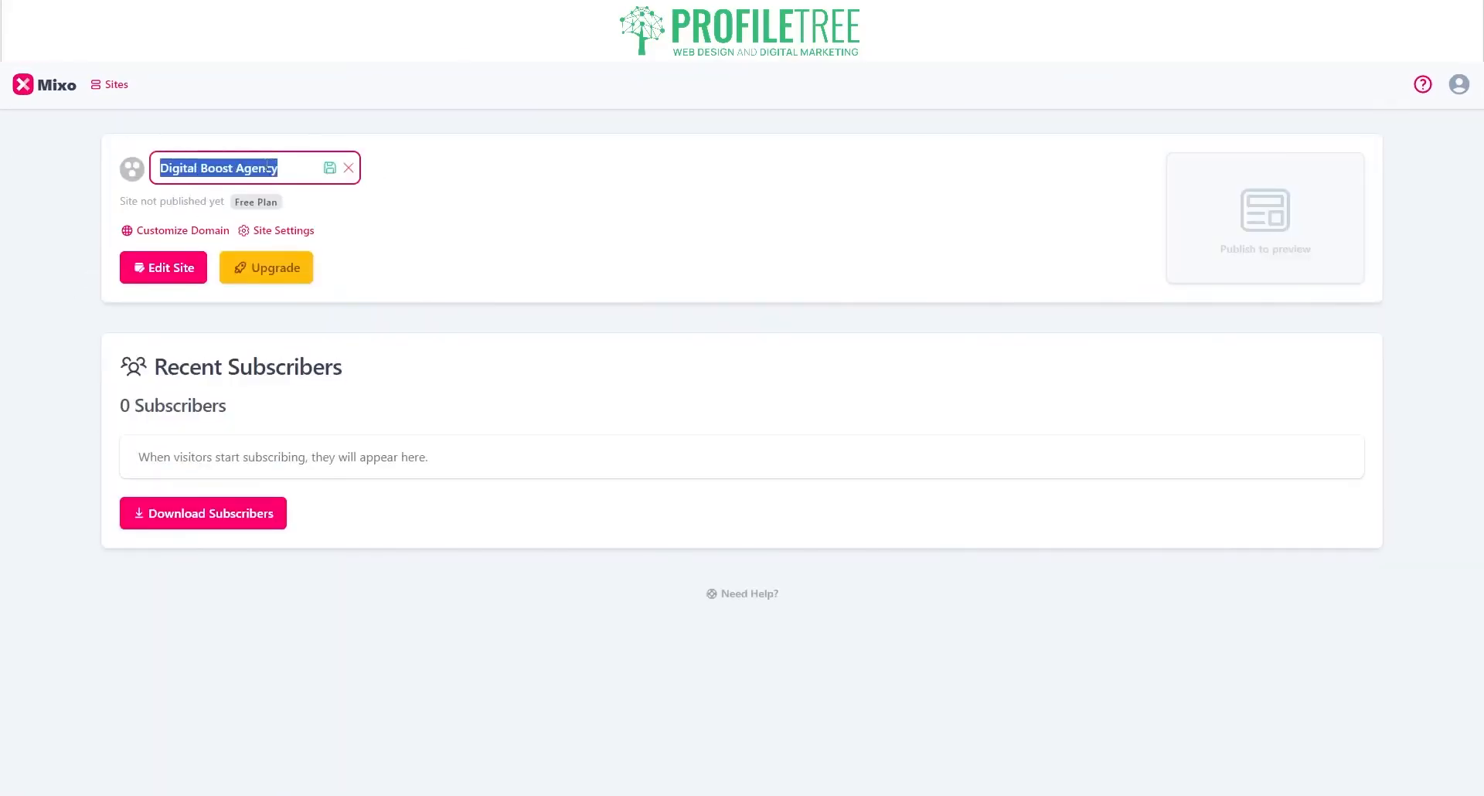
{"action": "type", "text": "ProfileTree Digital Mar"}
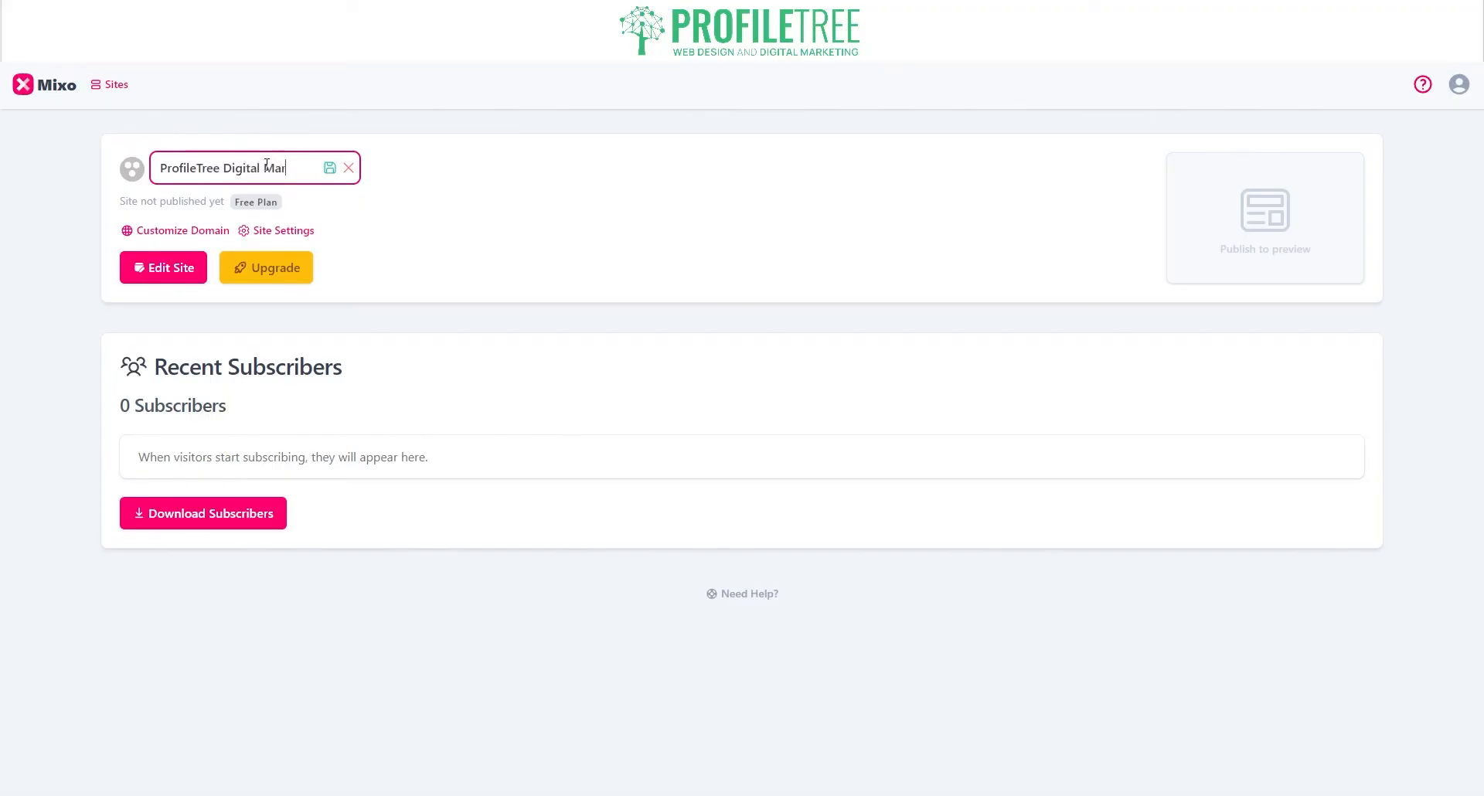
{"action": "type", "text": "keting Agency"}
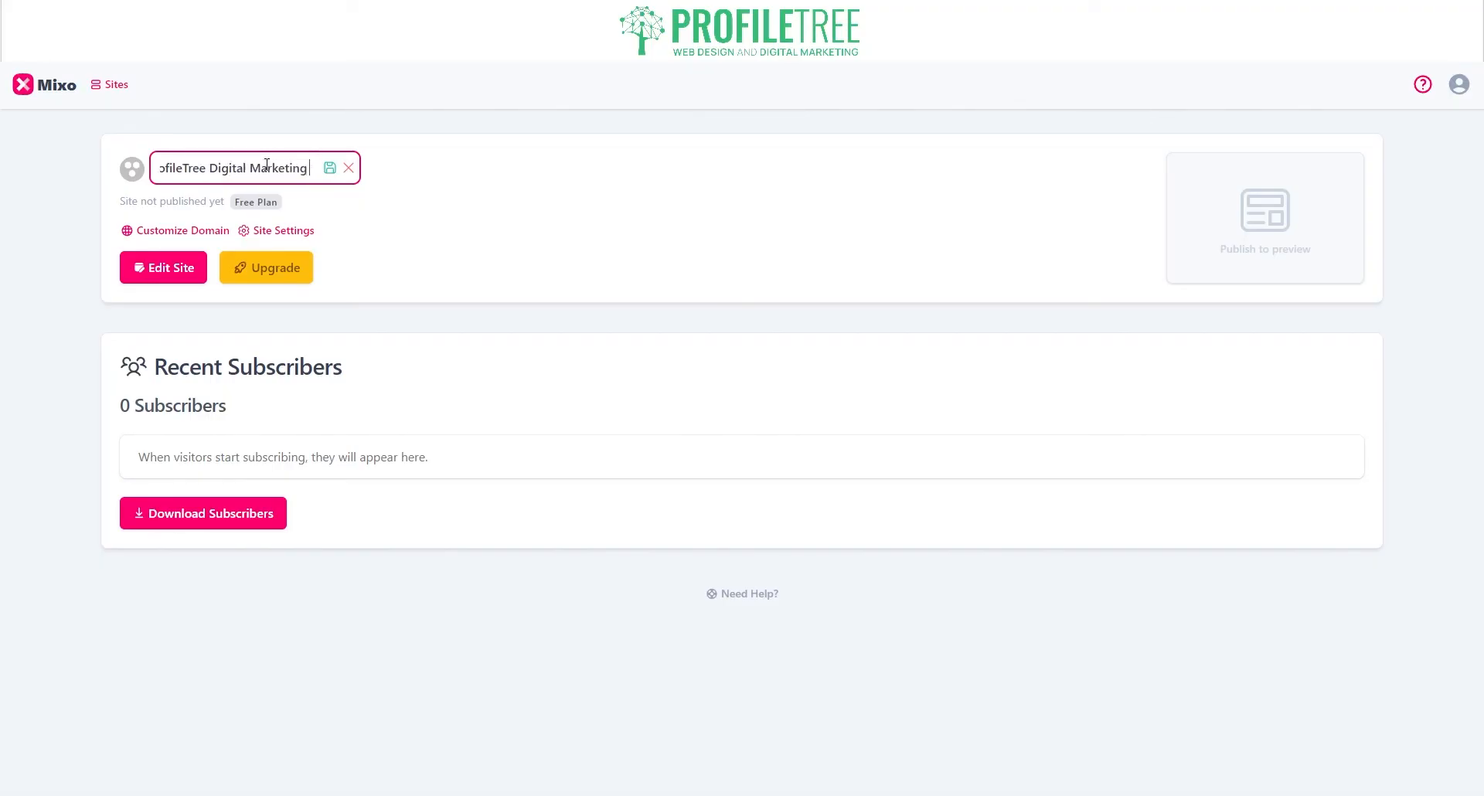
{"action": "left_click", "coordinate": [181, 268]}
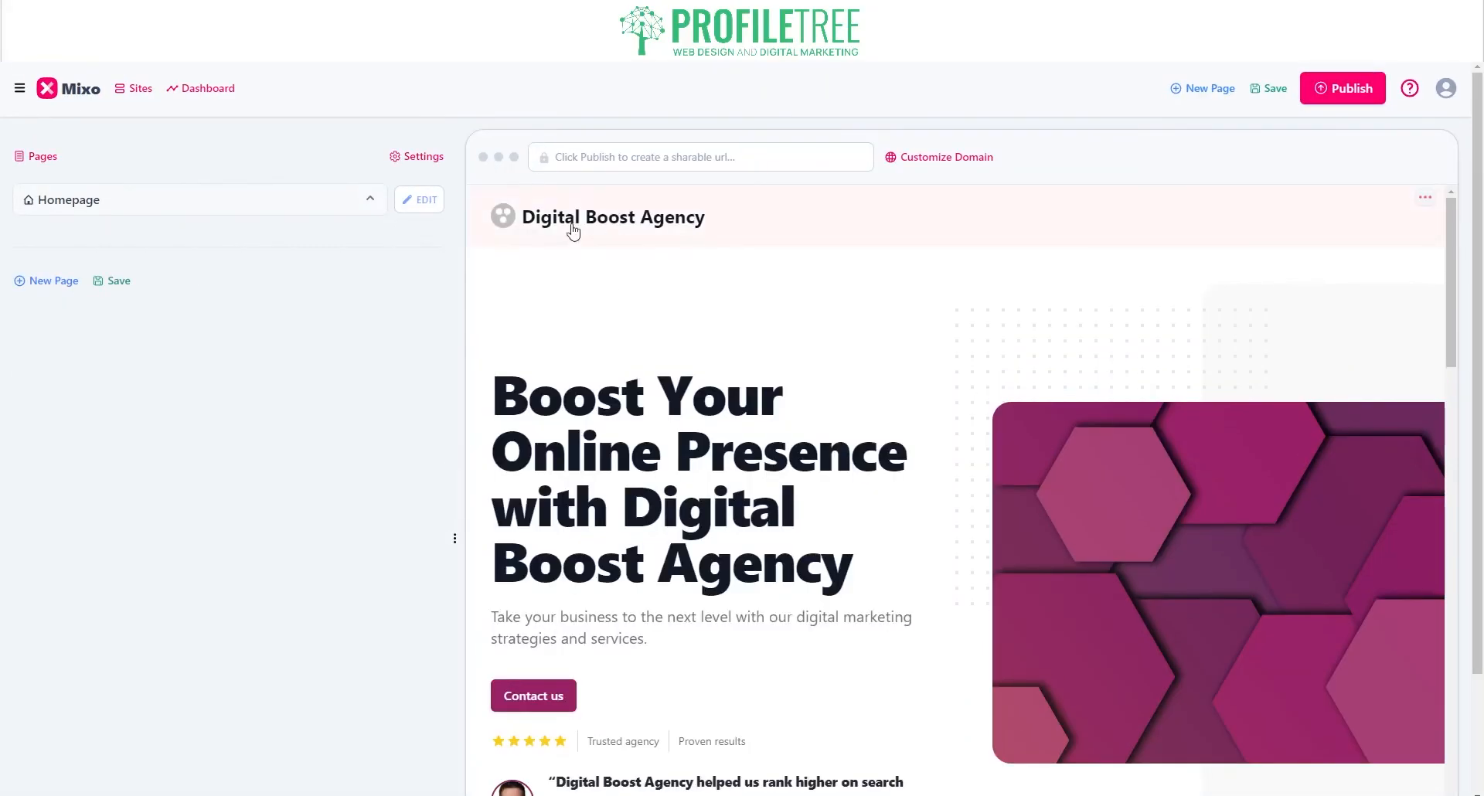
Step: Browse the site-wide Settings, then return to Pages and open the Homepage's sections
{"action": "left_click", "coordinate": [416, 200]}
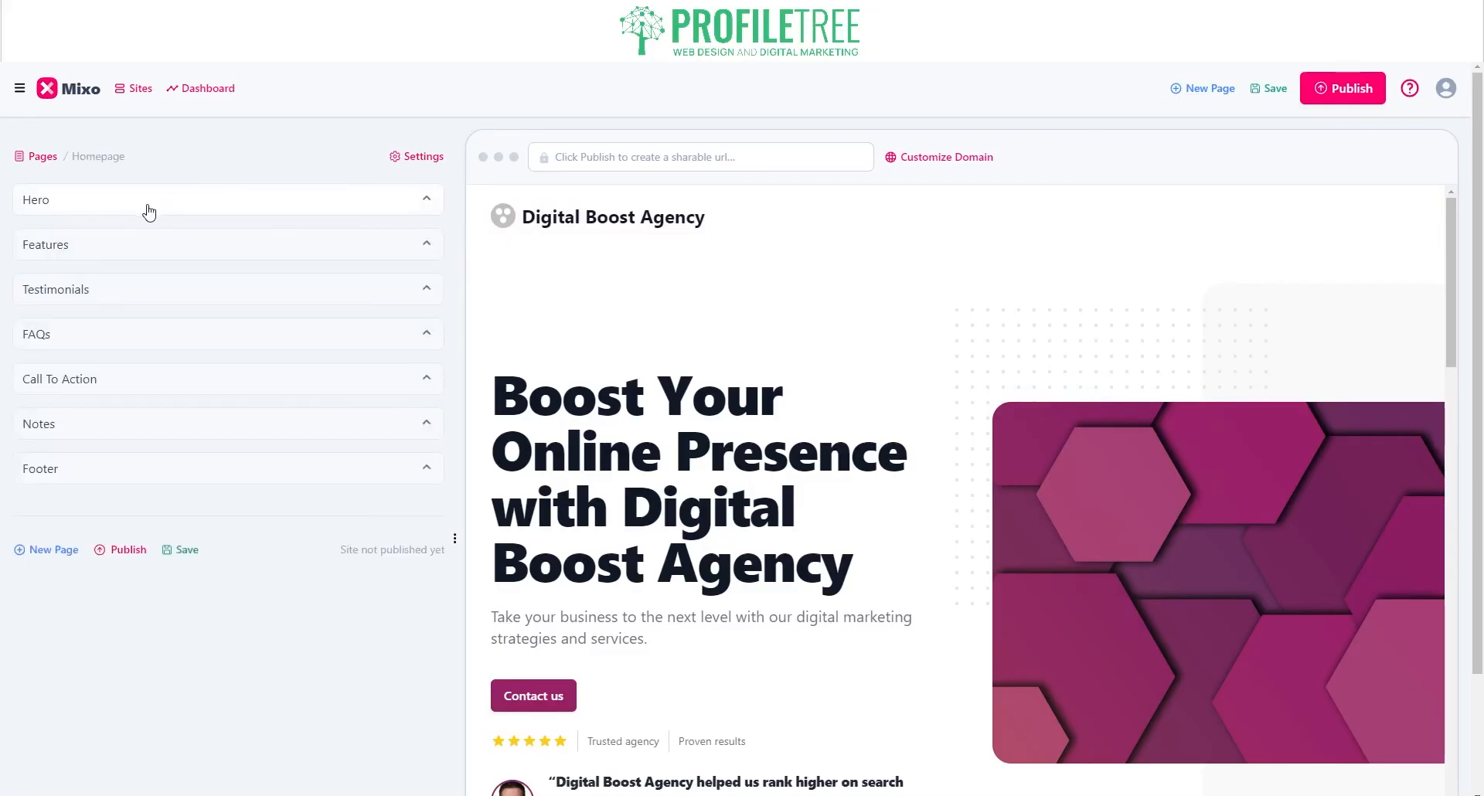
{"action": "left_click", "coordinate": [415, 156]}
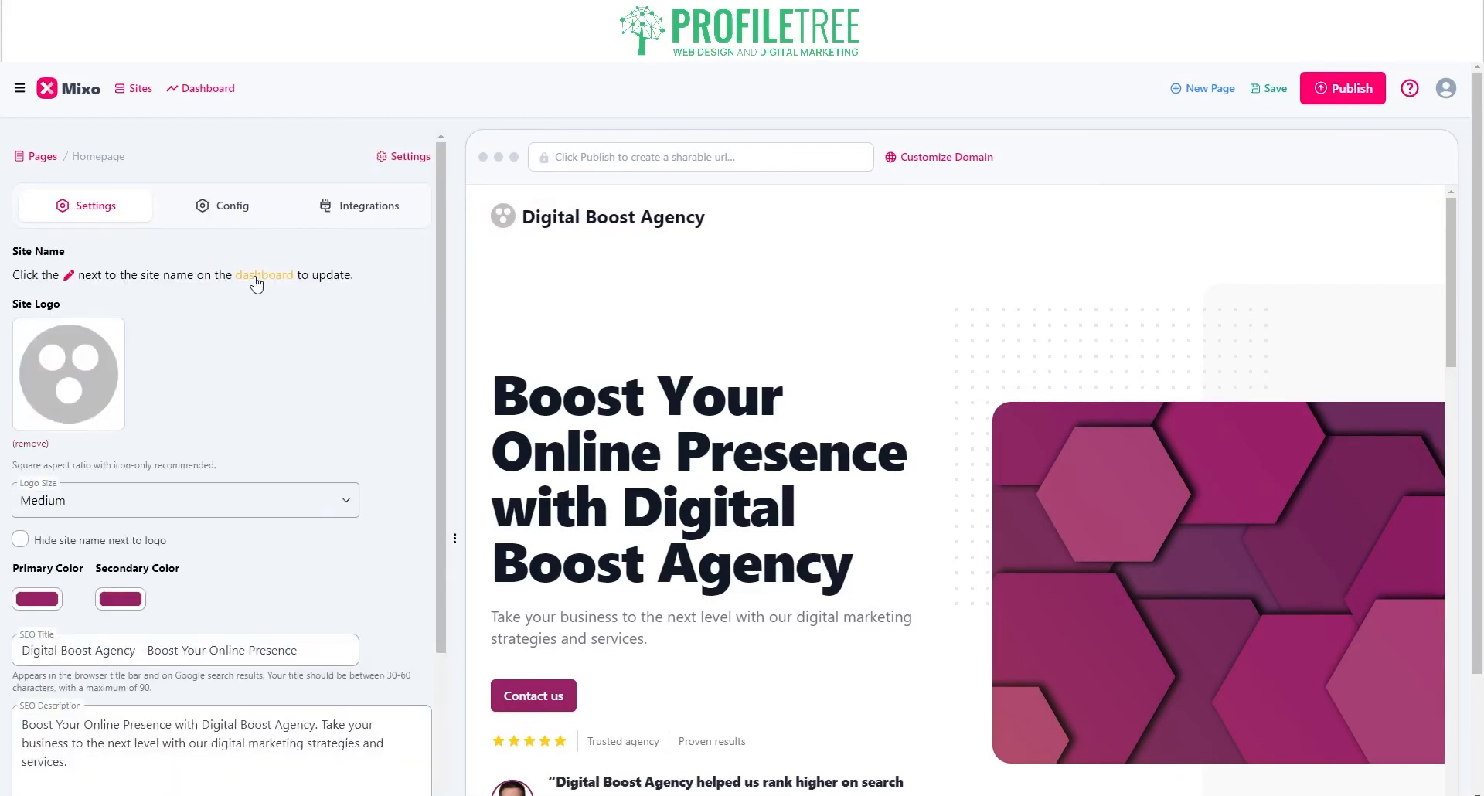
{"action": "scroll", "coordinate": [101, 529], "scroll_direction": "down", "scroll_amount": 3}
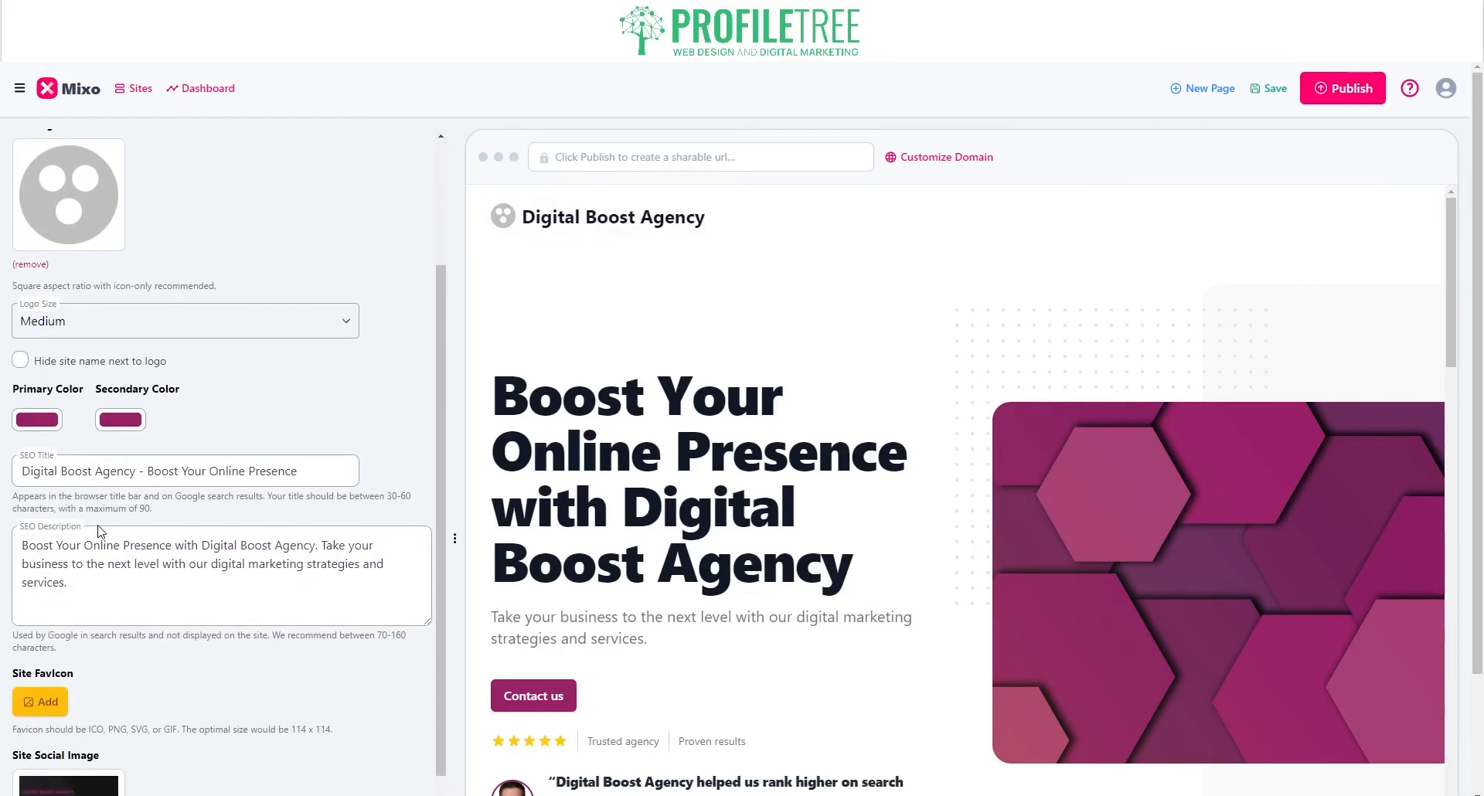
{"action": "scroll", "coordinate": [108, 545], "scroll_direction": "down", "scroll_amount": 2}
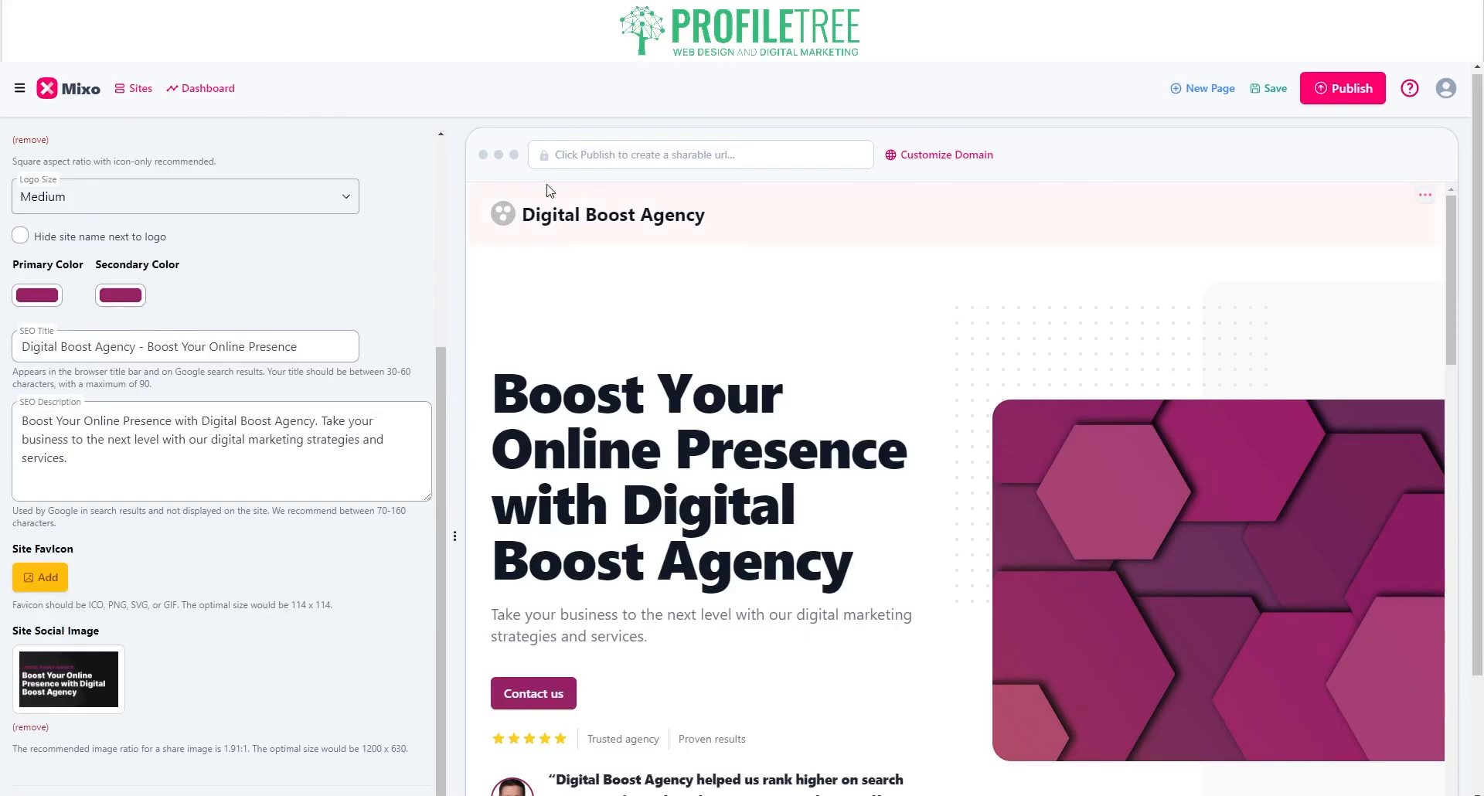
{"action": "scroll", "coordinate": [123, 220], "scroll_direction": "up", "scroll_amount": 4}
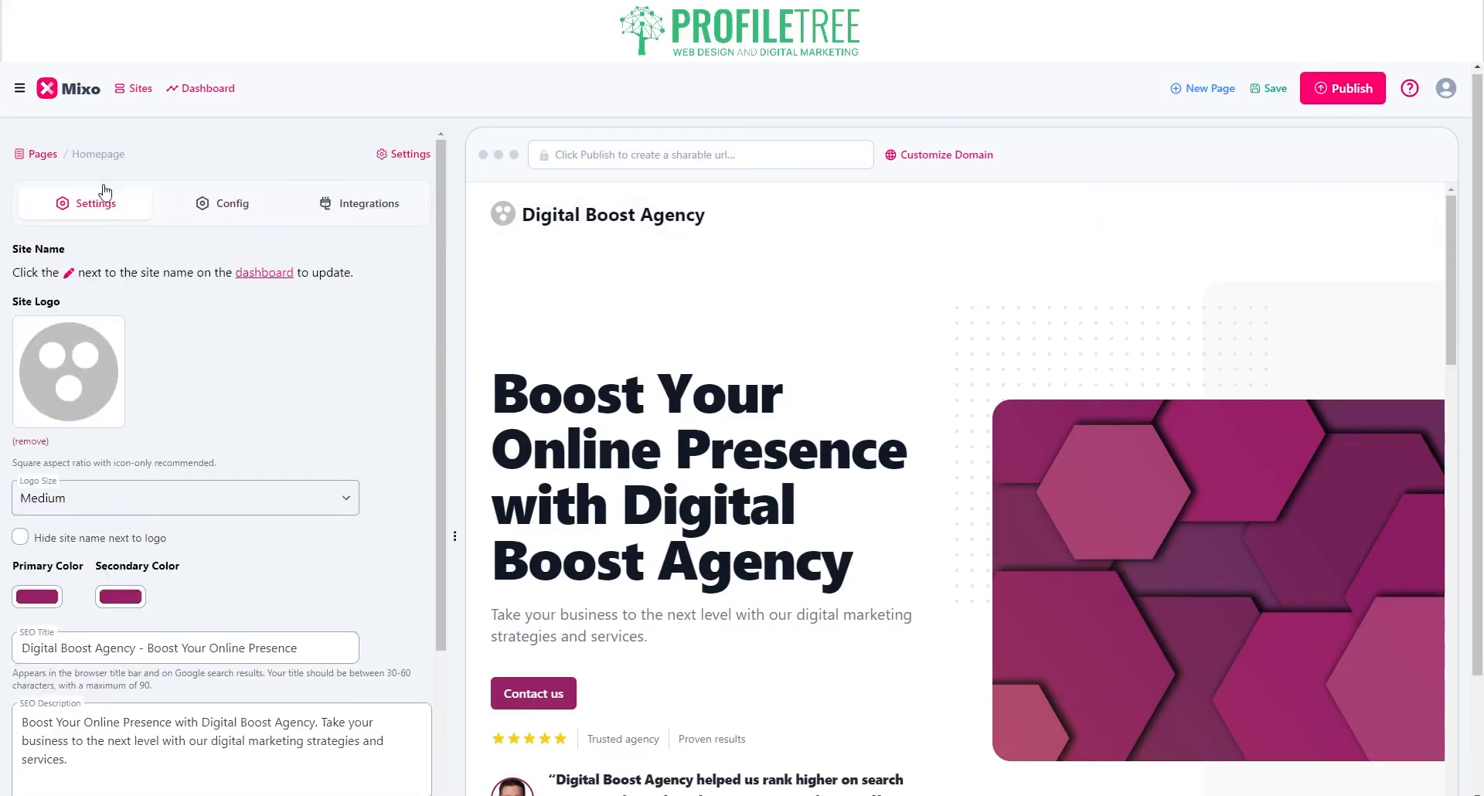
{"action": "left_click", "coordinate": [43, 154]}
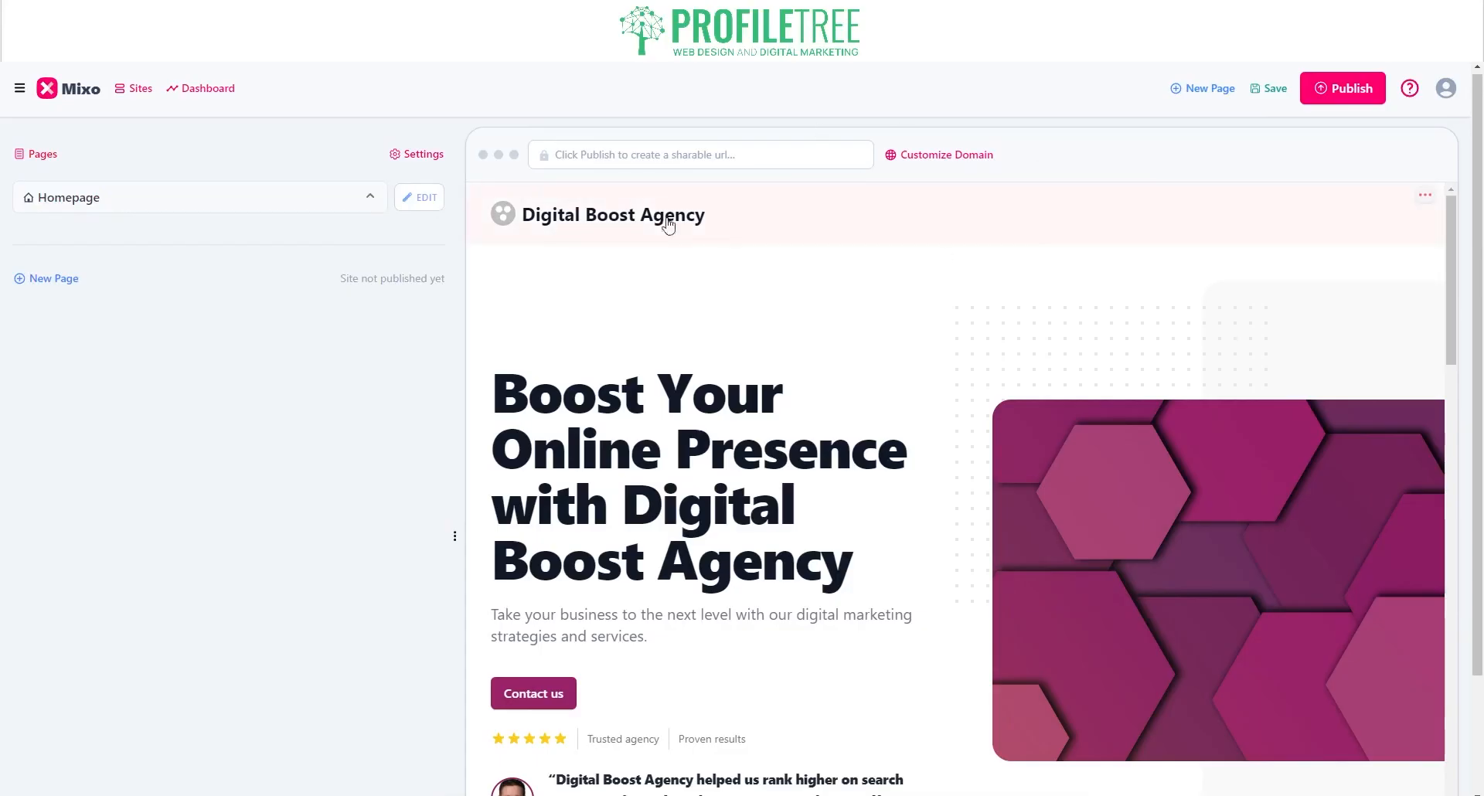
{"action": "left_click", "coordinate": [410, 197]}
Step: Change the Hero title's 'Digital Boost Agency' to 'ProfileTree' and check the preview
{"action": "left_click", "coordinate": [299, 204]}
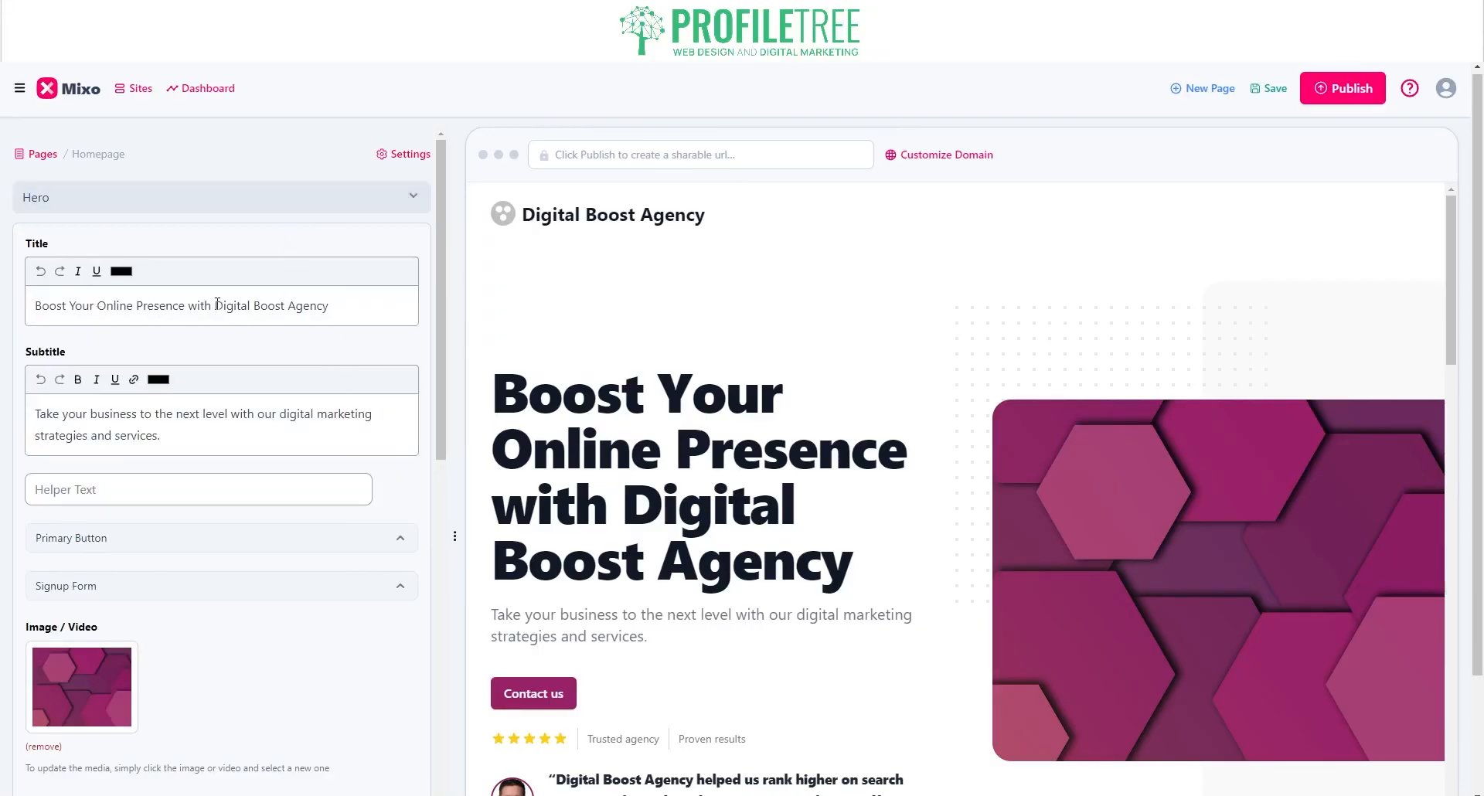
{"action": "left_click_drag", "start_coordinate": [218, 305], "coordinate": [402, 307]}
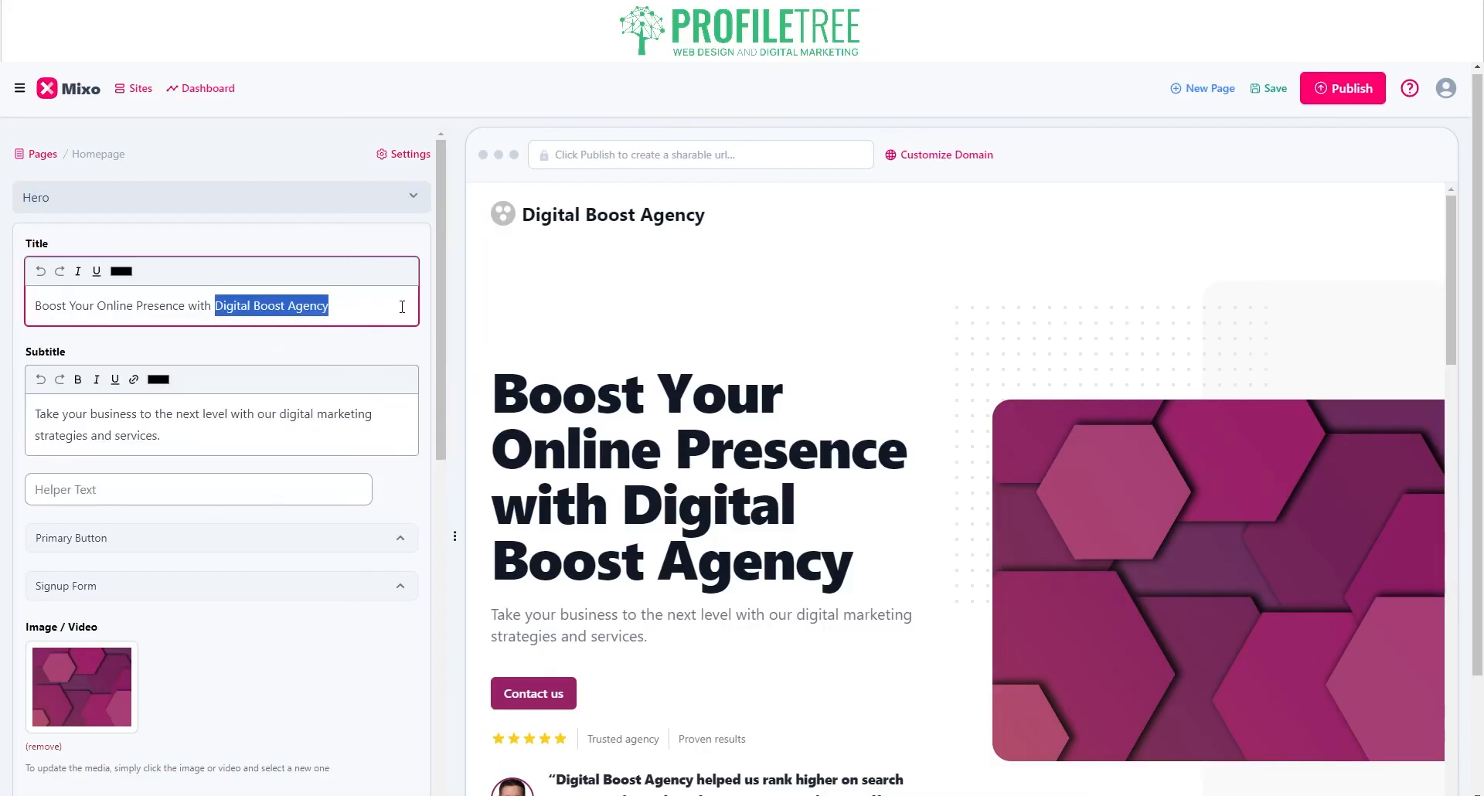
{"action": "type", "text": "ProfileT"}
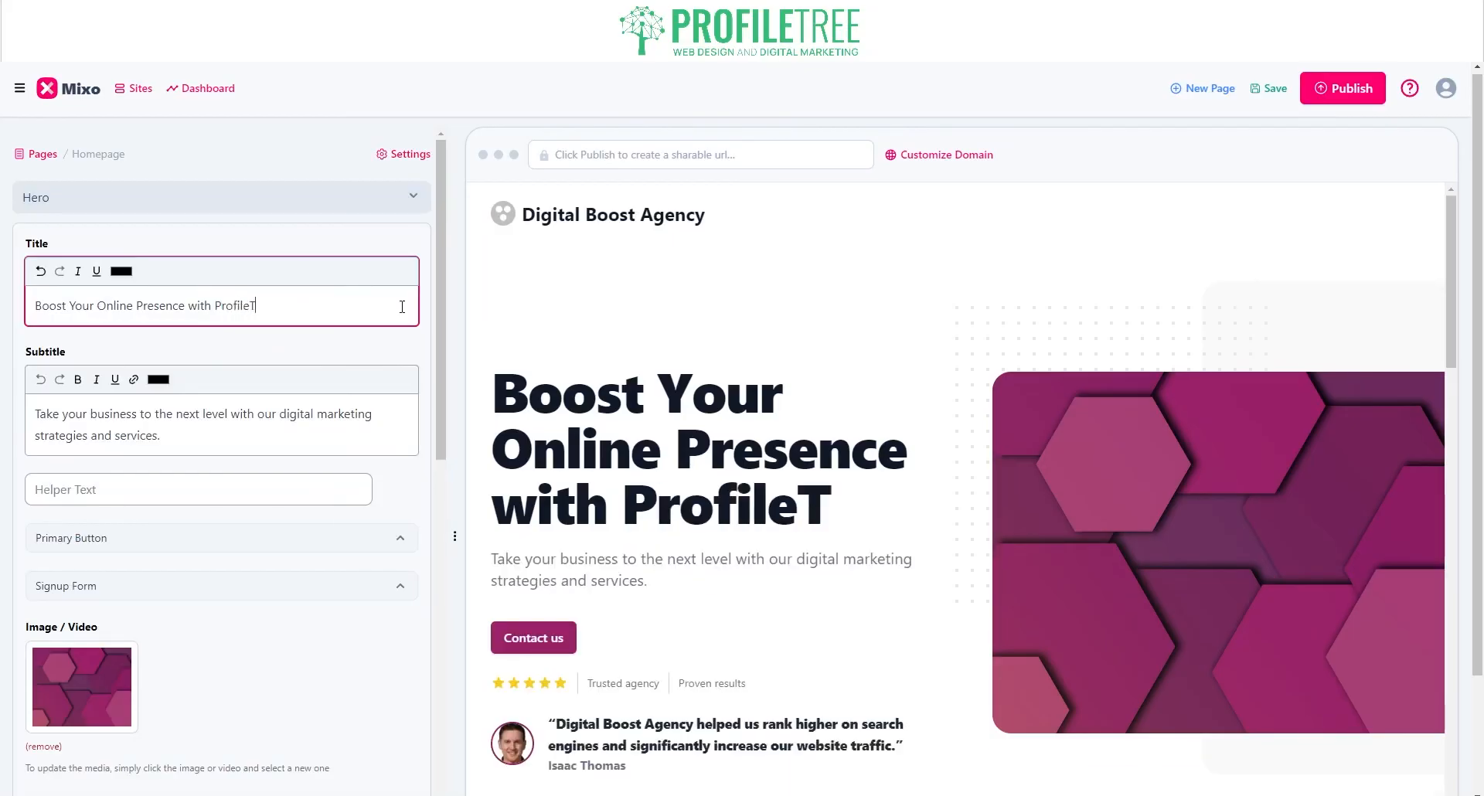
{"action": "type", "text": "ree"}
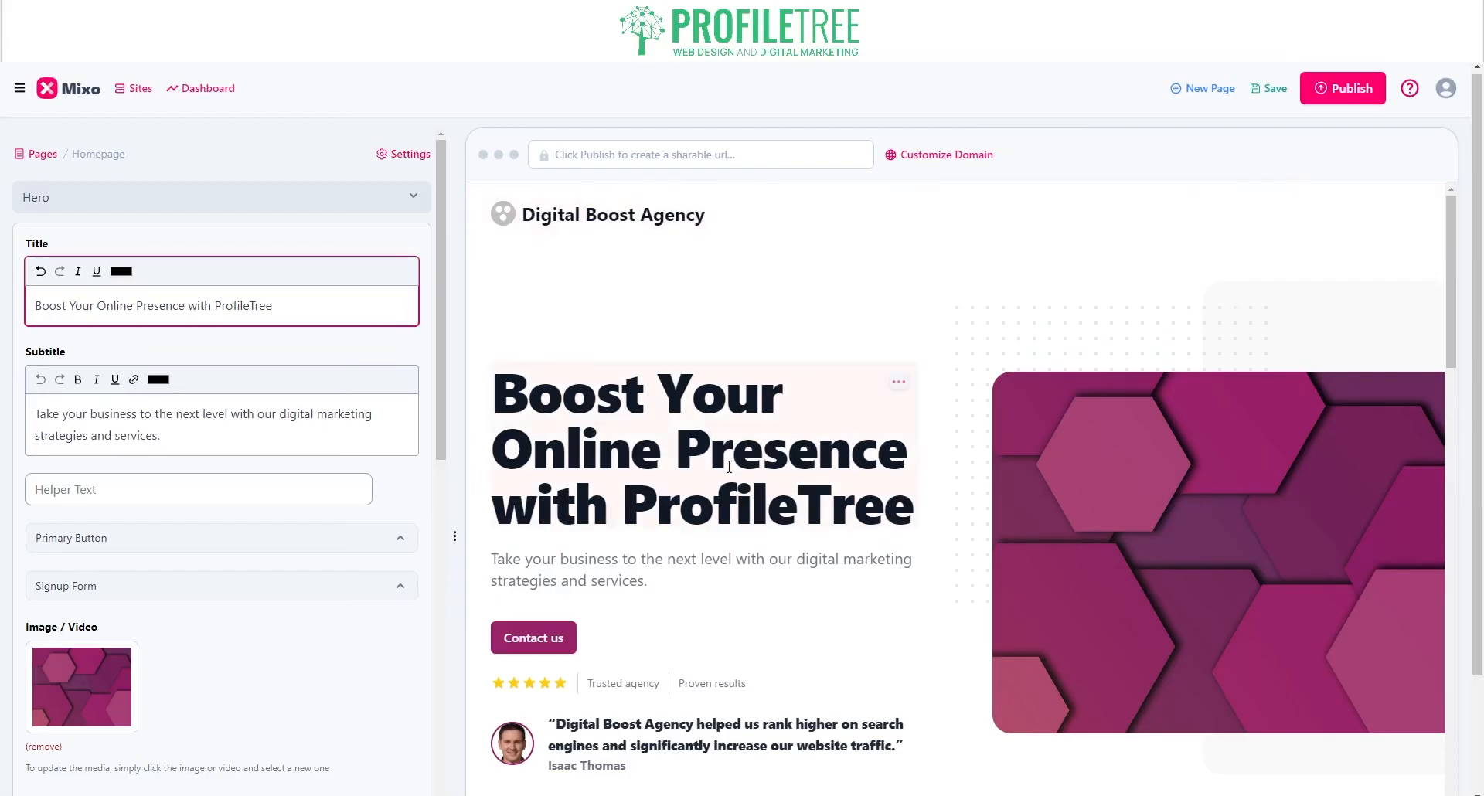
{"action": "scroll", "coordinate": [504, 466], "scroll_direction": "down", "scroll_amount": 4}
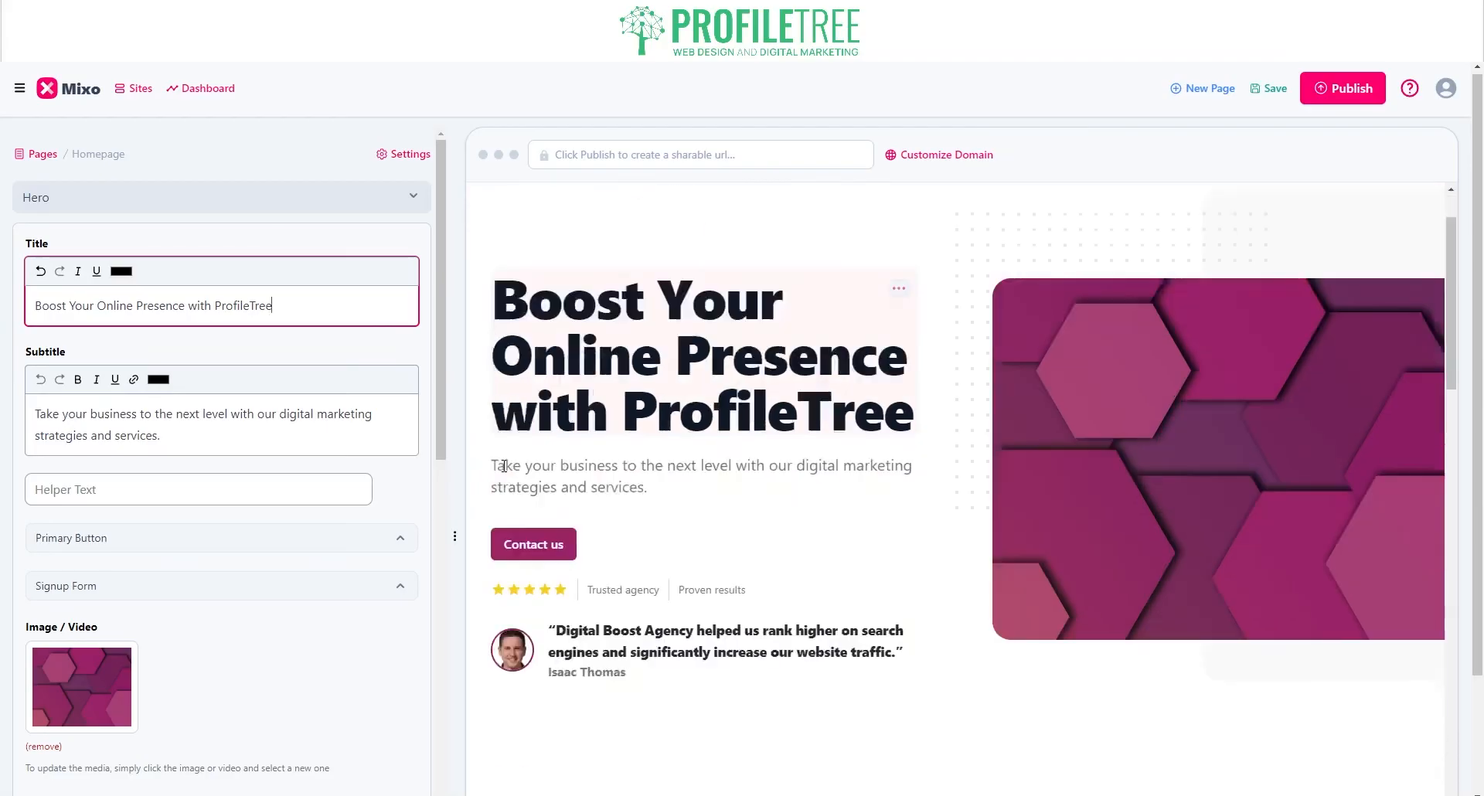
{"action": "scroll", "coordinate": [510, 371], "scroll_direction": "up", "scroll_amount": 2}
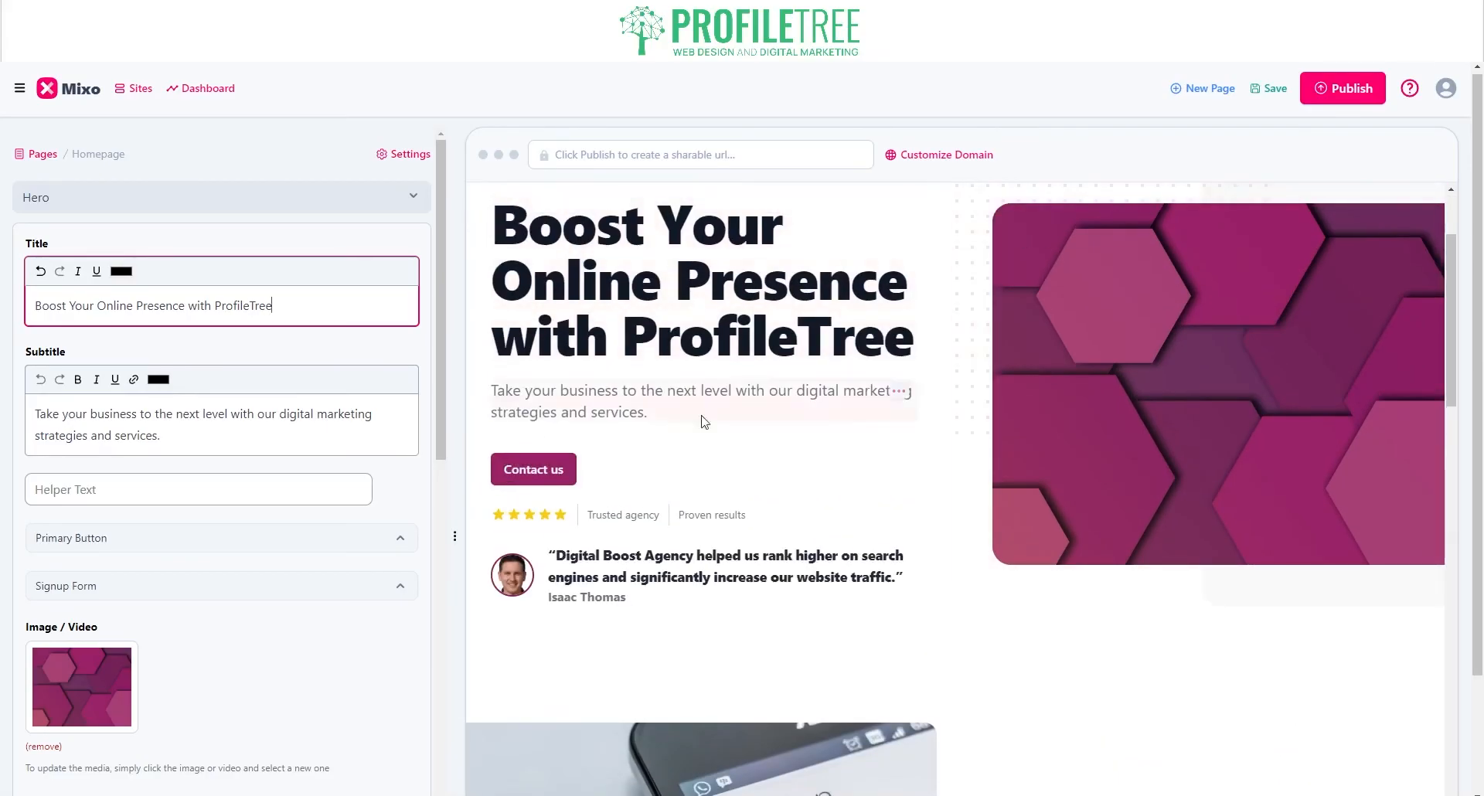
{"action": "scroll", "coordinate": [498, 494], "scroll_direction": "down", "scroll_amount": 4}
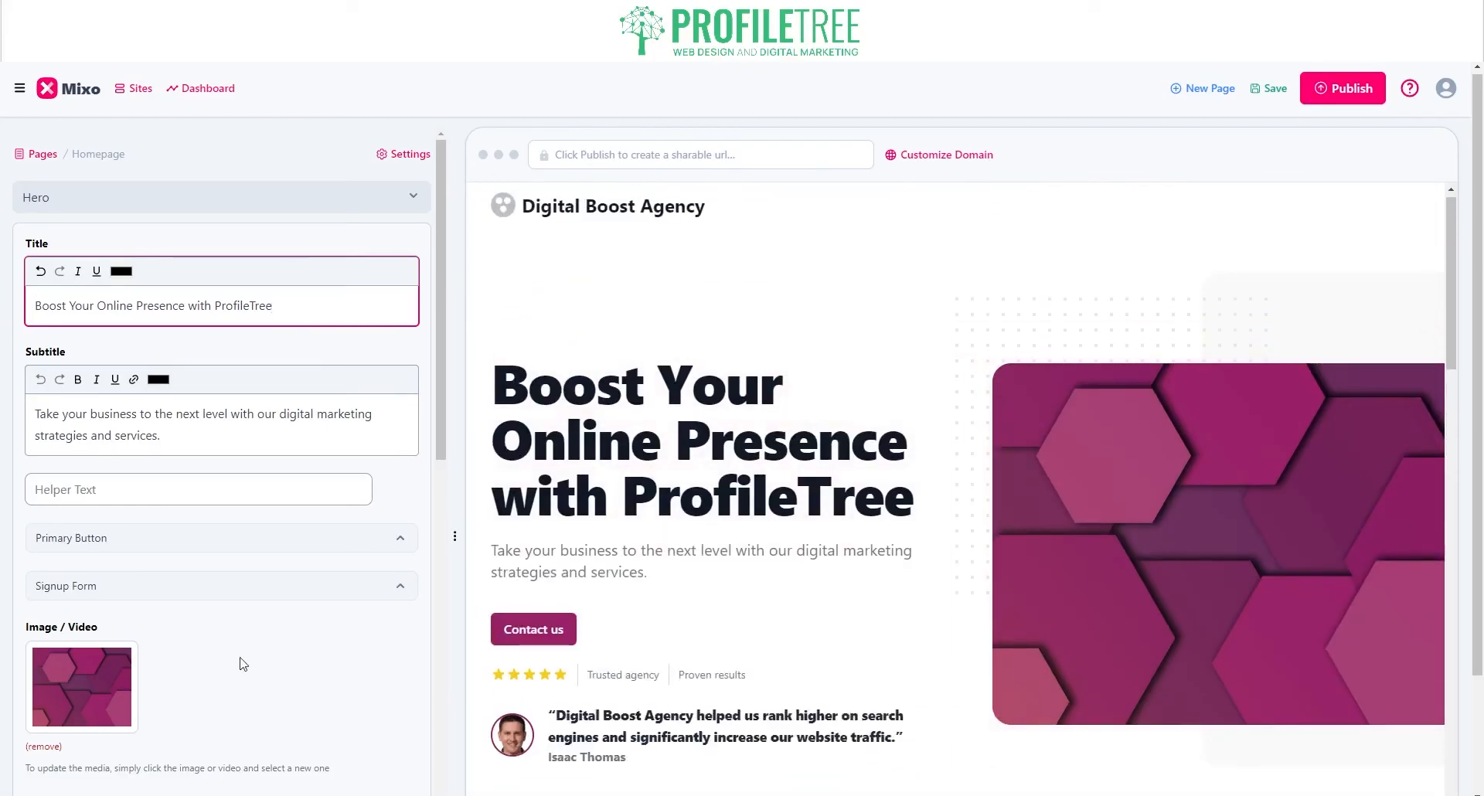
{"action": "left_click", "coordinate": [82, 671]}
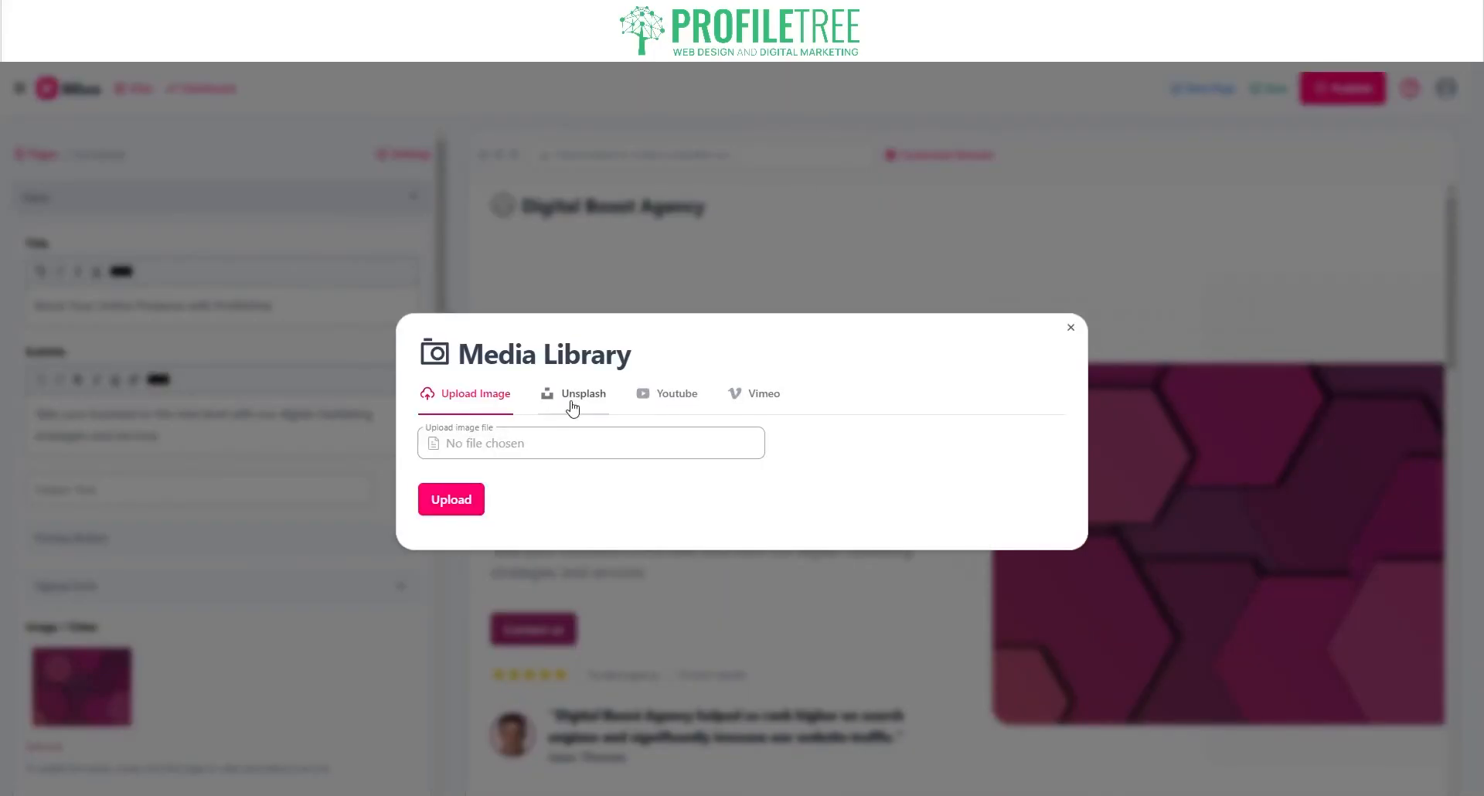
{"action": "left_click", "coordinate": [572, 408]}
{"action": "left_click", "coordinate": [696, 446]}
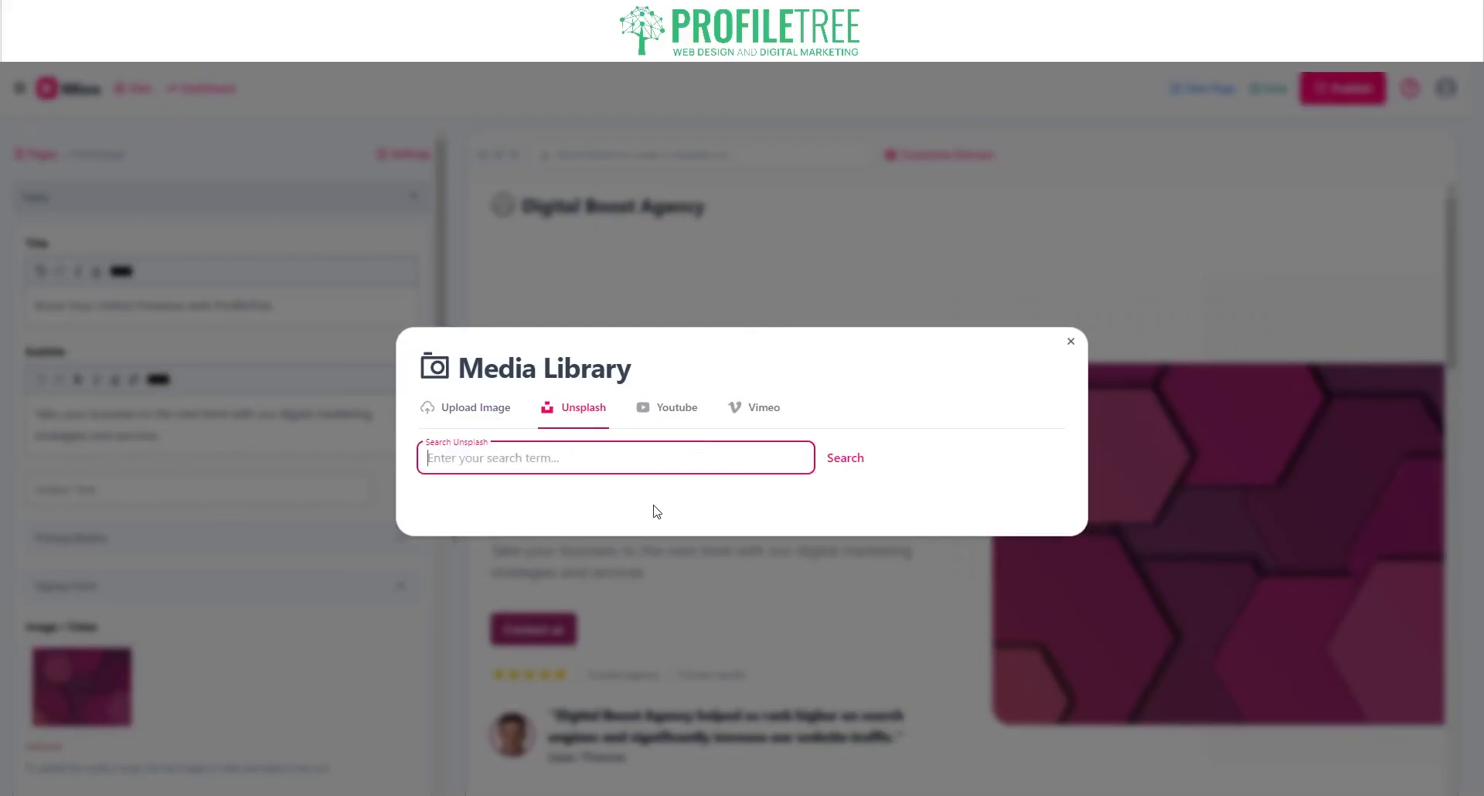
{"action": "type", "text": "Green background"}
{"action": "key", "text": "Return"}
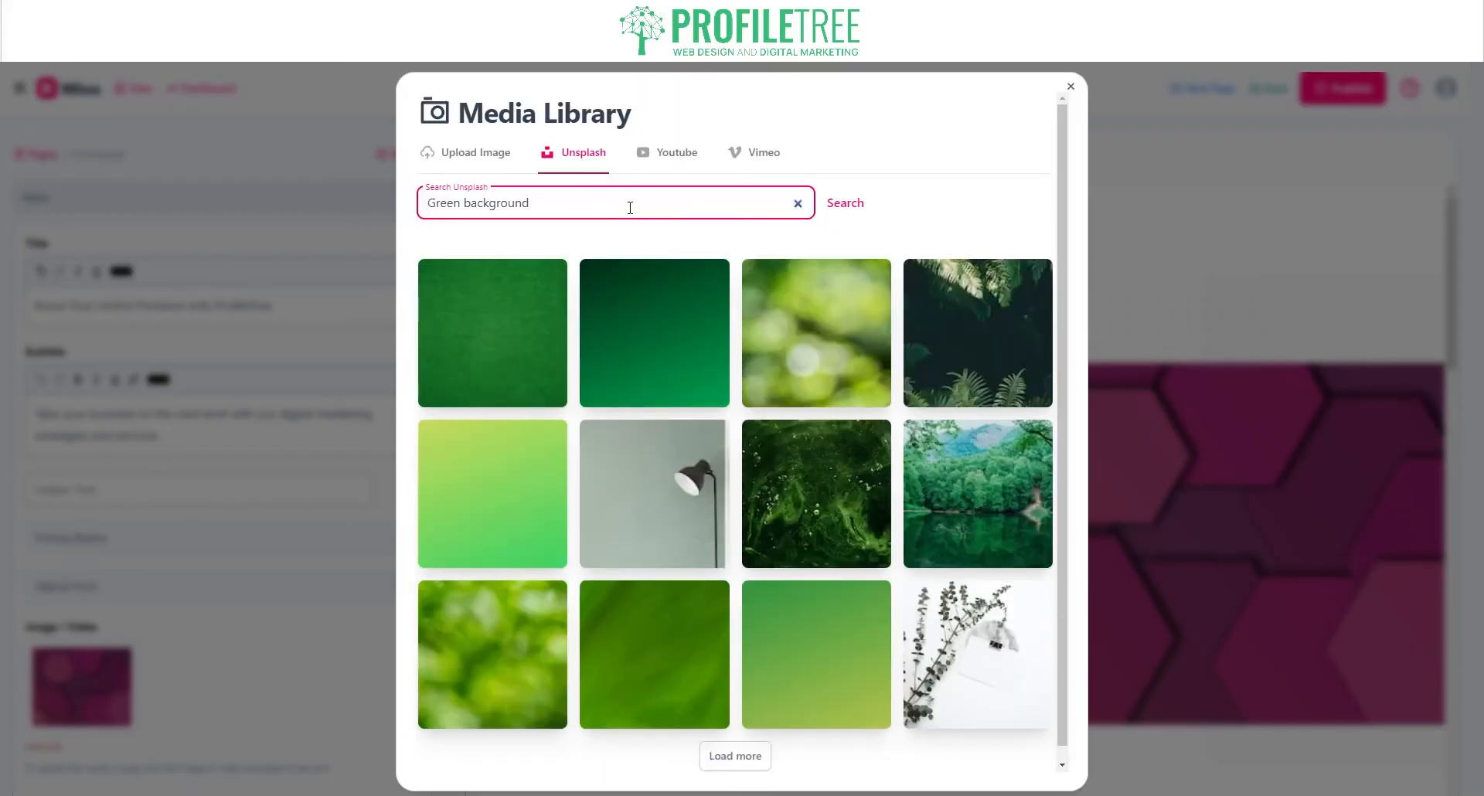
{"action": "type", "text": "hexagon style"}
{"action": "key", "text": "Return"}
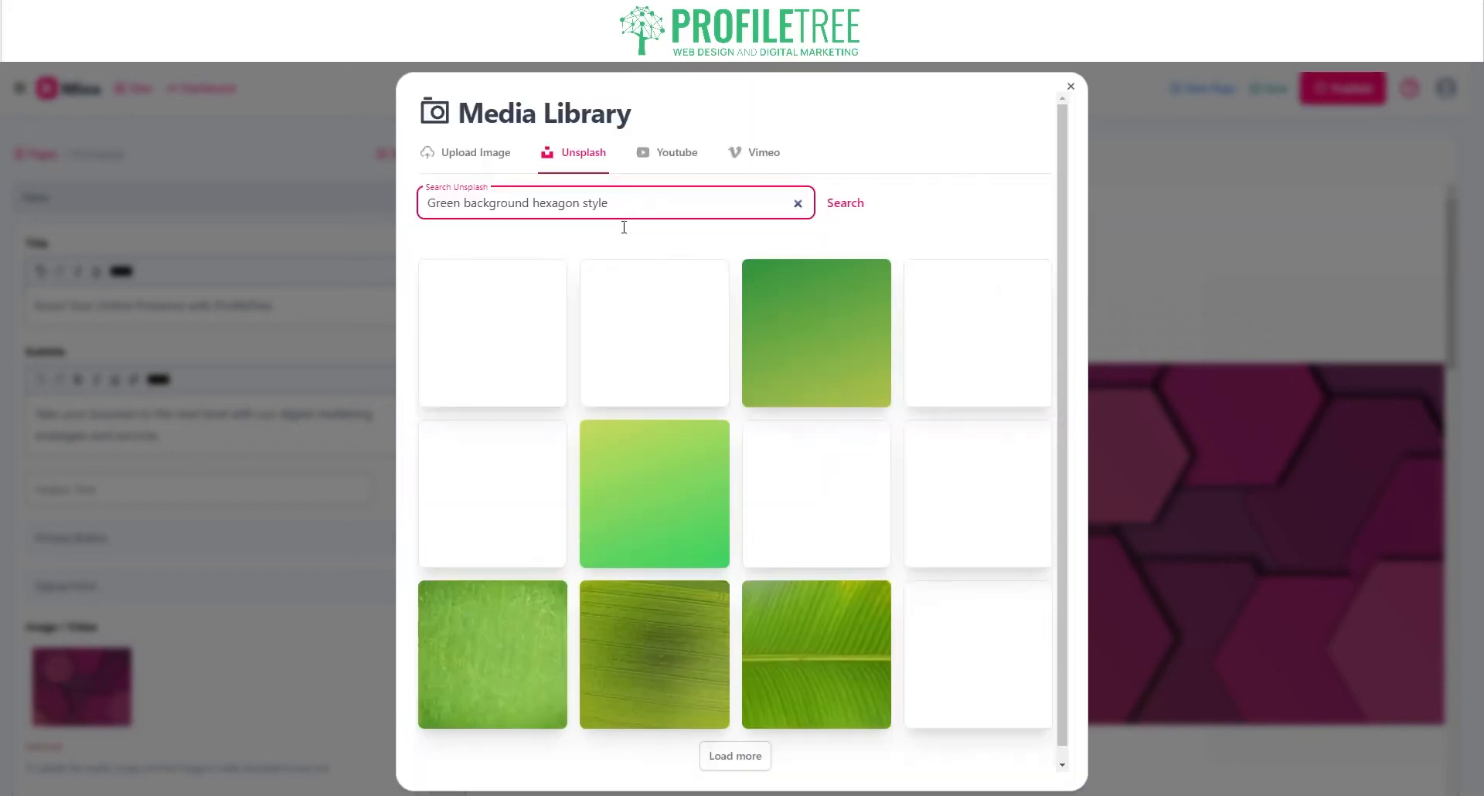
{"action": "scroll", "coordinate": [646, 593], "scroll_direction": "down", "scroll_amount": 1}
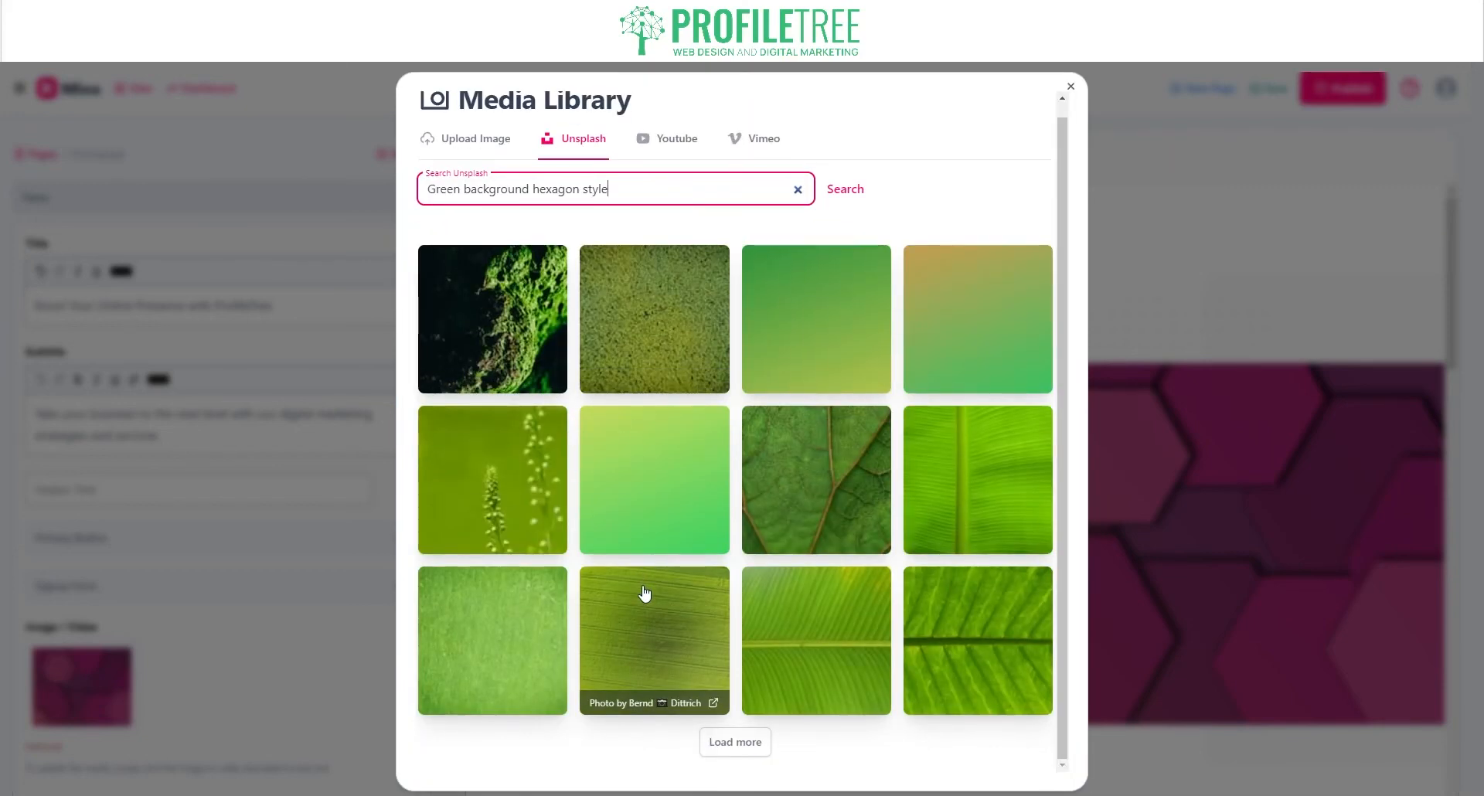
{"action": "scroll", "coordinate": [645, 594], "scroll_direction": "up", "scroll_amount": 1}
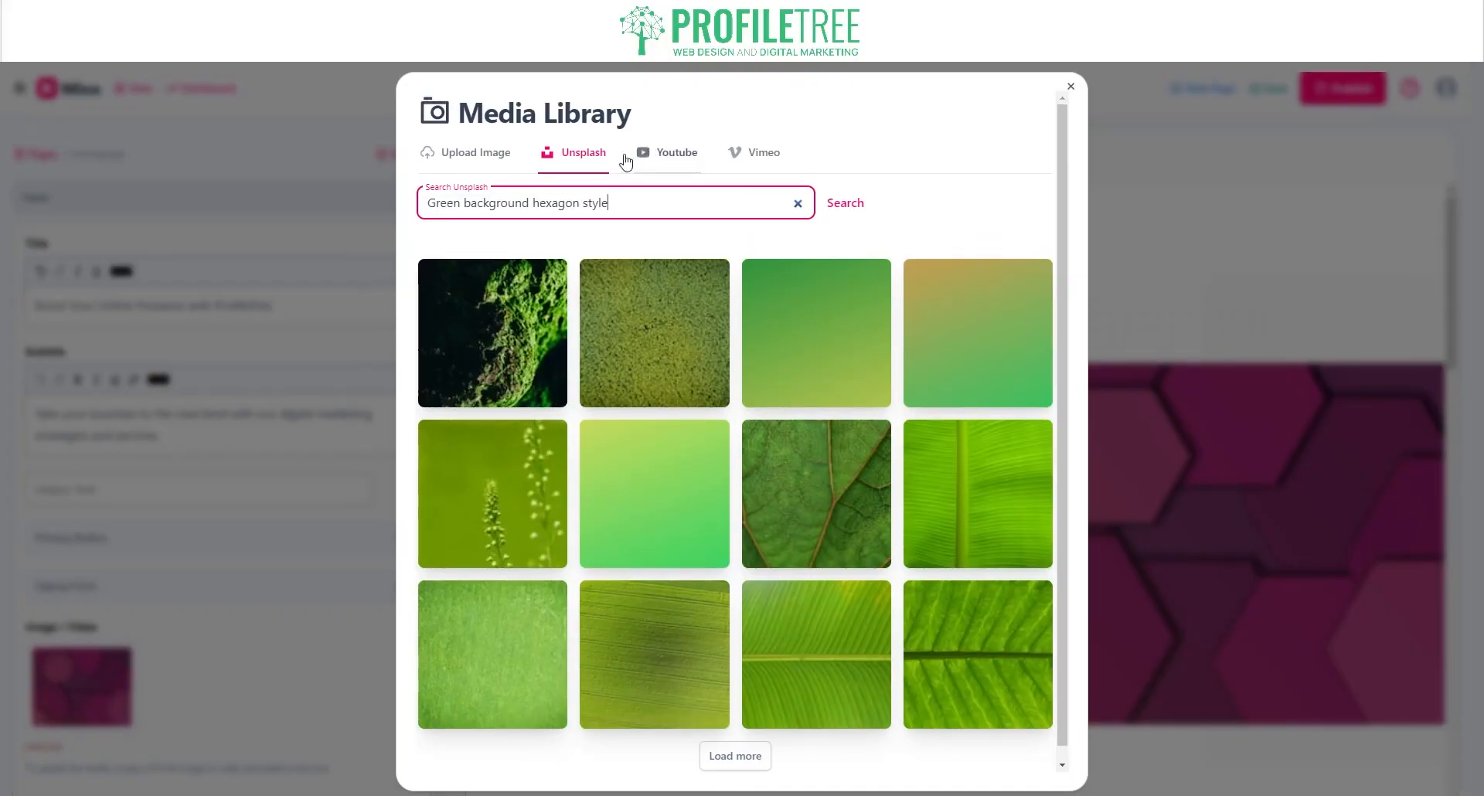
{"action": "double_click", "coordinate": [501, 205]}
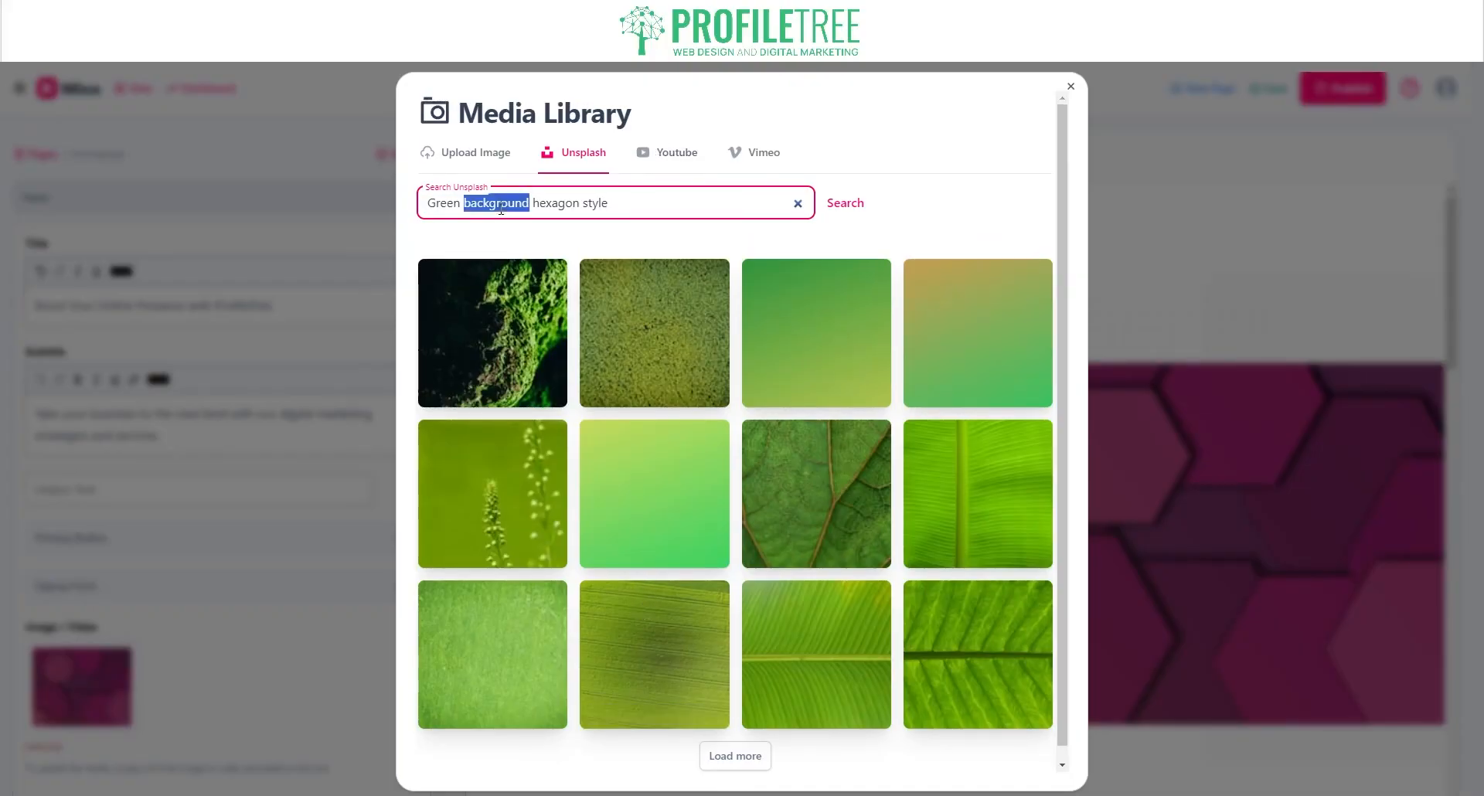
{"action": "key", "text": "Left"}
{"action": "key", "text": "BackSpace"}
{"action": "key", "text": "BackSpace"}
{"action": "key", "text": "BackSpace"}
{"action": "key", "text": "BackSpace"}
{"action": "key", "text": "BackSpace"}
{"action": "key", "text": "BackSpace"}
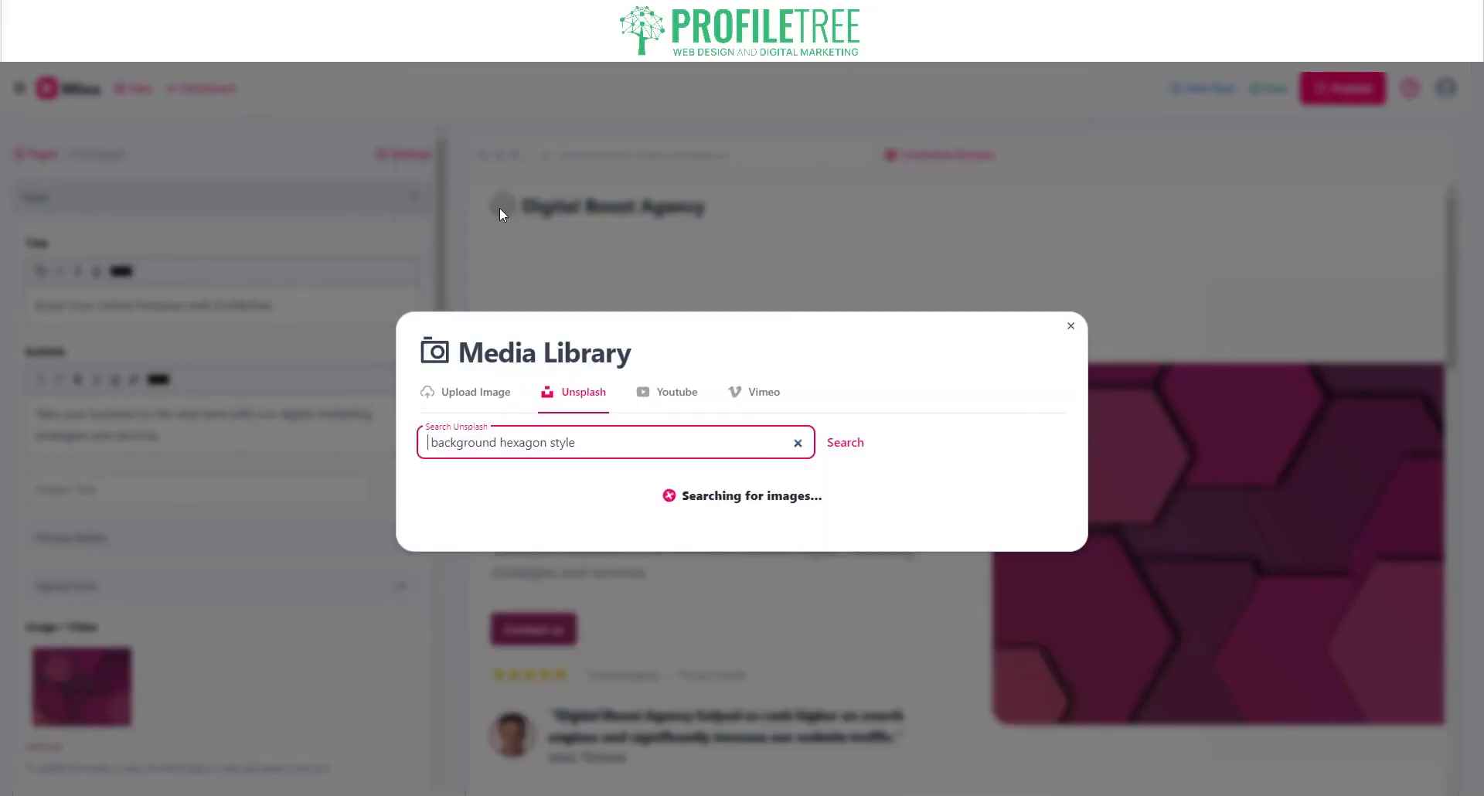
{"action": "scroll", "coordinate": [1017, 369], "scroll_direction": "down", "scroll_amount": 1}
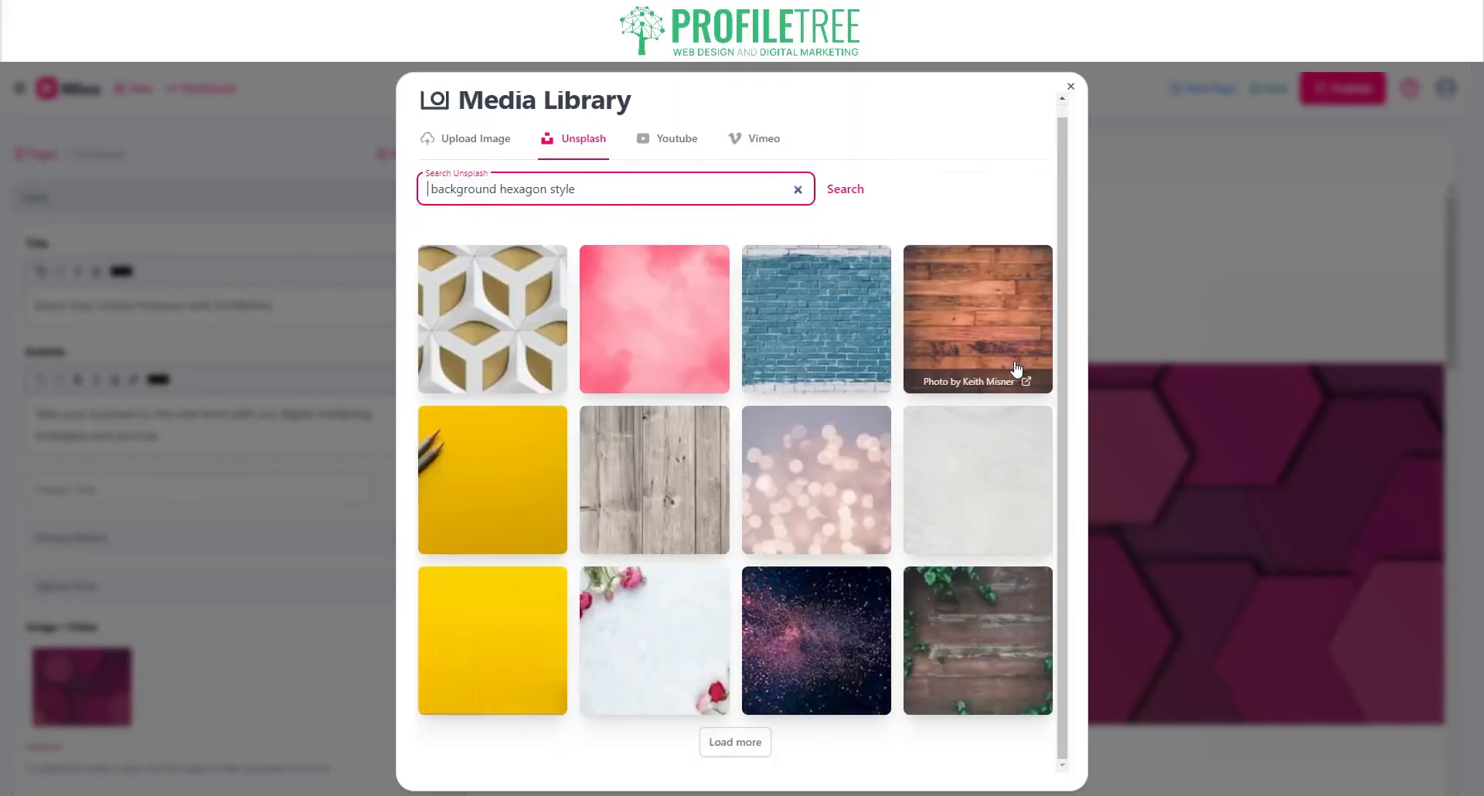
{"action": "scroll", "coordinate": [1017, 369], "scroll_direction": "up", "scroll_amount": 1}
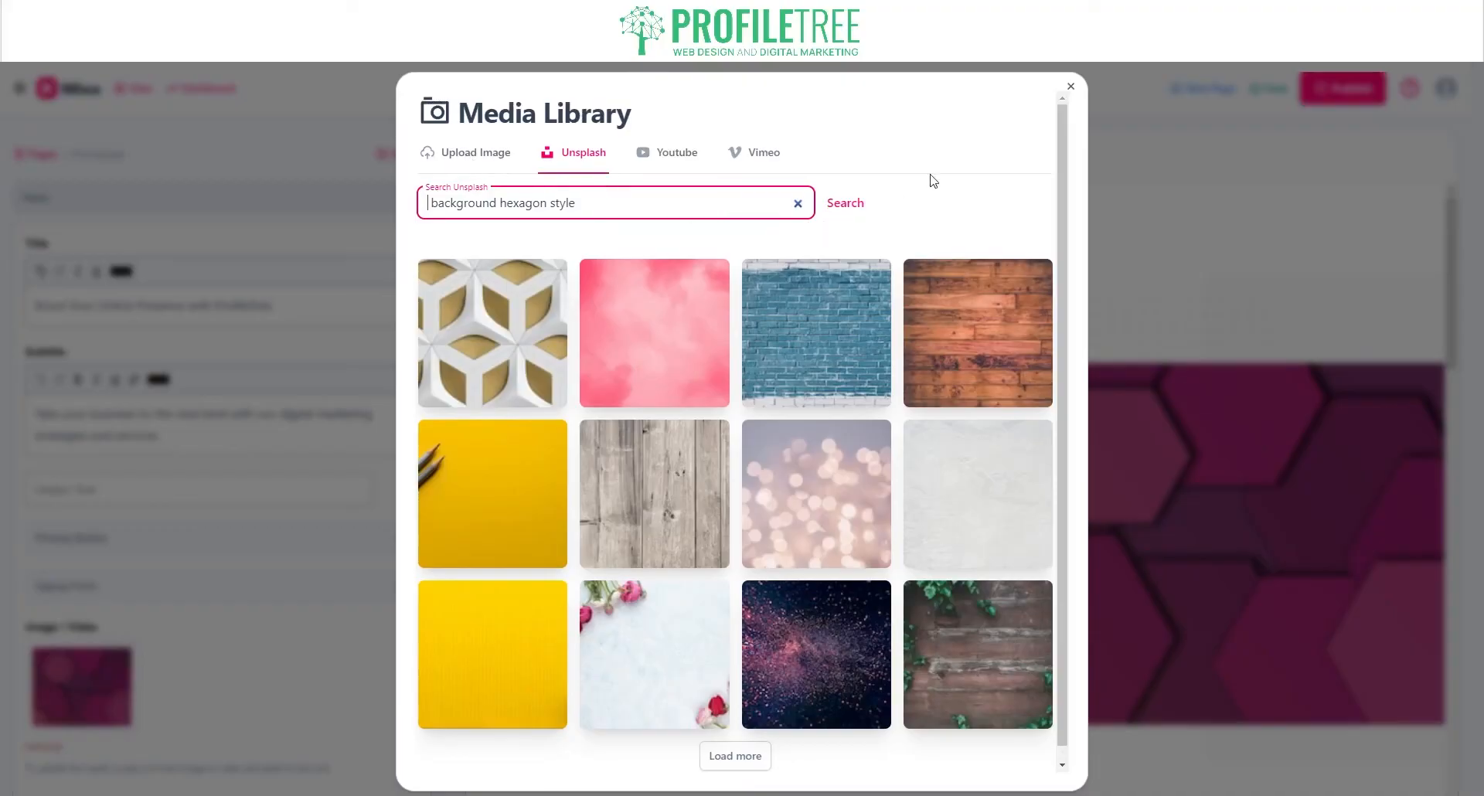
{"action": "left_click", "coordinate": [1070, 87]}
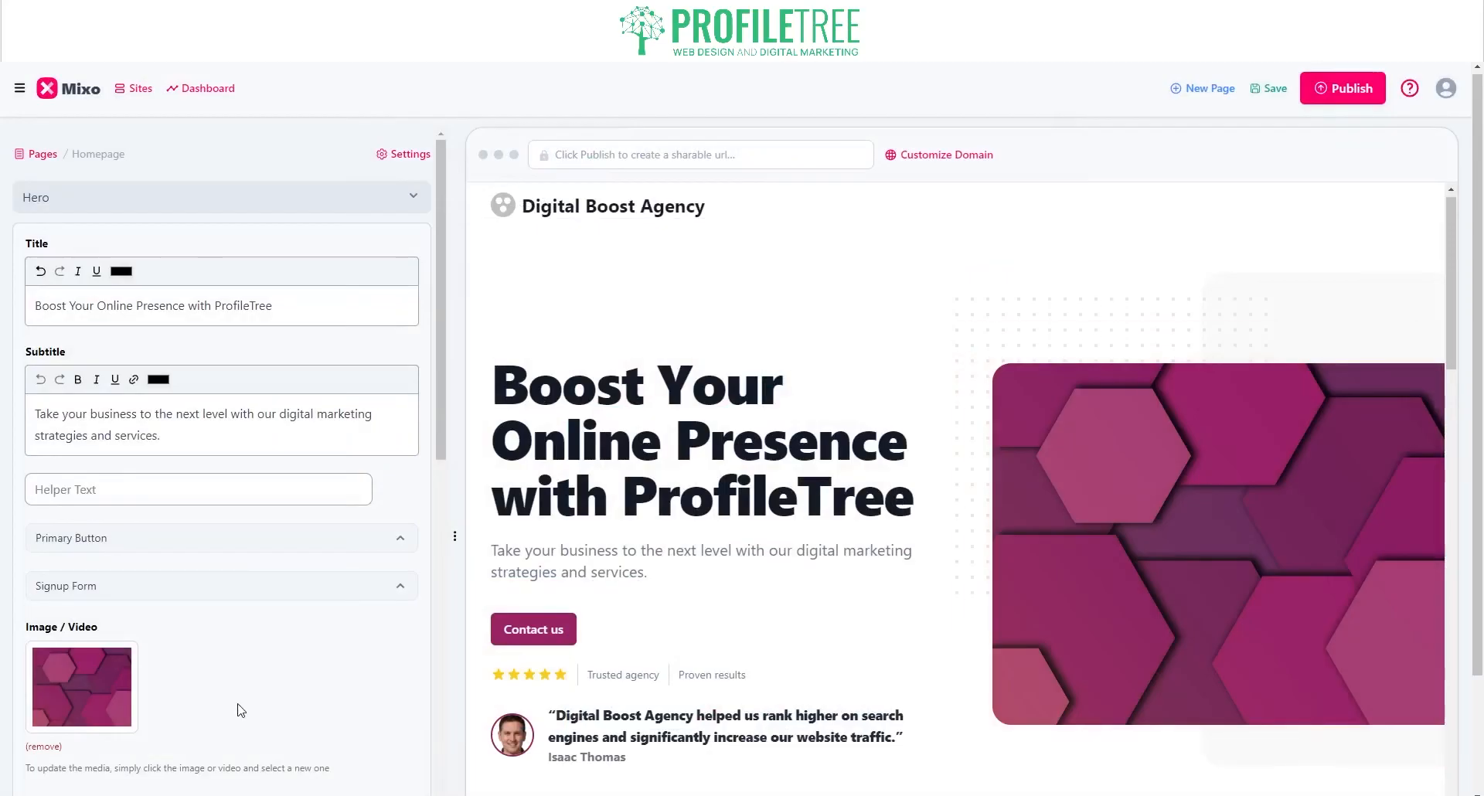
Step: Expand the hero's call-to-action button settings and scroll down the section list
{"action": "scroll", "coordinate": [239, 707], "scroll_direction": "down", "scroll_amount": 2}
{"action": "left_click", "coordinate": [140, 387]}
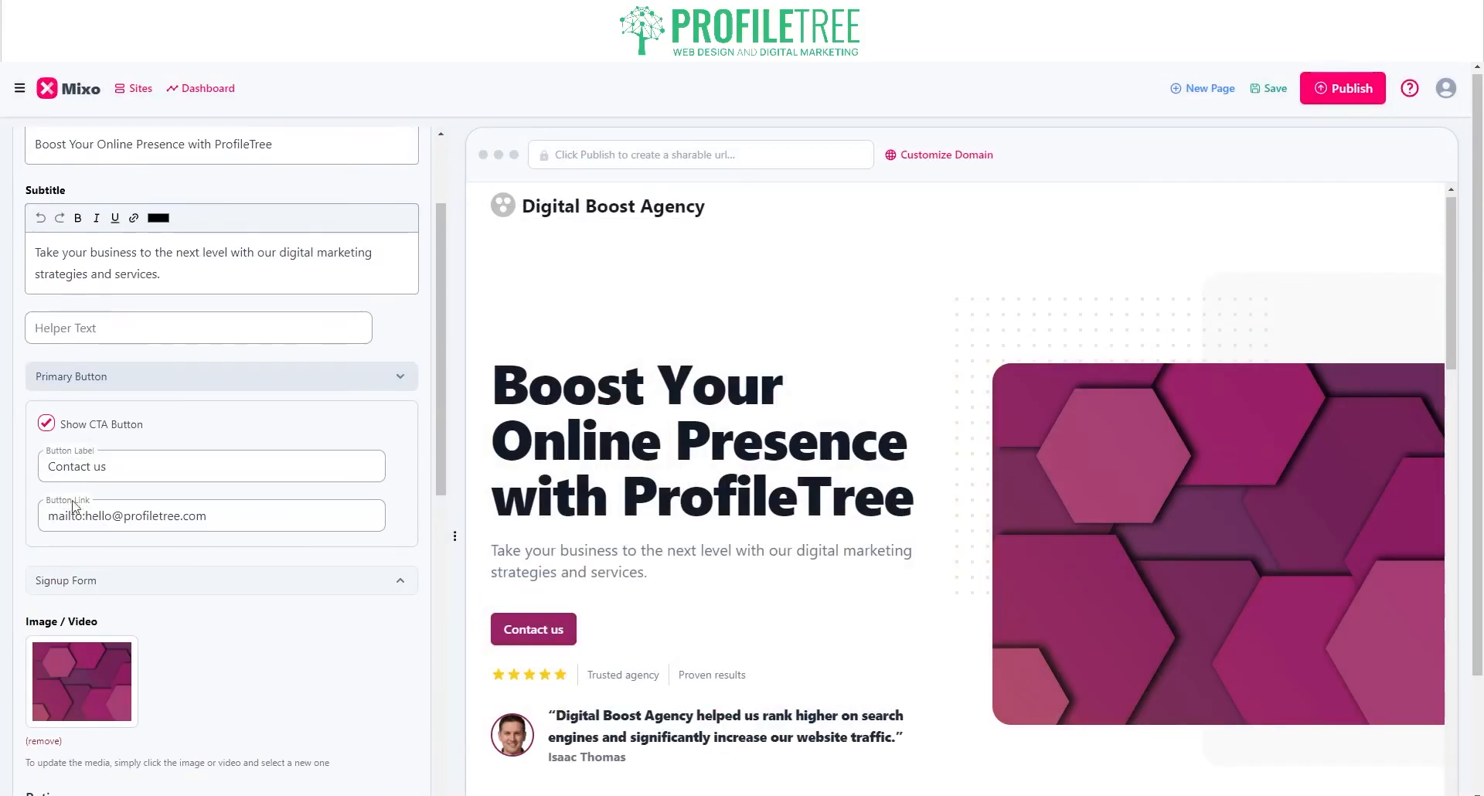
{"action": "scroll", "coordinate": [132, 496], "scroll_direction": "down", "scroll_amount": 5}
{"action": "scroll", "coordinate": [133, 496], "scroll_direction": "down", "scroll_amount": 2}
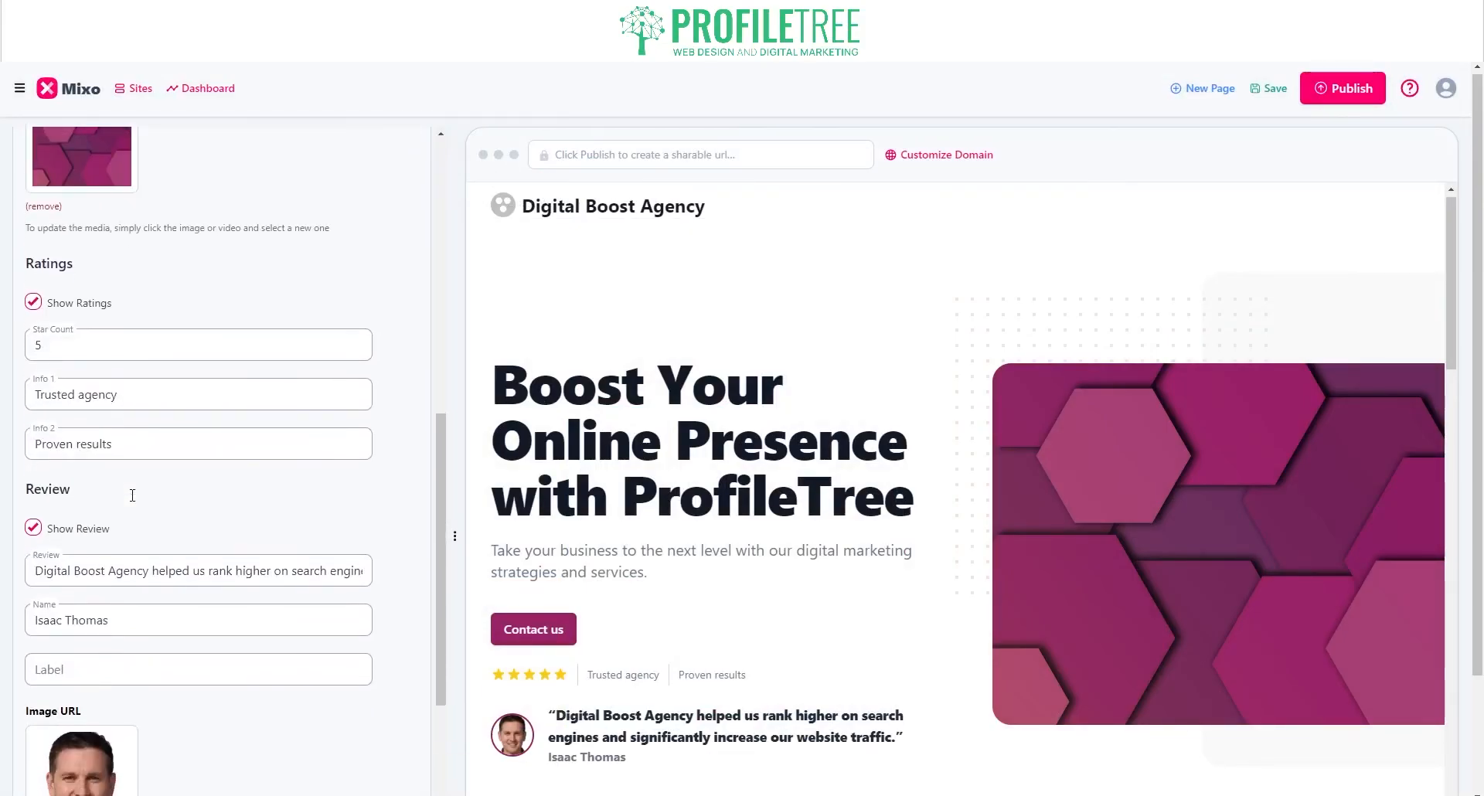
{"action": "scroll", "coordinate": [129, 491], "scroll_direction": "down", "scroll_amount": 4}
{"action": "scroll", "coordinate": [216, 614], "scroll_direction": "down", "scroll_amount": 1}
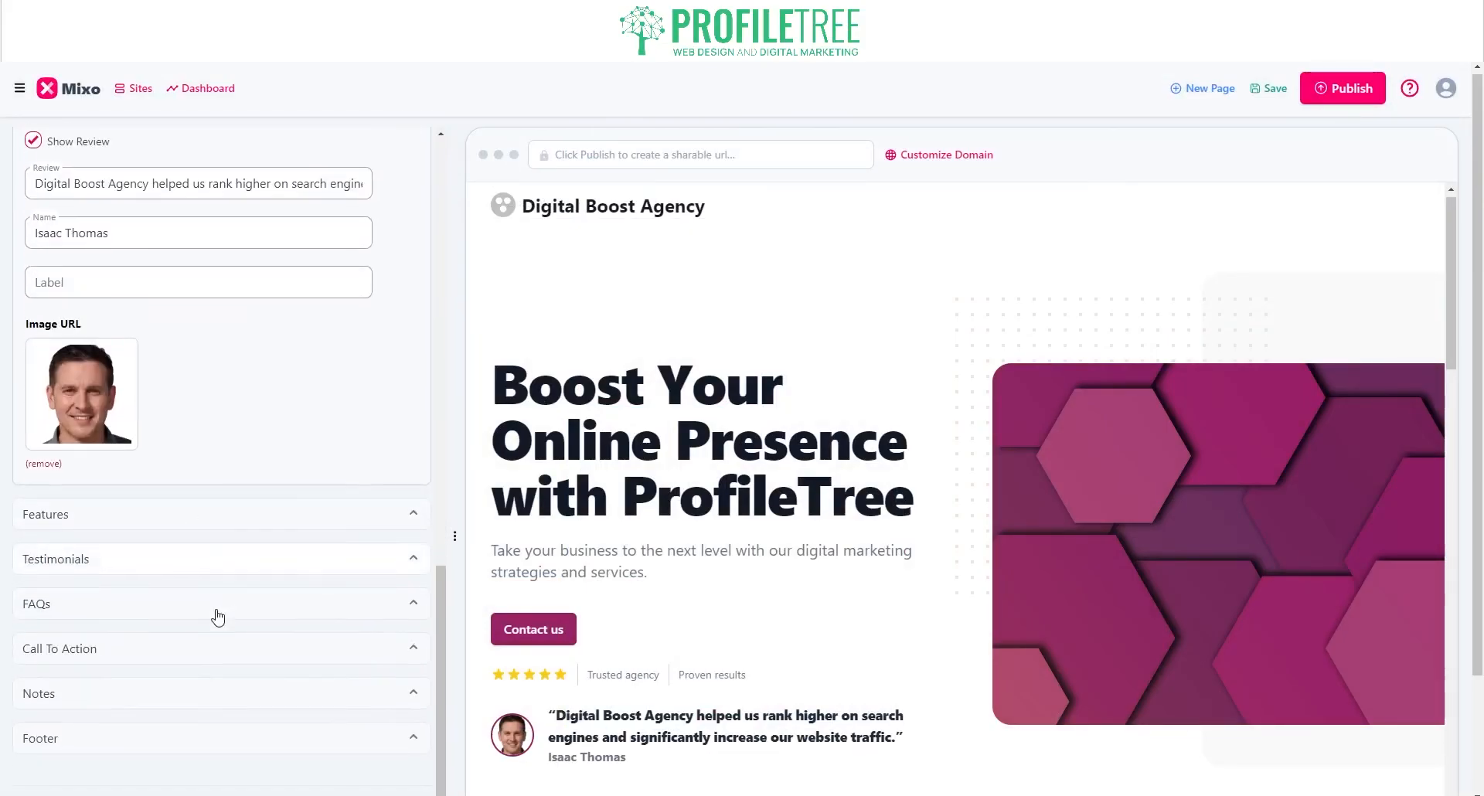
{"action": "scroll", "coordinate": [788, 555], "scroll_direction": "down", "scroll_amount": 2}
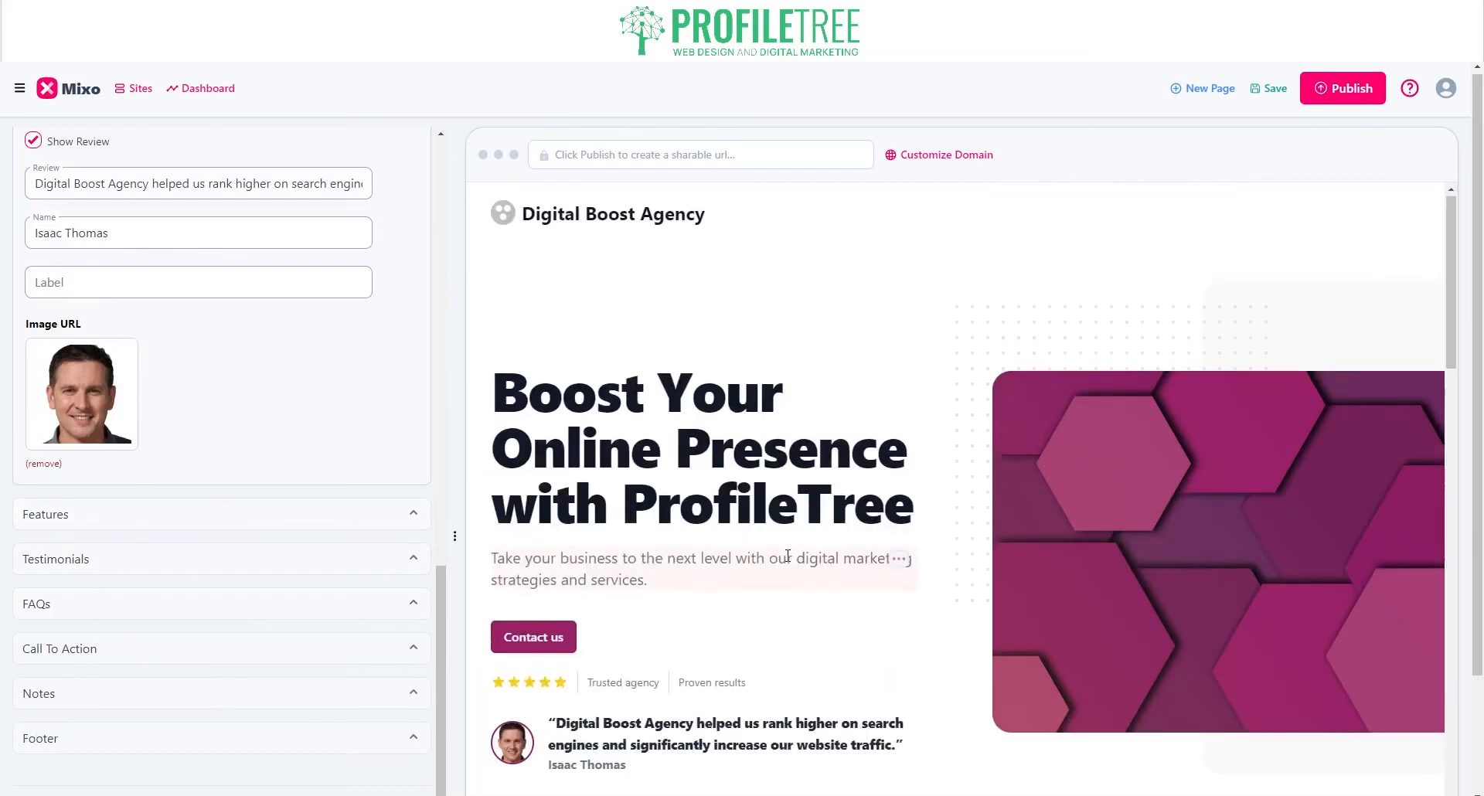
{"action": "scroll", "coordinate": [788, 556], "scroll_direction": "down", "scroll_amount": 7}
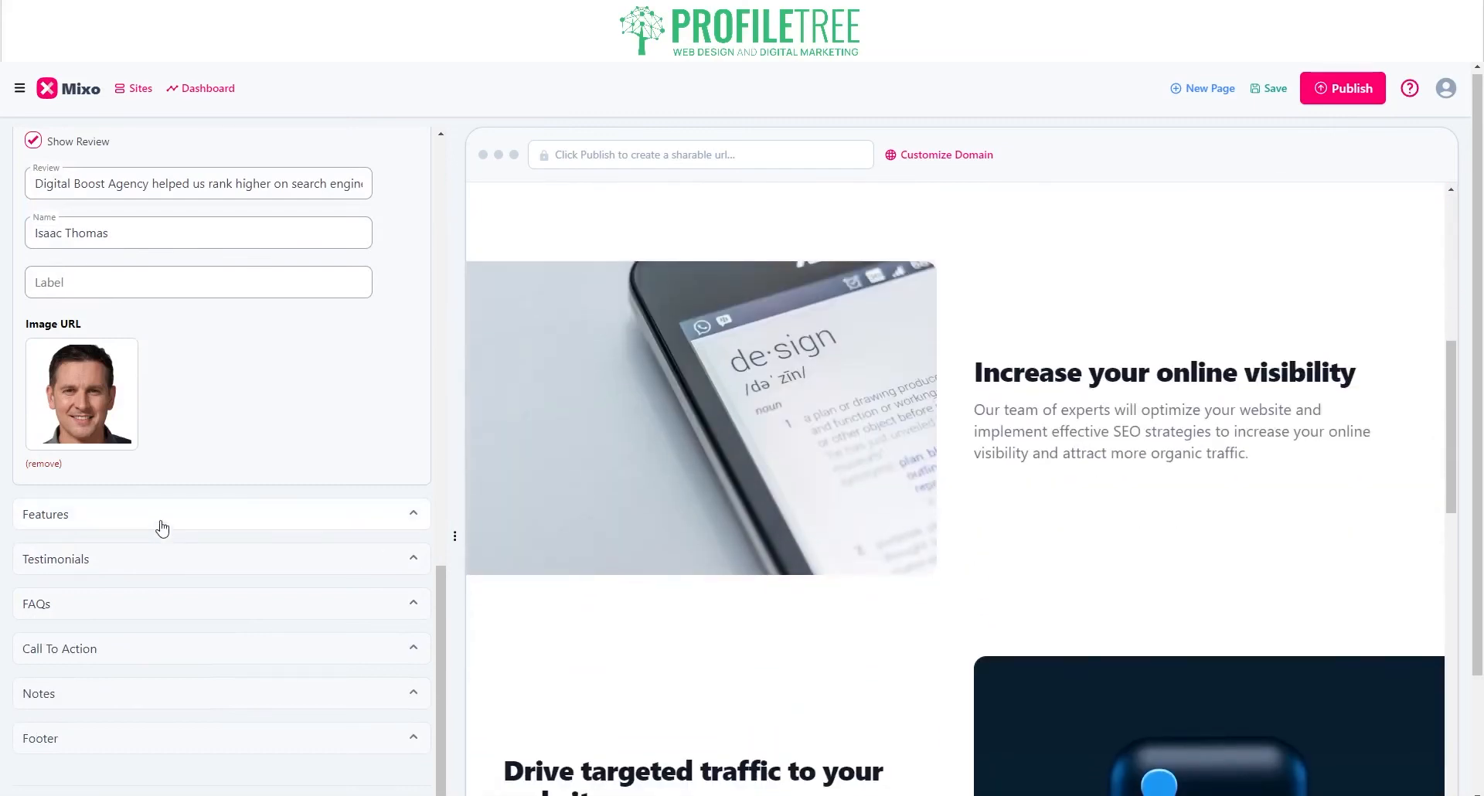
Step: Expand Features and open the 'Increase your online visibility' feature
{"action": "left_click", "coordinate": [159, 520]}
{"action": "scroll", "coordinate": [996, 537], "scroll_direction": "down", "scroll_amount": 15}
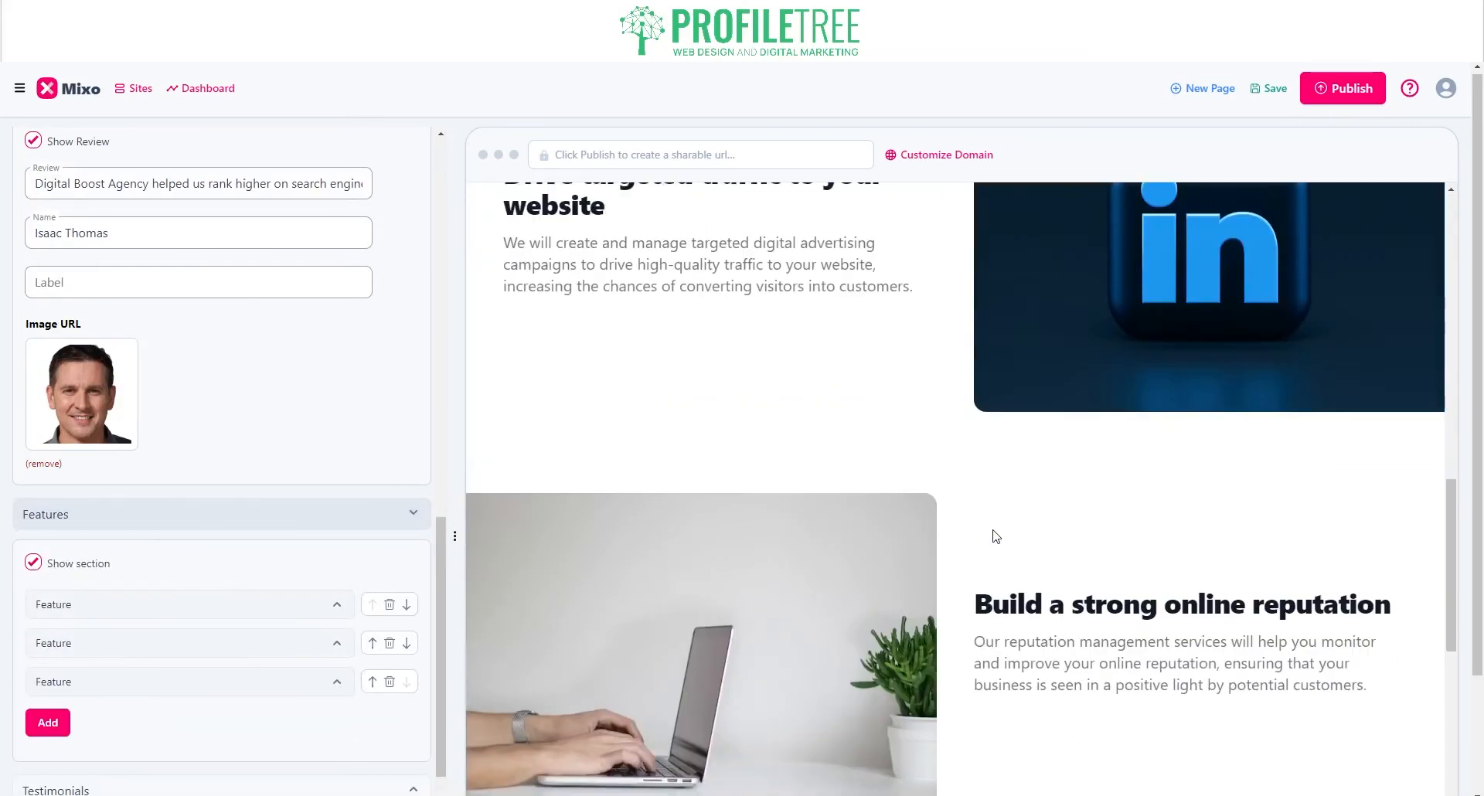
{"action": "scroll", "coordinate": [996, 536], "scroll_direction": "up", "scroll_amount": 12}
{"action": "scroll", "coordinate": [993, 529], "scroll_direction": "up", "scroll_amount": 2}
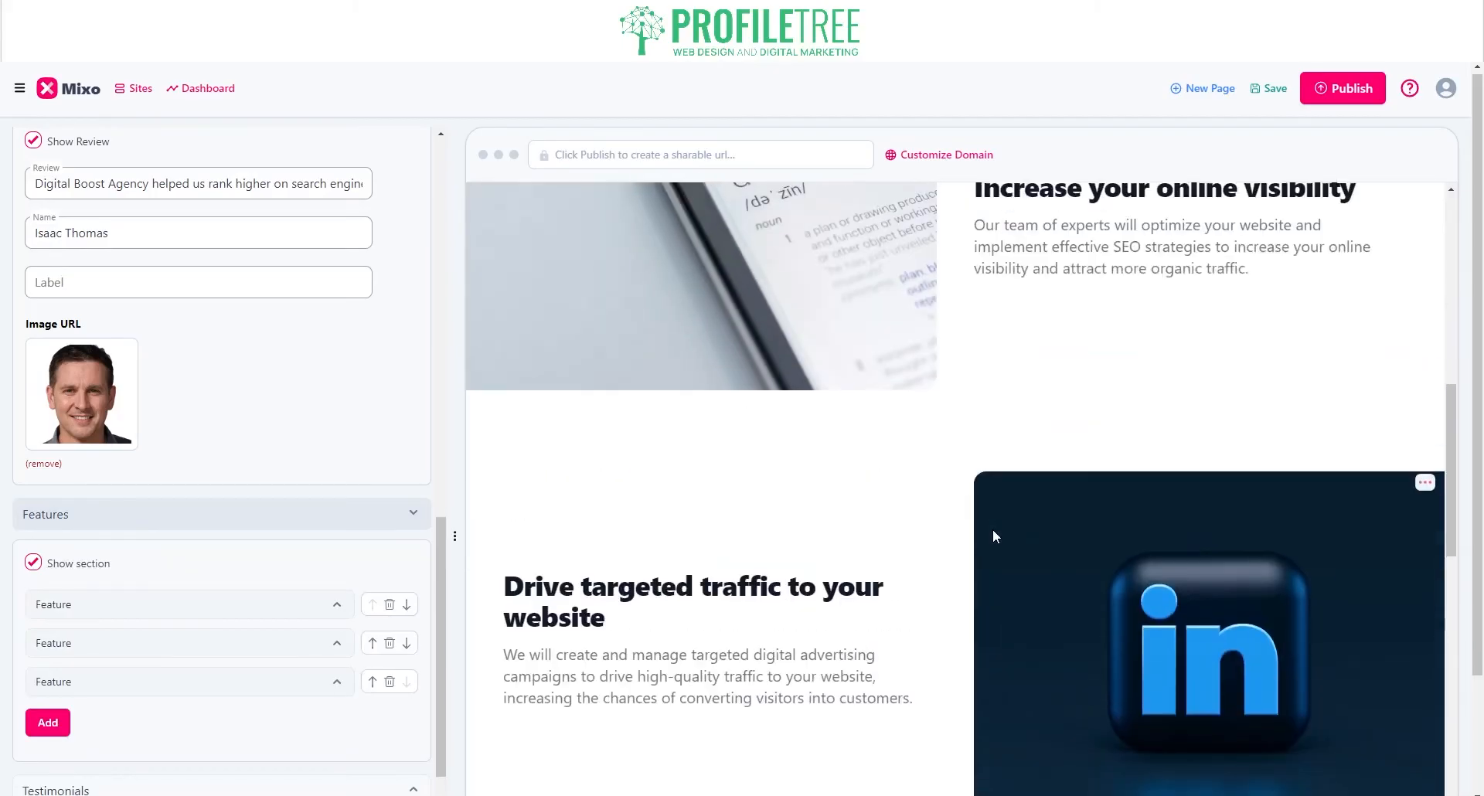
{"action": "left_click", "coordinate": [326, 611]}
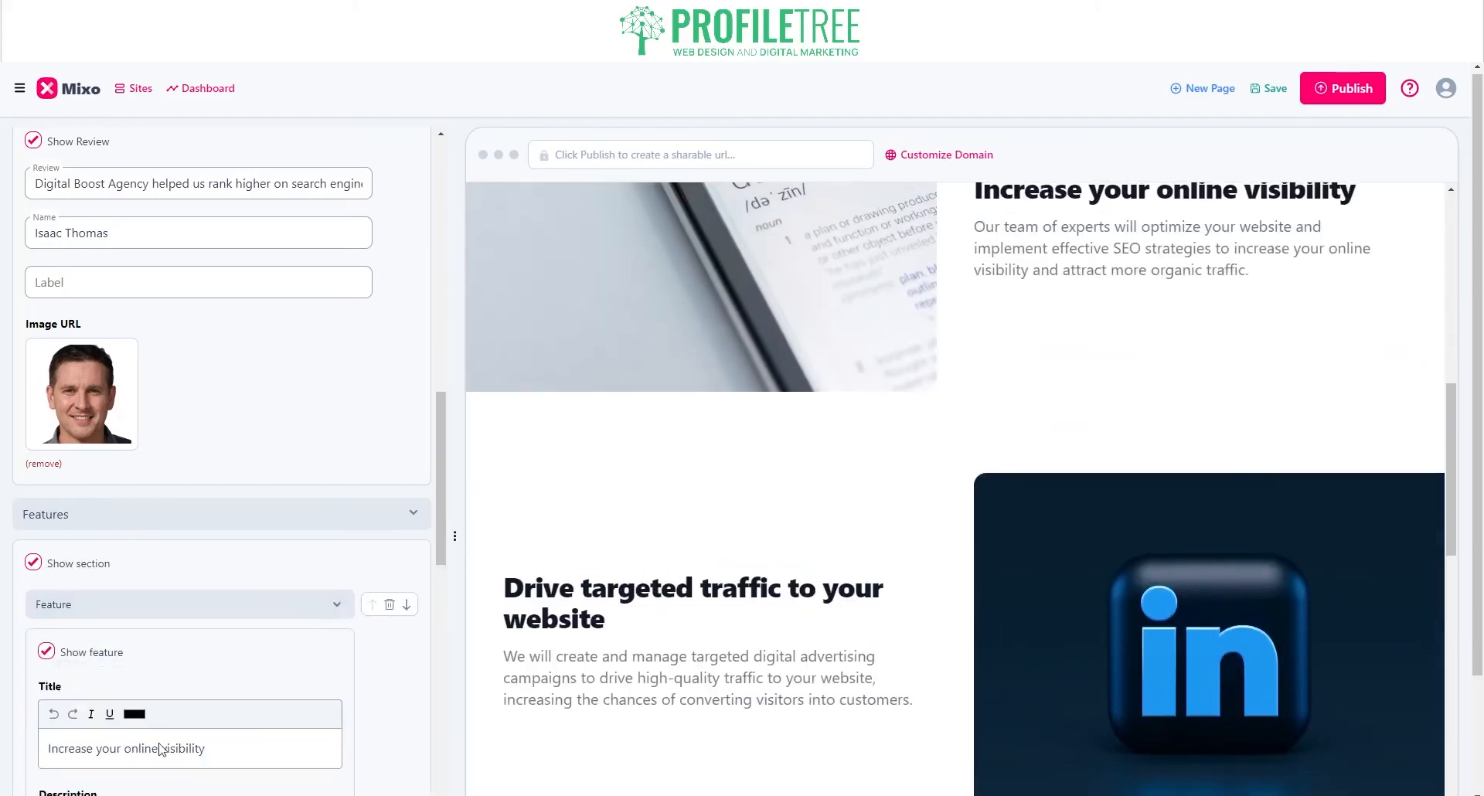
{"action": "scroll", "coordinate": [966, 415], "scroll_direction": "up", "scroll_amount": 2}
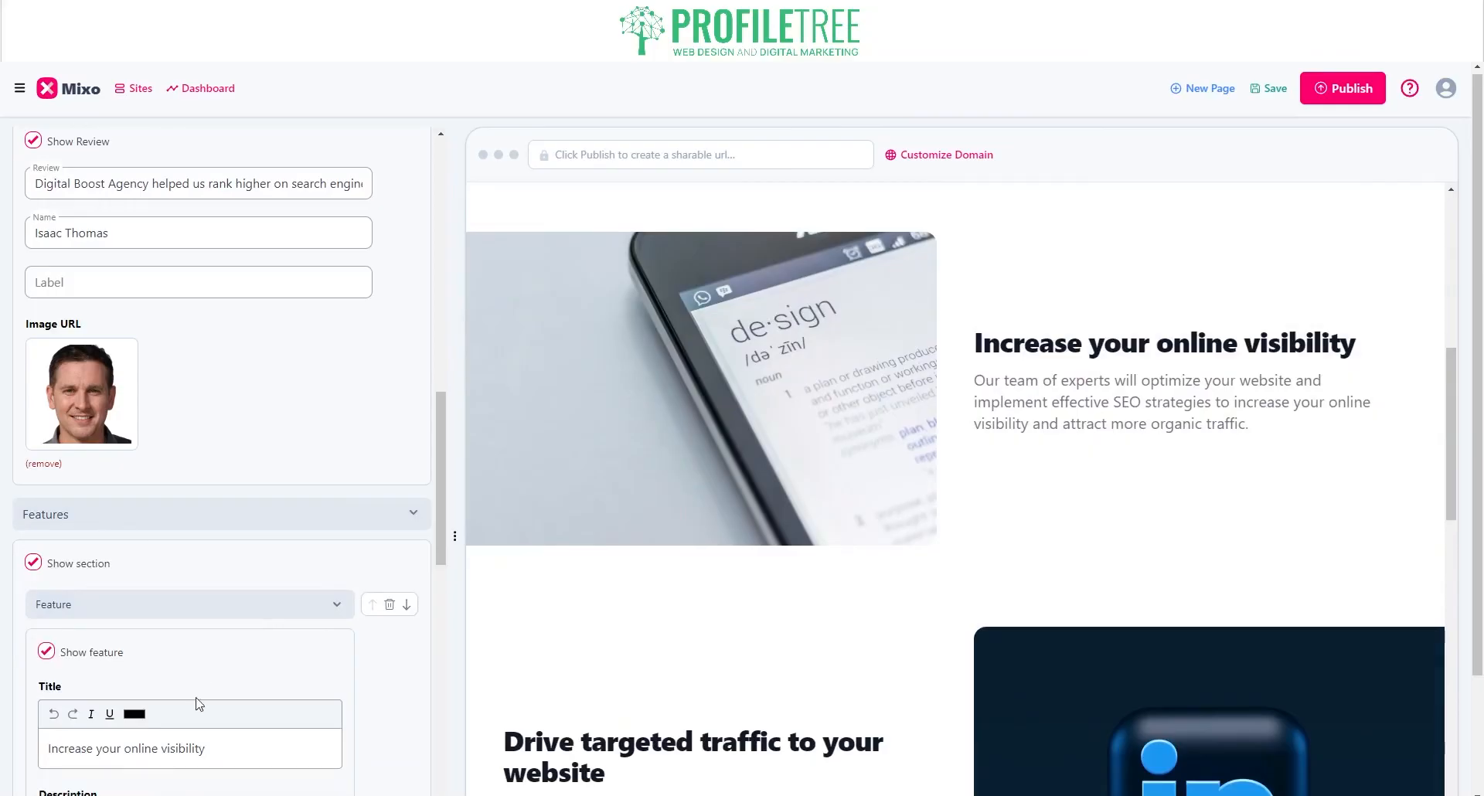
{"action": "scroll", "coordinate": [189, 715], "scroll_direction": "down", "scroll_amount": 2}
{"action": "scroll", "coordinate": [183, 727], "scroll_direction": "down", "scroll_amount": 4}
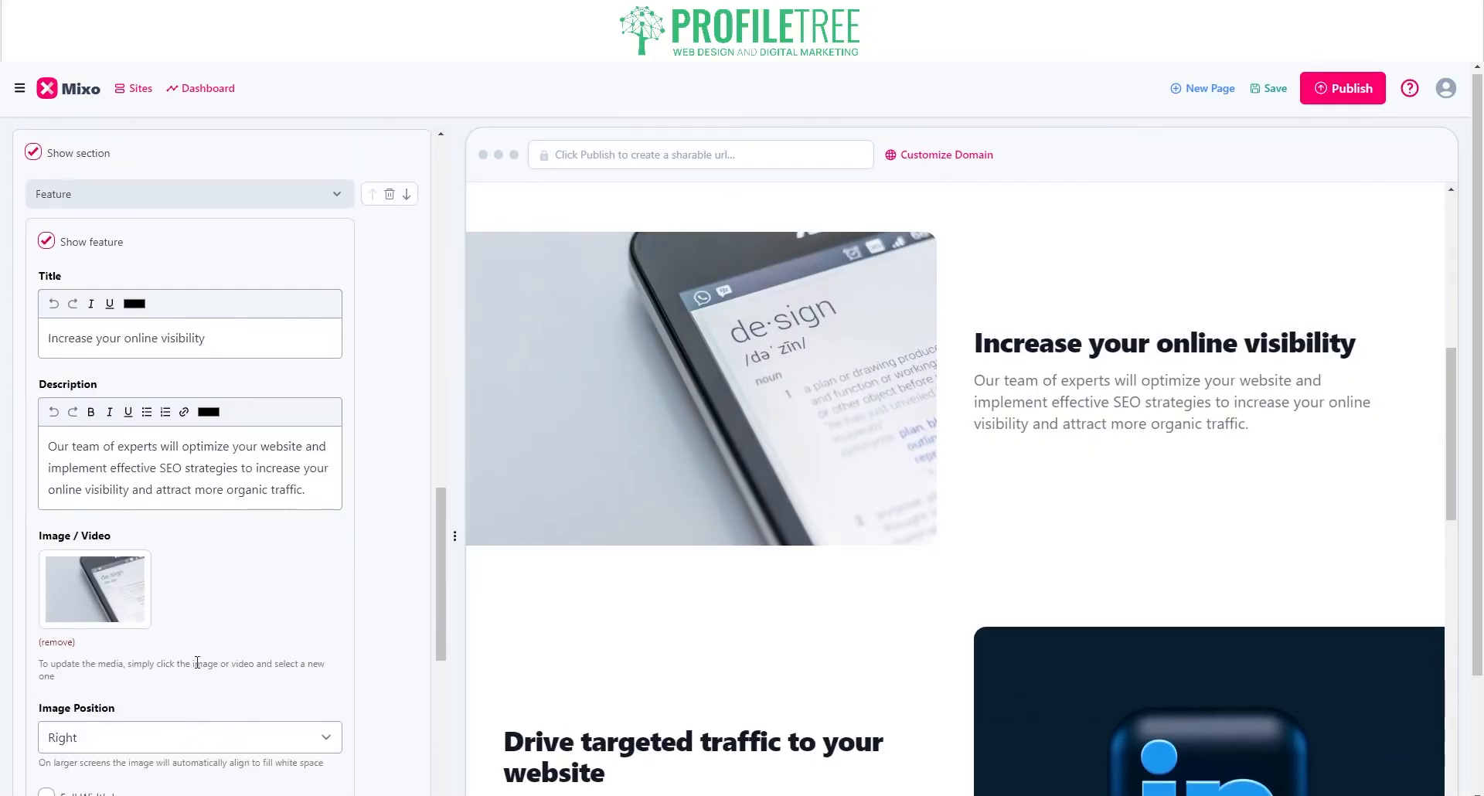
{"action": "scroll", "coordinate": [197, 662], "scroll_direction": "down", "scroll_amount": 2}
Step: Try Left and Center image positions for that feature, settling back on Right
{"action": "left_click", "coordinate": [91, 532]}
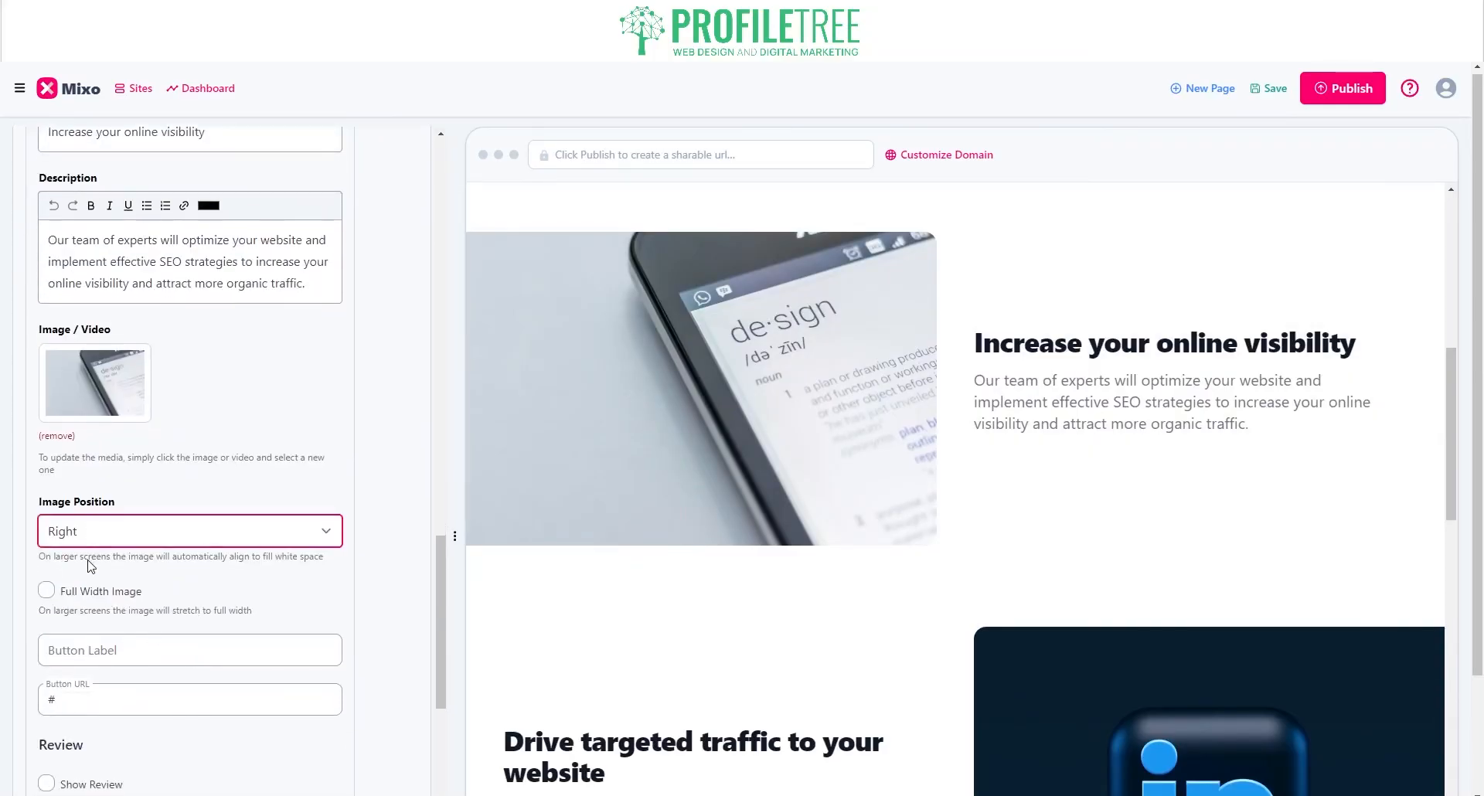
{"action": "left_click", "coordinate": [89, 561]}
{"action": "left_click", "coordinate": [84, 572]}
{"action": "left_click", "coordinate": [90, 598]}
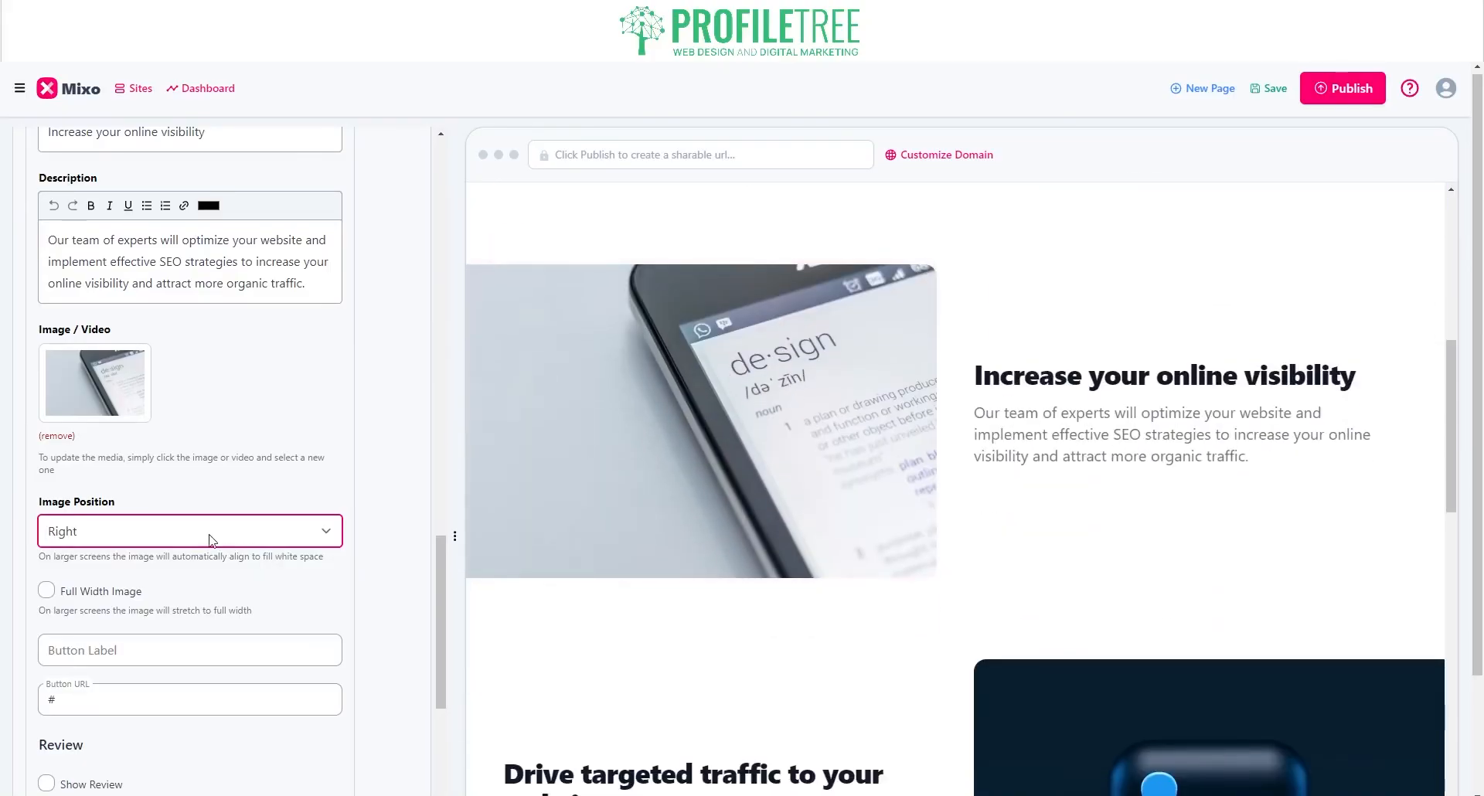
{"action": "scroll", "coordinate": [94, 696], "scroll_direction": "down", "scroll_amount": 4}
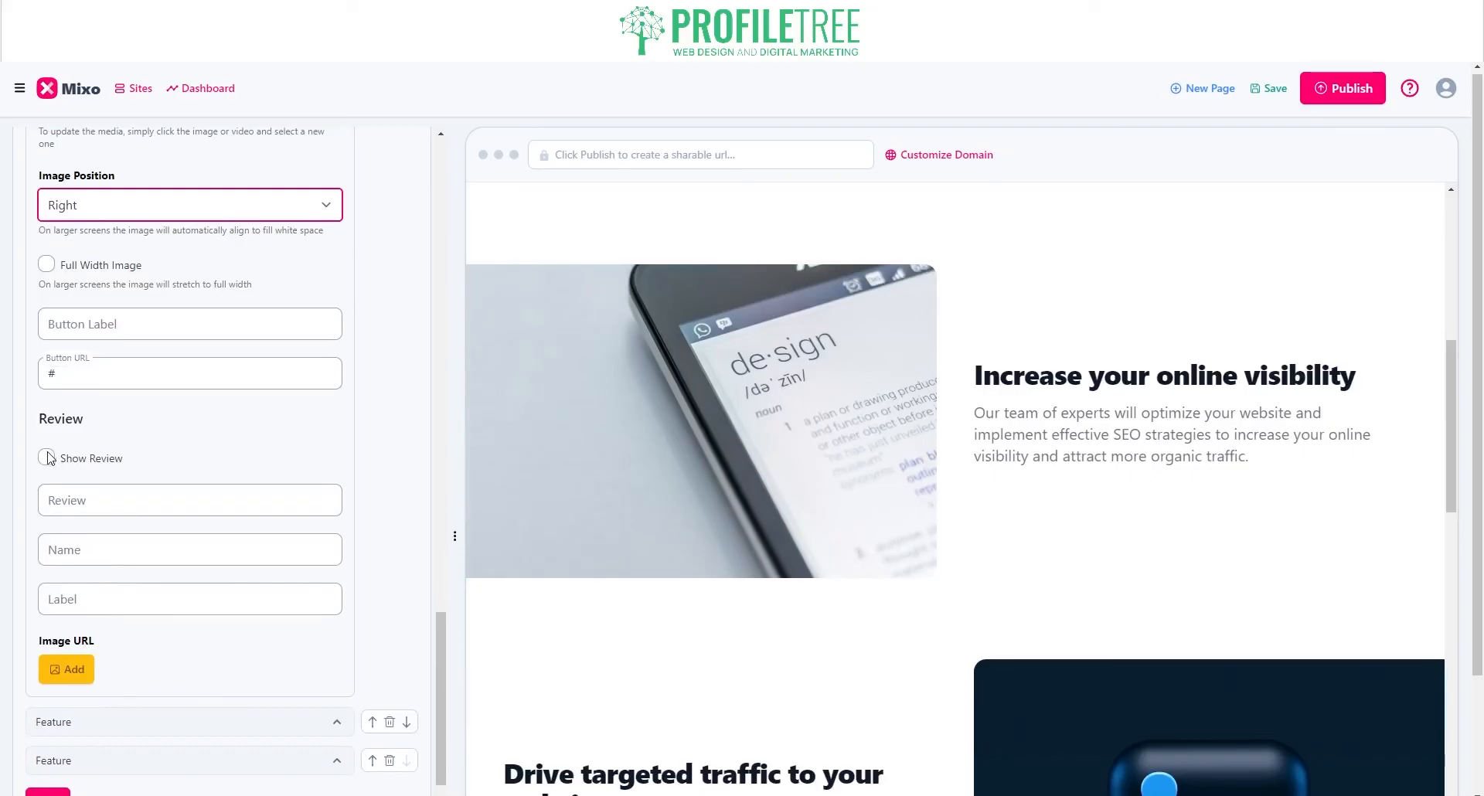
{"action": "scroll", "coordinate": [158, 653], "scroll_direction": "down", "scroll_amount": 4}
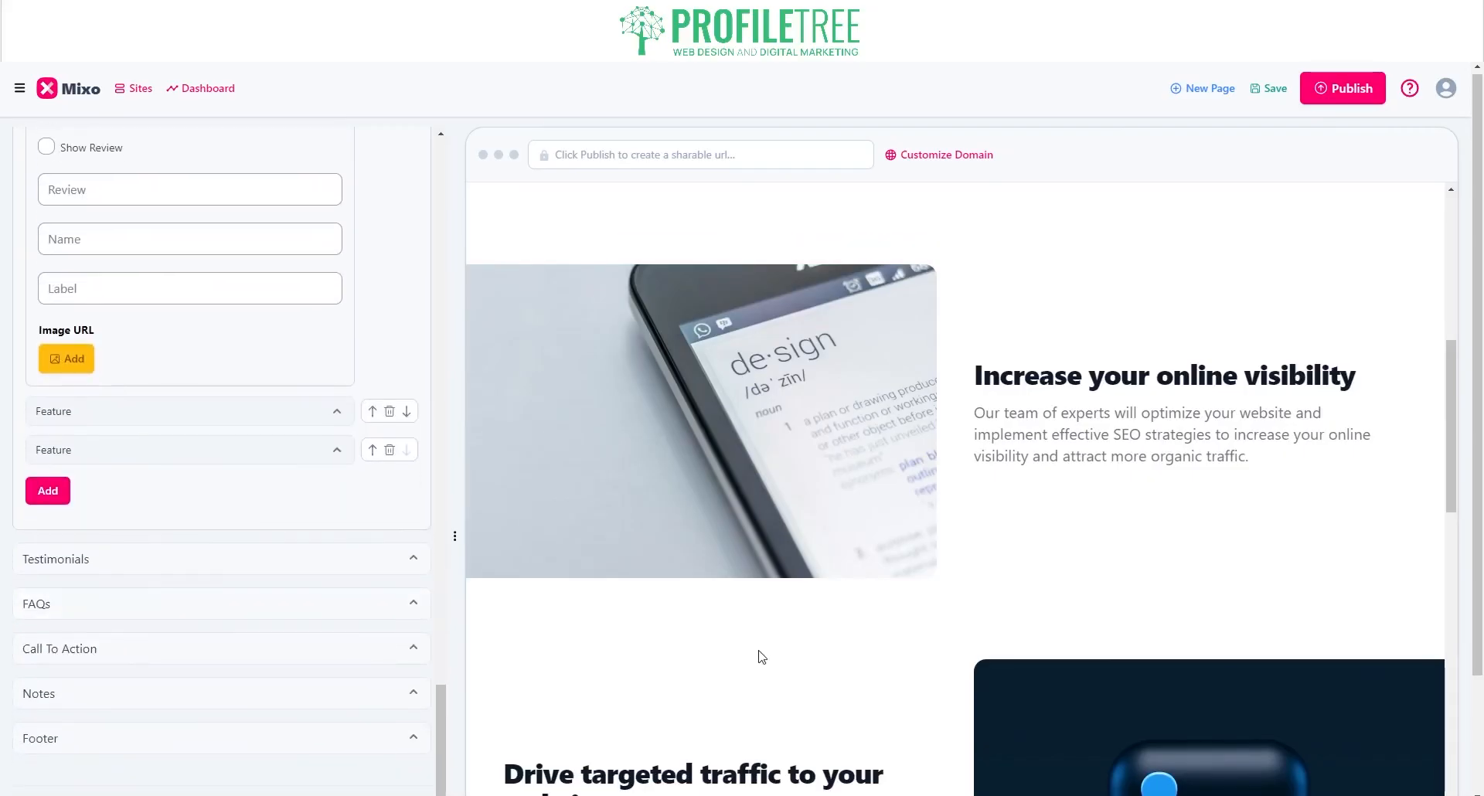
{"action": "scroll", "coordinate": [759, 653], "scroll_direction": "down", "scroll_amount": 15}
{"action": "scroll", "coordinate": [920, 434], "scroll_direction": "up", "scroll_amount": 3}
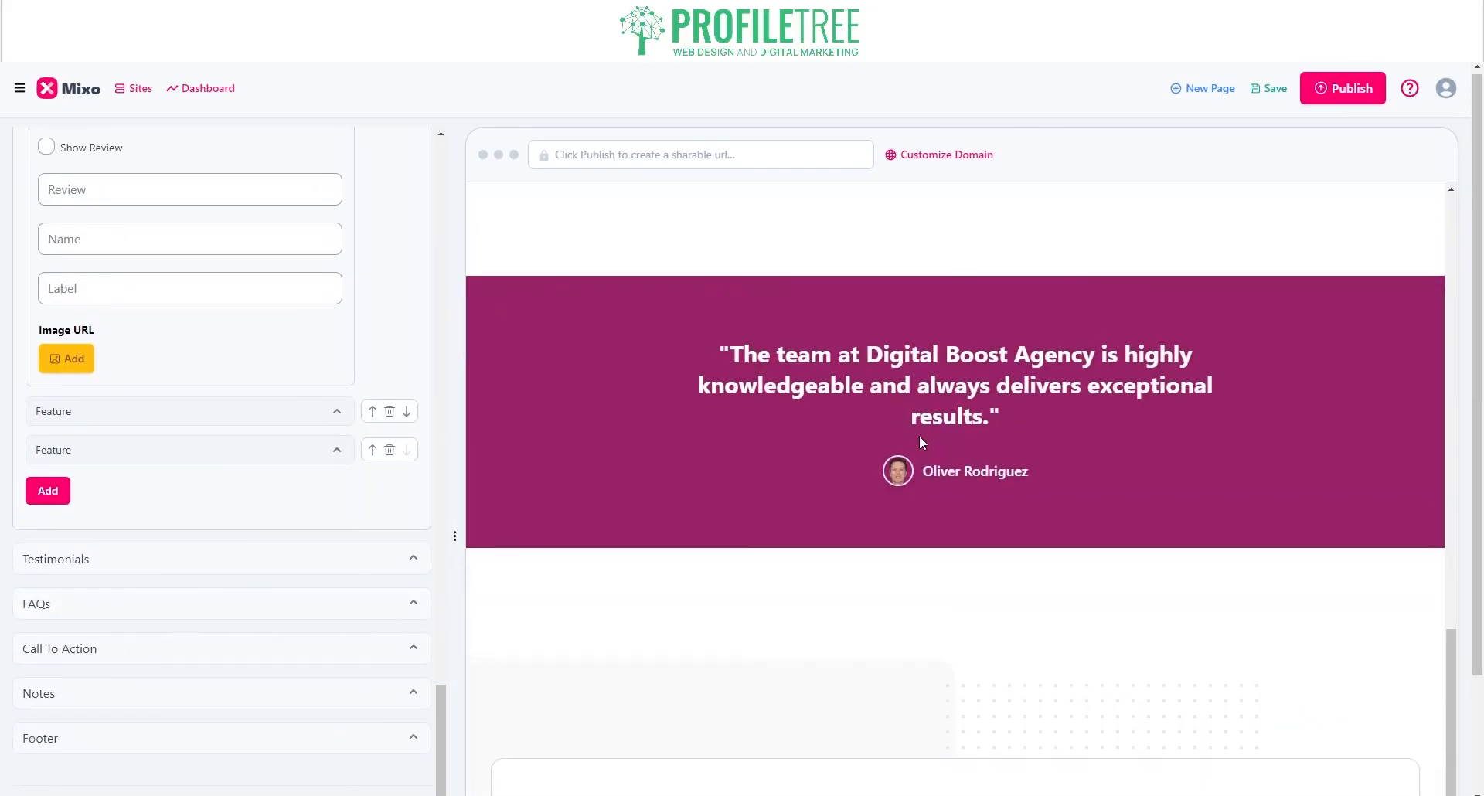
Step: Expand Testimonials and open the image picker for the testimonial photo
{"action": "left_click", "coordinate": [164, 572]}
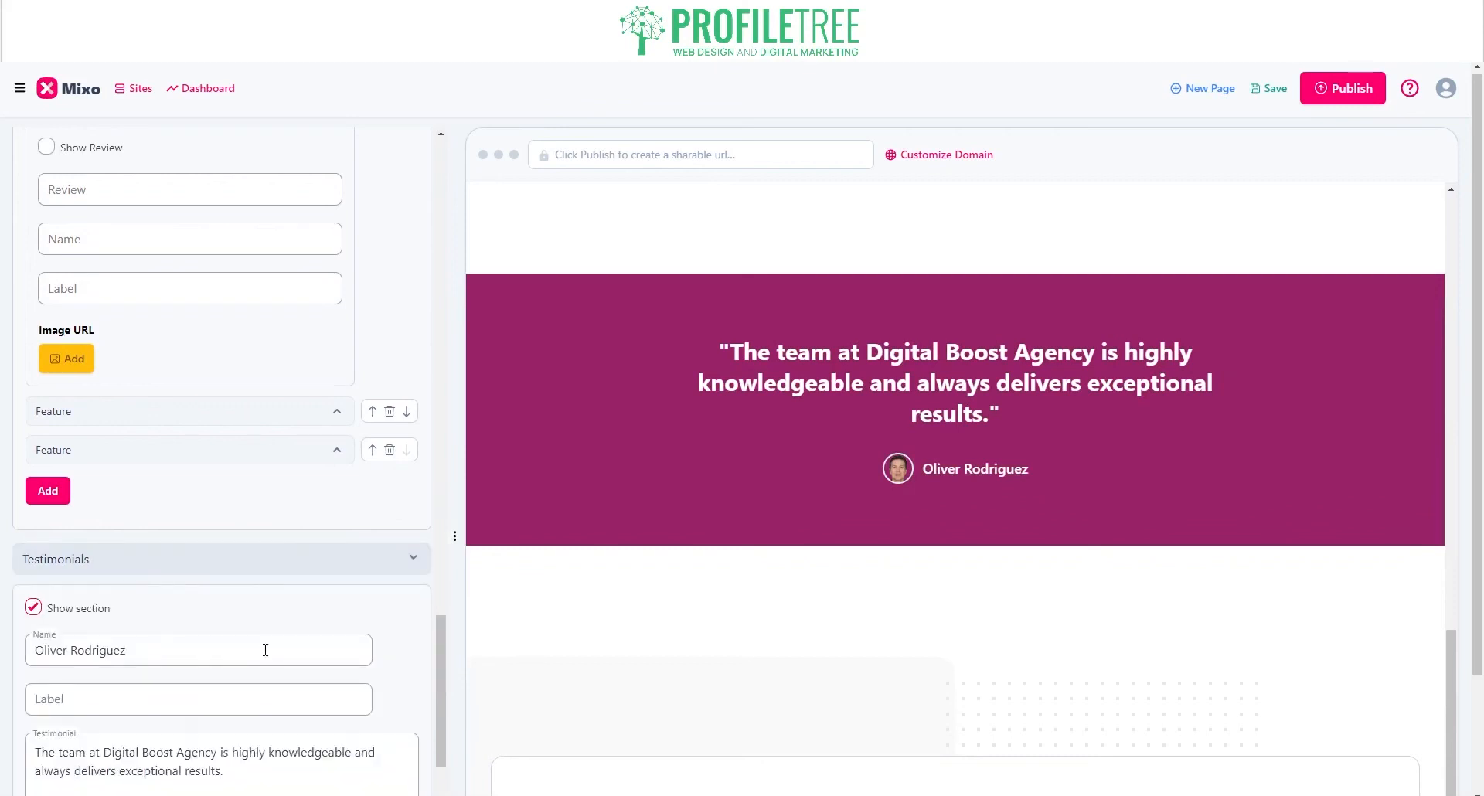
{"action": "scroll", "coordinate": [265, 653], "scroll_direction": "down", "scroll_amount": 3}
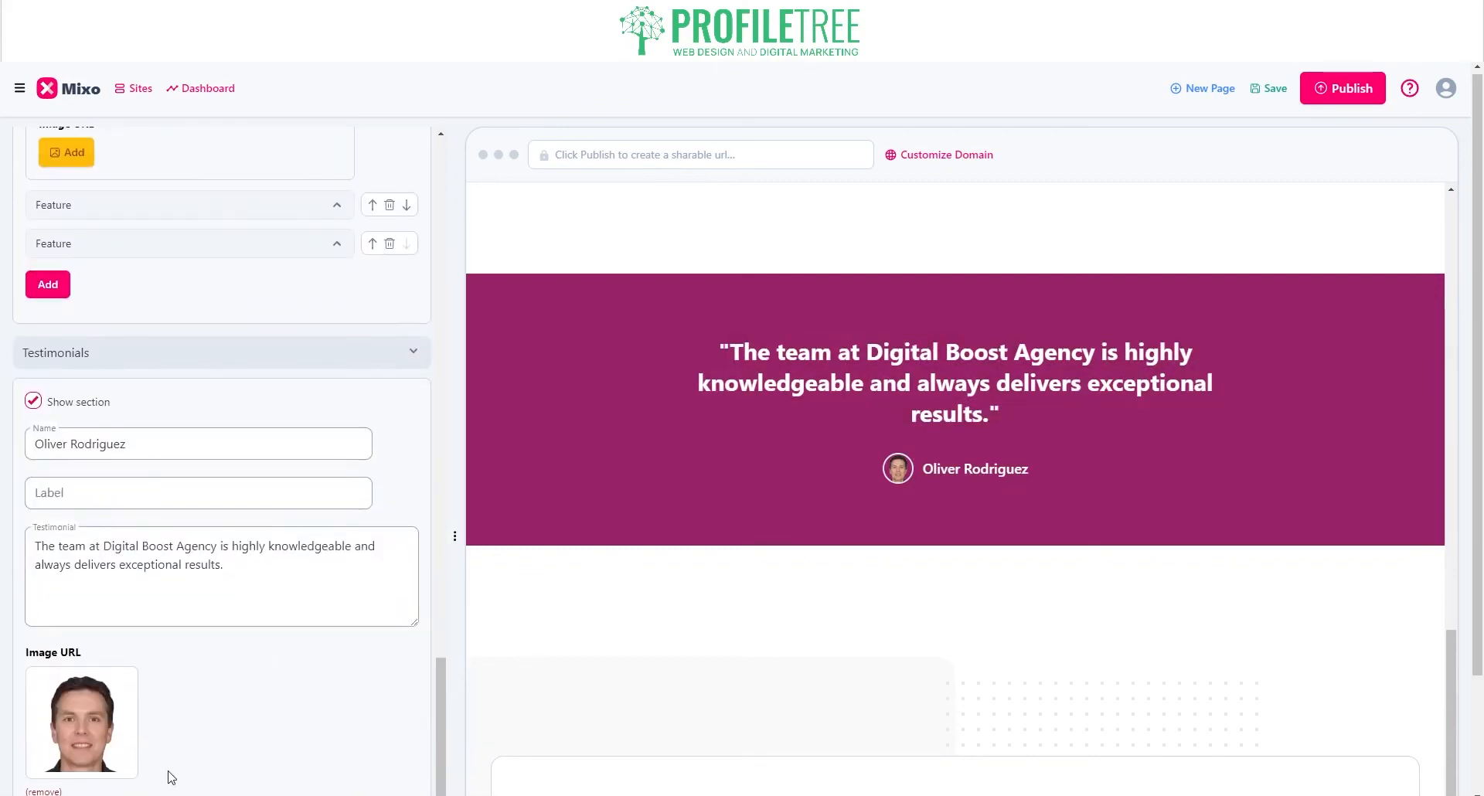
{"action": "scroll", "coordinate": [166, 779], "scroll_direction": "down", "scroll_amount": 3}
{"action": "left_click", "coordinate": [62, 493]}
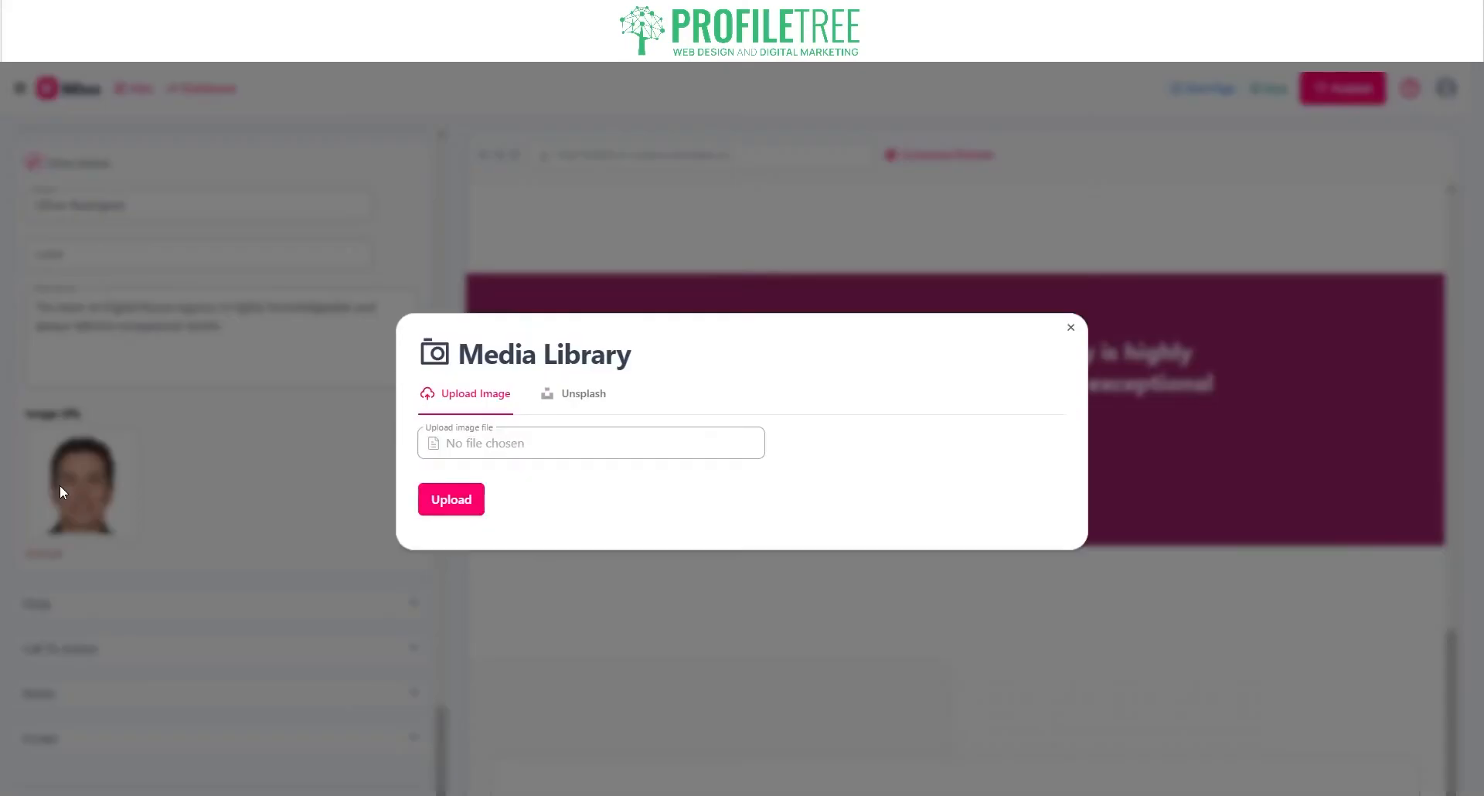
{"action": "left_click", "coordinate": [456, 444]}
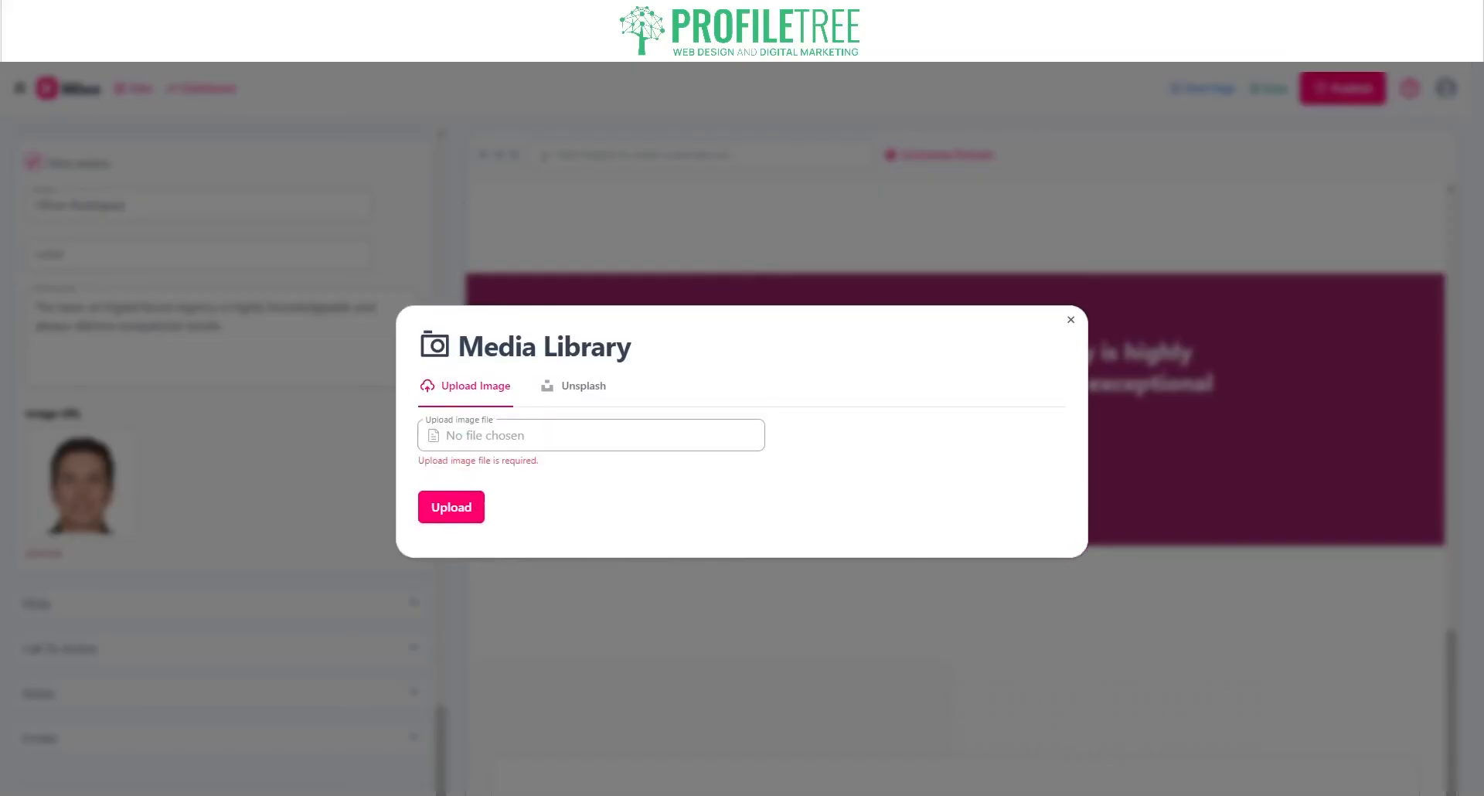
{"action": "left_click", "coordinate": [591, 436]}
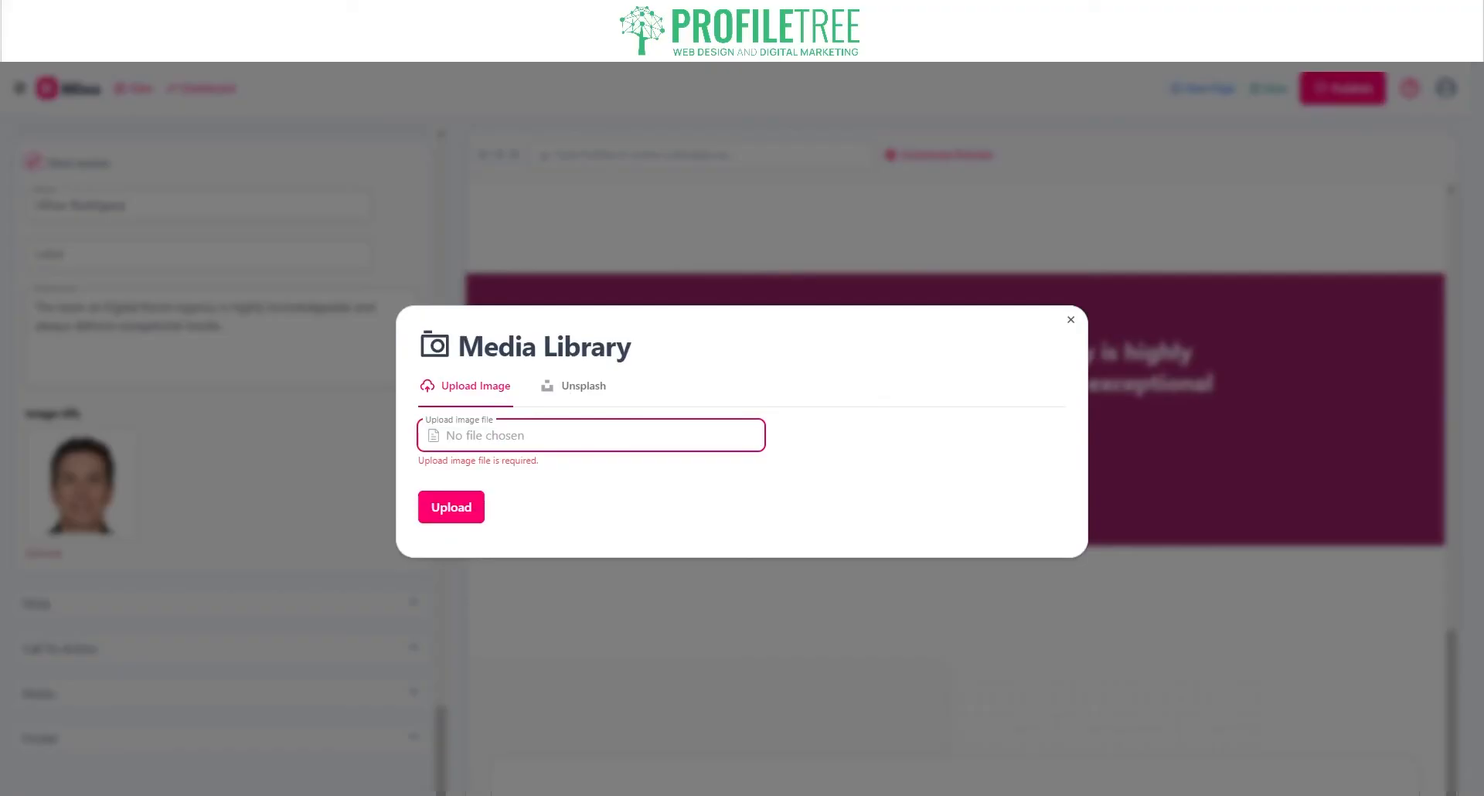
Step: Search Unsplash for 'Image of person' and choose the woman's portrait
{"action": "left_click", "coordinate": [560, 380]}
{"action": "left_click", "coordinate": [483, 466]}
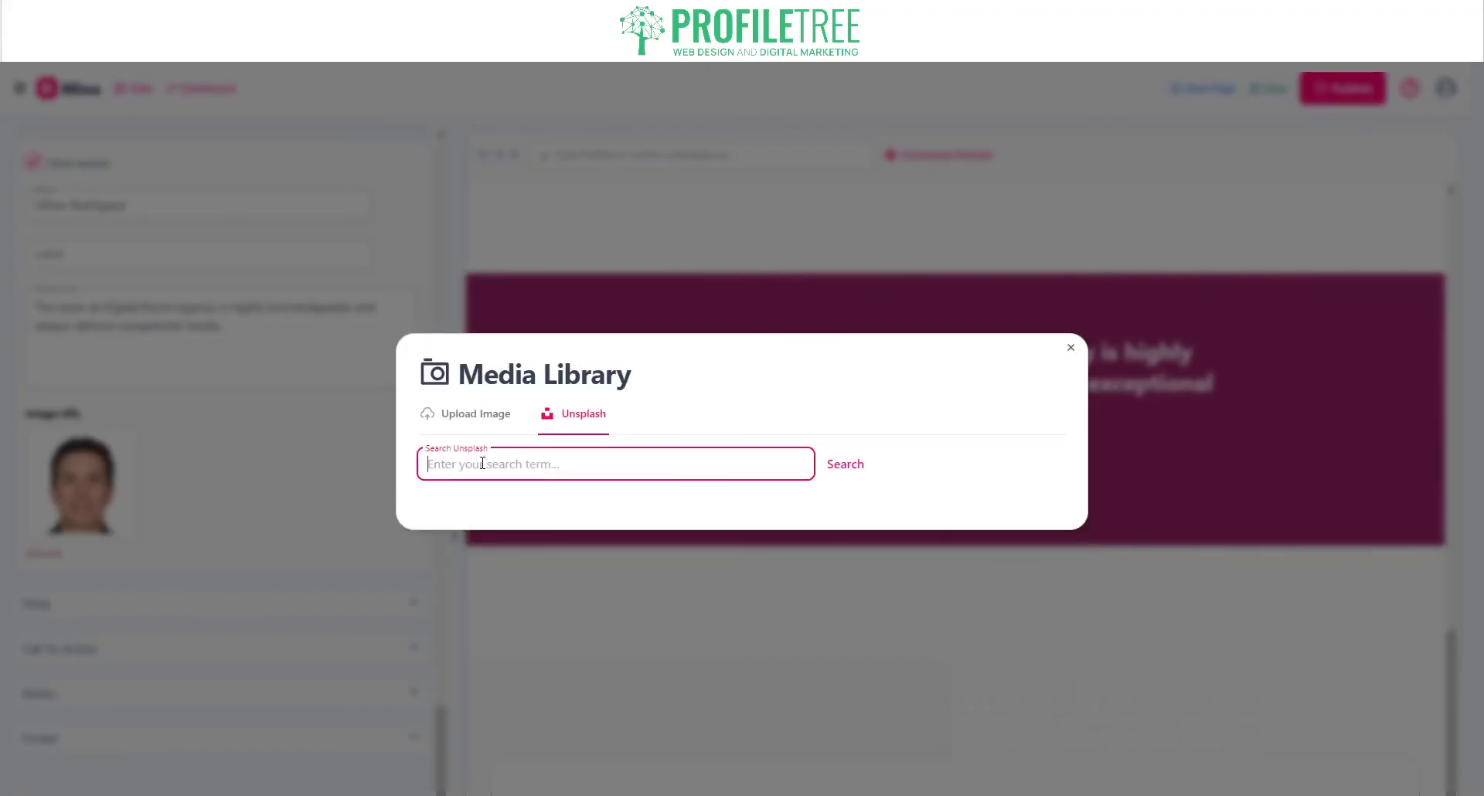
{"action": "type", "text": "Image of person"}
{"action": "key", "text": "Return"}
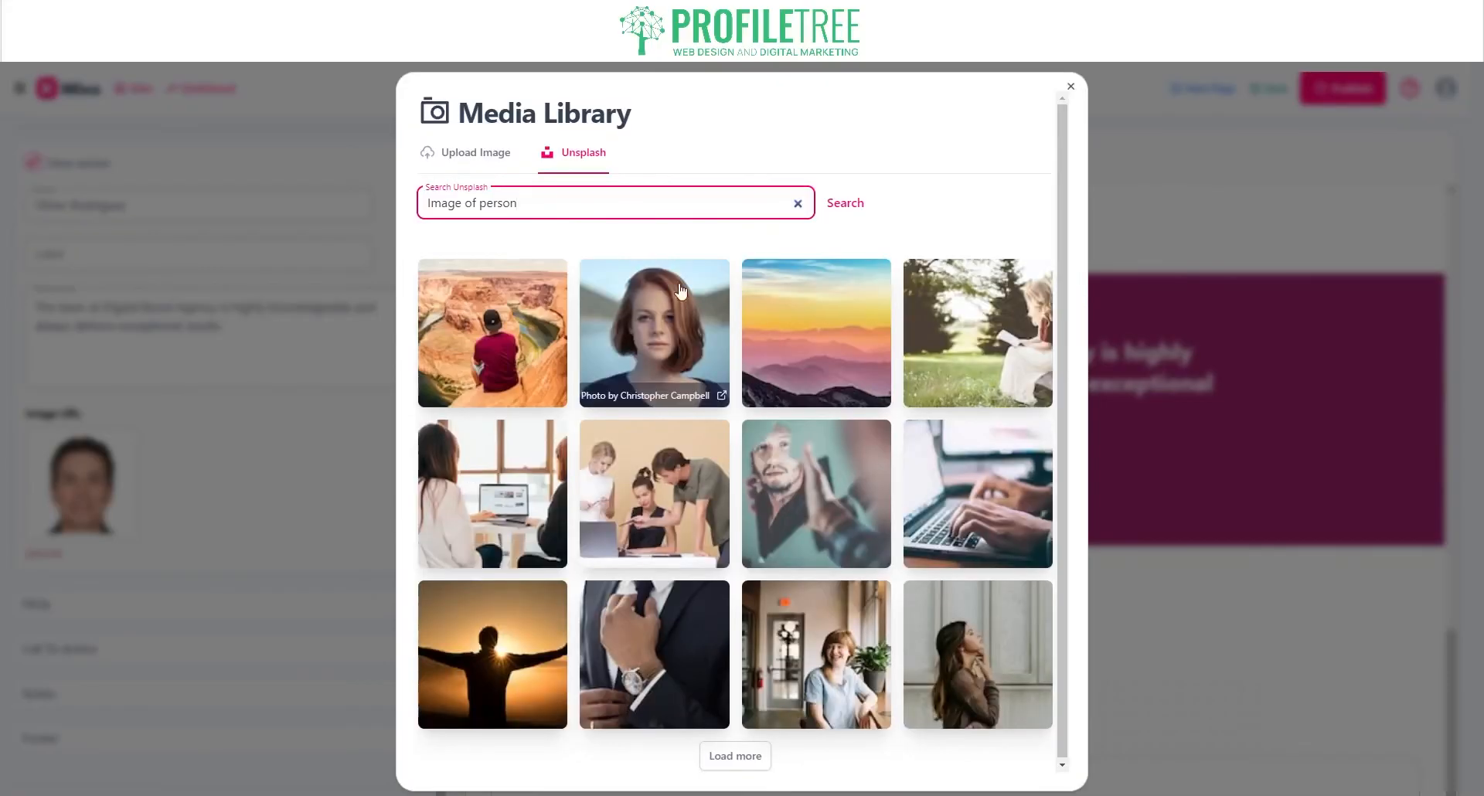
{"action": "left_click", "coordinate": [680, 291]}
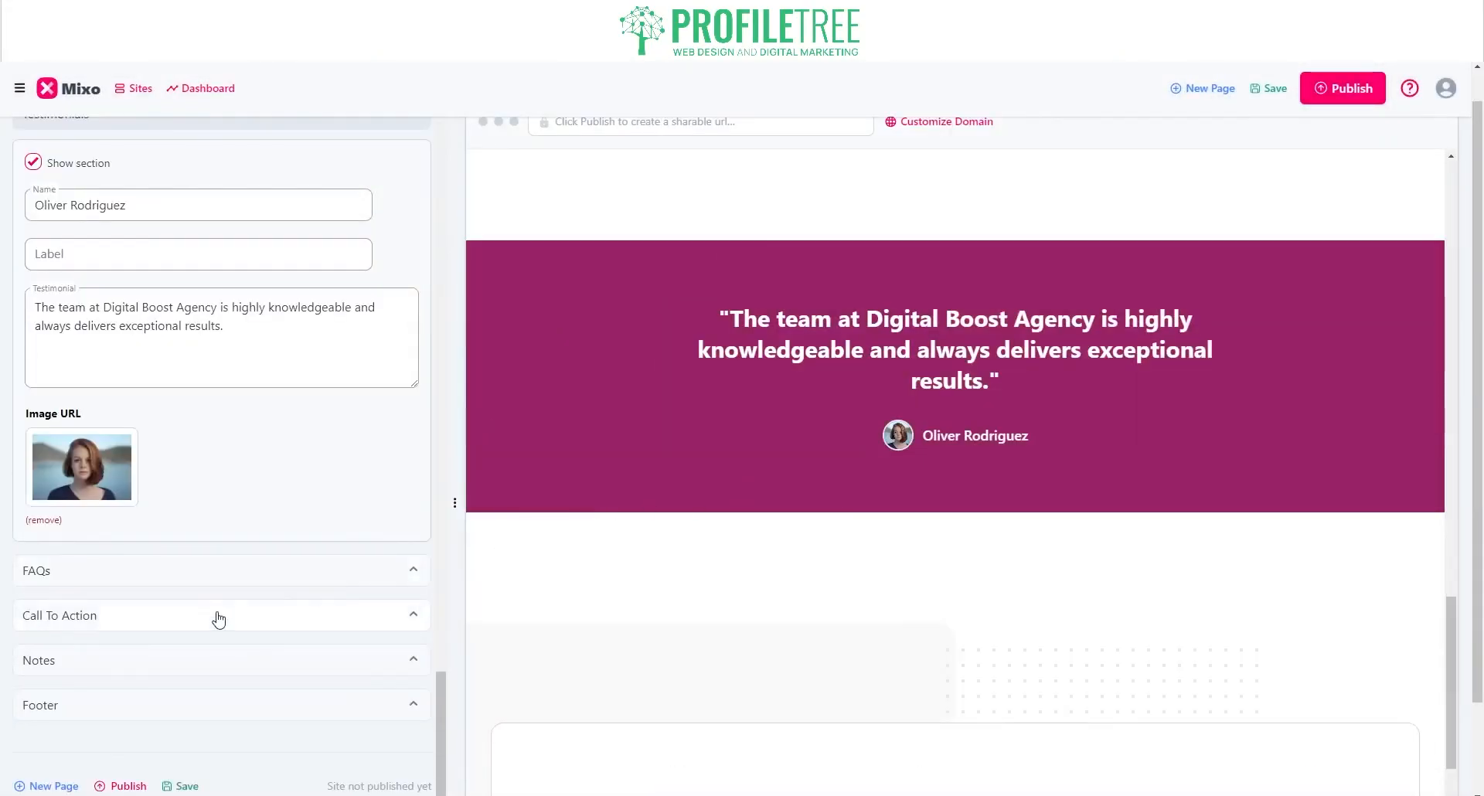
Step: Expand the FAQs section settings to review them, then collapse it again
{"action": "scroll", "coordinate": [199, 572], "scroll_direction": "down", "scroll_amount": 1}
{"action": "scroll", "coordinate": [757, 494], "scroll_direction": "down", "scroll_amount": 5}
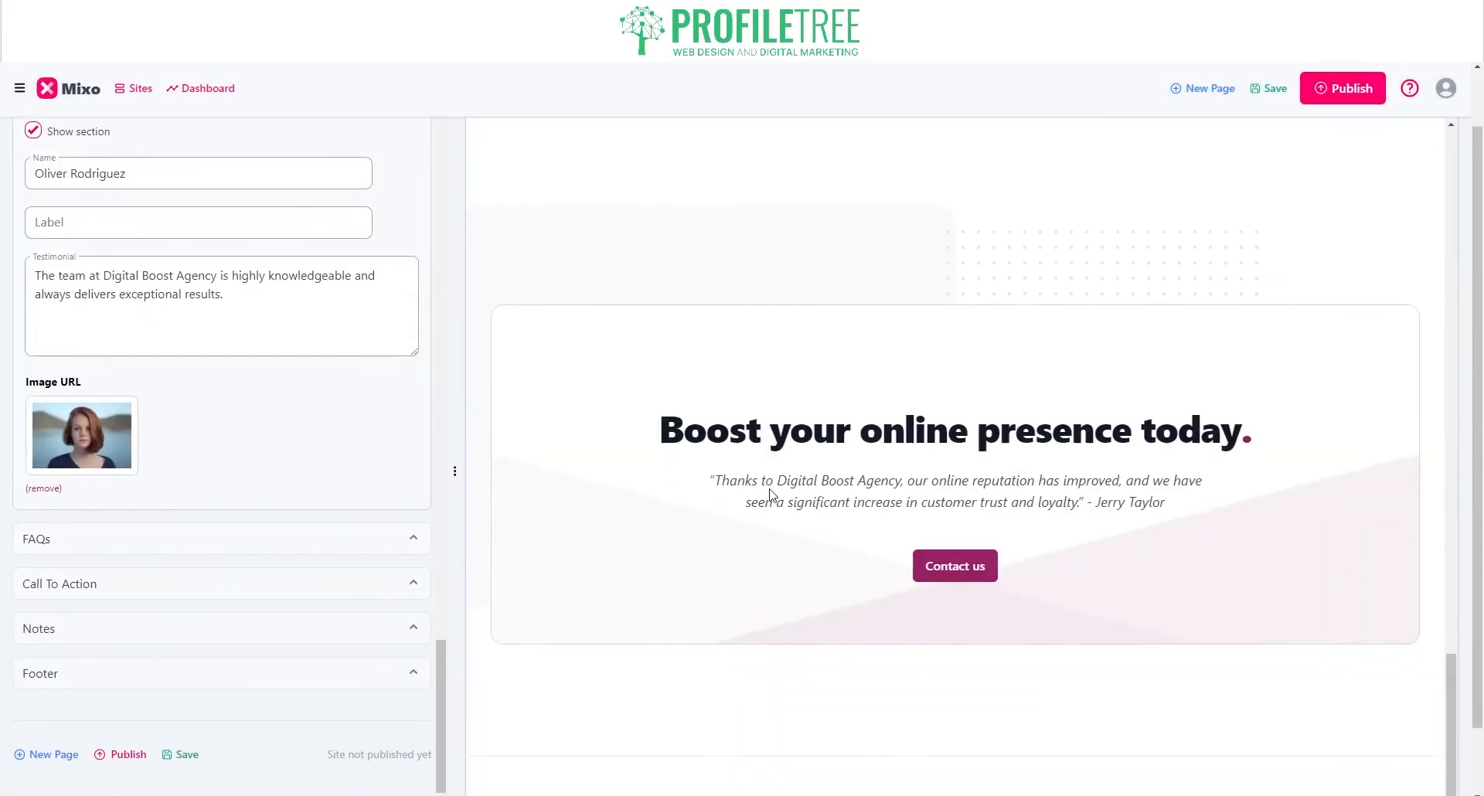
{"action": "scroll", "coordinate": [770, 495], "scroll_direction": "down", "scroll_amount": 1}
{"action": "left_click", "coordinate": [286, 546]}
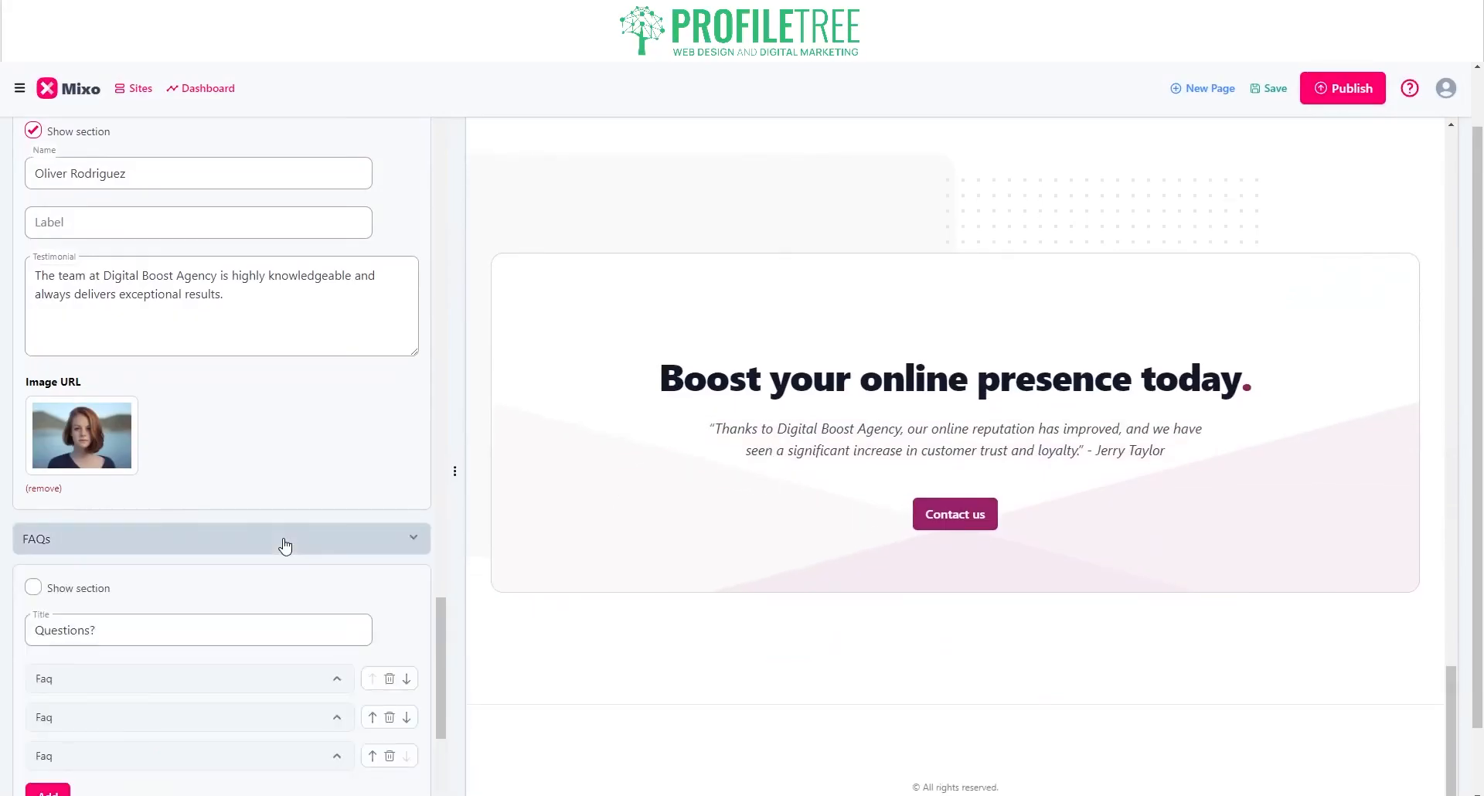
{"action": "scroll", "coordinate": [849, 504], "scroll_direction": "down", "scroll_amount": 1}
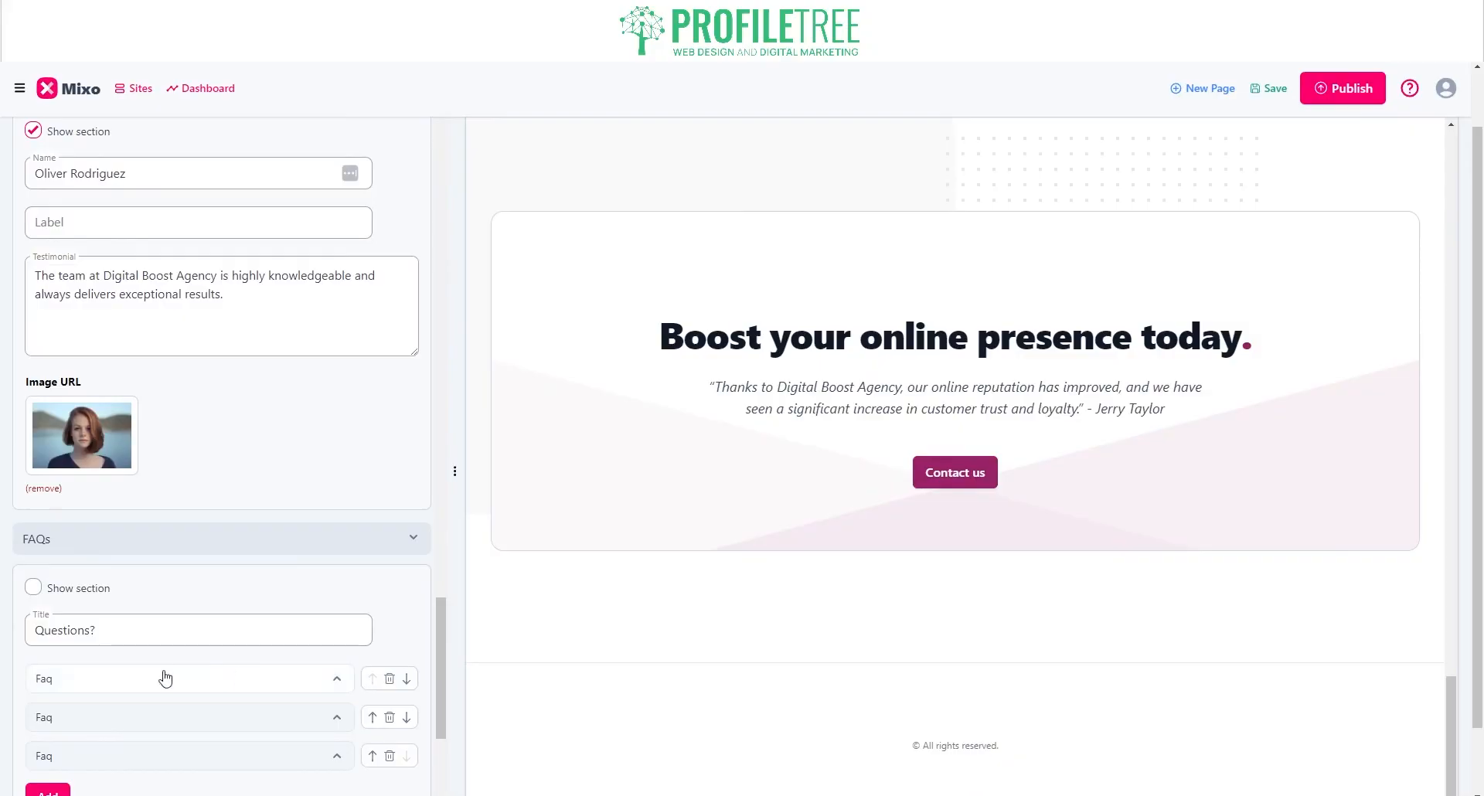
{"action": "left_click", "coordinate": [159, 544]}
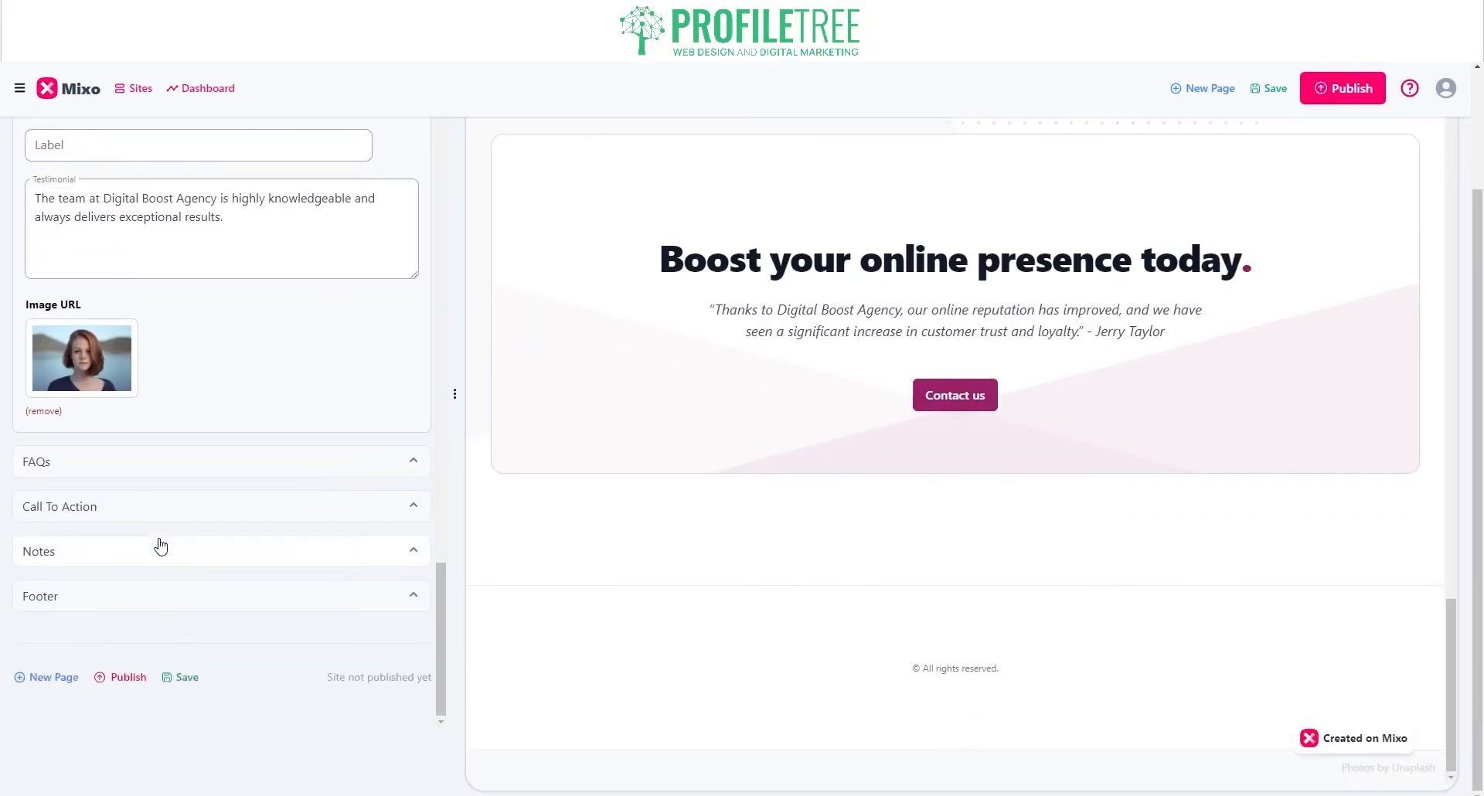
Step: Check the Call To Action settings, then publish the ProfileTree site from the top of the preview
{"action": "left_click", "coordinate": [127, 505]}
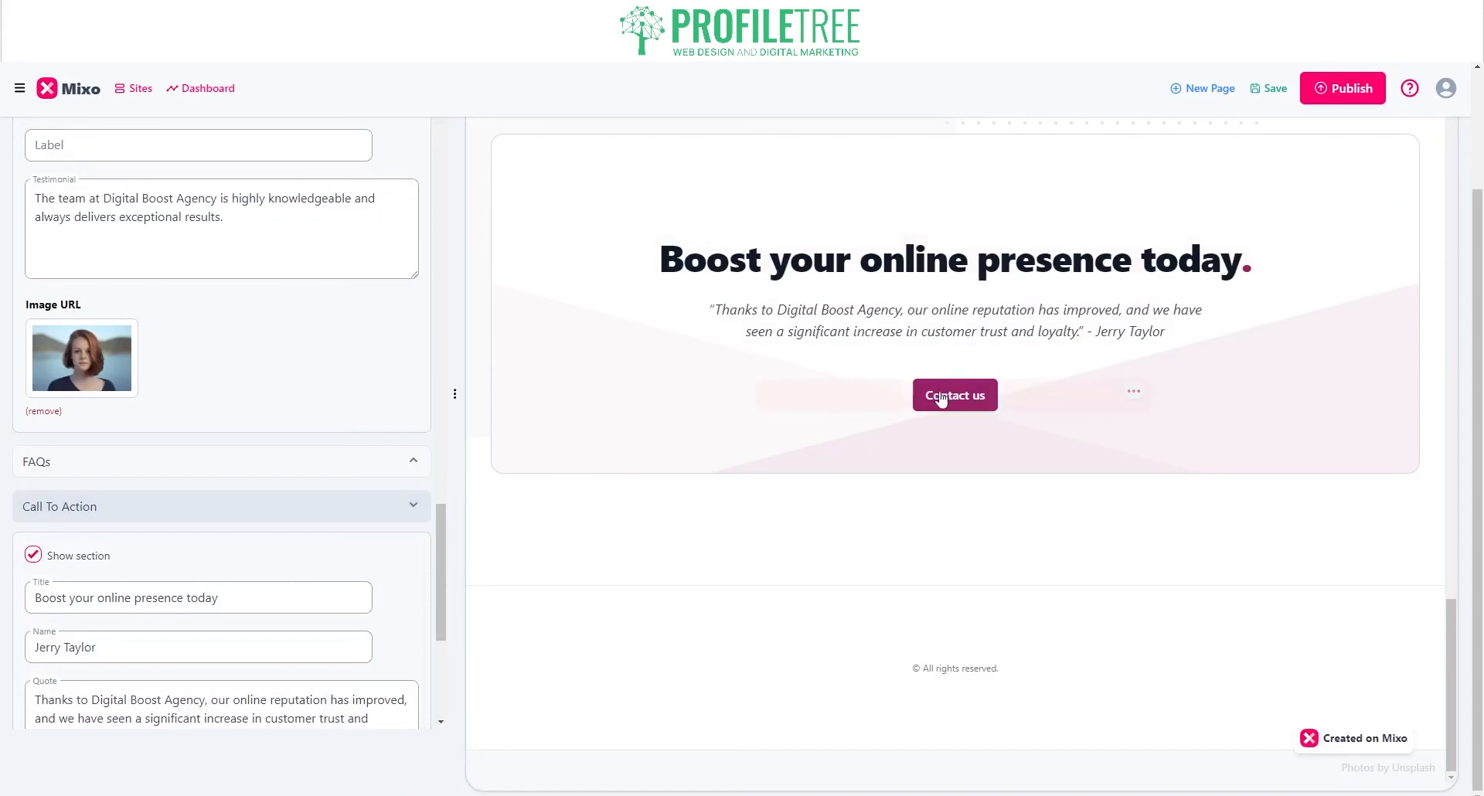
{"action": "left_click", "coordinate": [263, 513]}
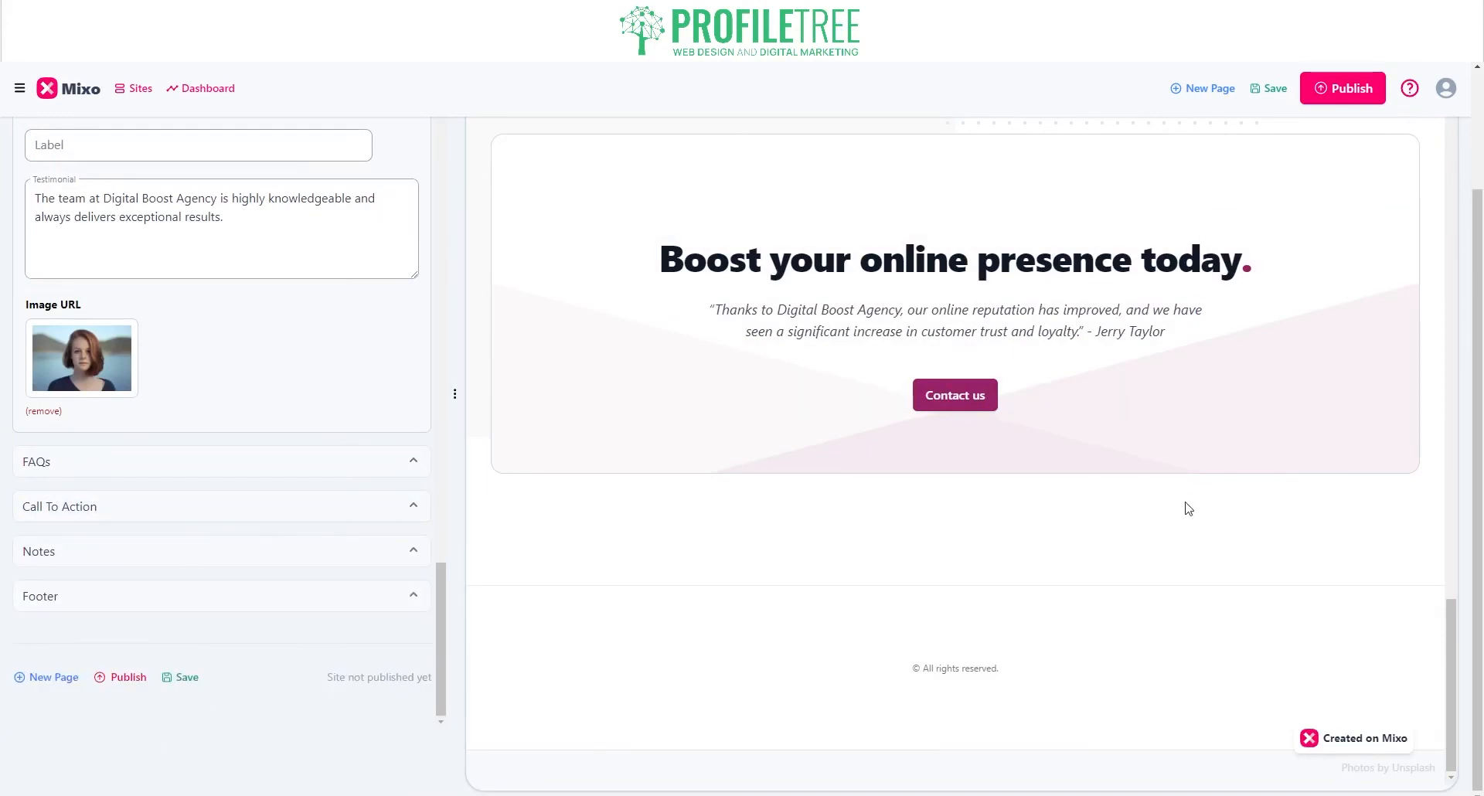
{"action": "scroll", "coordinate": [1185, 501], "scroll_direction": "up", "scroll_amount": 20}
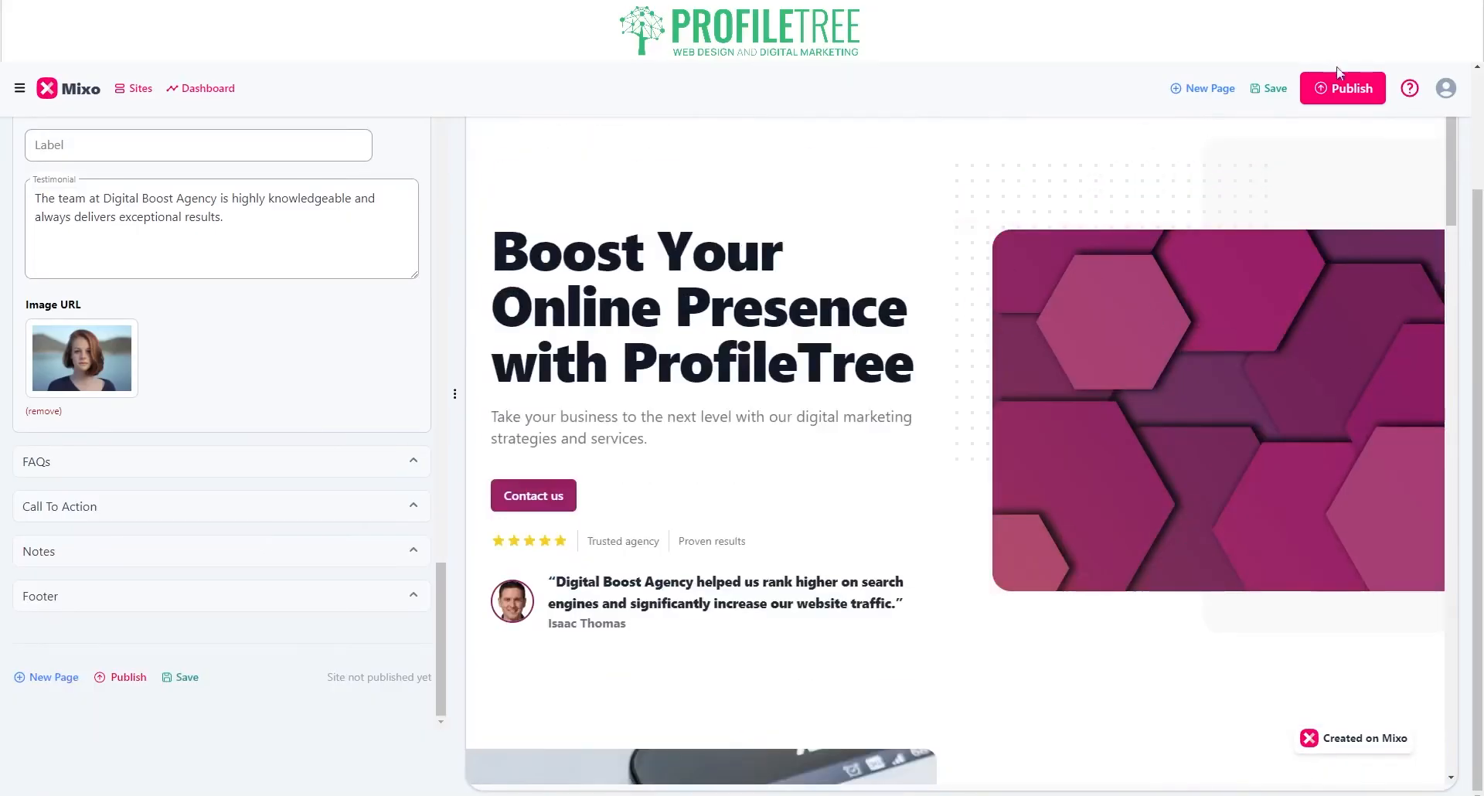
{"action": "left_click", "coordinate": [1331, 93]}
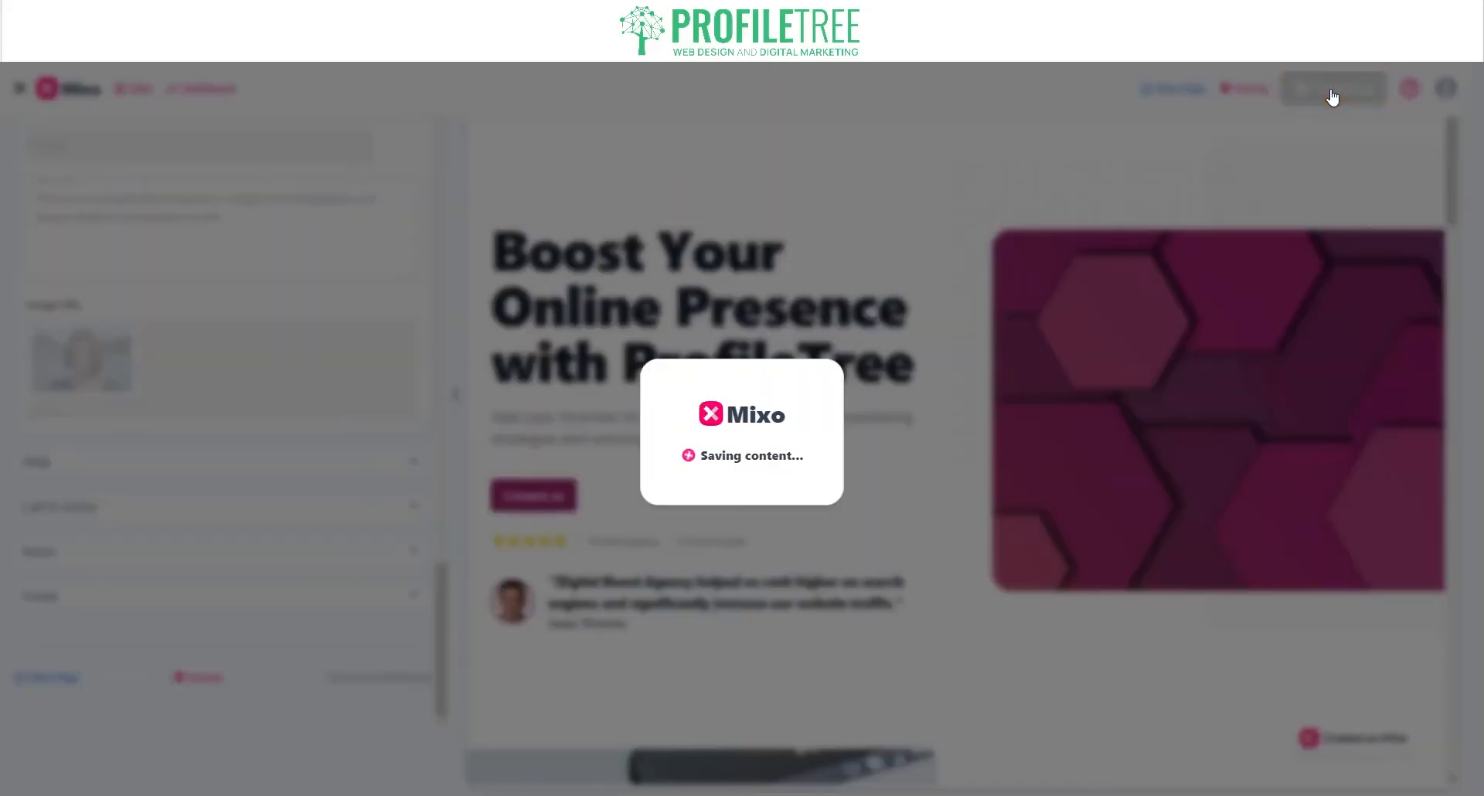